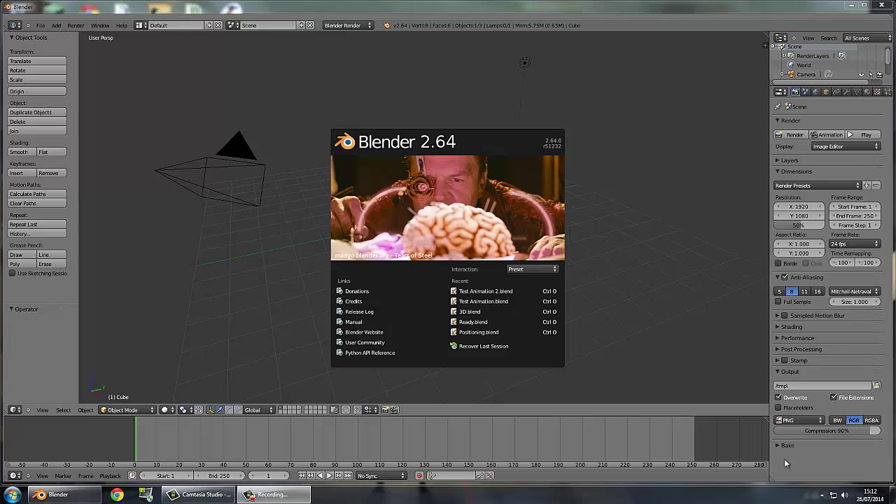
# Dismiss the splash screen and start the Screencast Keys display for the 3D view
pyautogui.click(574, 63)
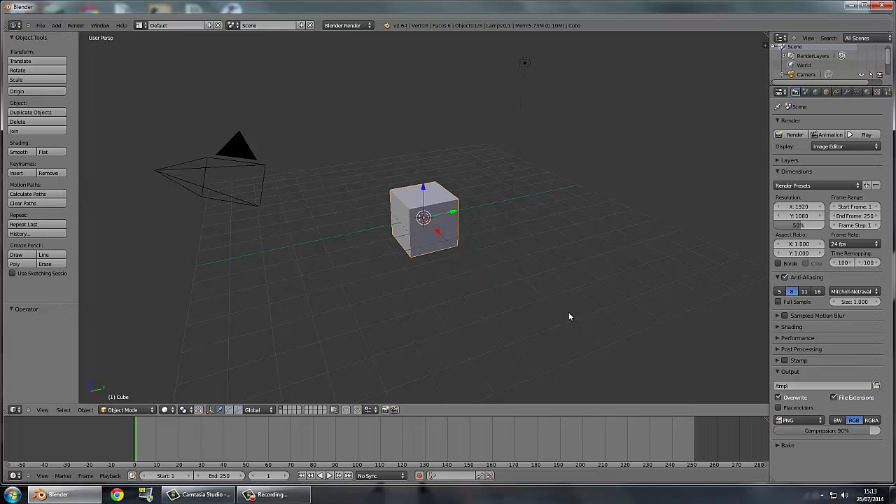
pyautogui.press('n')
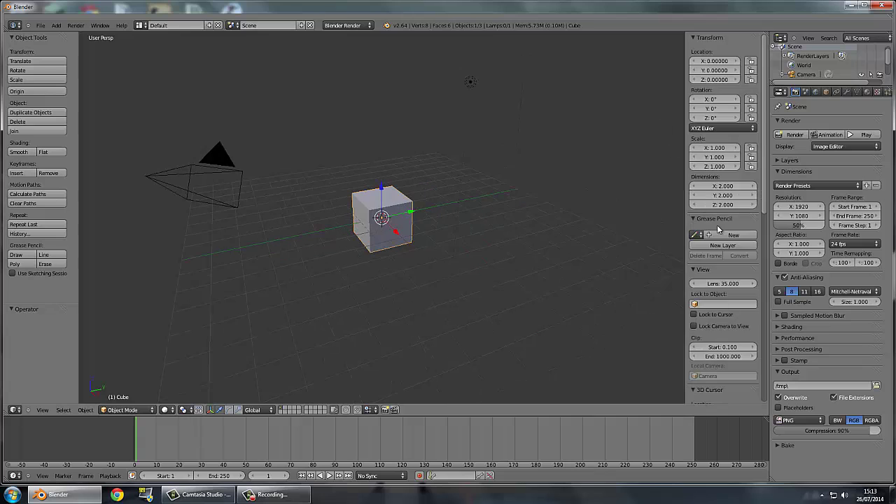
pyautogui.scroll(-5, 732, 278)
pyautogui.scroll(-7, 732, 278)
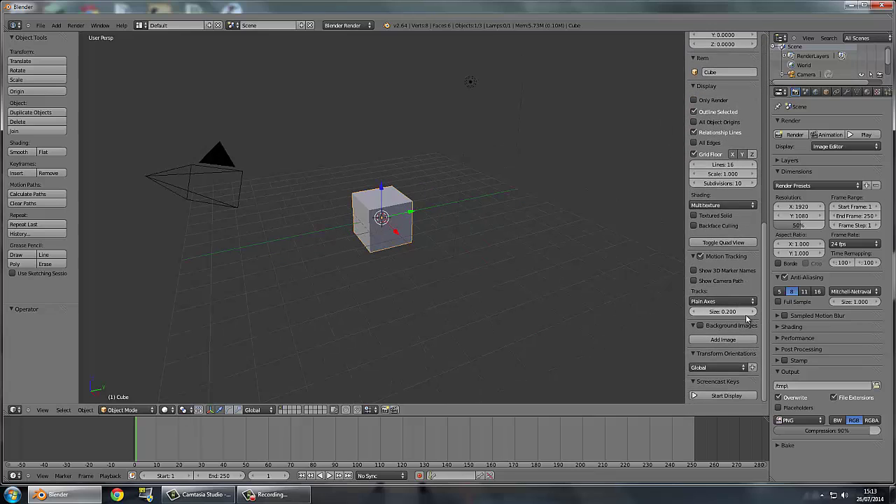
pyautogui.click(715, 397)
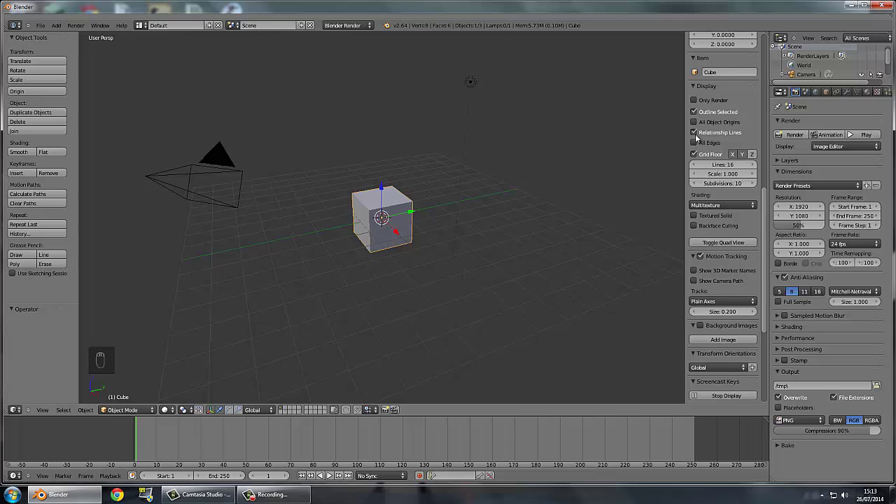
pyautogui.press('n')
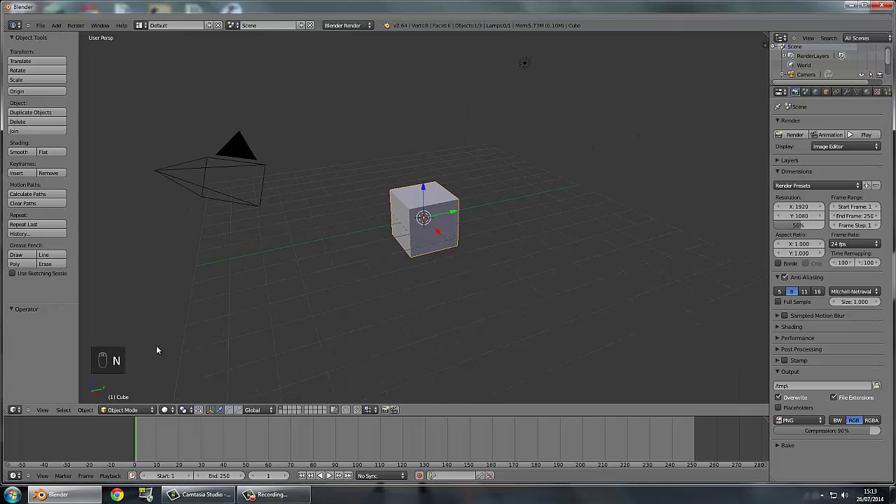
pyautogui.press('n')
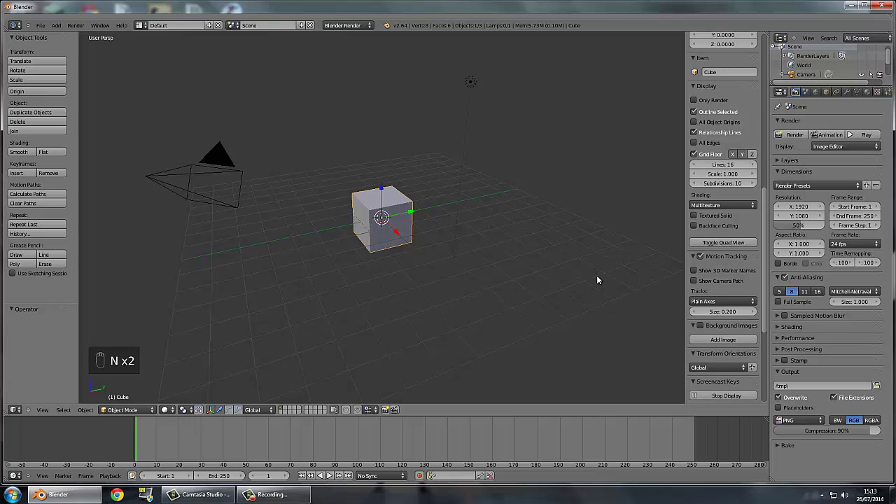
pyautogui.press('n')
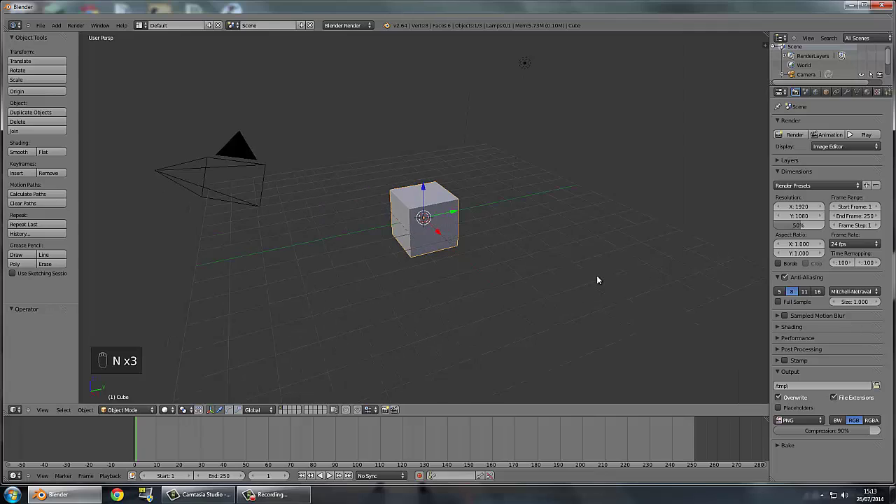
# Select the camera, followed by the lamp above the cube
pyautogui.rightClick(202, 168)
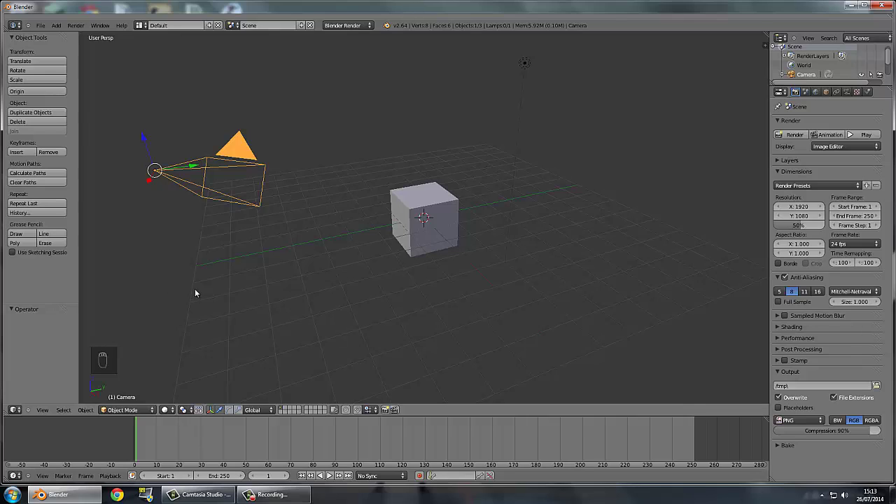
pyautogui.rightClick(523, 64)
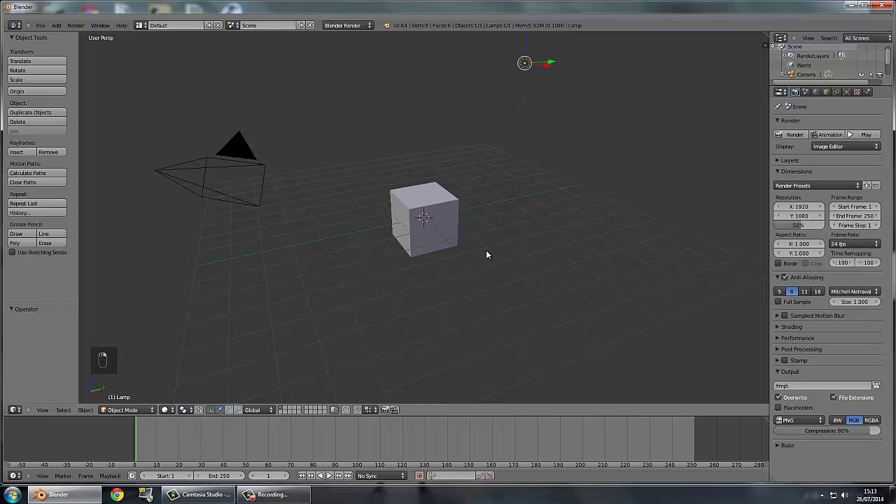
# Preview the scene in the game engine from a more frontal angle and return to the 3D view
pyautogui.press('o')
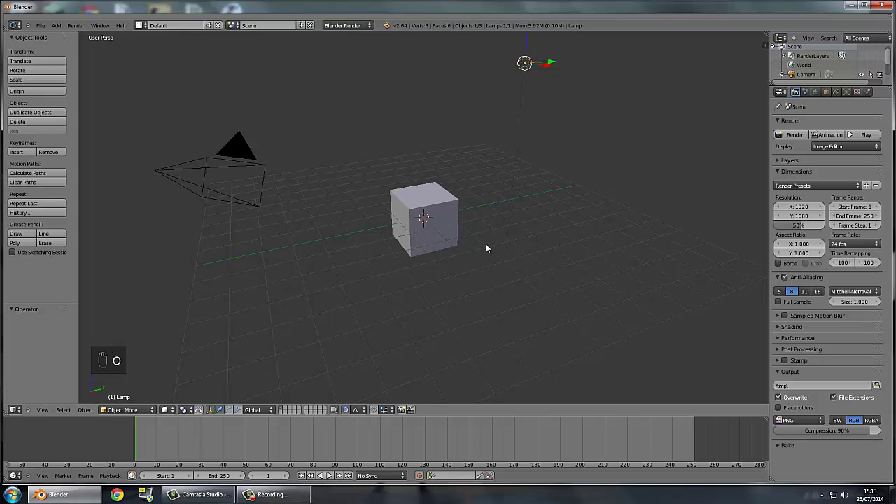
pyautogui.moveTo(486, 244); pyautogui.dragTo(455, 254, button='middle')
pyautogui.press('p')
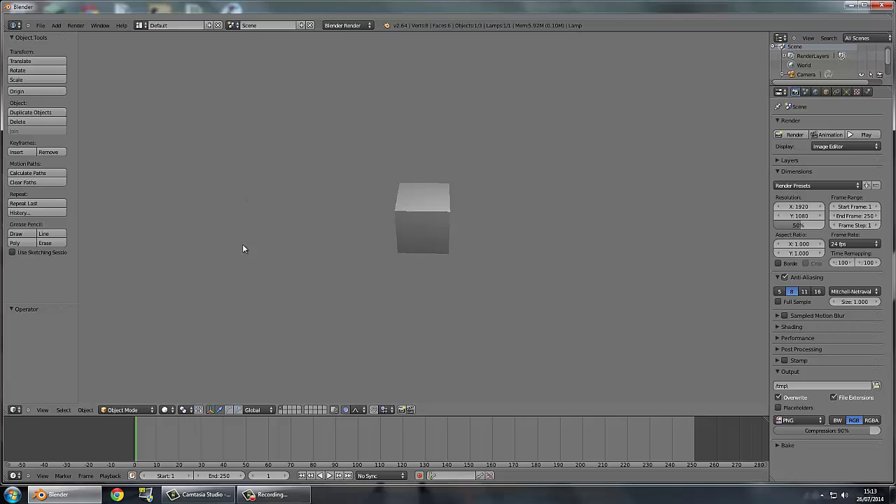
pyautogui.press('Escape')
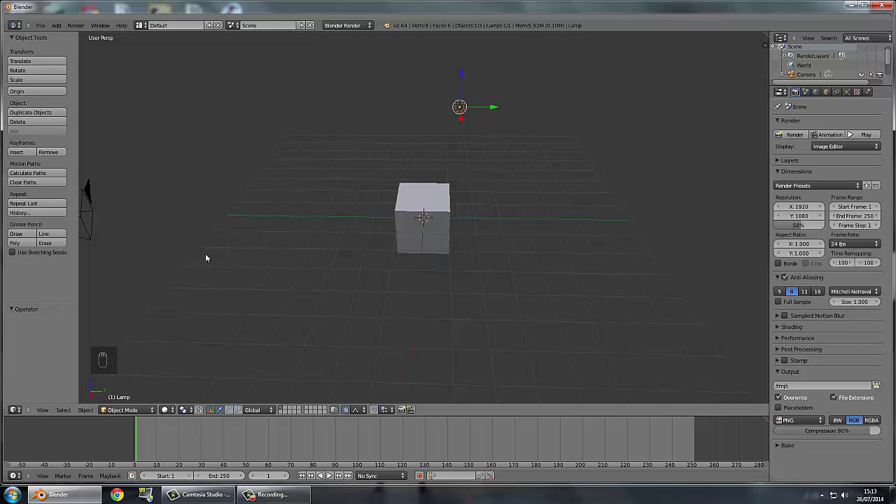
# Inspect the default cube from several angles and distances, ending with nothing selected
pyautogui.moveTo(270, 246); pyautogui.dragTo(339, 250, button='middle')
pyautogui.scroll(2, 355, 246)
pyautogui.scroll(-3, 356, 247)
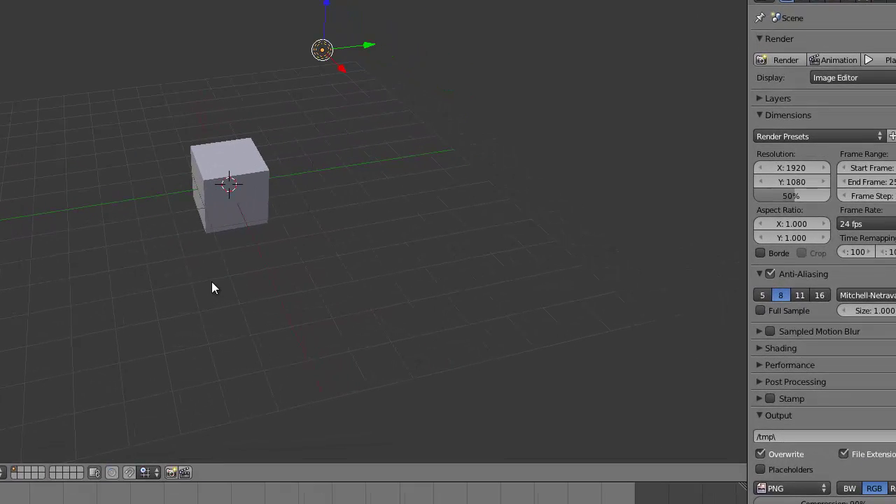
pyautogui.moveTo(215, 286); pyautogui.dragTo(298, 222, button='middle')
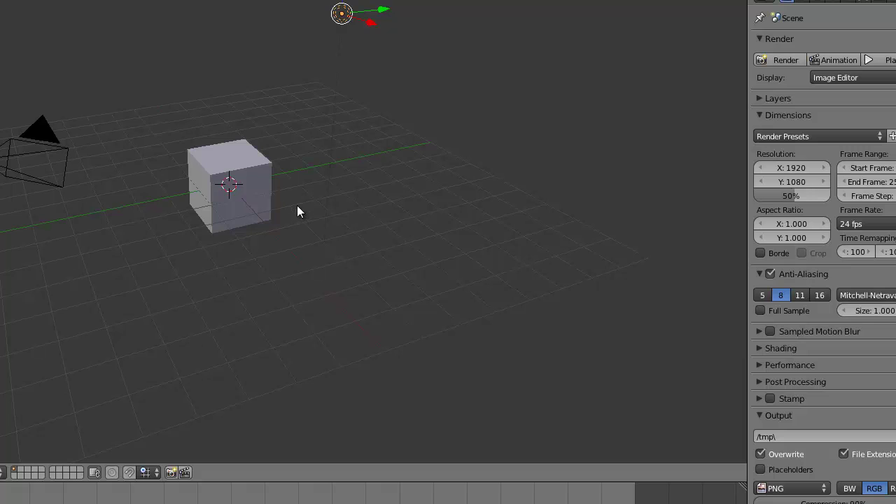
pyautogui.moveTo(221, 176); pyautogui.dragTo(219, 200, button='middle')
pyautogui.rightClick(245, 200)
pyautogui.press('a')
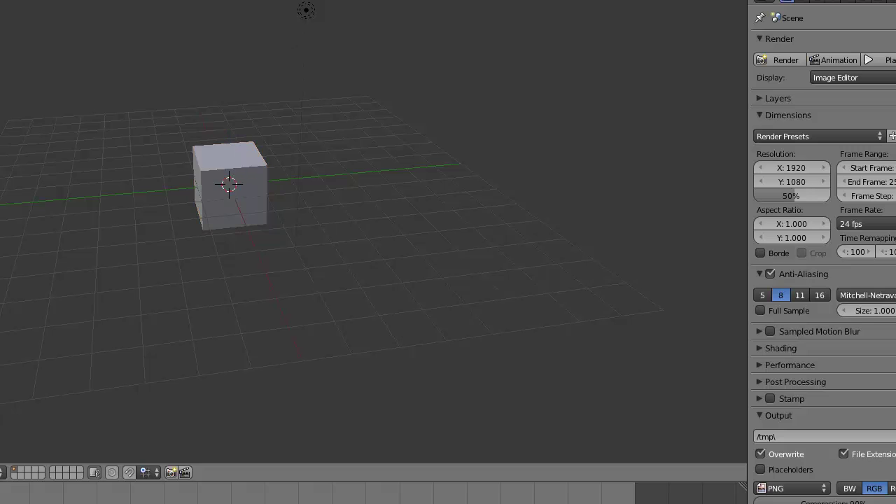
# Select the lamp and examine the scene from opposite sides, from above and closer up
pyautogui.rightClick(308, 9)
pyautogui.moveTo(311, 10); pyautogui.dragTo(105, 190, button='middle')
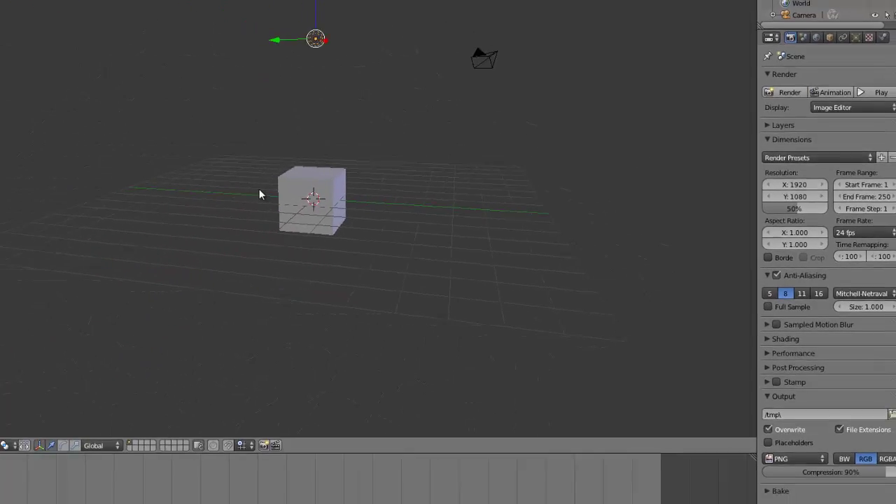
pyautogui.moveTo(151, 170); pyautogui.dragTo(325, 277, button='middle')
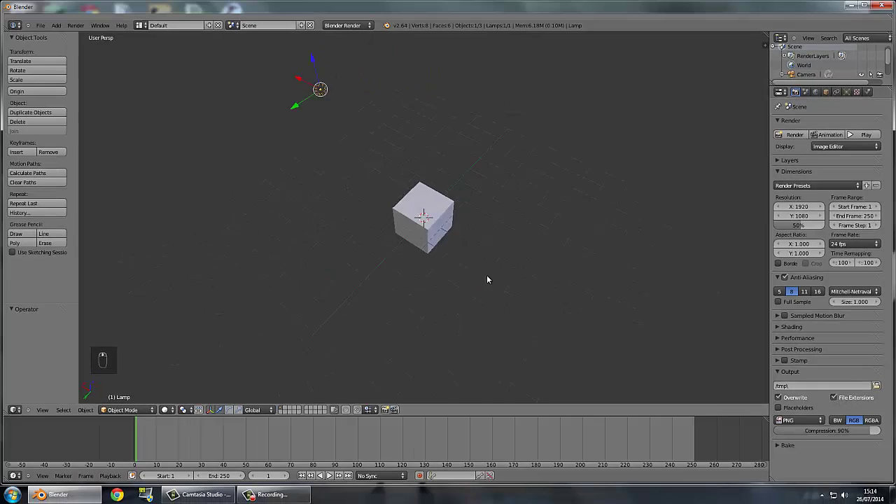
pyautogui.moveTo(487, 279); pyautogui.dragTo(438, 223, button='middle')
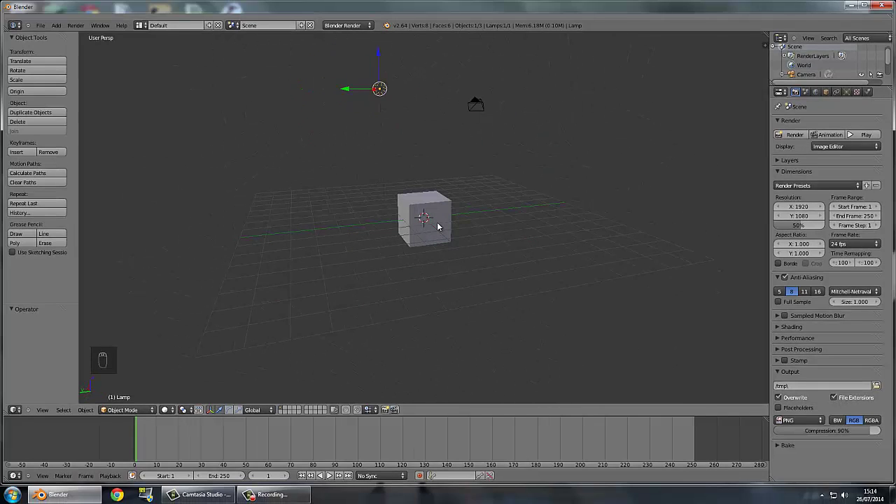
pyautogui.keyDown('shift'); pyautogui.moveTo(353, 228); pyautogui.dragTo(339, 208, button='middle'); pyautogui.keyUp('shift')
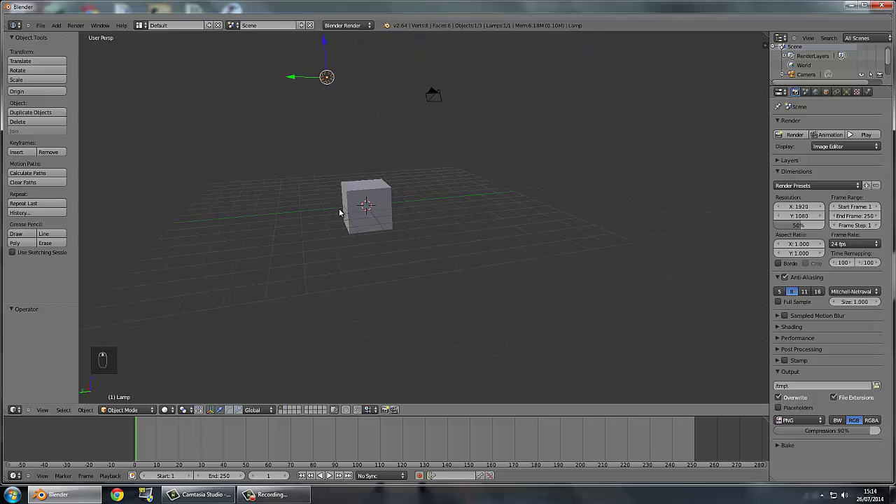
pyautogui.keyDown('shift'); pyautogui.moveTo(410, 212); pyautogui.dragTo(367, 219, button='middle'); pyautogui.keyUp('shift')
pyautogui.scroll(2, 469, 187)
pyautogui.moveTo(469, 187); pyautogui.dragTo(512, 216, button='middle')
pyautogui.scroll(2, 530, 189)
# Select the camera, look through it and move it to a low position near the cube in fly mode
pyautogui.rightClick(181, 101)
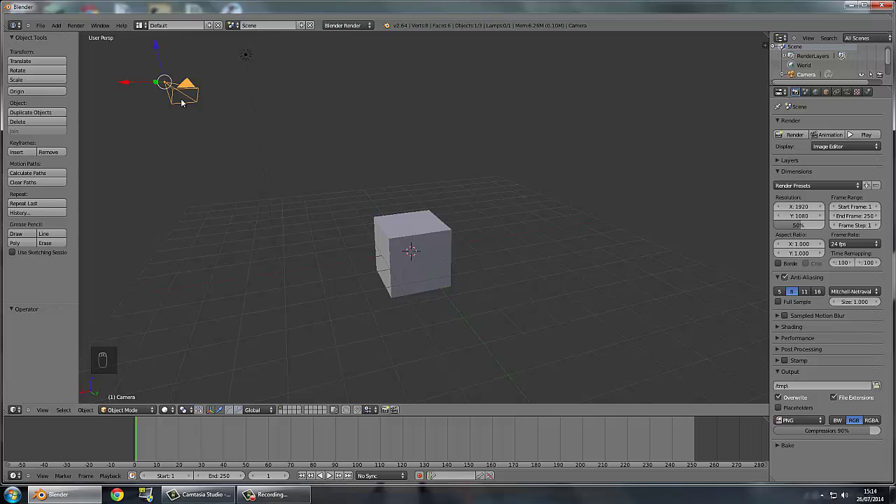
pyautogui.press('KP_0')
pyautogui.scroll(2, 331, 138)
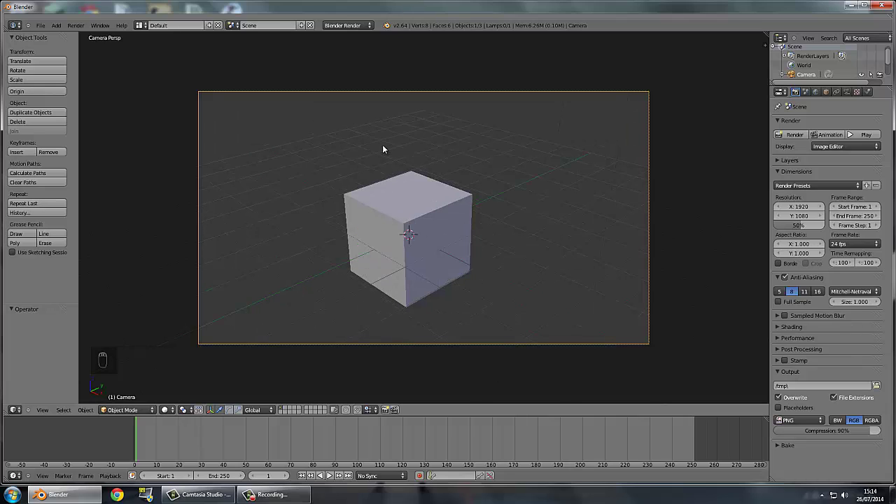
pyautogui.hotkey('shift', 'f')
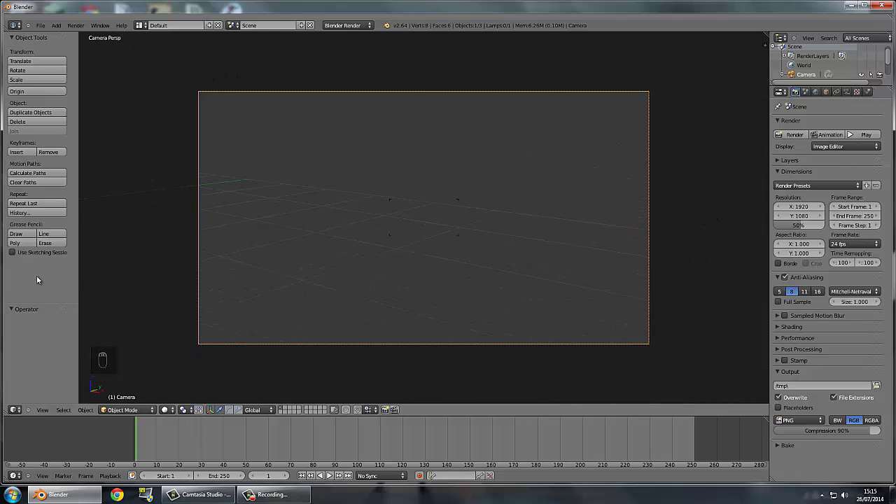
pyautogui.press('KP_0')
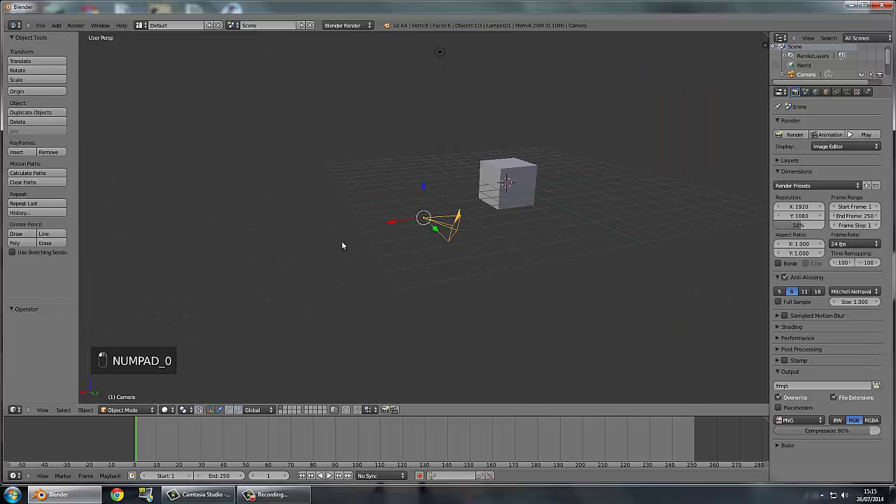
# Rotate the camera towards the cube and check the framing through the camera view
pyautogui.moveTo(343, 245); pyautogui.dragTo(451, 263, button='middle')
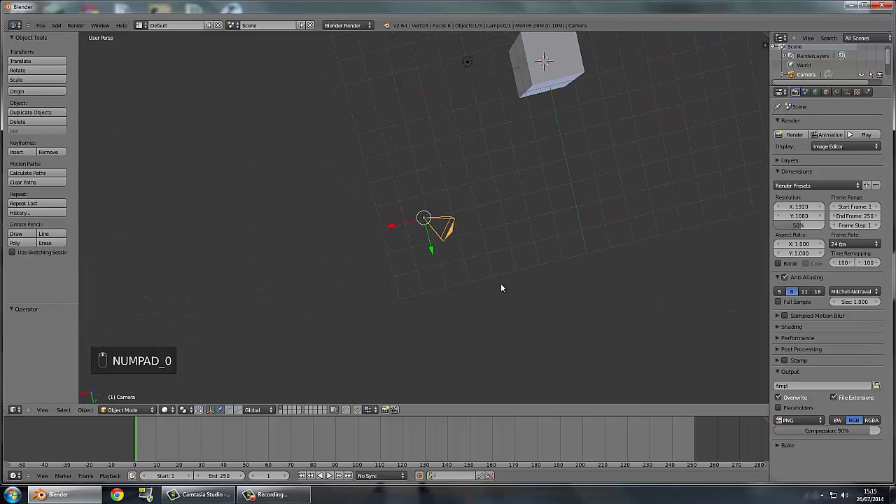
pyautogui.press('r')
pyautogui.click(432, 181)
pyautogui.press('KP_0')
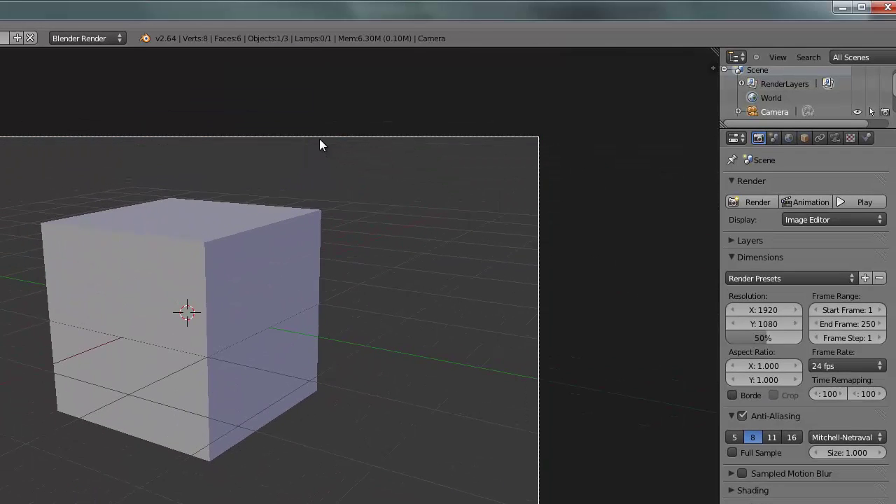
pyautogui.press('KP_0')
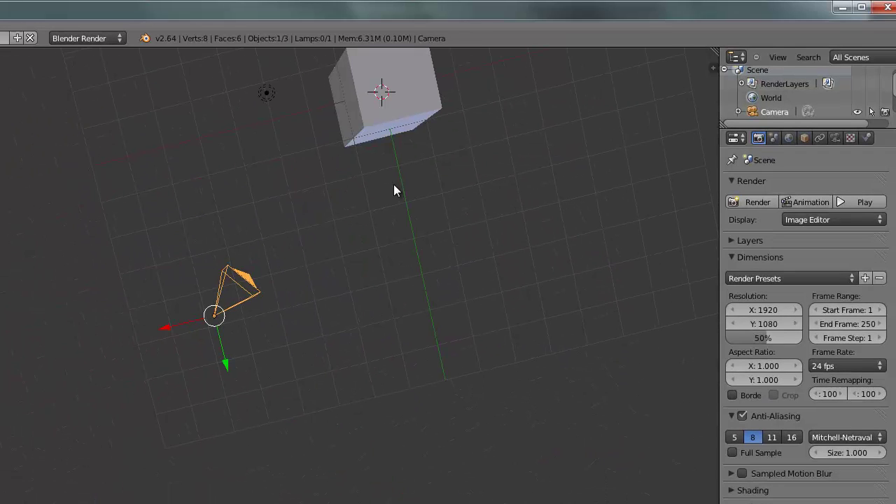
# Select the cube and view it from overhead and from a raised side angle
pyautogui.rightClick(414, 80)
pyautogui.moveTo(413, 80); pyautogui.dragTo(180, 294, button='middle')
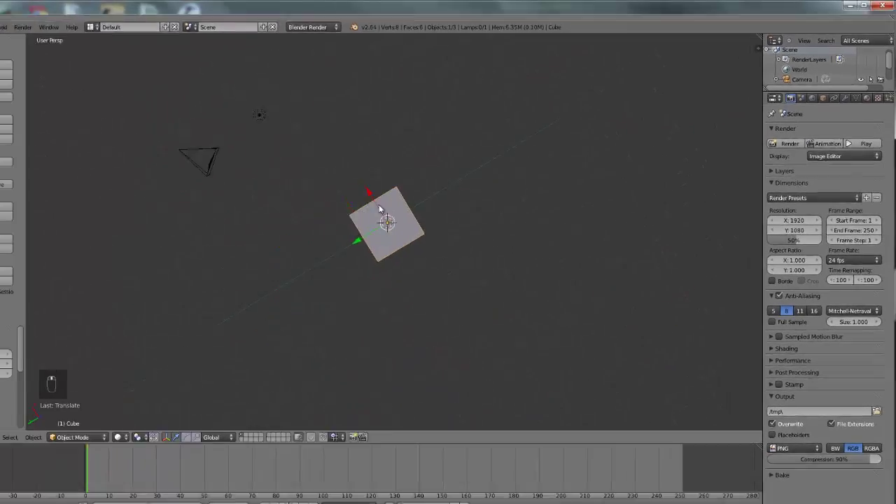
pyautogui.moveTo(379, 208); pyautogui.dragTo(432, 288, button='middle')
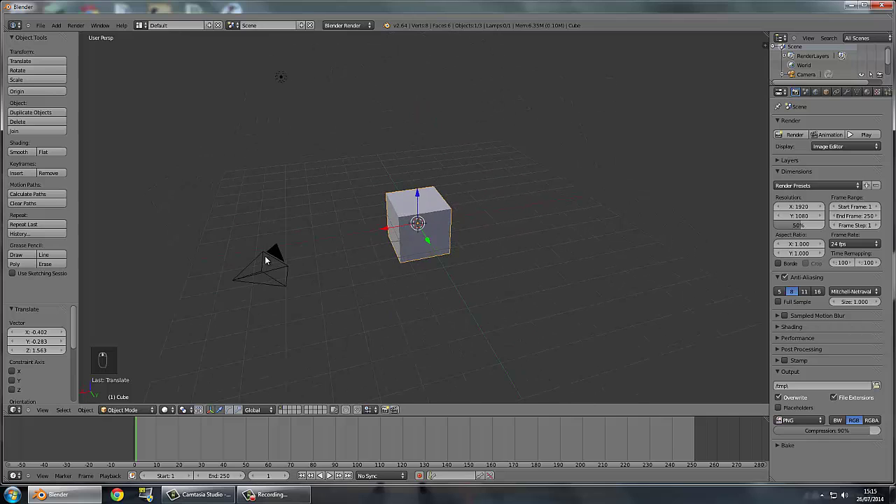
# Center the view alternately on the selected camera and the selected cube, twice each, ending on the cube
pyautogui.rightClick(265, 260)
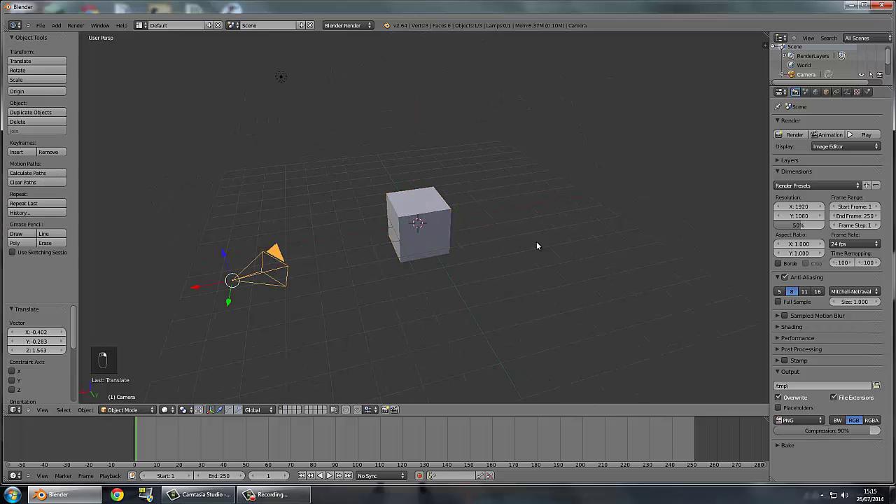
pyautogui.moveTo(536, 242); pyautogui.dragTo(495, 243, button='middle')
pyautogui.press('KP_Decimal')
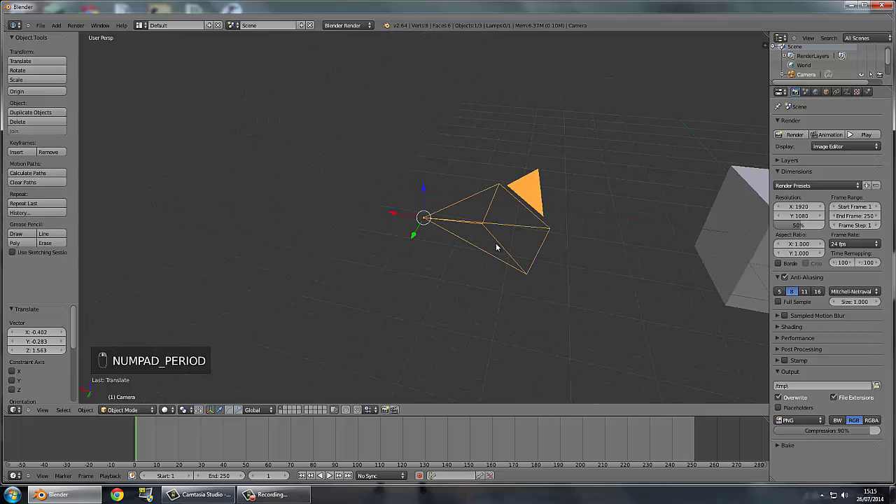
pyautogui.rightClick(693, 240)
pyautogui.press('KP_Decimal')
pyautogui.scroll(-5, 694, 238)
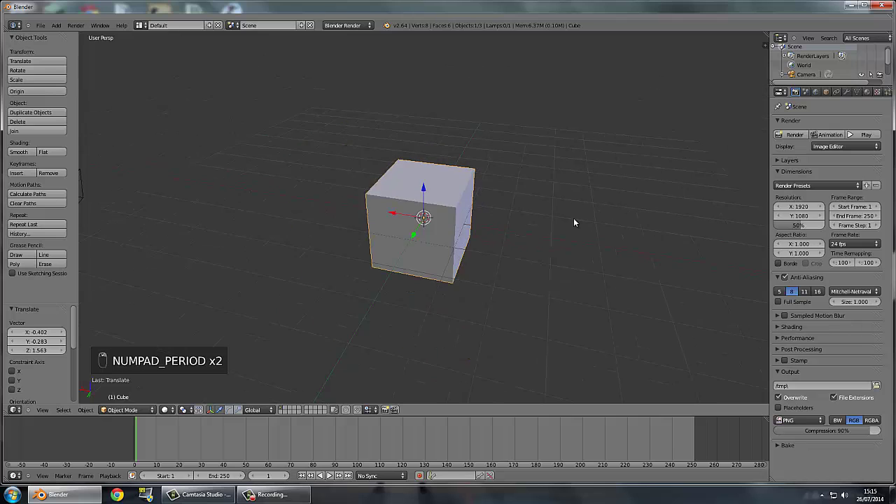
pyautogui.rightClick(132, 217)
pyautogui.press('KP_Decimal')
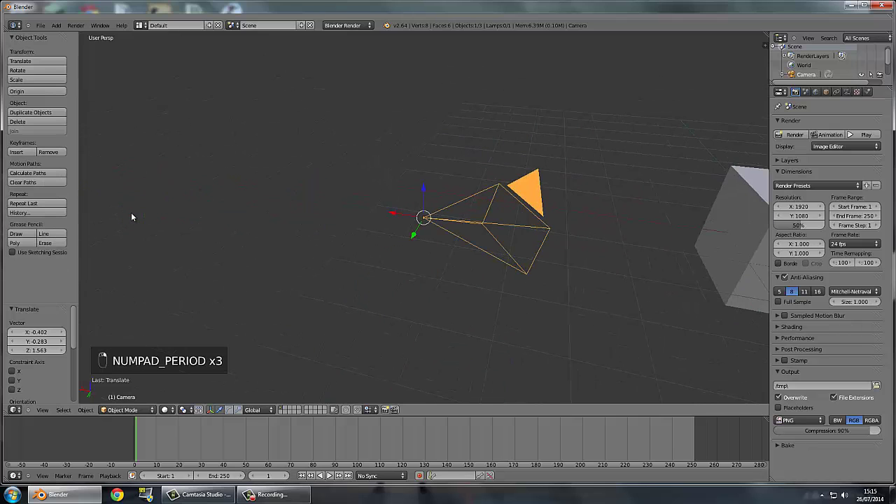
pyautogui.rightClick(696, 261)
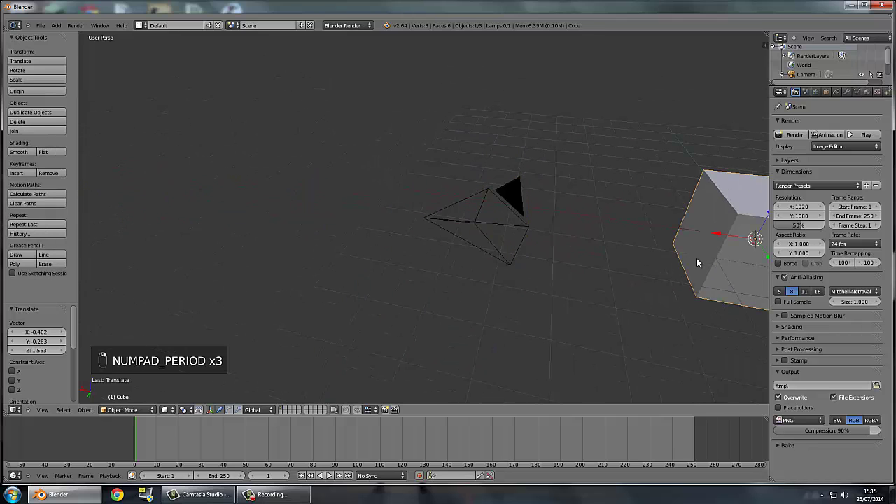
pyautogui.press('KP_Decimal')
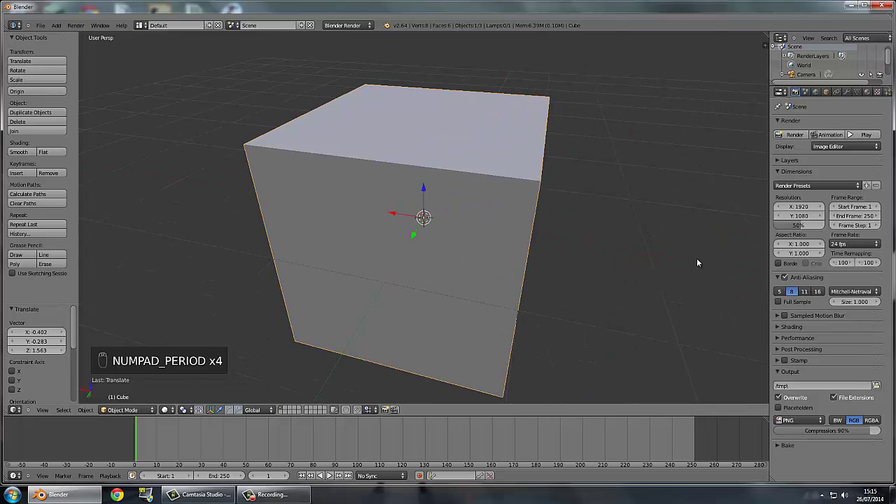
pyautogui.press('Delete')
pyautogui.scroll(-8, 490, 246)
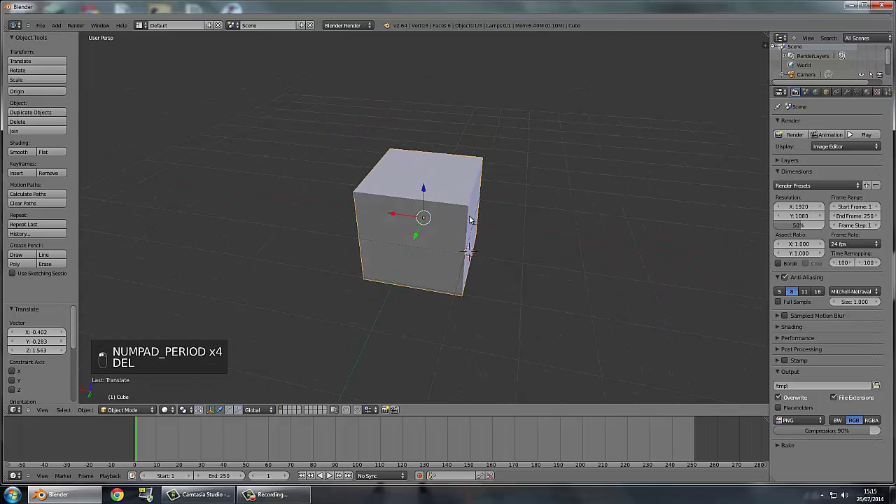
# Switch the cube to Edit Mode, try moving one of its upper corner vertices outward, and undo the move
pyautogui.moveTo(491, 247); pyautogui.dragTo(485, 294, button='middle')
pyautogui.moveTo(440, 239); pyautogui.dragTo(303, 319, button='middle')
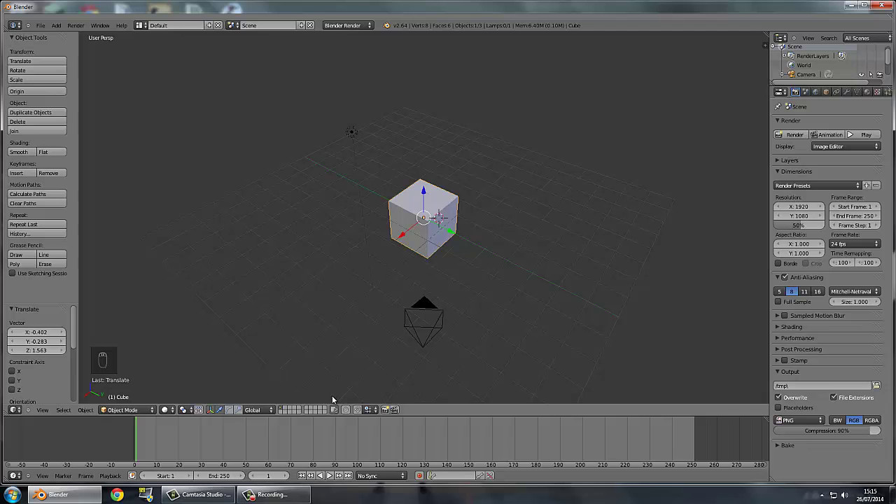
pyautogui.moveTo(344, 310); pyautogui.dragTo(366, 270, button='middle')
pyautogui.scroll(2, 425, 238)
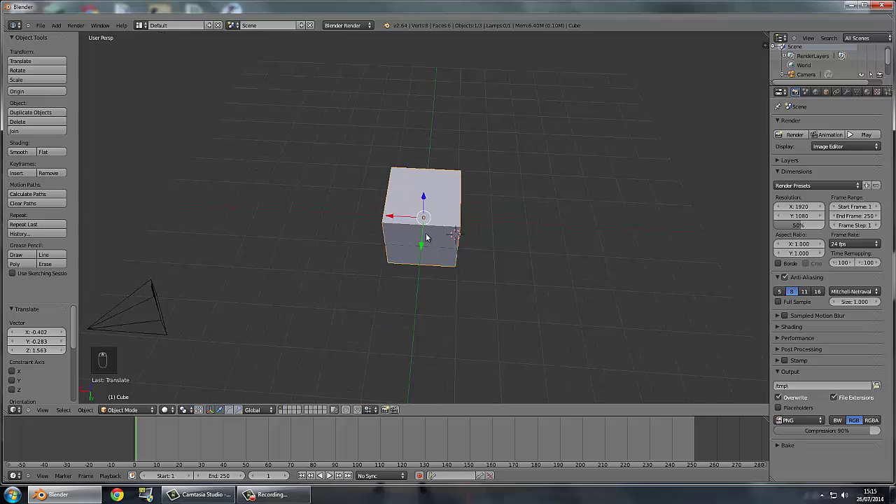
pyautogui.moveTo(425, 238)
pyautogui.mouseDown(button='middle')
pyautogui.moveTo(541, 206)
pyautogui.moveTo(452, 221)
pyautogui.moveTo(391, 277)
pyautogui.moveTo(352, 298)
pyautogui.moveTo(370, 296)
pyautogui.mouseUp(button='middle')
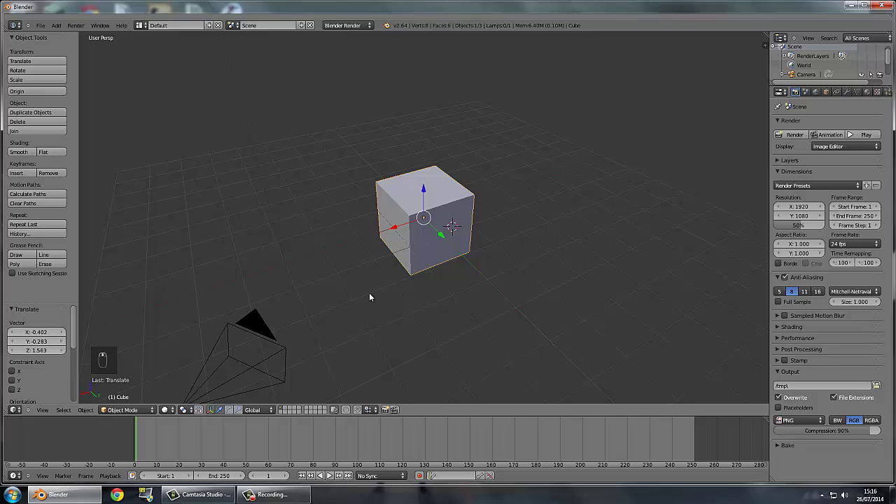
pyautogui.click(149, 411)
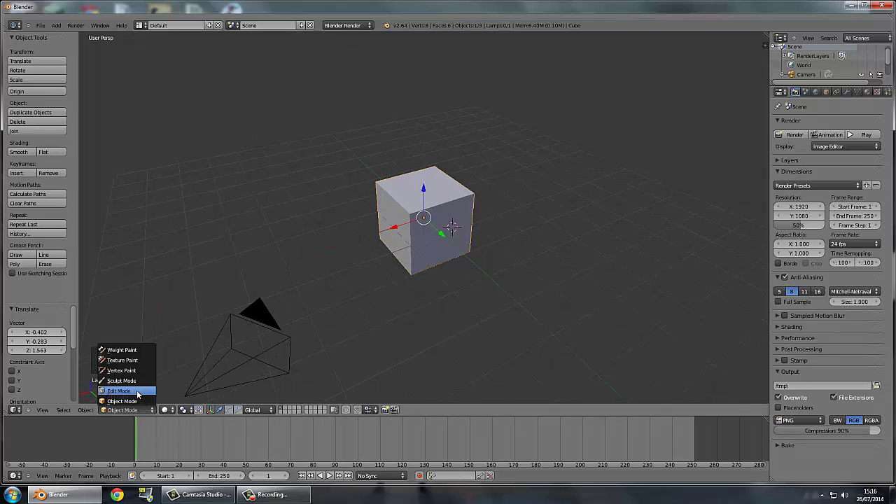
pyautogui.click(138, 392)
pyautogui.click(132, 410)
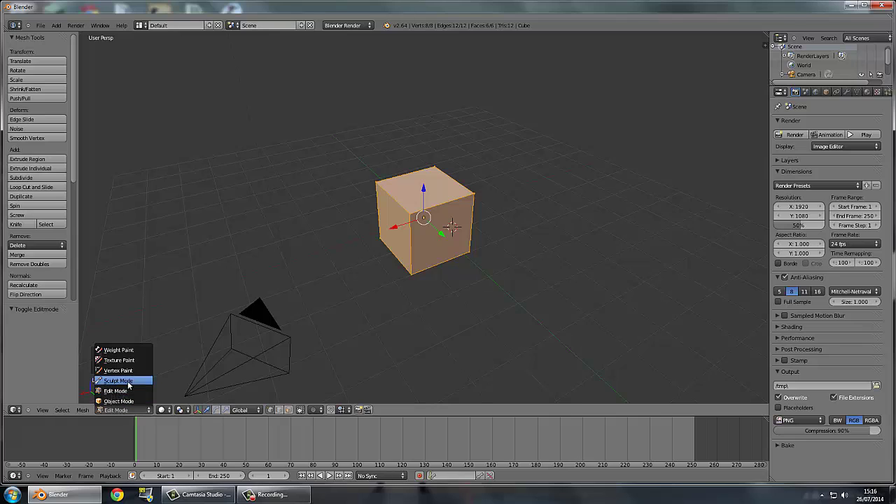
pyautogui.moveTo(376, 185); pyautogui.dragTo(343, 186, button='right')
pyautogui.hotkey('ctrl', 'z')
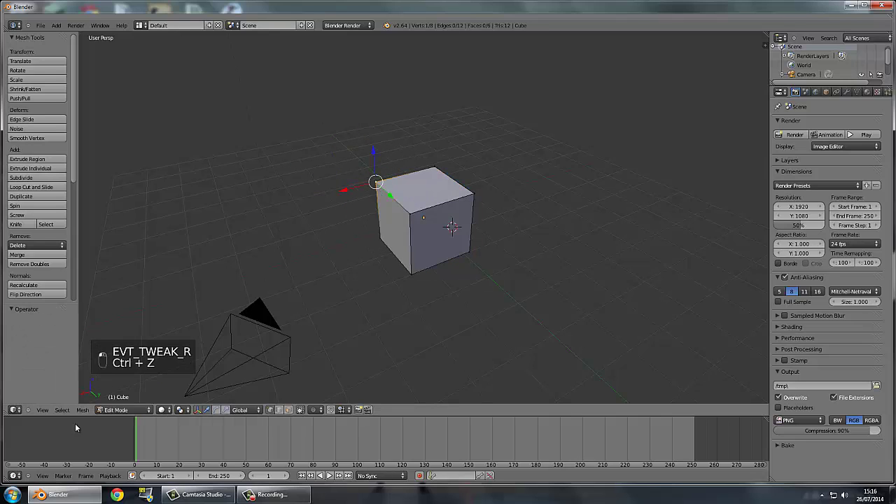
# Switch the cube to Sculpt Mode, try the brush on its surface and undo the stroke
pyautogui.click(131, 411)
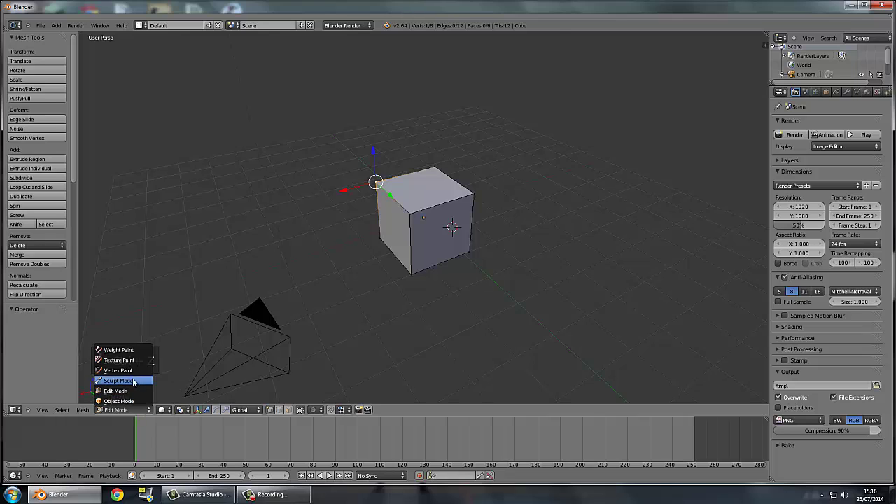
pyautogui.click(133, 378)
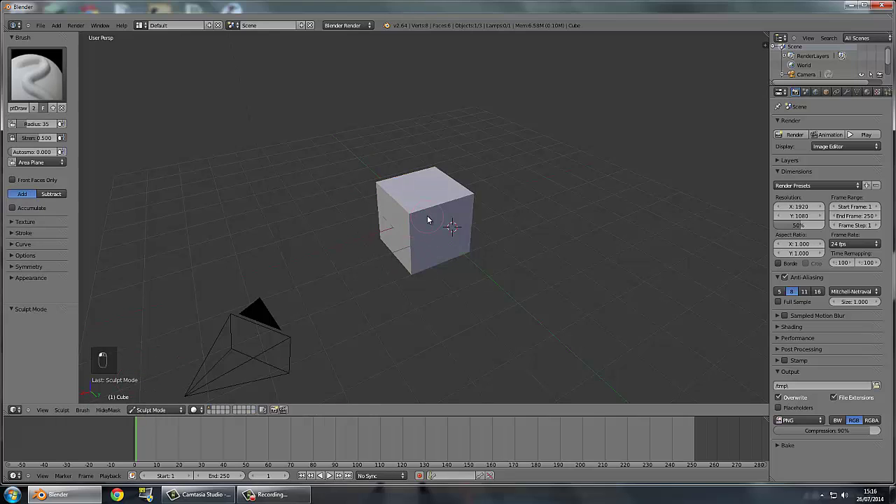
pyautogui.hotkey('ctrl', 'z')
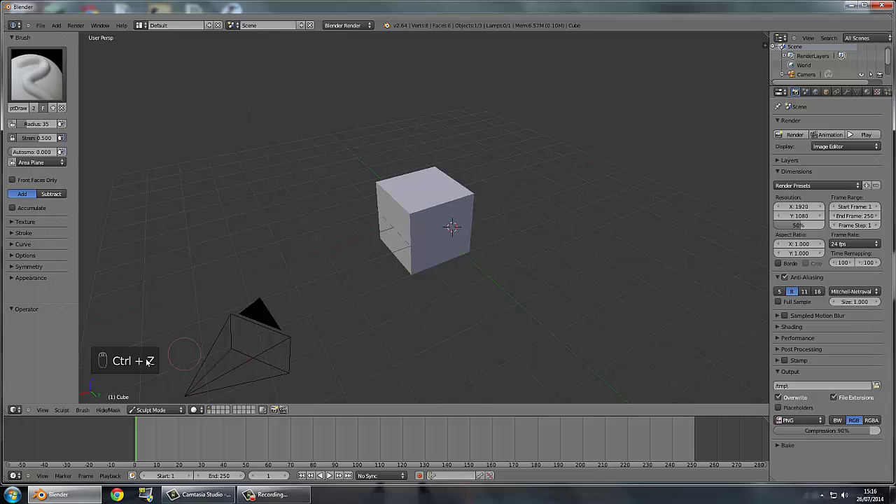
# Switch the cube to Texture Paint mode and return it to Object Mode
pyautogui.click(152, 411)
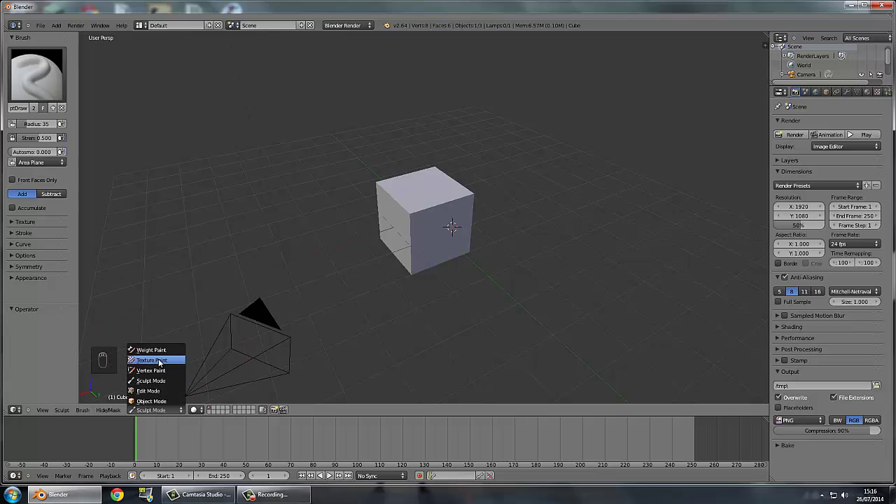
pyautogui.click(158, 360)
pyautogui.click(116, 411)
pyautogui.click(111, 402)
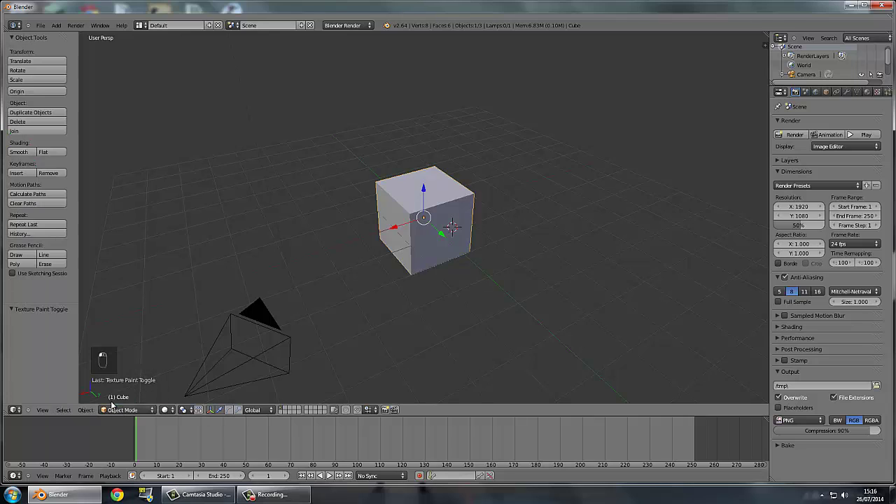
# Try Wireframe viewport shading and set the viewport shading to Texture
pyautogui.click(164, 410)
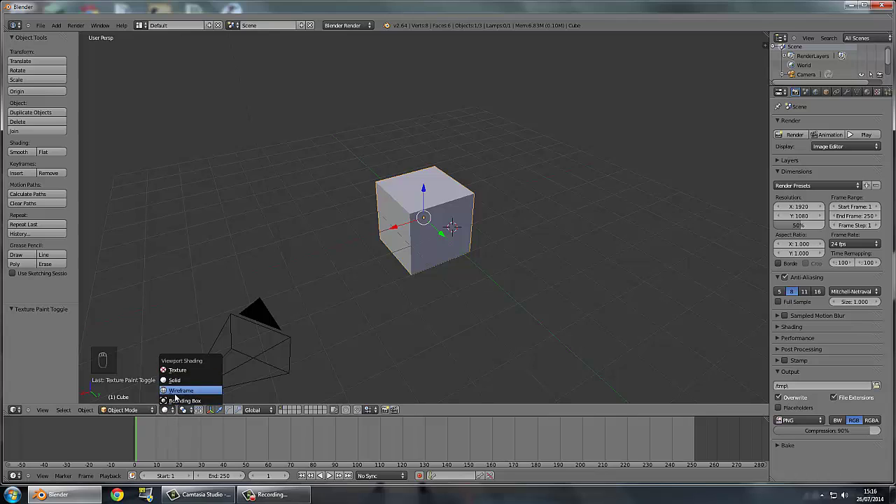
pyautogui.click(175, 393)
pyautogui.click(170, 410)
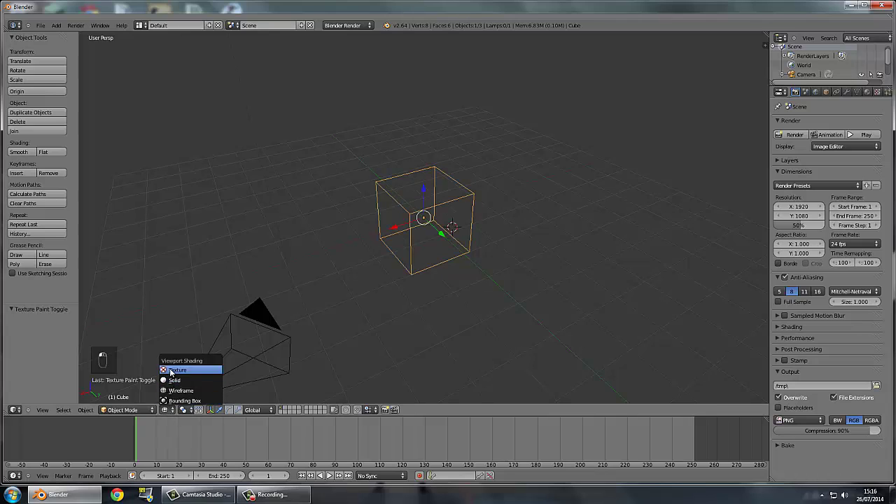
pyautogui.click(172, 370)
# Select the lamp and move it closer to the cube, by about X 0.194, Y 1.400, Z -2.178
pyautogui.scroll(-3, 285, 168)
pyautogui.moveTo(285, 168); pyautogui.dragTo(322, 180, button='middle')
pyautogui.moveTo(430, 196); pyautogui.dragTo(398, 181, button='middle')
pyautogui.rightClick(352, 123)
pyautogui.press('g')
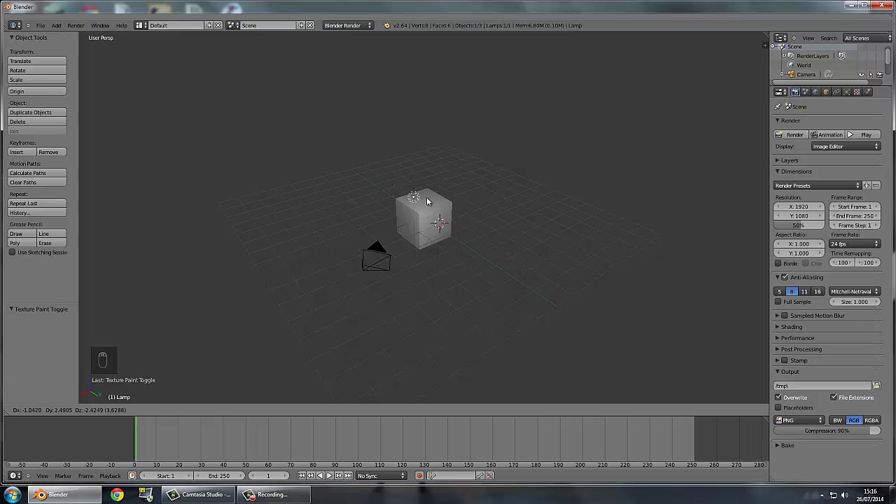
pyautogui.click(403, 197)
pyautogui.moveTo(404, 197); pyautogui.dragTo(536, 185, button='middle')
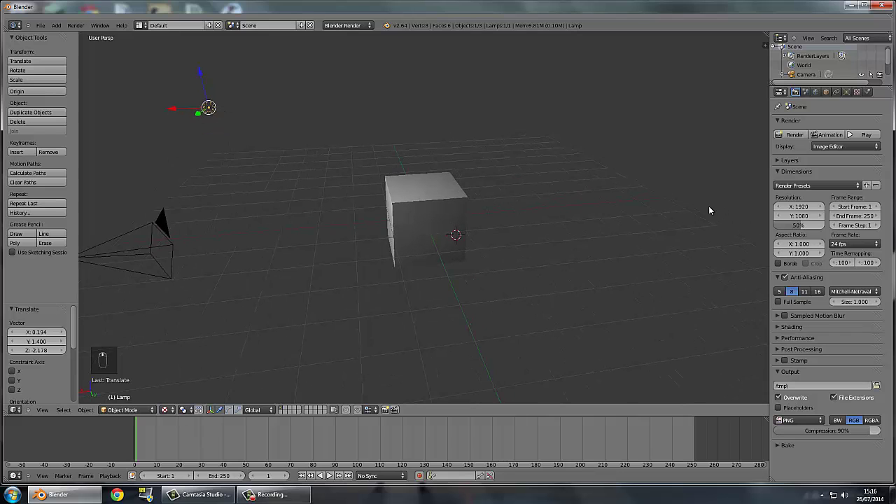
# Select the cube, set its material's specular intensity to 1.000, and preview the shading in the game engine
pyautogui.moveTo(456, 202)
pyautogui.mouseDown(button='middle')
pyautogui.moveTo(502, 196)
pyautogui.moveTo(501, 220)
pyautogui.moveTo(419, 196)
pyautogui.moveTo(482, 189)
pyautogui.moveTo(463, 204)
pyautogui.moveTo(423, 191)
pyautogui.moveTo(401, 207)
pyautogui.moveTo(461, 203)
pyautogui.mouseUp(button='middle')
pyautogui.rightClick(422, 191)
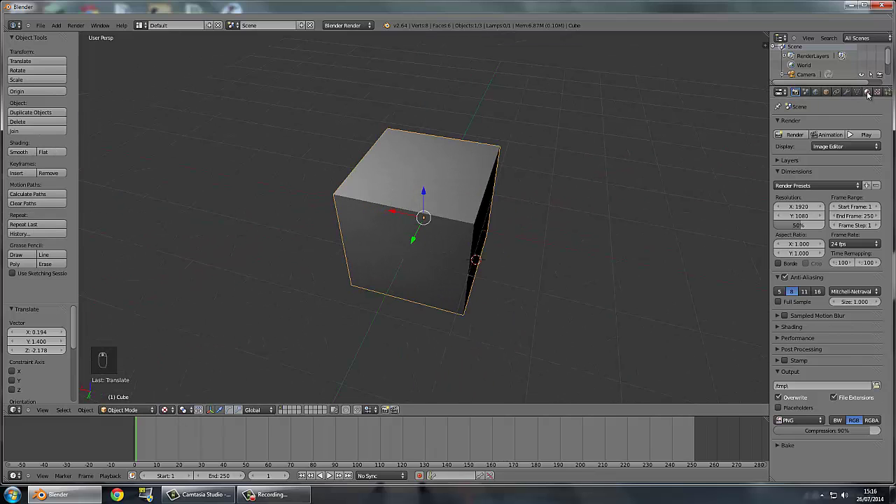
pyautogui.click(867, 92)
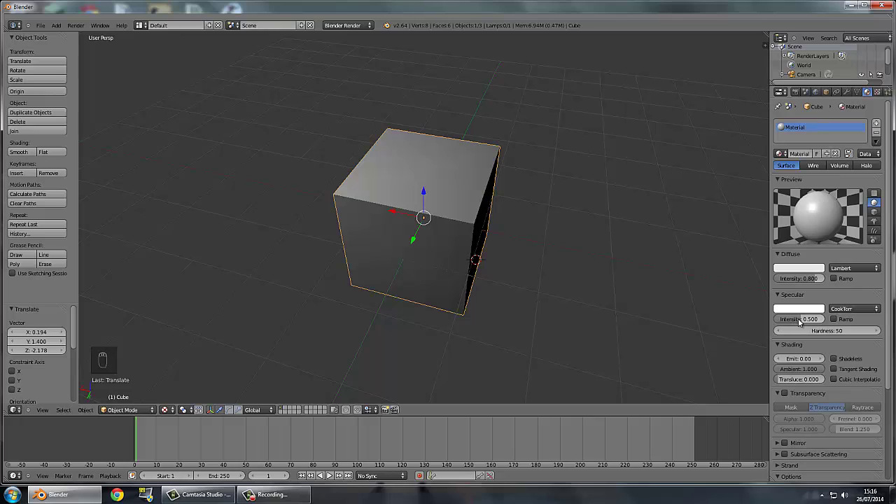
pyautogui.moveTo(798, 321); pyautogui.dragTo(889, 321)
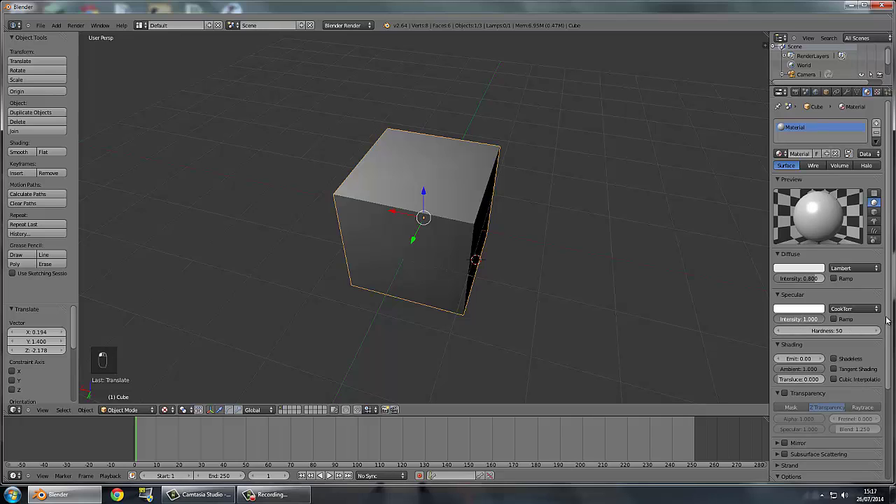
pyautogui.press('p')
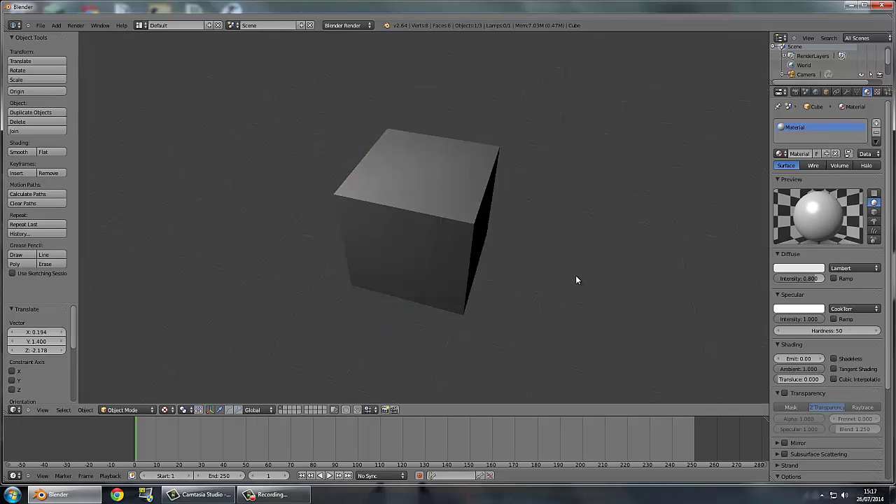
pyautogui.press('Escape')
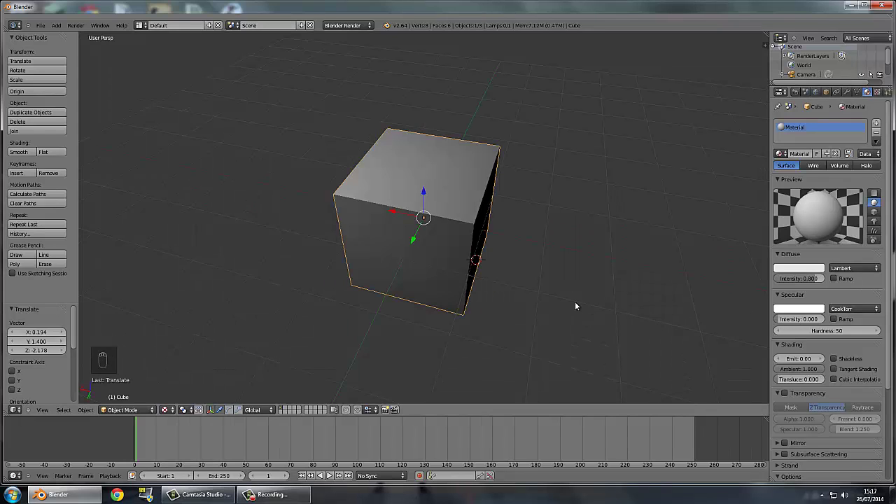
# Preview the cube in the game engine without specular highlights, and leave the material's specular intensity at 0.000
pyautogui.press('[')
pyautogui.press('p')
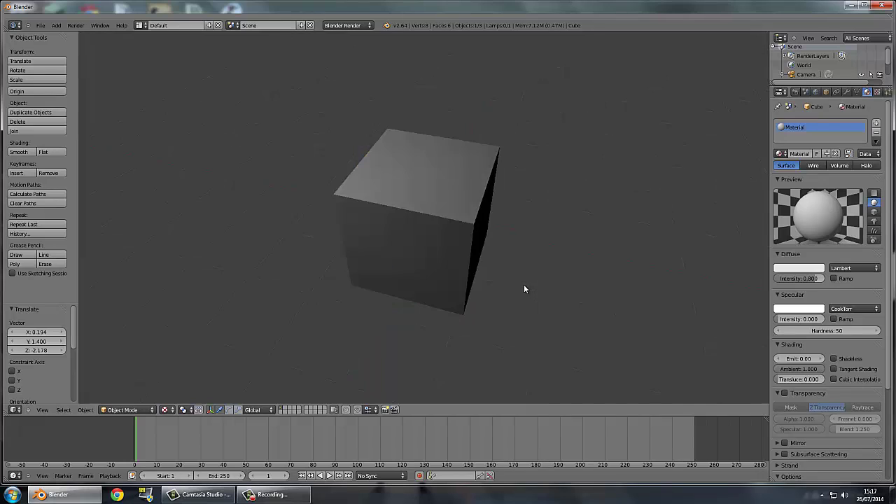
pyautogui.press('Escape')
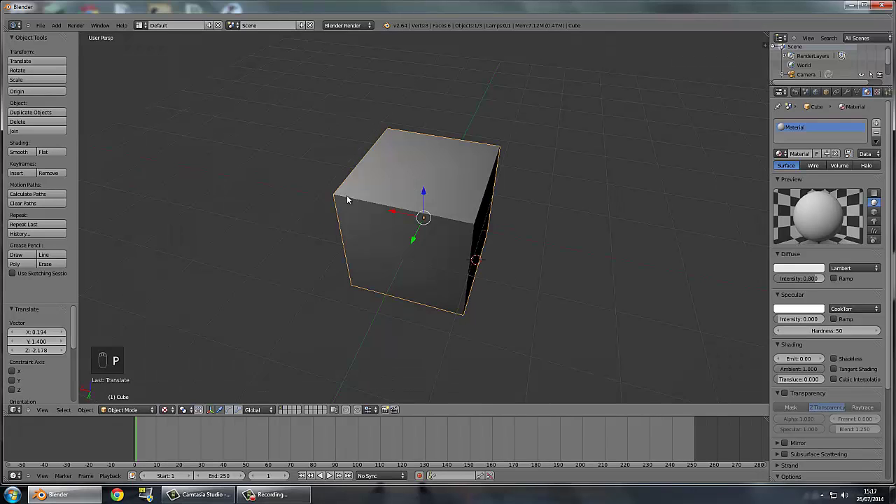
pyautogui.moveTo(798, 318); pyautogui.dragTo(833, 316)
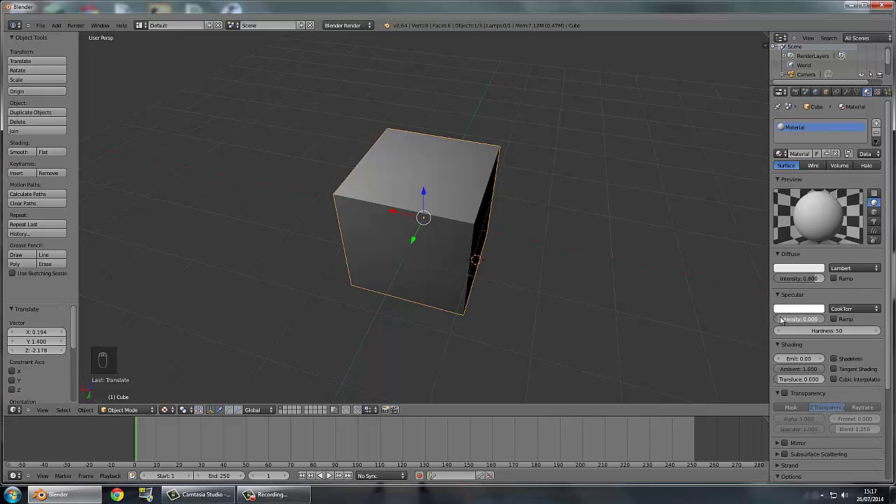
pyautogui.moveTo(815, 320); pyautogui.dragTo(780, 320)
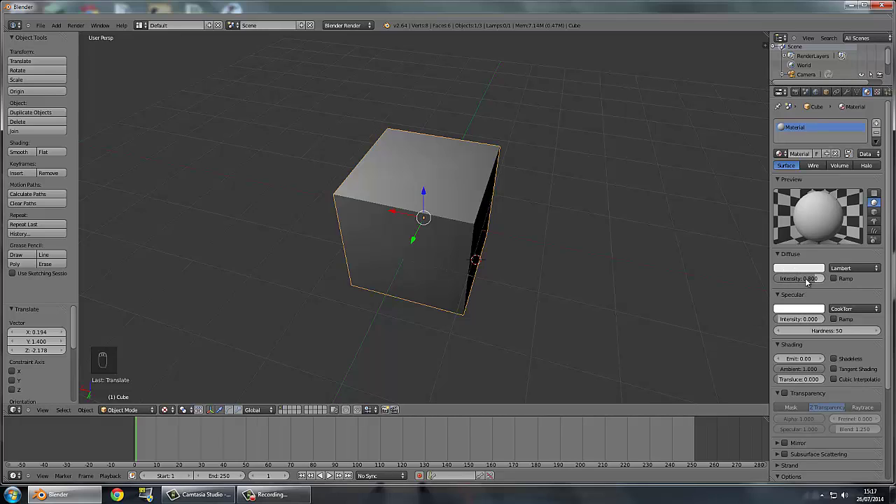
# Try a light green diffuse color on the cube's material and undo it
pyautogui.click(798, 268)
pyautogui.click(803, 271)
pyautogui.moveTo(773, 206); pyautogui.dragTo(756, 165)
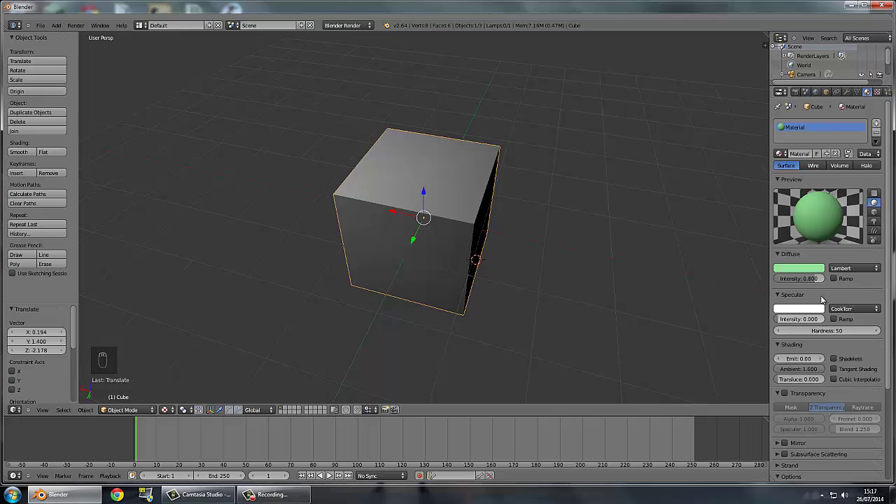
pyautogui.hotkey('ctrl', 'z')
# Try magenta, green and violet diffuse colors on the cube's material and settle on golden yellow
pyautogui.moveTo(441, 219); pyautogui.dragTo(470, 225, button='middle')
pyautogui.click(790, 269)
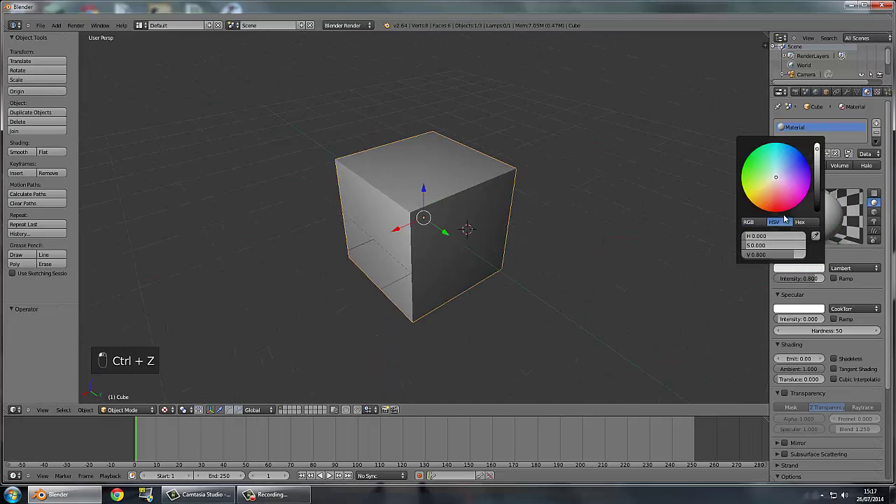
pyautogui.click(800, 197)
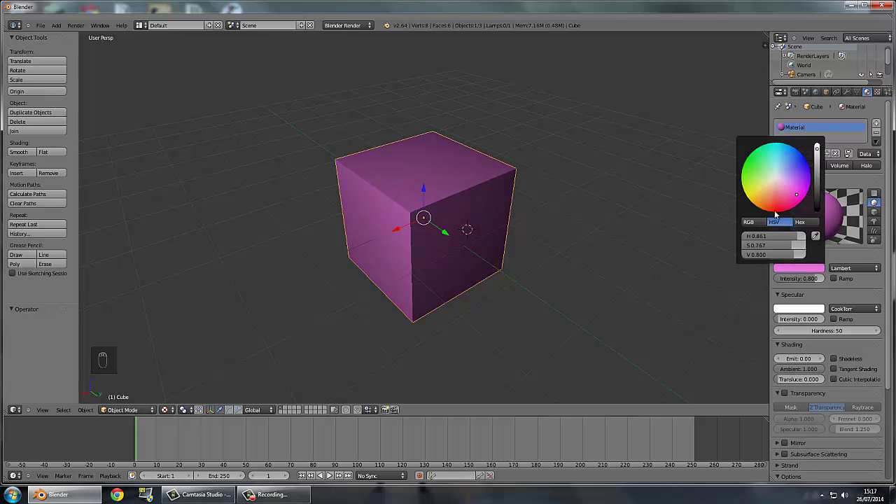
pyautogui.click(749, 222)
pyautogui.click(762, 158)
pyautogui.click(757, 188)
pyautogui.click(763, 170)
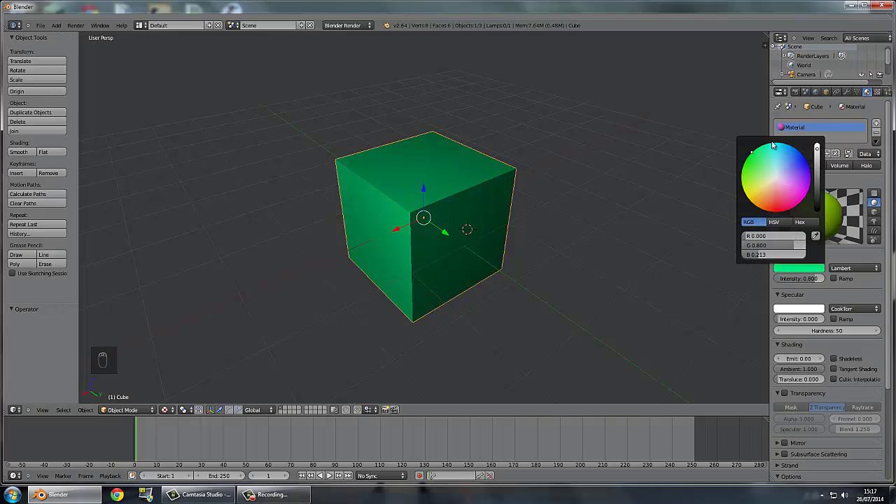
pyautogui.click(792, 169)
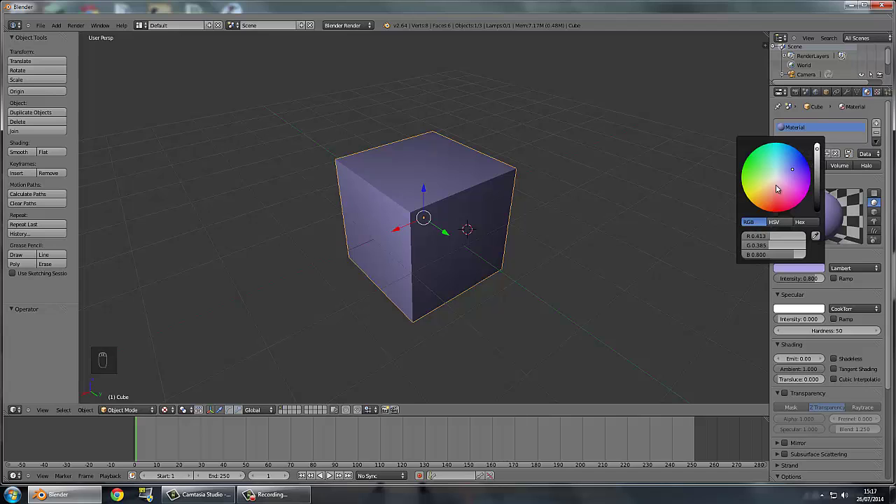
pyautogui.moveTo(772, 184)
pyautogui.mouseDown()
pyautogui.moveTo(726, 184)
pyautogui.moveTo(800, 221)
pyautogui.moveTo(762, 154)
pyautogui.moveTo(768, 196)
pyautogui.moveTo(746, 175)
pyautogui.mouseUp()
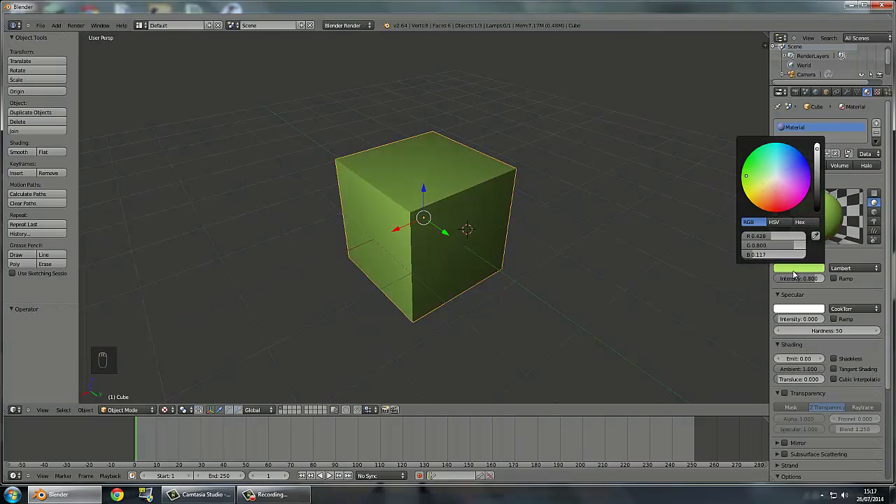
pyautogui.click(797, 269)
pyautogui.moveTo(782, 175); pyautogui.dragTo(730, 230)
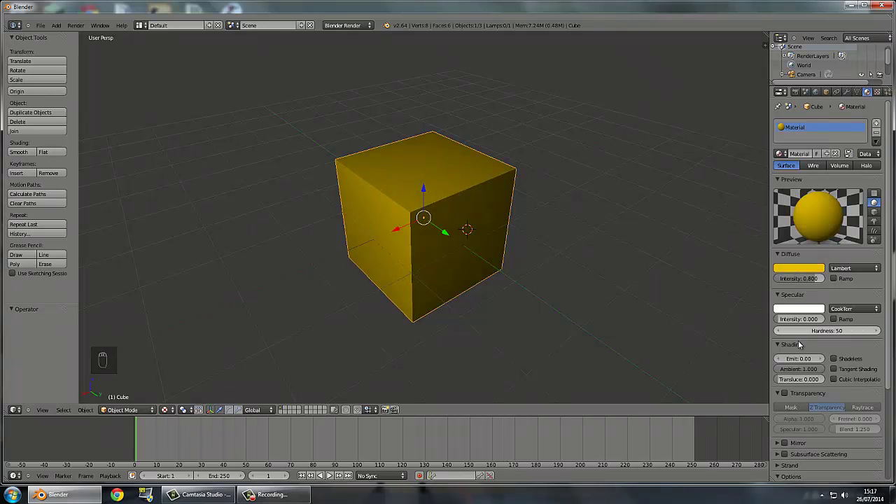
# Set the cube material's shading Emit value to 1.00
pyautogui.scroll(-2, 798, 340)
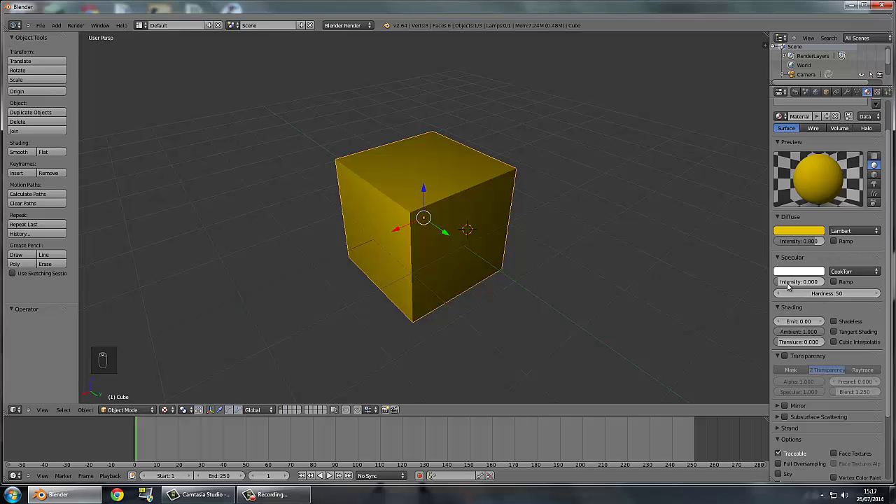
pyautogui.scroll(-3, 802, 291)
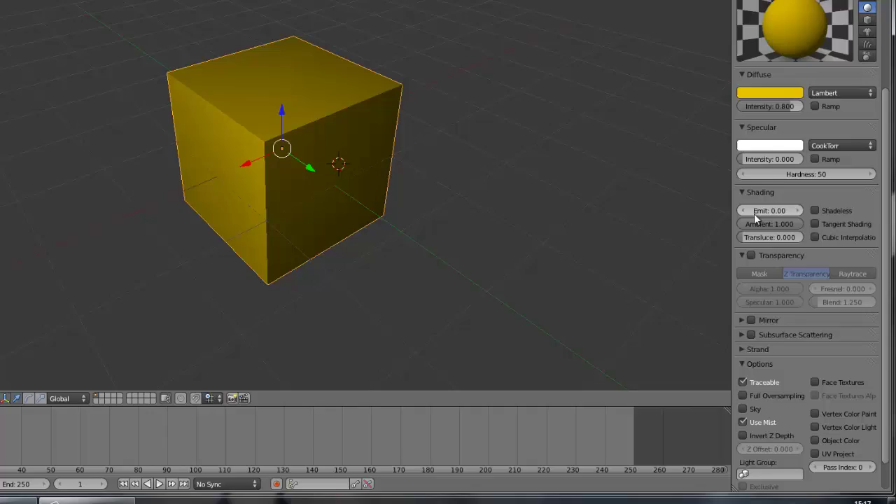
pyautogui.moveTo(755, 213); pyautogui.dragTo(791, 213)
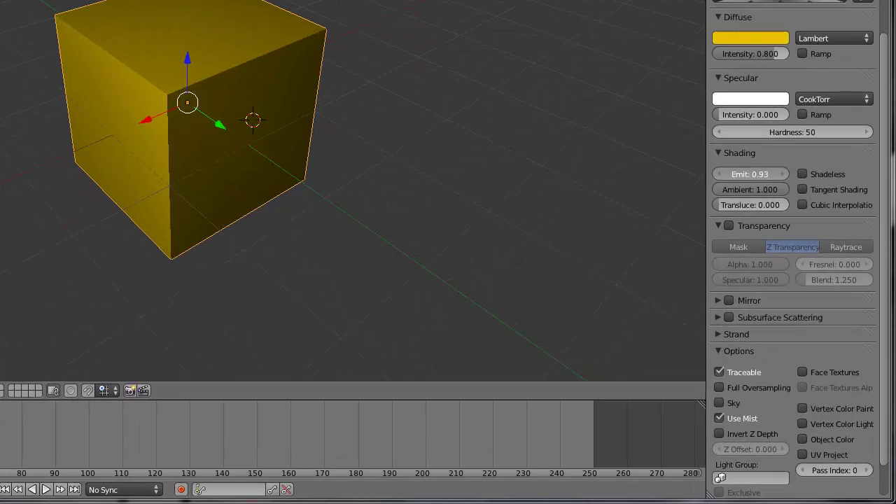
pyautogui.click(750, 174)
pyautogui.write('1')
pyautogui.press('Return')
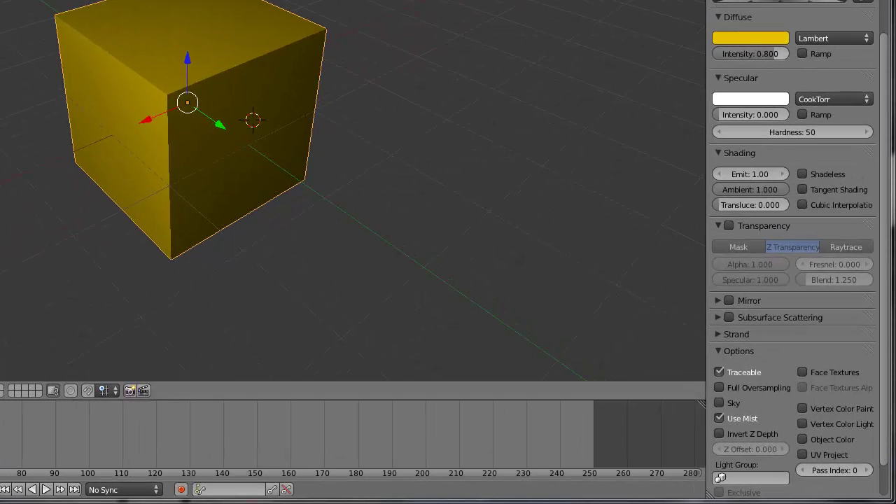
# Preview the emitting cube in the game engine and reset the material's shading Emit value to 0.00
pyautogui.press('F12')
pyautogui.press('Escape')
pyautogui.press('F12')
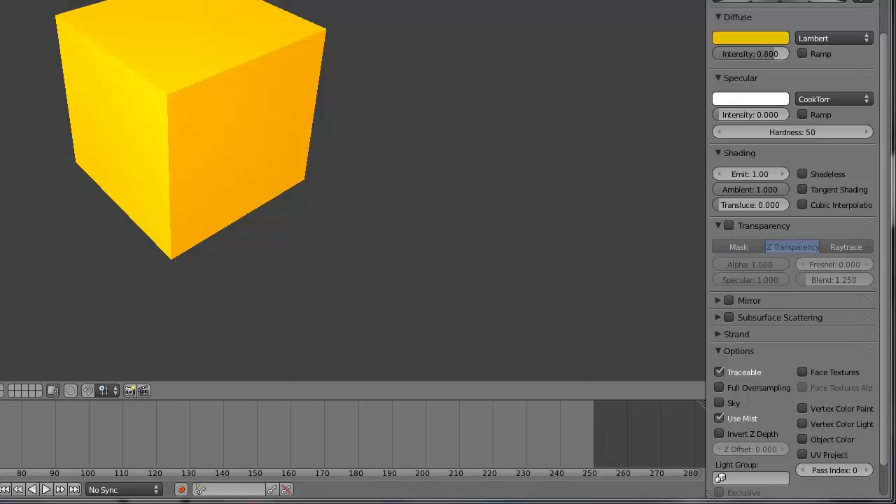
pyautogui.press('Escape')
pyautogui.click(751, 173)
pyautogui.write('0')
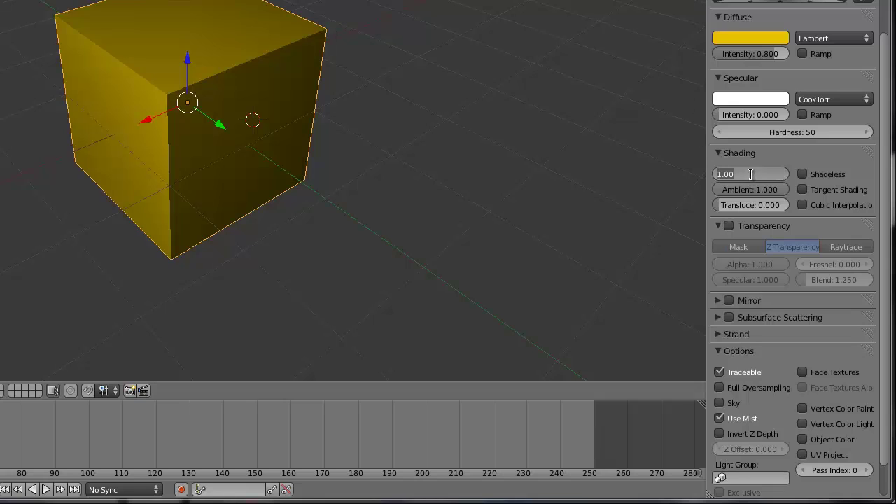
pyautogui.press('Return')
# Try enabling Mirror with some reflectivity and Transparency on the cube's material, switching both off again
pyautogui.click(718, 226)
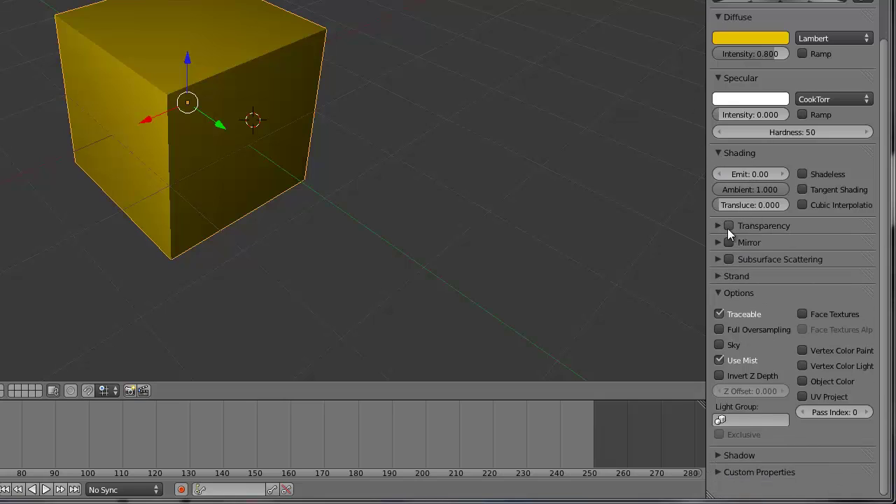
pyautogui.click(729, 225)
pyautogui.click(738, 226)
pyautogui.click(734, 224)
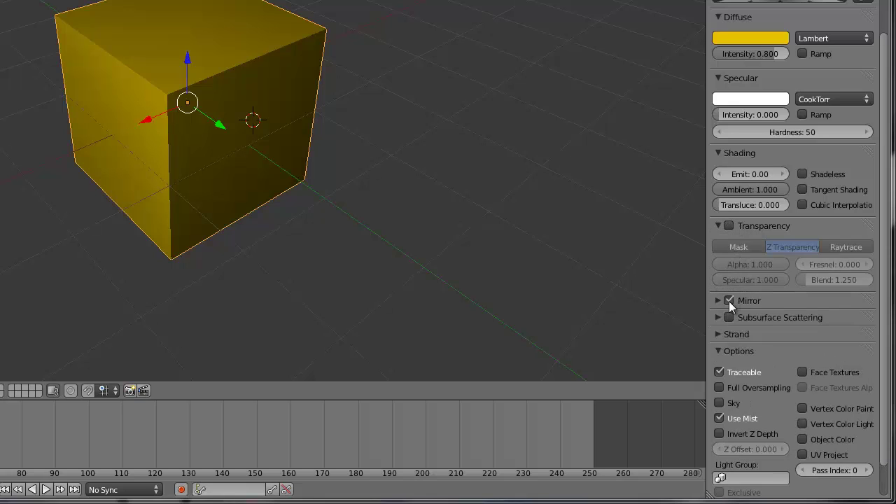
pyautogui.click(746, 302)
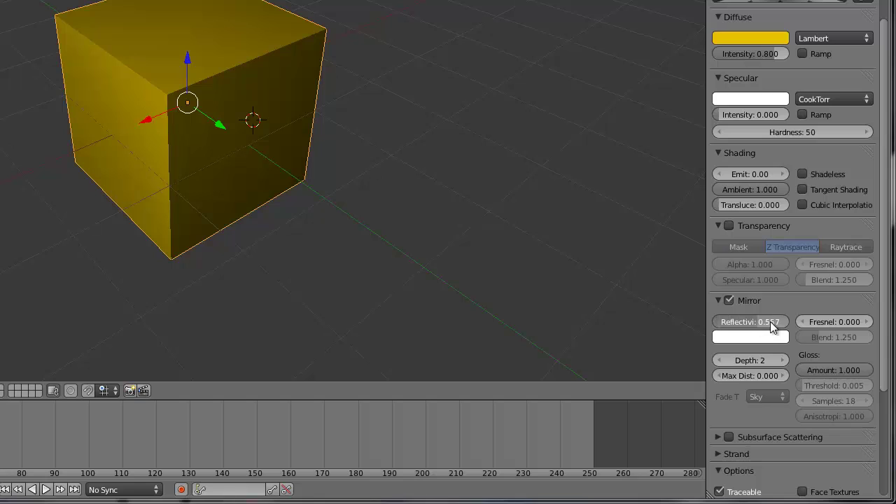
pyautogui.click(728, 301)
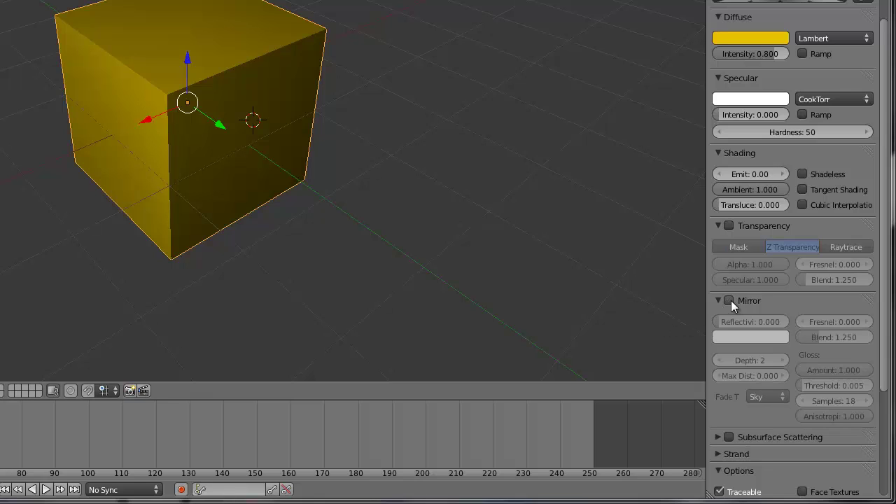
pyautogui.click(718, 300)
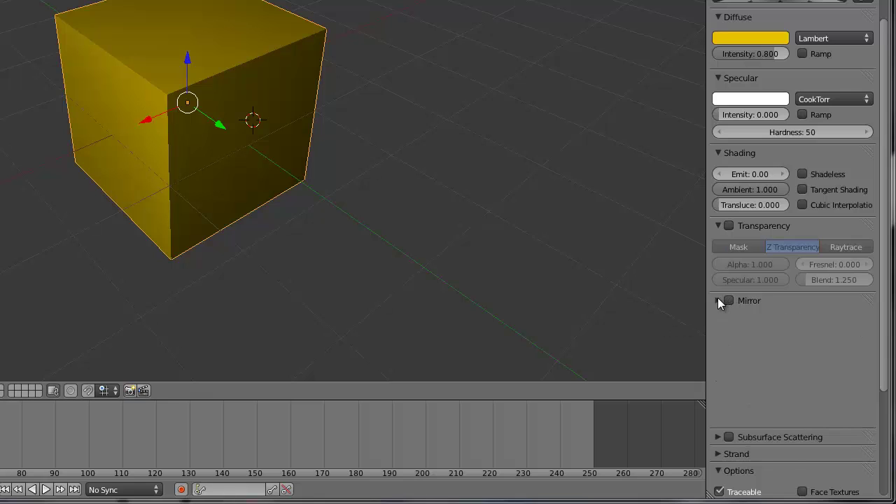
pyautogui.click(728, 225)
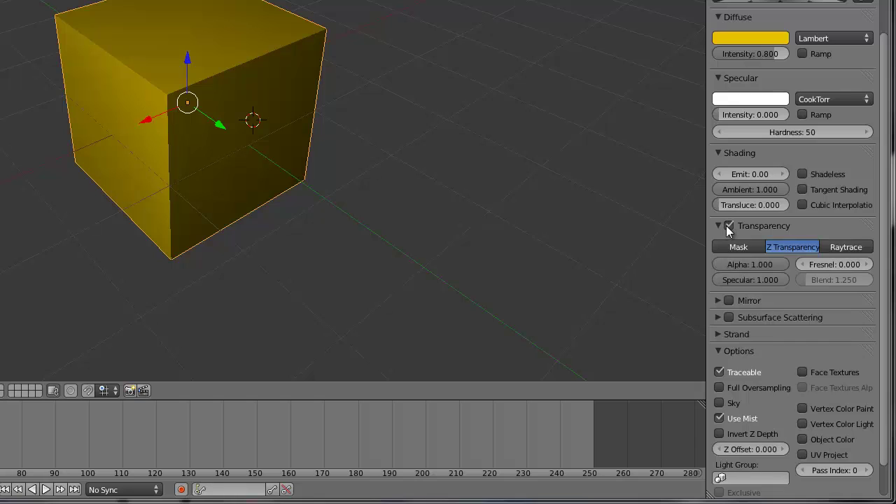
pyautogui.click(728, 225)
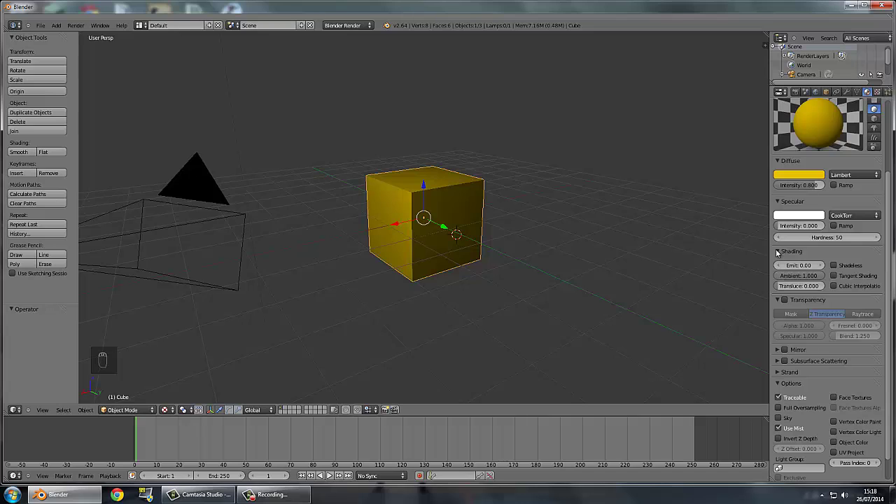
pyautogui.click(777, 300)
# Unlink the existing texture from the cube's material and add a new texture of type Clouds
pyautogui.scroll(3, 826, 280)
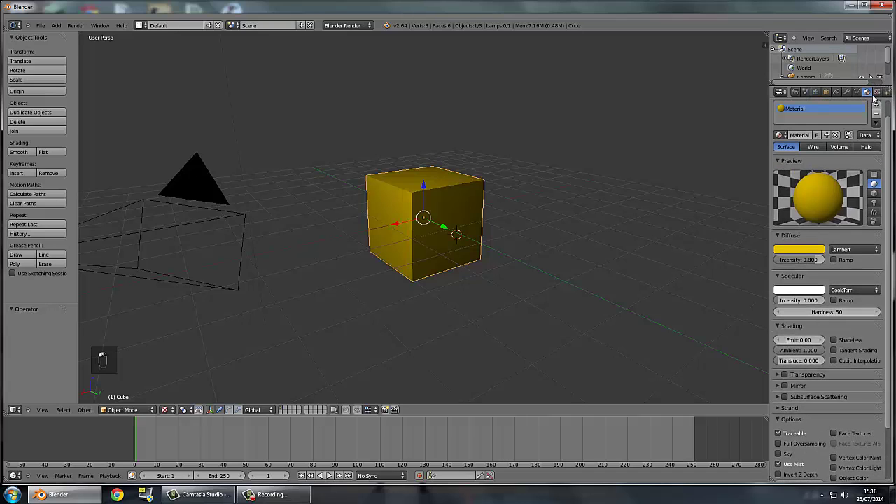
pyautogui.click(876, 91)
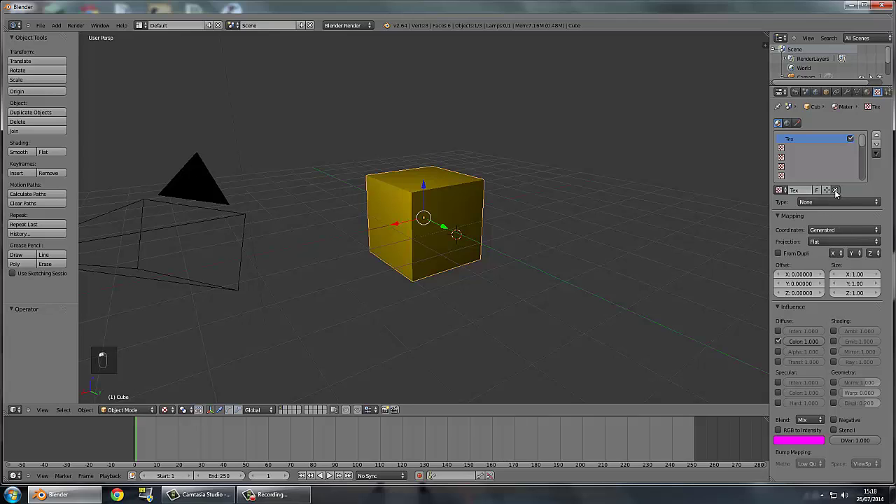
pyautogui.click(835, 190)
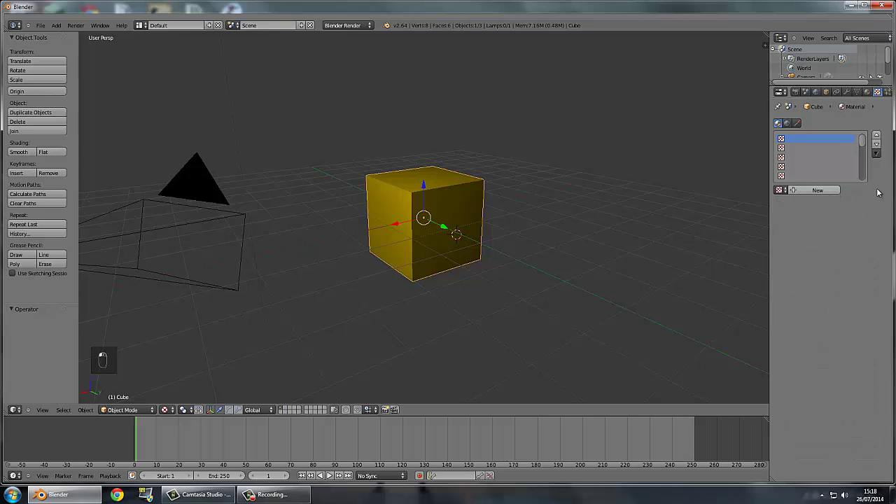
pyautogui.click(825, 190)
pyautogui.click(828, 202)
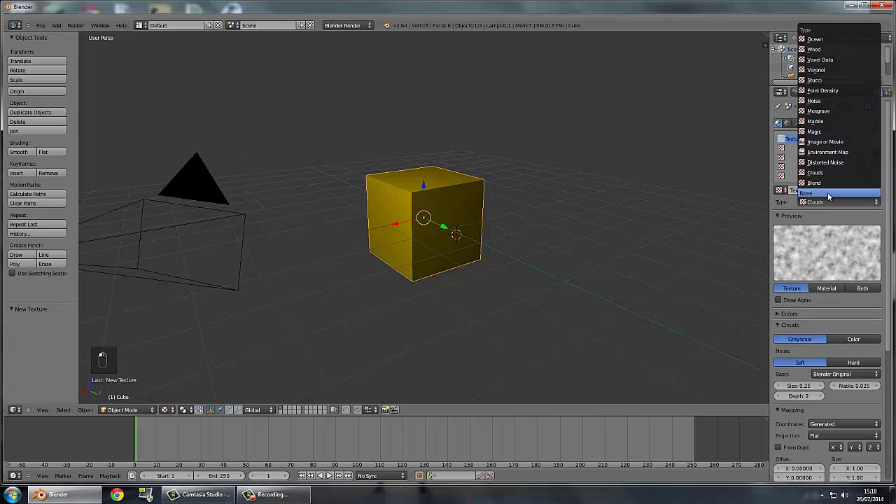
# Switch the material preview to a flat plane and preview the cube with the new texture in the game engine
pyautogui.scroll(-7, 826, 280)
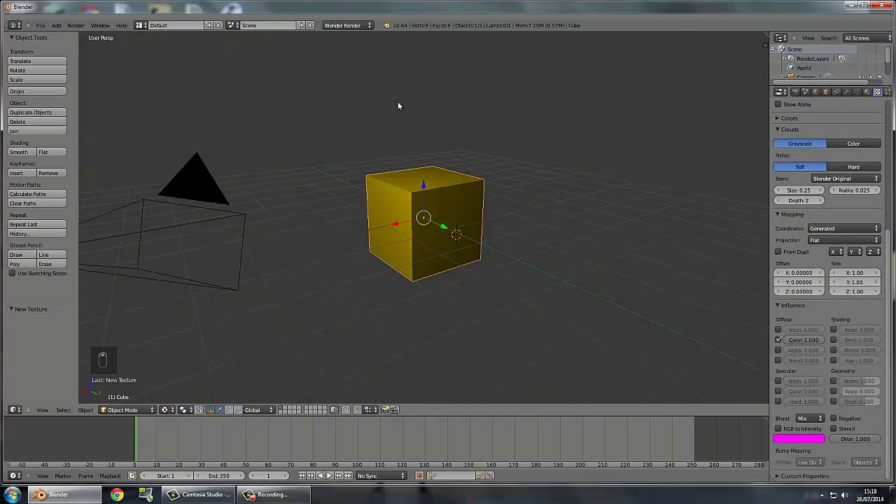
pyautogui.press('p')
pyautogui.press('Escape')
pyautogui.scroll(2, 776, 180)
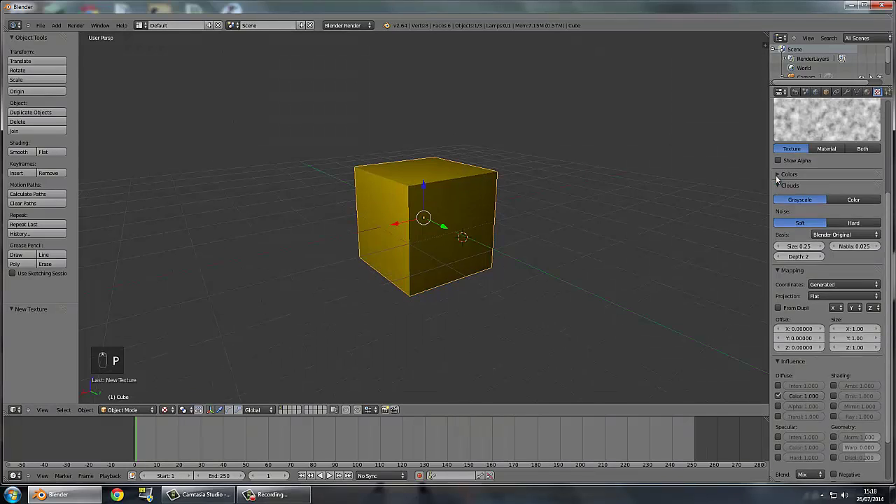
pyautogui.scroll(3, 776, 180)
pyautogui.click(867, 92)
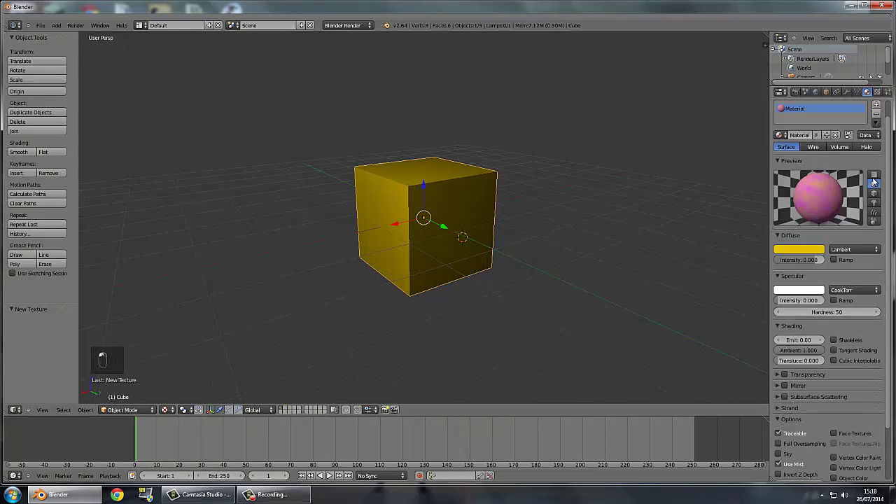
pyautogui.click(873, 175)
pyautogui.press('p')
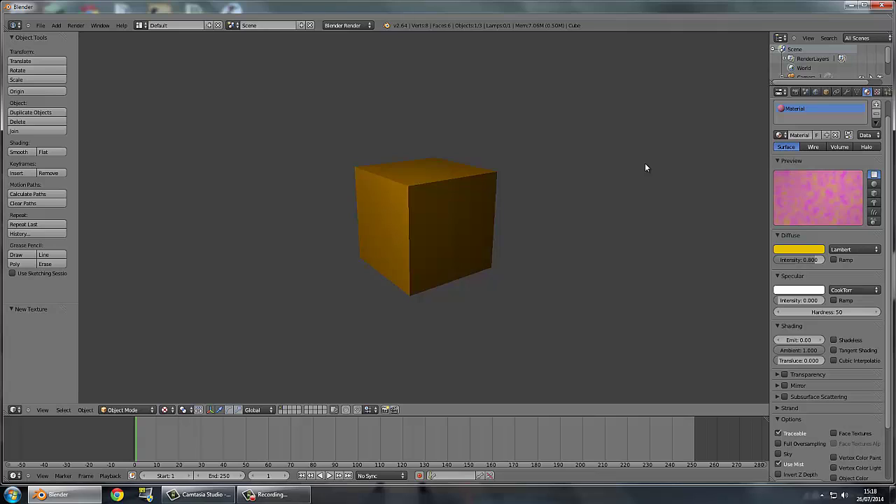
pyautogui.press('Escape')
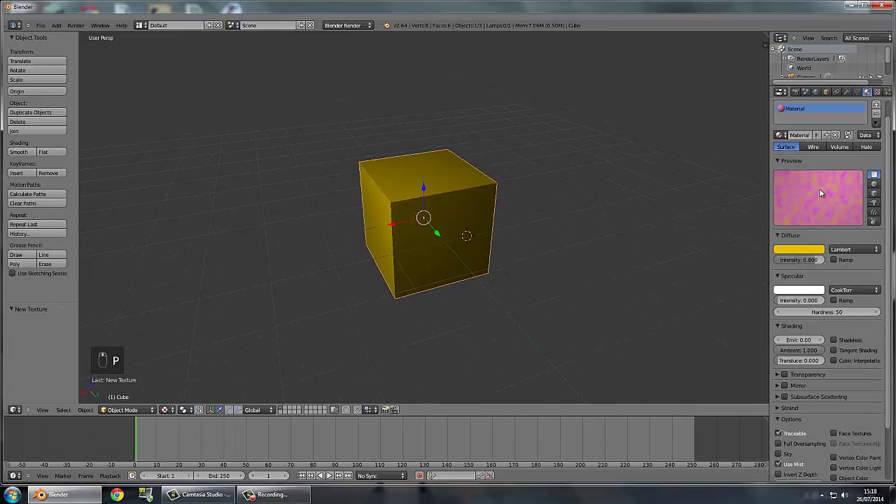
pyautogui.moveTo(695, 305); pyautogui.dragTo(694, 305)
# Try the Noise, Stucci and Environment Map types on the cube's texture
pyautogui.click(876, 92)
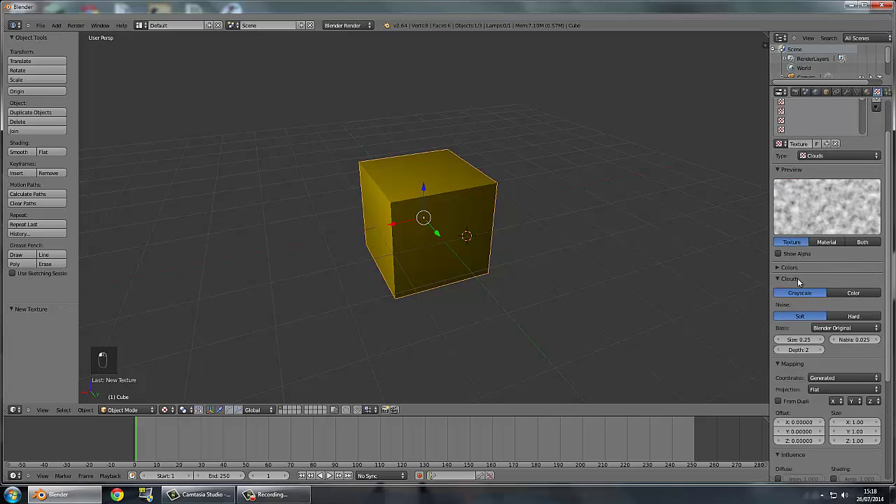
pyautogui.scroll(-3, 824, 308)
pyautogui.scroll(-1, 833, 280)
pyautogui.scroll(4, 836, 231)
pyautogui.click(843, 156)
pyautogui.click(830, 157)
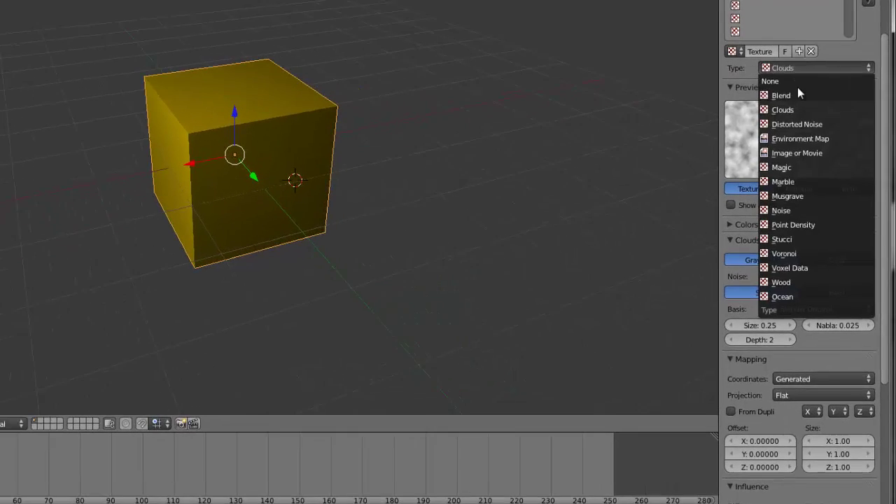
pyautogui.click(789, 86)
pyautogui.click(790, 49)
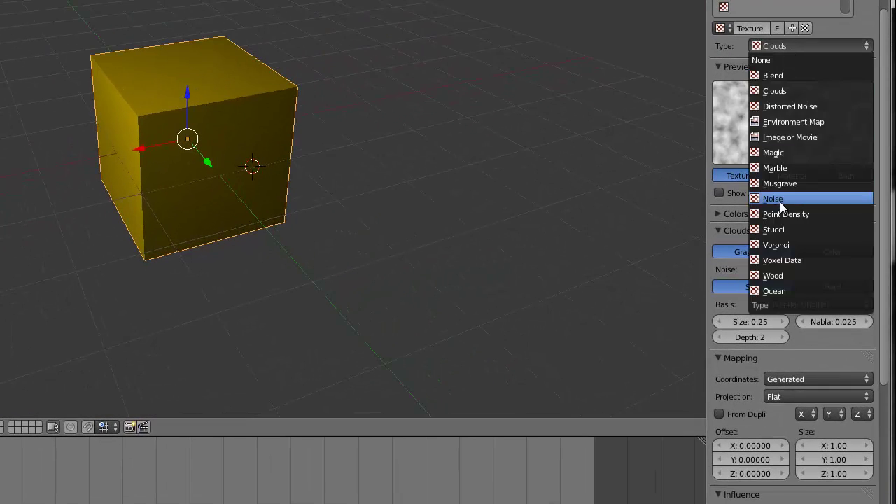
pyautogui.click(780, 200)
pyautogui.click(793, 45)
pyautogui.click(798, 225)
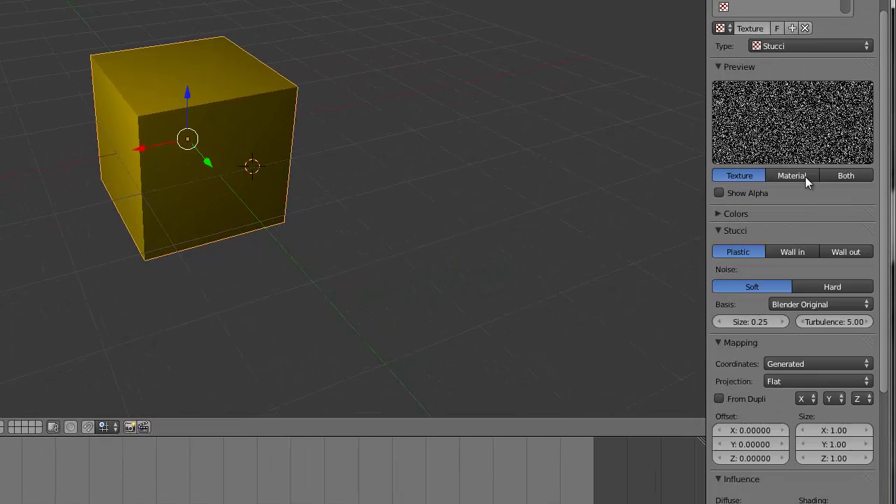
pyautogui.click(803, 49)
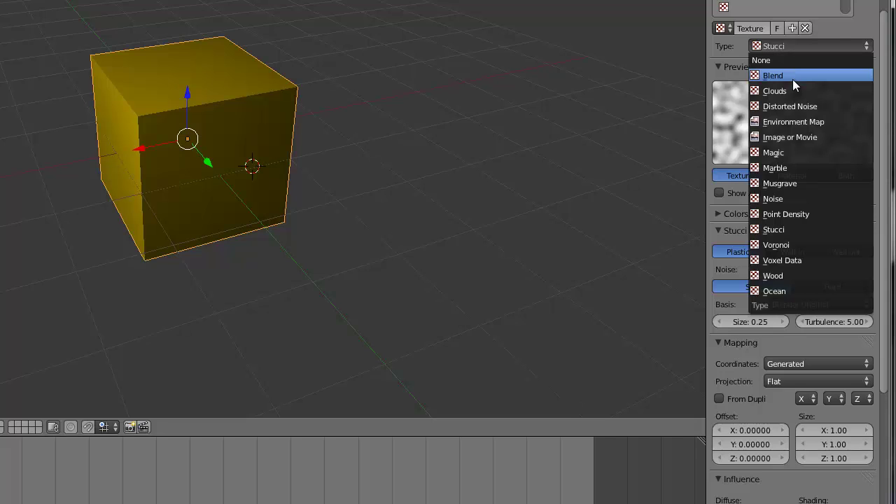
pyautogui.click(796, 121)
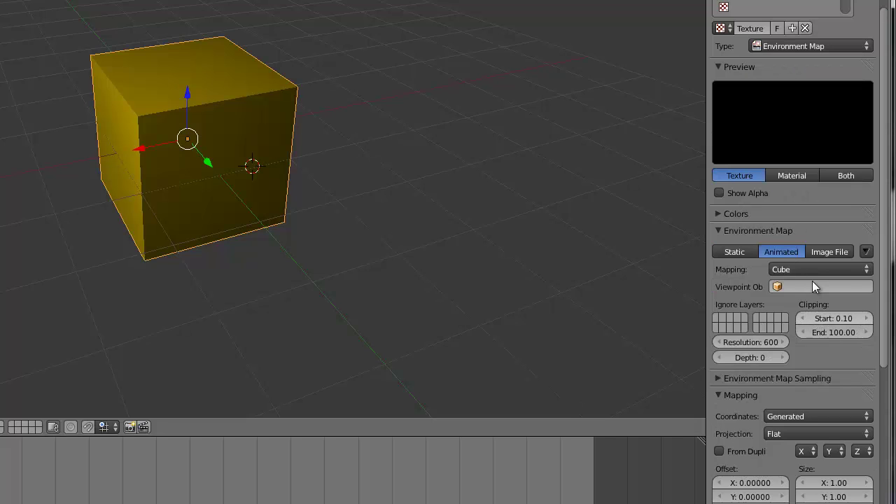
# Set the texture type to Image or Movie and load image.jpeg from the Downloads folder
pyautogui.click(800, 49)
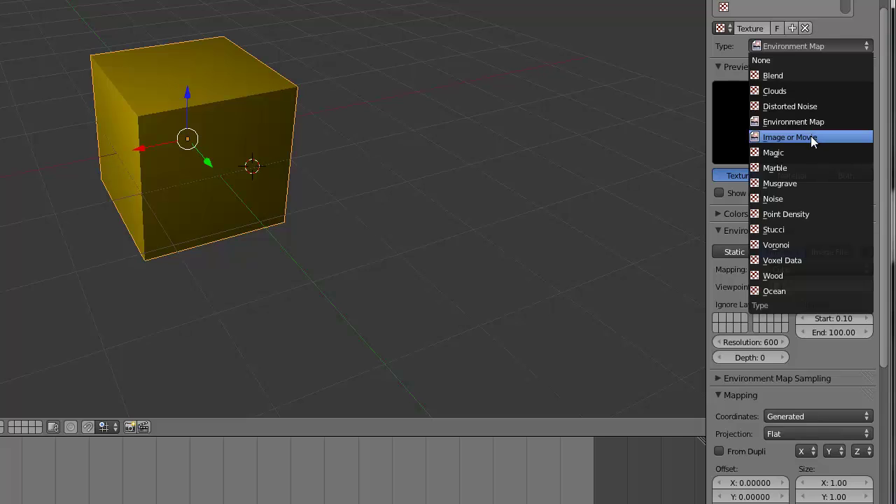
pyautogui.click(812, 135)
pyautogui.click(825, 251)
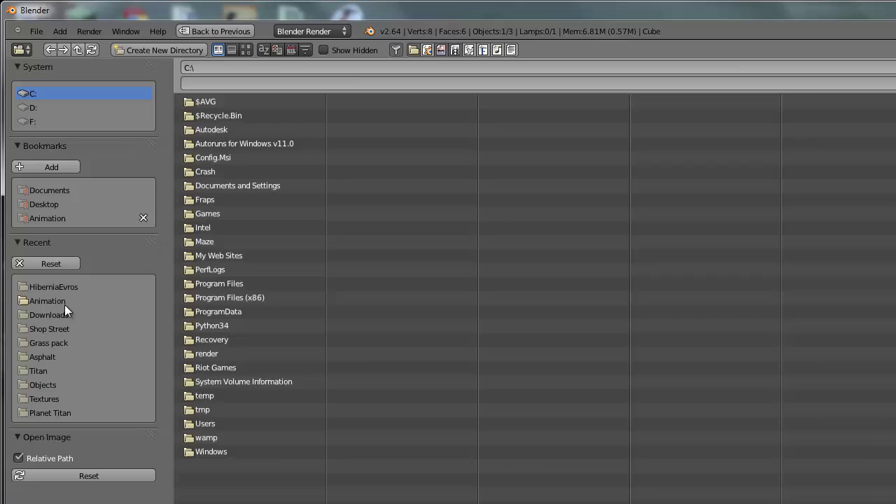
pyautogui.click(61, 316)
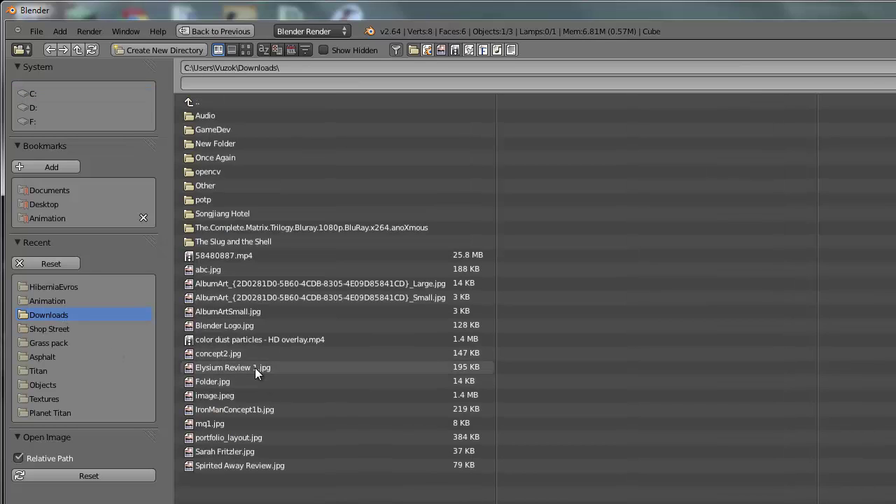
pyautogui.click(217, 398)
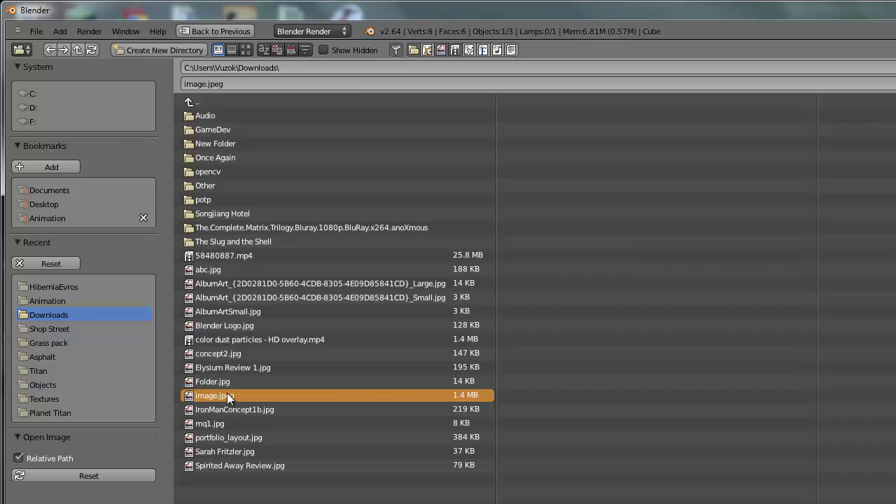
pyautogui.doubleClick(227, 394)
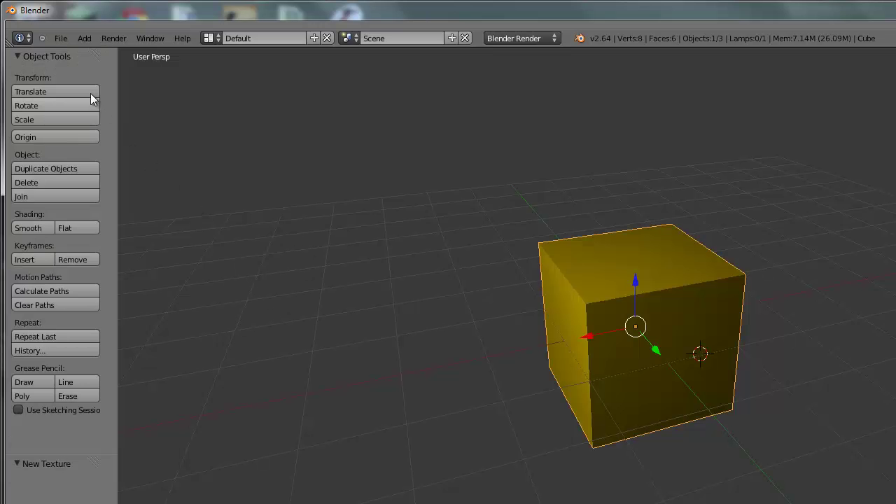
# Render a still image of the cube to check its image texture and return to the 3D view
pyautogui.click(112, 39)
pyautogui.click(119, 54)
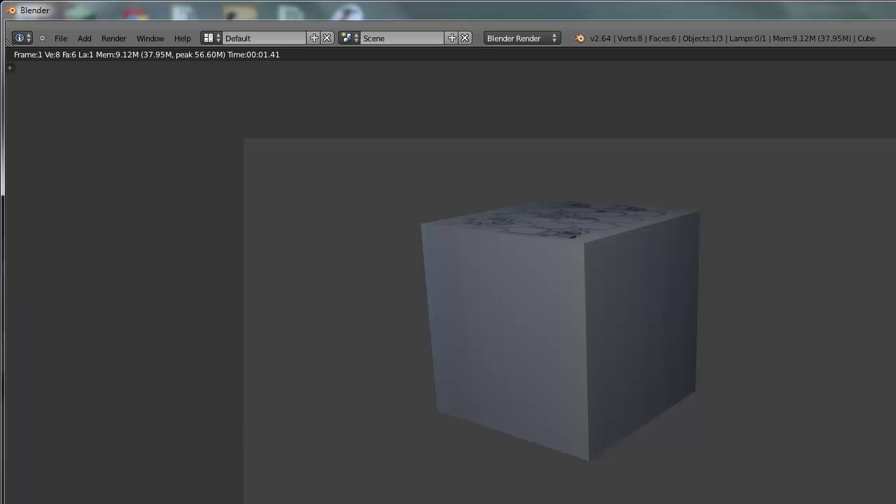
pyautogui.press('Escape')
# Rotate the cube freely so that its textured top face tilts toward the camera
pyautogui.moveTo(763, 348); pyautogui.dragTo(878, 180, button='middle')
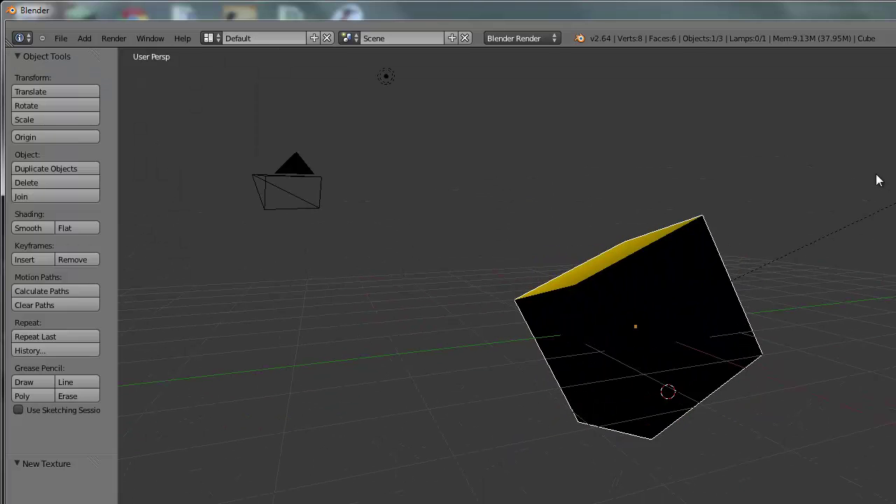
pyautogui.click(640, 130)
pyautogui.press('r')
pyautogui.click(685, 216)
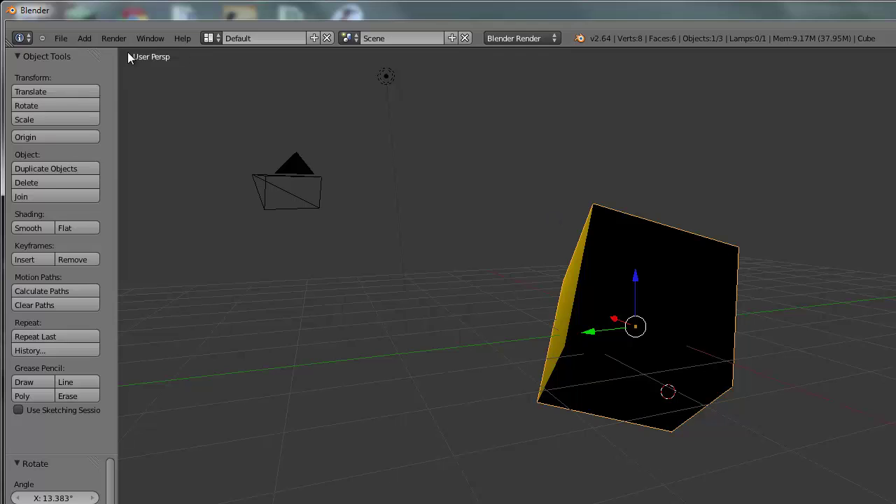
# Render the rotated cube to inspect the image on its face, and restore the main area to the 3D View editor
pyautogui.click(113, 37)
pyautogui.click(116, 52)
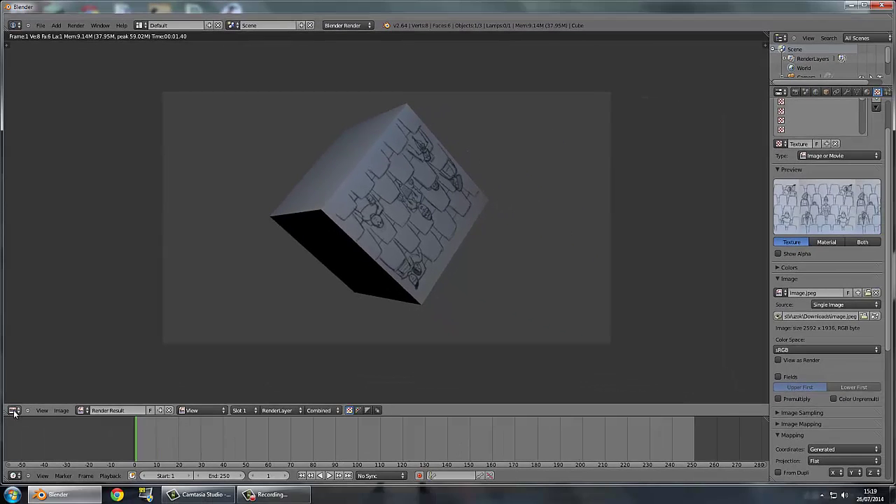
pyautogui.click(13, 410)
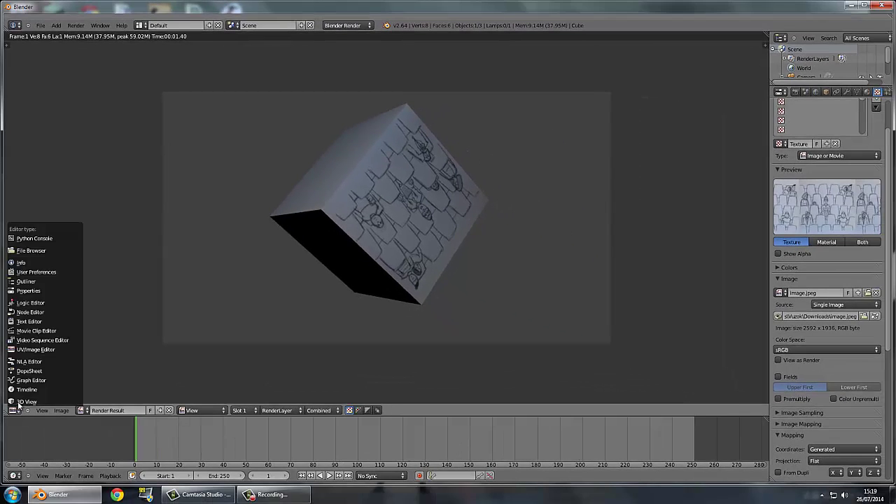
pyautogui.click(25, 402)
pyautogui.scroll(-4, 840, 325)
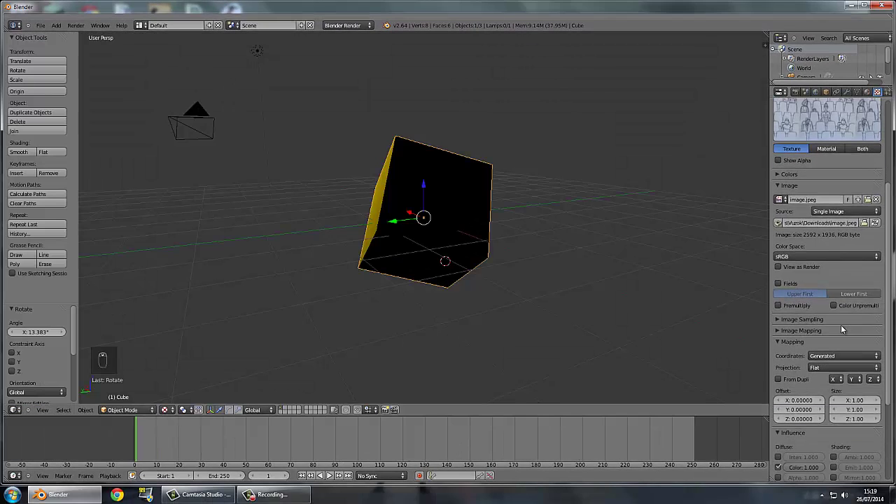
# Leave the texture settings and display the cube's material settings
pyautogui.scroll(4, 841, 325)
pyautogui.scroll(3, 841, 324)
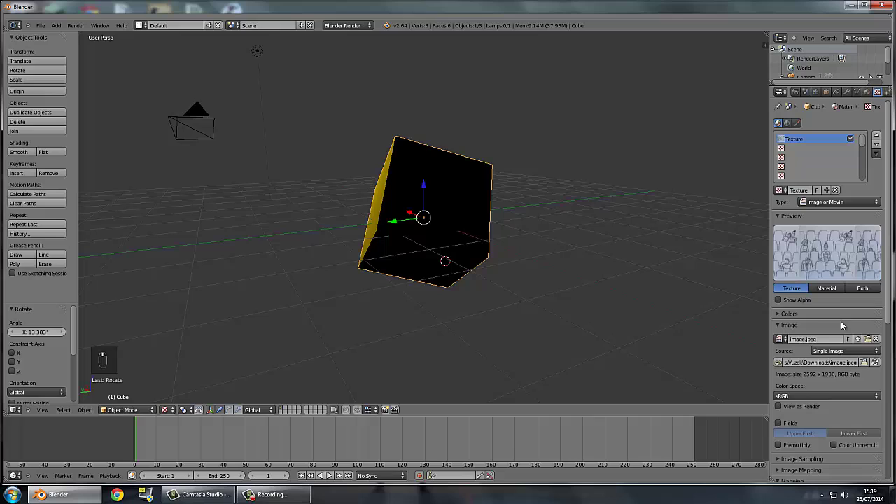
pyautogui.click(858, 92)
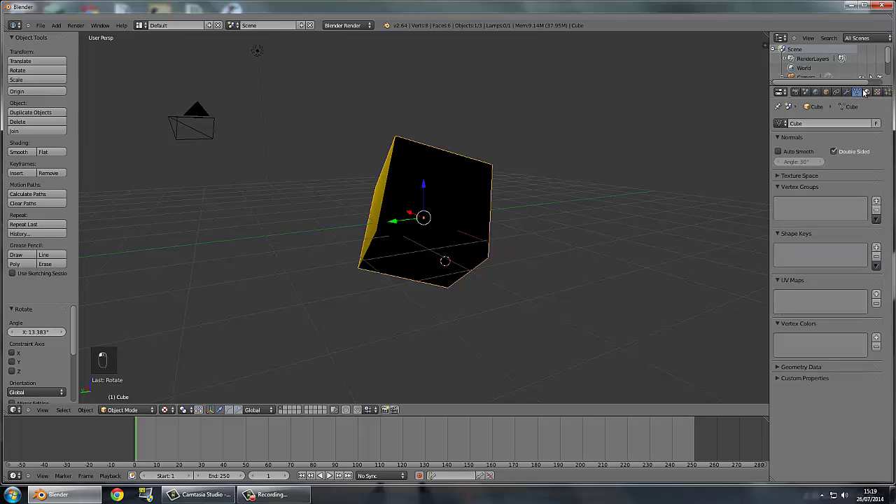
pyautogui.click(866, 92)
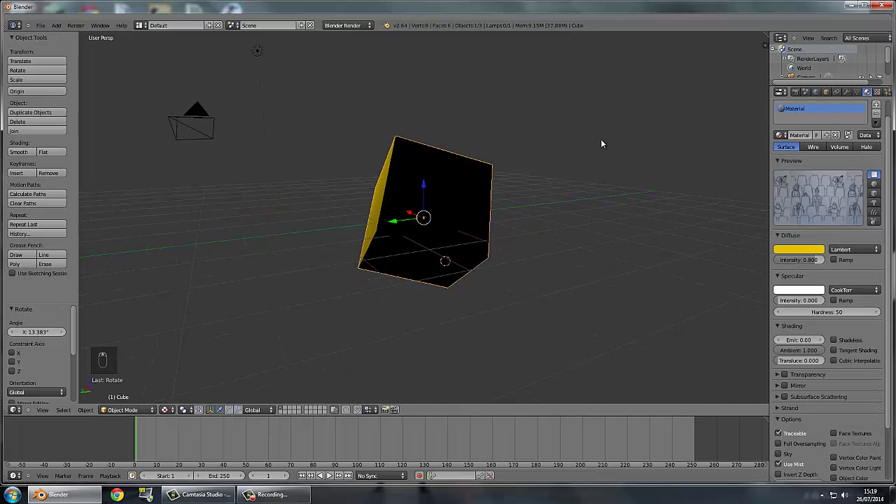
# Rotate the cube freely in several passes, checking it from different angles, until it stands nearly upright
pyautogui.moveTo(600, 142); pyautogui.dragTo(575, 156, button='middle')
pyautogui.press('r')
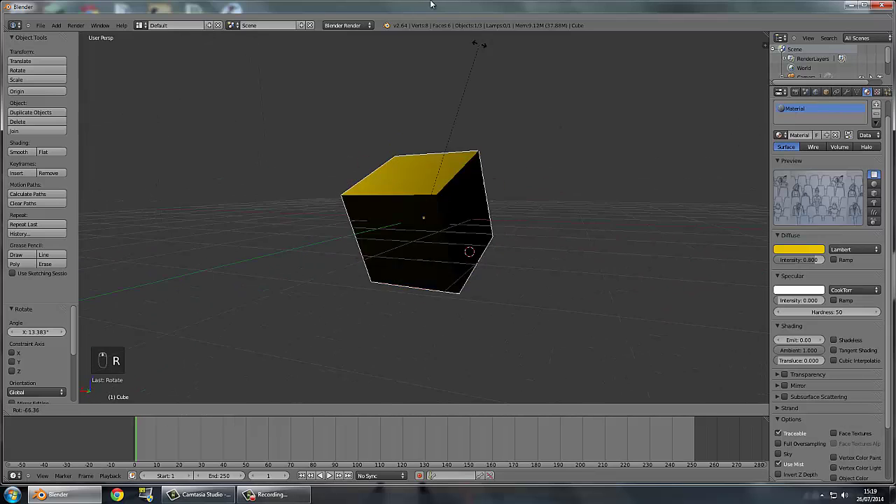
pyautogui.press('r')
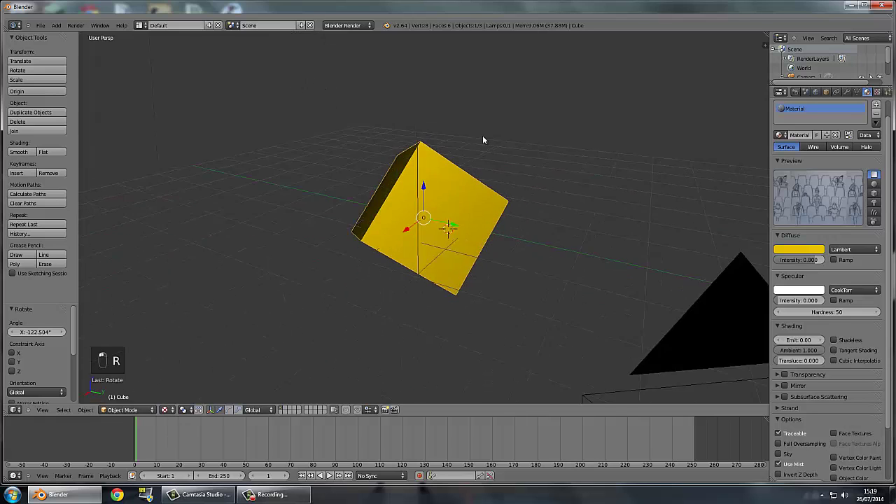
pyautogui.press('r')
pyautogui.press('r')
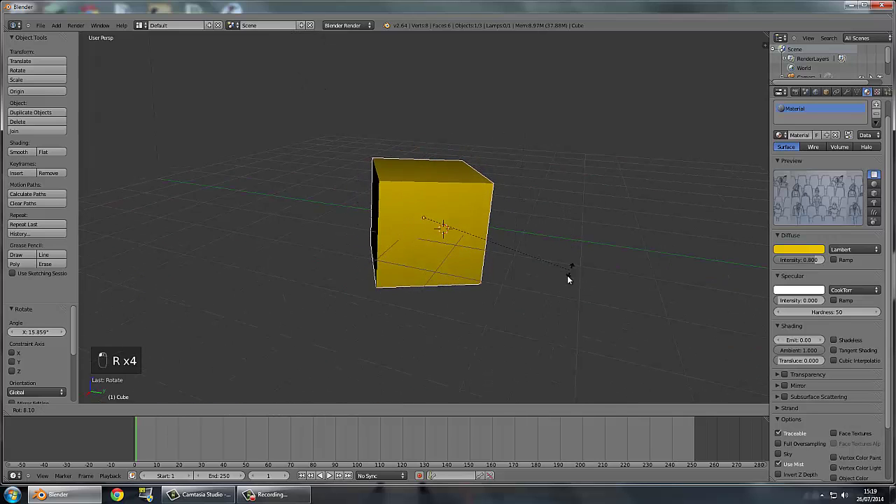
pyautogui.click(570, 260)
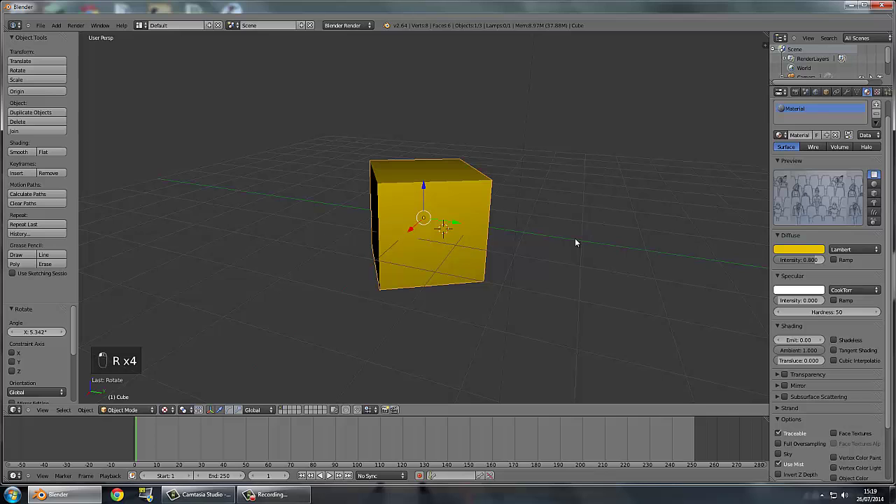
pyautogui.moveTo(474, 204); pyautogui.dragTo(479, 166, button='middle')
pyautogui.press('r')
pyautogui.click(588, 198)
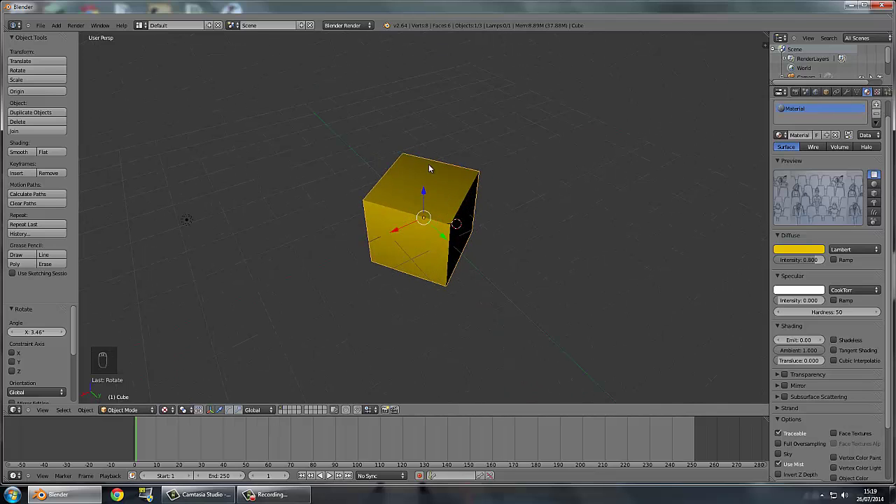
# Look through the camera and fly it backward so the whole cube appears smaller inside the camera frame
pyautogui.scroll(-3, 428, 164)
pyautogui.moveTo(428, 164); pyautogui.dragTo(428, 132, button='middle')
pyautogui.press('KP_0')
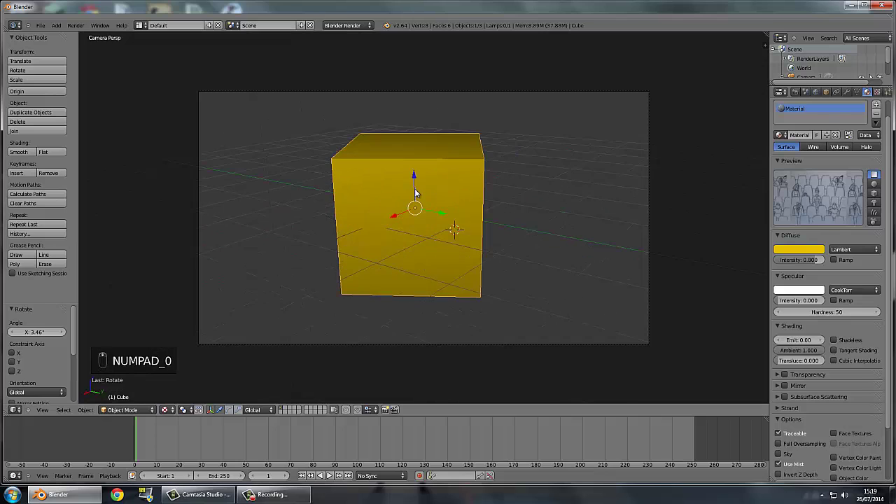
pyautogui.rightClick(490, 91)
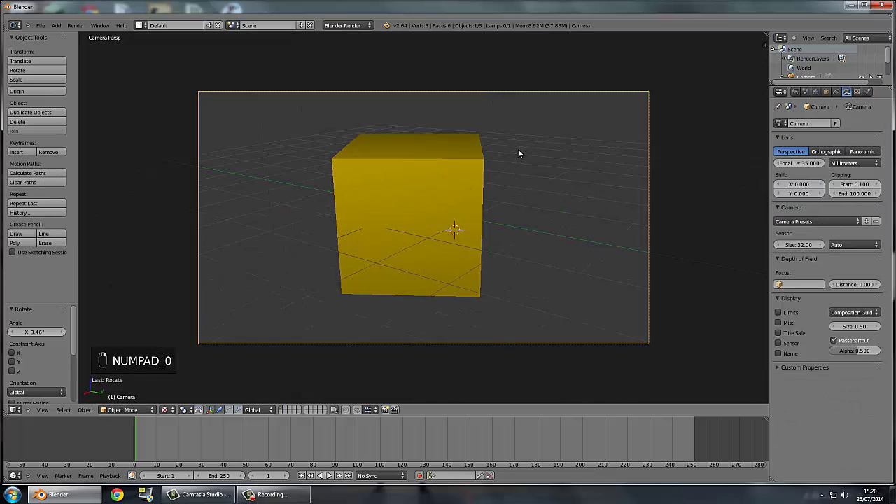
pyautogui.hotkey('shift', 'f')
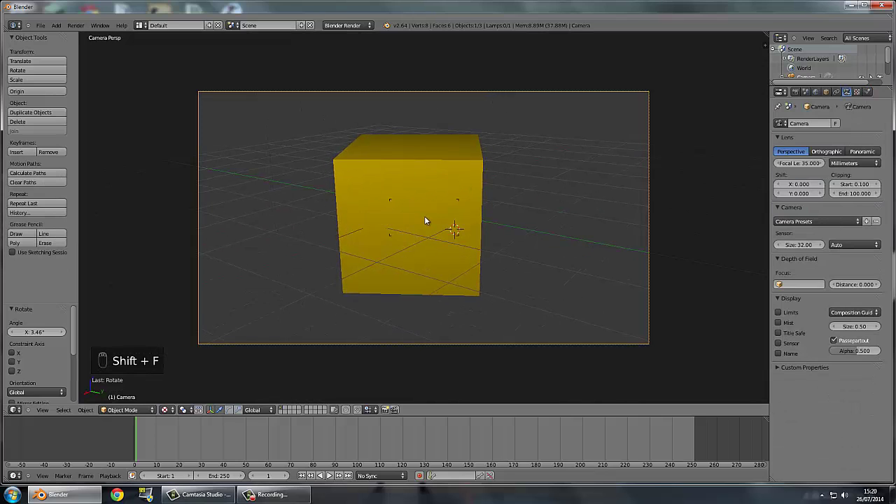
pyautogui.scroll(-3, 424, 215)
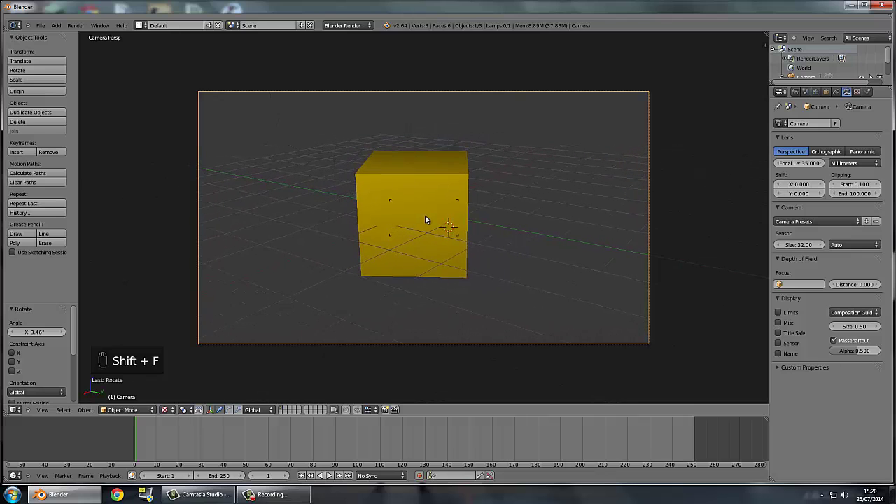
pyautogui.click(425, 215)
# Move the cube out past the camera frame's left edge, about 3.655 in X, -4.925 in Y and 0.294 in Z
pyautogui.rightClick(421, 215)
pyautogui.press('g')
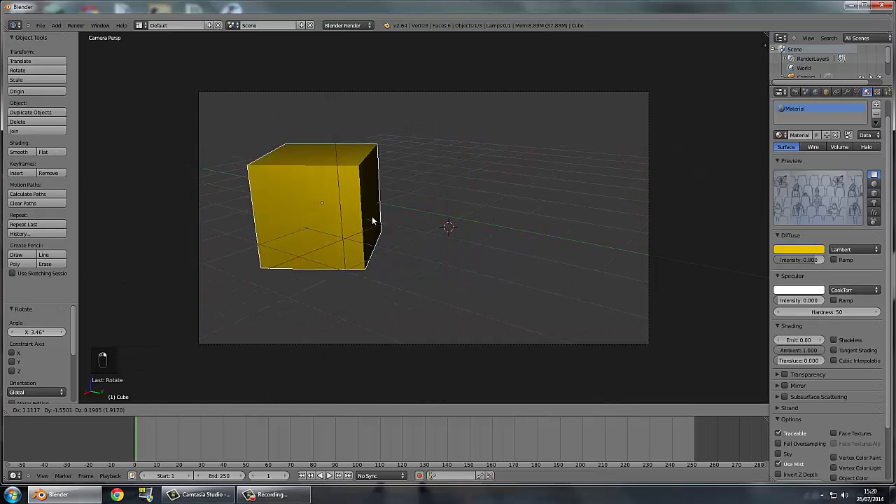
pyautogui.click(222, 219)
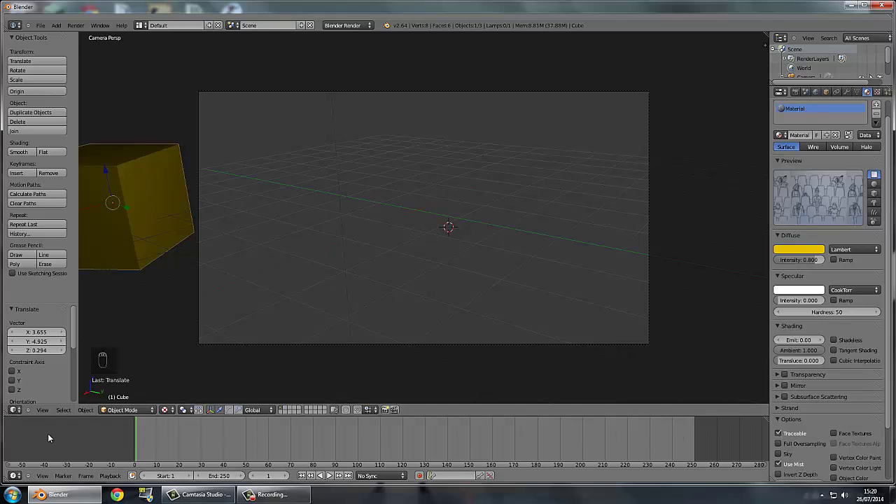
# Review the editor types available for the area below the 3D view and keep it as Timeline
pyautogui.click(12, 476)
pyautogui.click(14, 476)
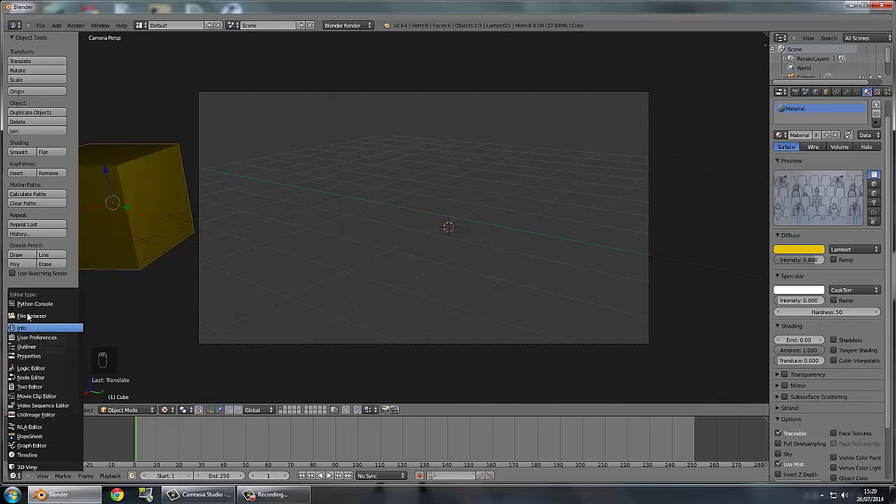
pyautogui.click(32, 455)
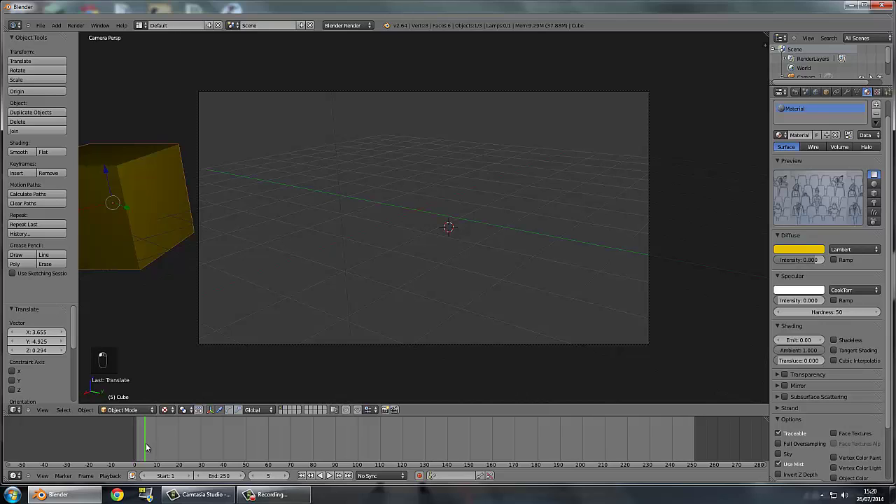
# Scrub and single-step the current frame forward and back in the timeline, returning it to frame 0
pyautogui.moveTo(146, 443)
pyautogui.mouseDown()
pyautogui.moveTo(173, 440)
pyautogui.moveTo(138, 441)
pyautogui.moveTo(153, 438)
pyautogui.mouseUp()
pyautogui.moveTo(150, 433)
pyautogui.mouseDown()
pyautogui.moveTo(168, 434)
pyautogui.moveTo(134, 435)
pyautogui.mouseUp()
pyautogui.click(186, 449)
pyautogui.press('Right')
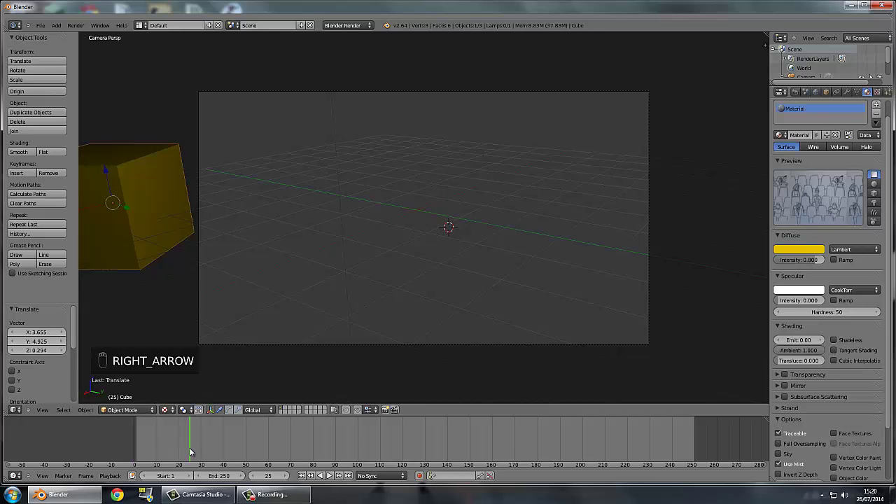
pyautogui.press('Left')
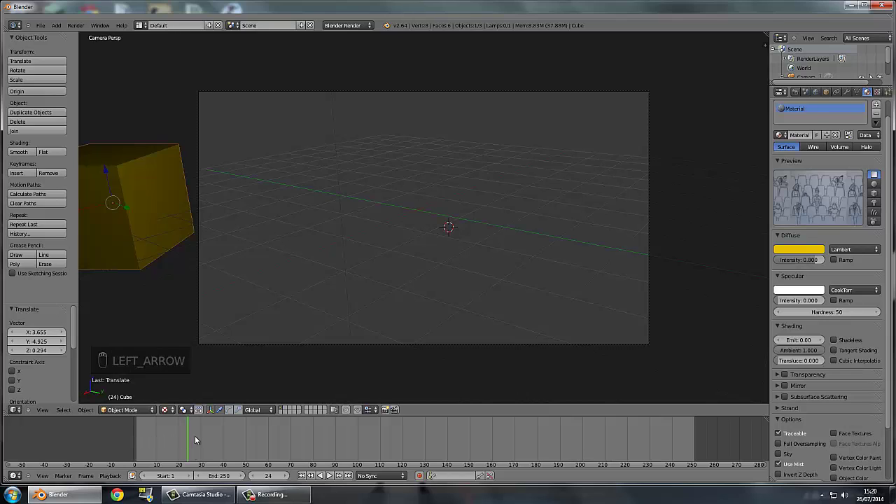
pyautogui.moveTo(194, 436); pyautogui.dragTo(103, 455)
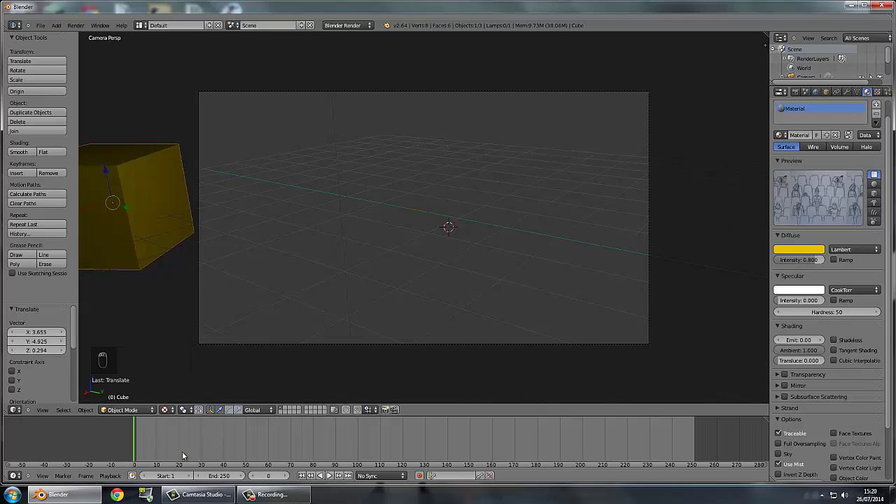
pyautogui.moveTo(228, 444); pyautogui.dragTo(60, 435)
# Show the timeline in seconds, play the animation briefly, and restore the display in frames
pyautogui.click(43, 475)
pyautogui.click(63, 463)
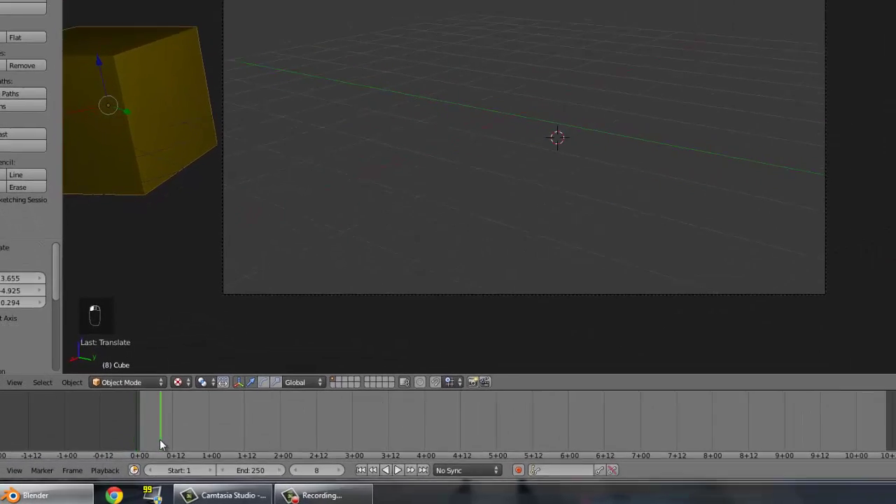
pyautogui.hotkey('alt', 'a')
pyautogui.press('Escape')
pyautogui.click(2, 471)
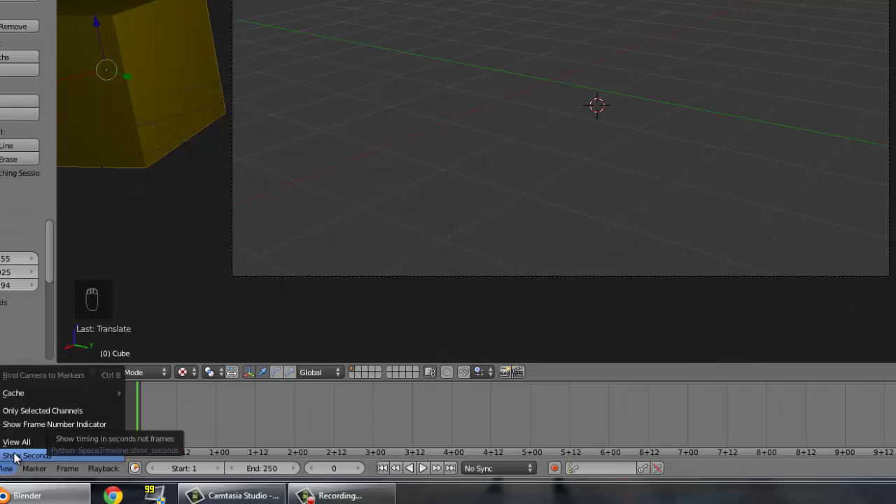
pyautogui.click(15, 457)
# Insert location, rotation and scaling keyframes for the cube at frame 0
pyautogui.moveTo(140, 416)
pyautogui.mouseDown()
pyautogui.moveTo(440, 413)
pyautogui.moveTo(123, 412)
pyautogui.mouseUp()
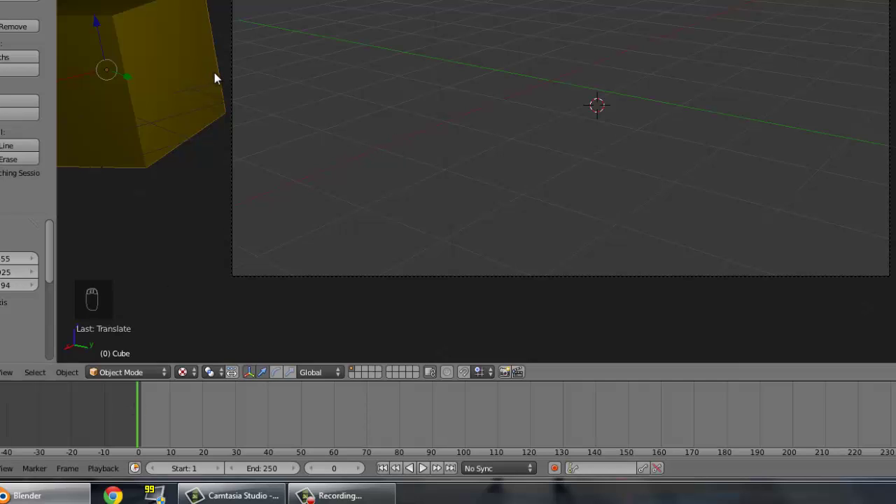
pyautogui.click(184, 75)
pyautogui.press('i')
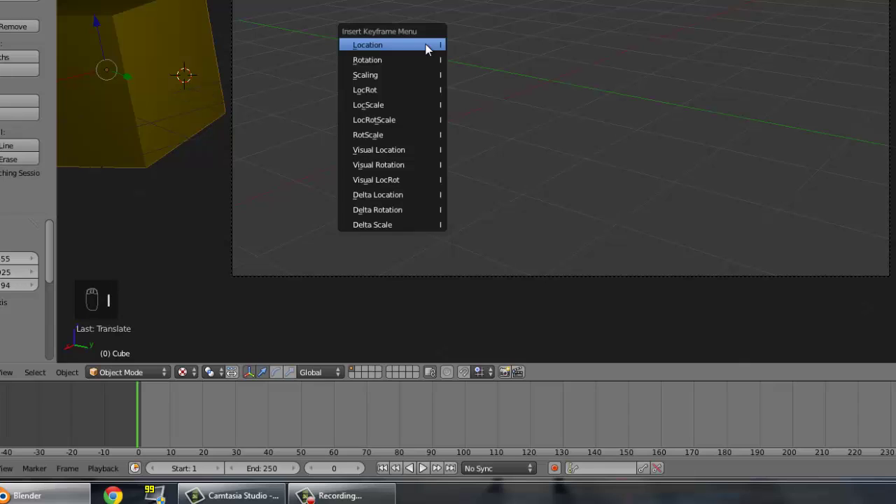
pyautogui.click(426, 45)
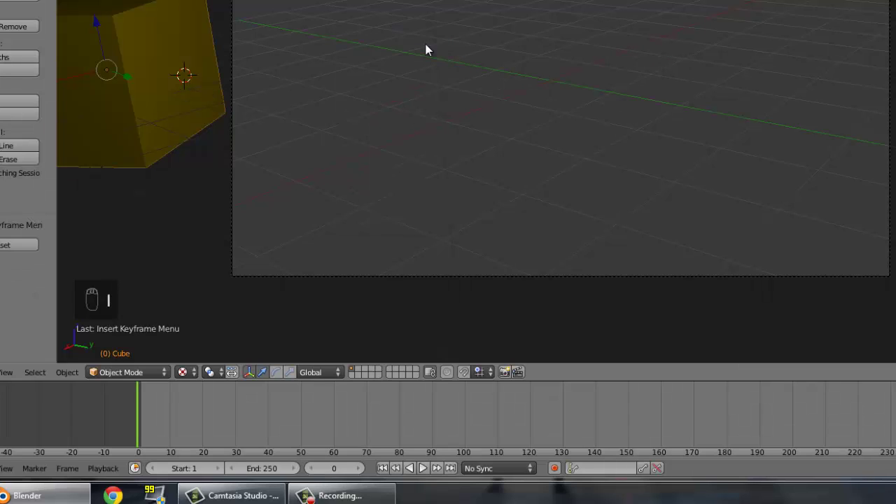
pyautogui.press('i')
pyautogui.click(407, 80)
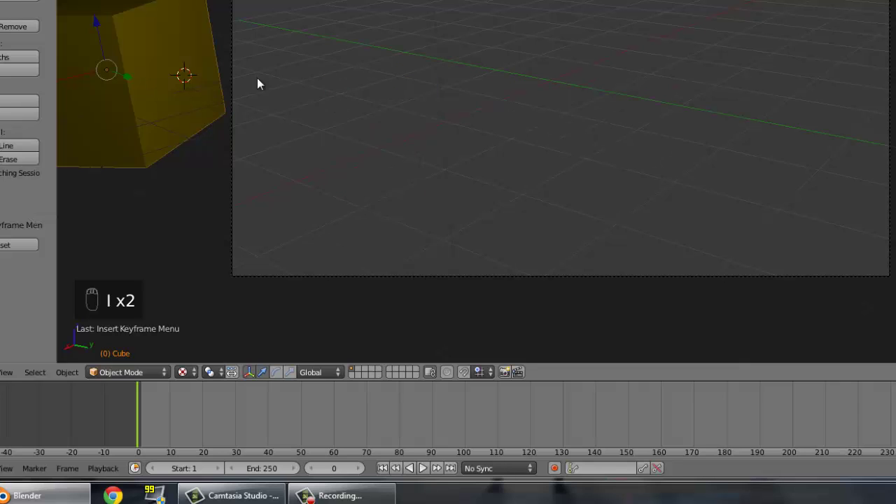
pyautogui.press('i')
pyautogui.press('i')
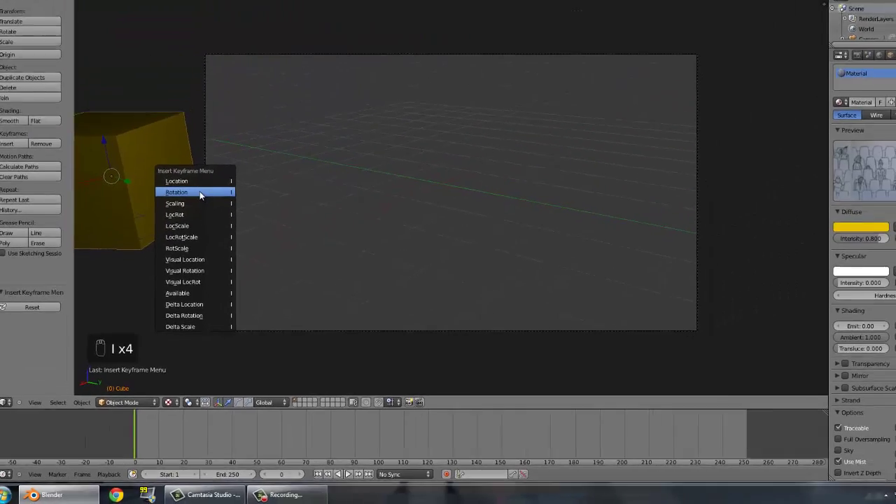
pyautogui.click(214, 129)
pyautogui.press('i')
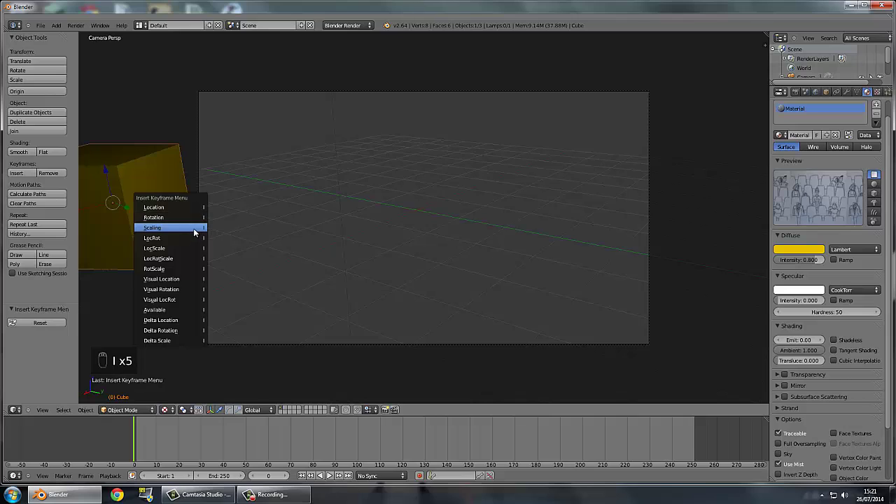
pyautogui.click(193, 229)
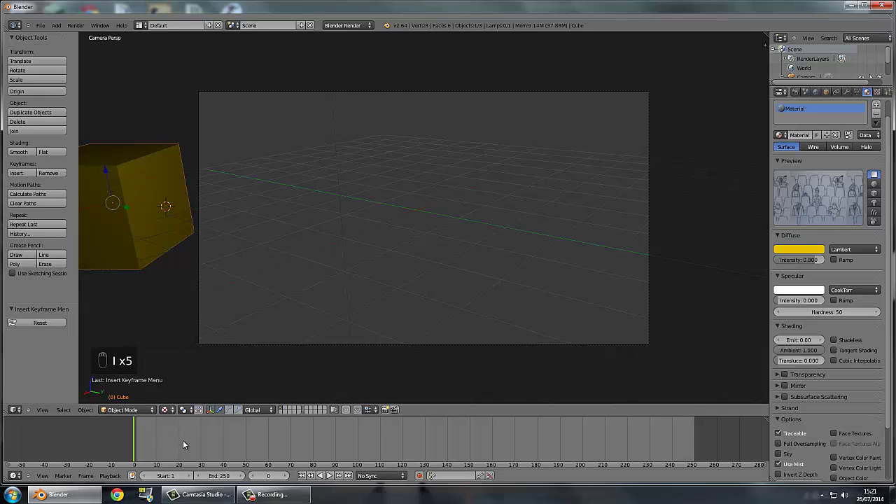
# At frame 60, move the cube just outside the camera frame's right edge and scale it down to about 0.343
pyautogui.click(268, 437)
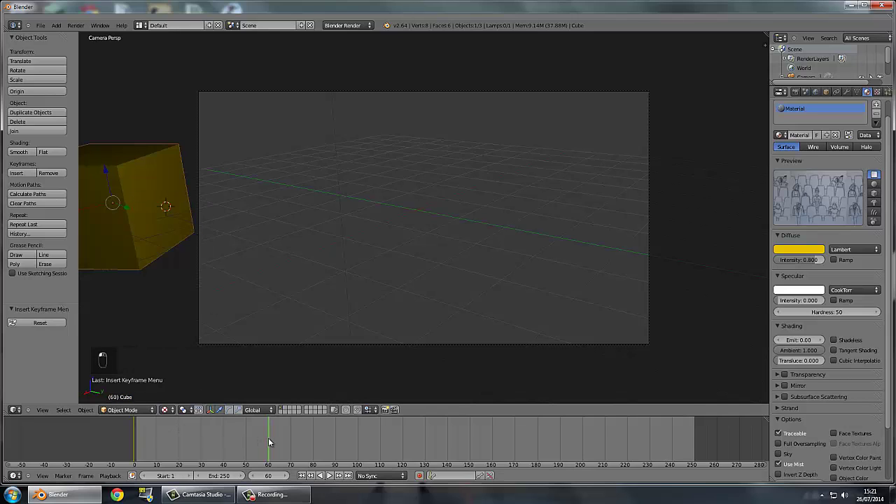
pyautogui.press('g')
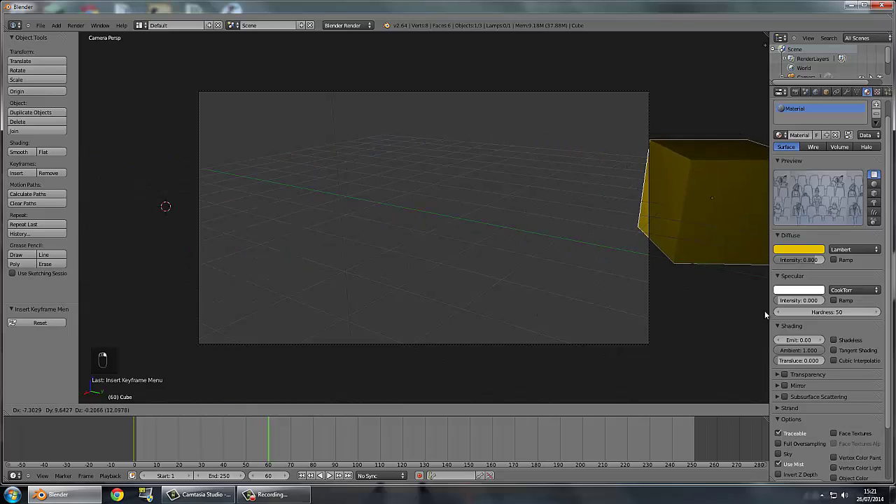
pyautogui.click(764, 313)
pyautogui.press('s')
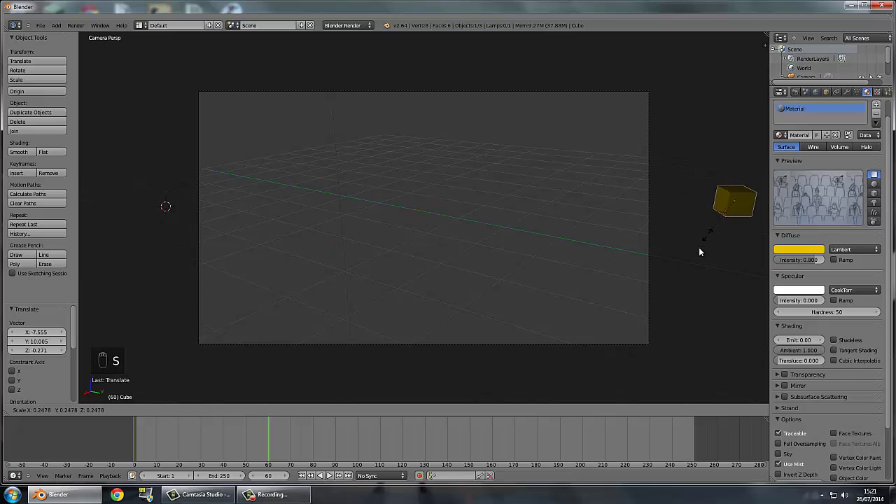
pyautogui.click(705, 252)
pyautogui.press('g')
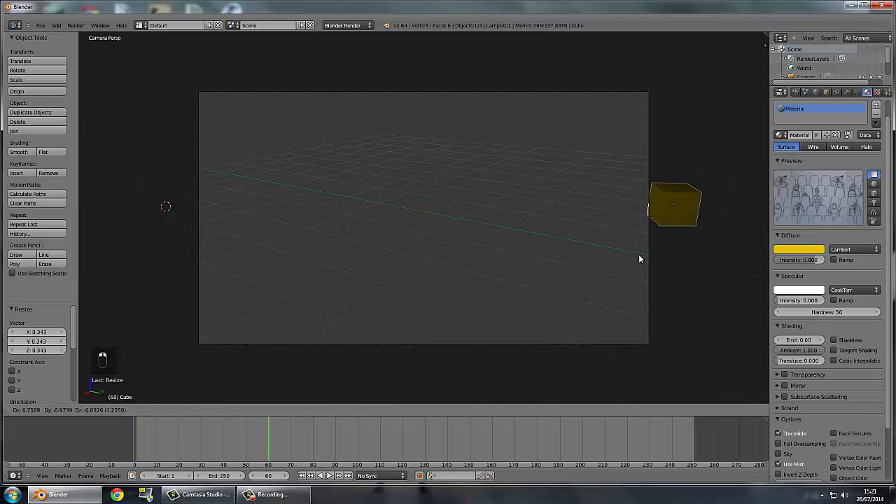
pyautogui.click(639, 257)
# Rotate the cube about 128.6° and insert its transform keyframes at frame 60, covering its position before and after the rotation
pyautogui.press('i')
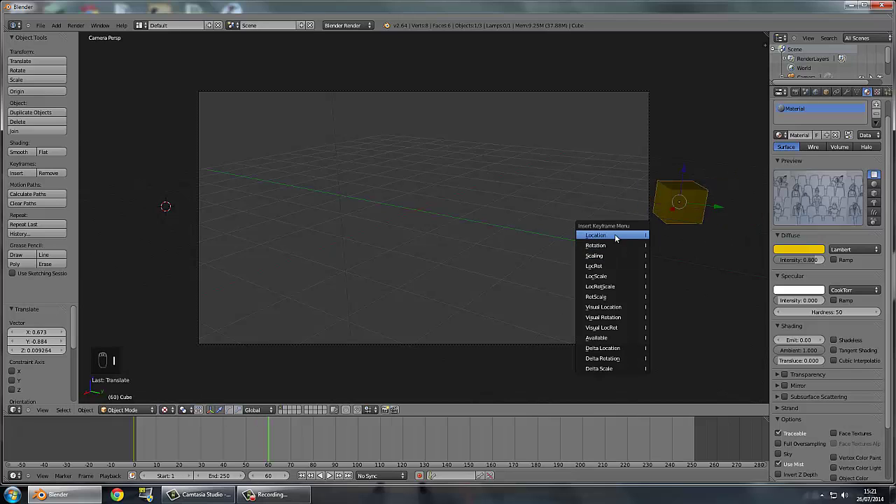
pyautogui.press('i')
pyautogui.press('r')
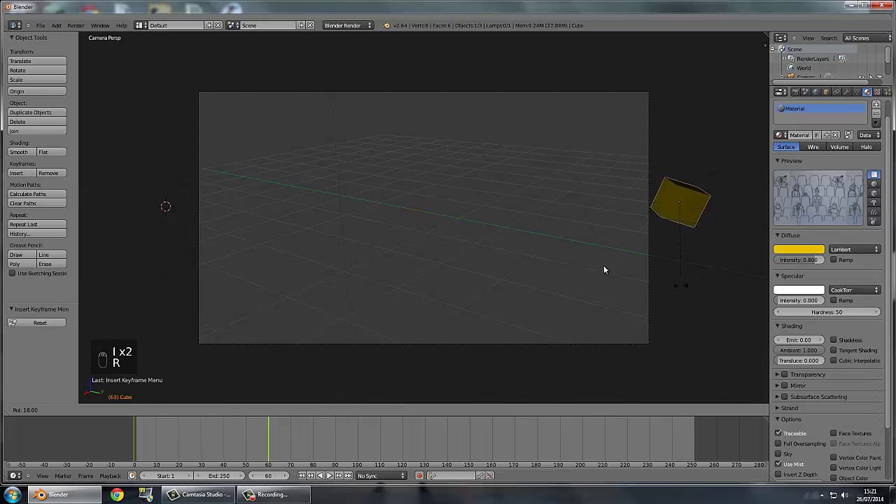
pyautogui.click(560, 165)
pyautogui.press('i')
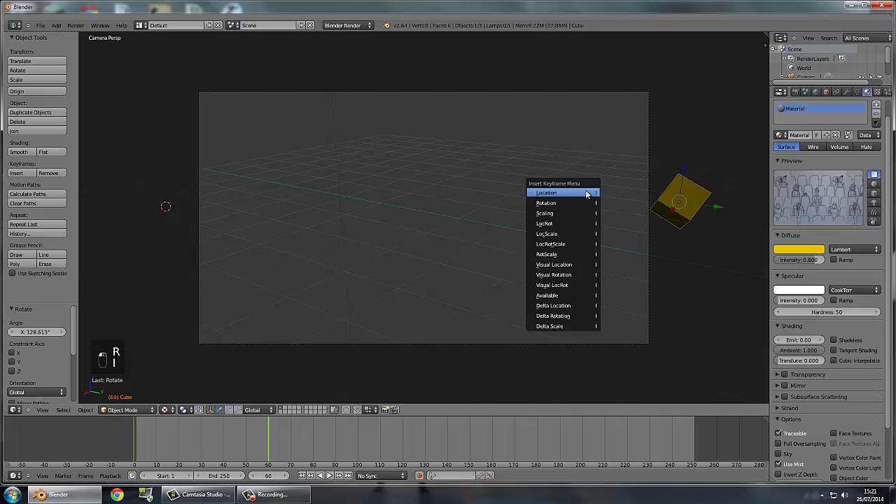
pyautogui.press('i')
pyautogui.click(578, 203)
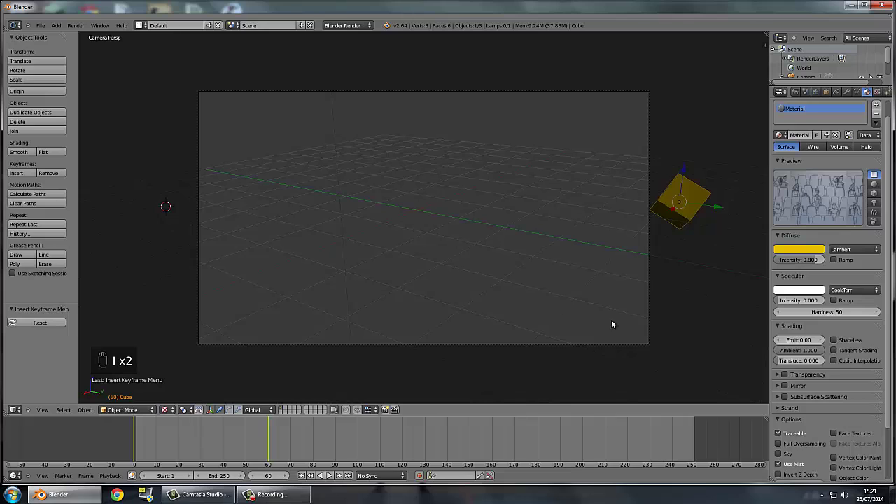
# Play the cube's animation from frame 0 past the keyframe at frame 60, stop it, and return the current frame to 0
pyautogui.click(142, 435)
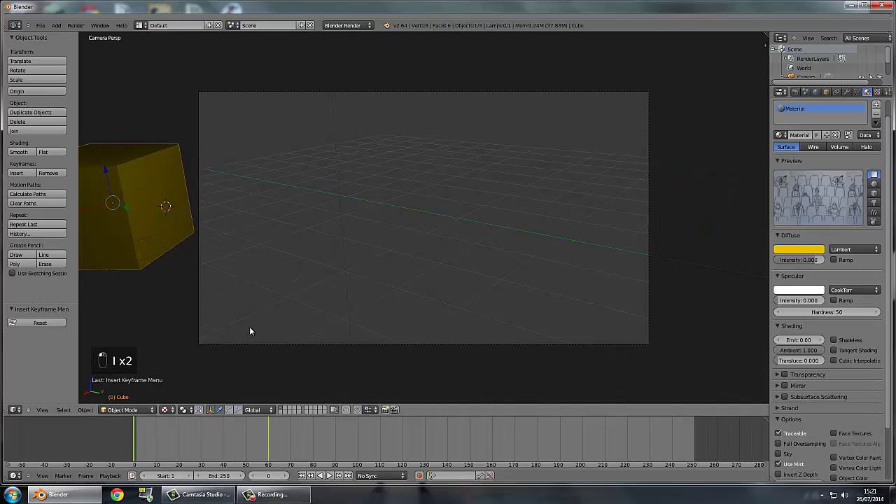
pyautogui.scroll(1, 249, 331)
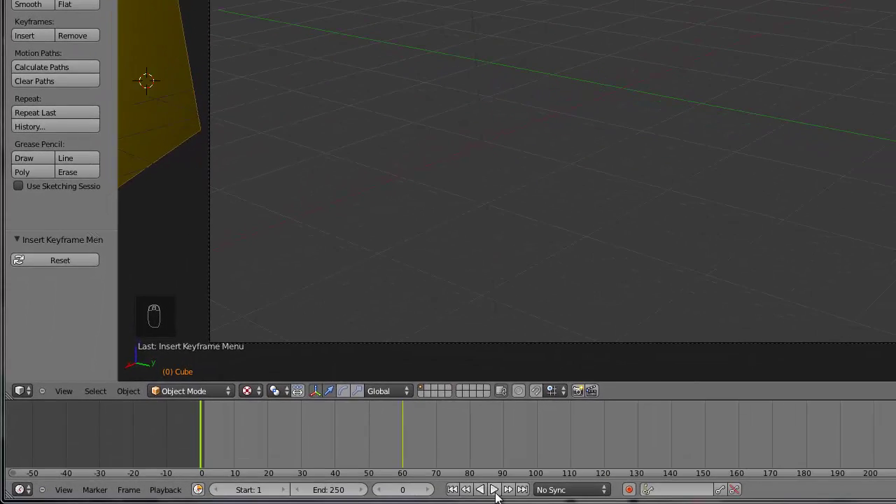
pyautogui.click(494, 489)
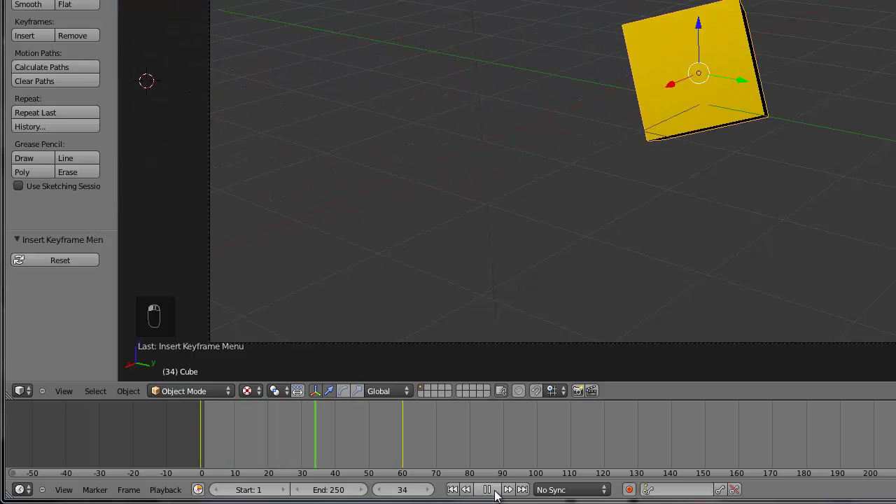
pyautogui.click(490, 487)
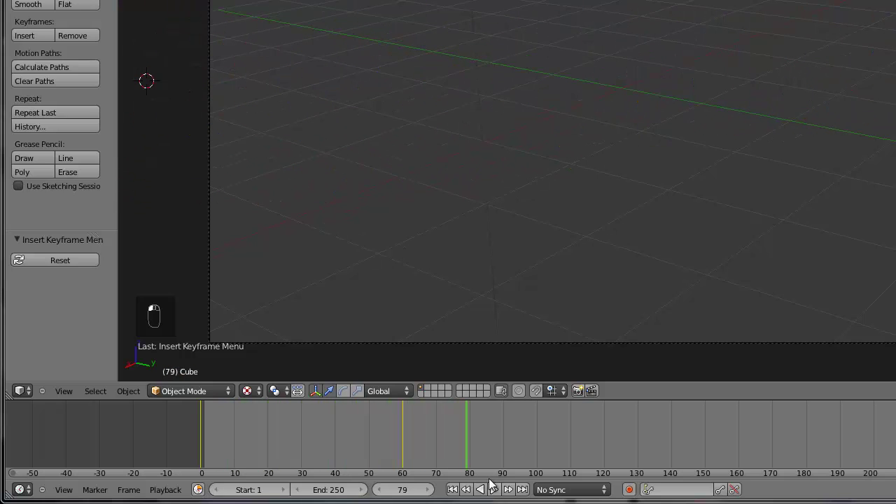
pyautogui.moveTo(462, 455); pyautogui.dragTo(76, 378)
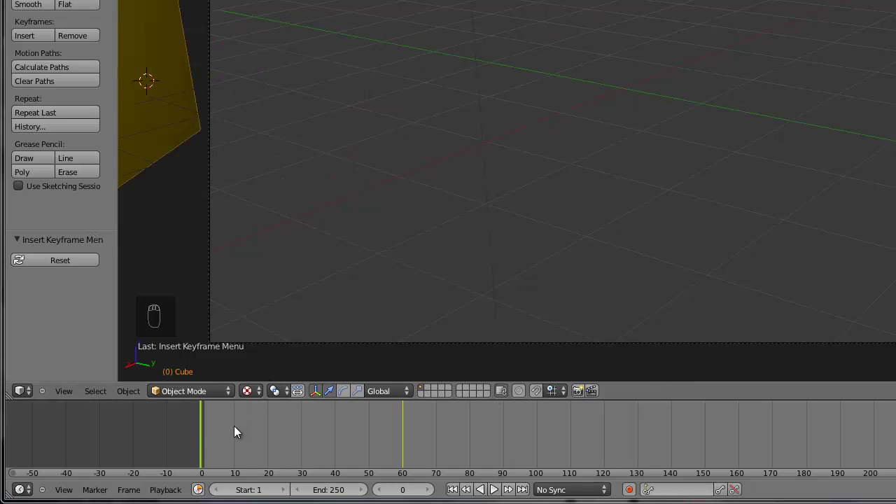
pyautogui.moveTo(274, 424); pyautogui.dragTo(159, 424)
# Switch the viewport shading to Solid and scrub the timeline back to frame 0
pyautogui.click(248, 390)
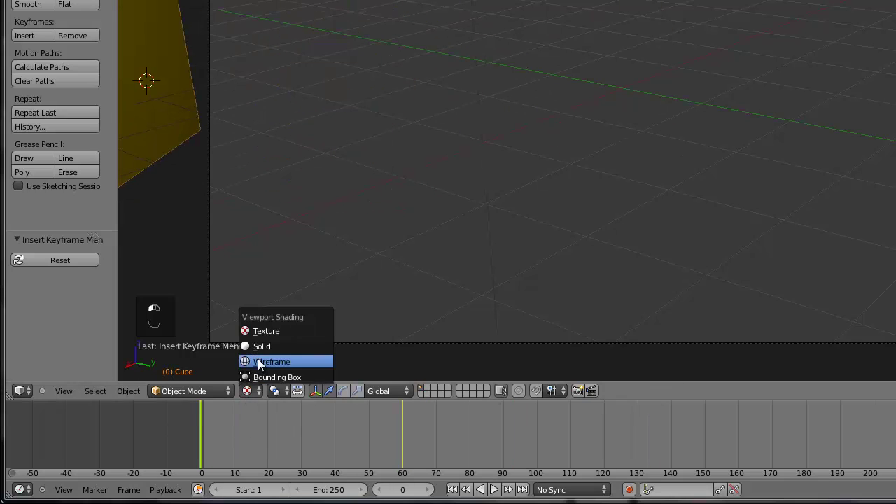
pyautogui.click(258, 346)
pyautogui.moveTo(228, 421)
pyautogui.mouseDown()
pyautogui.moveTo(338, 443)
pyautogui.moveTo(262, 448)
pyautogui.moveTo(200, 434)
pyautogui.mouseUp()
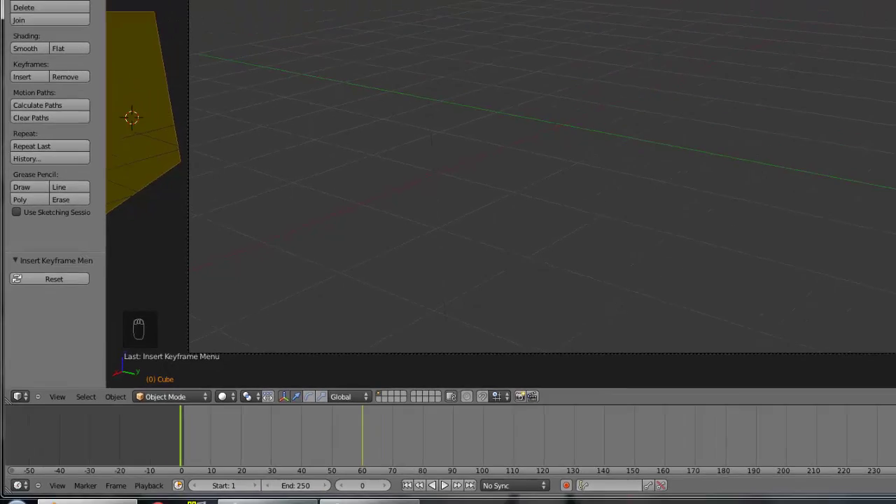
pyautogui.press('KP_0')
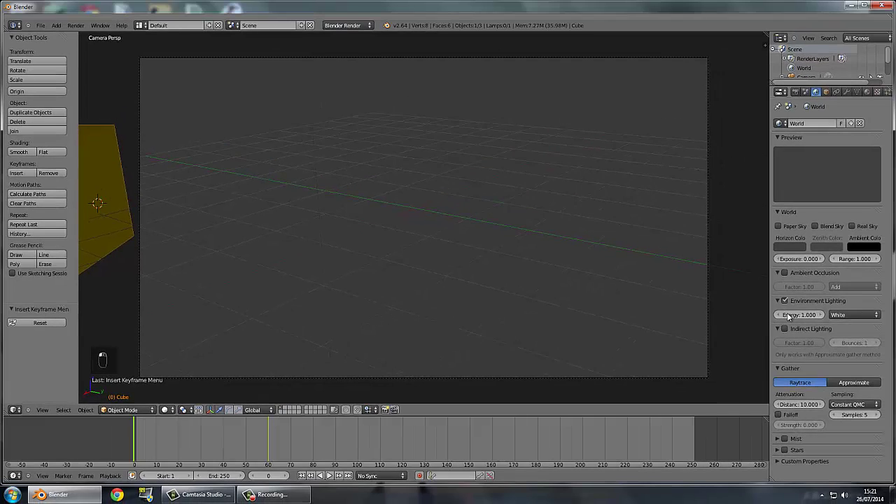
# Enable Ambient Occlusion for the world and set the Environment Lighting energy to 0.2
pyautogui.click(788, 315)
pyautogui.click(784, 273)
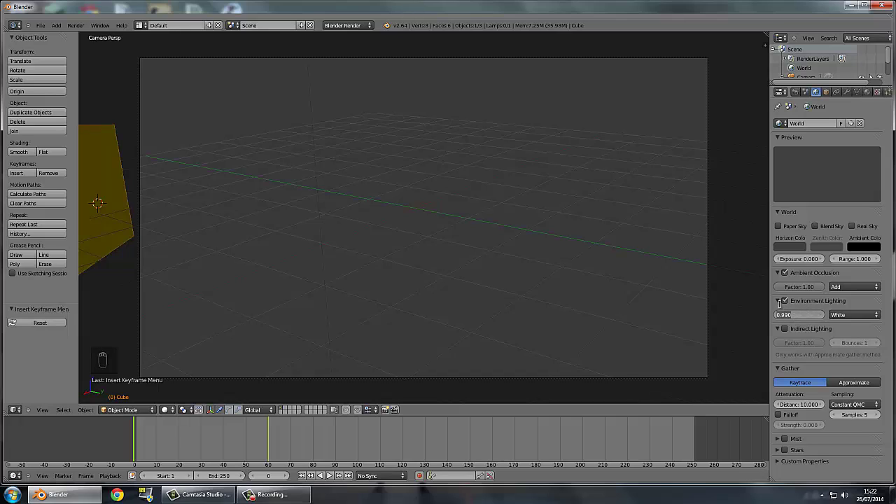
pyautogui.click(789, 312)
pyautogui.press('BackSpace')
pyautogui.write('.2')
pyautogui.press('Return')
# Set the Ambient Occlusion blend mode to Multiply and the Gather samples to 15
pyautogui.click(800, 285)
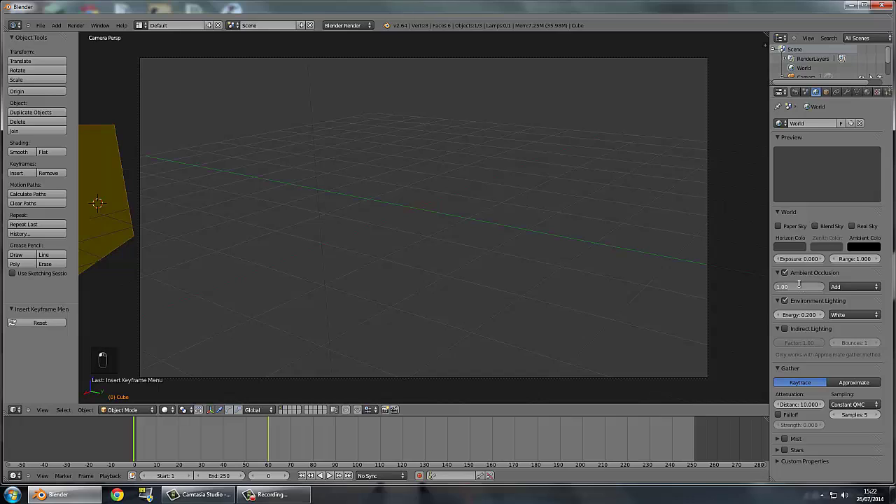
pyautogui.click(845, 288)
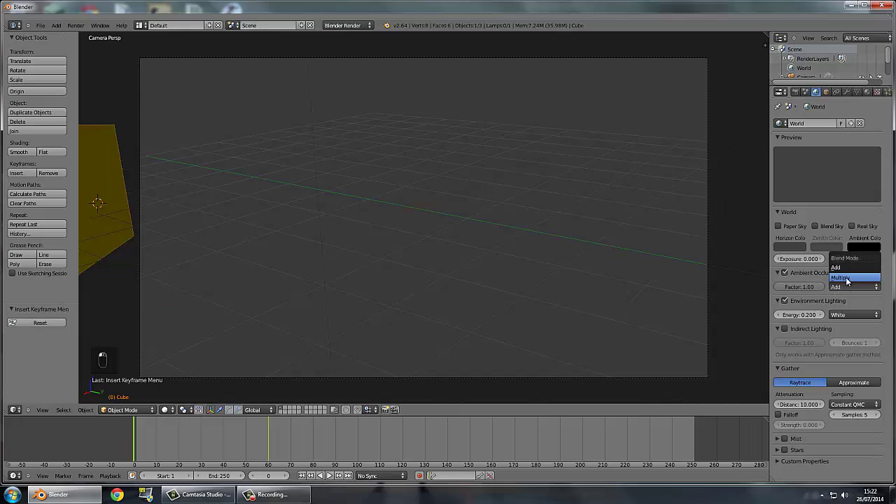
pyautogui.click(847, 279)
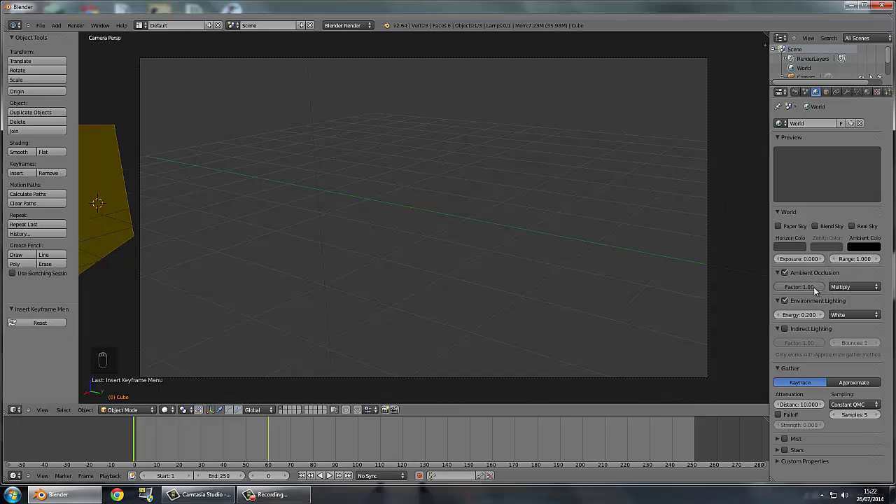
pyautogui.click(849, 415)
pyautogui.press('Return')
# Try the world's Mist effect, switching it on and off again, and collapse its settings
pyautogui.click(806, 436)
pyautogui.scroll(-1, 805, 434)
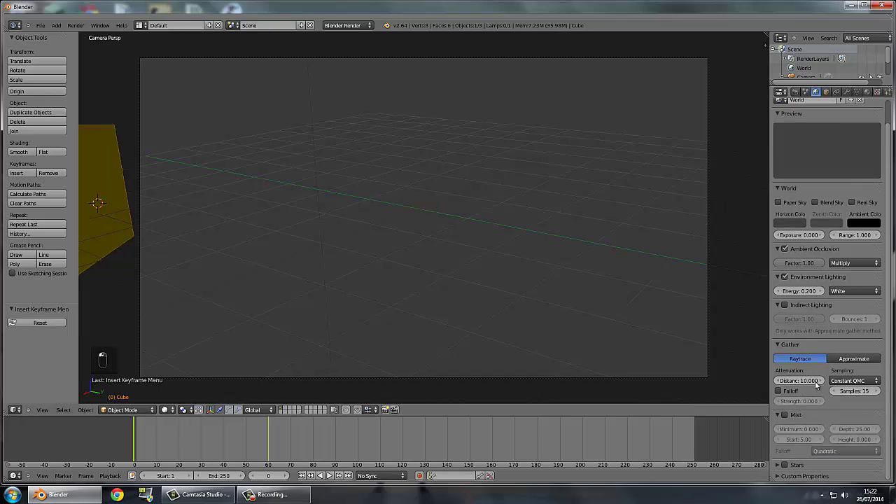
pyautogui.click(786, 417)
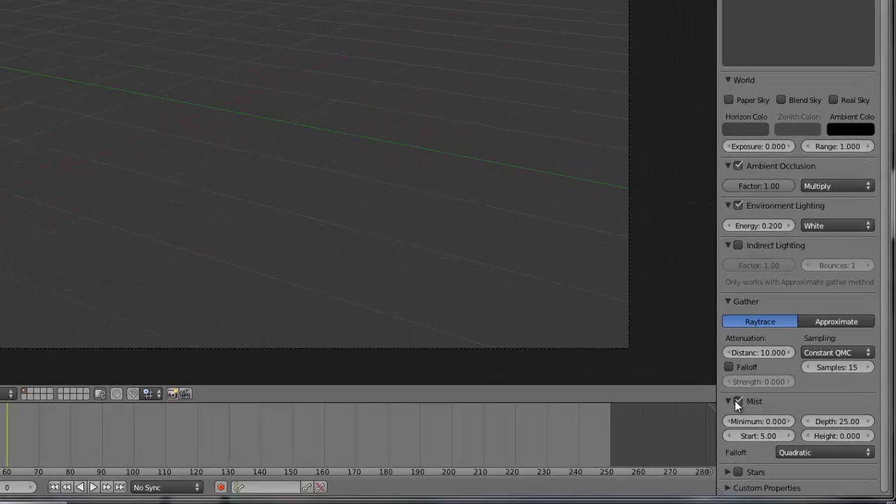
pyautogui.click(794, 416)
pyautogui.click(744, 401)
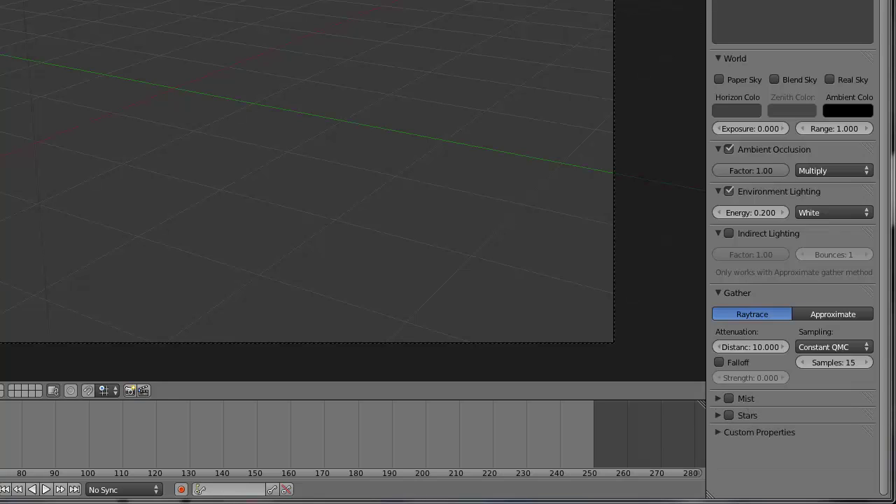
# Try the world's Stars effect, switching it on and off, and collapse its settings
pyautogui.click(755, 416)
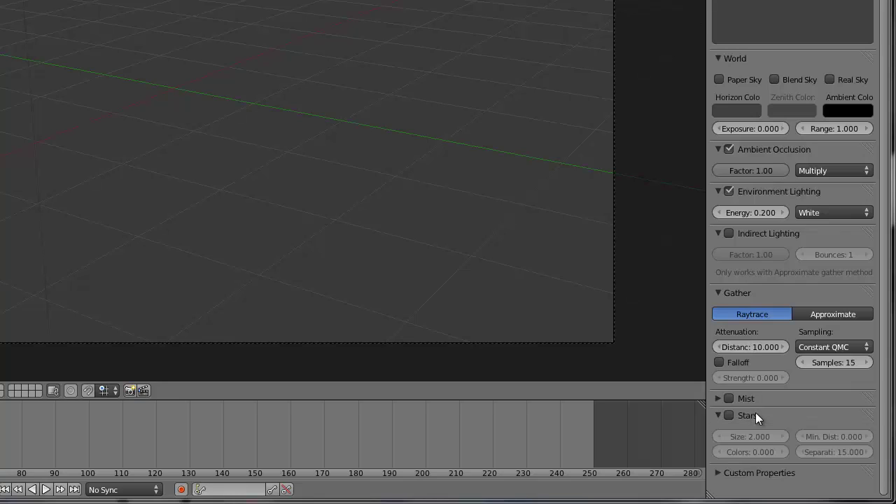
pyautogui.click(729, 416)
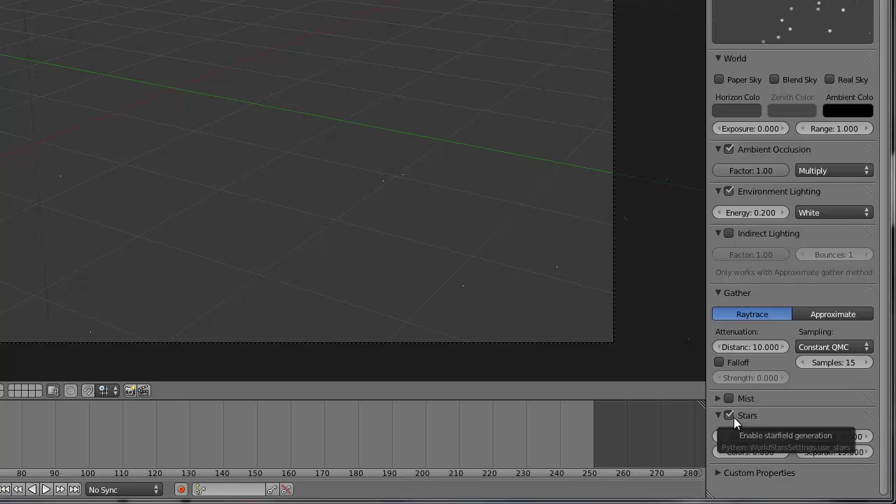
pyautogui.click(734, 417)
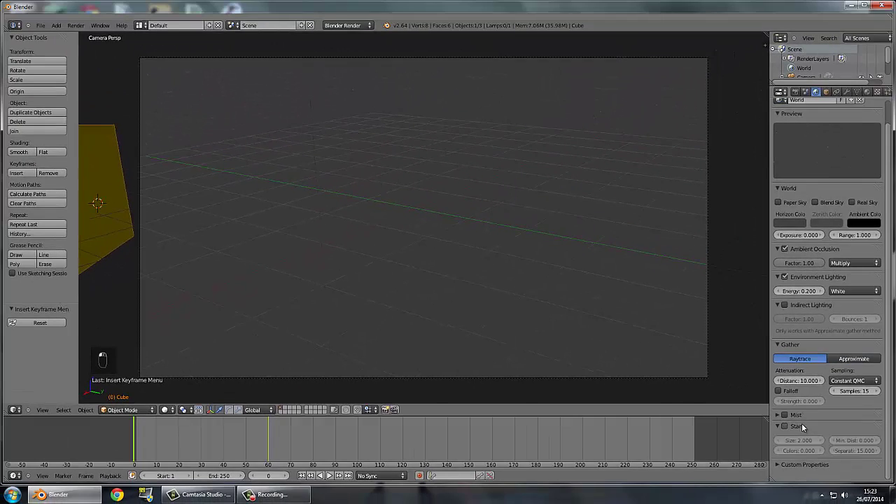
pyautogui.click(797, 424)
pyautogui.click(784, 426)
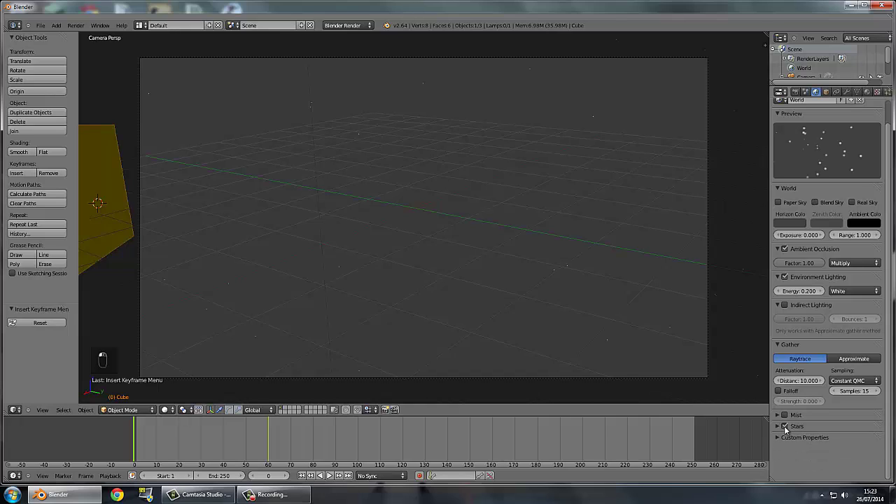
pyautogui.click(784, 426)
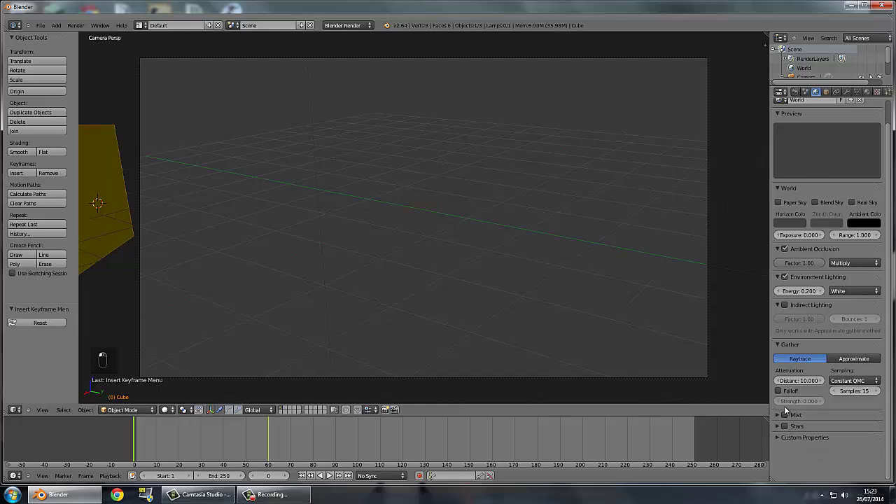
# Enable Paper Sky and Blend Sky for the world, and disable Ambient Occlusion and Environment Lighting
pyautogui.click(788, 201)
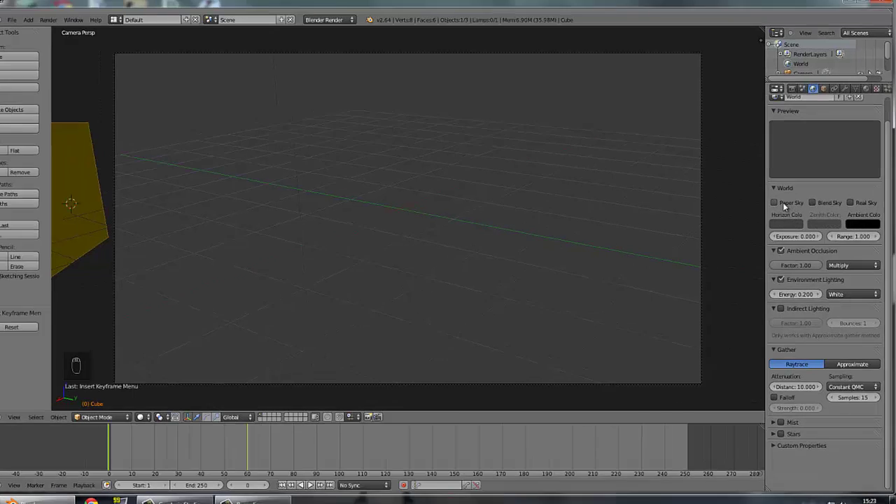
pyautogui.click(818, 203)
pyautogui.click(784, 248)
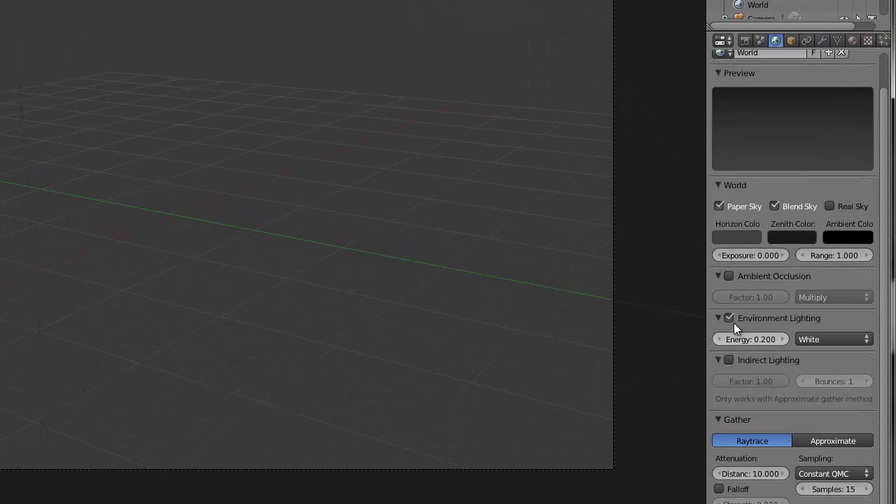
pyautogui.click(732, 321)
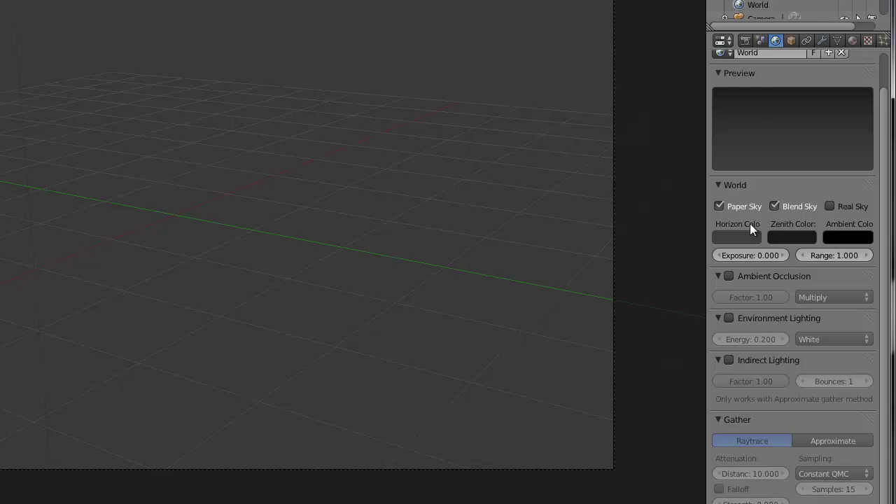
# Set the world's horizon color to a bright turquoise
pyautogui.click(736, 236)
pyautogui.moveTo(697, 119); pyautogui.dragTo(691, 53)
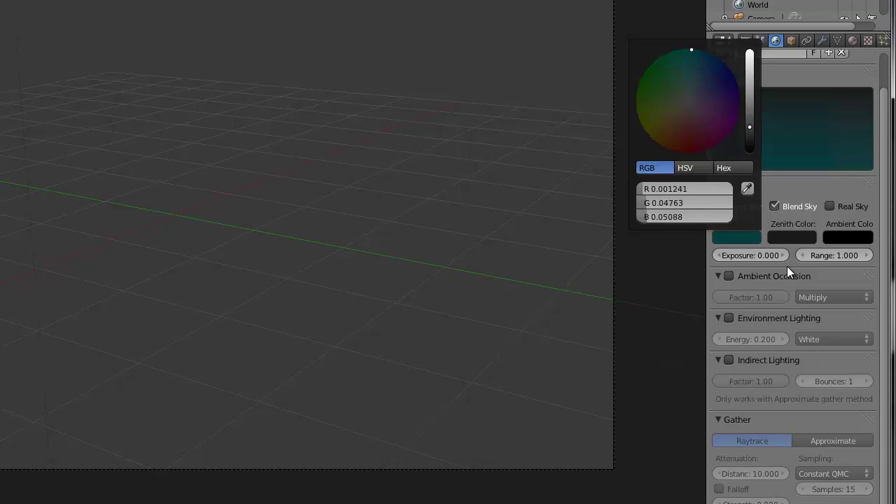
pyautogui.click(734, 236)
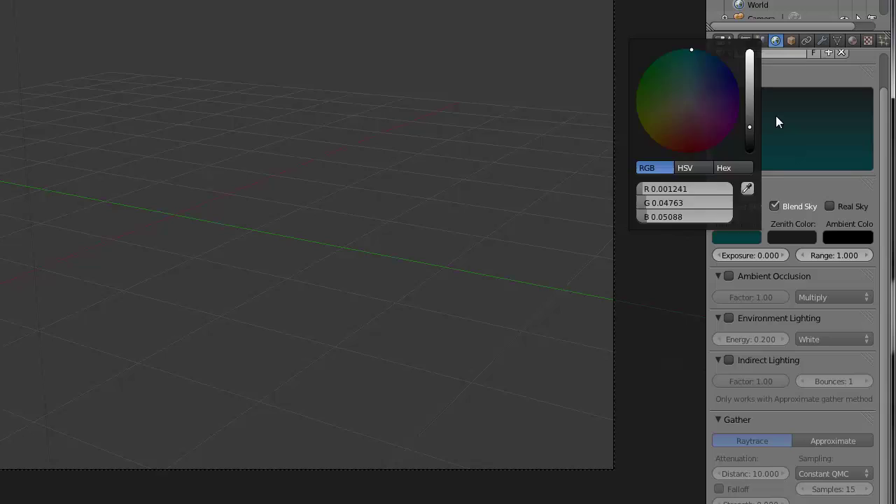
pyautogui.click(746, 236)
pyautogui.click(732, 234)
pyautogui.moveTo(748, 109); pyautogui.dragTo(750, 73)
# Set the world's zenith color to a pale pink
pyautogui.click(788, 236)
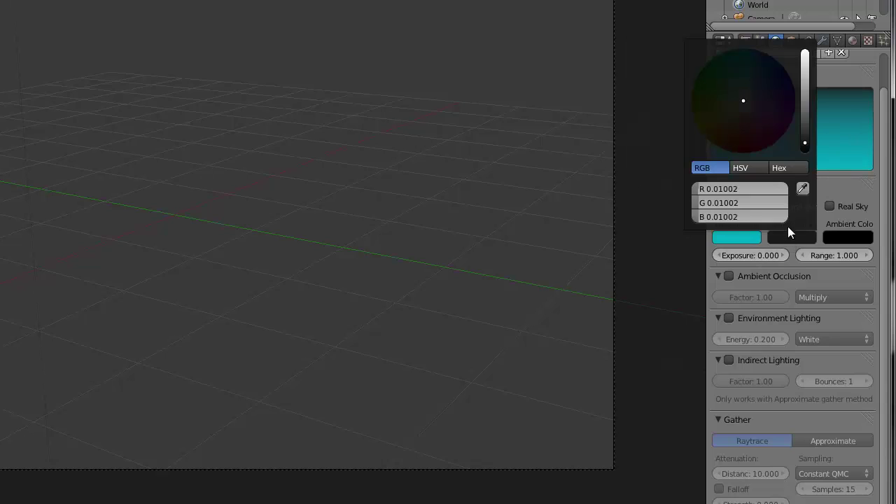
pyautogui.moveTo(807, 66); pyautogui.dragTo(805, 51)
pyautogui.moveTo(756, 68); pyautogui.dragTo(757, 111)
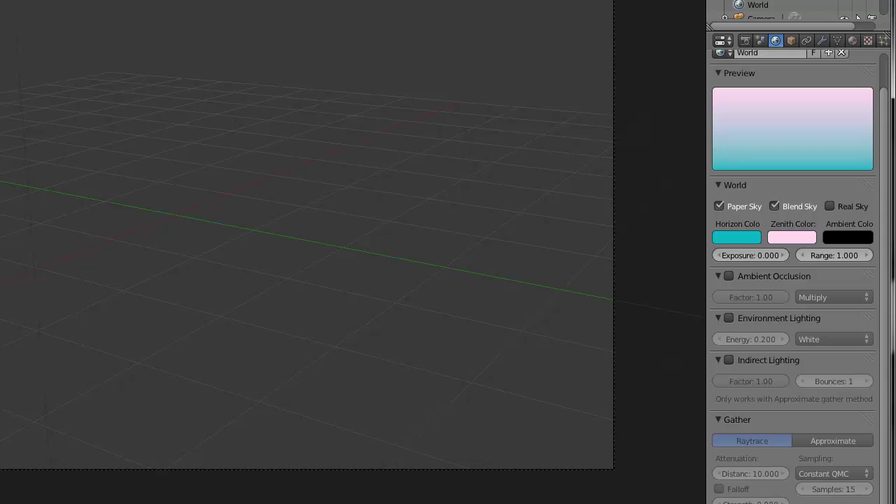
# Render frame 0 to check the sky gradient, and return to the 3D View
pyautogui.press('F12')
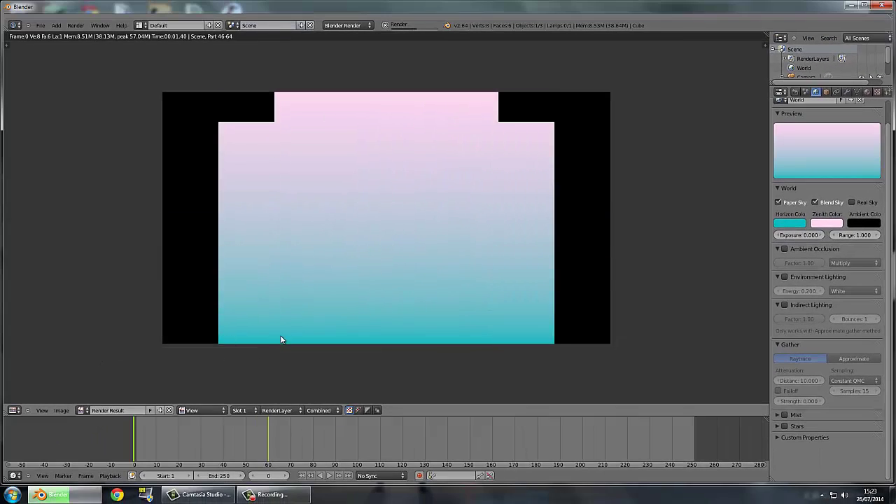
pyautogui.click(13, 409)
pyautogui.click(28, 401)
# Go to frame 35, render it to check the cube against the sky gradient, and return to the 3D View
pyautogui.click(211, 455)
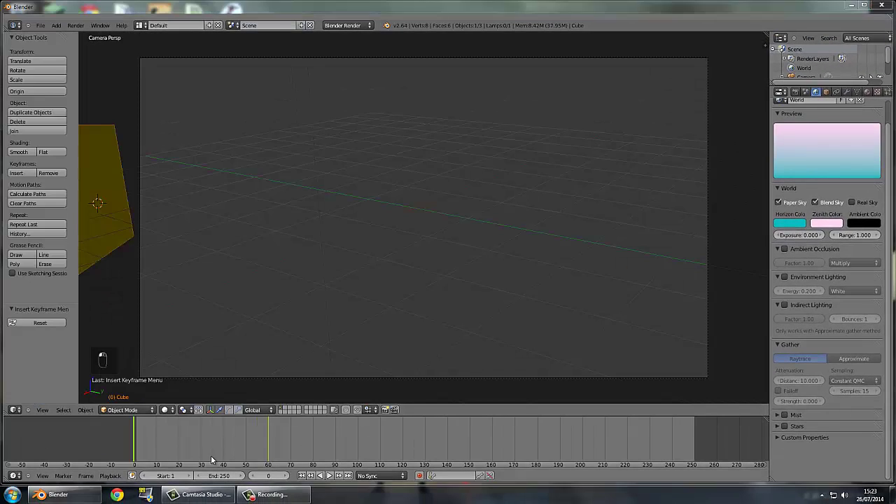
pyautogui.click(73, 25)
pyautogui.click(83, 34)
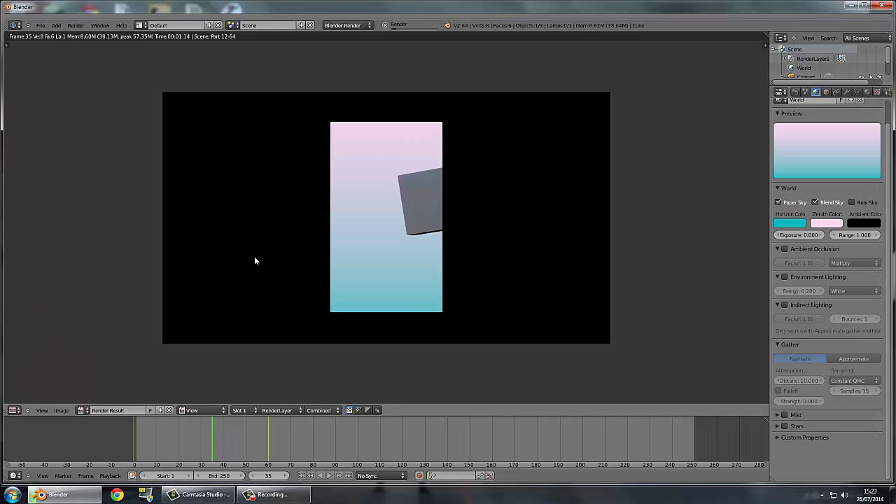
pyautogui.click(13, 409)
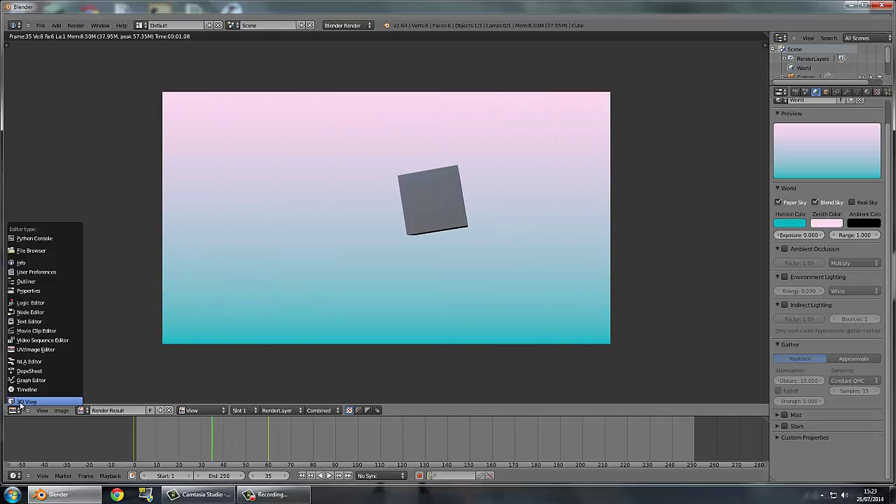
pyautogui.click(26, 401)
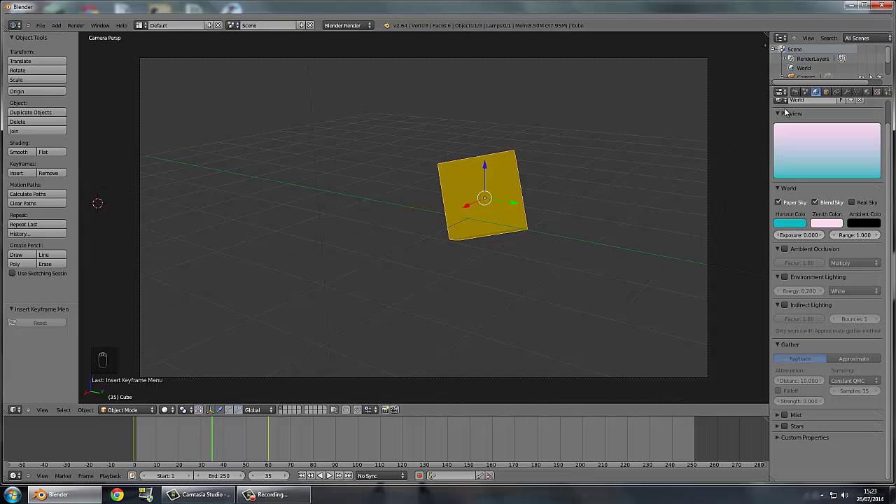
# Widen the properties editor and scrub the timeline back to frame 9 to review the cube's motion
pyautogui.moveTo(771, 107); pyautogui.dragTo(744, 104)
pyautogui.click(769, 92)
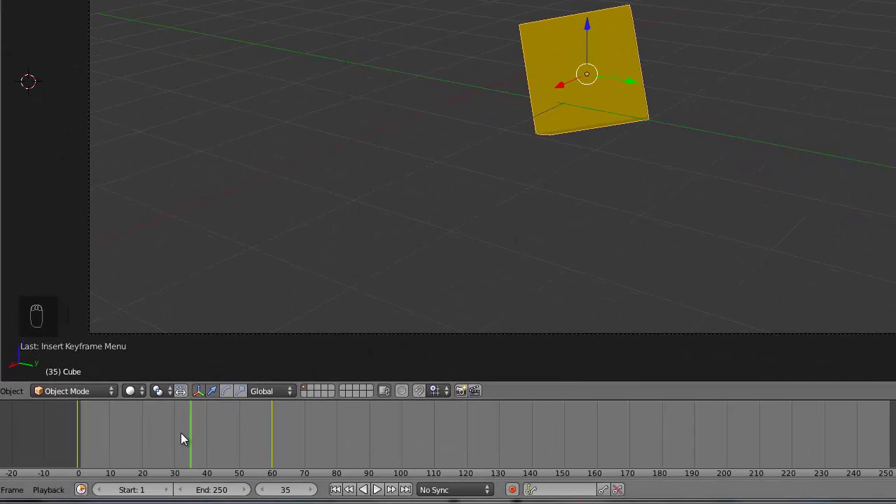
pyautogui.moveTo(180, 432); pyautogui.dragTo(152, 424)
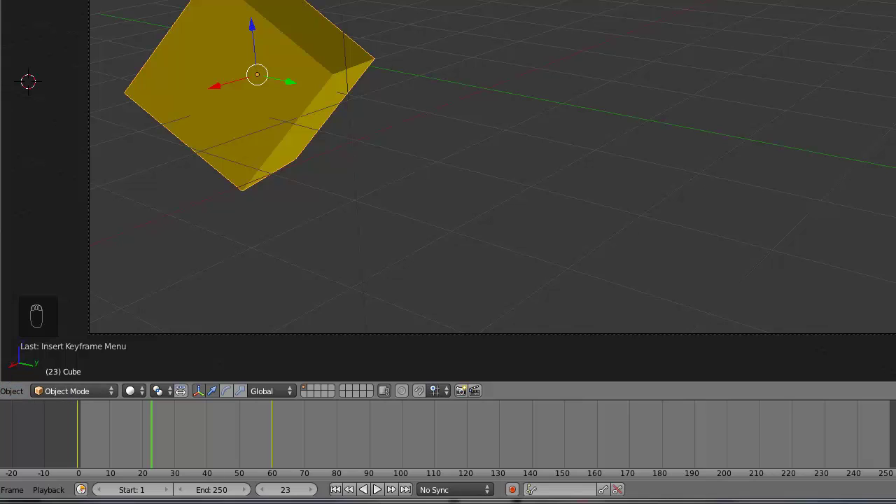
pyautogui.click(142, 419)
pyautogui.moveTo(175, 427)
pyautogui.mouseDown()
pyautogui.moveTo(139, 424)
pyautogui.moveTo(175, 436)
pyautogui.moveTo(141, 432)
pyautogui.moveTo(162, 428)
pyautogui.mouseUp()
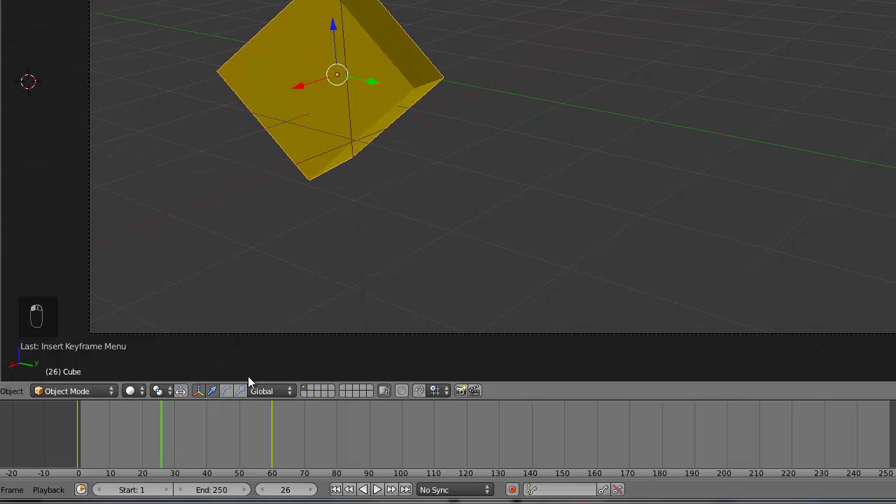
pyautogui.moveTo(210, 419); pyautogui.dragTo(148, 424)
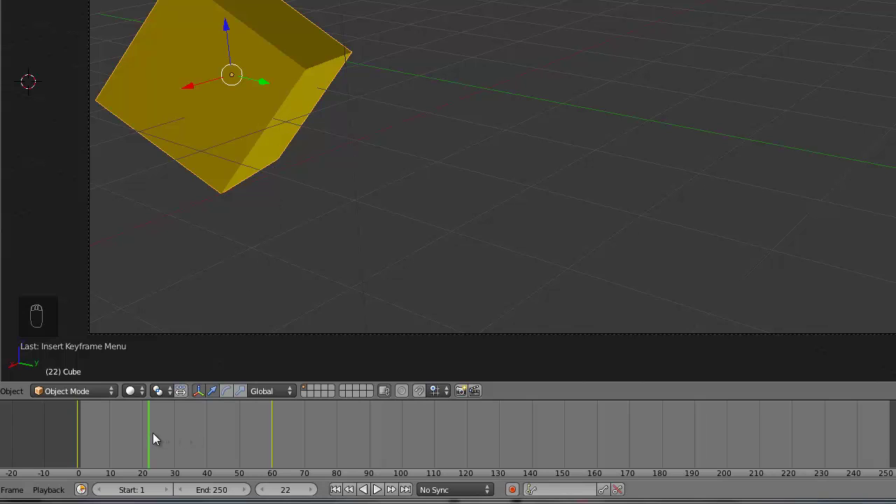
pyautogui.moveTo(153, 433); pyautogui.dragTo(106, 419)
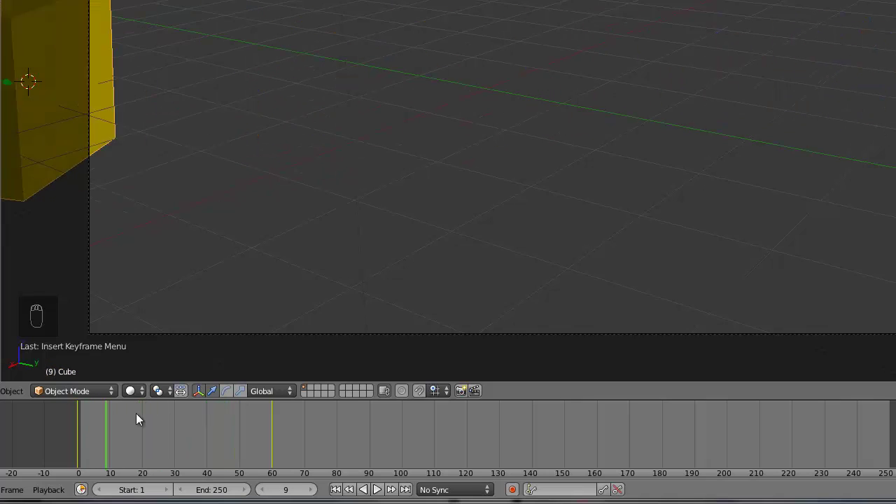
# Go to frame 20 and insert a keyframe for the cube there
pyautogui.click(143, 414)
pyautogui.press('i')
pyautogui.press('i')
pyautogui.press('i')
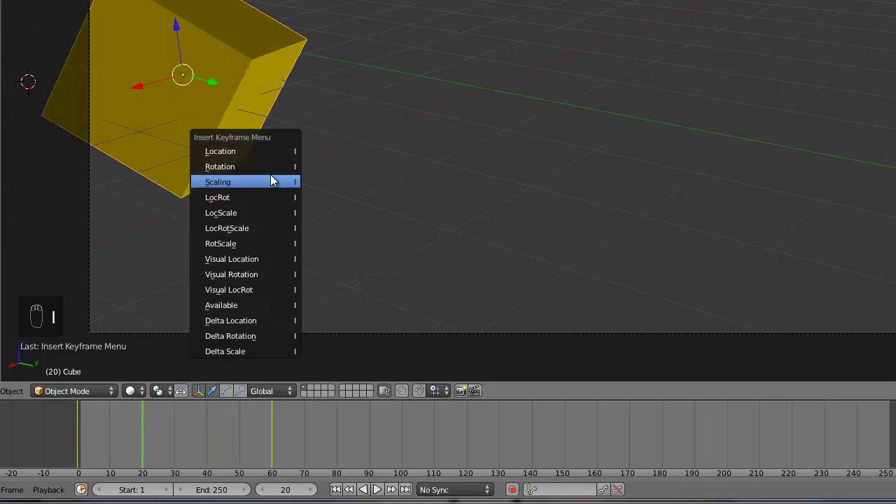
pyautogui.press('i')
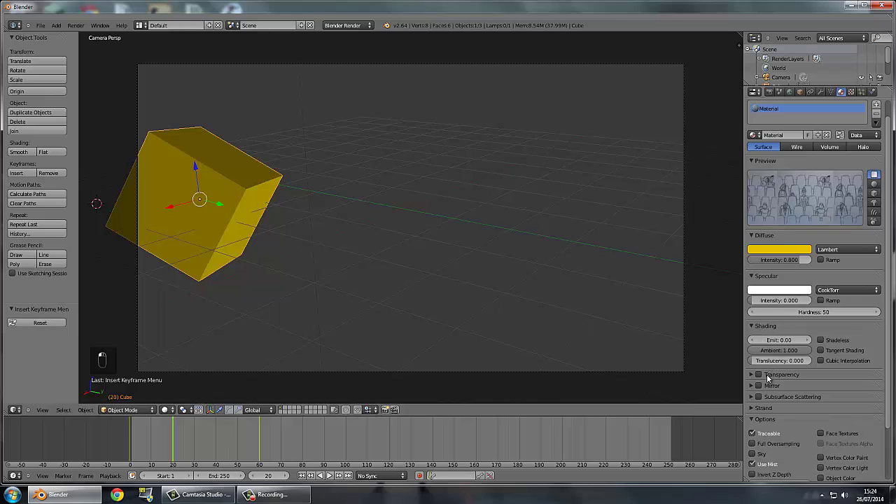
# Go to frame 19, move the cube out of the camera's view, and insert a keyframe for it
pyautogui.click(171, 436)
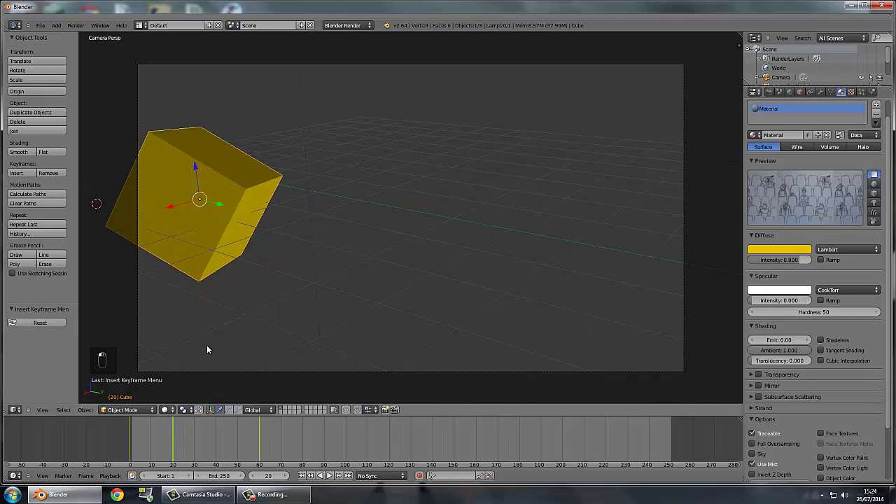
pyautogui.press('Left')
pyautogui.press('g')
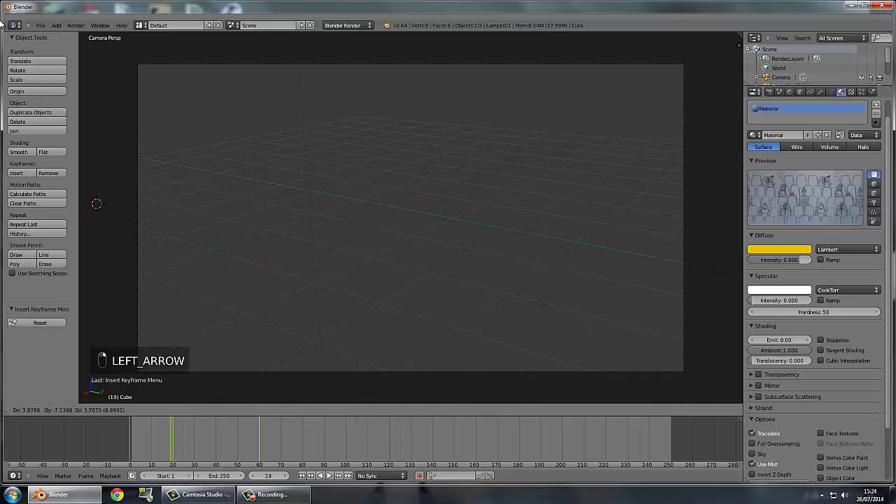
pyautogui.click(322, 147)
pyautogui.press('i')
pyautogui.press('i')
pyautogui.press('i')
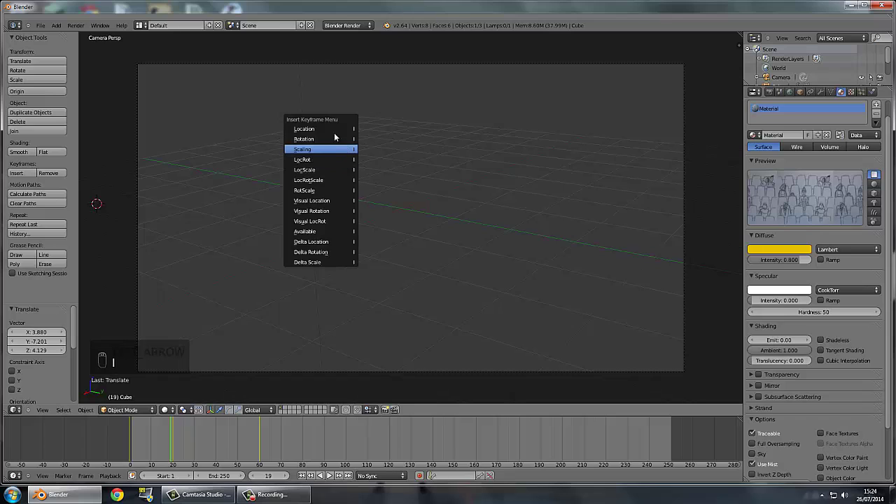
pyautogui.click(338, 145)
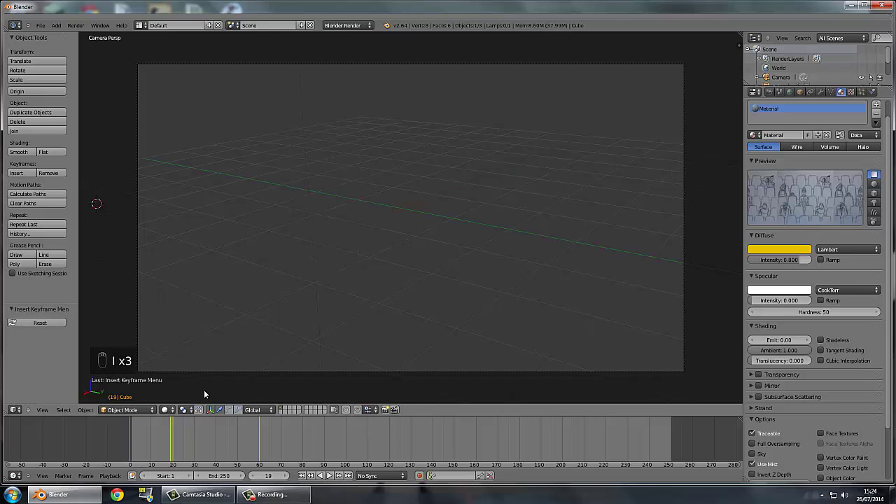
# Play the animation from frame 0 to check the cube's motion, and stop it past frame 40
pyautogui.click(116, 431)
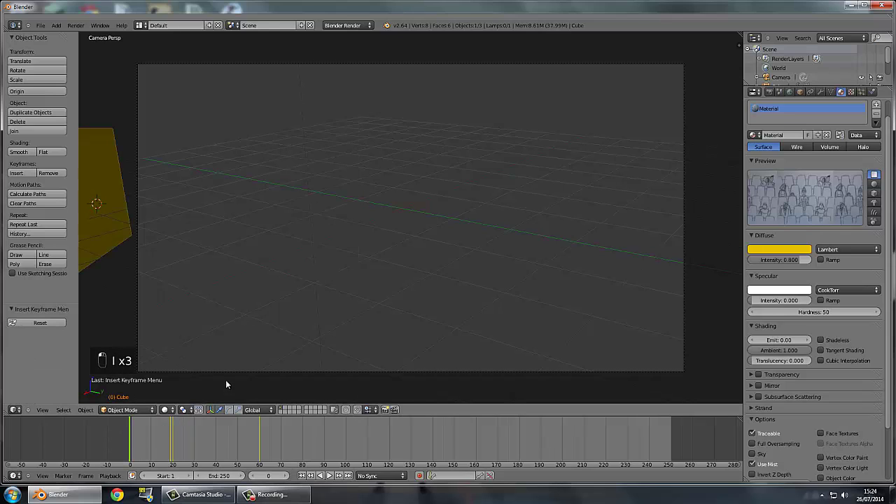
pyautogui.click(329, 475)
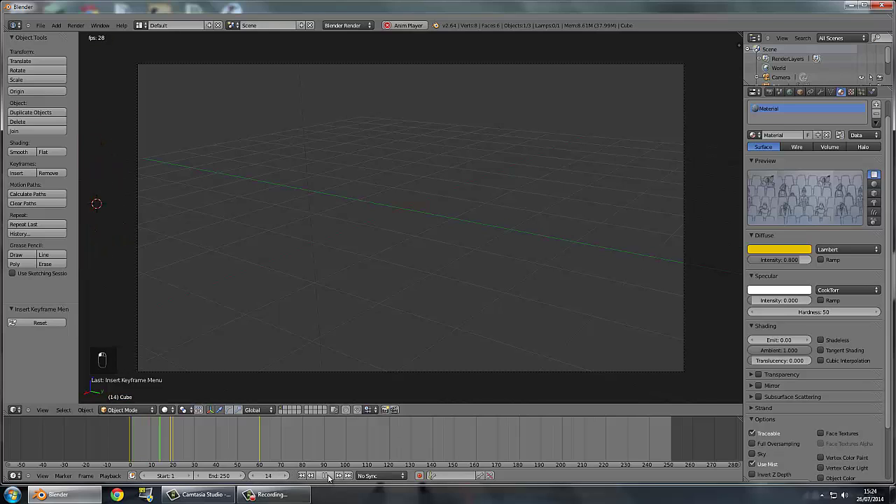
pyautogui.click(329, 475)
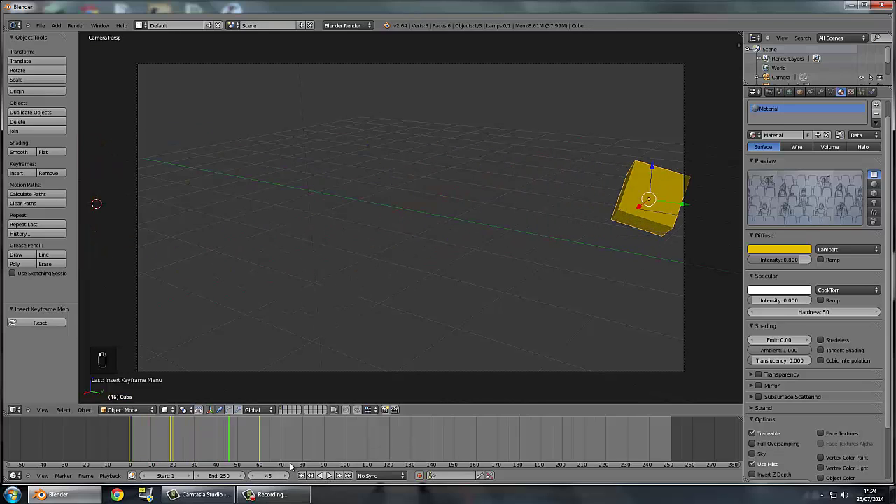
# Delete the cube's keyframe at frame 19 and scrub the timeline around that frame to check the motion
pyautogui.click(168, 443)
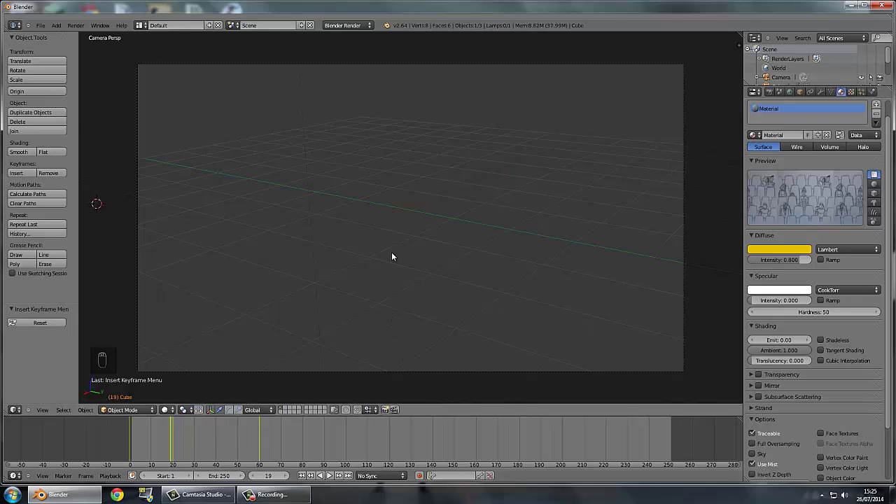
pyautogui.hotkey('alt', 'i')
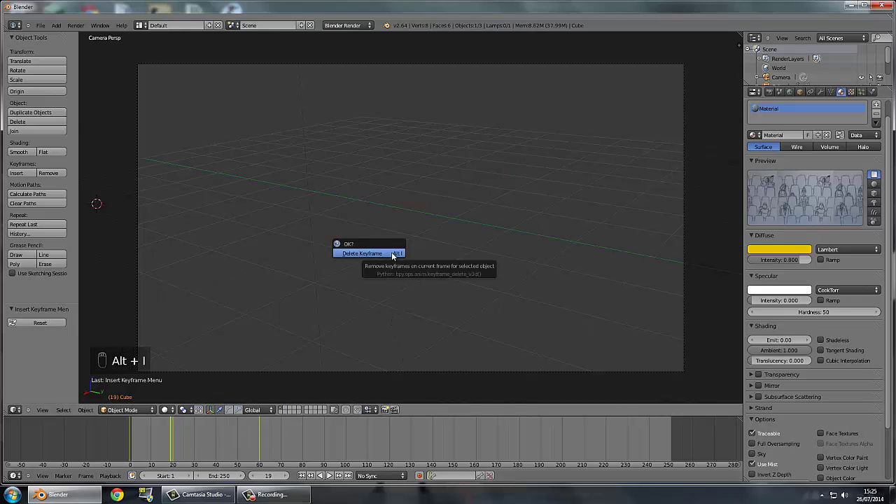
pyautogui.click(392, 254)
pyautogui.moveTo(199, 431); pyautogui.dragTo(172, 426)
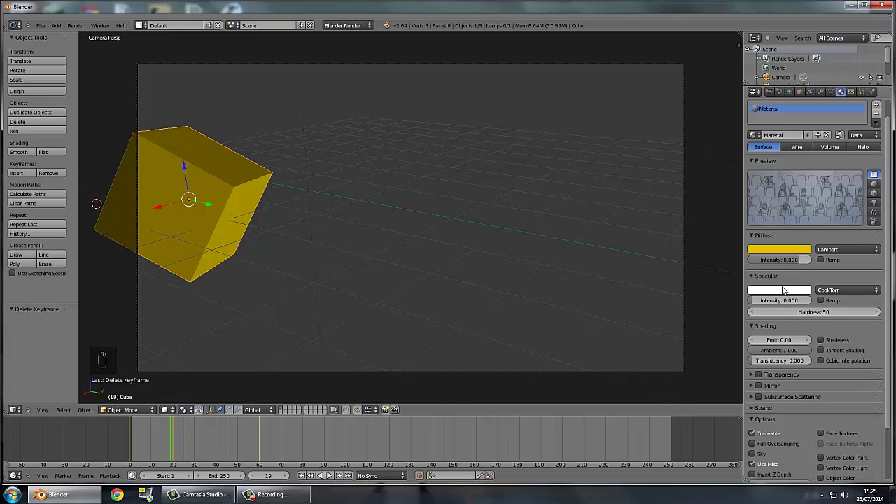
# At frame 20, enable Transparency on the cube's material and keyframe its Fresnel, Blend, Alpha and Specular values
pyautogui.click(172, 433)
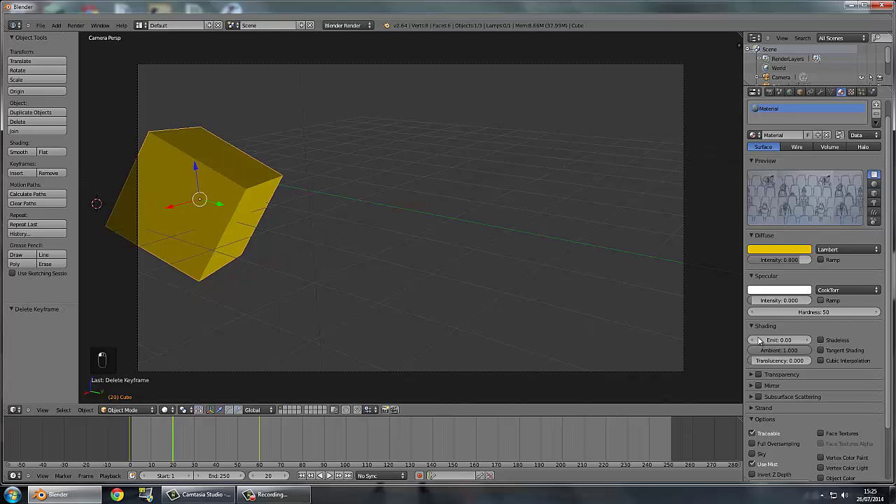
pyautogui.click(776, 375)
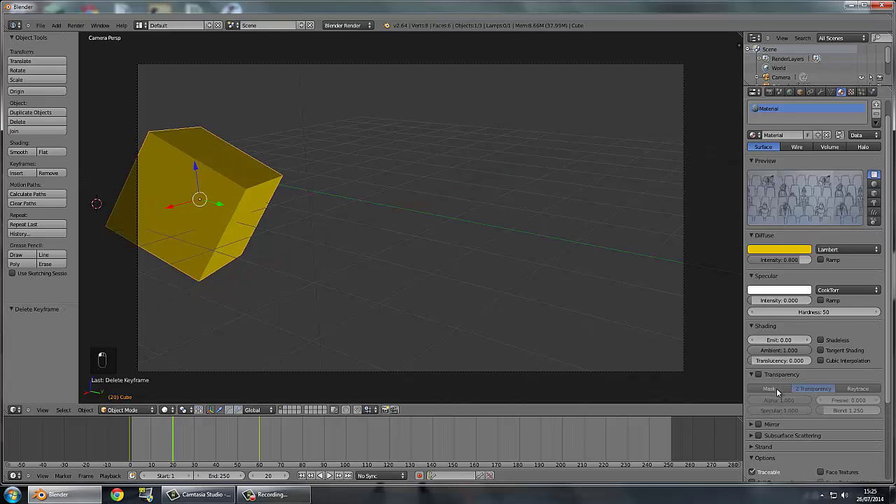
pyautogui.click(759, 374)
pyautogui.press('i')
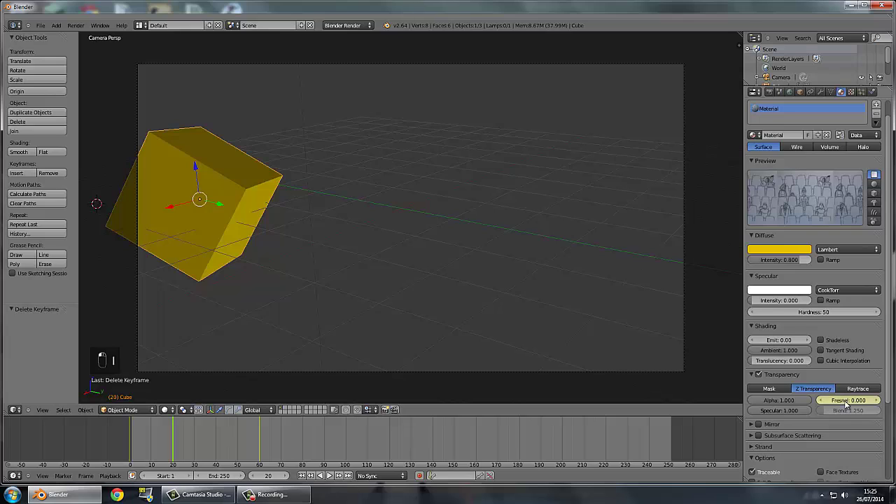
pyautogui.press('i')
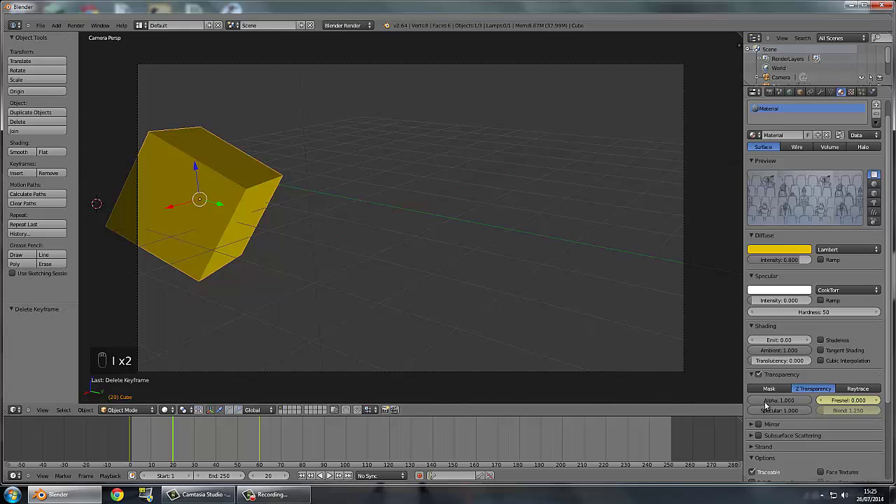
pyautogui.press('i')
pyautogui.press('i')
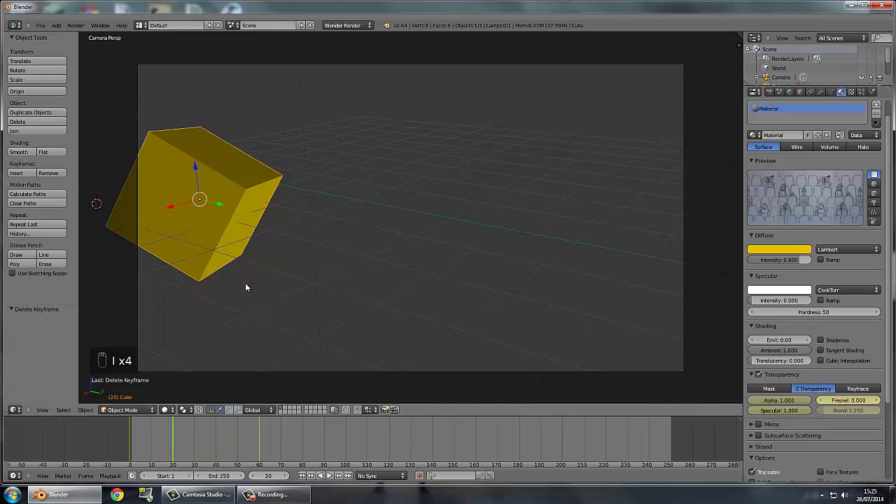
# At frame 0, set the material's transparency Fresnel to 1.090 and Blend to 2.346, and keyframe both values
pyautogui.press('Left')
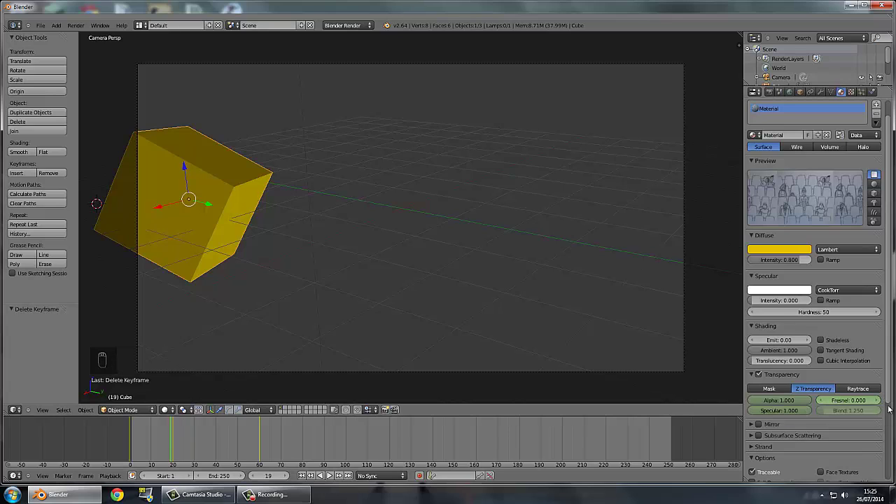
pyautogui.click(128, 428)
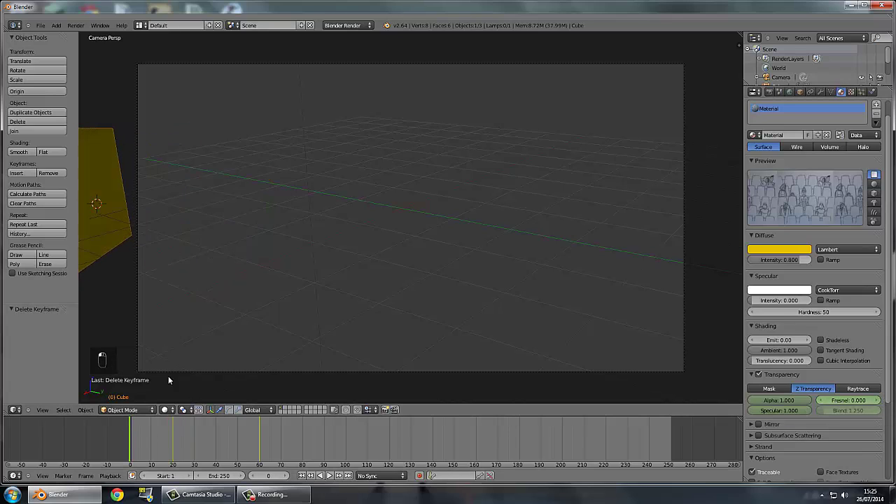
pyautogui.click(176, 429)
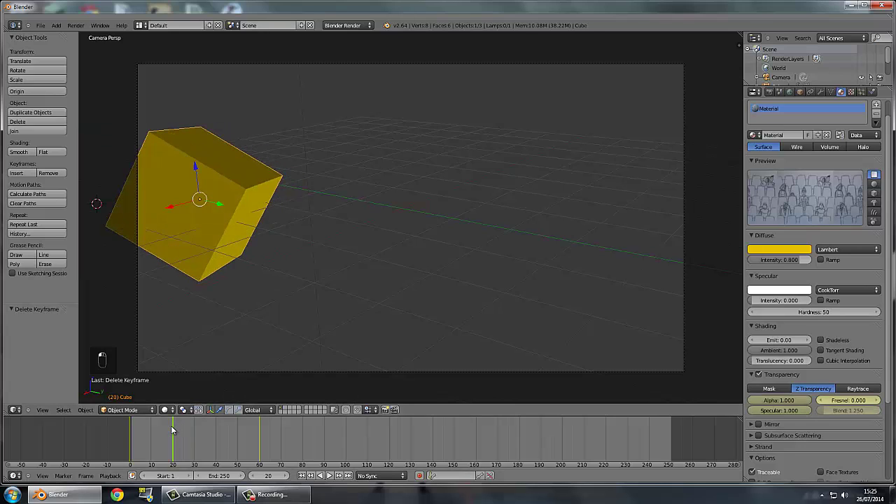
pyautogui.click(173, 429)
pyautogui.moveTo(173, 430); pyautogui.dragTo(123, 426)
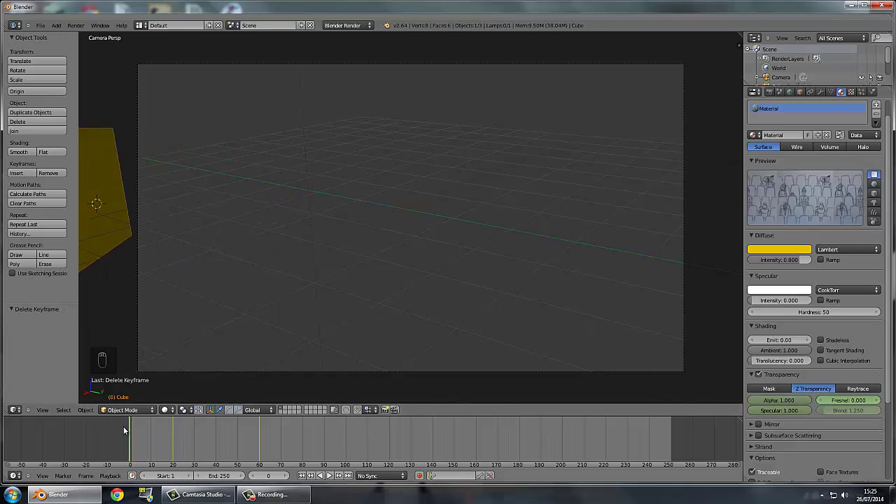
pyautogui.moveTo(845, 402)
pyautogui.mouseDown()
pyautogui.moveTo(893, 403)
pyautogui.moveTo(871, 411)
pyautogui.moveTo(894, 412)
pyautogui.moveTo(851, 413)
pyautogui.mouseUp()
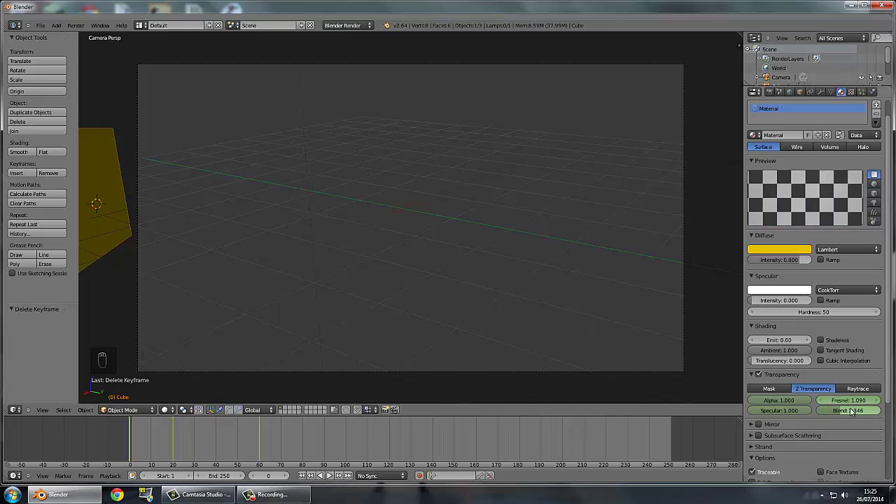
pyautogui.press('i')
pyautogui.press('i')
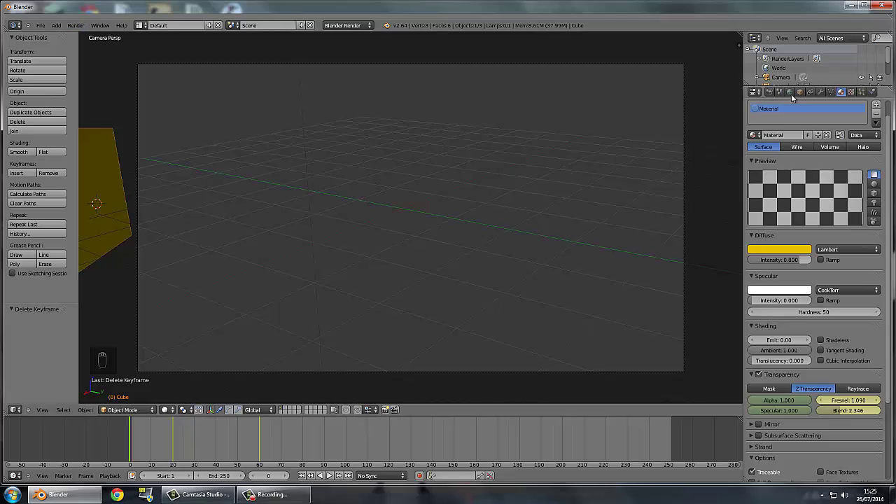
# Open the scene's render settings, then play the animation from frame 0 and cancel playback
pyautogui.click(770, 94)
pyautogui.click(787, 186)
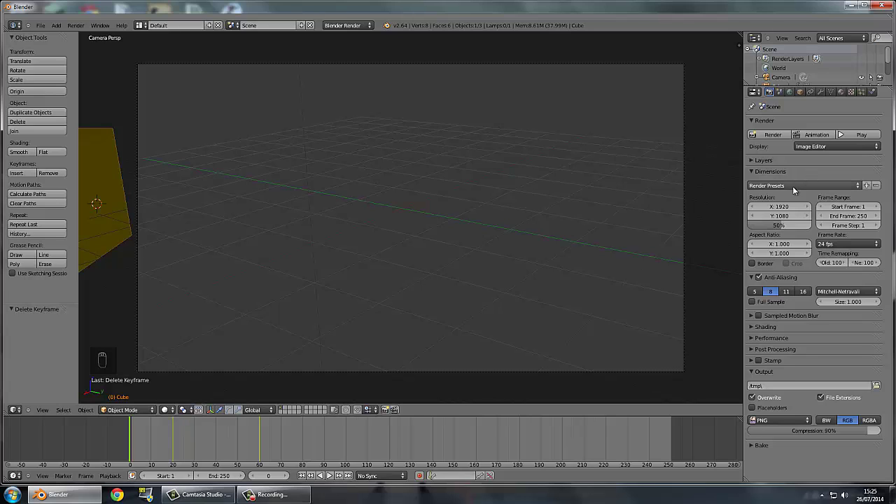
pyautogui.click(330, 476)
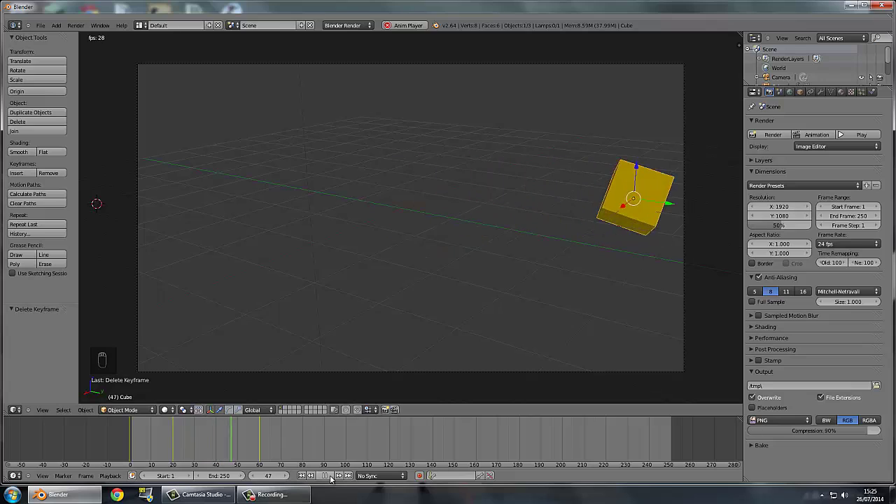
pyautogui.press('Escape')
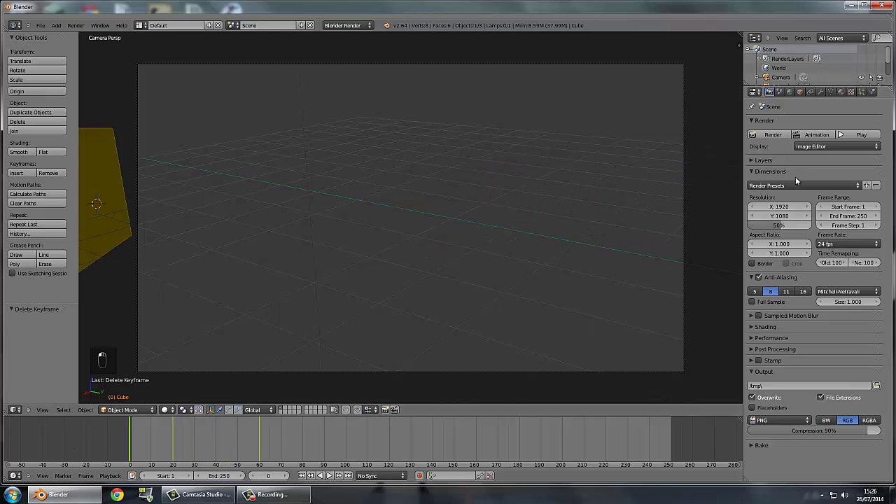
# Apply the HDTV 1080p render preset and set the output file format to AVI Raw
pyautogui.click(794, 186)
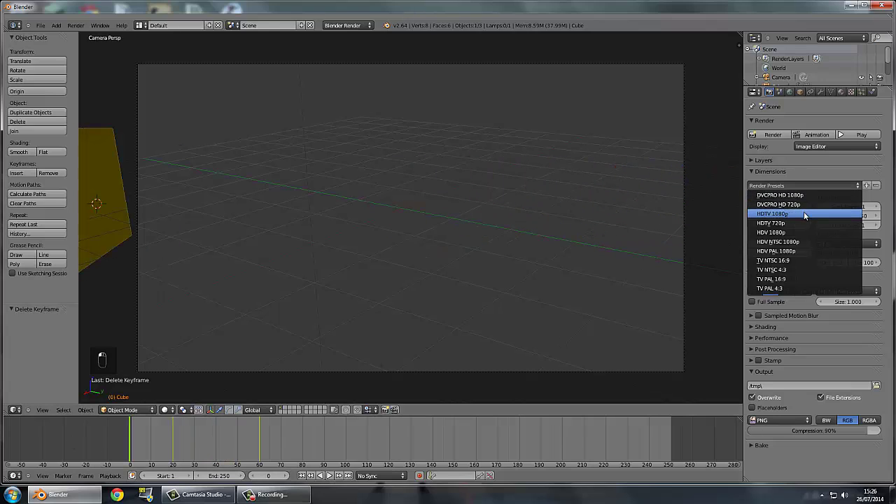
pyautogui.click(804, 212)
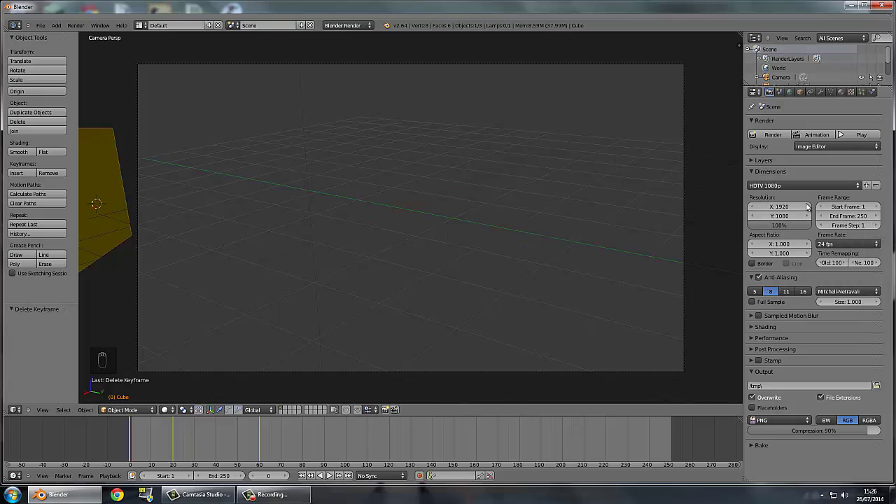
pyautogui.click(778, 421)
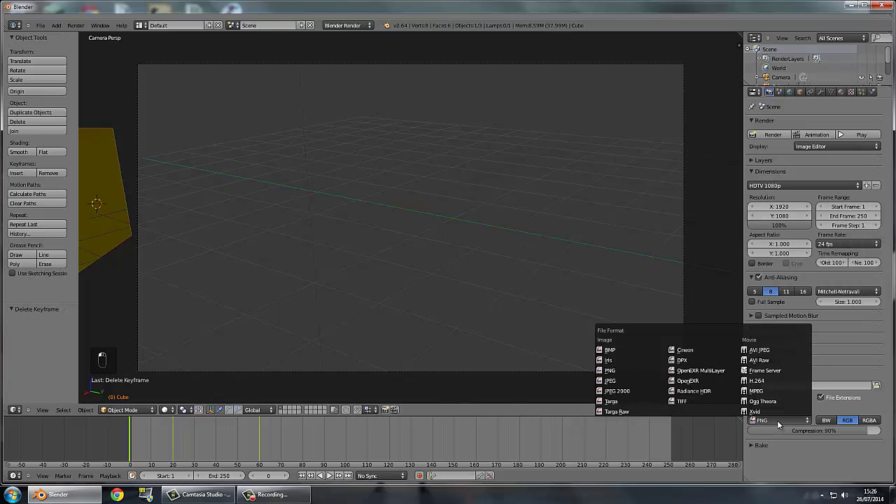
pyautogui.click(761, 361)
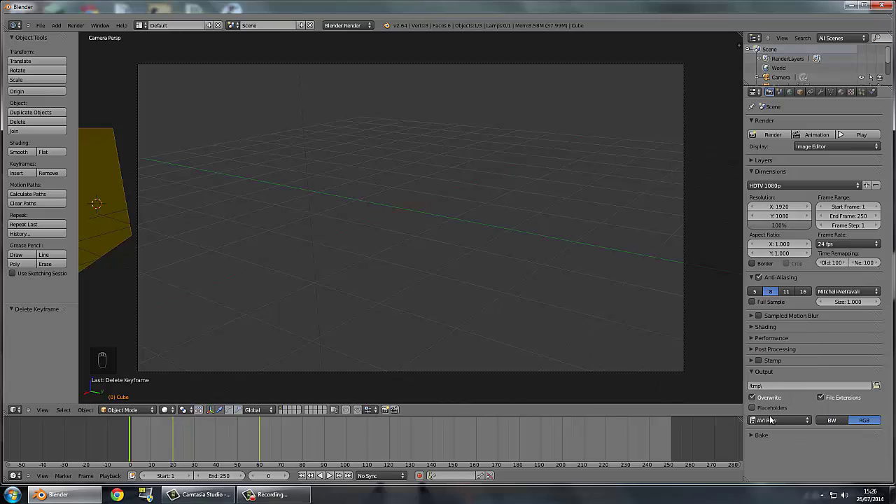
pyautogui.click(773, 421)
# Start rendering the animation and, while it runs, open the output folder C:\tmp in Windows Explorer
pyautogui.click(77, 28)
pyautogui.click(89, 43)
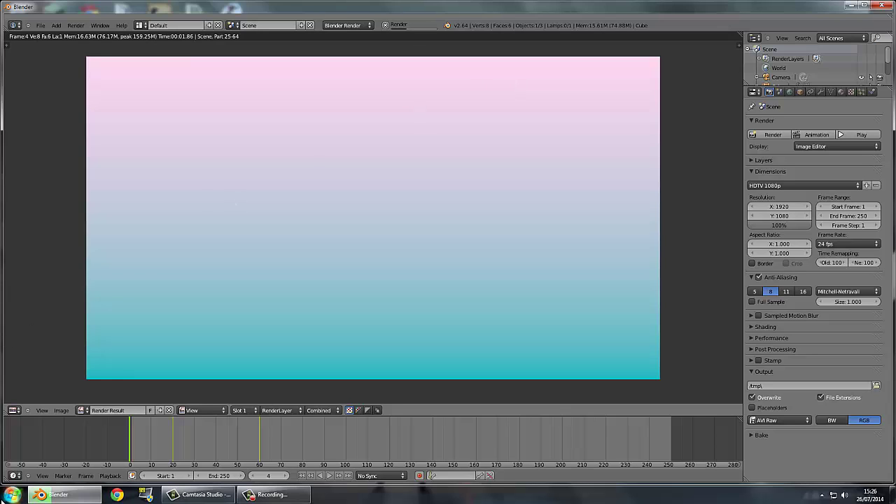
pyautogui.press('super')
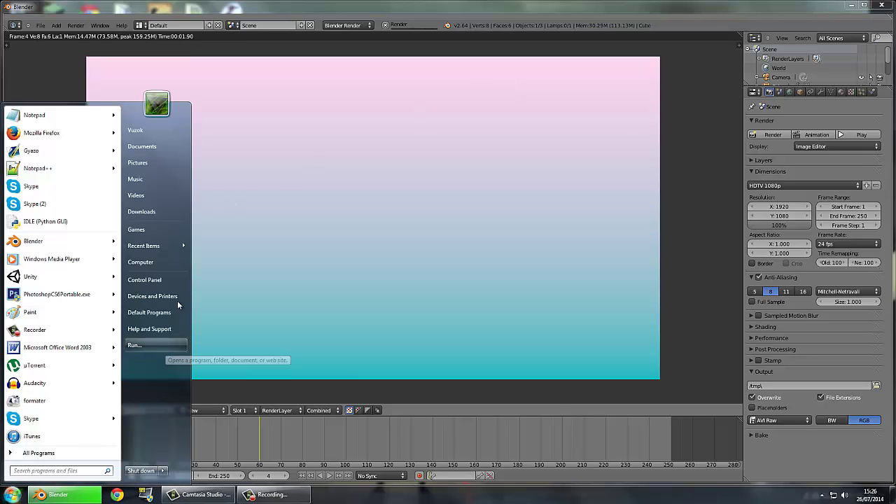
pyautogui.click(161, 260)
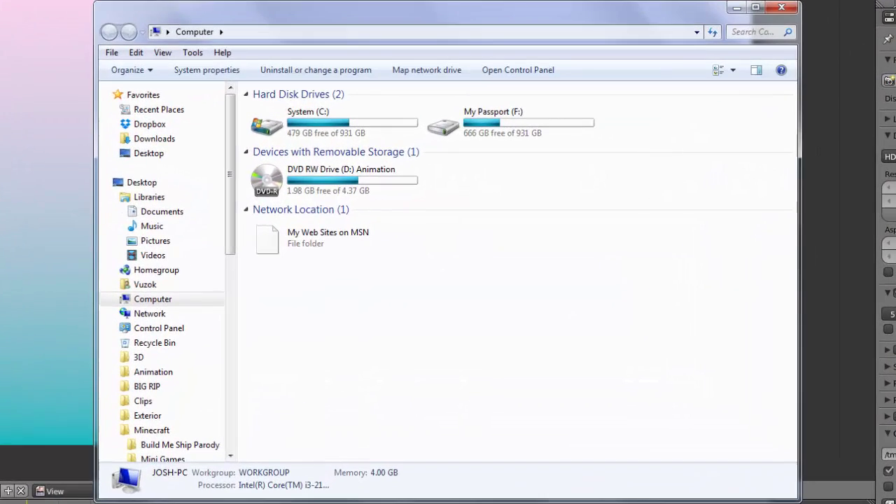
pyautogui.doubleClick(350, 131)
pyautogui.click(272, 340)
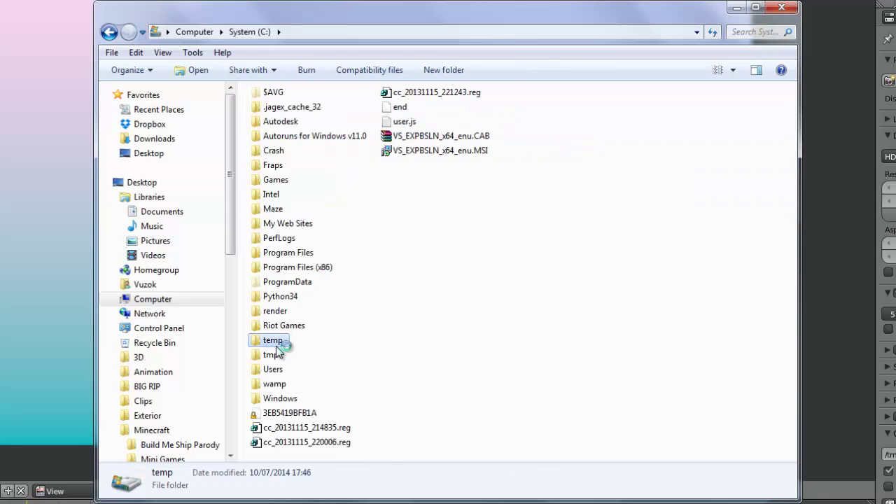
pyautogui.doubleClick(273, 354)
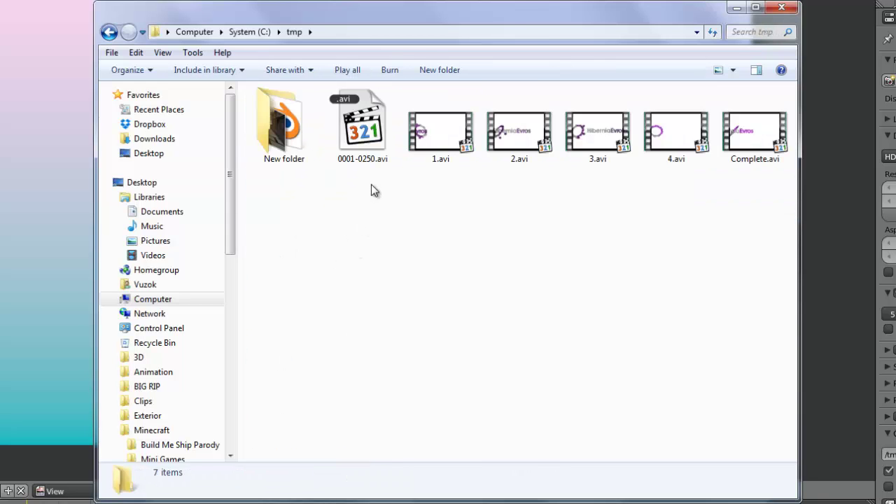
# Try to open the rendered video 0001-0250.avi from the tmp folder
pyautogui.click(357, 157)
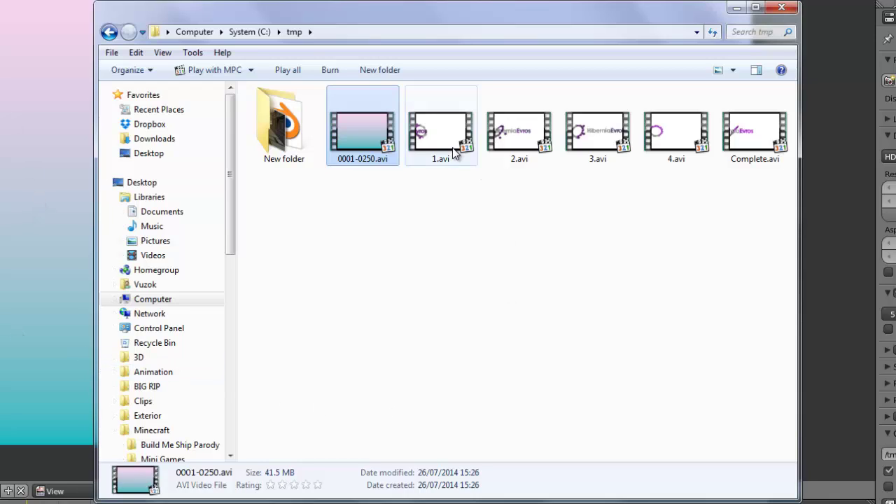
pyautogui.click(387, 254)
pyautogui.click(361, 133)
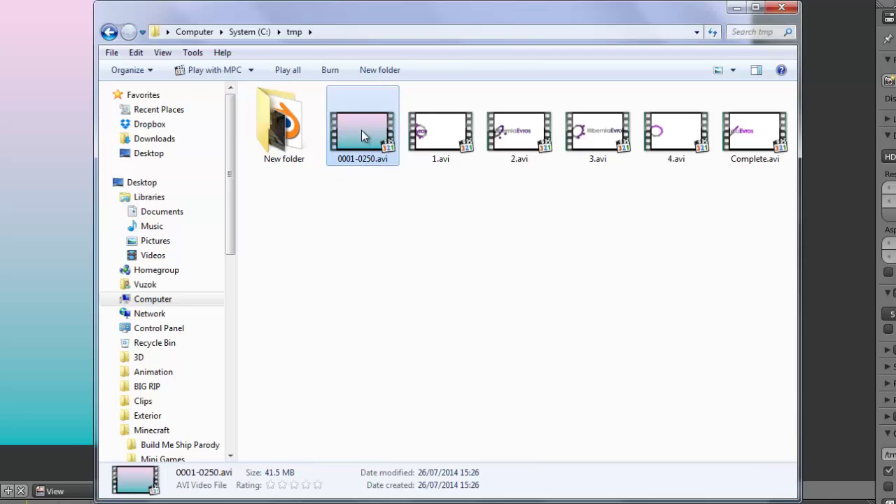
pyautogui.doubleClick(355, 125)
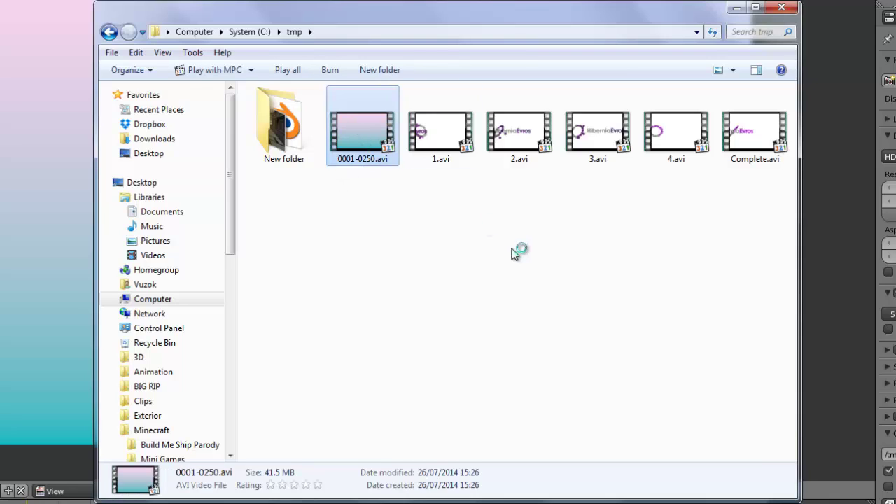
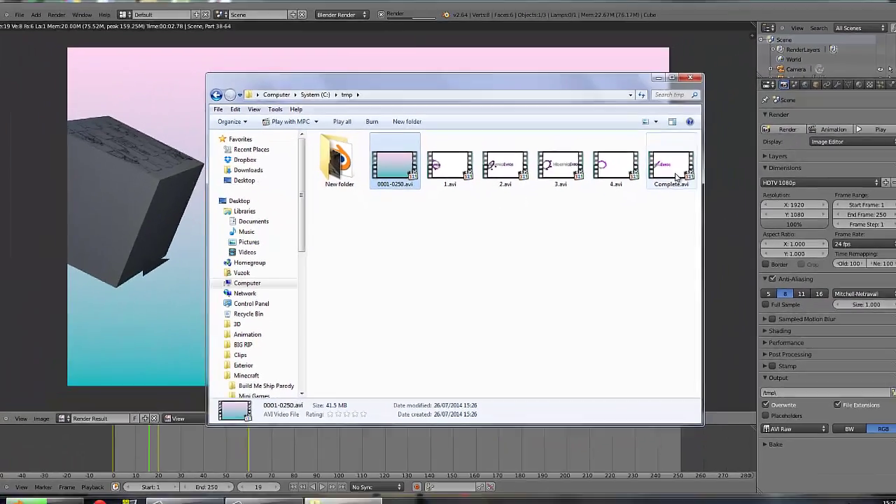
# Play Complete.avi in a smaller player window beside the render, replay it from the start, and close the player
pyautogui.doubleClick(721, 151)
pyautogui.click(678, 86)
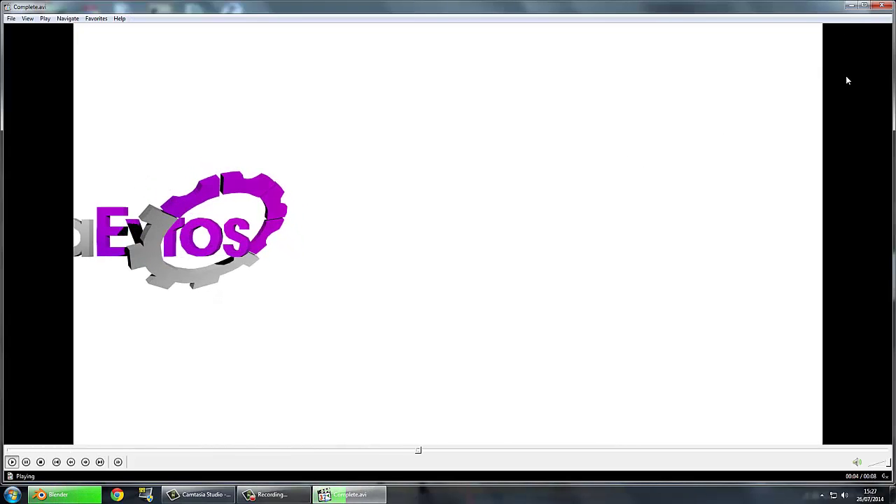
pyautogui.moveTo(114, 56); pyautogui.dragTo(336, 184)
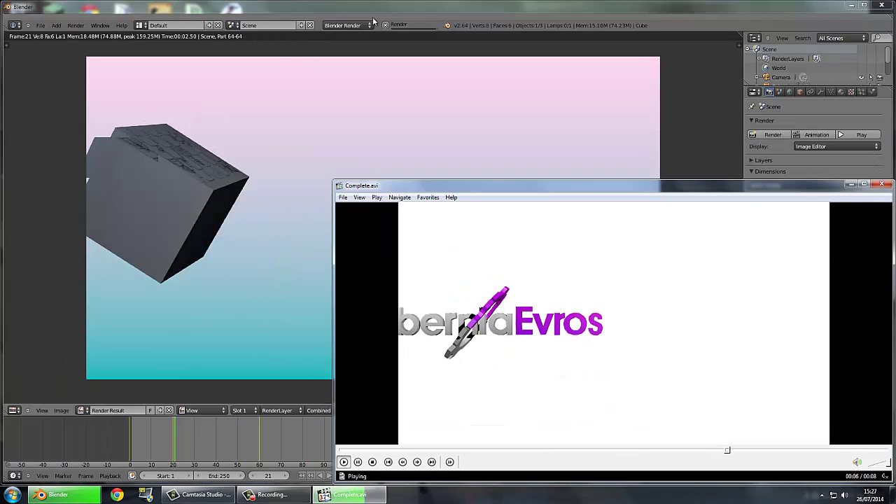
pyautogui.click(346, 494)
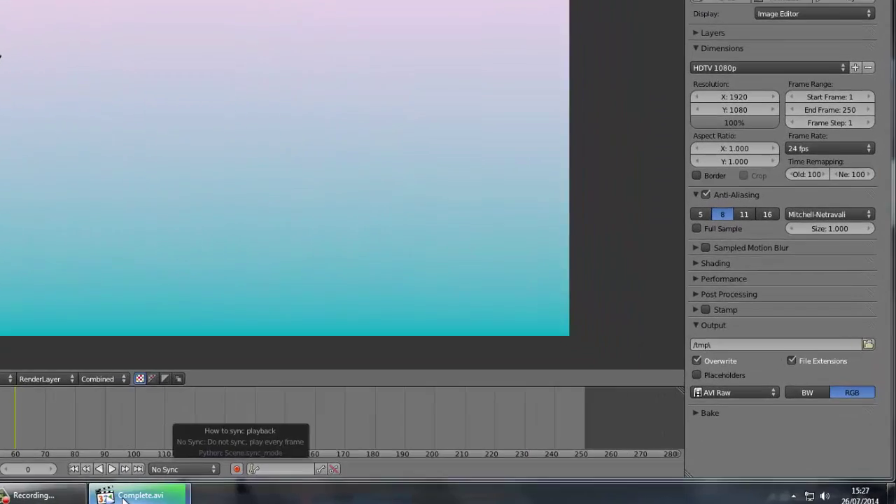
pyautogui.click(276, 494)
pyautogui.click(53, 429)
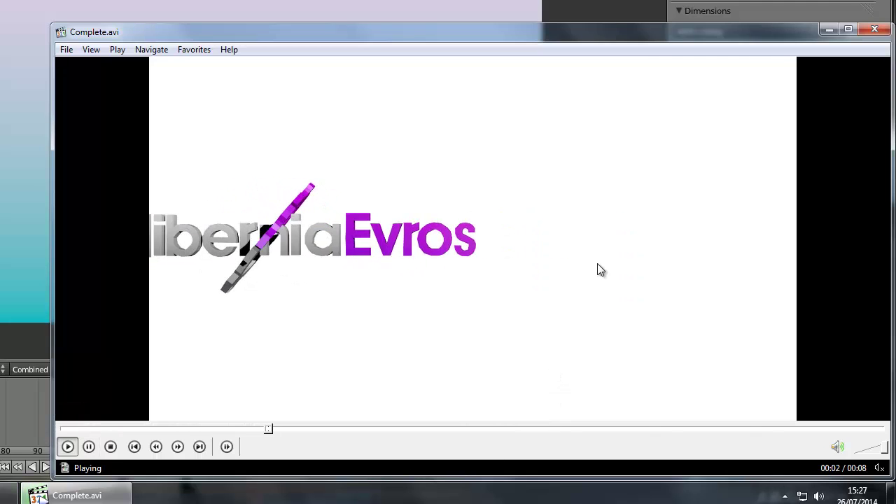
pyautogui.moveTo(892, 495)
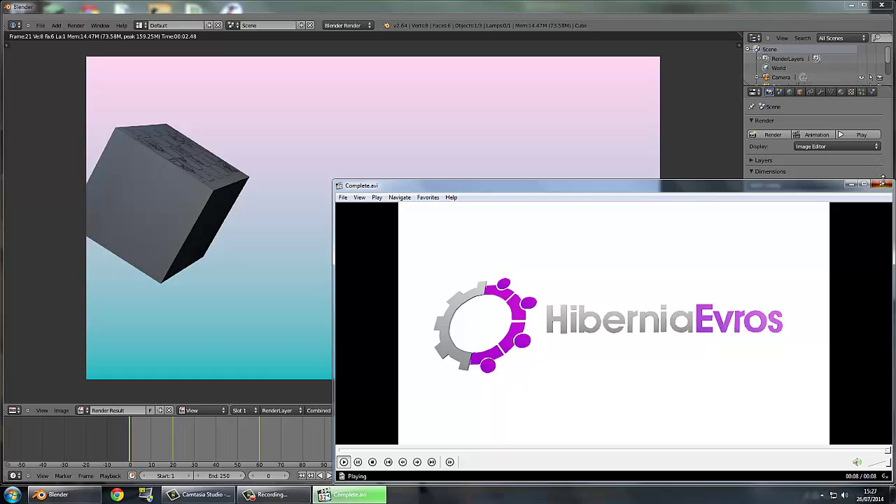
pyautogui.click(880, 183)
# Switch the render result area back to the 3D View, then play the animation and cancel playback
pyautogui.click(14, 409)
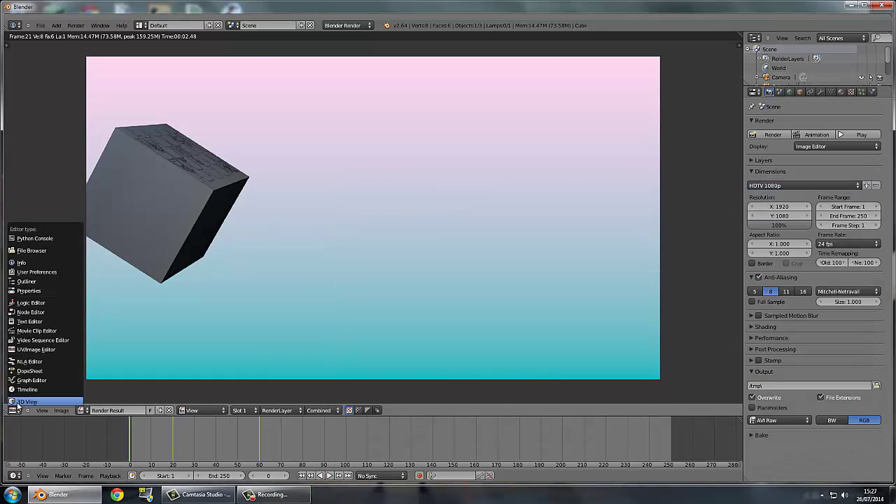
pyautogui.click(21, 454)
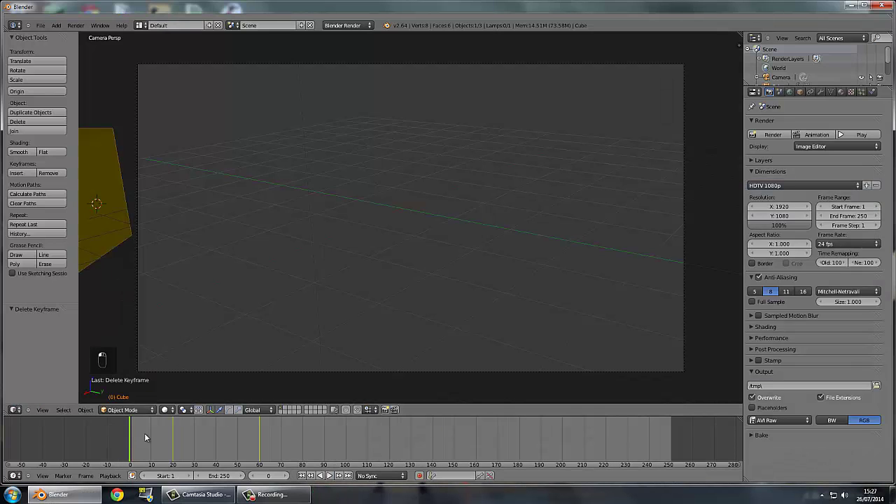
pyautogui.hotkey('alt', 'a')
pyautogui.press('Escape')
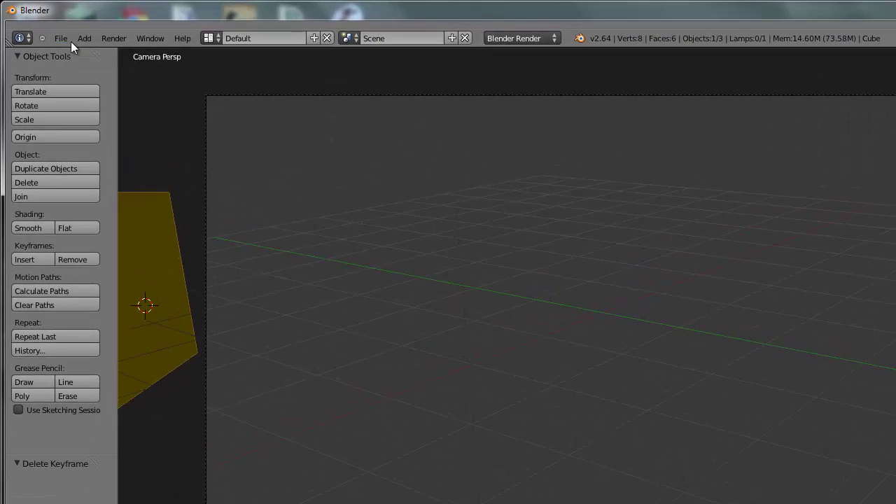
# Start a new file by reloading the start-up file, and maximize the Blender window
pyautogui.click(63, 40)
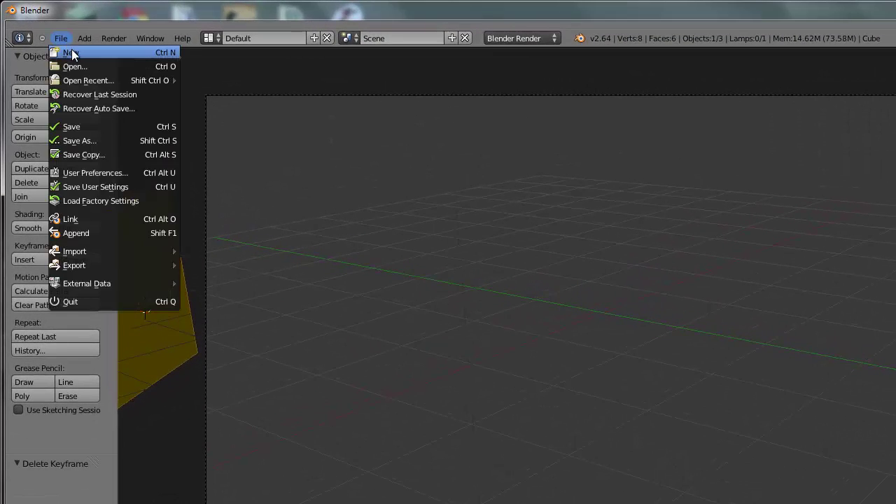
pyautogui.click(71, 53)
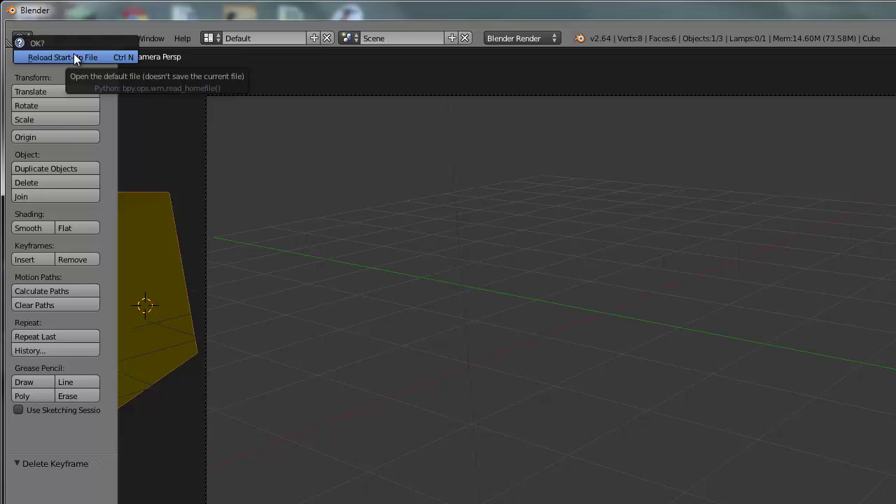
pyautogui.click(105, 59)
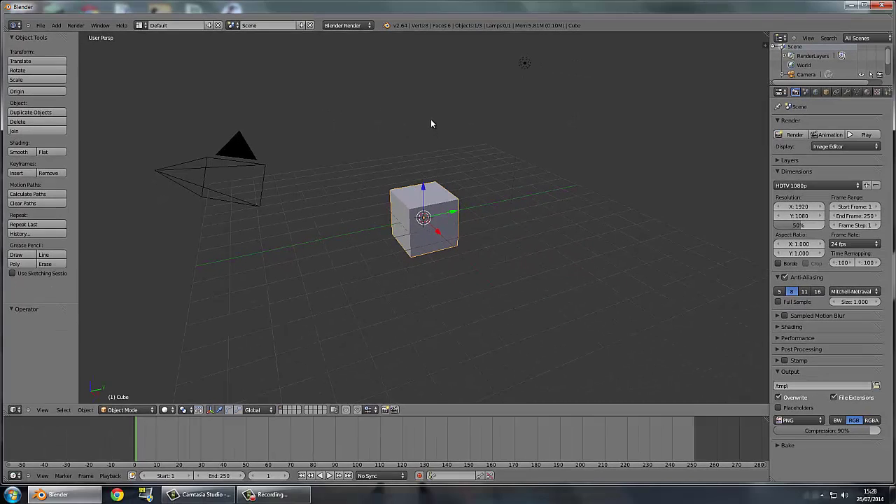
pyautogui.click(863, 5)
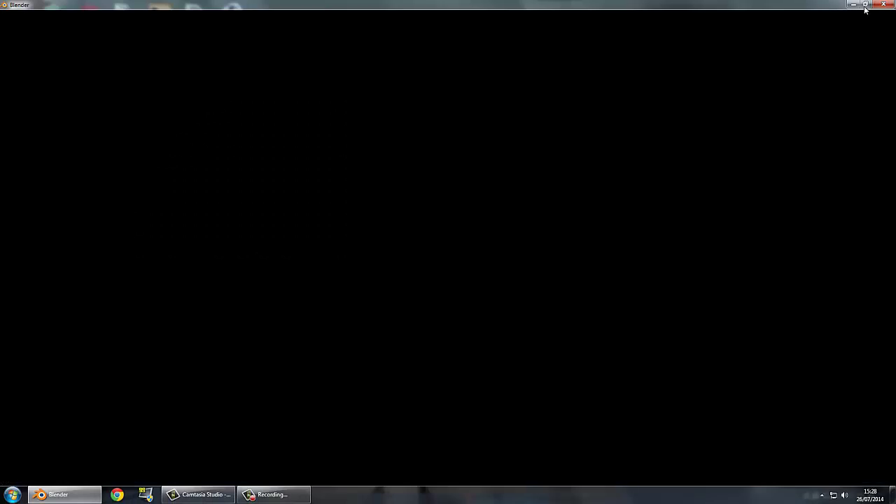
pyautogui.moveTo(522, 155); pyautogui.dragTo(524, 124, button='middle')
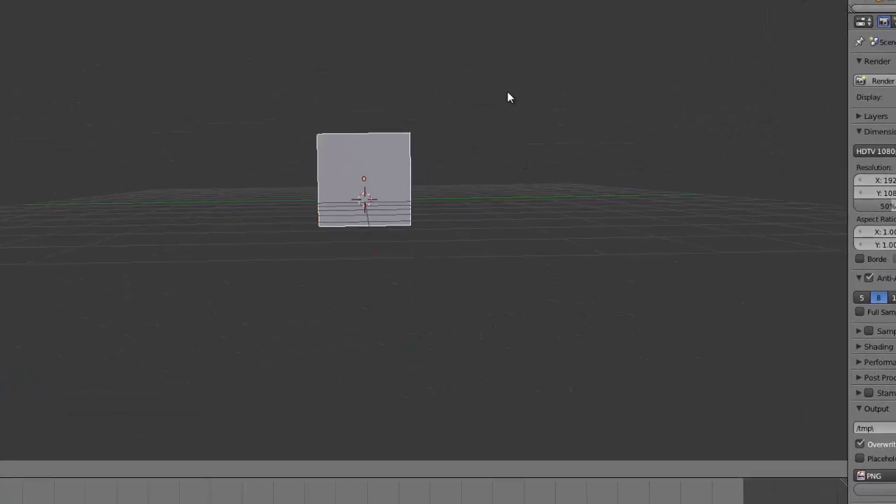
pyautogui.moveTo(500, 58); pyautogui.dragTo(197, 105, button='middle')
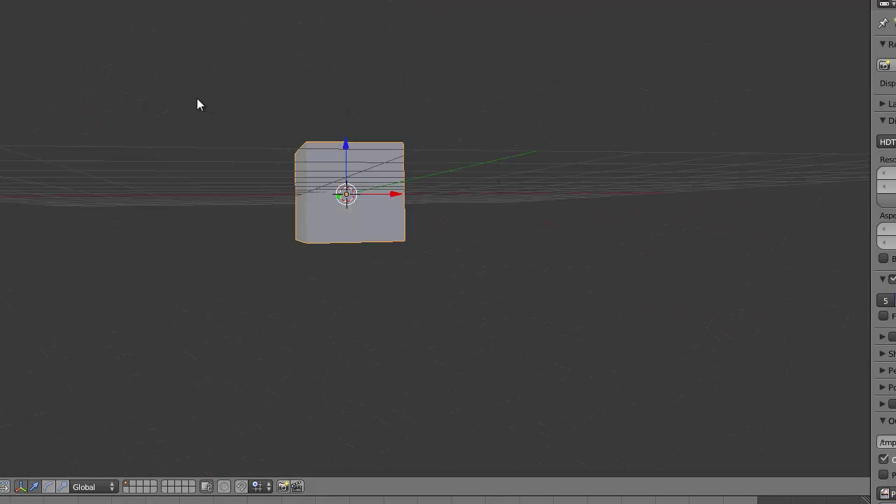
pyautogui.moveTo(420, 69); pyautogui.dragTo(298, 85, button='middle')
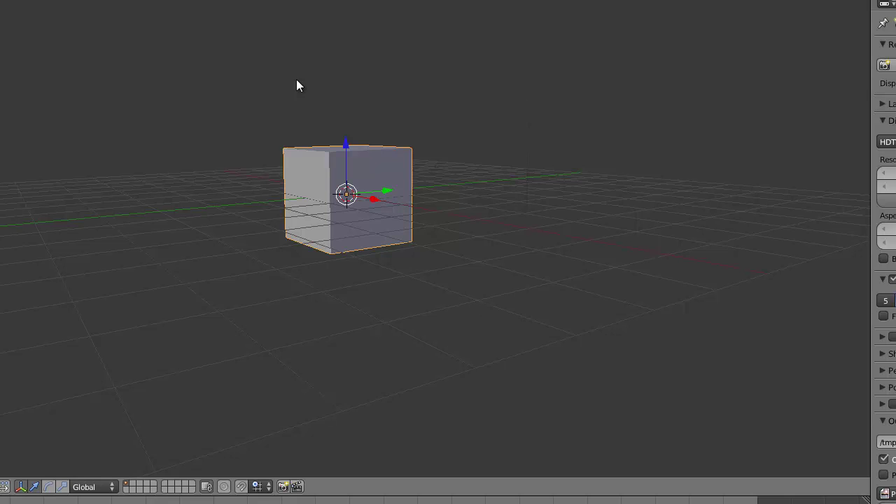
pyautogui.moveTo(322, 75); pyautogui.dragTo(272, 85, button='middle')
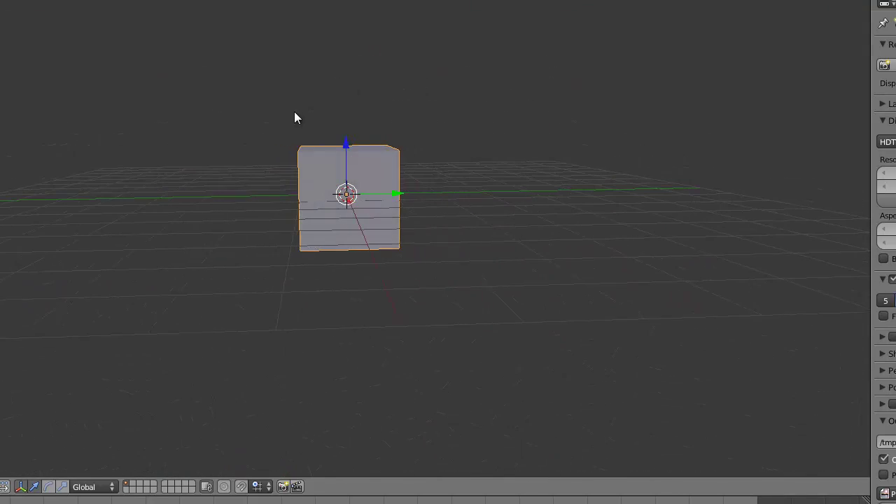
pyautogui.moveTo(296, 119); pyautogui.dragTo(436, 181, button='middle')
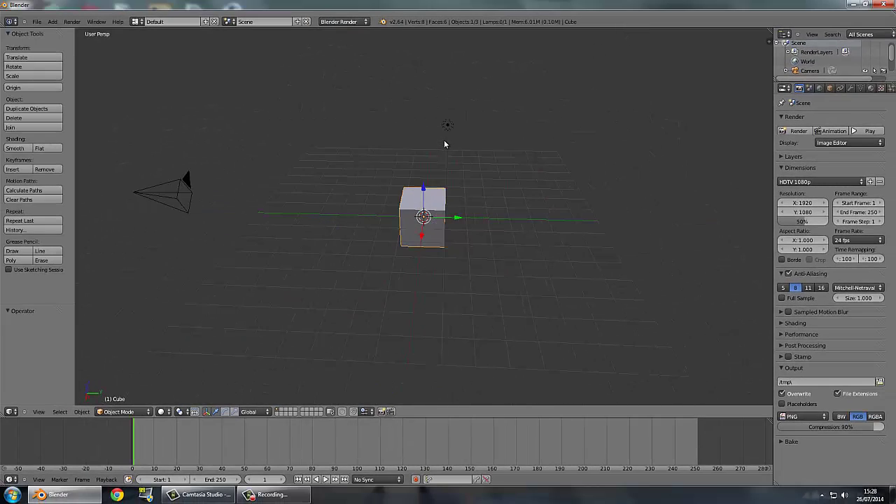
# Delete the default cube, the lamp and the camera to empty the scene
pyautogui.press('x')
pyautogui.click(455, 162)
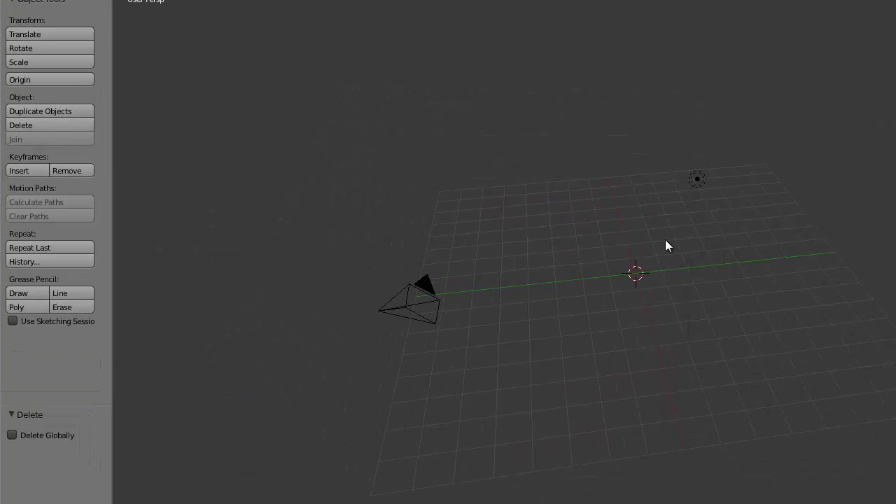
pyautogui.rightClick(695, 180)
pyautogui.press('x')
pyautogui.click(691, 180)
pyautogui.rightClick(430, 297)
pyautogui.press('x')
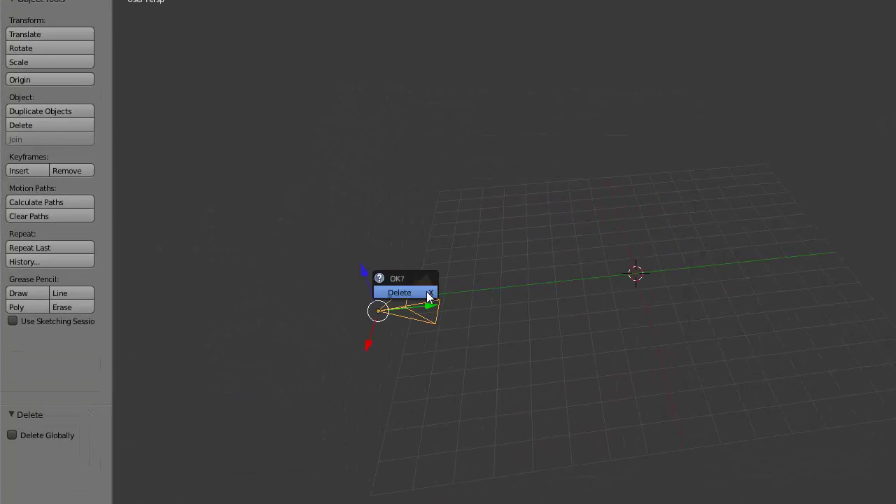
pyautogui.click(429, 297)
# Start appending from a library file and browse to the Animation\Blender\Minecraft\Ultimate Showdown folder
pyautogui.moveTo(490, 266); pyautogui.dragTo(657, 238, button='middle')
pyautogui.click(49, 1)
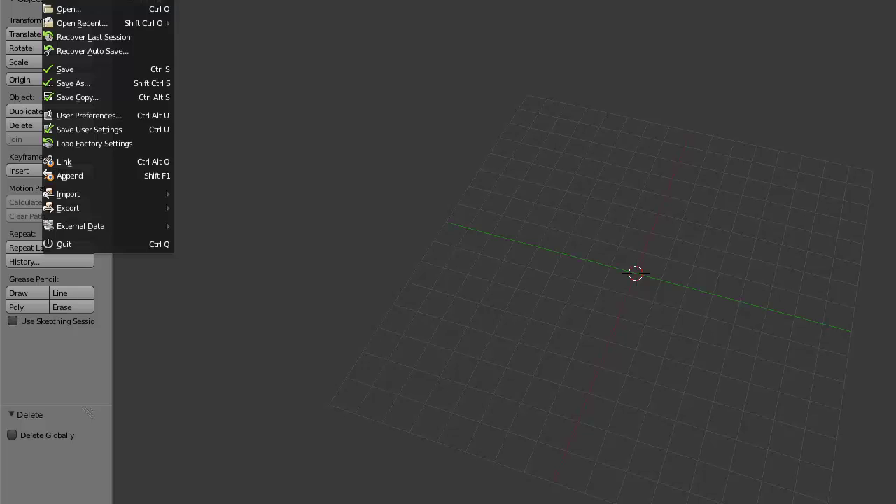
pyautogui.click(98, 173)
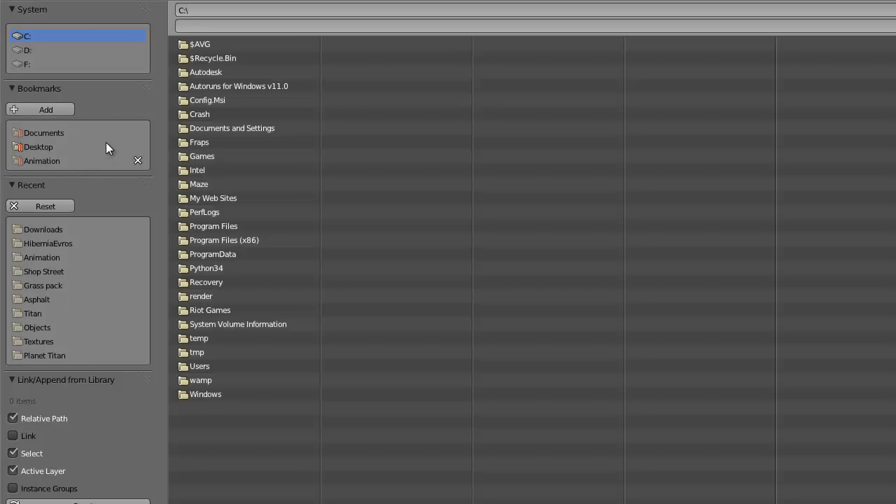
pyautogui.click(49, 257)
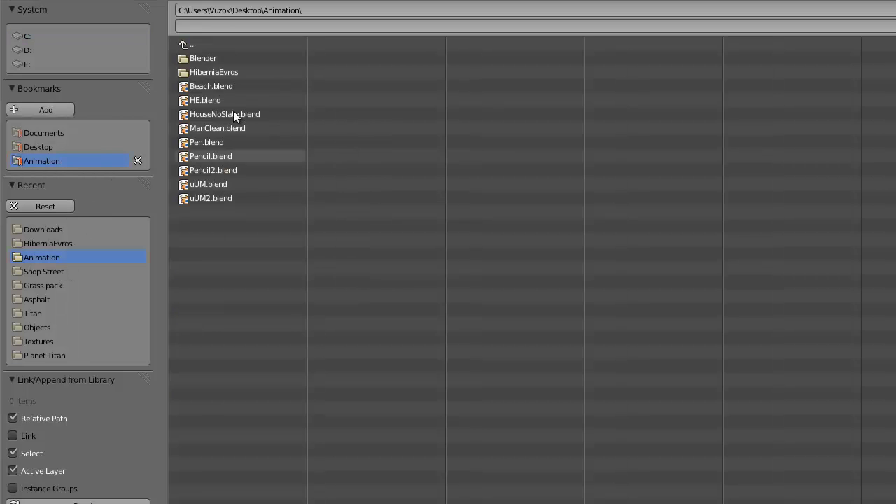
pyautogui.click(203, 57)
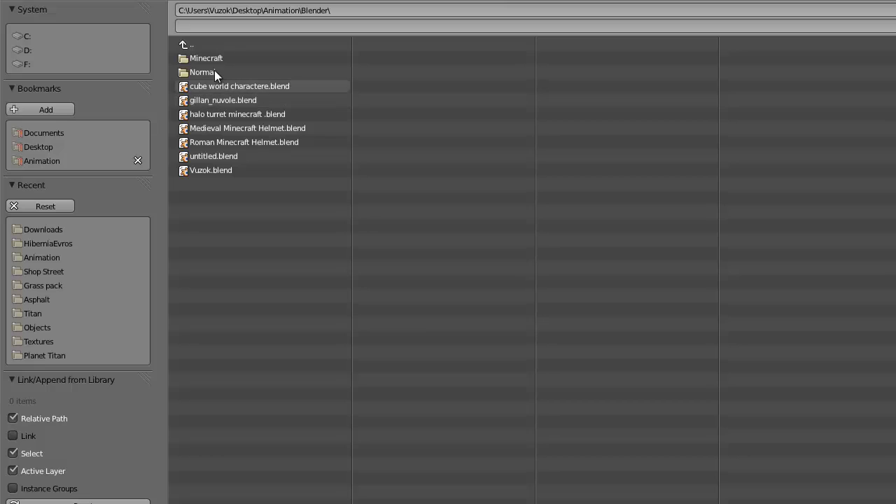
pyautogui.click(210, 59)
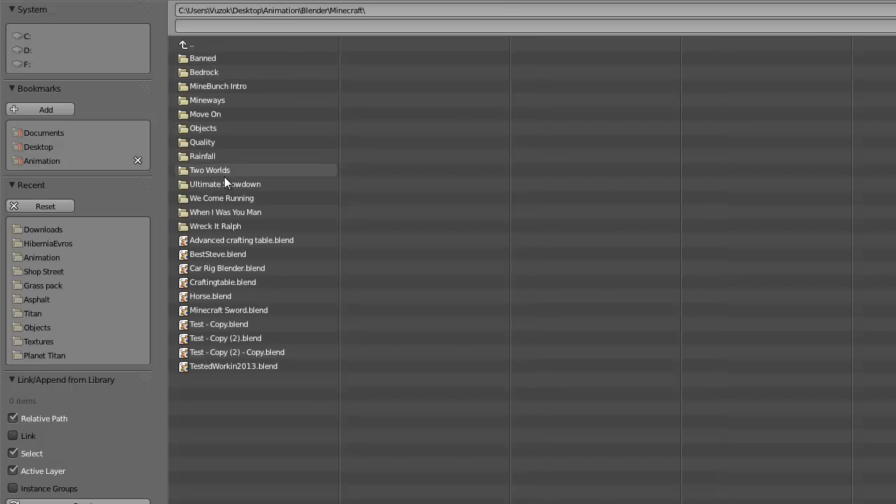
pyautogui.click(225, 197)
pyautogui.click(201, 45)
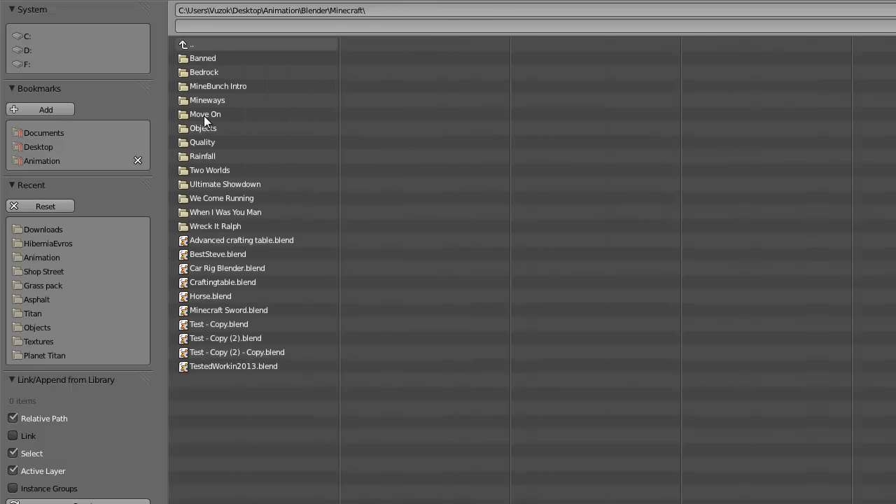
pyautogui.click(225, 180)
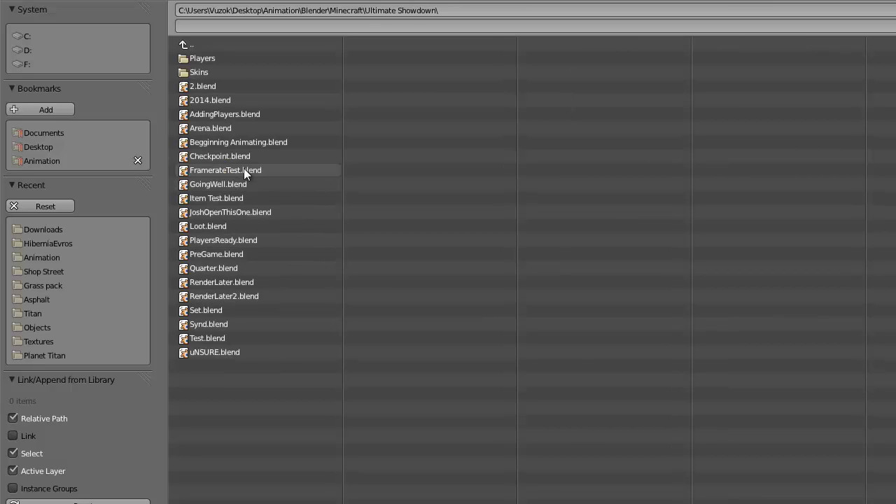
# Append all the items in the Object category of Test.blend to the empty scene
pyautogui.click(222, 338)
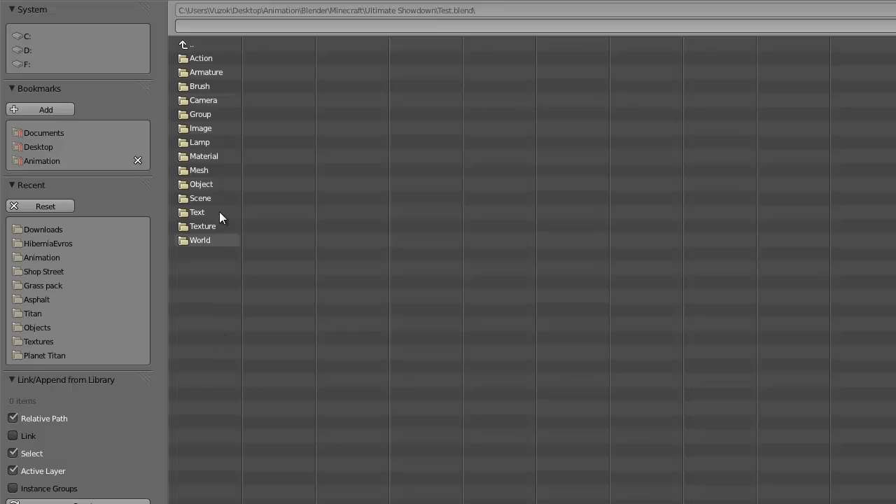
pyautogui.click(198, 182)
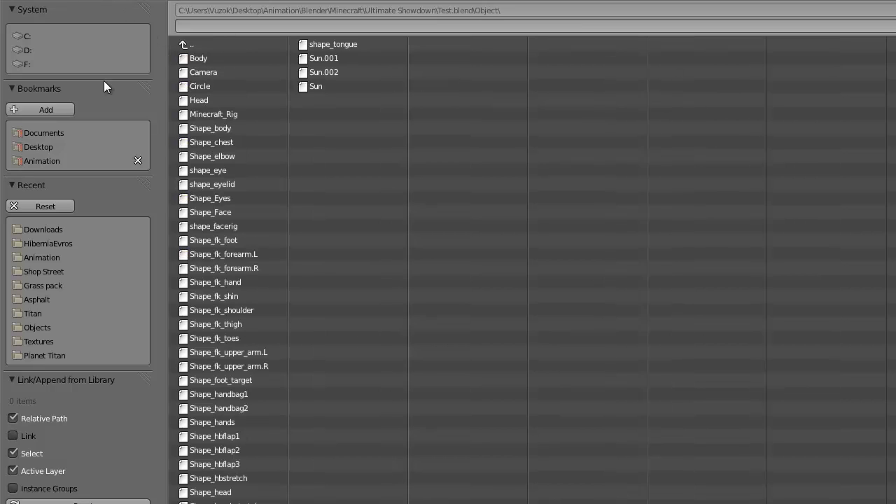
pyautogui.click(198, 45)
pyautogui.click(198, 45)
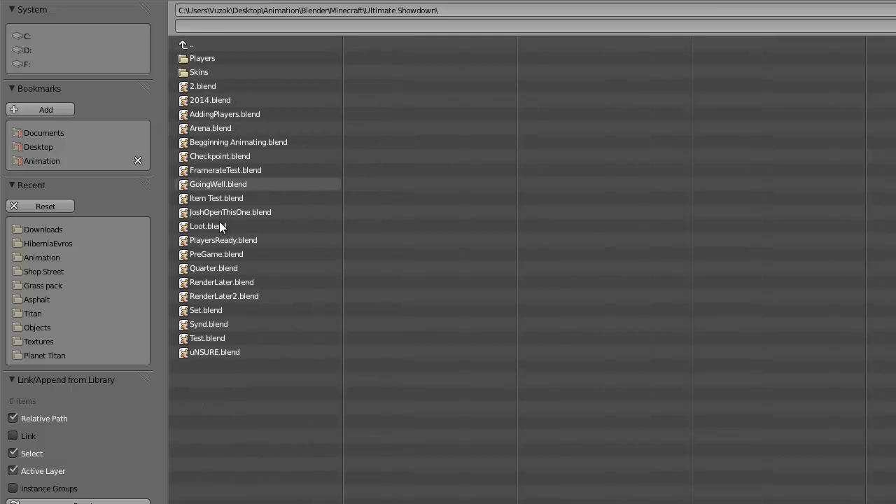
pyautogui.click(222, 340)
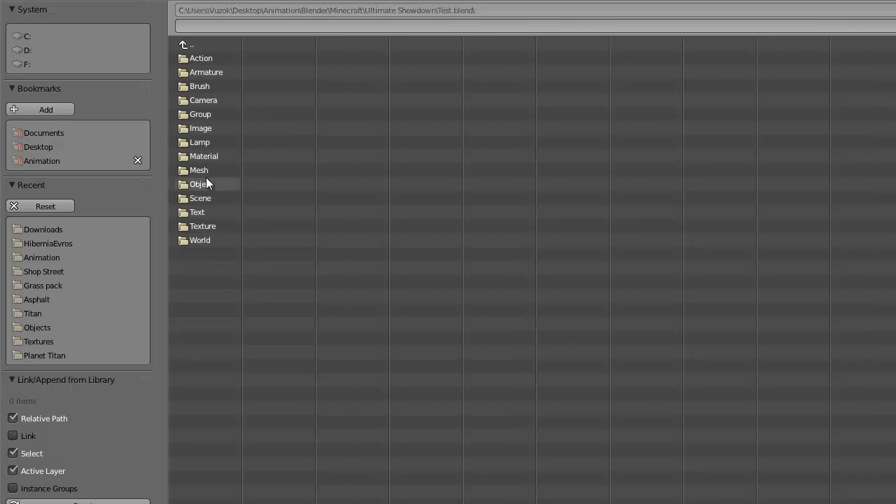
pyautogui.click(205, 182)
pyautogui.moveTo(142, 471); pyautogui.dragTo(268, 50)
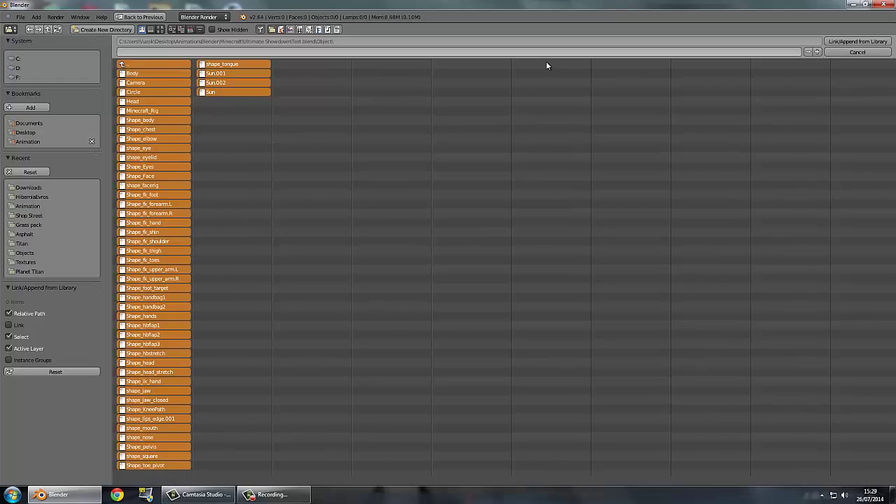
pyautogui.click(840, 43)
# Scale all the appended character rig objects up by a factor of about 2.6
pyautogui.scroll(3, 449, 159)
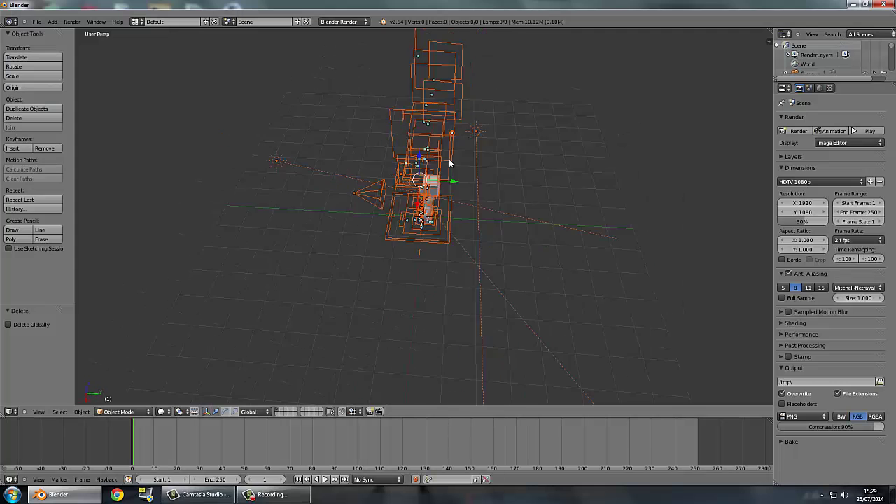
pyautogui.press('s')
pyautogui.click(664, 192)
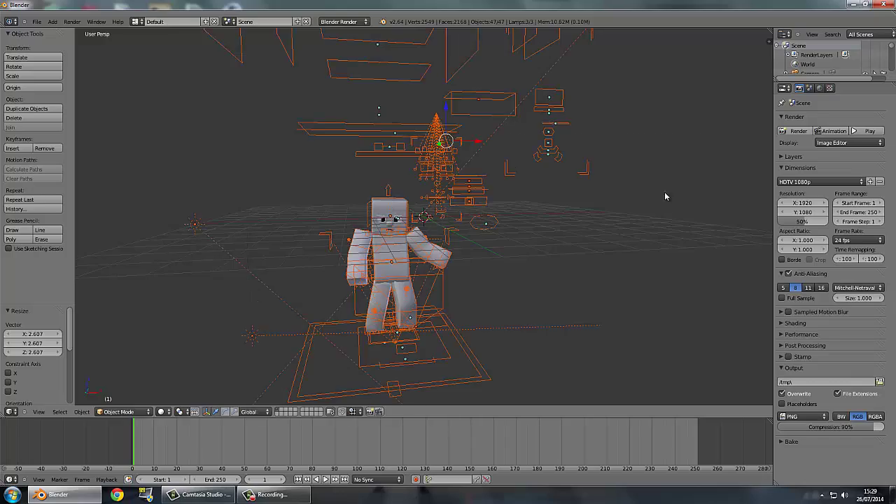
# Move the whole appended rig up by about 5 units so the character stands at the grid's centre
pyautogui.press('g')
pyautogui.click(697, 165)
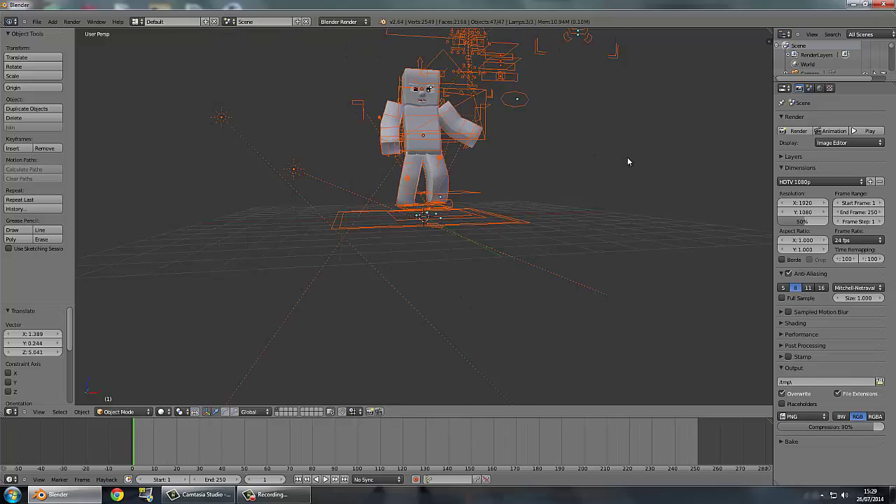
pyautogui.moveTo(628, 157); pyautogui.dragTo(455, 86, button='middle')
pyautogui.press('g')
pyautogui.click(678, 162)
pyautogui.moveTo(430, 208); pyautogui.dragTo(410, 244, button='middle')
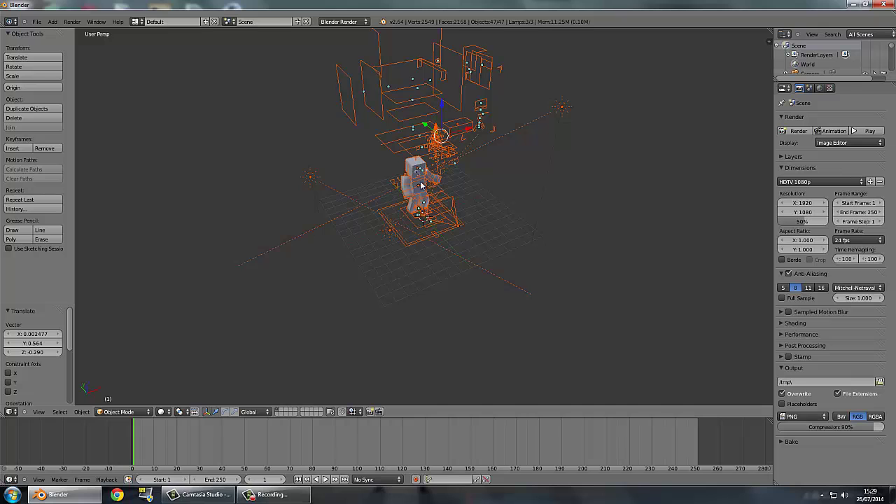
# Select the character's body and open the file browser for replacing its texture image
pyautogui.scroll(5, 421, 186)
pyautogui.rightClick(377, 135)
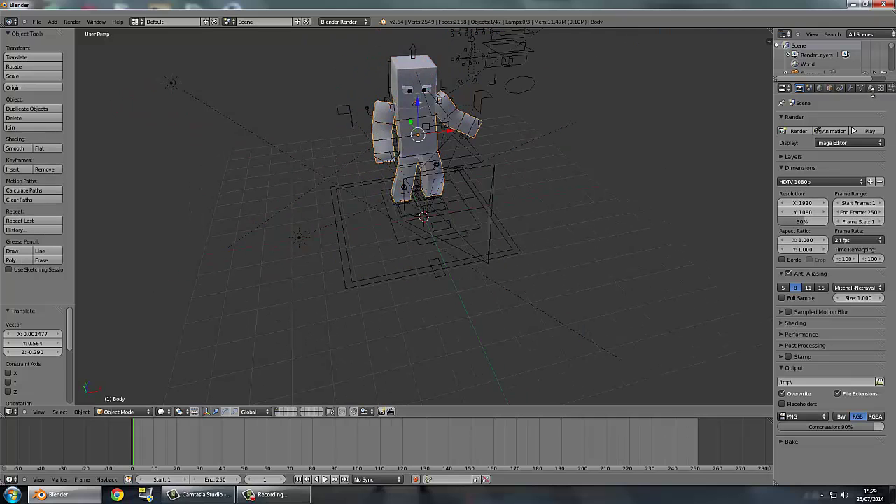
pyautogui.click(881, 88)
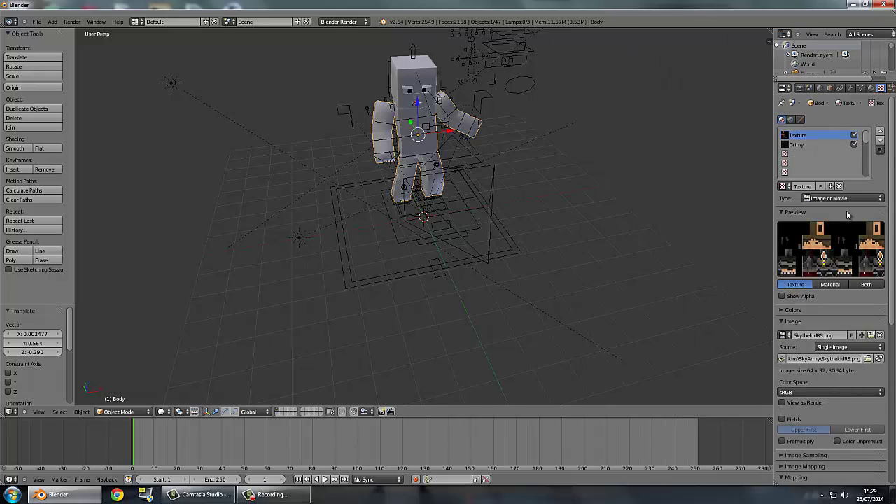
pyautogui.click(871, 336)
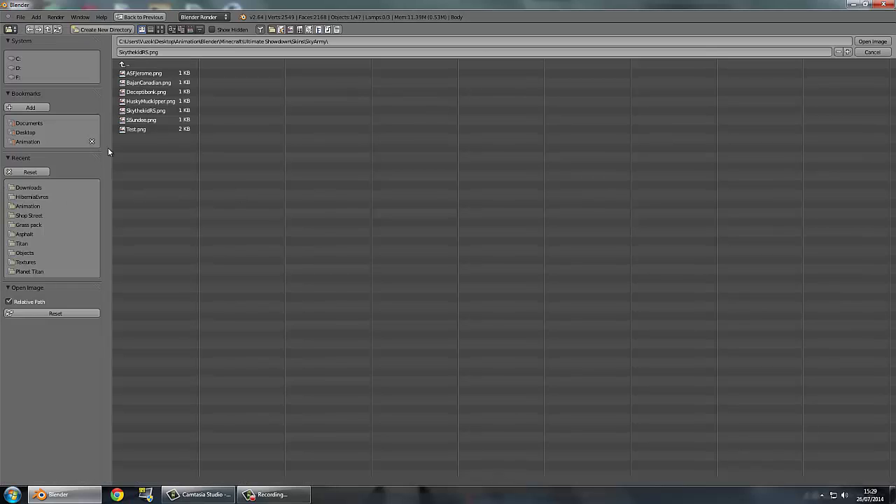
# Load KingOfBlocks.png from the Pictures\Youtube\KingOfBlocks folder as the body's texture image
pyautogui.click(123, 62)
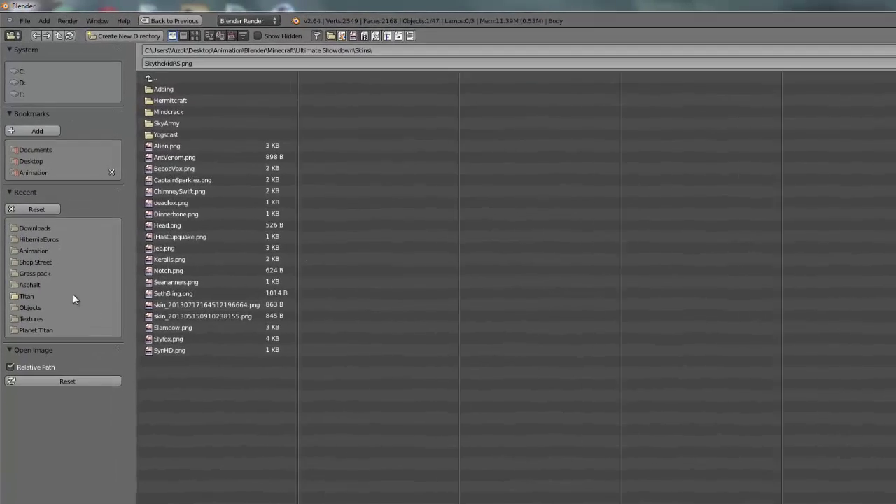
pyautogui.click(35, 161)
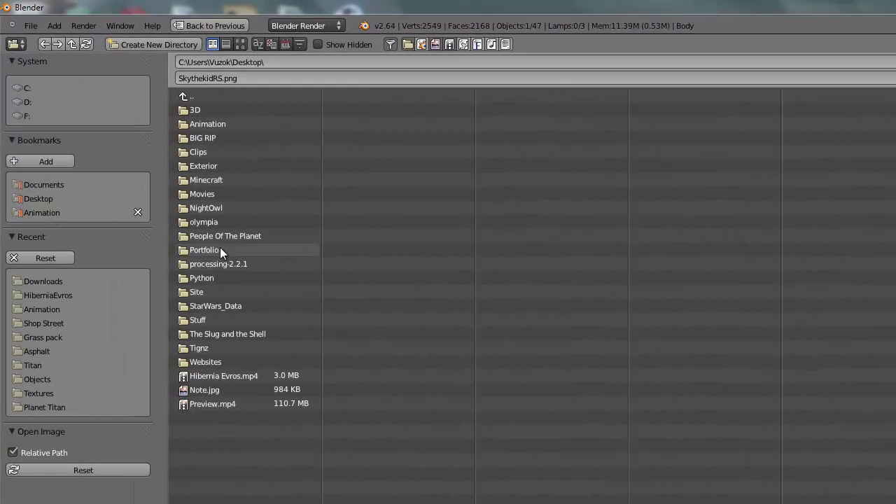
pyautogui.click(196, 100)
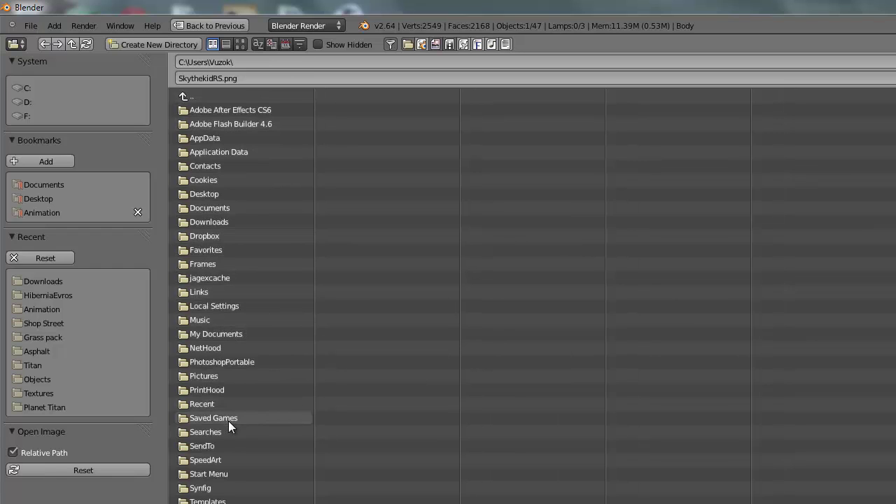
pyautogui.click(212, 208)
pyautogui.click(192, 98)
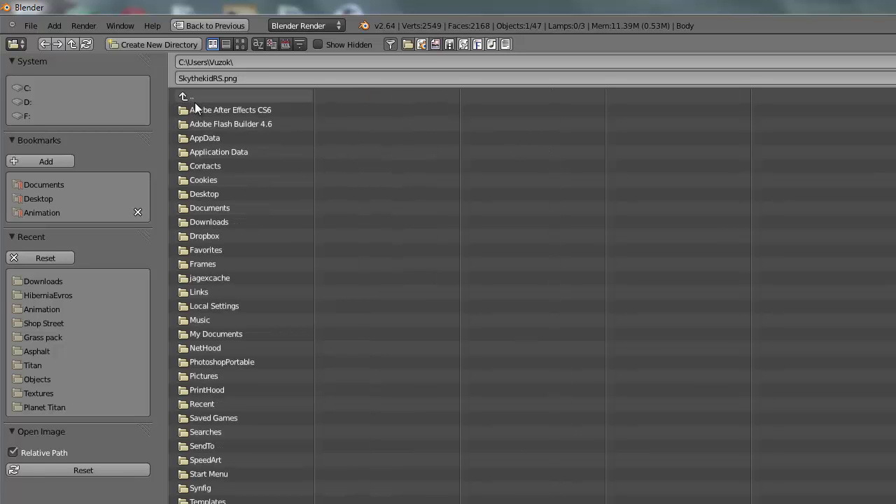
pyautogui.click(192, 96)
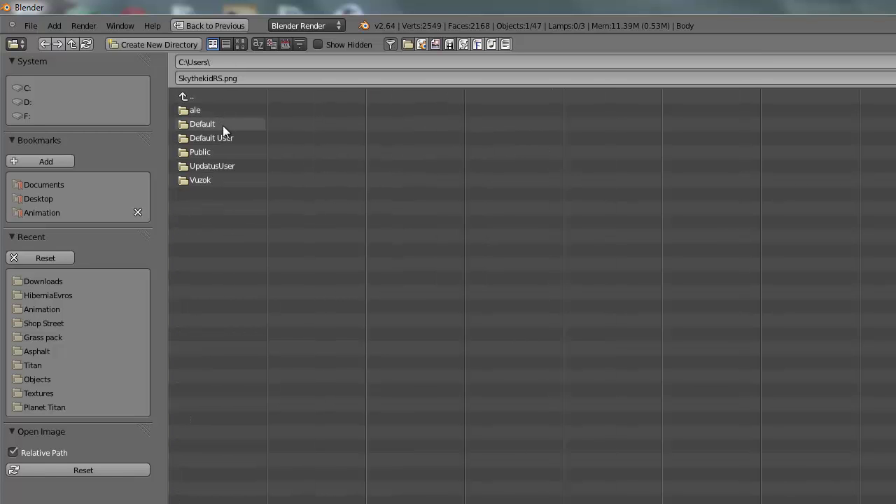
pyautogui.click(205, 180)
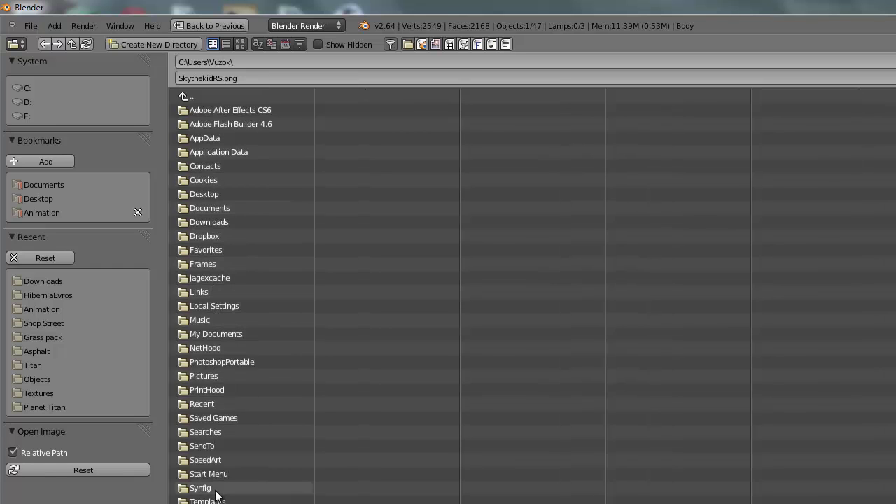
pyautogui.click(219, 377)
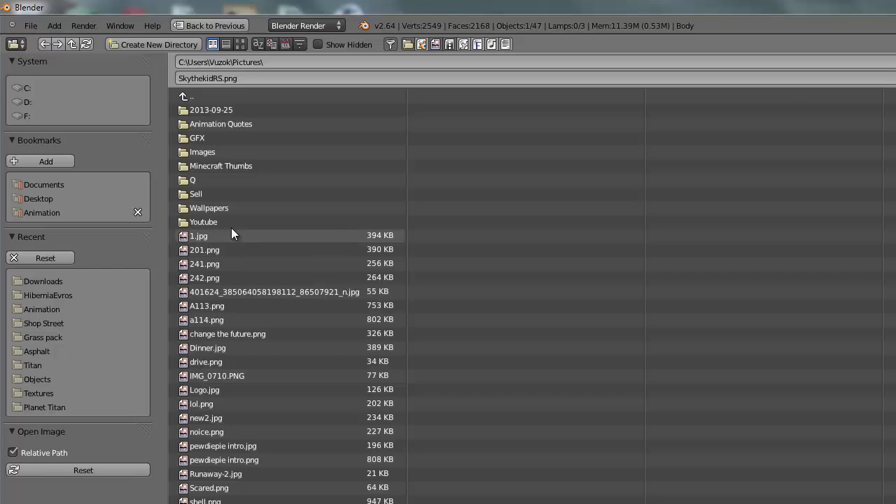
pyautogui.click(213, 222)
pyautogui.click(209, 107)
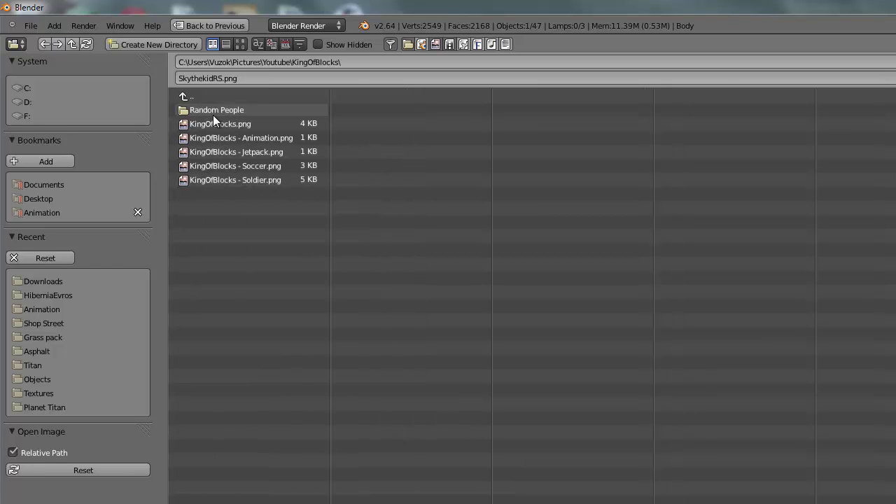
pyautogui.doubleClick(220, 124)
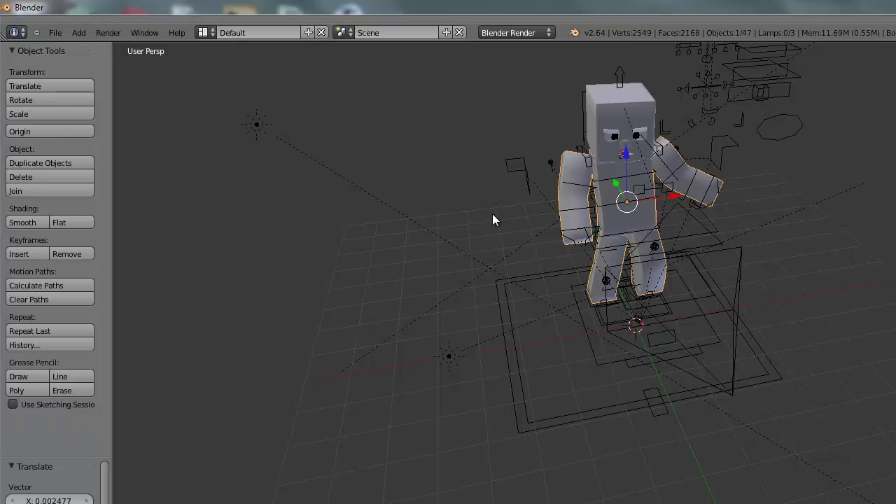
# Render a still image of the textured character, then switch the render result area back to the 3D View
pyautogui.click(112, 32)
pyautogui.click(126, 46)
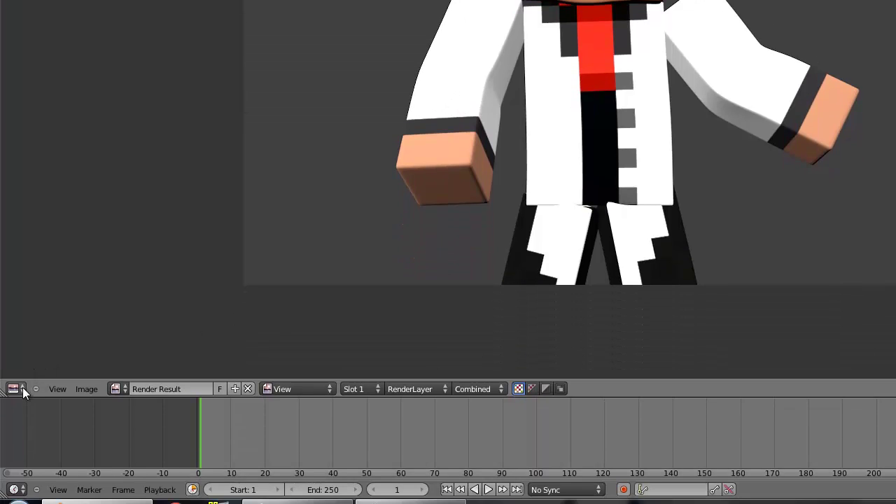
pyautogui.click(22, 388)
pyautogui.click(44, 373)
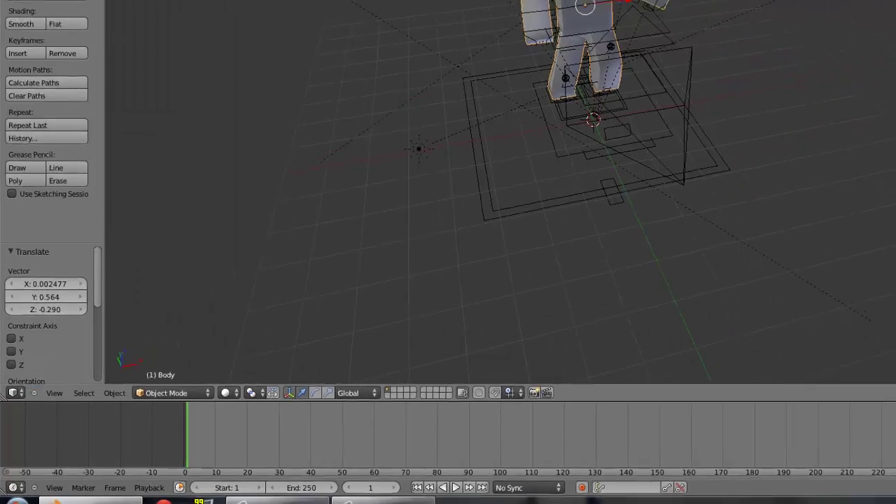
# Select the character's head and frame it from the front to examine the face
pyautogui.rightClick(492, 11)
pyautogui.press('KP_Decimal')
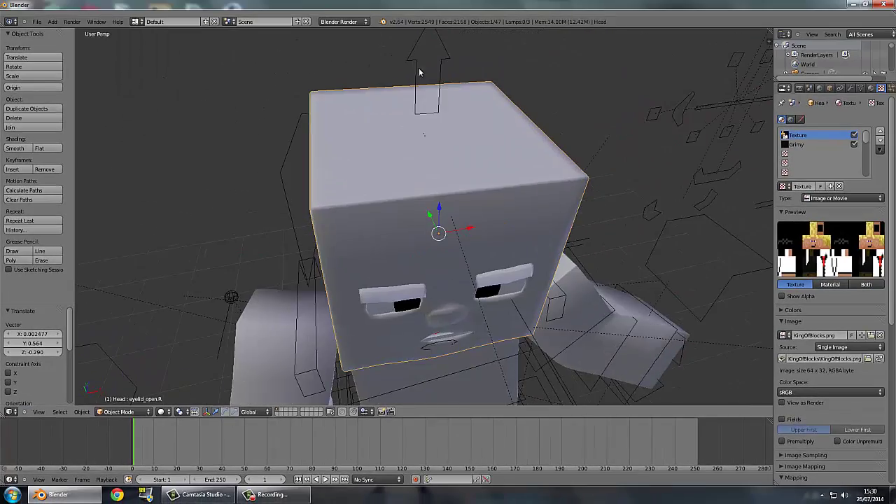
pyautogui.moveTo(420, 72); pyautogui.dragTo(496, 209, button='middle')
pyautogui.scroll(1, 496, 208)
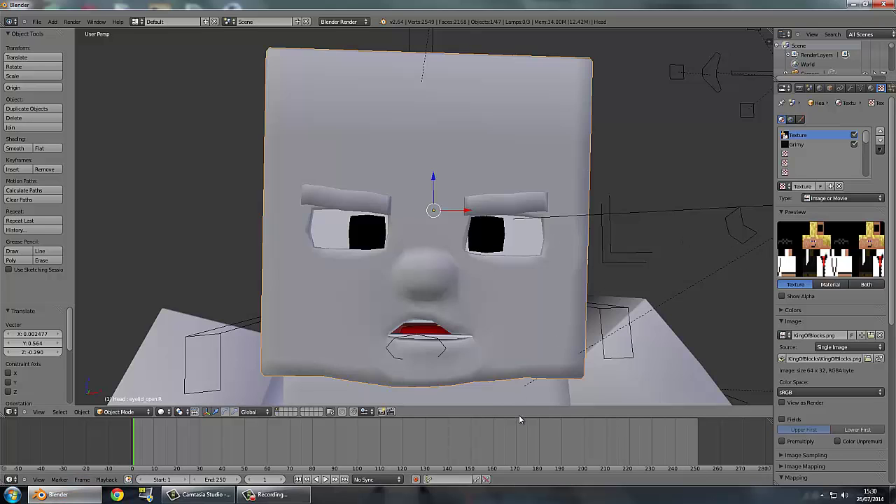
# Select the character's body again and replace its texture image with KingOfBlocks - Animation.png
pyautogui.scroll(-5, 637, 328)
pyautogui.rightClick(567, 319)
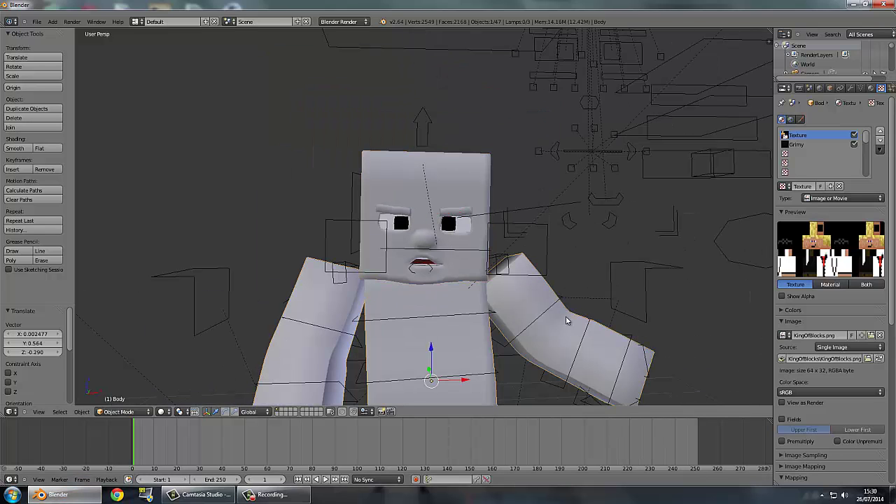
pyautogui.click(871, 336)
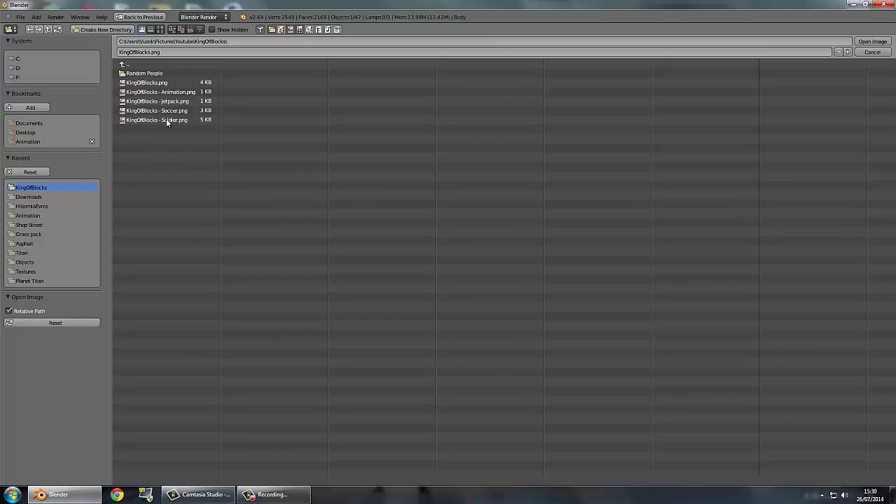
pyautogui.click(186, 91)
pyautogui.doubleClick(185, 91)
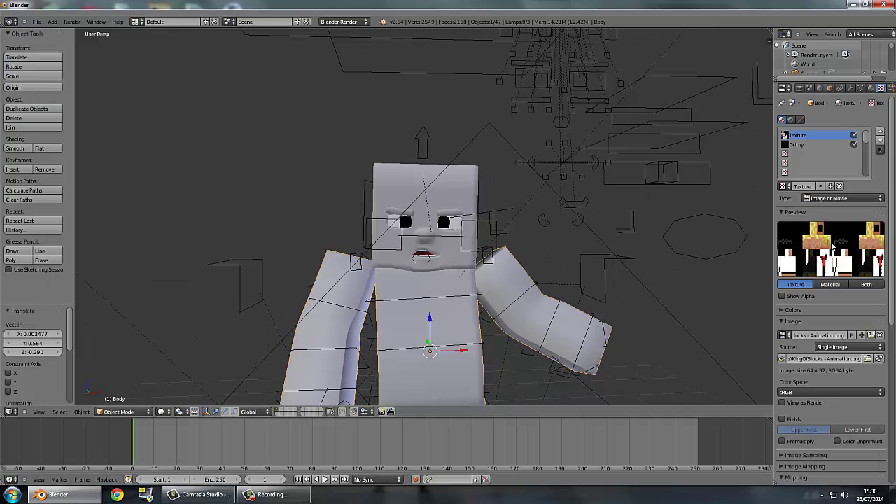
# Render a still image of the character with its new skin, and return the render area to the 3D View
pyautogui.click(72, 22)
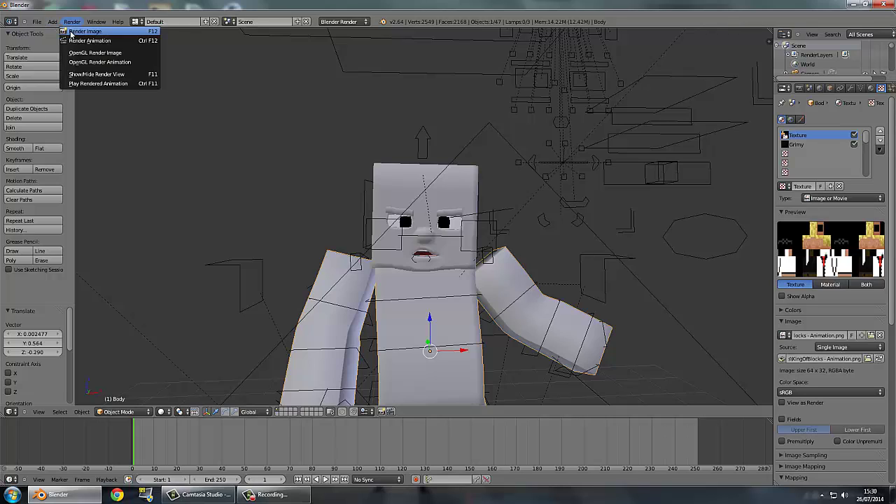
pyautogui.click(87, 35)
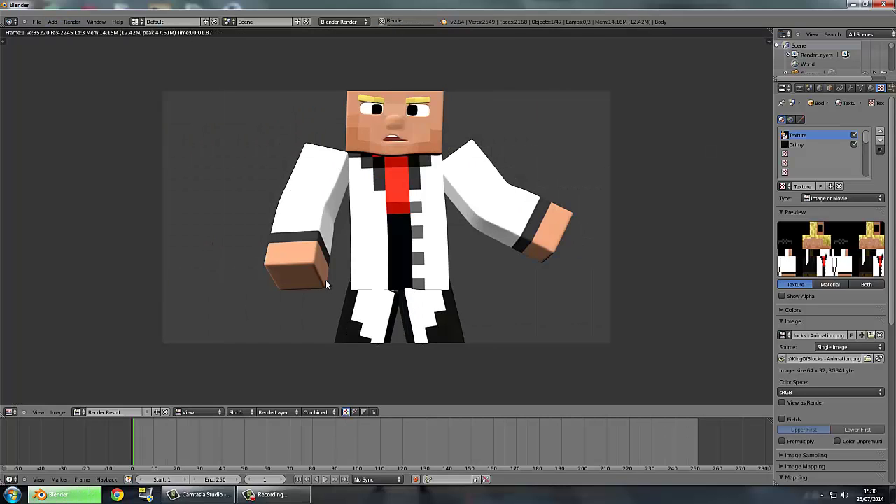
pyautogui.click(9, 413)
pyautogui.click(38, 404)
pyautogui.moveTo(377, 306); pyautogui.dragTo(493, 260, button='middle')
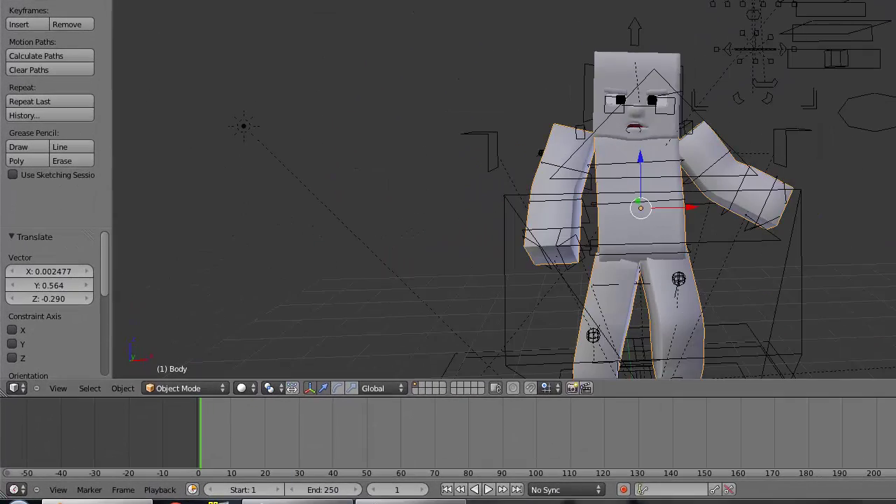
pyautogui.press('super')
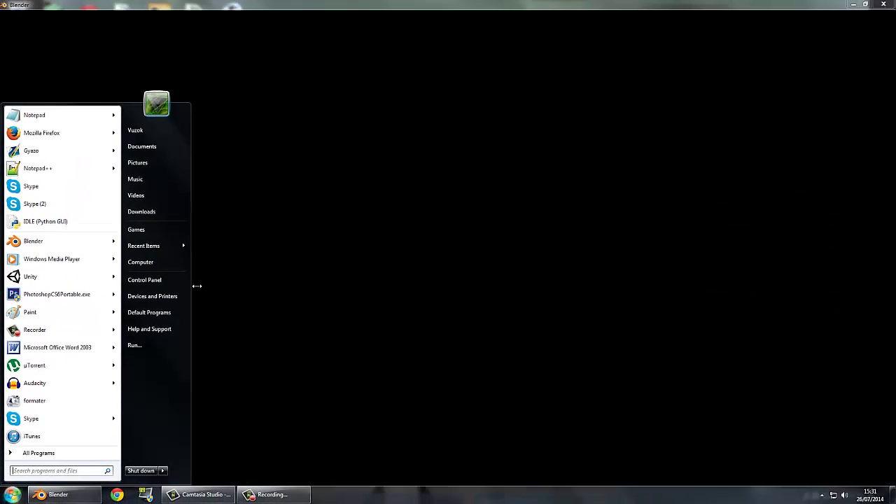
pyautogui.click(197, 286)
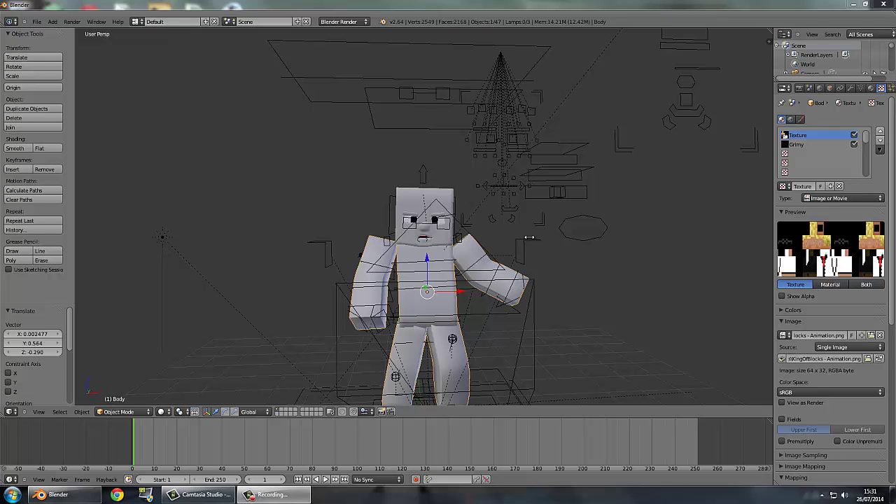
pyautogui.moveTo(530, 237); pyautogui.dragTo(460, 276, button='middle')
pyautogui.scroll(3, 508, 260)
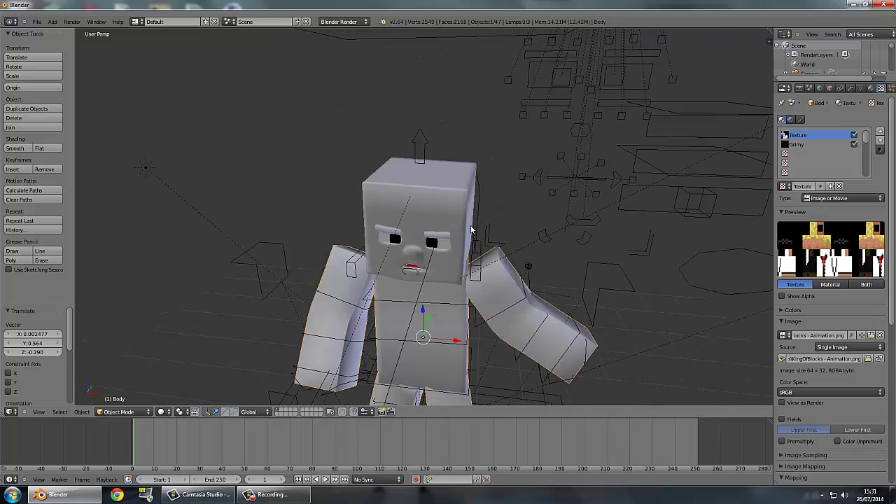
pyautogui.moveTo(471, 229); pyautogui.dragTo(506, 238, button='middle')
pyautogui.moveTo(460, 300); pyautogui.dragTo(509, 272, button='middle')
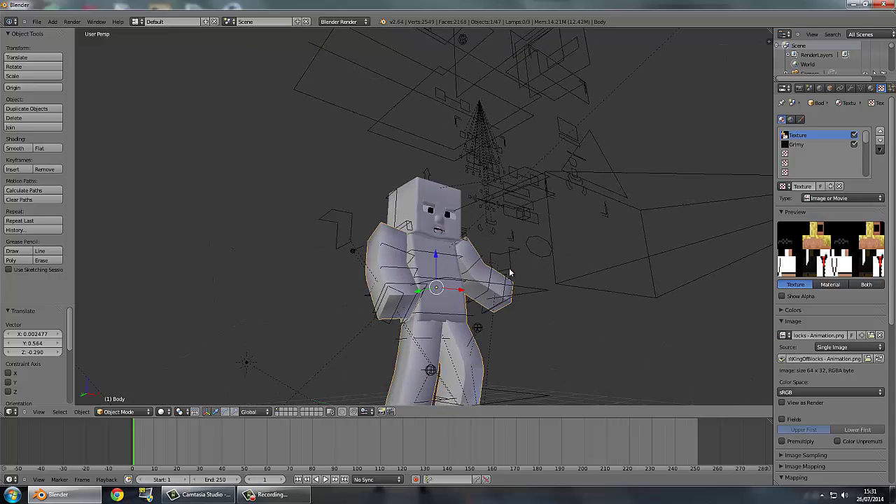
pyautogui.moveTo(430, 278); pyautogui.dragTo(425, 244, button='middle')
# Select the character's Minecraft_Rig armature and switch it from Object Mode to Pose Mode
pyautogui.rightClick(382, 271)
pyautogui.rightClick(376, 267)
pyautogui.scroll(5, 423, 273)
pyautogui.scroll(-4, 423, 273)
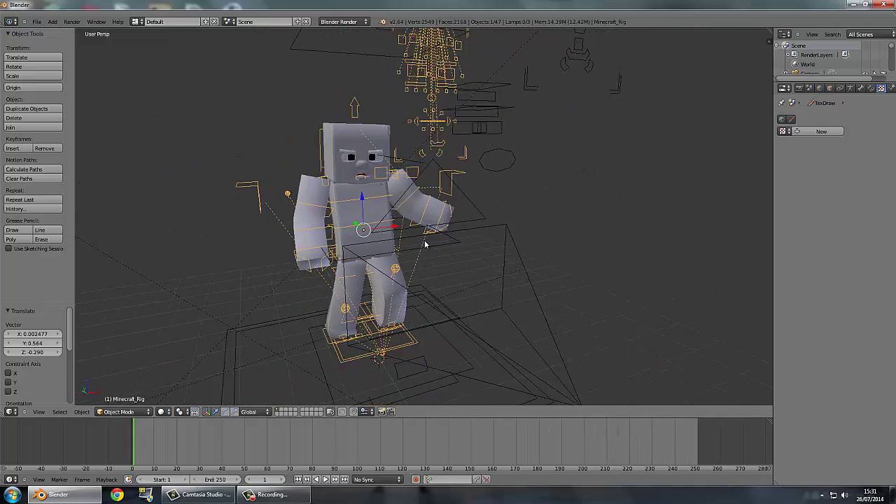
pyautogui.scroll(-3, 424, 243)
pyautogui.scroll(5, 438, 244)
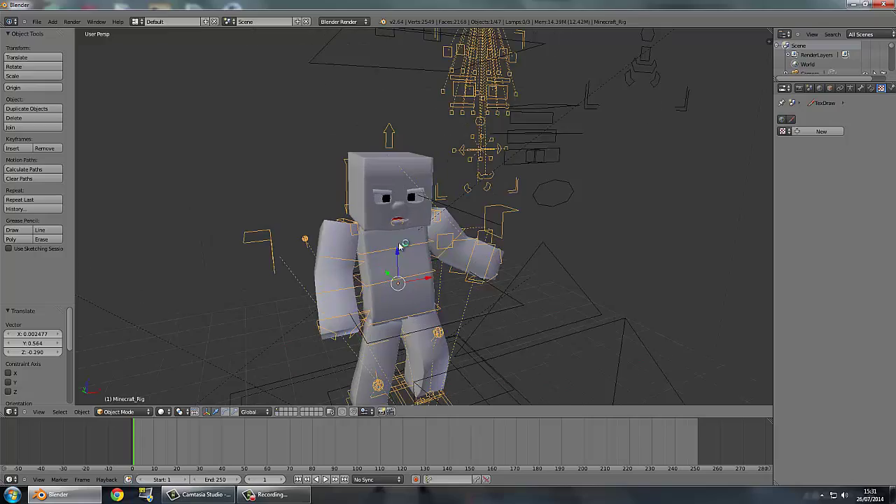
pyautogui.moveTo(439, 244); pyautogui.dragTo(392, 248, button='middle')
pyautogui.rightClick(329, 177)
pyautogui.rightClick(329, 177)
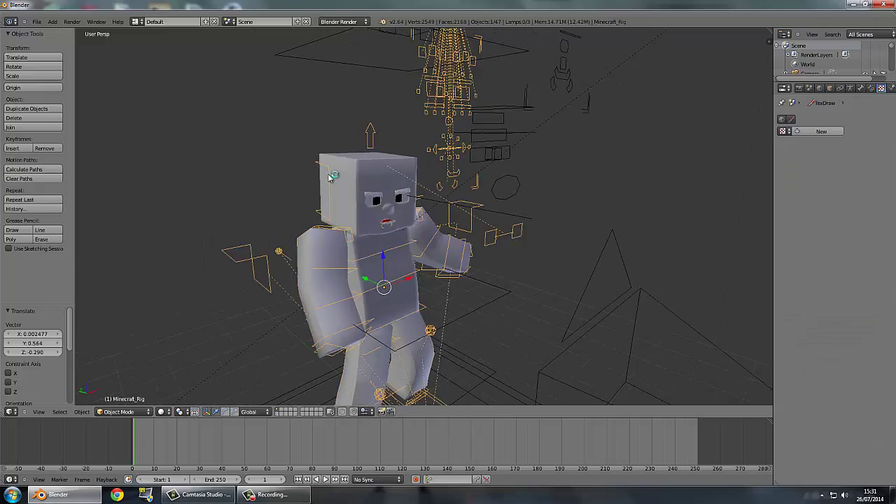
pyautogui.moveTo(330, 176); pyautogui.dragTo(456, 289, button='middle')
pyautogui.moveTo(461, 226); pyautogui.dragTo(484, 298, button='middle')
pyautogui.scroll(6, 291, 251)
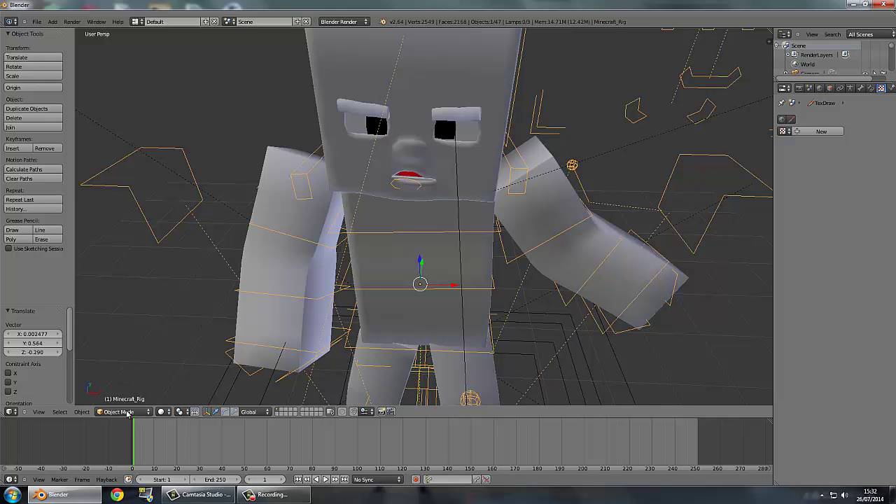
pyautogui.click(121, 411)
pyautogui.click(116, 377)
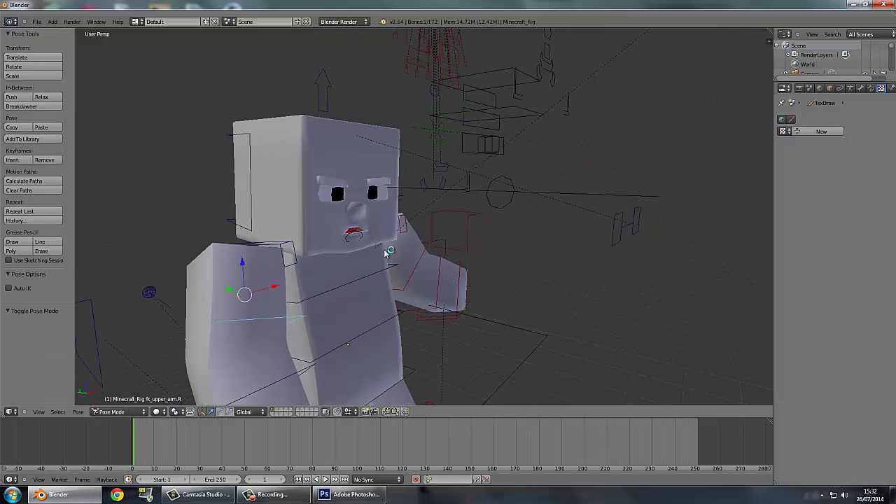
# Select the right upper arm bone and rotate it to swing the arm forward, viewed from the character's side
pyautogui.scroll(-4, 384, 254)
pyautogui.moveTo(384, 254); pyautogui.dragTo(368, 274, button='middle')
pyautogui.scroll(3, 431, 266)
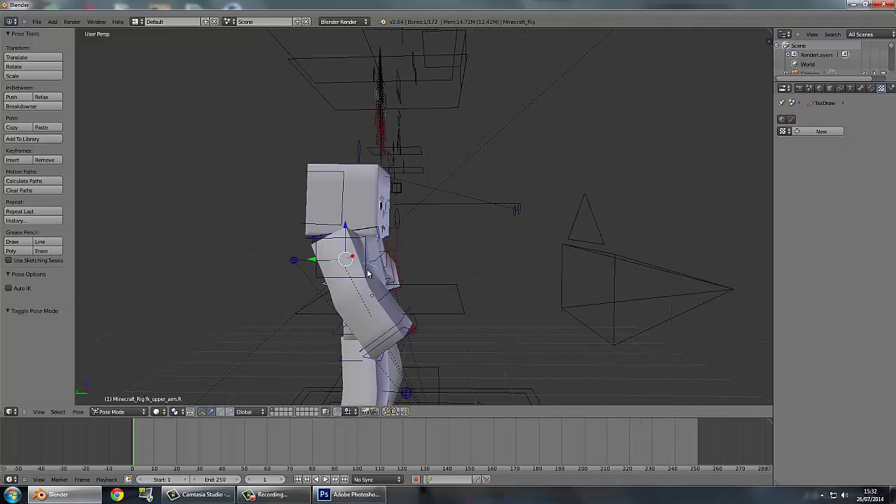
pyautogui.rightClick(375, 270)
pyautogui.rightClick(372, 268)
pyautogui.press('r')
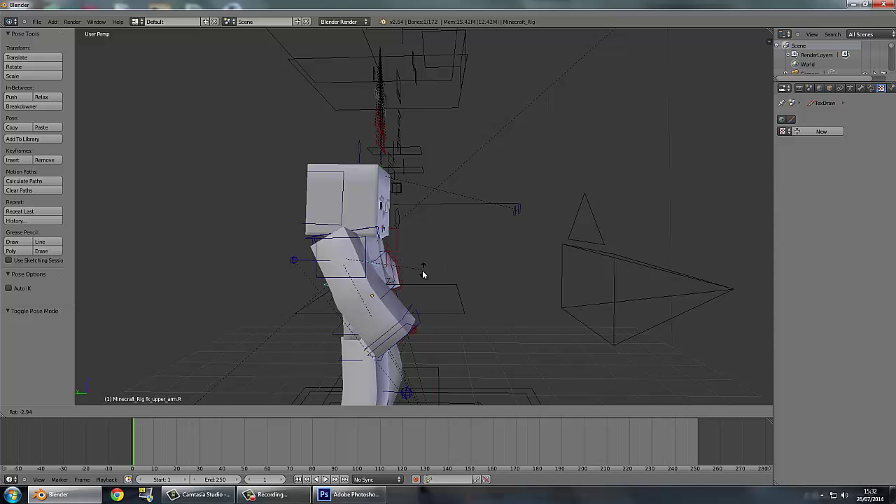
pyautogui.click(422, 273)
pyautogui.moveTo(422, 274); pyautogui.dragTo(449, 279, button='middle')
pyautogui.press('r')
pyautogui.click(360, 305)
# Rotate the right arm's bones further to bend the arm and bring the fist up in front of the chest
pyautogui.scroll(4, 450, 279)
pyautogui.moveTo(358, 347); pyautogui.dragTo(400, 275, button='middle')
pyautogui.moveTo(151, 176); pyautogui.dragTo(302, 376, button='middle')
pyautogui.moveTo(237, 310); pyautogui.dragTo(228, 291, button='middle')
pyautogui.press('r')
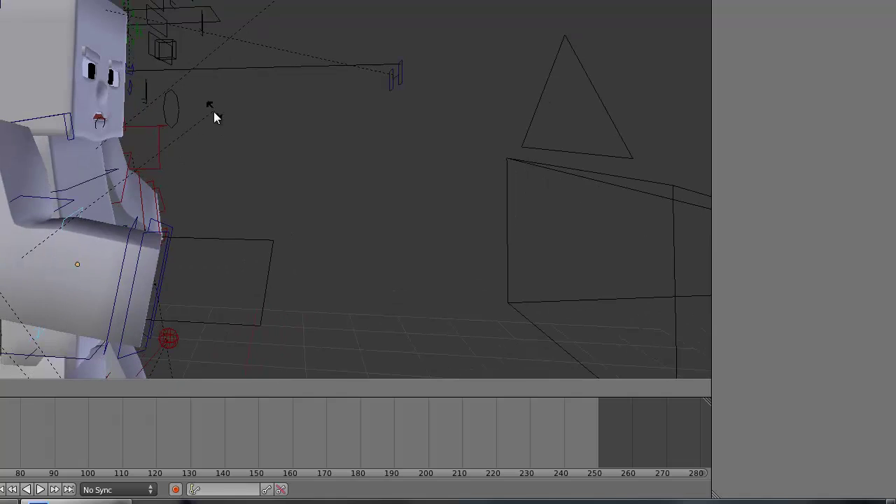
pyautogui.click(214, 111)
pyautogui.rightClick(19, 205)
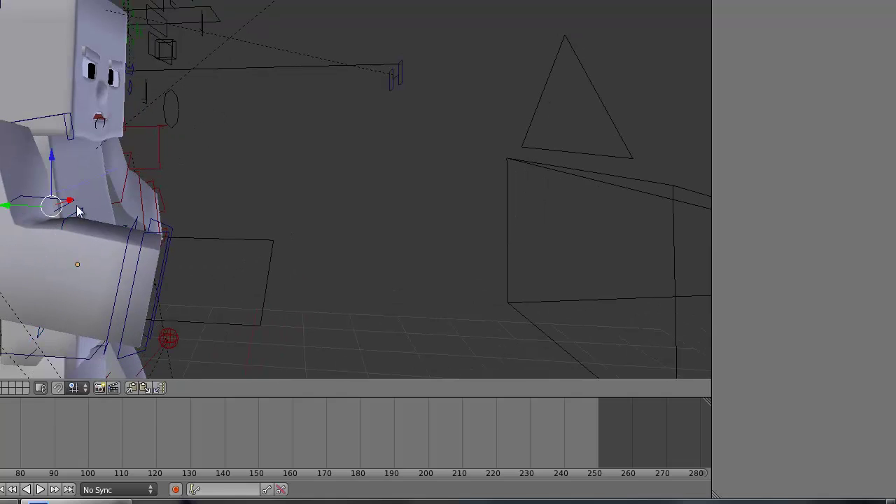
pyautogui.press('r')
pyautogui.click(200, 144)
pyautogui.moveTo(200, 144); pyautogui.dragTo(60, 131, button='middle')
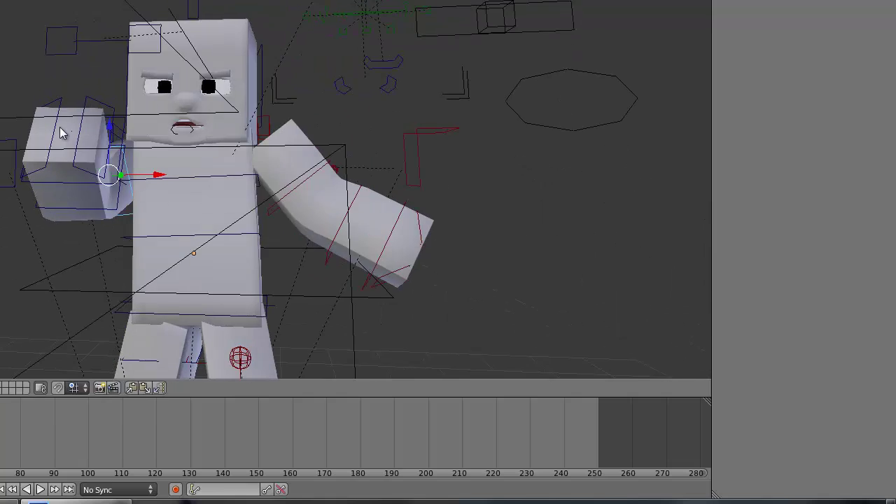
pyautogui.press('r')
pyautogui.click(104, 287)
# Rotate the left upper arm and forearm bones upward to raise the left hand beside the head
pyautogui.moveTo(104, 288); pyautogui.dragTo(320, 180, button='middle')
pyautogui.rightClick(348, 168)
pyautogui.moveTo(378, 165); pyautogui.dragTo(469, 98, button='middle')
pyautogui.press('r')
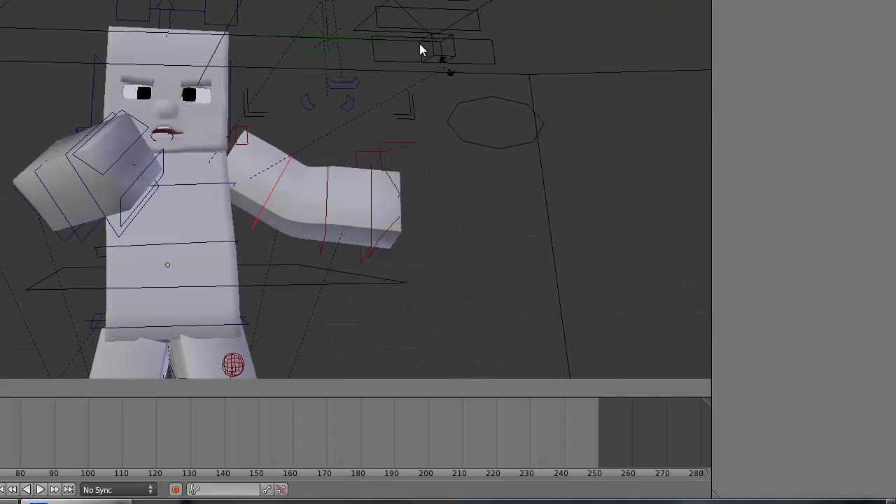
pyautogui.click(420, 50)
pyautogui.press('r')
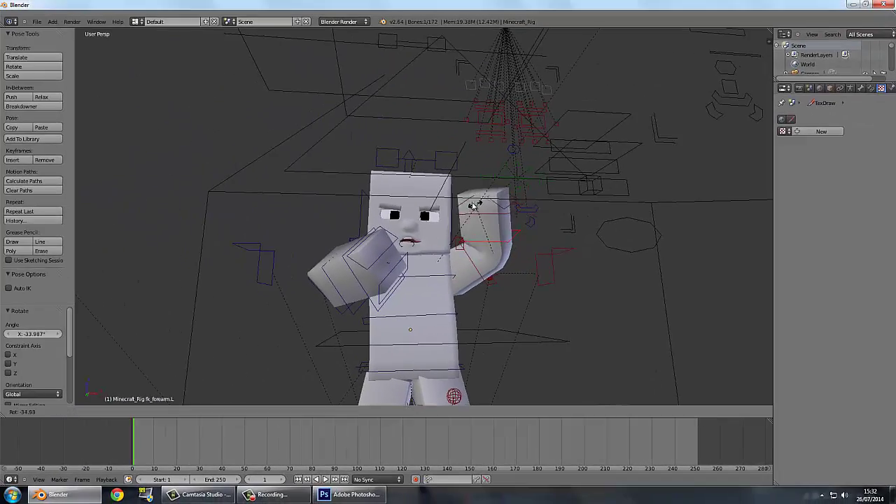
pyautogui.click(526, 242)
# Look through the camera, select it and reposition it to fit nearly the whole posed character in the frame
pyautogui.moveTo(525, 242); pyautogui.dragTo(523, 281, button='middle')
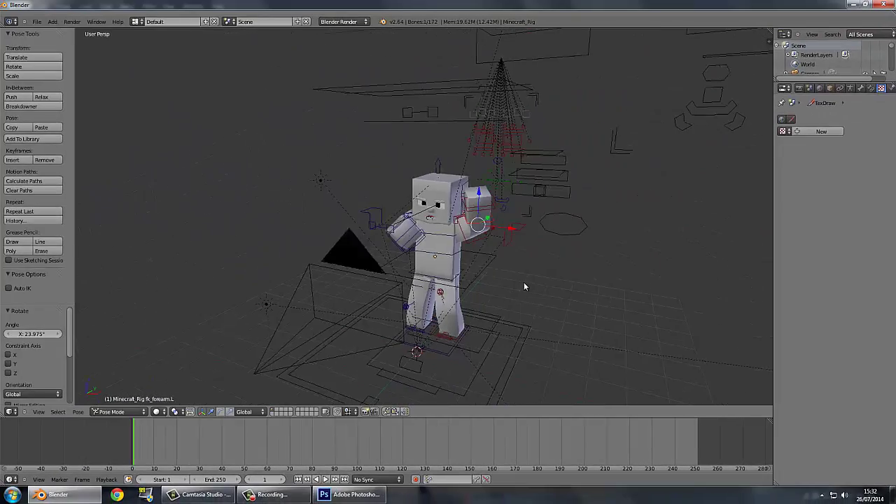
pyautogui.press('KP_0')
pyautogui.rightClick(602, 280)
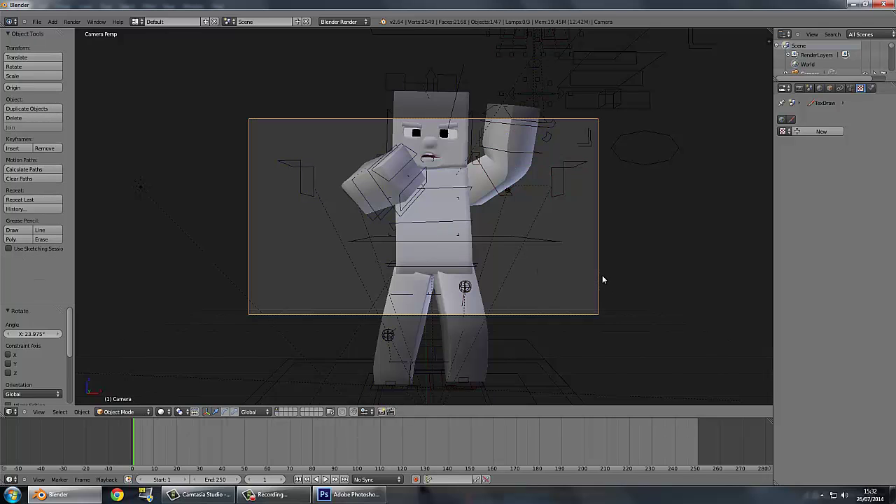
pyautogui.scroll(-10, 602, 276)
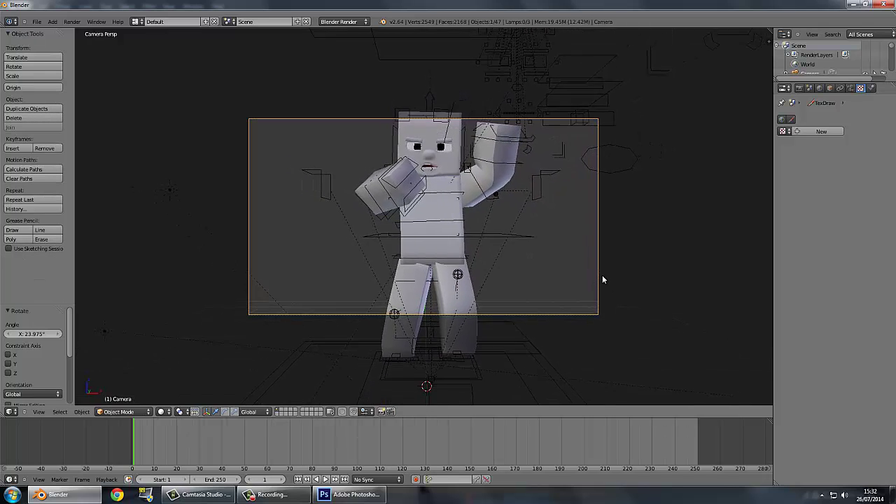
pyautogui.press('g')
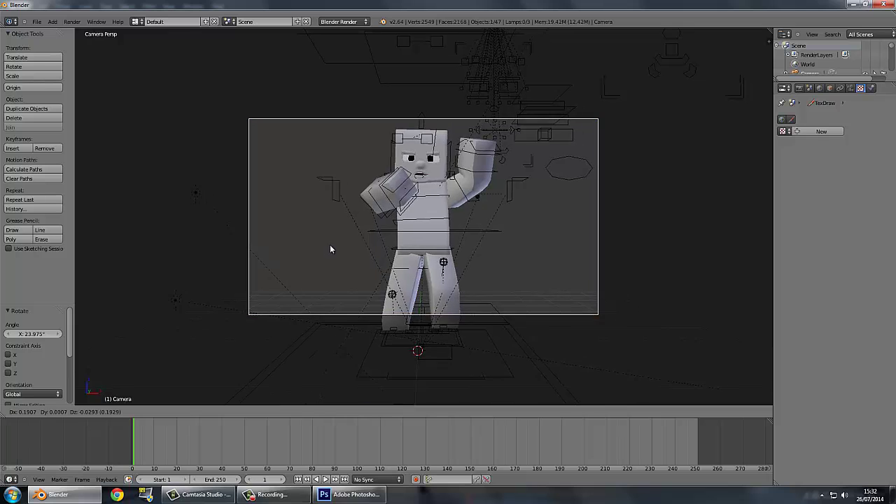
pyautogui.click(392, 221)
pyautogui.press('KP_0')
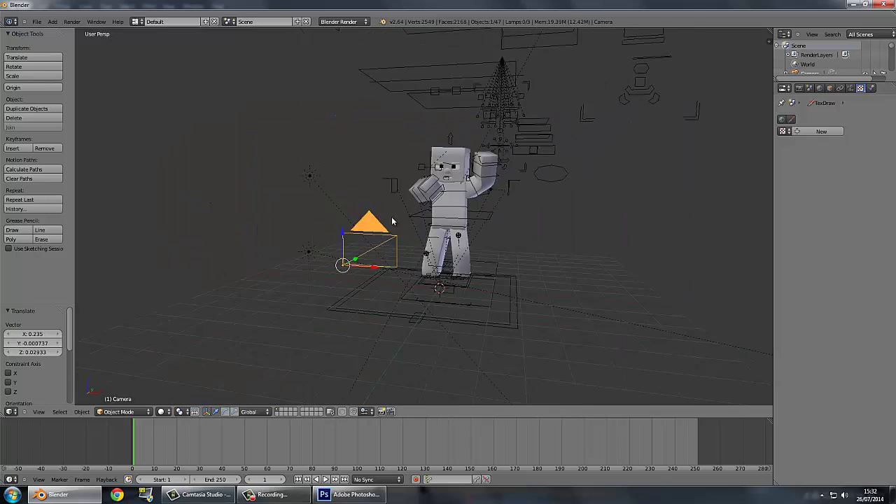
# Lower the rig's pelvis bone to bend the legs, and move both foot controls inward beneath the body
pyautogui.rightClick(560, 183)
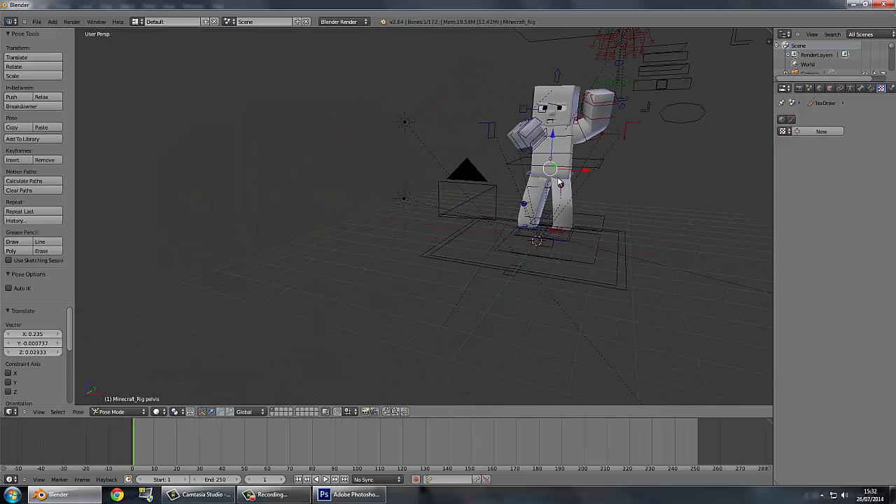
pyautogui.press('KP_0')
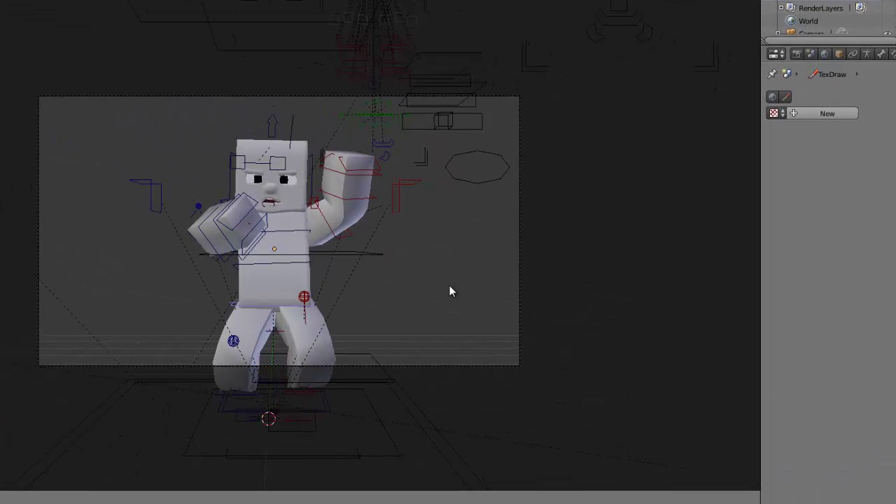
pyautogui.rightClick(280, 397)
pyautogui.rightClick(278, 397)
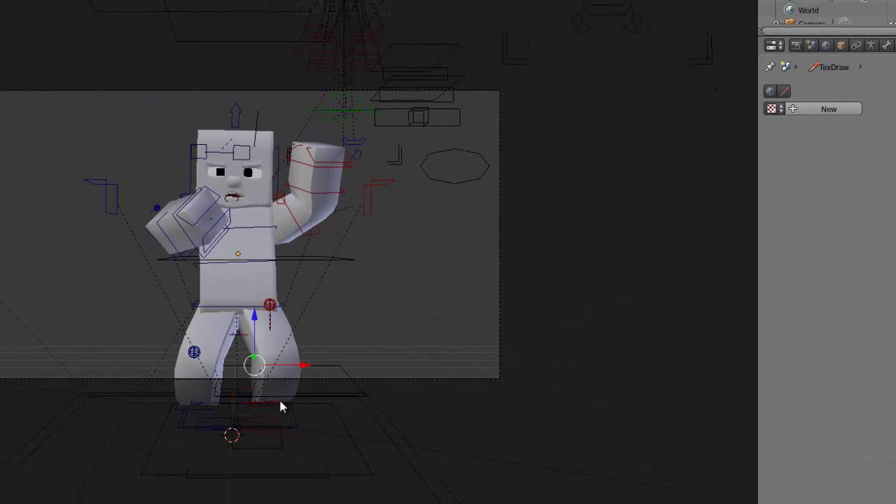
pyautogui.rightClick(278, 408)
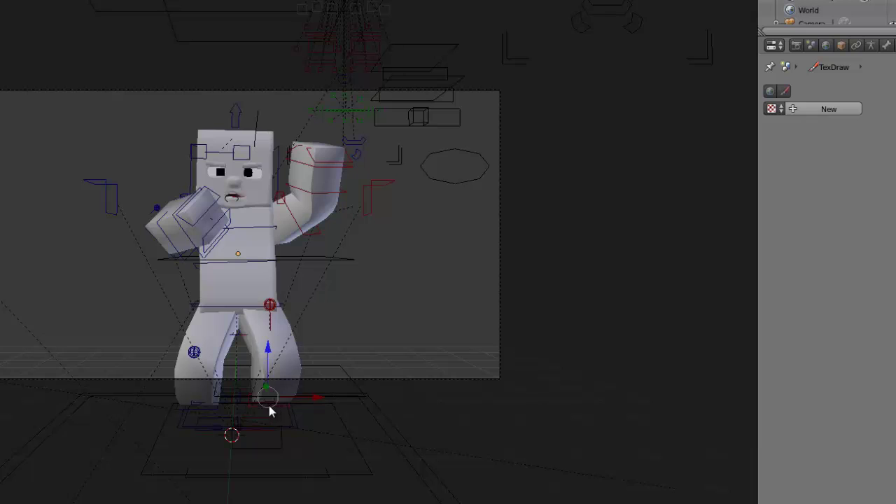
pyautogui.press('g')
pyautogui.rightClick(212, 410)
pyautogui.press('g')
pyautogui.click(229, 413)
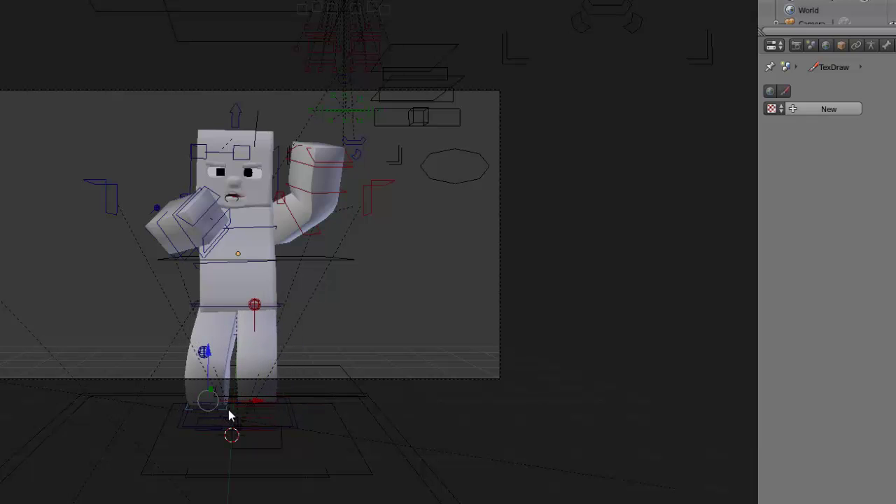
# Move the left and right knee controls outward to spread the character's bent knees apart
pyautogui.click(308, 360)
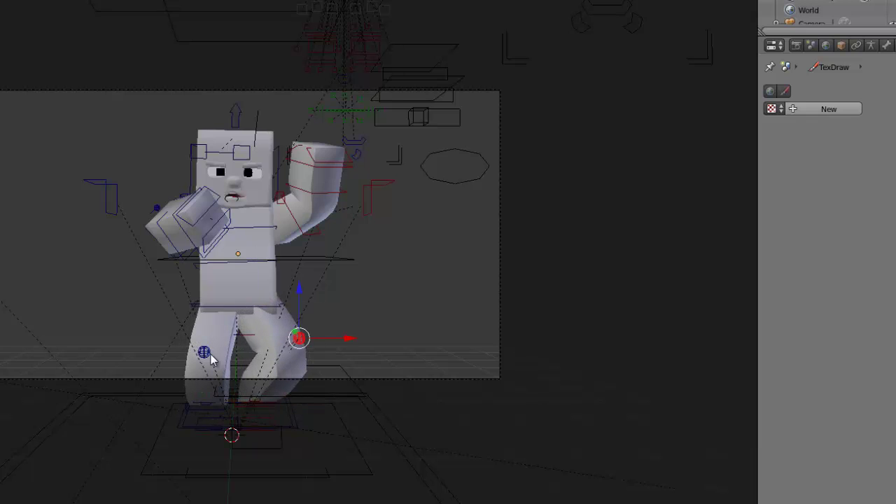
pyautogui.rightClick(206, 355)
pyautogui.press('g')
pyautogui.click(185, 353)
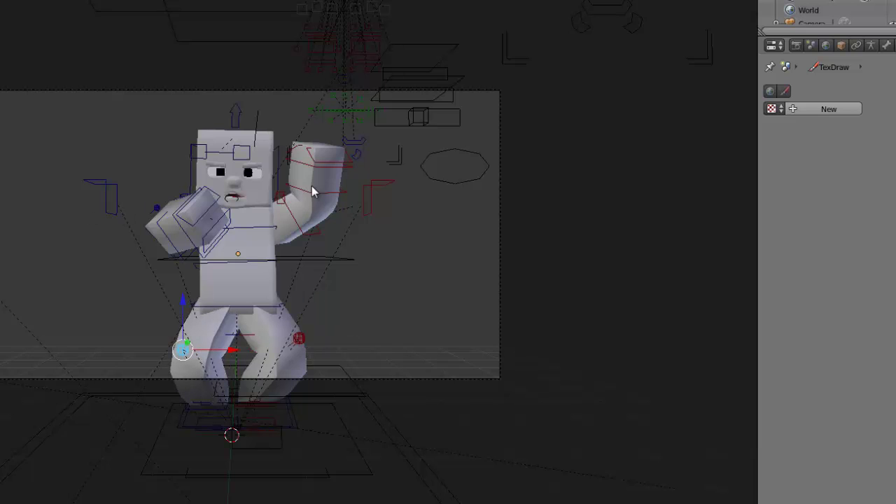
# Leave the camera view, frame the facial controls above the character's head and adjust the green mouth controls
pyautogui.moveTo(313, 191); pyautogui.dragTo(497, 163, button='middle')
pyautogui.moveTo(488, 45); pyautogui.dragTo(356, 138, button='middle')
pyautogui.rightClick(336, 138)
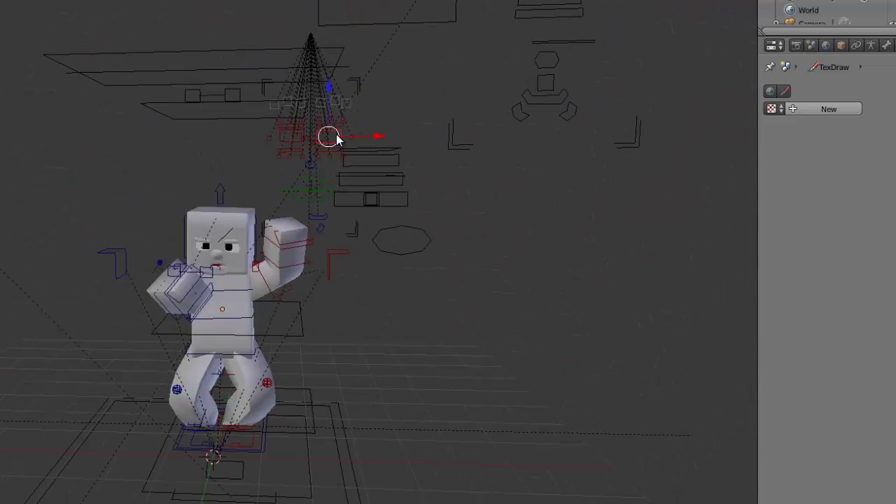
pyautogui.press('KP_Decimal')
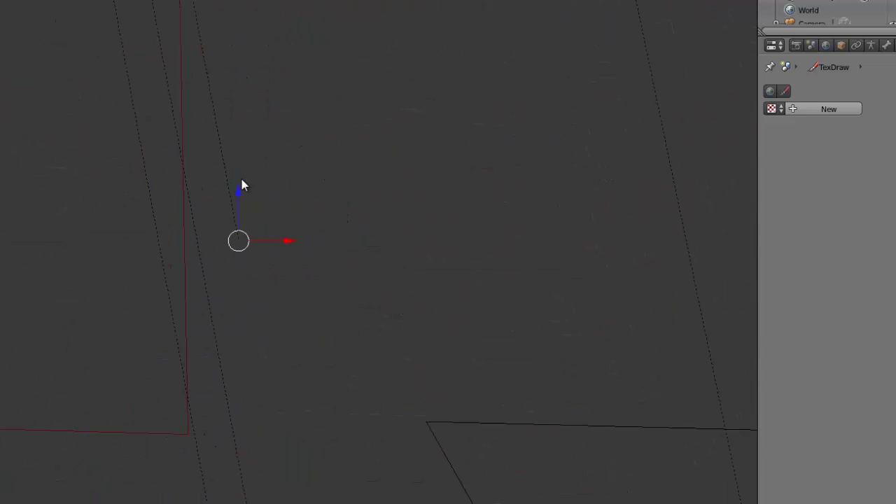
pyautogui.scroll(-10, 242, 186)
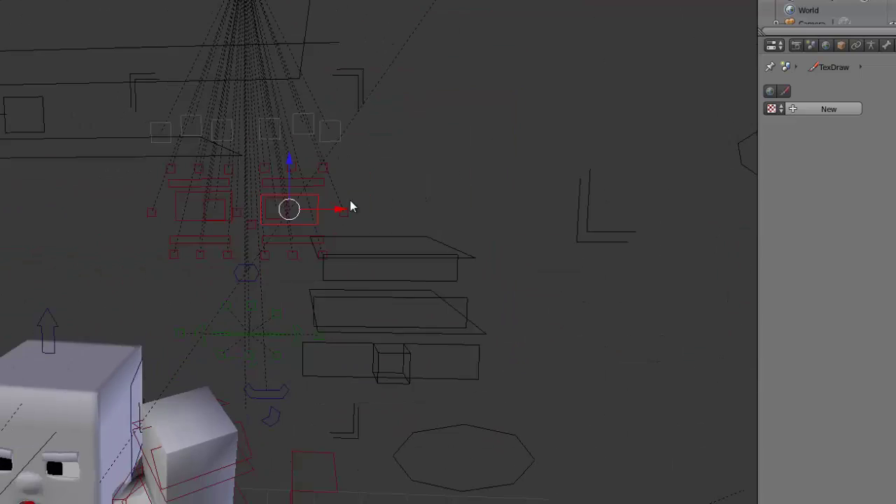
pyautogui.keyDown('shift'); pyautogui.moveTo(350, 200); pyautogui.dragTo(407, 146, button='middle'); pyautogui.keyUp('shift')
pyautogui.scroll(-1, 413, 140)
pyautogui.rightClick(399, 211)
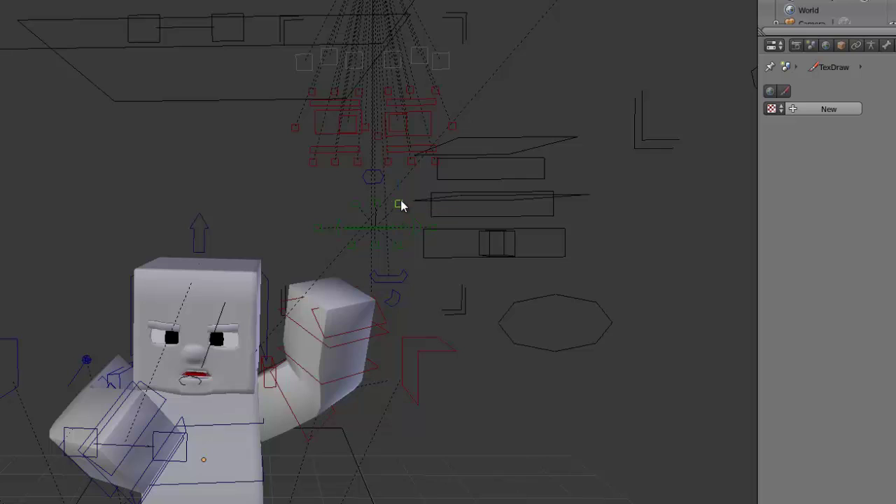
pyautogui.moveTo(399, 207); pyautogui.dragTo(418, 205)
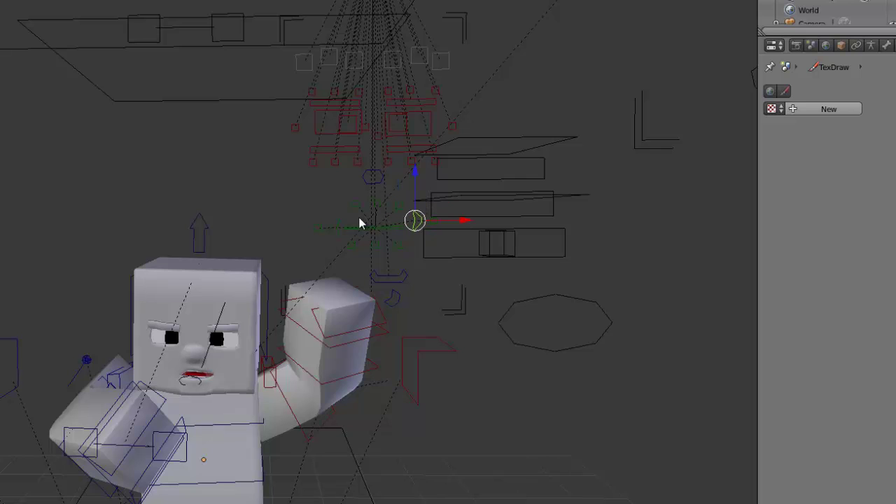
# Try moving the mouth, left eye and left top eyelid controls of the facial rig, undoing the last eyelid move
pyautogui.moveTo(333, 224); pyautogui.dragTo(376, 221, button='right')
pyautogui.rightClick(402, 126)
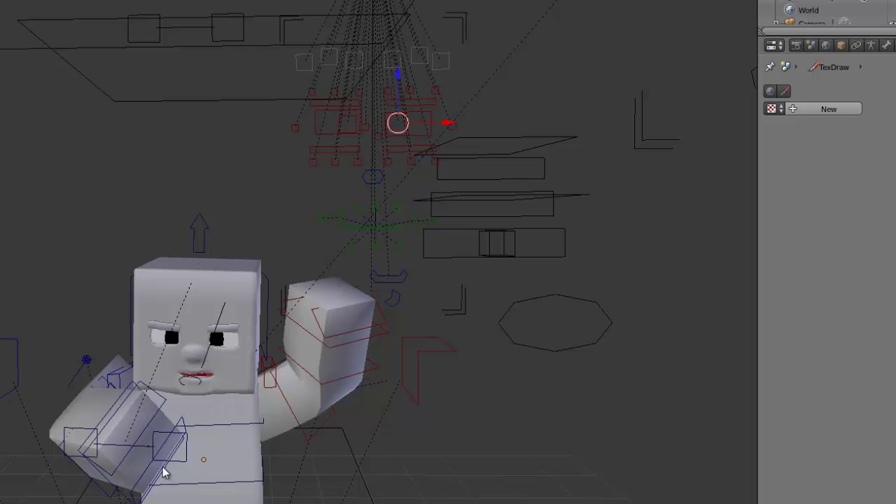
pyautogui.moveTo(187, 450); pyautogui.dragTo(189, 401, button='right')
pyautogui.moveTo(405, 107); pyautogui.dragTo(425, 129, button='right')
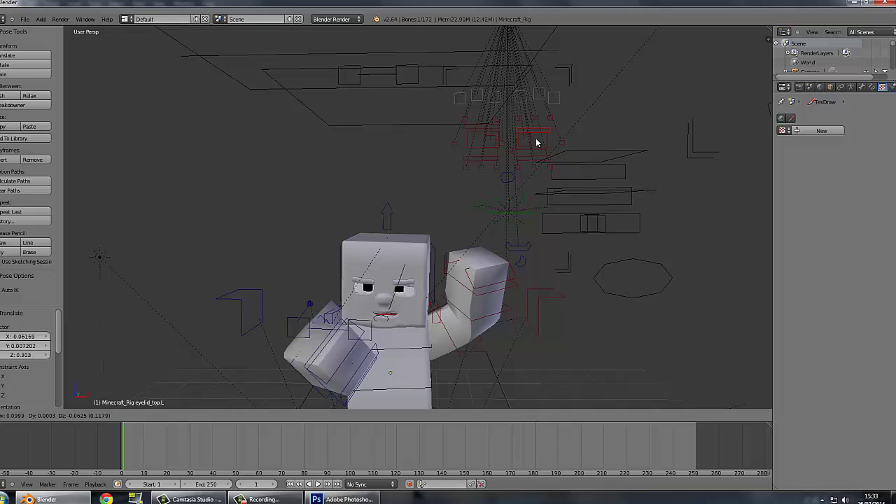
pyautogui.moveTo(536, 143); pyautogui.dragTo(532, 144, button='right')
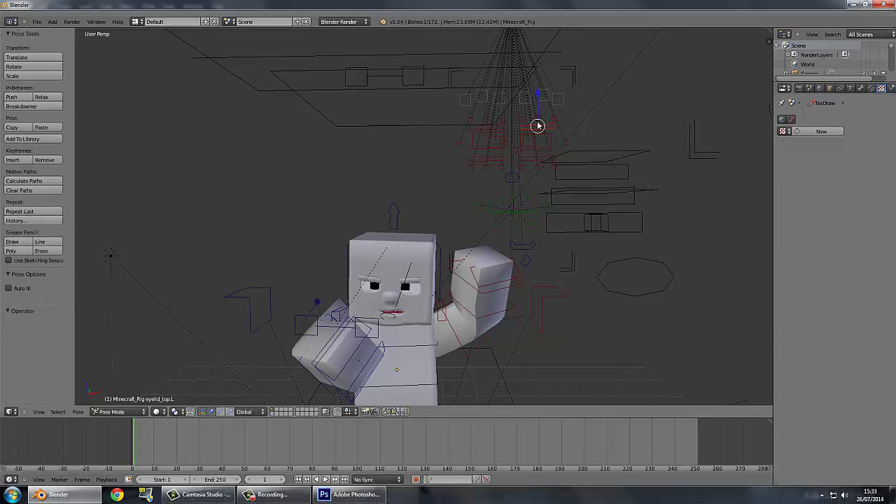
pyautogui.moveTo(534, 108); pyautogui.dragTo(536, 100, button='right')
pyautogui.hotkey('ctrl', 'z')
# Try out the nose, mouth and right eyelid-corner controls of the facial rig, undoing each change
pyautogui.moveTo(516, 177)
pyautogui.mouseDown(button='right')
pyautogui.moveTo(517, 189)
pyautogui.moveTo(532, 182)
pyautogui.mouseUp(button='right')
pyautogui.hotkey('ctrl', 'z')
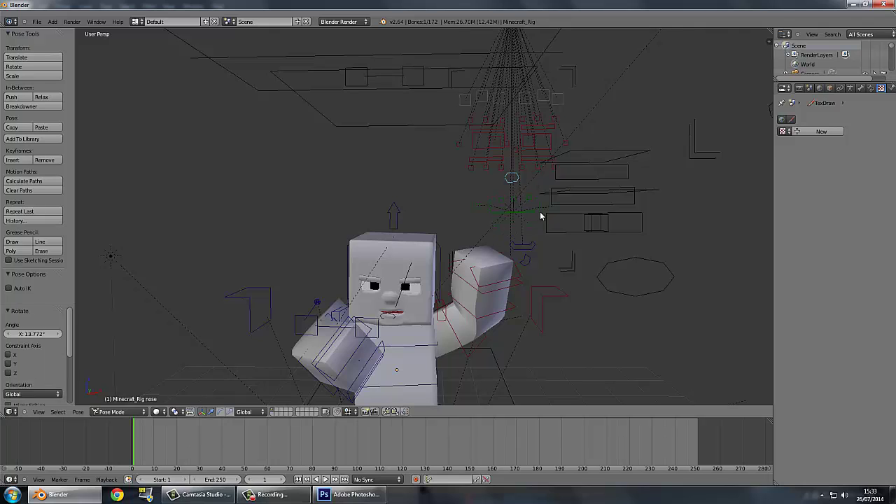
pyautogui.moveTo(514, 212); pyautogui.dragTo(520, 193, button='right')
pyautogui.hotkey('ctrl', 'z')
pyautogui.moveTo(511, 144); pyautogui.dragTo(528, 144, button='right')
pyautogui.hotkey('ctrl', 'z')
# Render a still image of the posed character
pyautogui.scroll(-1, 493, 179)
pyautogui.scroll(-4, 493, 179)
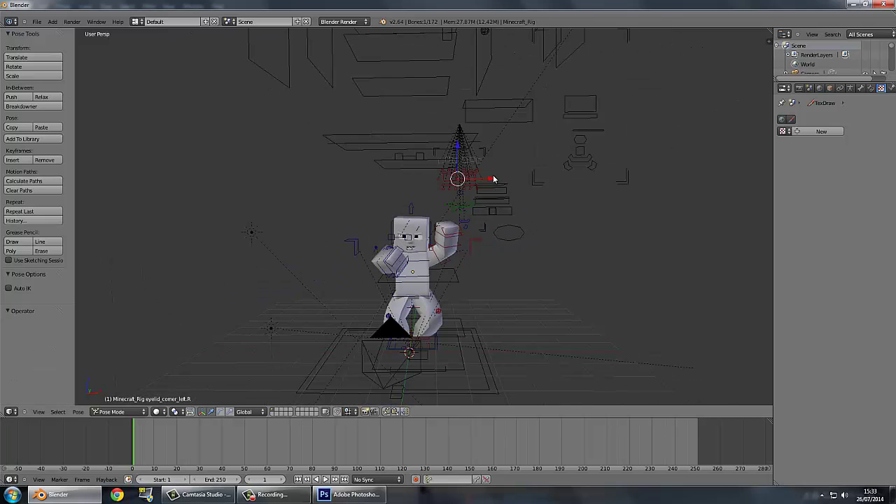
pyautogui.keyDown('shift'); pyautogui.moveTo(493, 179); pyautogui.dragTo(561, 108, button='middle'); pyautogui.keyUp('shift')
pyautogui.click(72, 22)
pyautogui.click(85, 34)
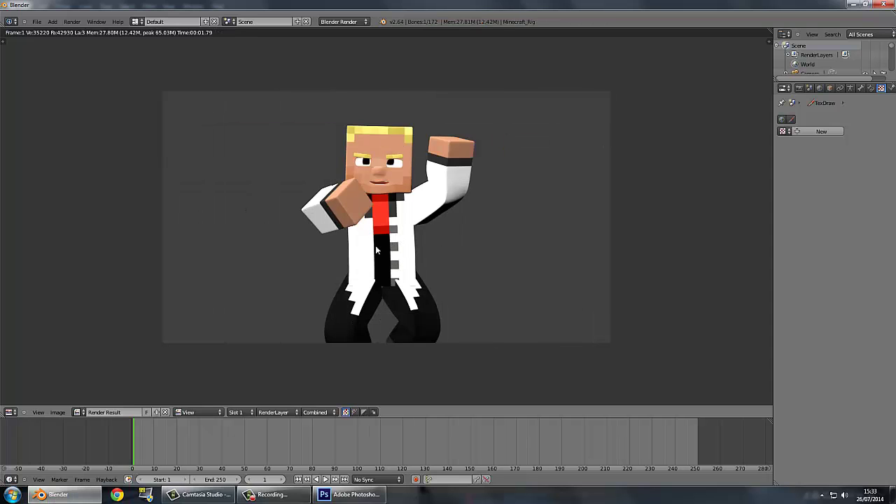
# Switch the render result area back to the 3D View showing the whole rig
pyautogui.click(11, 412)
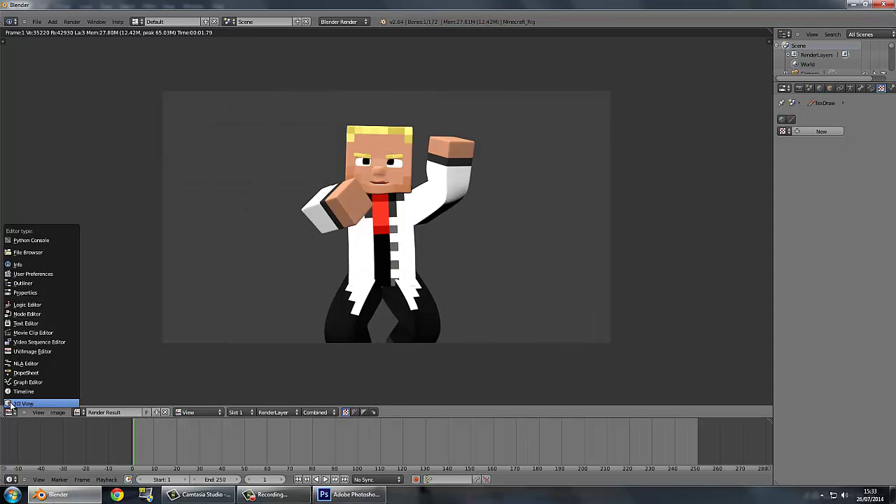
pyautogui.click(31, 402)
pyautogui.moveTo(420, 200); pyautogui.dragTo(422, 279, button='middle')
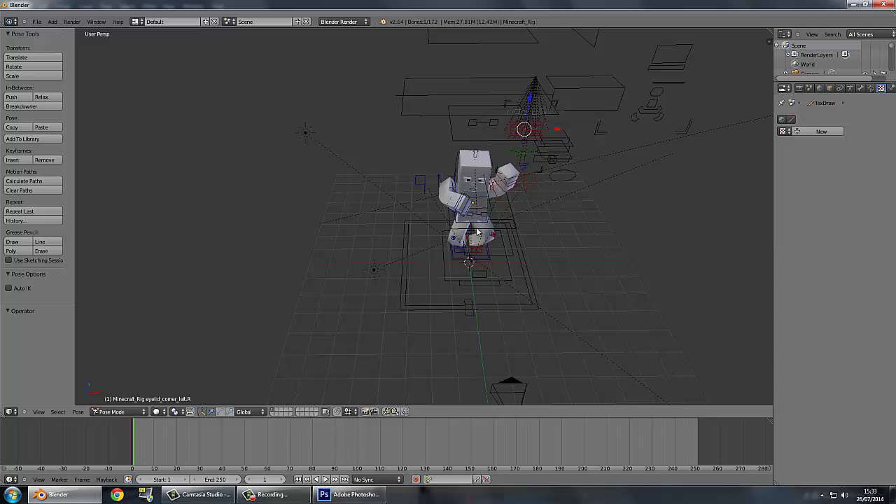
pyautogui.moveTo(488, 225); pyautogui.dragTo(624, 193, button='middle')
pyautogui.moveTo(431, 208); pyautogui.dragTo(471, 181, button='middle')
pyautogui.scroll(5, 441, 194)
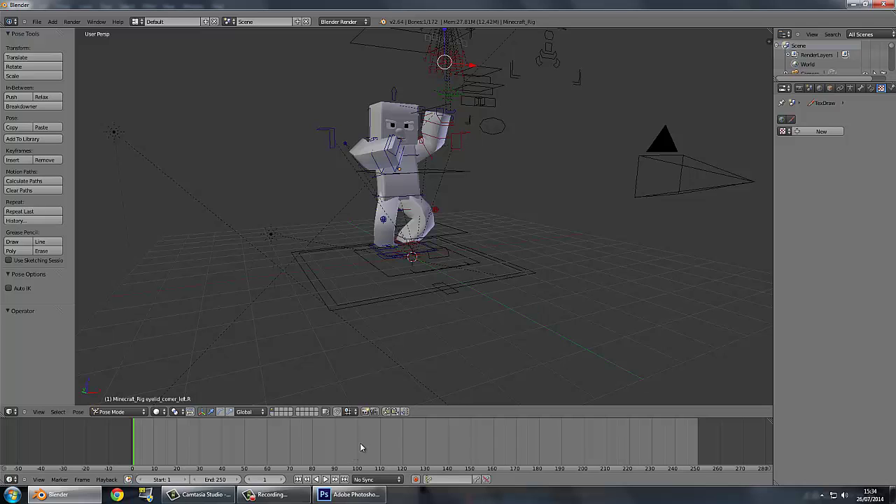
# Switch to Photoshop, bring up the file Open dialog and show its files as a list
pyautogui.click(361, 494)
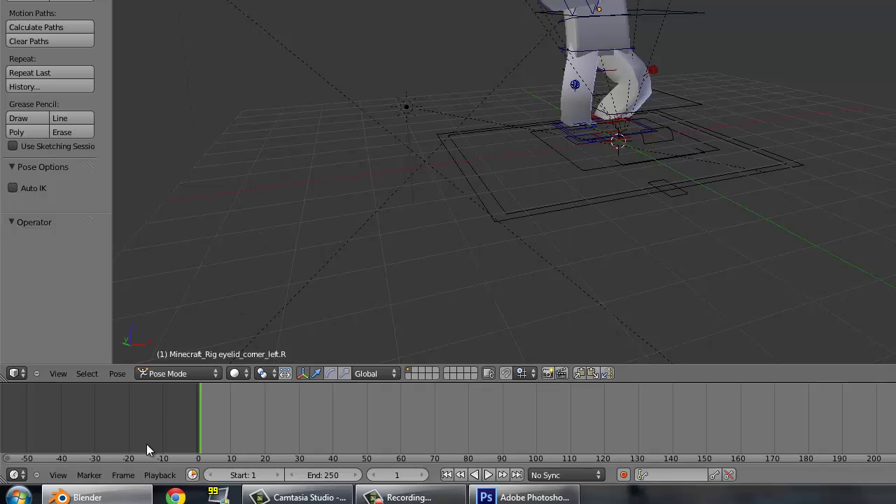
pyautogui.moveTo(100, 498)
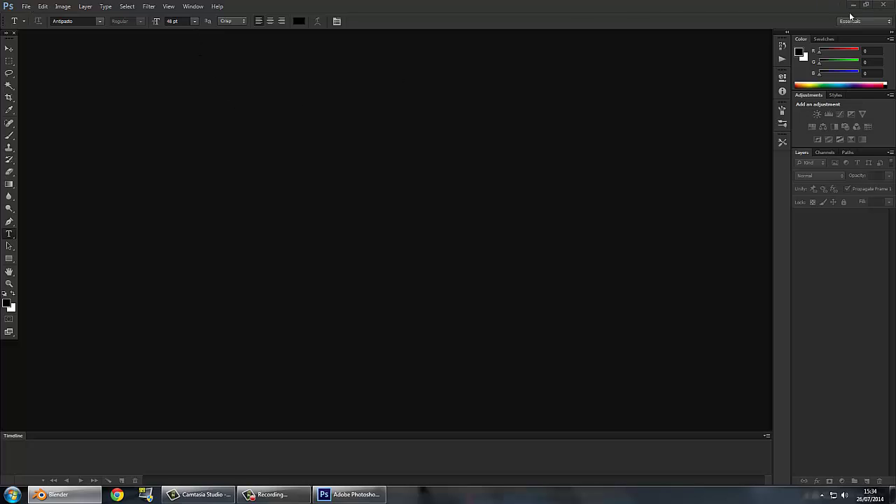
pyautogui.click(26, 7)
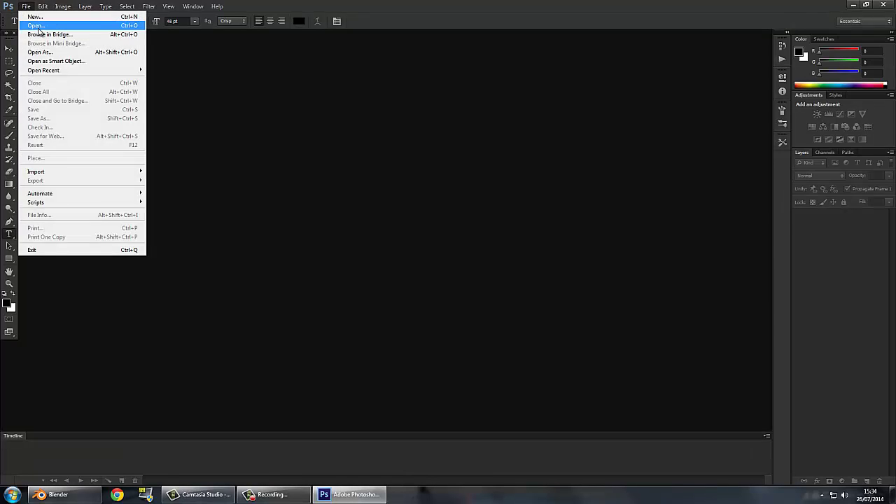
pyautogui.click(38, 29)
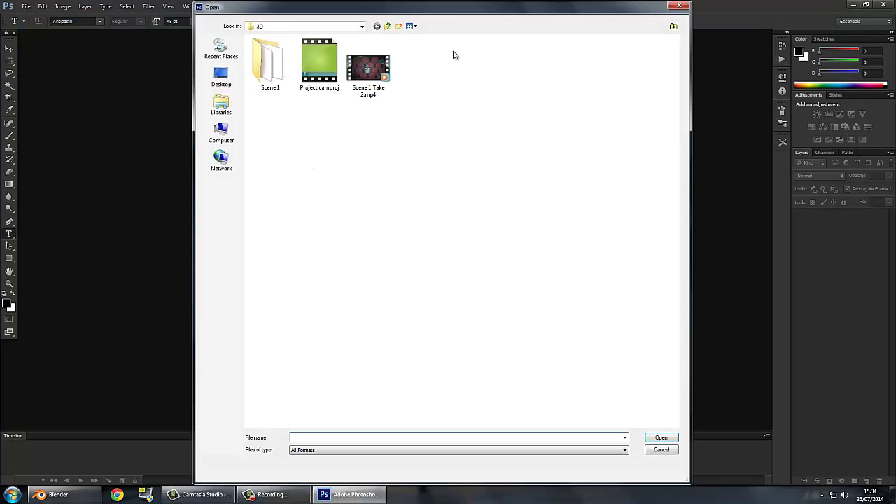
pyautogui.moveTo(388, 118); pyautogui.dragTo(391, 121)
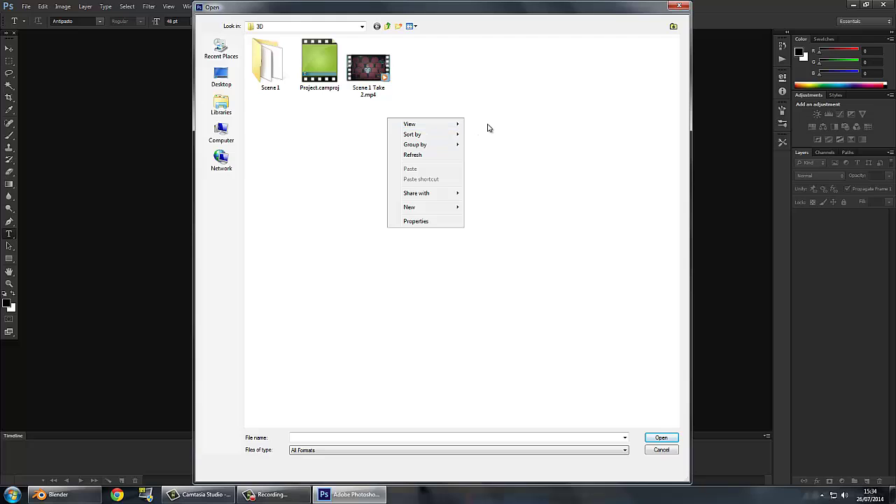
pyautogui.moveTo(454, 124)
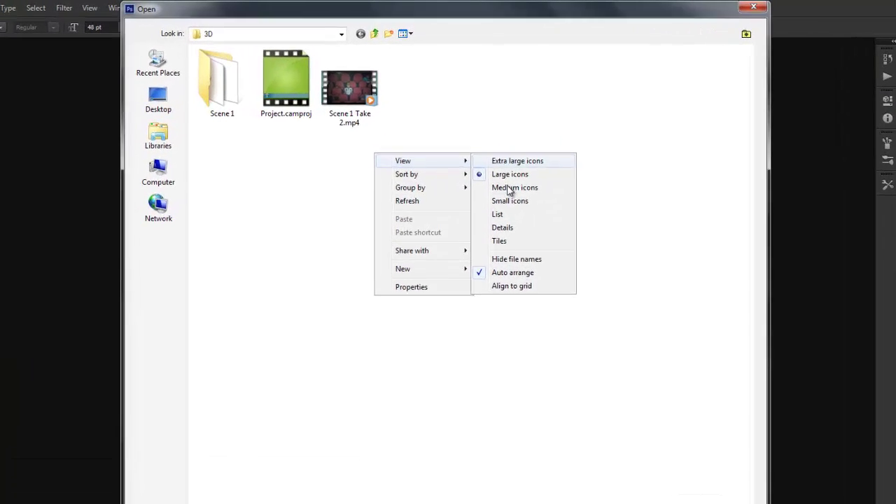
pyautogui.click(498, 155)
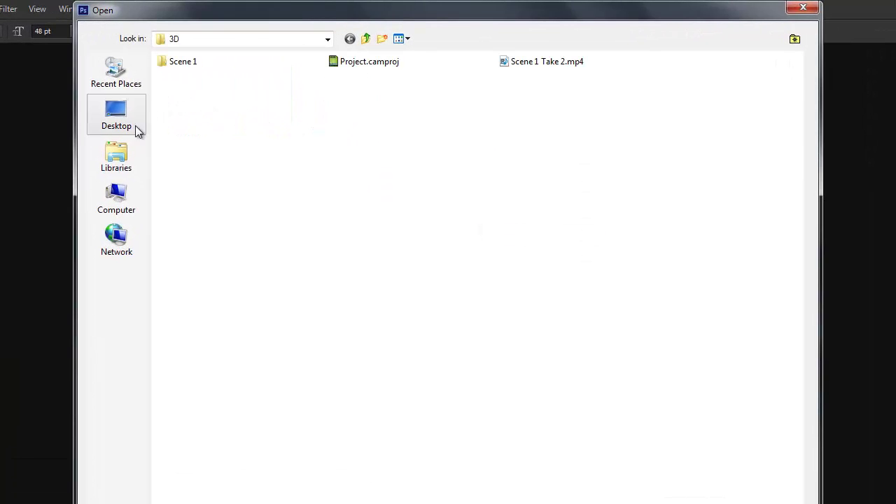
# Open the skin file KingOfBlocks.png from the Youtube > KingOfBlocks folder in the Pictures library
pyautogui.click(116, 162)
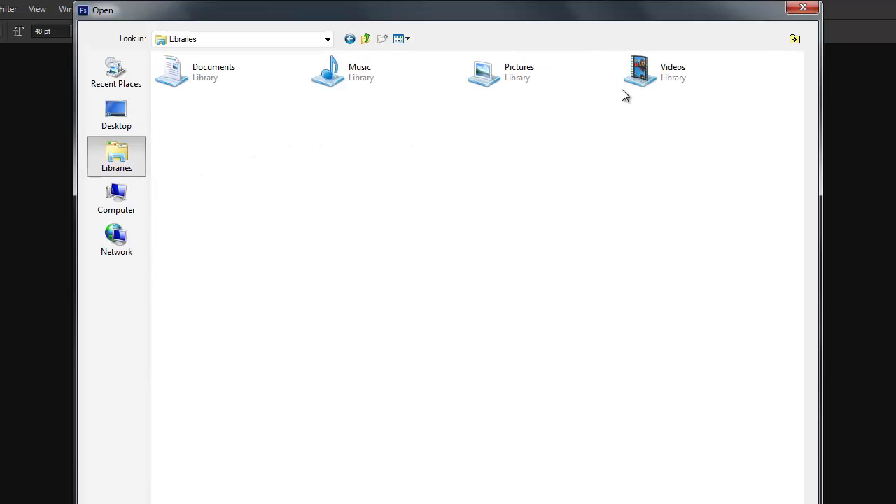
pyautogui.doubleClick(508, 75)
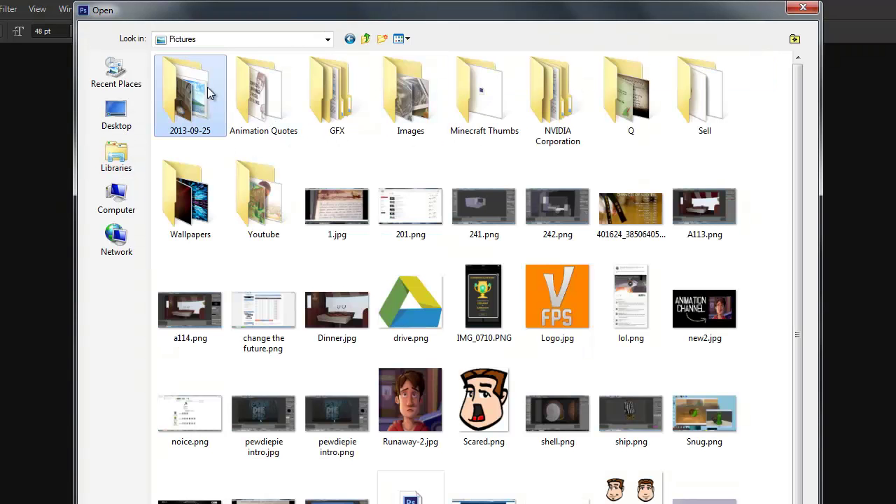
pyautogui.doubleClick(201, 88)
pyautogui.click(350, 39)
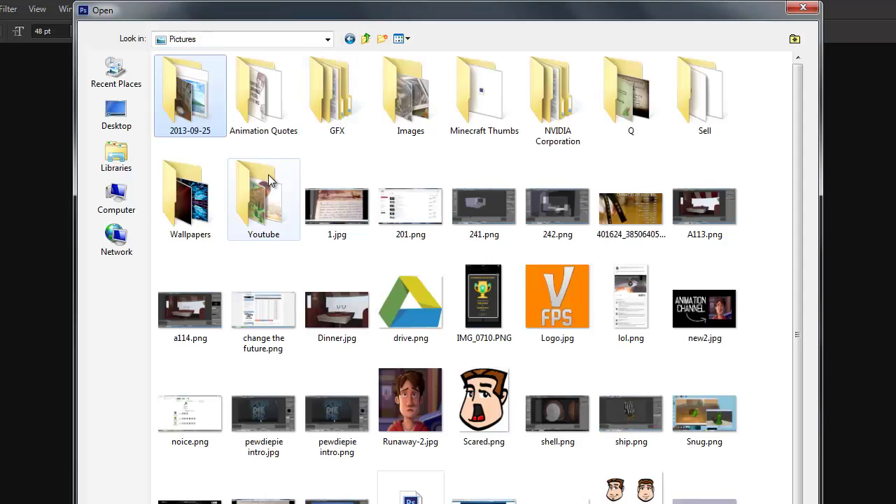
pyautogui.doubleClick(252, 193)
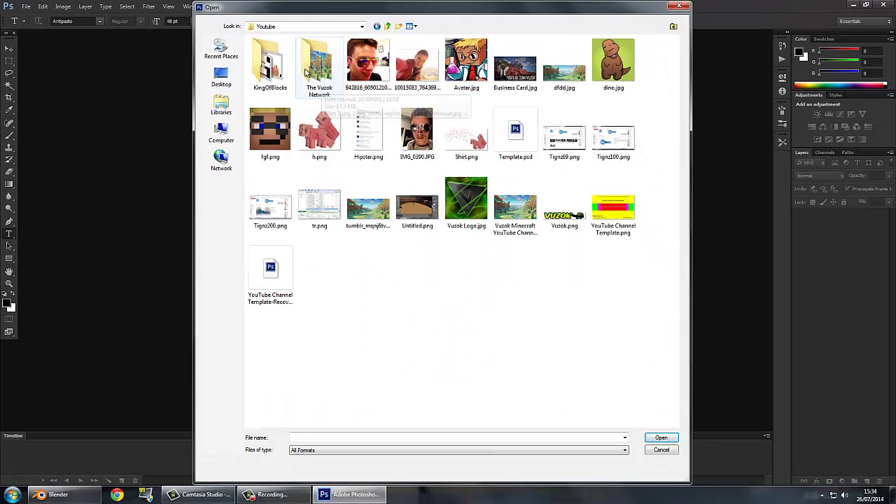
pyautogui.doubleClick(242, 75)
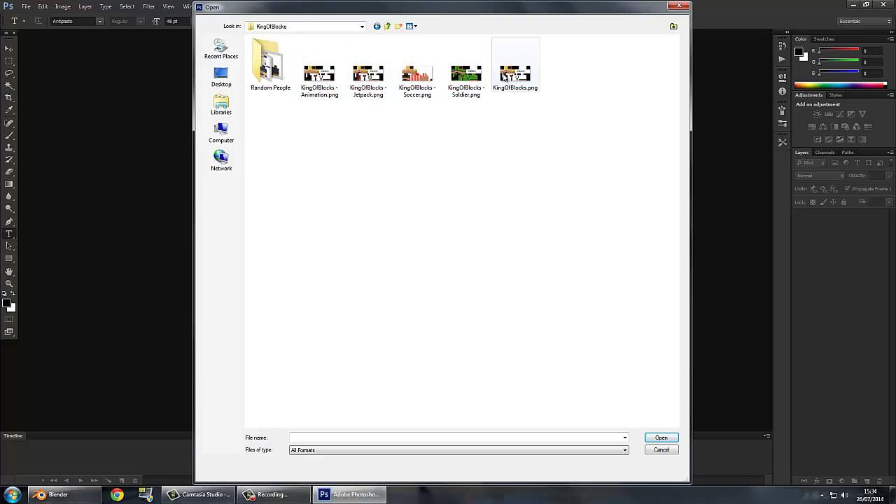
pyautogui.doubleClick(502, 77)
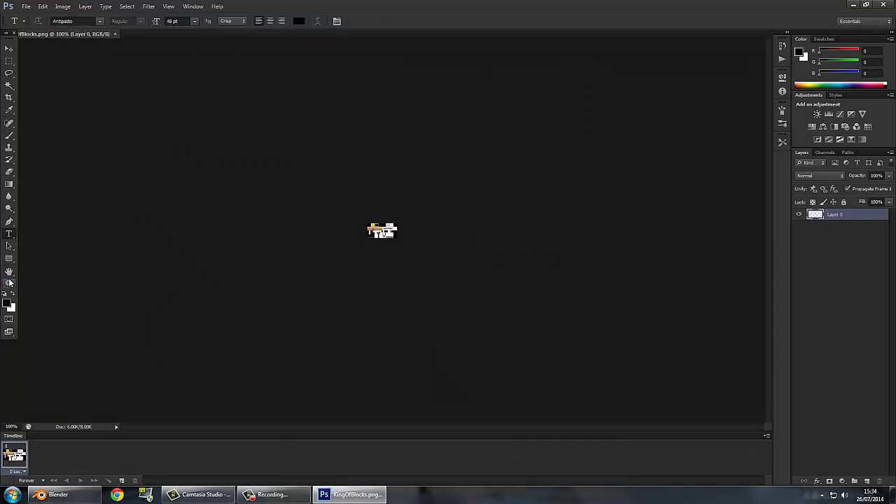
# Set the foreground color to skin tone c08667, sampled from the face between the right-hand eye and the mouth
pyautogui.click(9, 281)
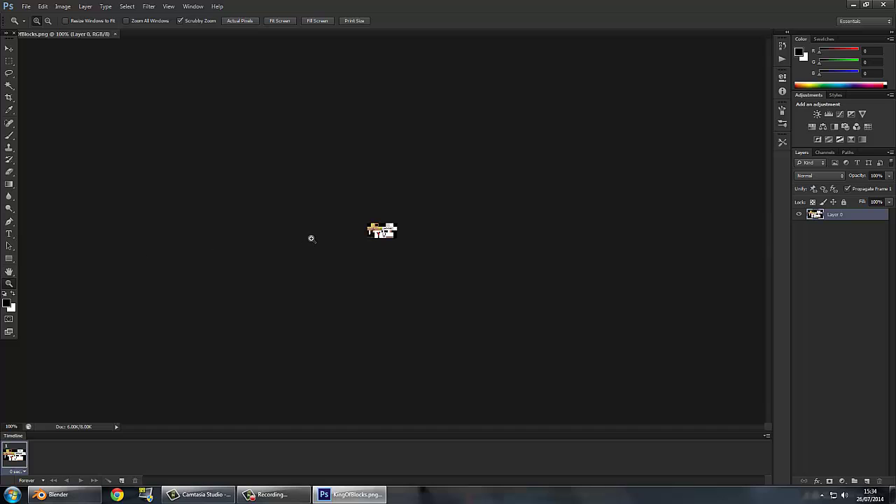
pyautogui.moveTo(378, 230); pyautogui.dragTo(332, 228)
pyautogui.click(380, 235)
pyautogui.click(380, 235)
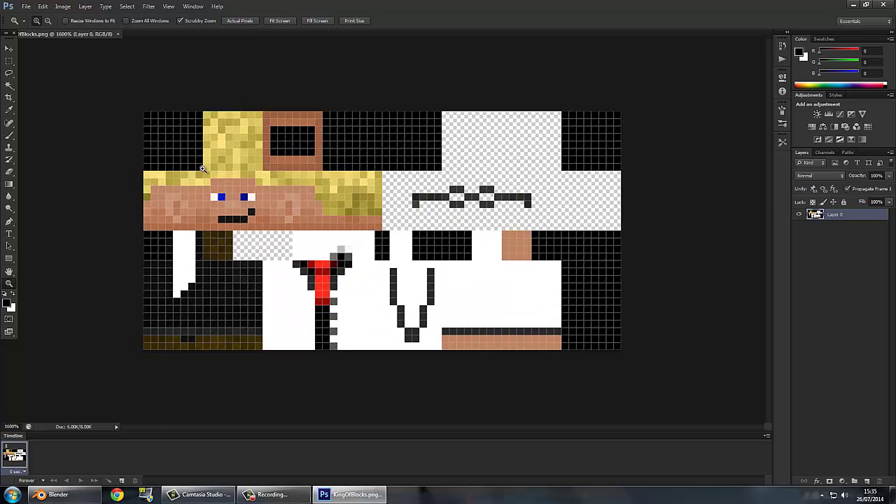
pyautogui.click(203, 169)
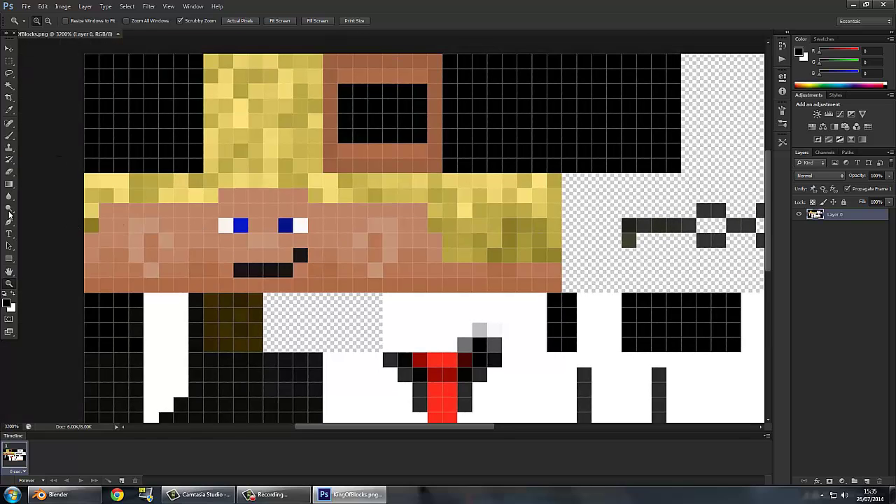
pyautogui.click(9, 302)
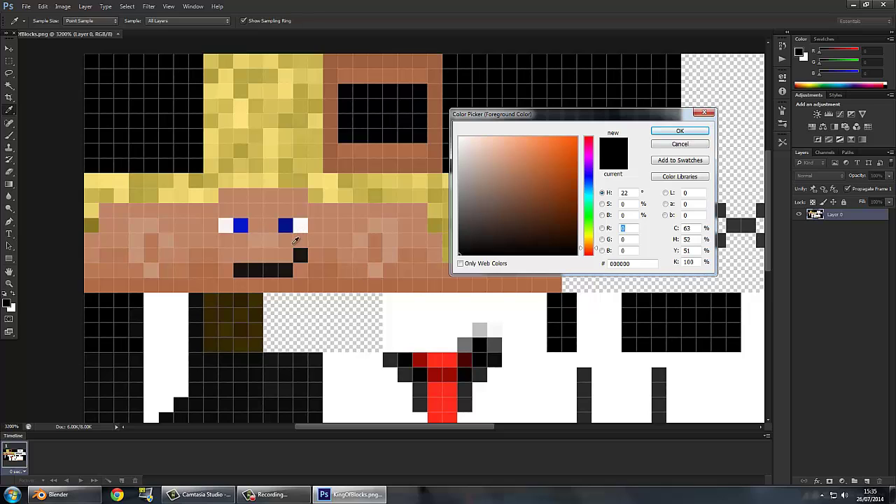
pyautogui.click(293, 240)
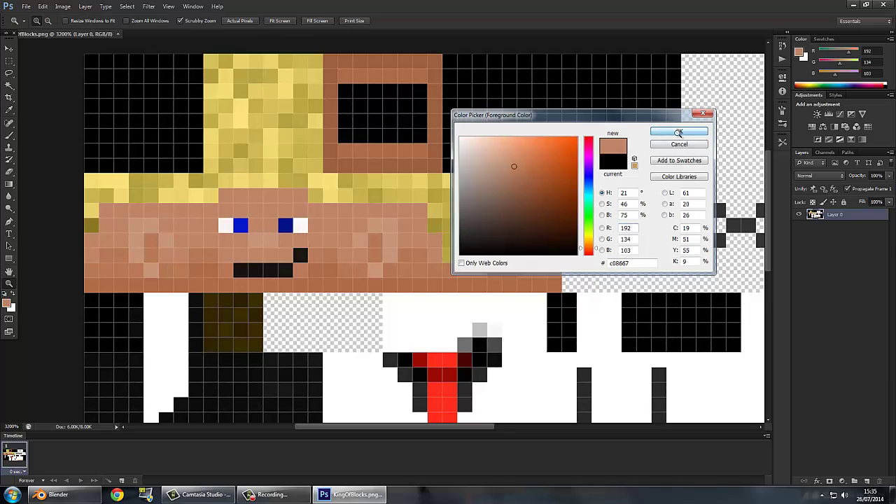
pyautogui.click(679, 131)
# Paint over the eyes and mouth on the skin's face in the skin tone, using a 1 px brush
pyautogui.click(9, 135)
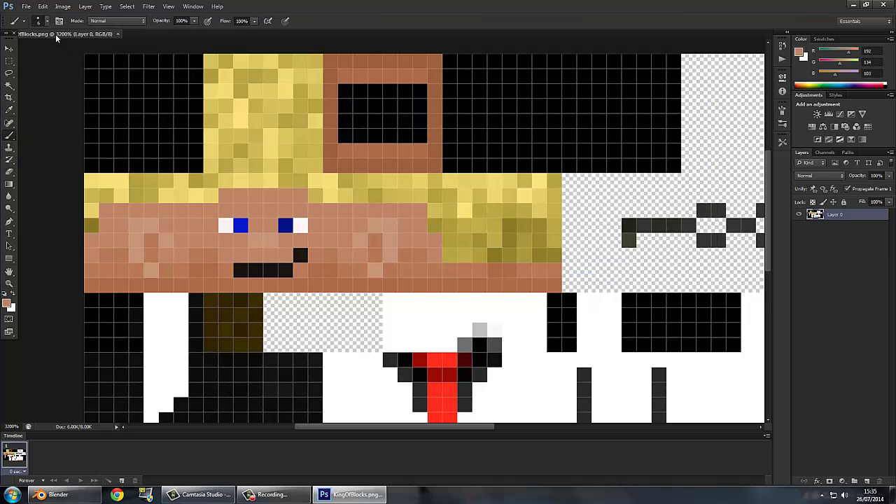
pyautogui.click(46, 21)
pyautogui.moveTo(14, 52); pyautogui.dragTo(7, 52)
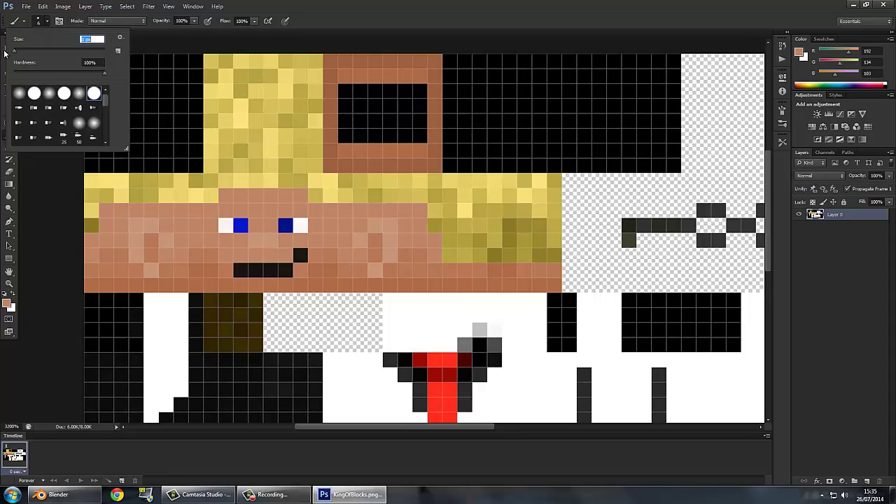
pyautogui.click(319, 13)
pyautogui.moveTo(228, 222)
pyautogui.mouseDown()
pyautogui.moveTo(262, 224)
pyautogui.moveTo(234, 227)
pyautogui.mouseUp()
pyautogui.moveTo(237, 270); pyautogui.dragTo(297, 262)
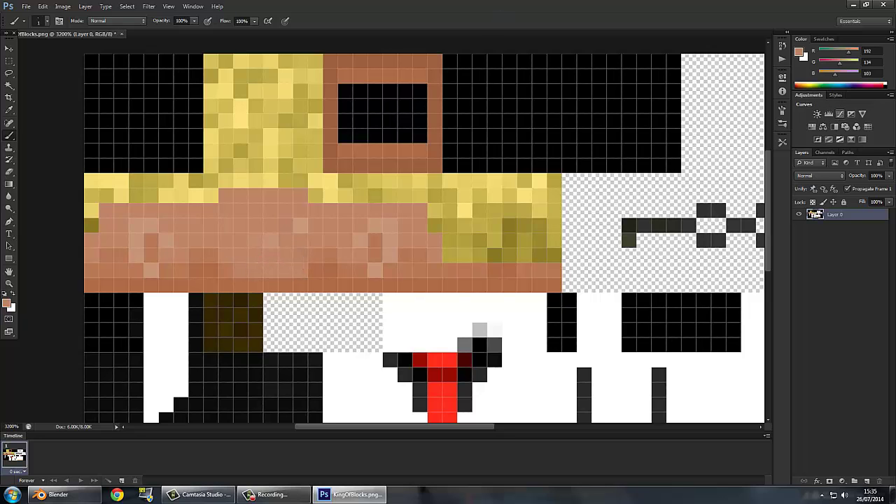
# Close Photoshop and switch back to Blender
pyautogui.click(885, 4)
pyautogui.click(449, 186)
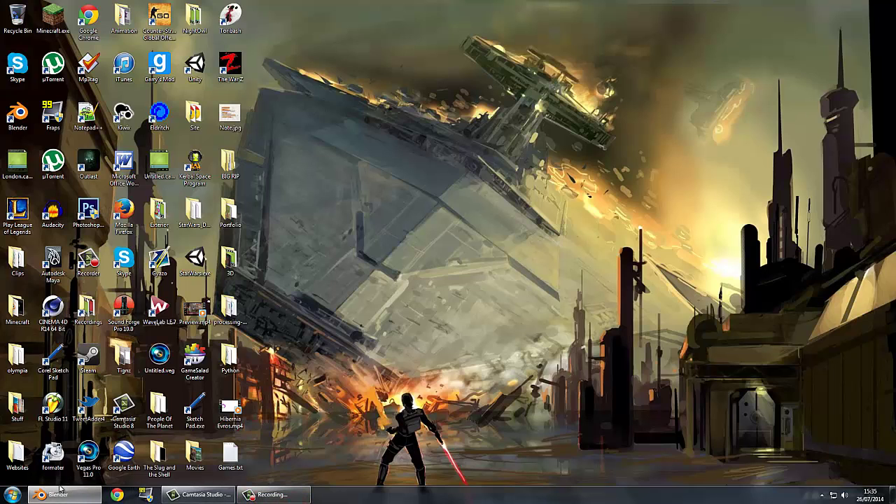
pyautogui.hotkey('alt', 'Tab')
# Move the rig's pelvis bone up by about 0.26 to raise the character's body
pyautogui.moveTo(552, 175); pyautogui.dragTo(432, 199, button='middle')
pyautogui.rightClick(427, 205)
pyautogui.press('g')
pyautogui.click(430, 199)
pyautogui.scroll(4, 406, 212)
pyautogui.scroll(-3, 448, 207)
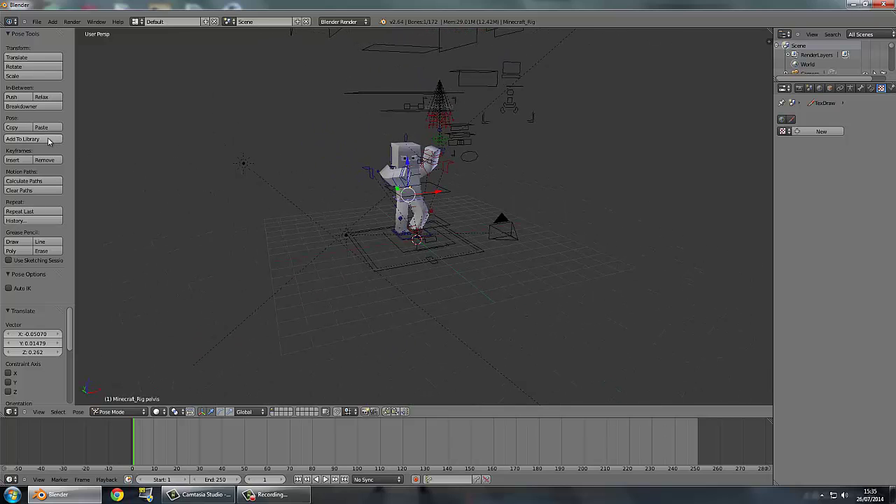
# Enable X-Ray display for the armature so its bones show through the character mesh
pyautogui.scroll(3, 548, 175)
pyautogui.moveTo(548, 176); pyautogui.dragTo(463, 145, button='middle')
pyautogui.keyDown('shift'); pyautogui.moveTo(453, 128); pyautogui.dragTo(471, 210, button='middle'); pyautogui.keyUp('shift')
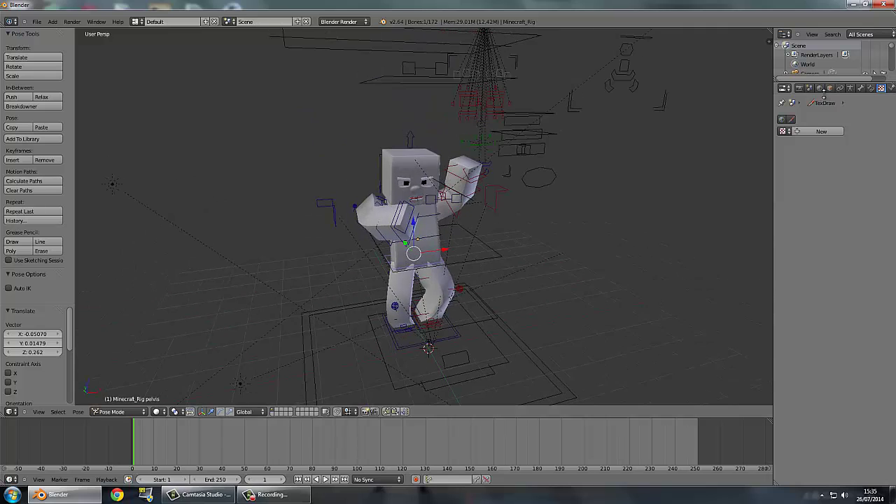
pyautogui.click(852, 91)
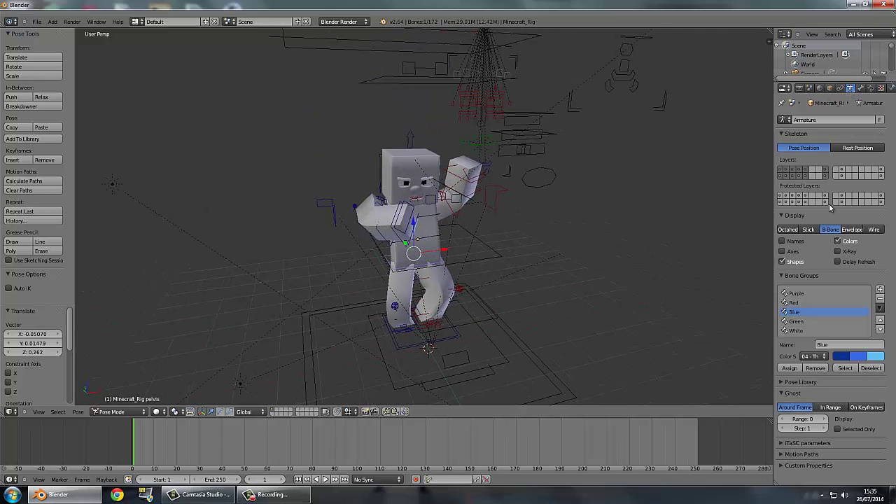
pyautogui.click(838, 251)
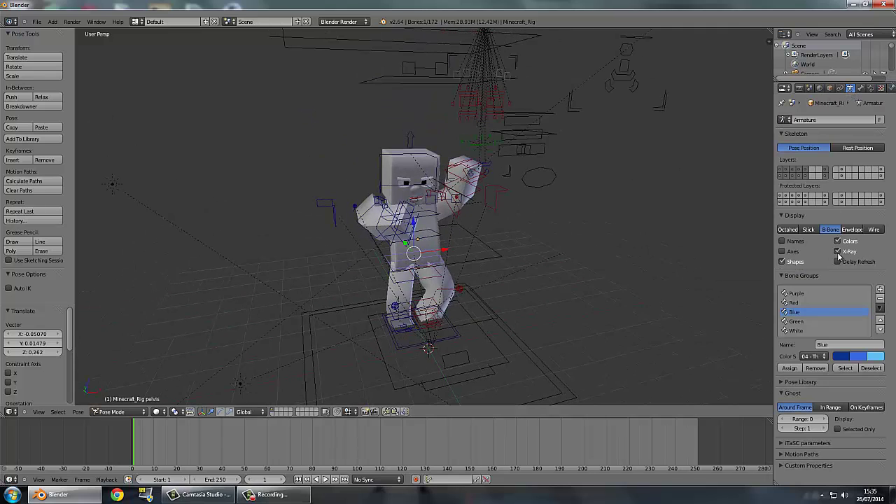
# Toggle the armature's X-Ray display on and off to compare the bone visibility, leaving it disabled
pyautogui.click(838, 251)
pyautogui.click(837, 251)
pyautogui.click(838, 251)
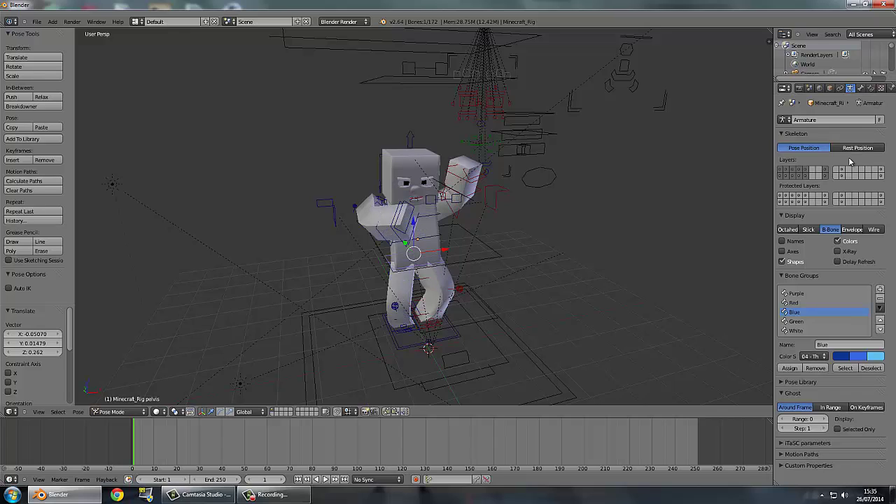
pyautogui.click(837, 251)
pyautogui.click(837, 251)
pyautogui.click(838, 252)
pyautogui.click(838, 252)
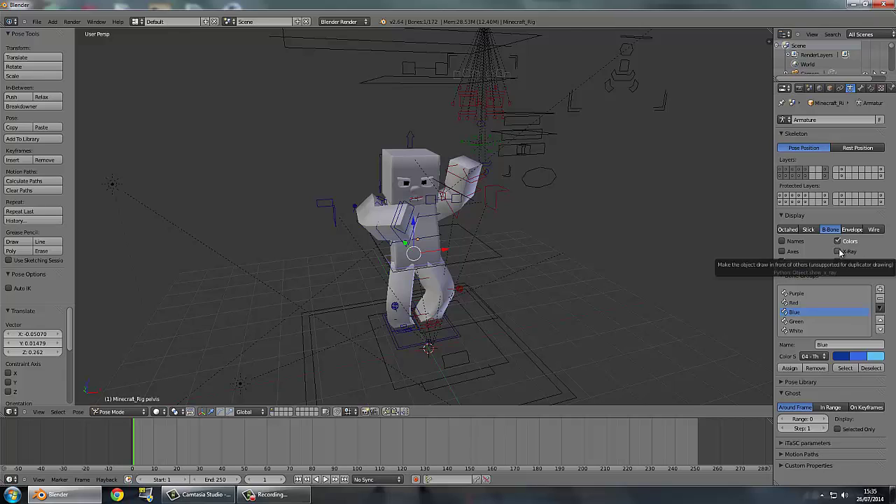
pyautogui.click(839, 251)
pyautogui.click(839, 251)
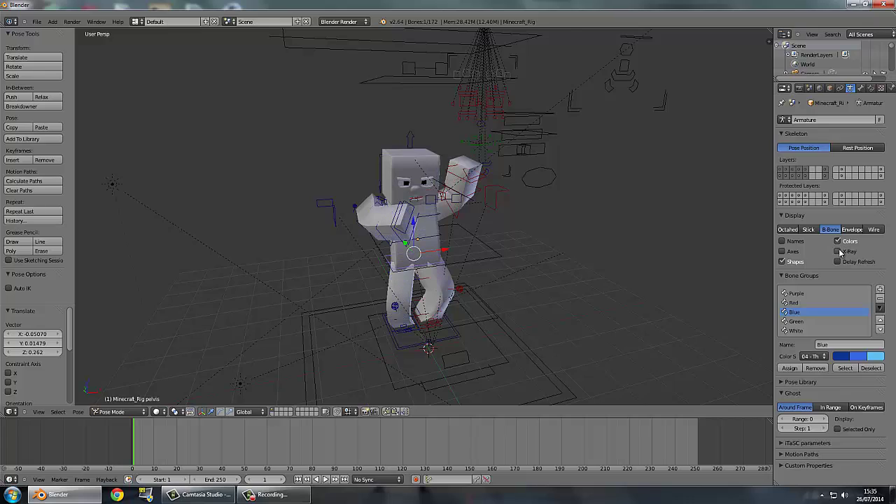
pyautogui.click(838, 251)
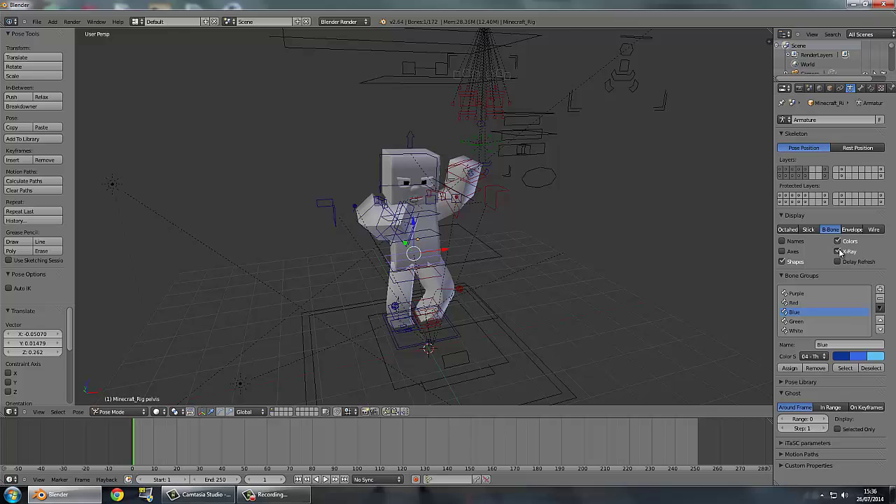
pyautogui.click(838, 251)
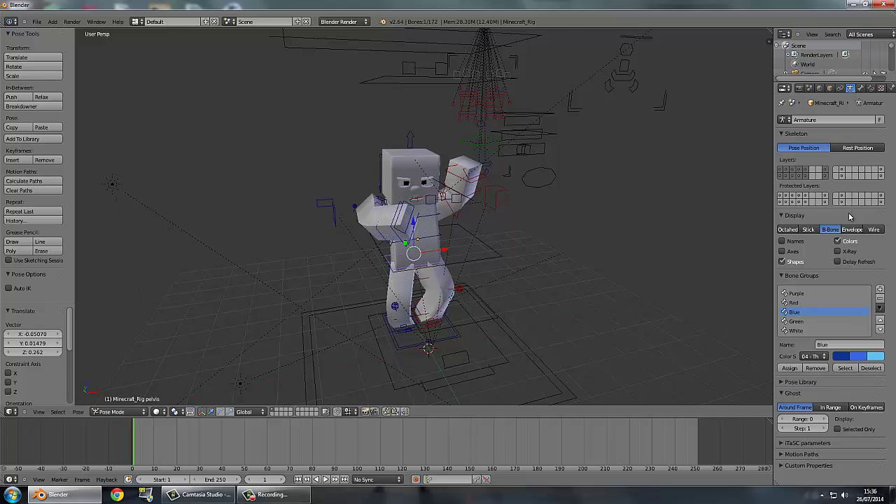
pyautogui.click(793, 197)
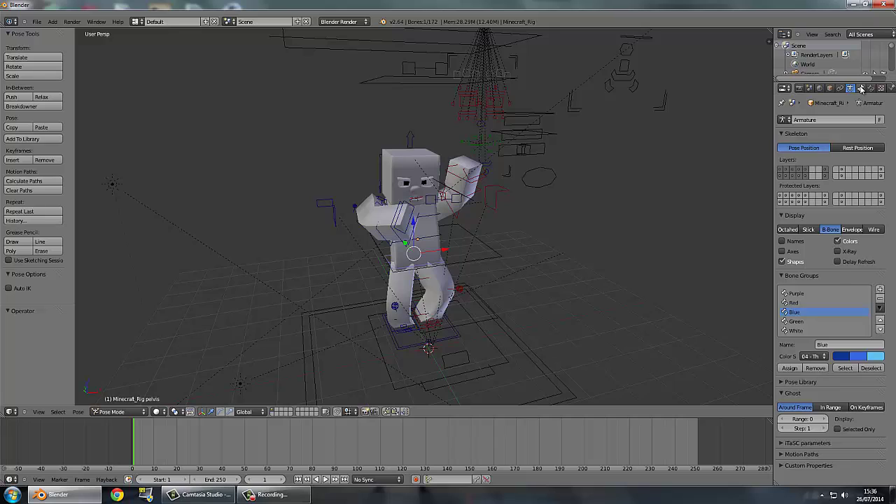
pyautogui.click(861, 88)
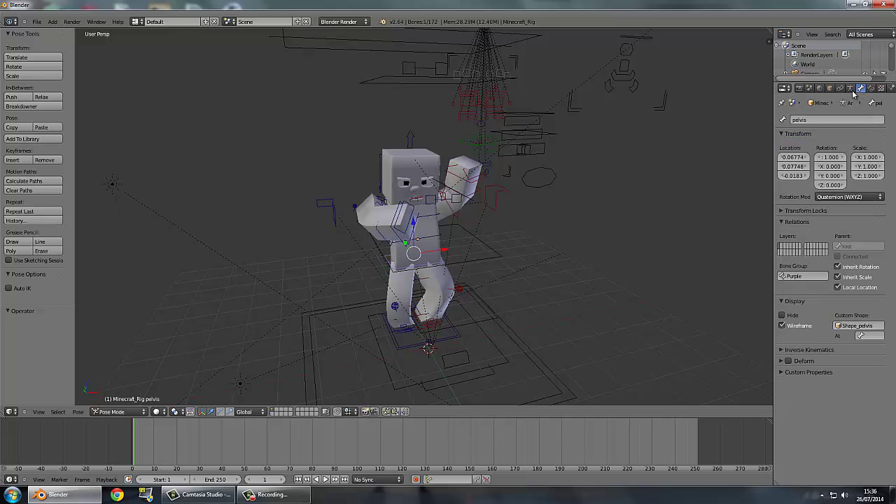
pyautogui.click(850, 89)
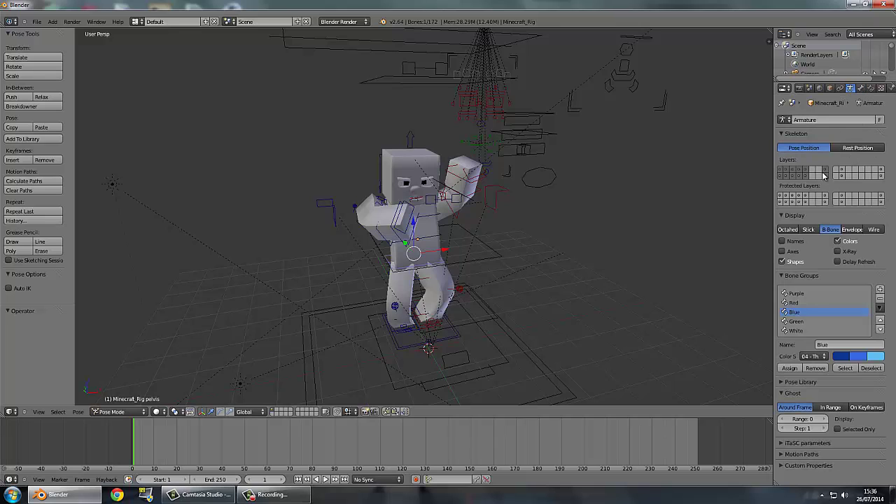
# Select all of the rig's bones, create a new pose library for the armature and add the current pose as a new entry
pyautogui.click(811, 382)
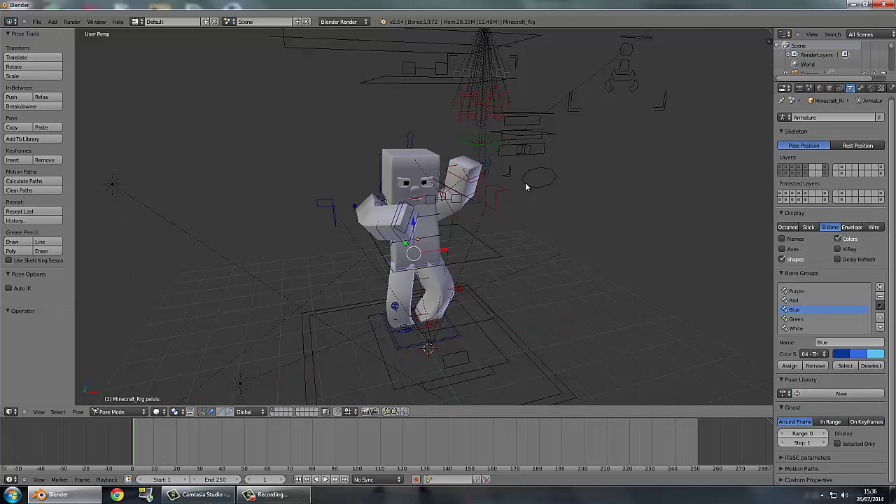
pyautogui.moveTo(525, 186); pyautogui.dragTo(489, 176, button='middle')
pyautogui.press('a')
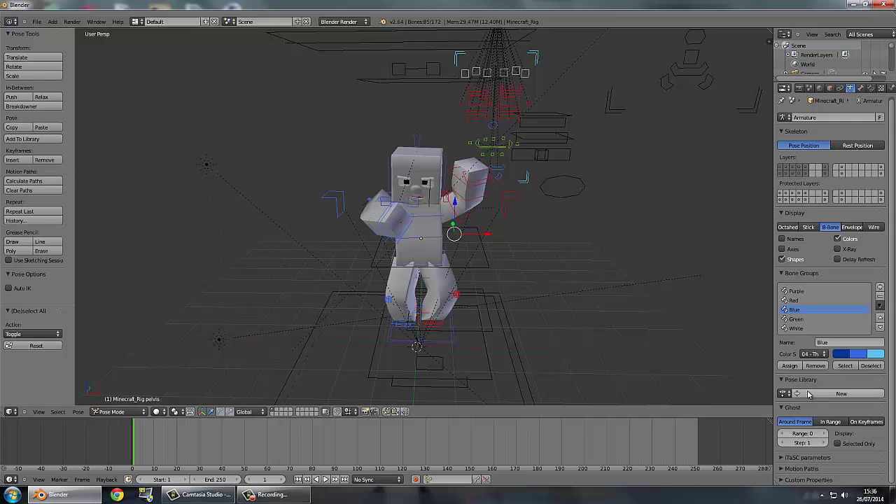
pyautogui.click(808, 394)
pyautogui.click(880, 404)
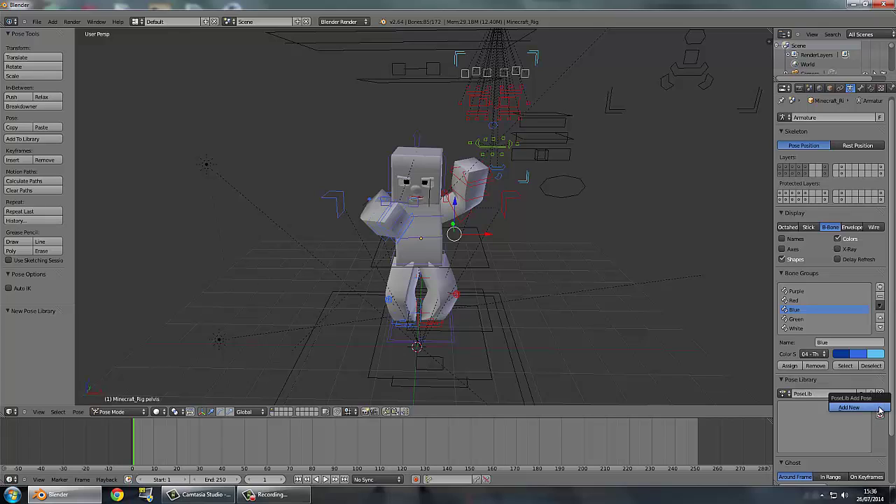
pyautogui.click(833, 413)
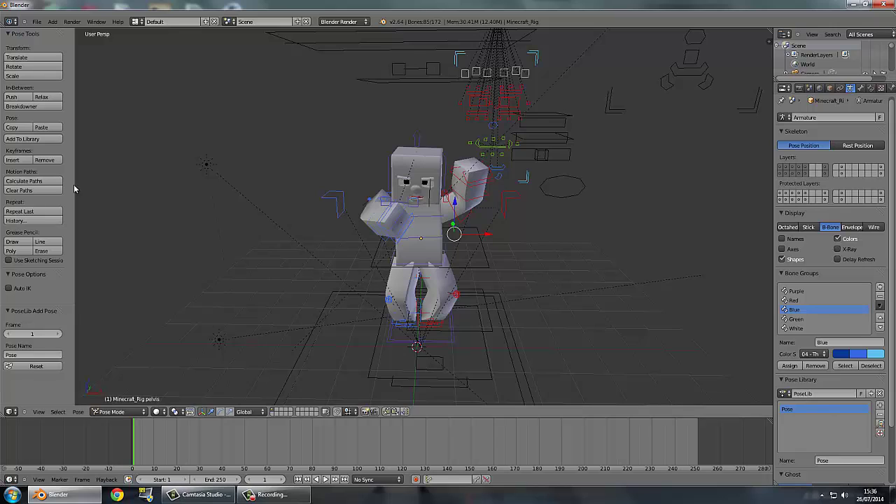
# Add the current pose to the pose library as a second entry and make the first entry active
pyautogui.click(33, 139)
pyautogui.click(32, 143)
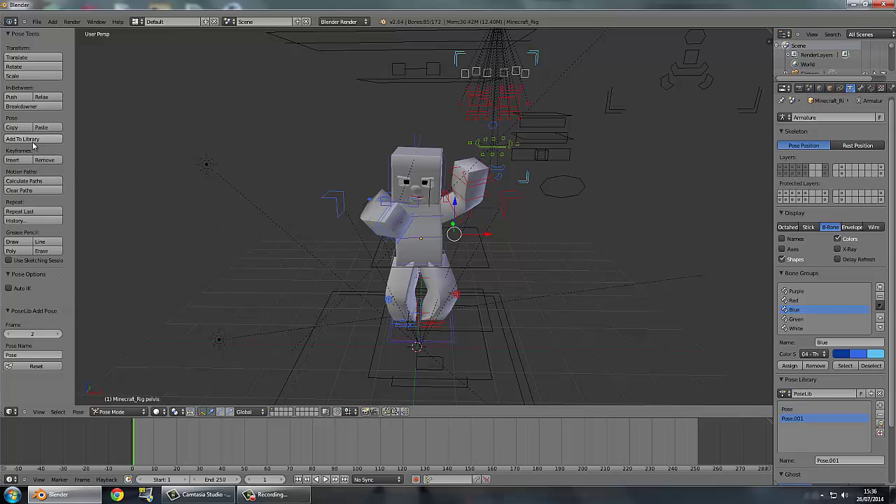
pyautogui.moveTo(623, 321); pyautogui.dragTo(625, 343, button='middle')
pyautogui.click(812, 409)
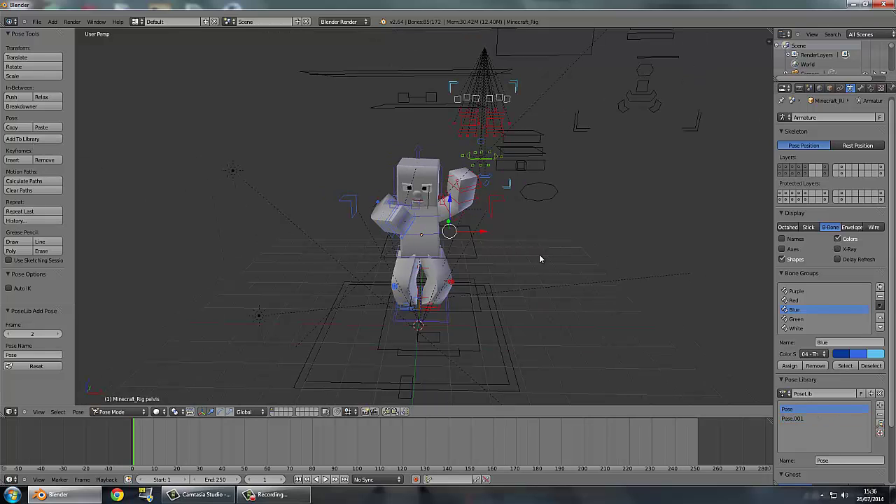
# Rotate the left upper arm by about 41° and bend the character's torso sideways by about -64°
pyautogui.rightClick(455, 212)
pyautogui.press('r')
pyautogui.click(456, 274)
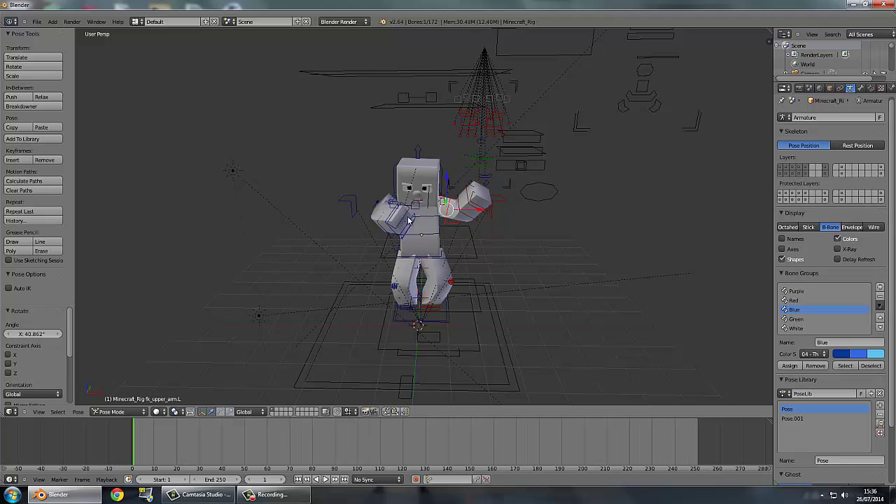
pyautogui.rightClick(415, 217)
pyautogui.press('r')
pyautogui.click(390, 245)
pyautogui.rightClick(435, 261)
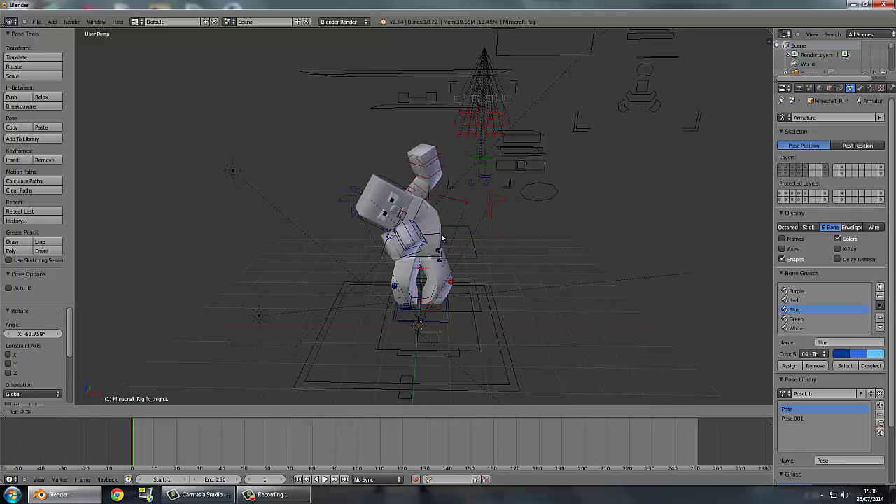
# Rotate the head by about 52° and the right upper arm by about 30°
pyautogui.rightClick(379, 179)
pyautogui.press('r')
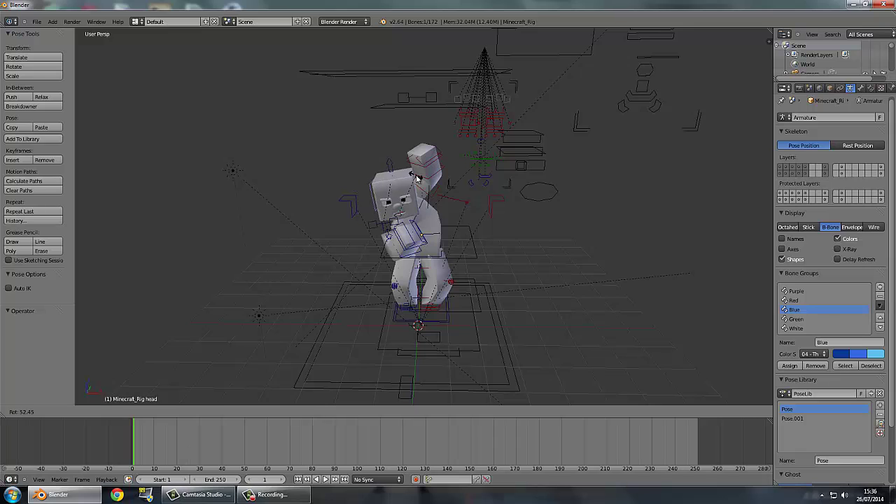
pyautogui.click(744, 372)
pyautogui.moveTo(511, 259); pyautogui.dragTo(362, 260, button='middle')
pyautogui.rightClick(361, 260)
pyautogui.press('r')
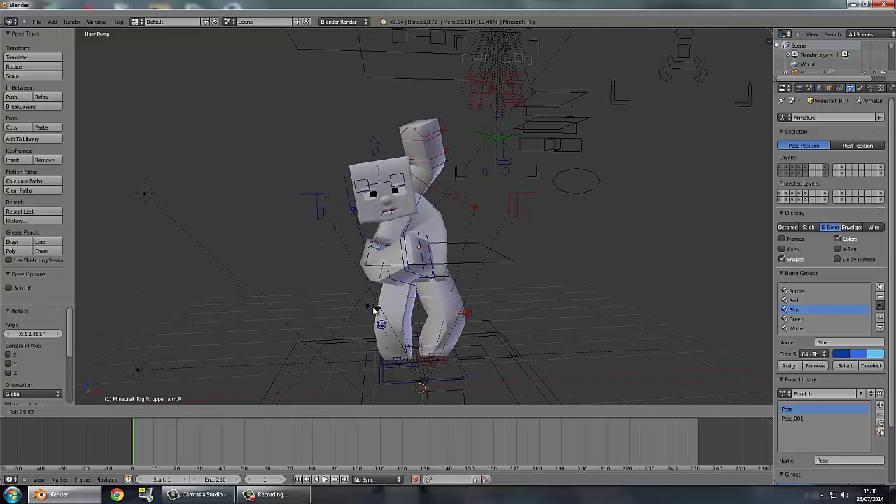
pyautogui.click(378, 309)
# Select all bones and save the new pose over the existing frame 1 pose in the pose library
pyautogui.press('a')
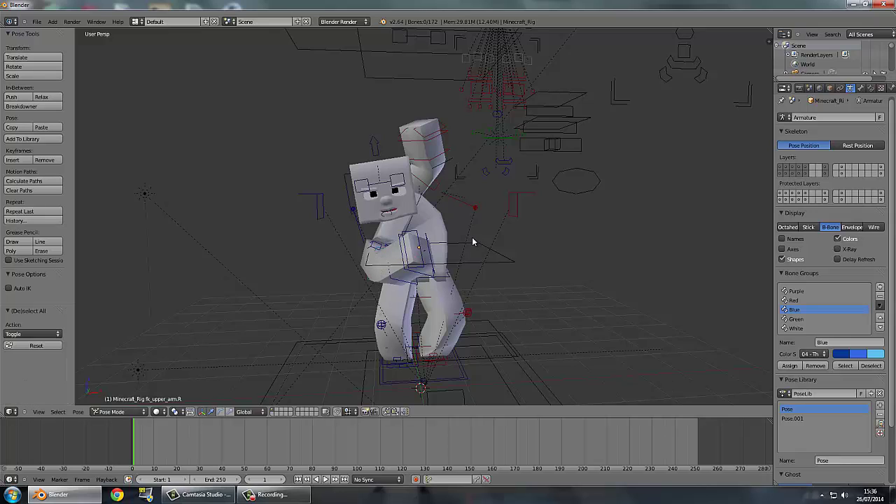
pyautogui.press('a')
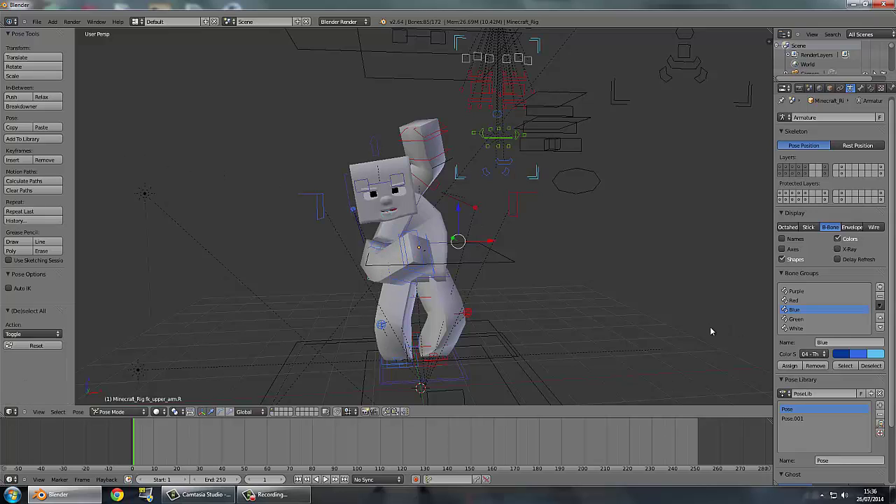
pyautogui.click(59, 139)
pyautogui.click(75, 145)
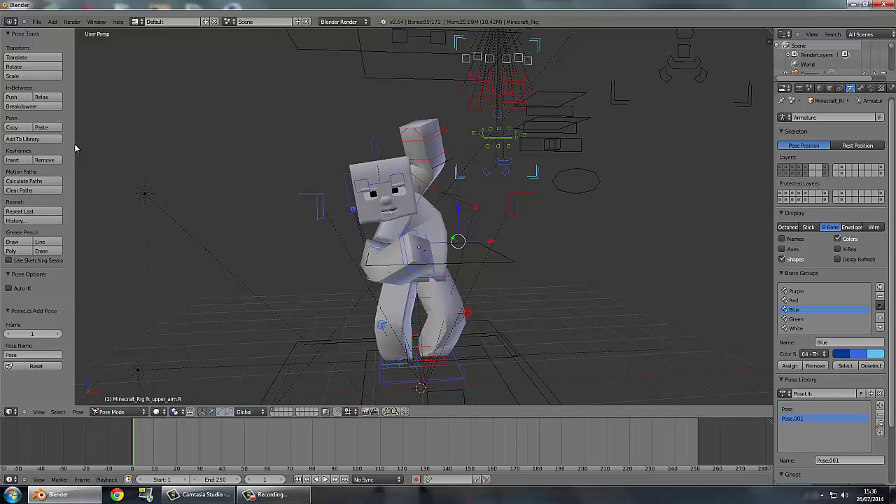
pyautogui.click(39, 139)
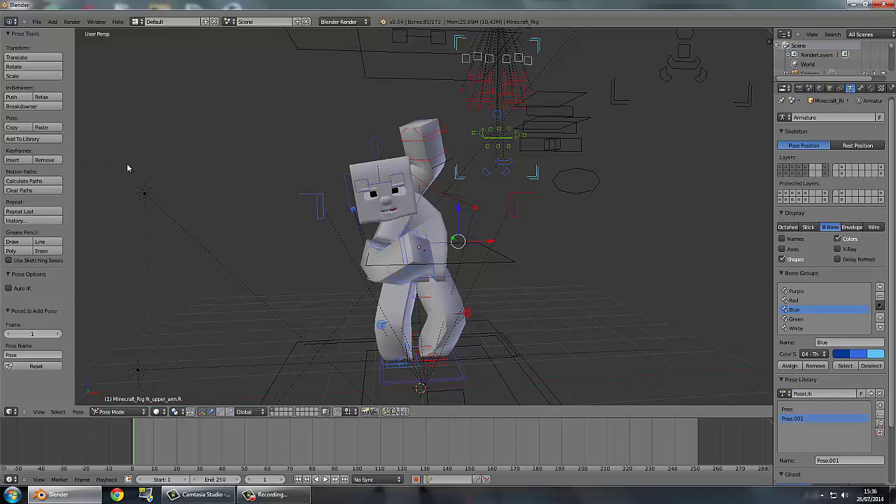
pyautogui.click(42, 139)
pyautogui.moveTo(57, 150)
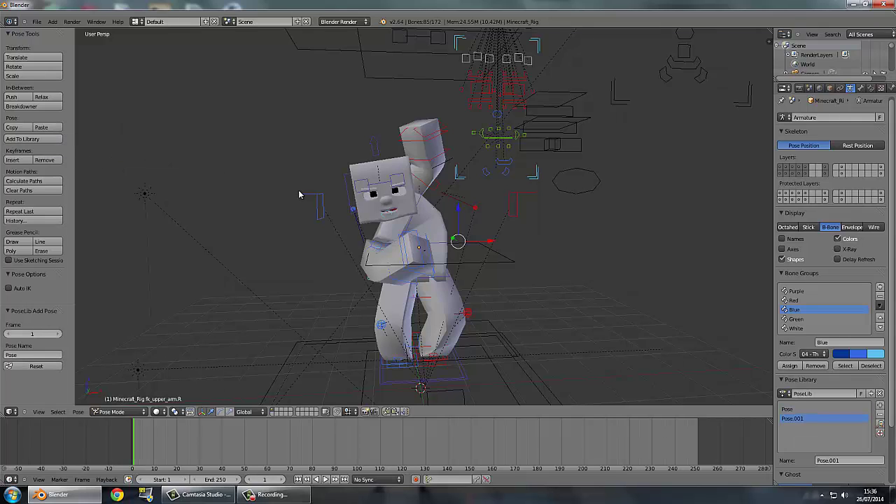
# Move the timeline to frame 192 and back to frame 0, and make the first pose in the library active
pyautogui.rightClick(804, 419)
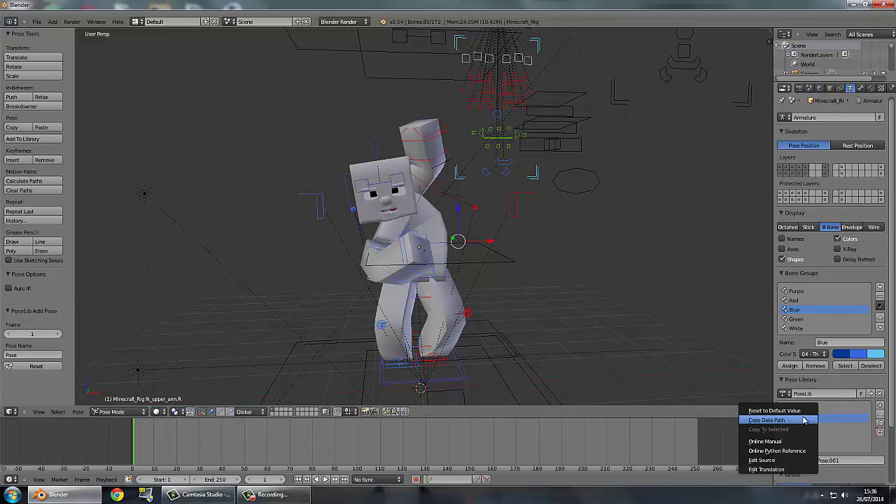
pyautogui.click(566, 435)
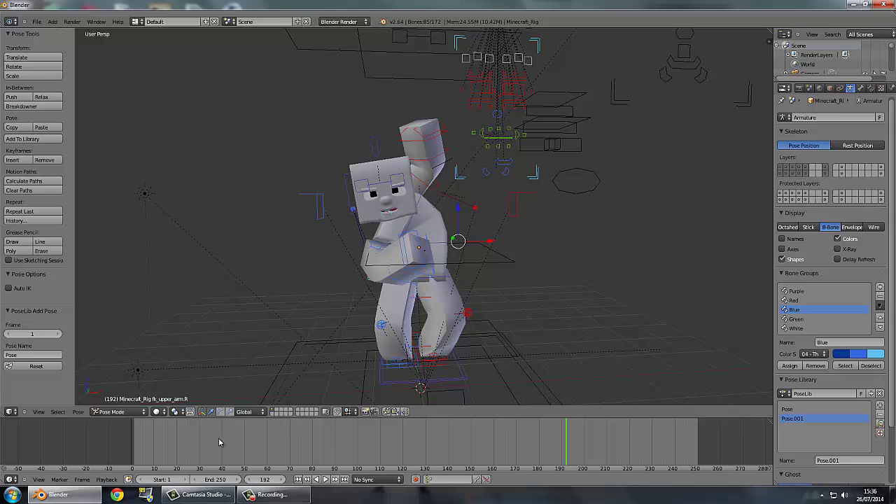
pyautogui.click(132, 440)
pyautogui.moveTo(608, 272); pyautogui.dragTo(512, 228, button='middle')
pyautogui.scroll(3, 497, 255)
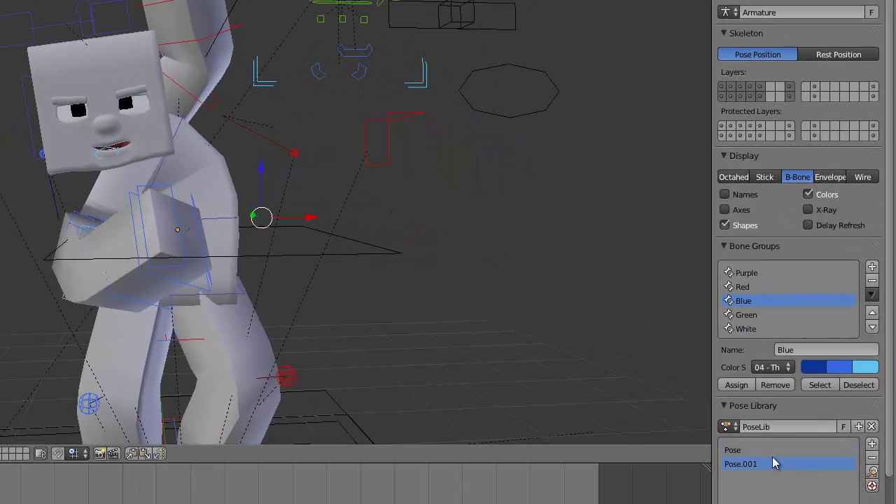
pyautogui.click(751, 452)
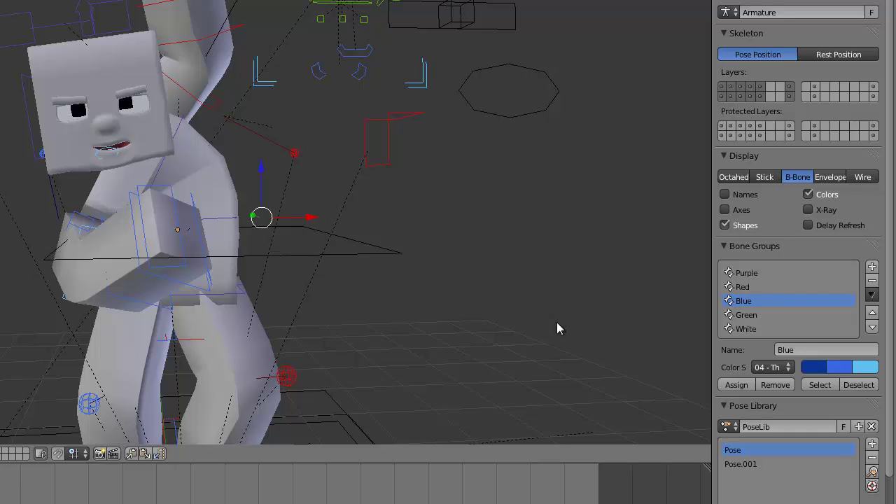
# Move the face_jaw control bone by about -0.09 in X and 0.09 in Z to change the mouth
pyautogui.moveTo(356, 53); pyautogui.dragTo(349, 94, button='right')
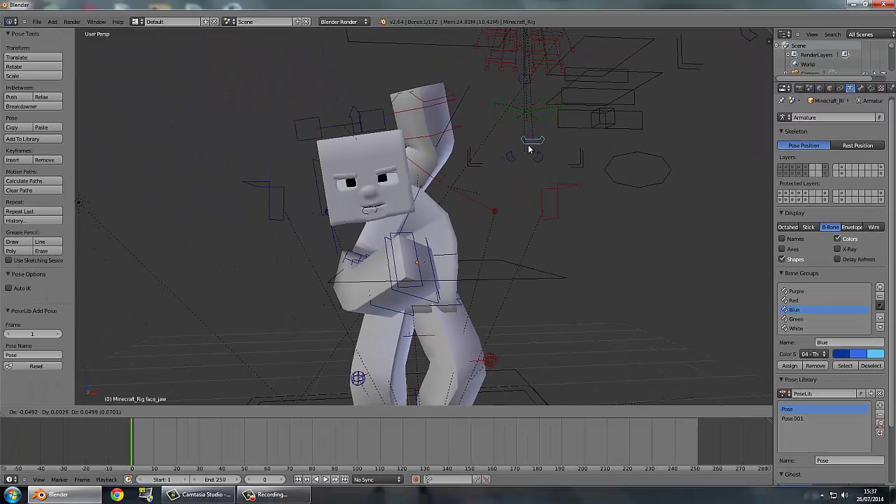
pyautogui.click(347, 54)
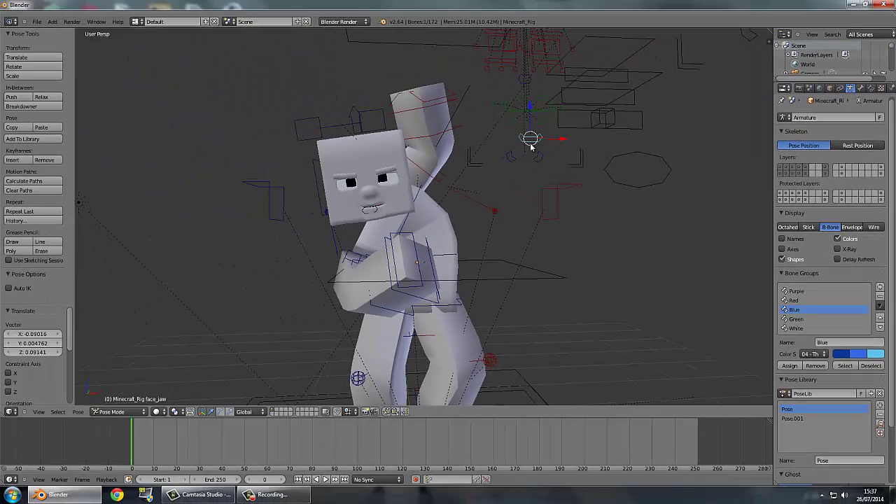
pyautogui.moveTo(531, 147)
pyautogui.mouseDown(button='middle')
pyautogui.moveTo(551, 152)
pyautogui.moveTo(476, 158)
pyautogui.moveTo(553, 152)
pyautogui.moveTo(539, 150)
pyautogui.moveTo(572, 158)
pyautogui.moveTo(557, 152)
pyautogui.moveTo(513, 171)
pyautogui.moveTo(543, 150)
pyautogui.moveTo(535, 151)
pyautogui.mouseUp(button='middle')
# Render an image of the posed character and return to the 3D View
pyautogui.click(71, 23)
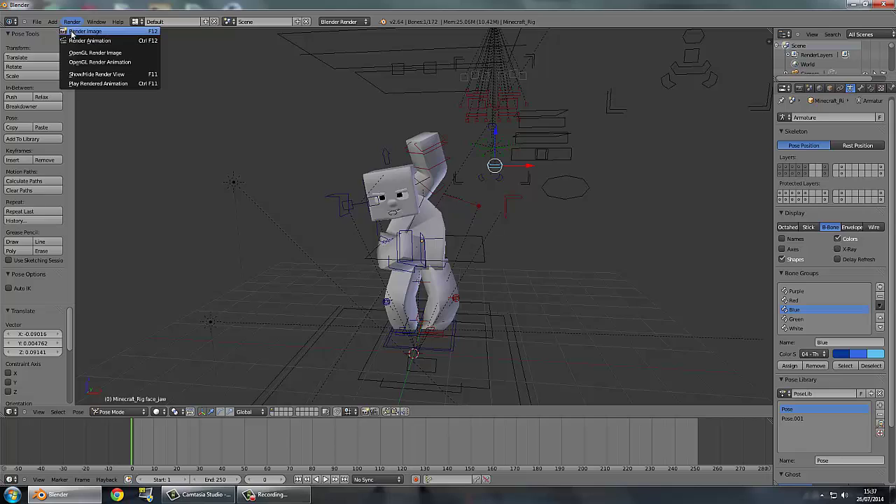
pyautogui.click(72, 32)
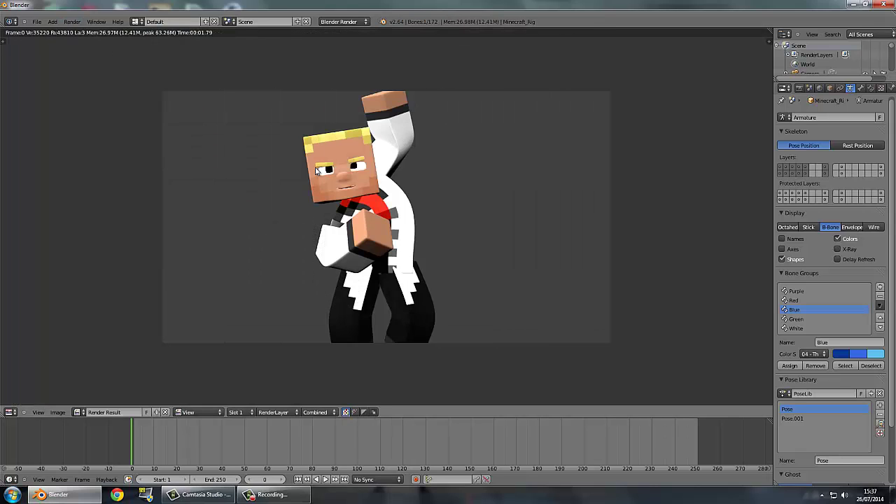
pyautogui.click(10, 412)
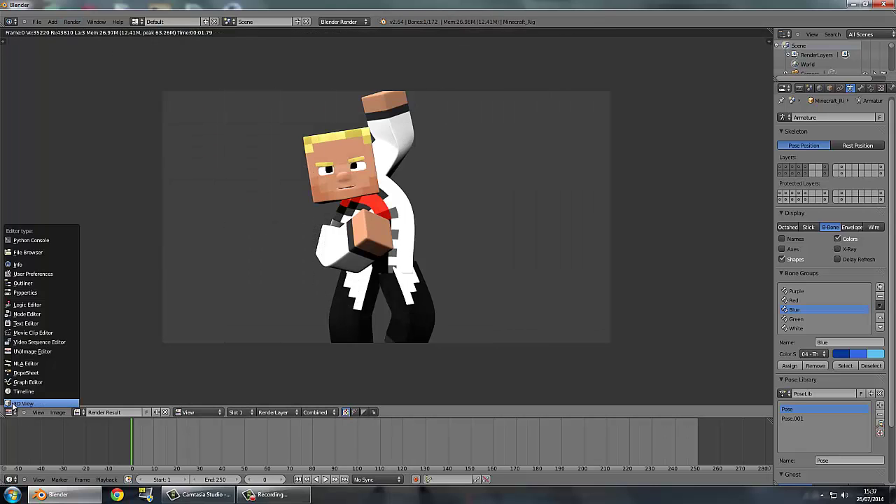
pyautogui.click(14, 401)
# Switch from the rig's bones to the Sun.001 lamp in Object Mode and select every object in the scene
pyautogui.moveTo(243, 128); pyautogui.dragTo(378, 151, button='middle')
pyautogui.scroll(-2, 389, 155)
pyautogui.press('a')
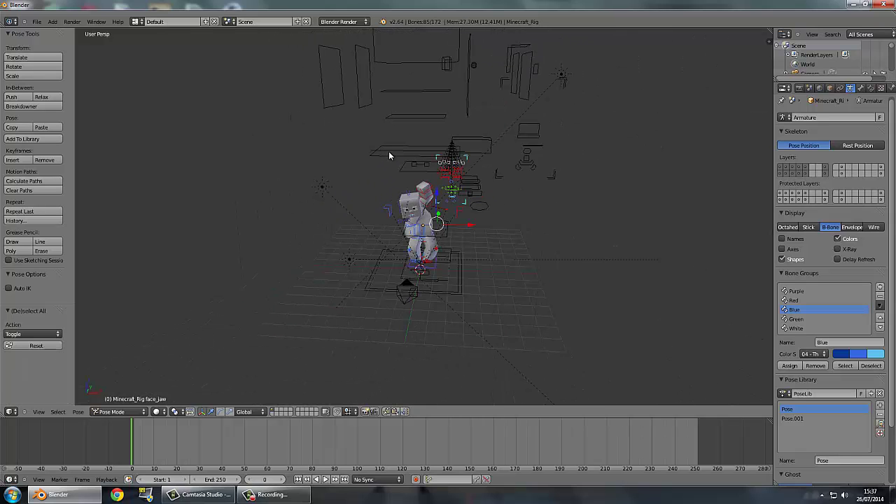
pyautogui.moveTo(434, 223)
pyautogui.mouseDown(button='middle')
pyautogui.moveTo(413, 210)
pyautogui.moveTo(416, 224)
pyautogui.mouseUp(button='middle')
pyautogui.scroll(-2, 411, 228)
pyautogui.rightClick(446, 241)
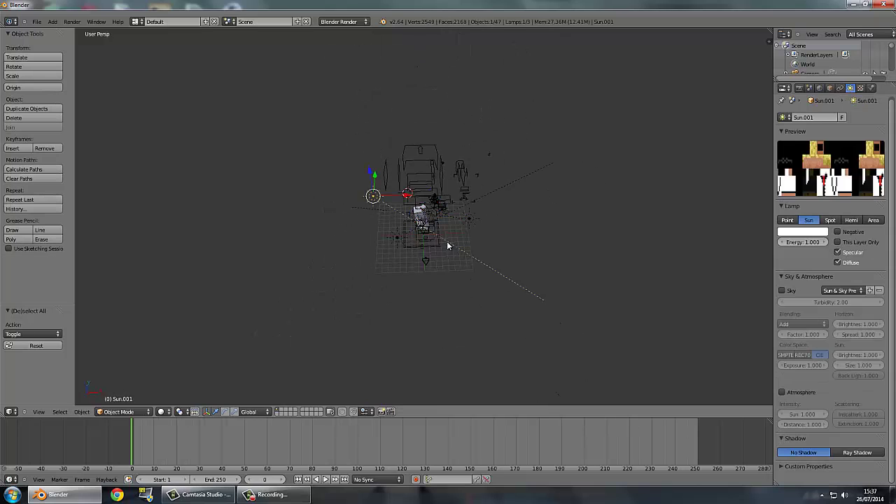
pyautogui.rightClick(447, 241)
pyautogui.press('a')
pyautogui.press('a')
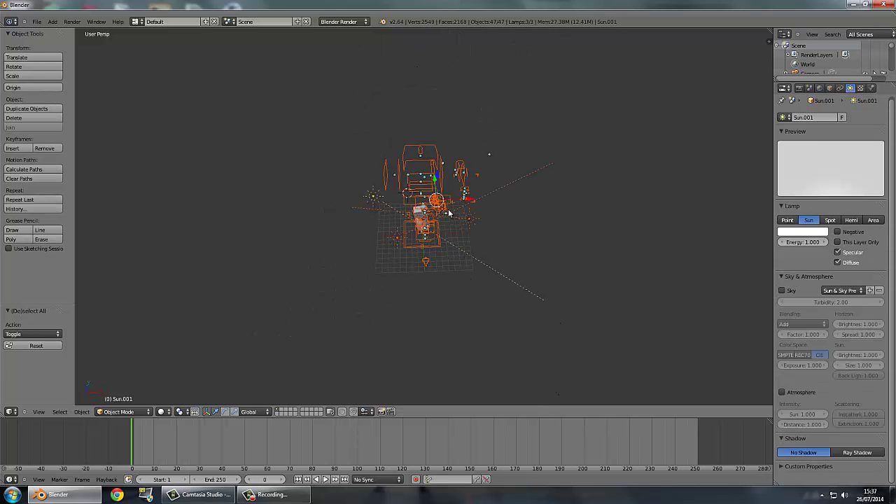
# Delete every selected object so the scene is empty
pyautogui.press('Delete')
pyautogui.moveTo(451, 182); pyautogui.dragTo(509, 169, button='middle')
pyautogui.scroll(3, 480, 184)
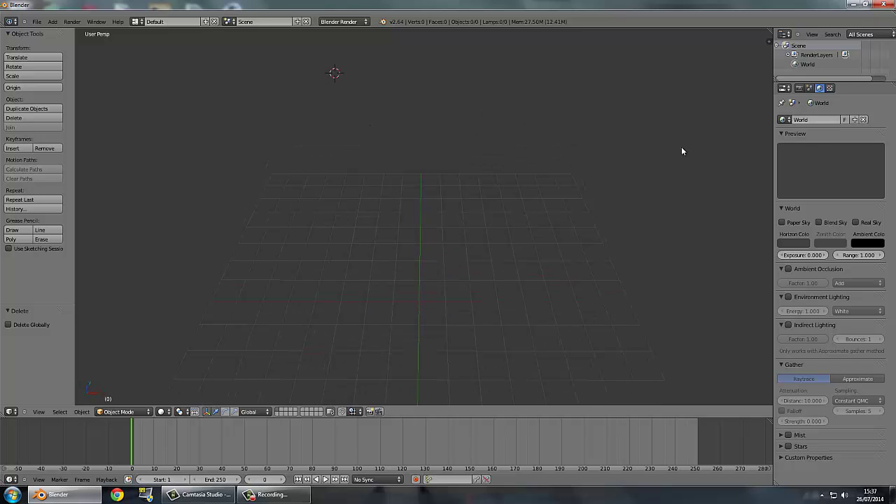
# Add a mesh plane and move it above the centre of the grid
pyautogui.click(52, 22)
pyautogui.moveTo(77, 32)
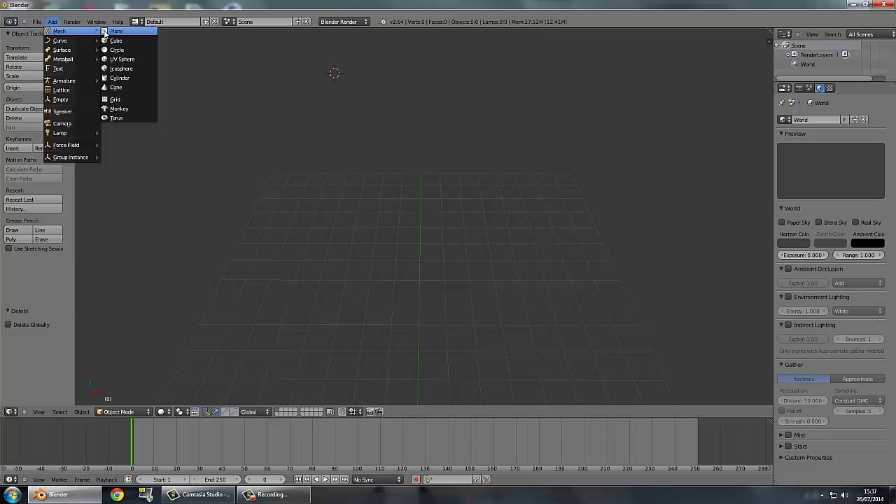
pyautogui.click(114, 31)
pyautogui.scroll(-4, 387, 158)
pyautogui.press('g')
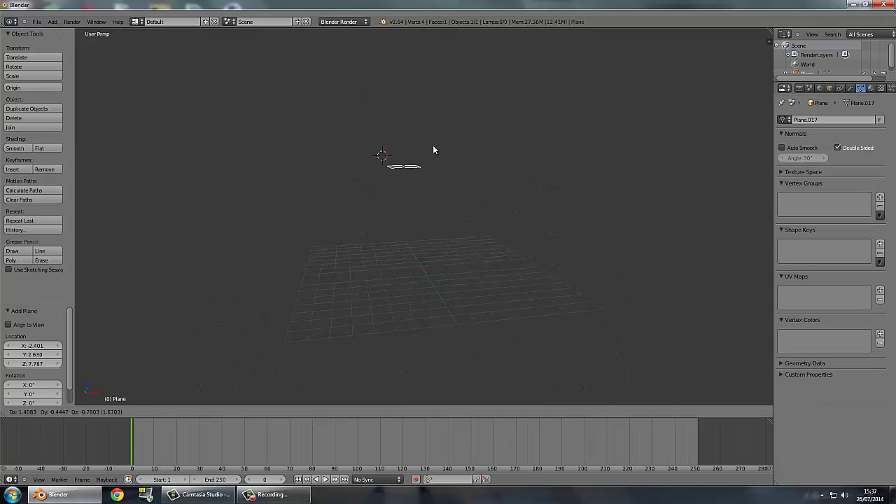
pyautogui.click(433, 149)
pyautogui.moveTo(432, 151); pyautogui.dragTo(524, 216, button='middle')
pyautogui.press('g')
pyautogui.click(536, 263)
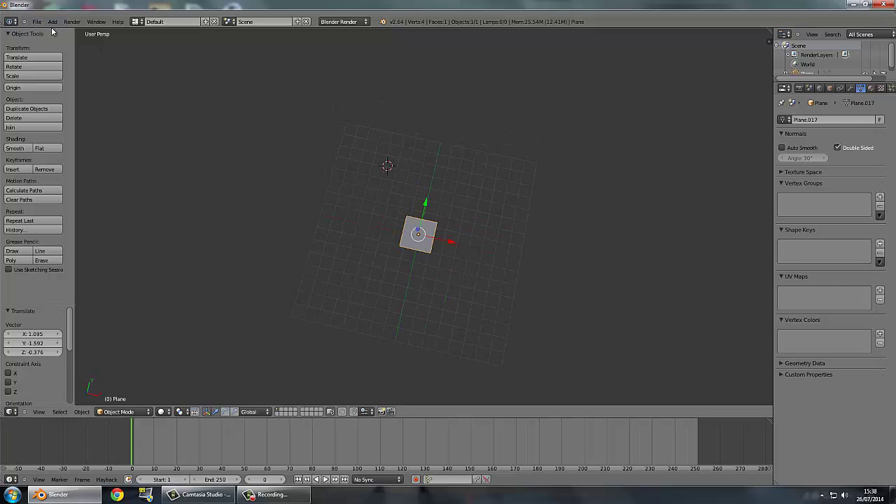
# Add a cube, move it about -19.8 in X and -1.8 in Z away from the plane, and scale it by about 0.67
pyautogui.click(52, 21)
pyautogui.click(121, 40)
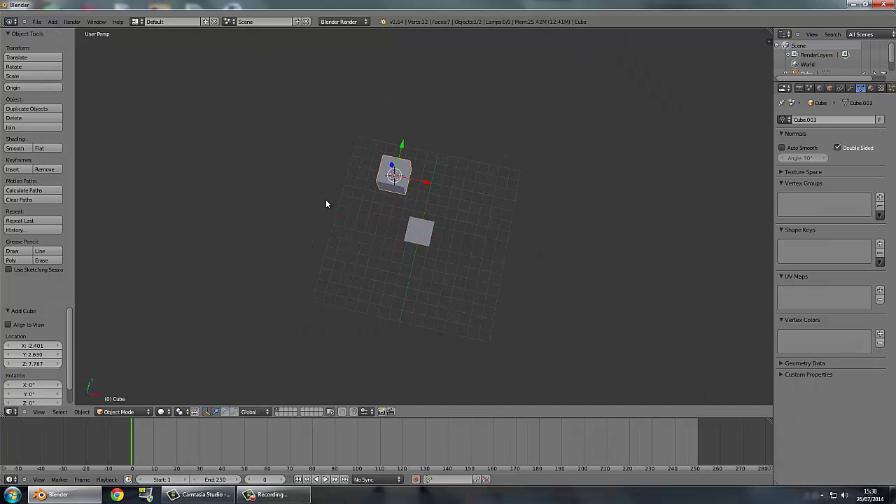
pyautogui.moveTo(326, 204); pyautogui.dragTo(406, 83, button='middle')
pyautogui.press('g')
pyautogui.click(204, 116)
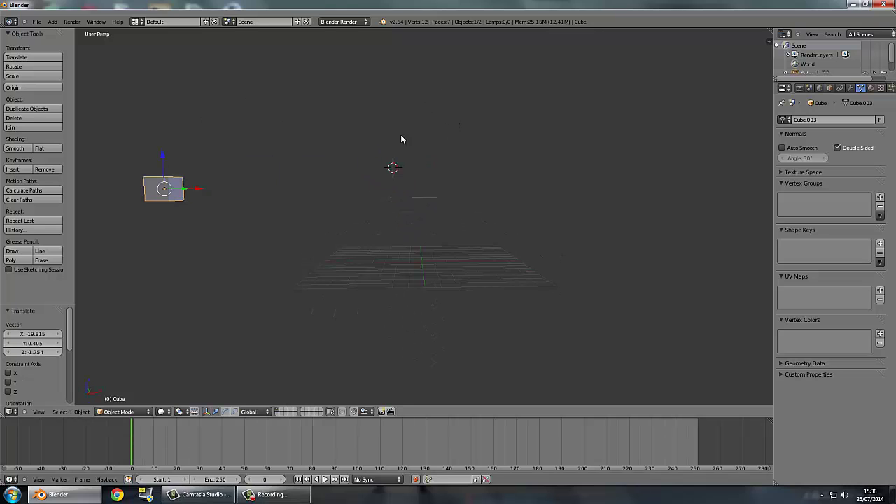
pyautogui.press('s')
pyautogui.click(351, 169)
pyautogui.moveTo(352, 168); pyautogui.dragTo(414, 225, button='middle')
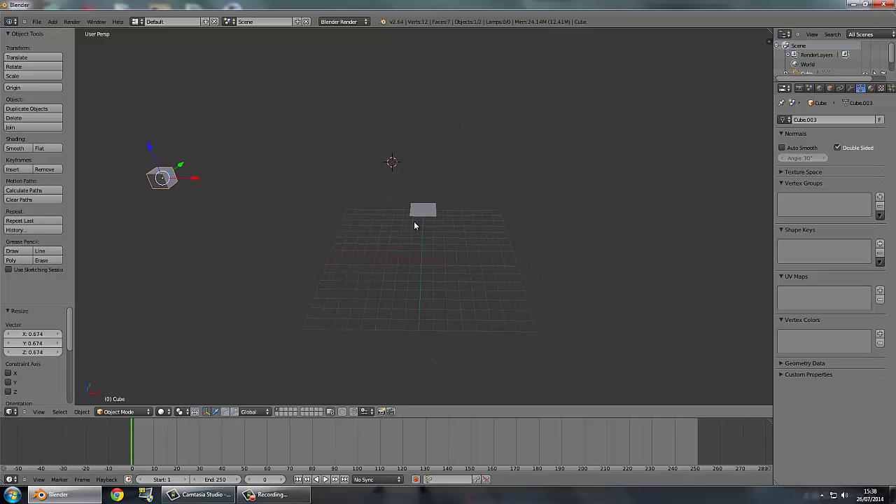
# Raise the plane by about 2.9 units in Z, shifting it about -0.7 in X
pyautogui.rightClick(415, 219)
pyautogui.moveTo(415, 267); pyautogui.dragTo(331, 154, button='middle')
pyautogui.press('g')
pyautogui.click(350, 175)
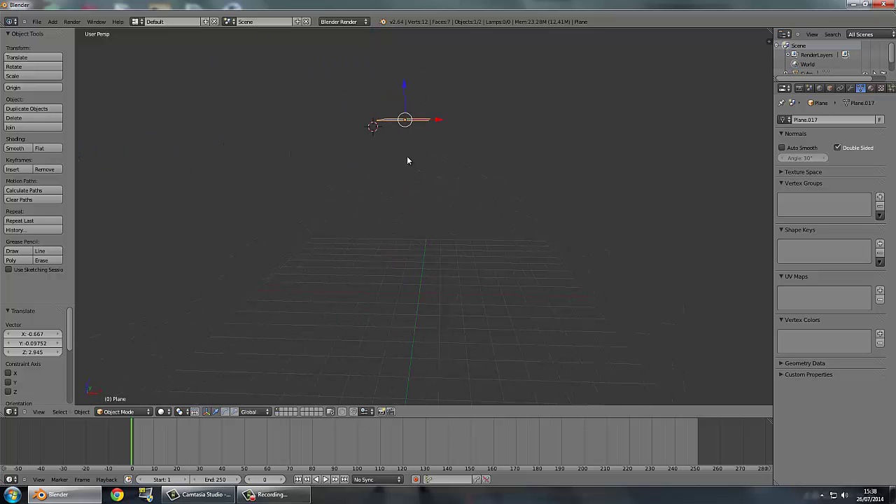
# Enlarge the plane to several times its size and raise it by about 1.2 units in Z
pyautogui.press('s')
pyautogui.click(616, 157)
pyautogui.moveTo(616, 157); pyautogui.dragTo(280, 84, button='middle')
pyautogui.press('g')
pyautogui.click(576, 184)
pyautogui.click(52, 22)
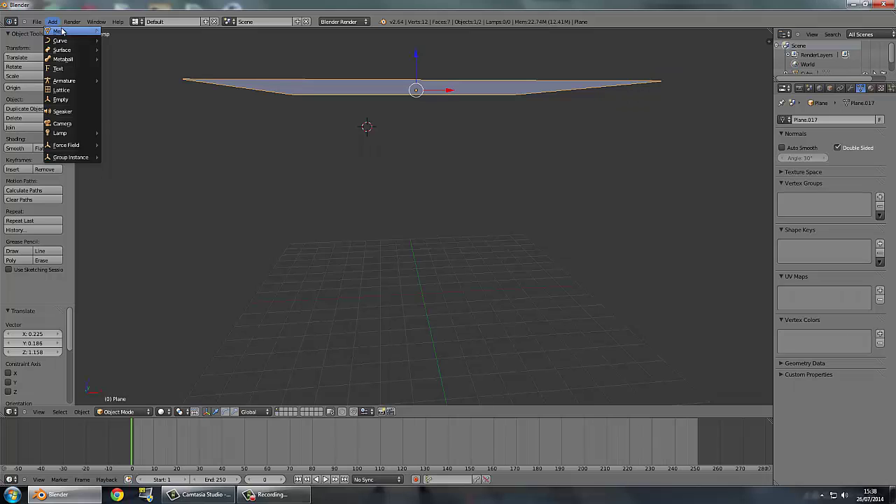
pyautogui.moveTo(394, 84); pyautogui.dragTo(387, 103, button='middle')
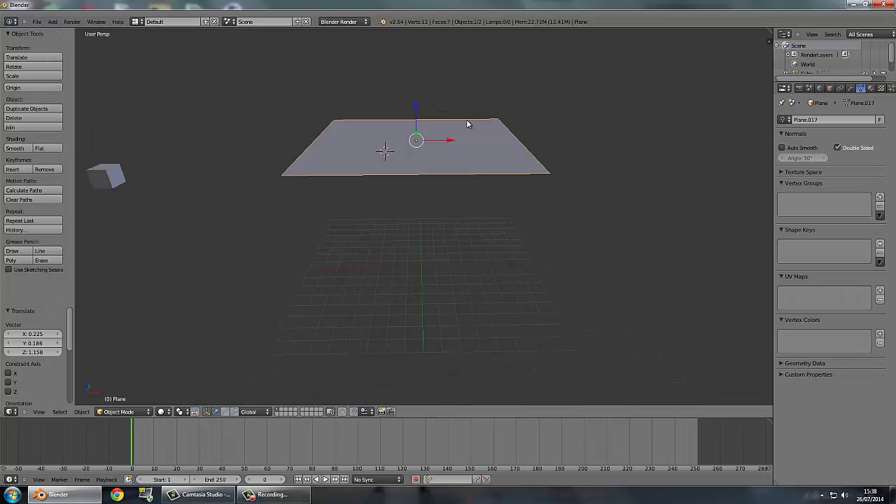
pyautogui.moveTo(467, 123); pyautogui.dragTo(411, 131, button='middle')
# Add a Sun lamp at the 3D cursor
pyautogui.rightClick(246, 176)
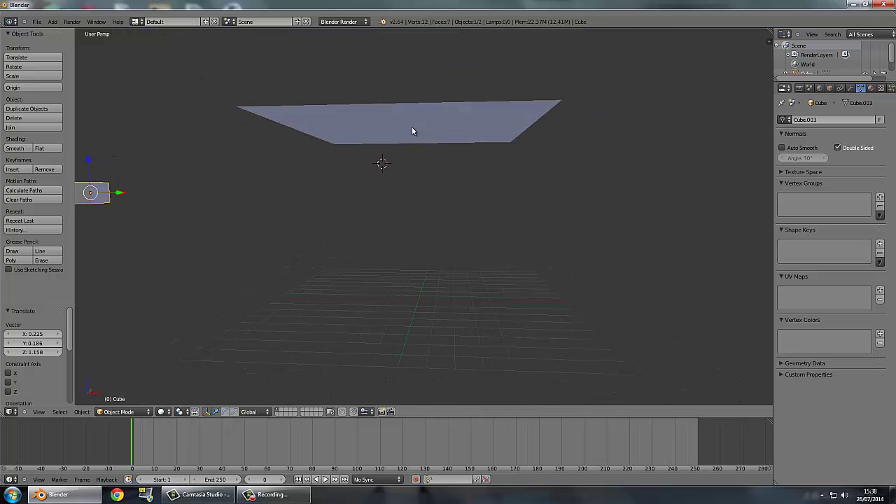
pyautogui.click(53, 22)
pyautogui.moveTo(80, 134)
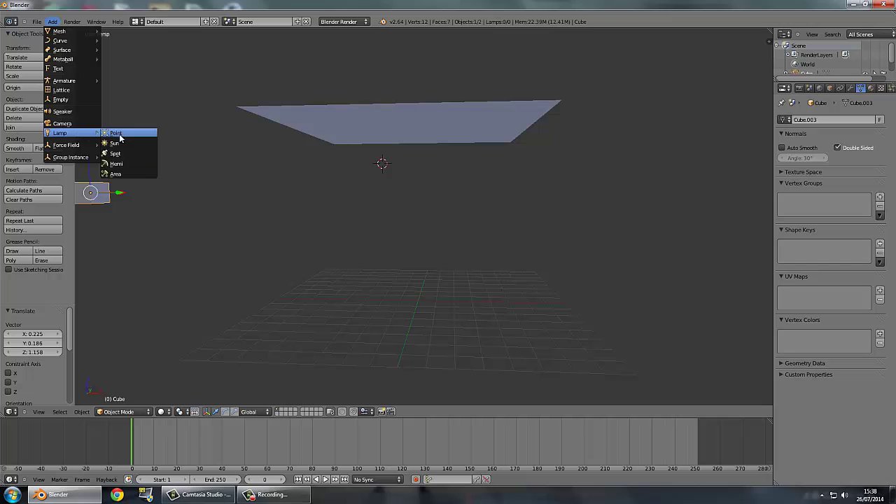
pyautogui.click(114, 143)
# Rotate the Sun lamp and move it about 10.7 in X, 1.5 in Y and 10.2 in Z
pyautogui.moveTo(302, 198); pyautogui.dragTo(400, 214, button='middle')
pyautogui.press('r')
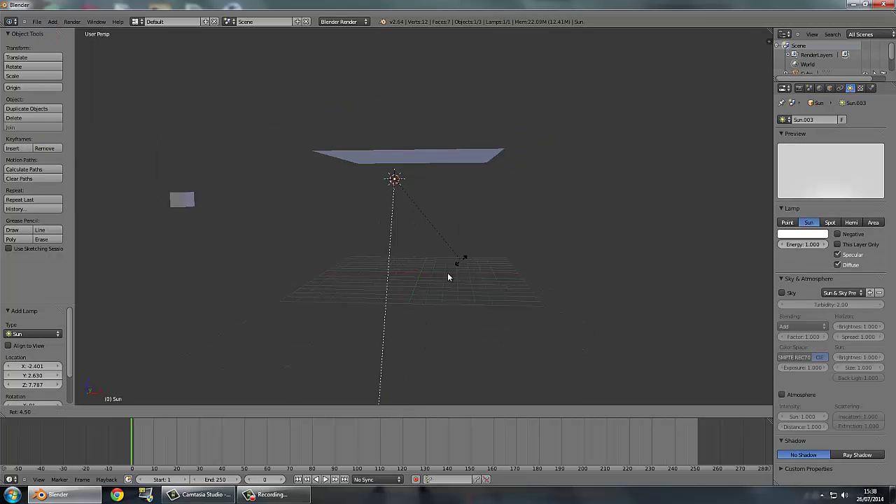
pyautogui.click(443, 285)
pyautogui.press('g')
pyautogui.click(548, 176)
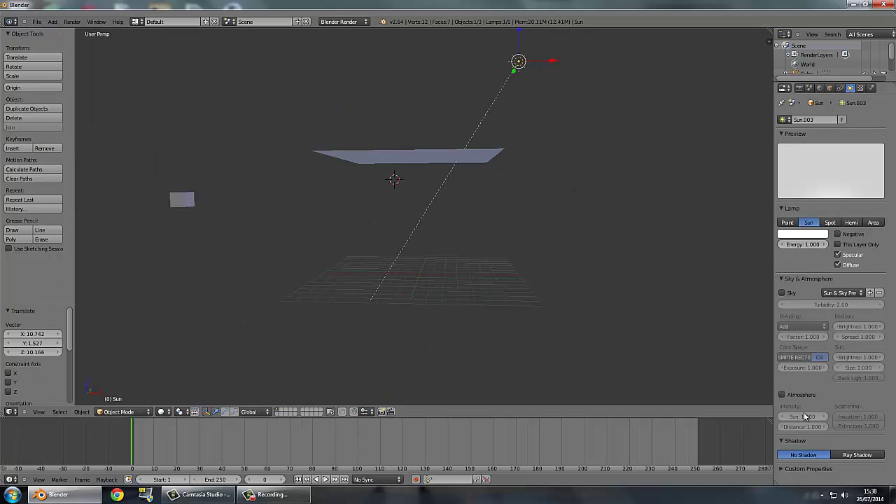
# Enable the Sun lamp's Sky, try the Desert, Mountain and Classic presets, and undo these changes together with the lamp's rotation and move
pyautogui.click(782, 293)
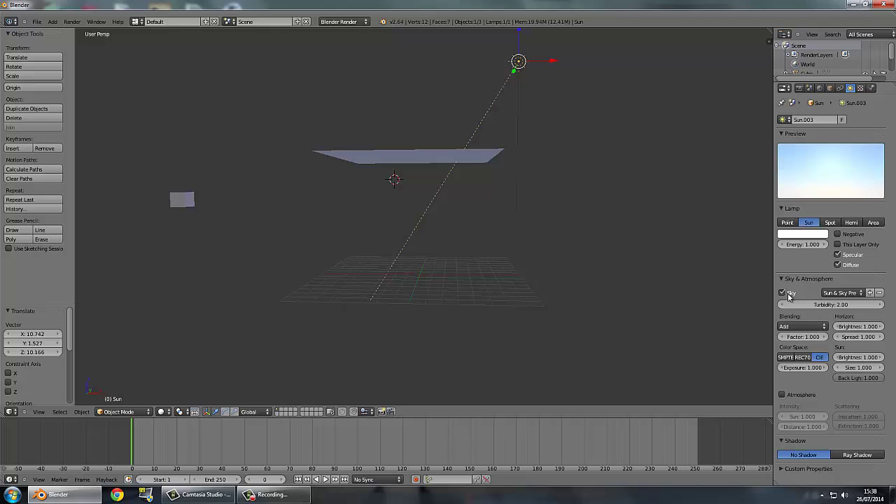
pyautogui.click(840, 292)
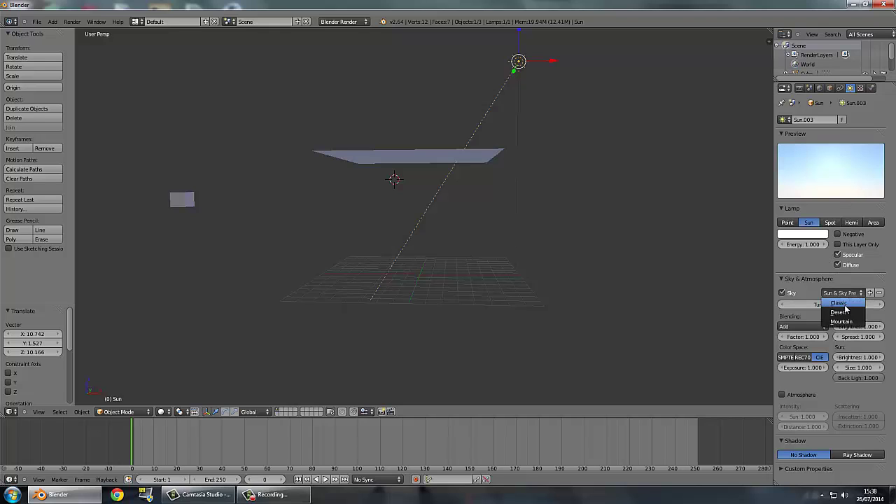
pyautogui.click(839, 313)
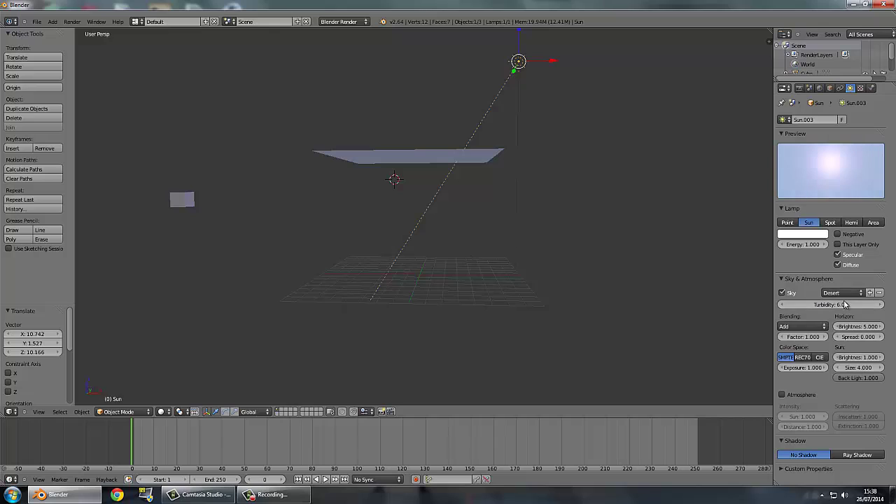
pyautogui.click(838, 293)
pyautogui.click(846, 321)
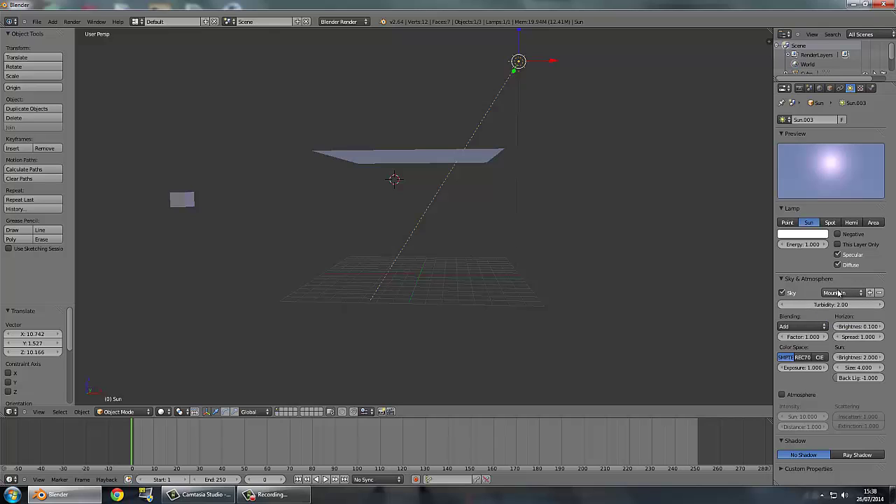
pyautogui.click(840, 294)
pyautogui.click(840, 305)
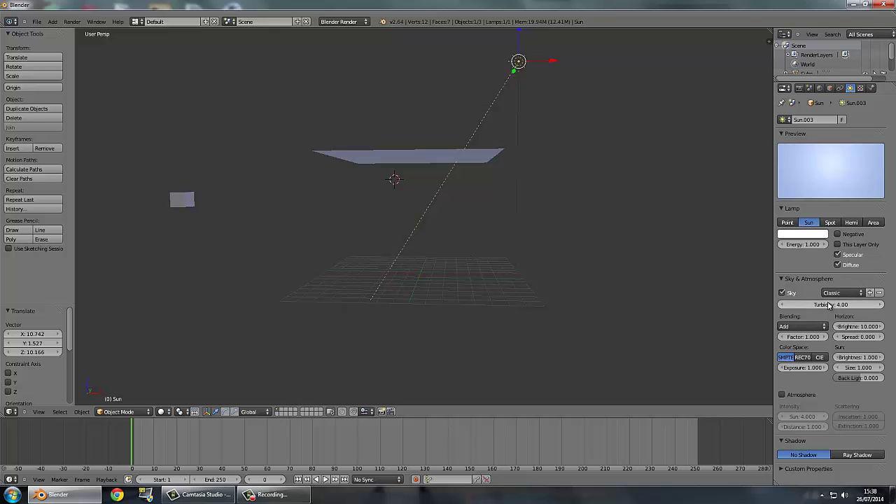
pyautogui.hotkey('ctrl', 'z')
pyautogui.hotkey('ctrl', 'z')
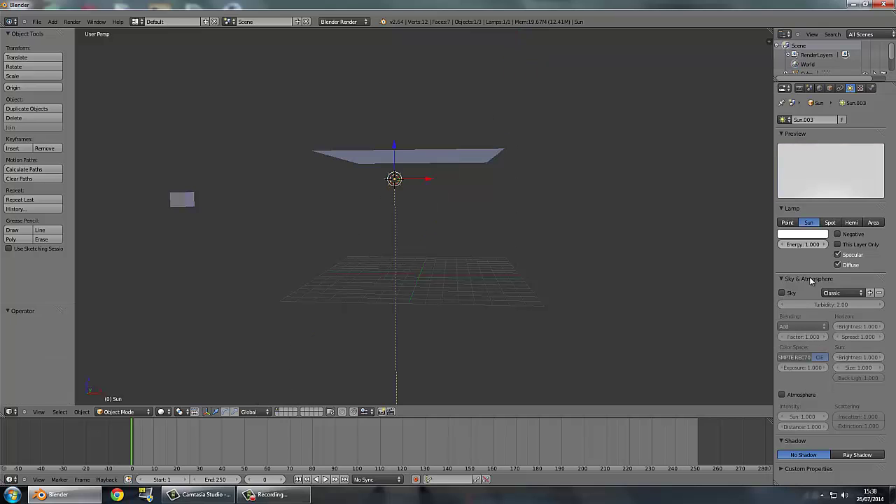
# Place the tilted Sun lamp about 6.1 in X, 1 in Y and 7.2 in Z from its origin, and enable Sky and Atmosphere
pyautogui.hotkey('ctrl', 'shift', 'z')
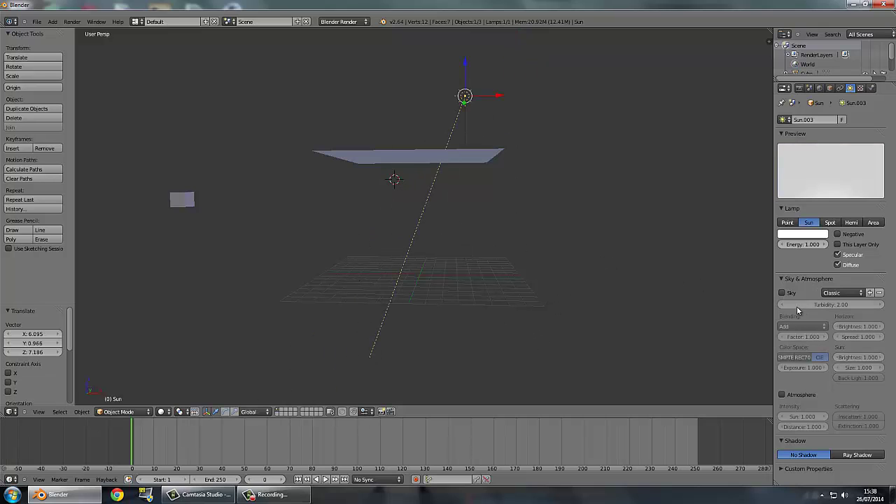
pyautogui.hotkey('ctrl', 'shift', 'z')
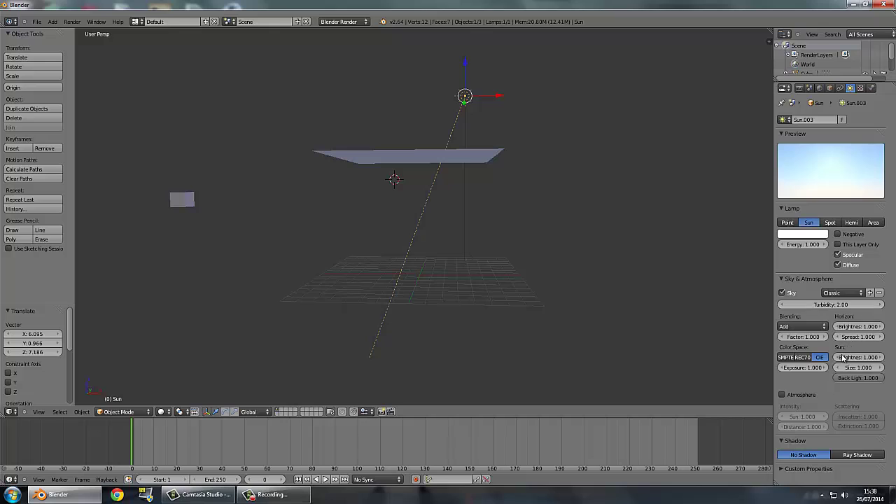
pyautogui.click(782, 395)
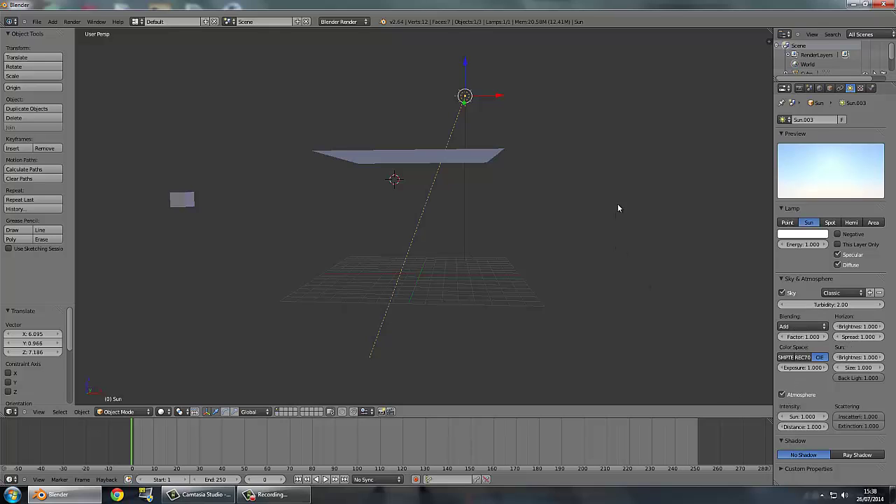
# Adjust the Sun lamp's rotation and move it about 1.8 in X and 0.1 in Z
pyautogui.moveTo(618, 208); pyautogui.dragTo(682, 181, button='middle')
pyautogui.press('r')
pyautogui.click(640, 221)
pyautogui.click(669, 217)
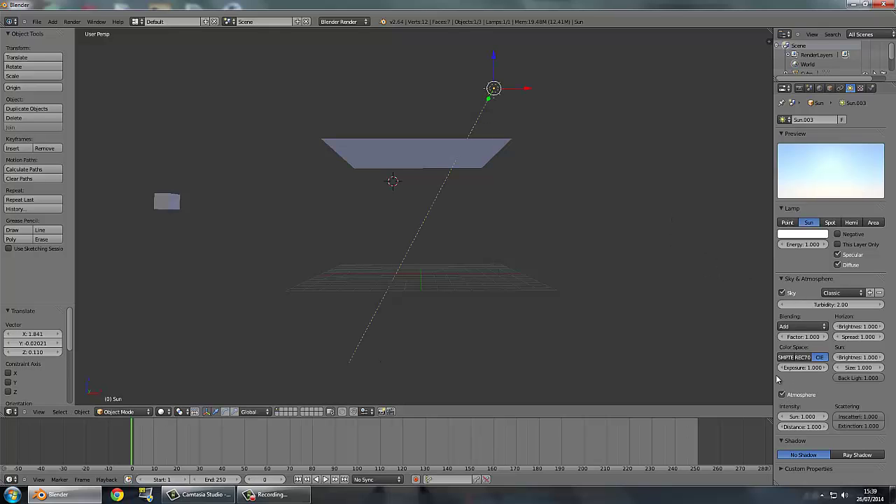
# Enable Environment Lighting and Ambient Occlusion for the world and set the gather samples to 15
pyautogui.click(820, 89)
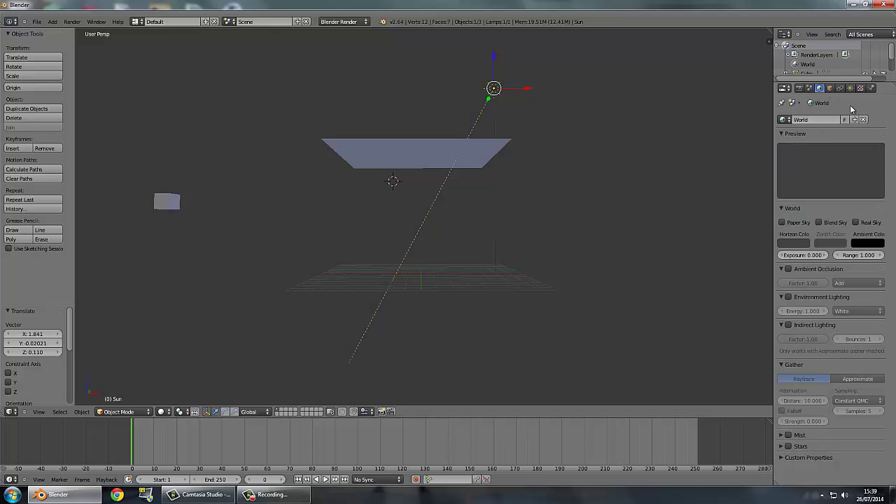
pyautogui.click(849, 89)
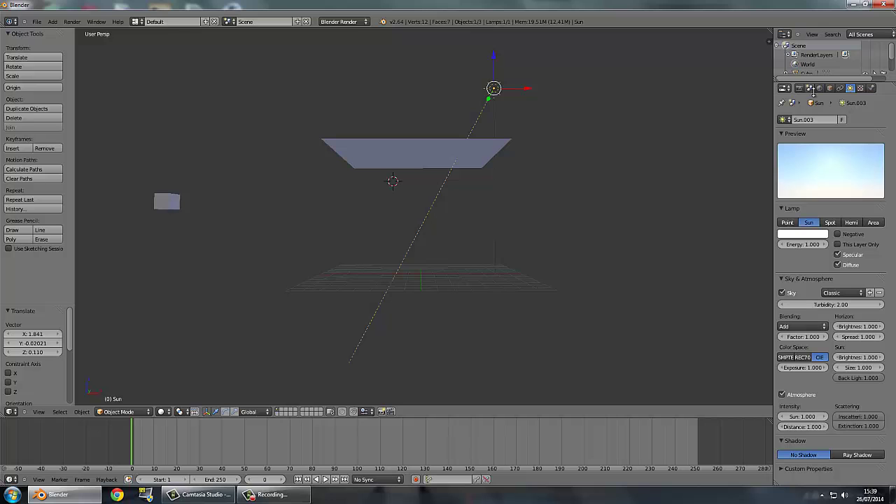
pyautogui.click(818, 89)
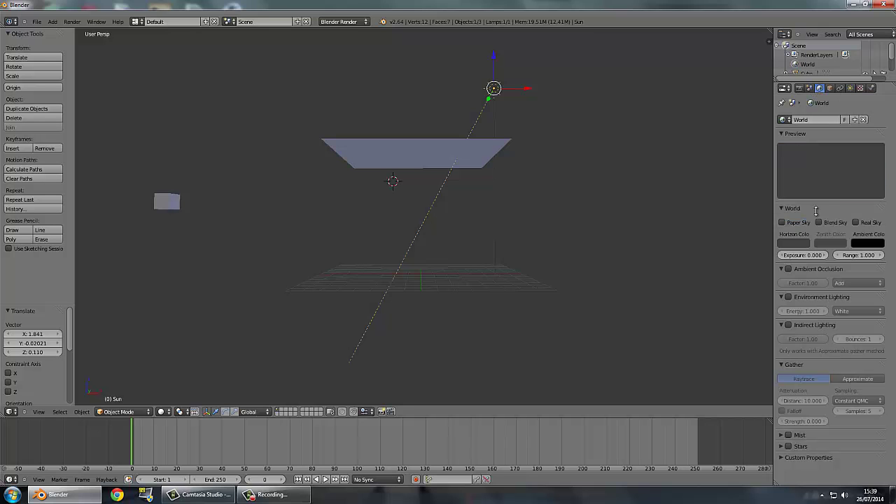
pyautogui.click(788, 297)
pyautogui.click(788, 268)
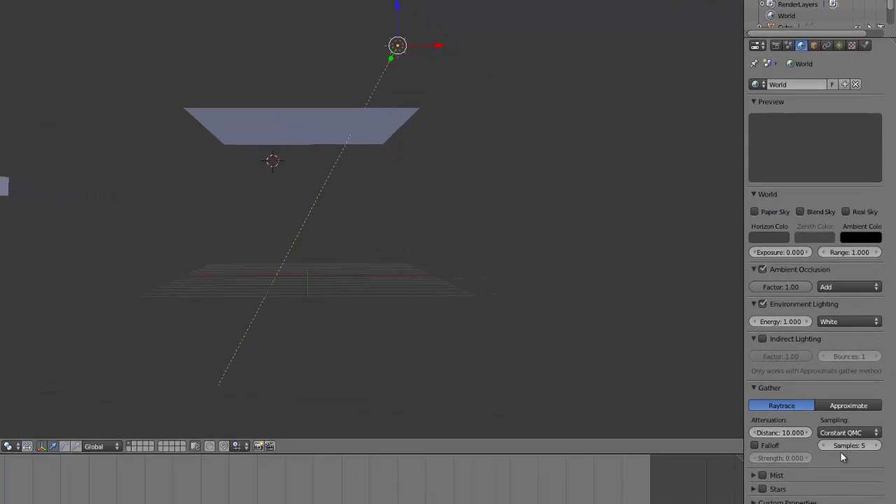
pyautogui.click(853, 411)
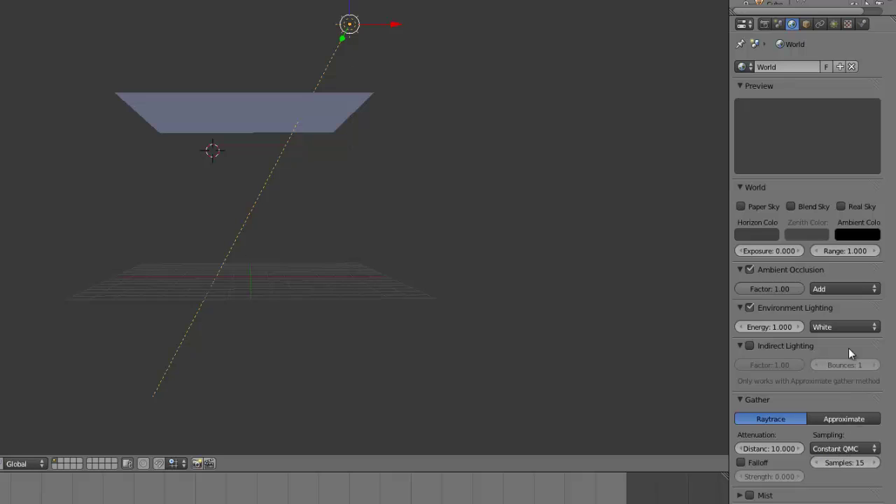
pyautogui.click(844, 288)
pyautogui.click(827, 278)
# Select the plane above the grid and add a particle system to it
pyautogui.rightClick(325, 105)
pyautogui.click(876, 25)
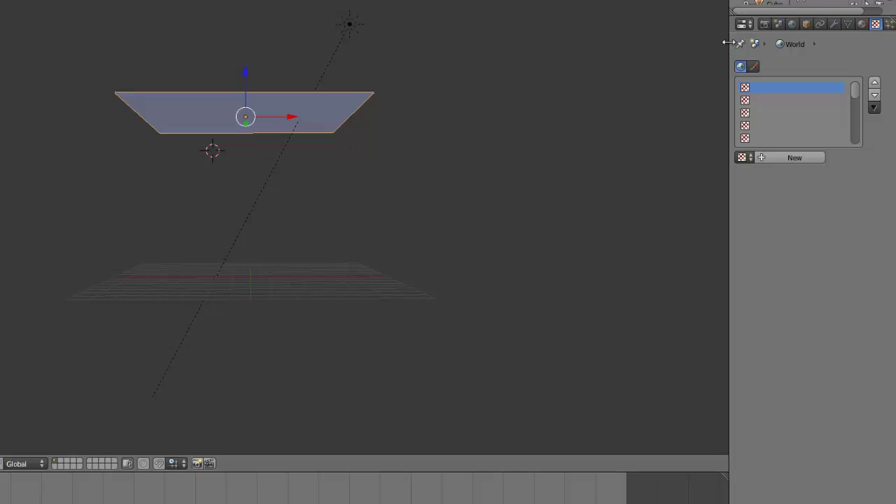
pyautogui.moveTo(728, 40); pyautogui.dragTo(698, 40)
pyautogui.click(861, 24)
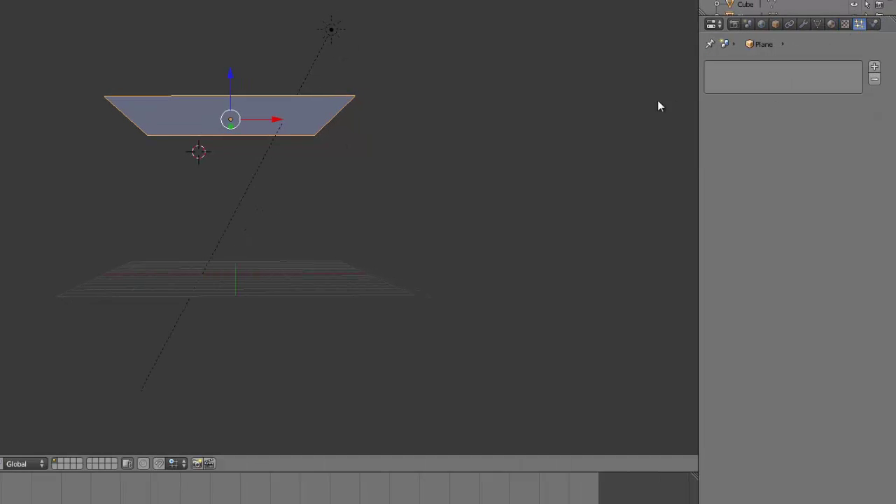
pyautogui.click(874, 67)
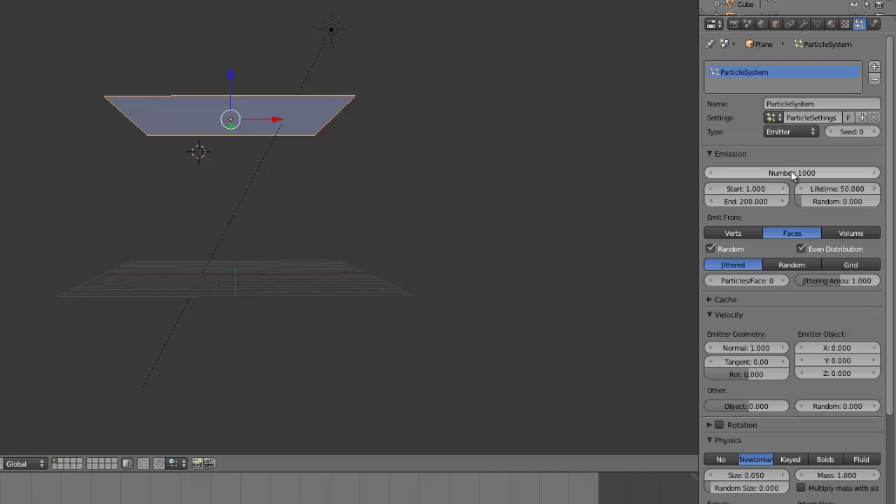
# Rename the plane's particle system as Rain and play the animation to preview the falling particles
pyautogui.click(786, 102)
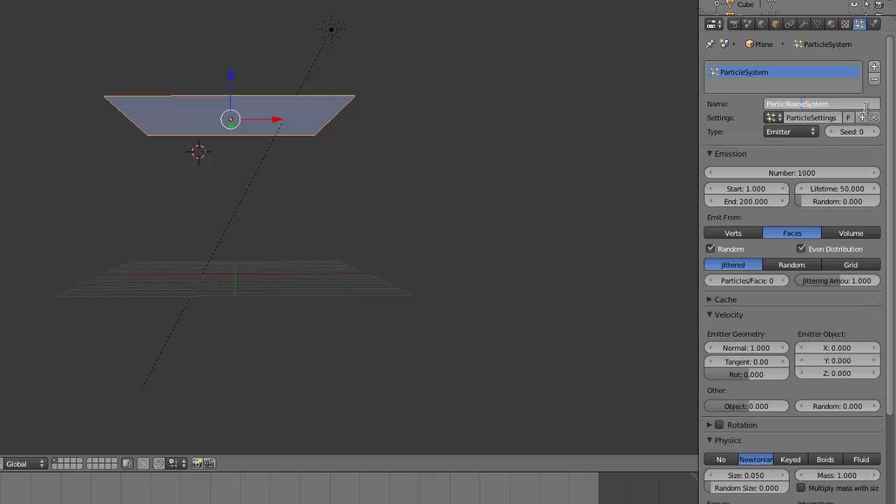
pyautogui.moveTo(850, 103); pyautogui.dragTo(665, 103)
pyautogui.write('Rain')
pyautogui.press('Return')
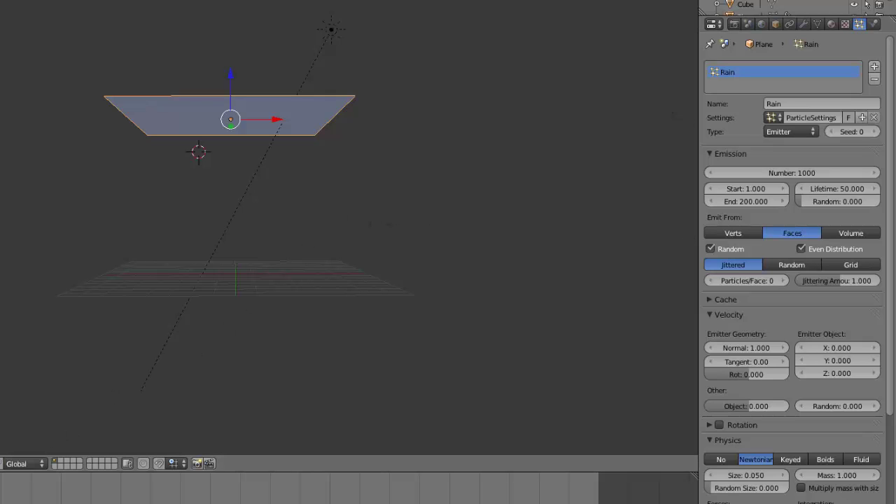
pyautogui.moveTo(313, 232); pyautogui.dragTo(314, 243, button='middle')
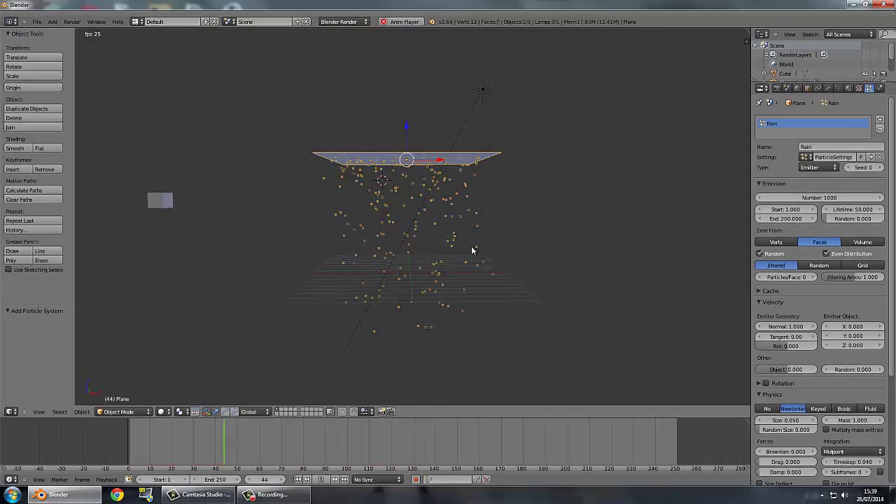
# Examine the falling rain particles up close and stop the animation playback
pyautogui.scroll(3, 313, 244)
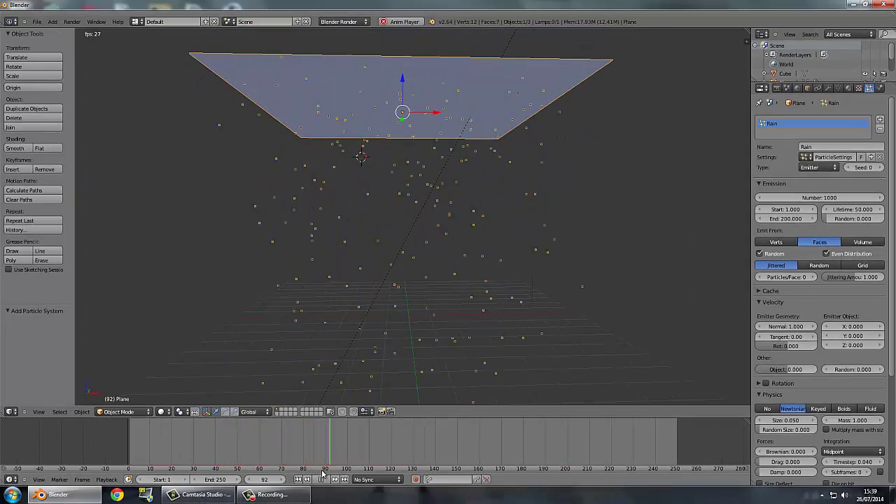
pyautogui.hotkey('alt', 'a')
pyautogui.scroll(-5, 443, 211)
pyautogui.moveTo(443, 211); pyautogui.dragTo(448, 211, button='middle')
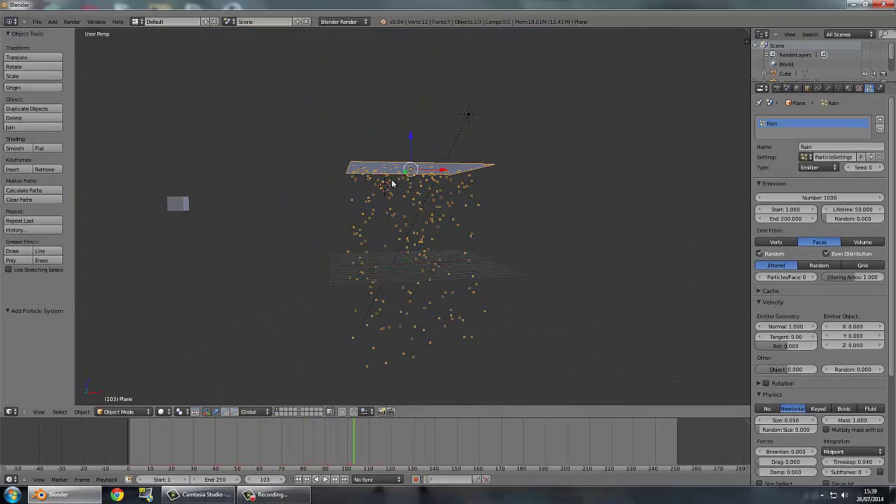
# Add a camera to the scene and rotate it to about 99.8° in X, -26.1° in Y and -9.9° in Z
pyautogui.click(53, 22)
pyautogui.moveTo(61, 33)
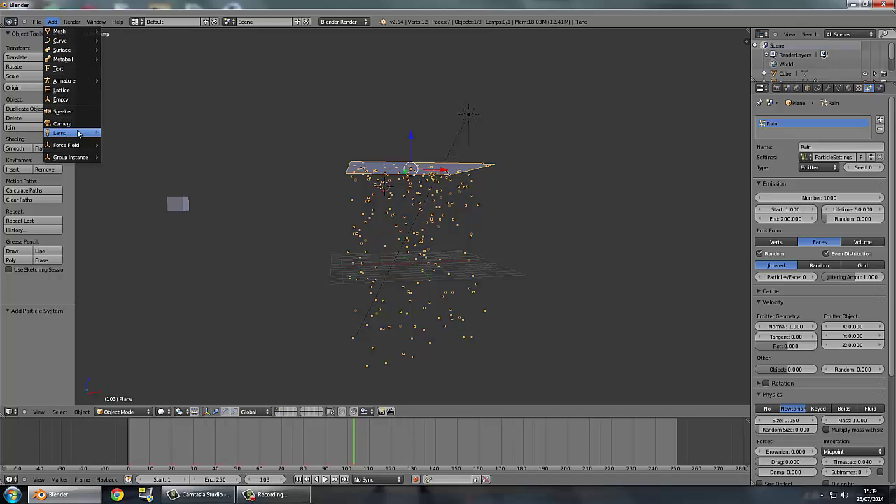
pyautogui.click(74, 126)
pyautogui.moveTo(376, 175); pyautogui.dragTo(593, 148, button='middle')
pyautogui.press('r')
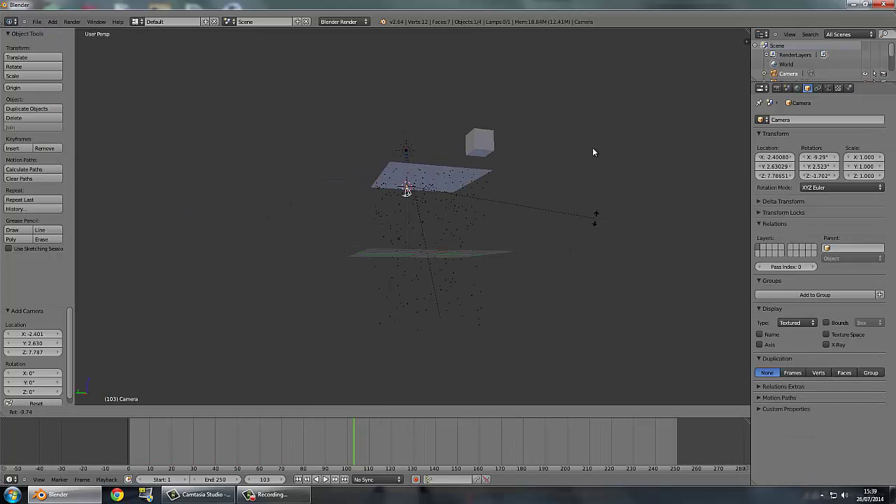
pyautogui.click(252, 268)
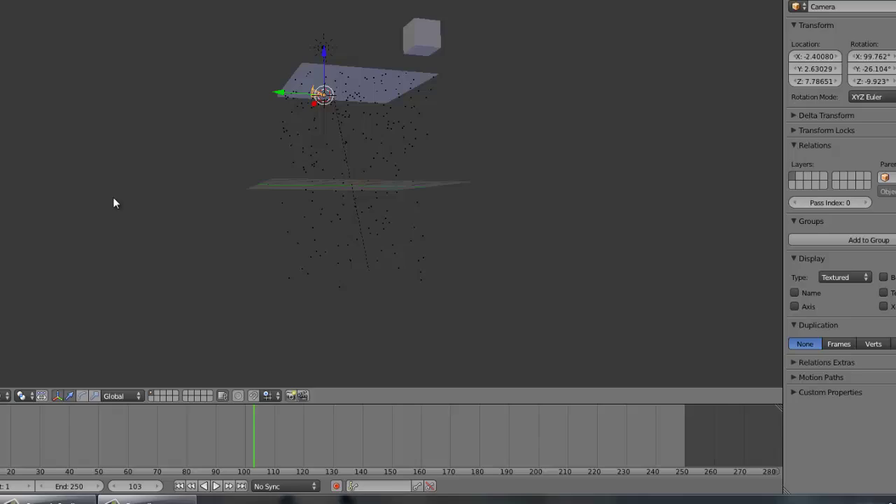
# Move the camera out in front of the grid to about X -6.2, Y -14.1, Z 1.7
pyautogui.press('g')
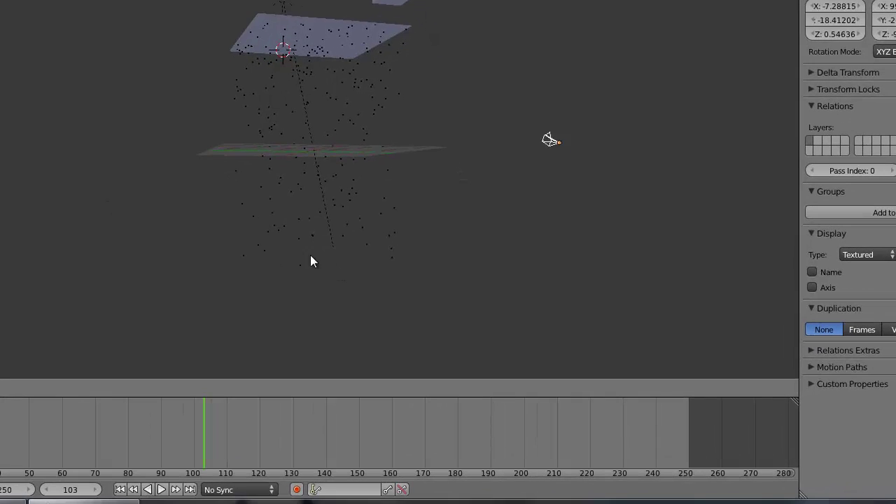
pyautogui.click(354, 244)
pyautogui.moveTo(354, 244); pyautogui.dragTo(275, 235, button='middle')
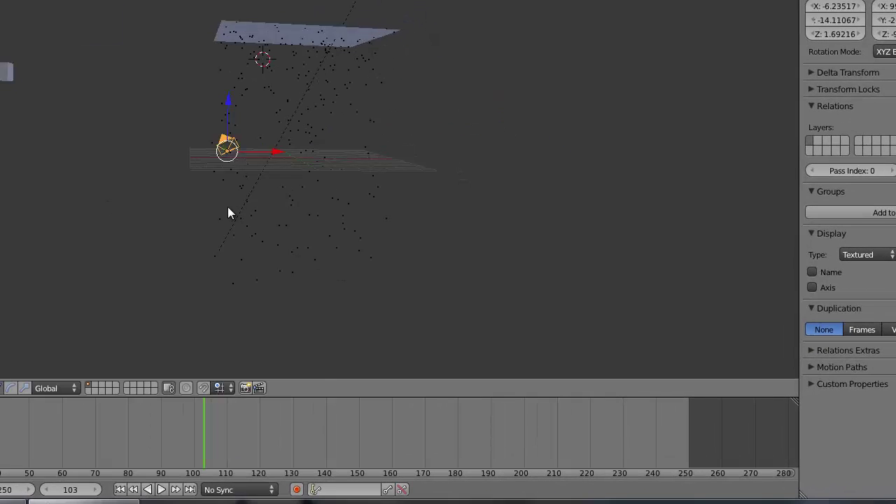
# Frame the rain through the camera, placing it at about X -1.92, Y -14.38, Z 0.72 with rotation about 98.8°, 1.3°, -5.4°
pyautogui.press('KP_0')
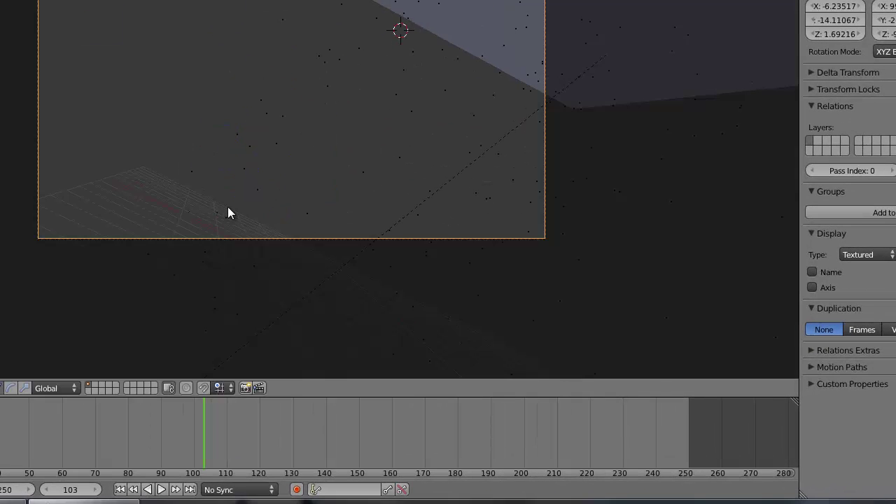
pyautogui.press('g')
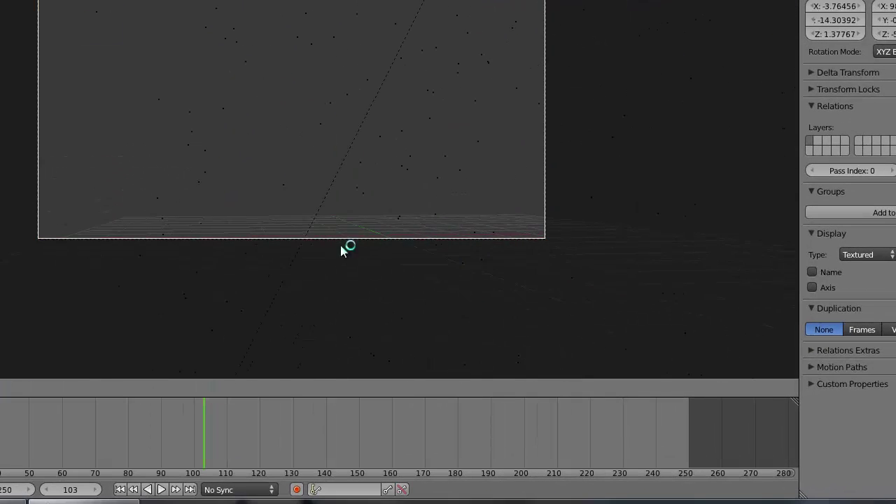
pyautogui.click(526, 305)
pyautogui.press('r')
pyautogui.click(707, 264)
# Render frame 103 to check the halo particles against the sky, and return to the 3D view
pyautogui.press('F12')
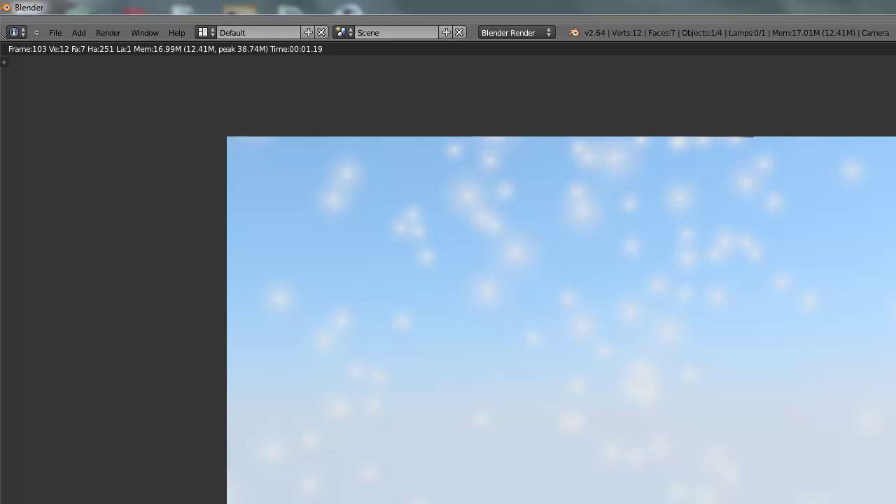
pyautogui.click(11, 411)
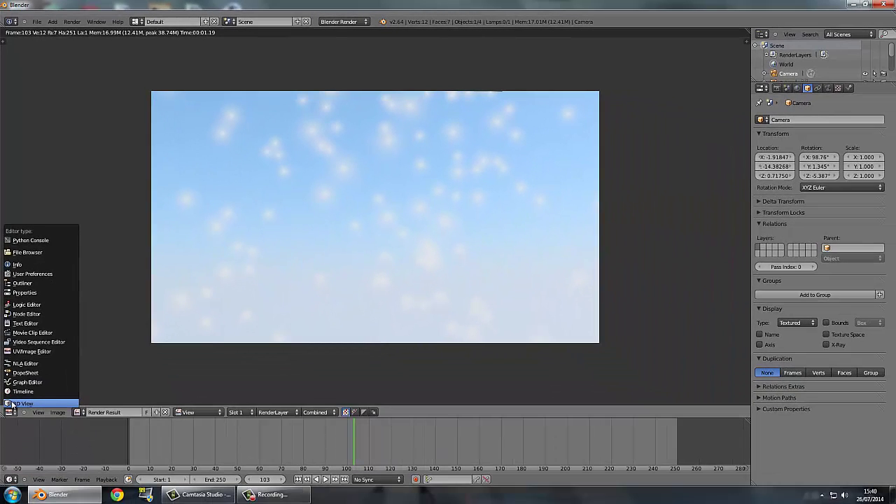
pyautogui.click(12, 404)
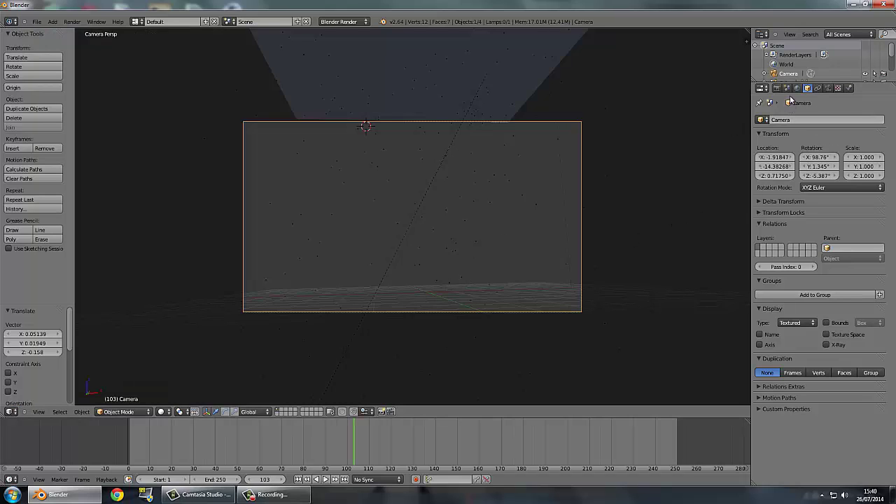
# Set the emitter plane's Rain particles to render as Object, with Cube as the dupli object
pyautogui.rightClick(506, 85)
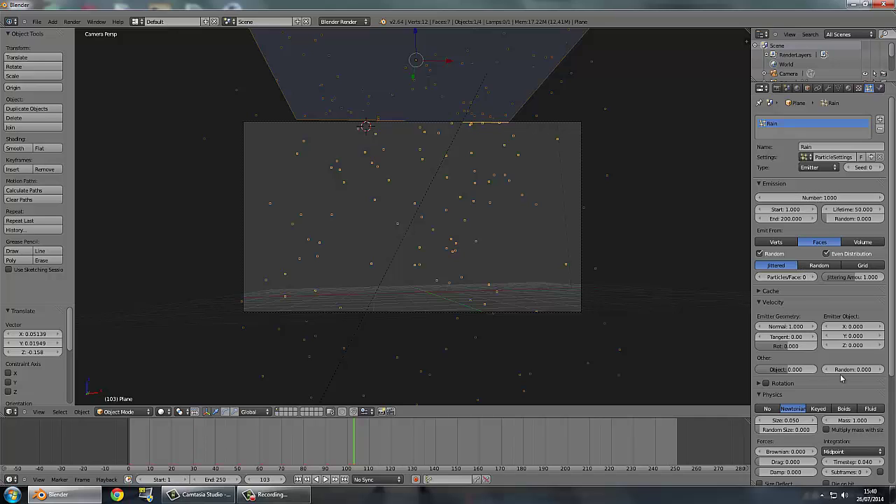
pyautogui.scroll(-5, 862, 265)
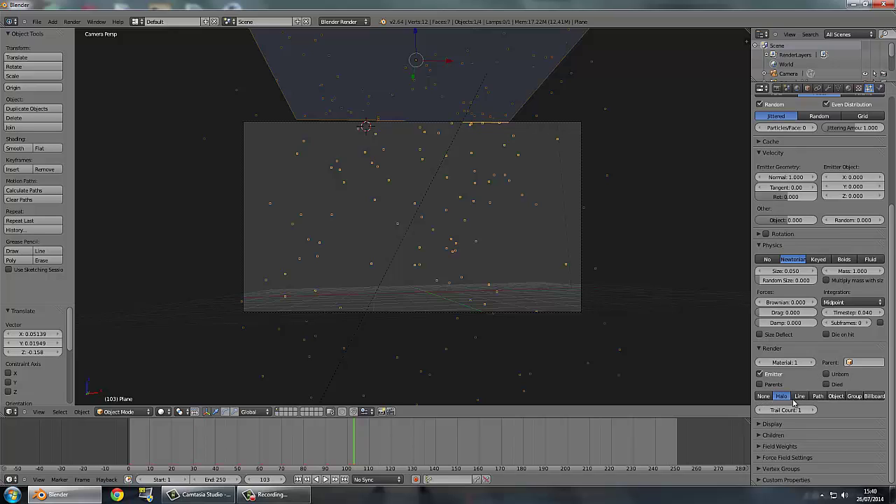
pyautogui.click(838, 397)
pyautogui.click(829, 408)
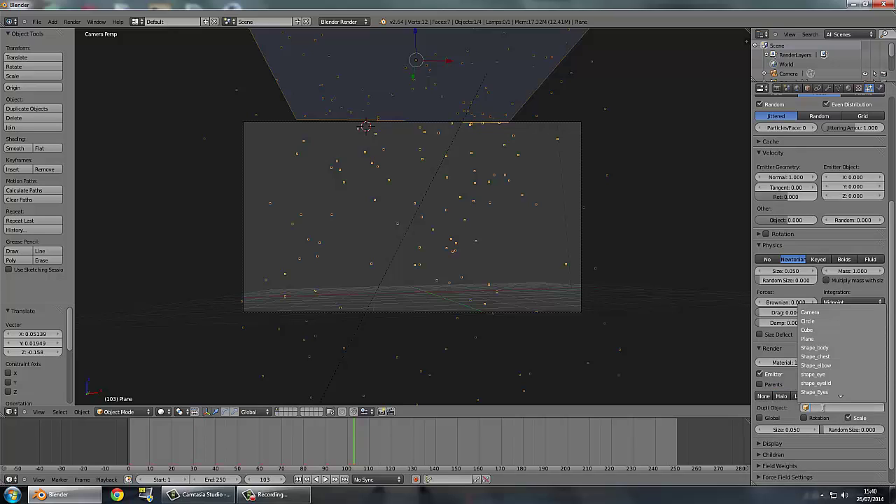
pyautogui.click(816, 330)
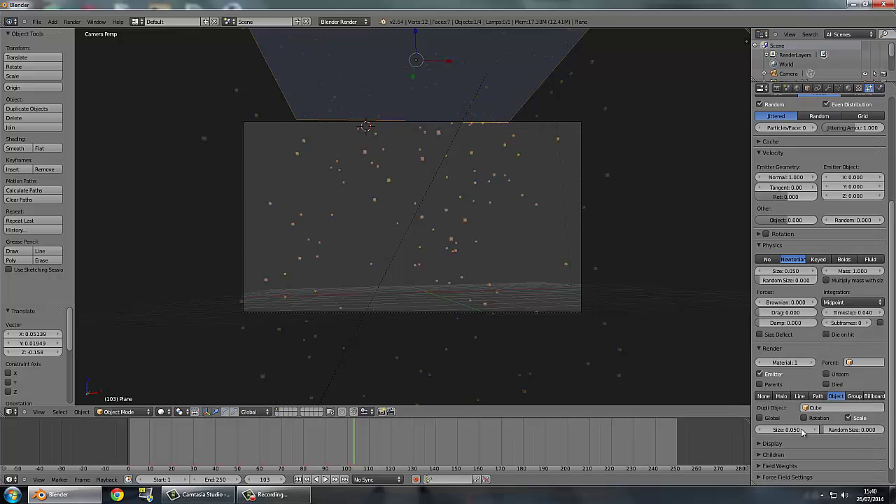
pyautogui.click(840, 408)
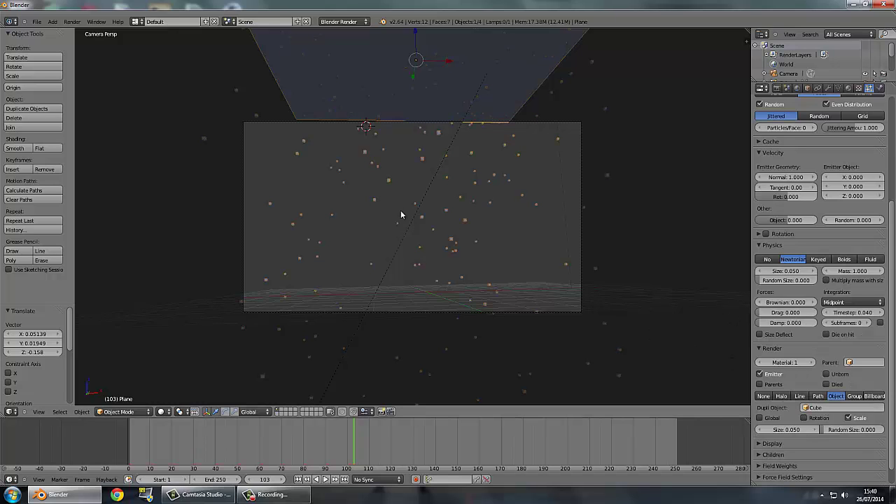
# Leave the camera view and examine the source cube and the cube-shaped particles beneath the emitter plane
pyautogui.press('KP_0')
pyautogui.rightClick(226, 213)
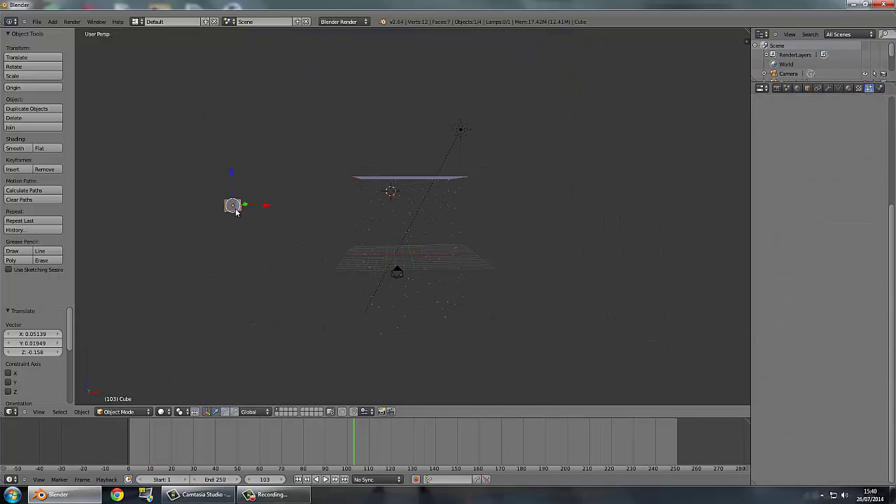
pyautogui.moveTo(226, 213); pyautogui.dragTo(272, 220, button='middle')
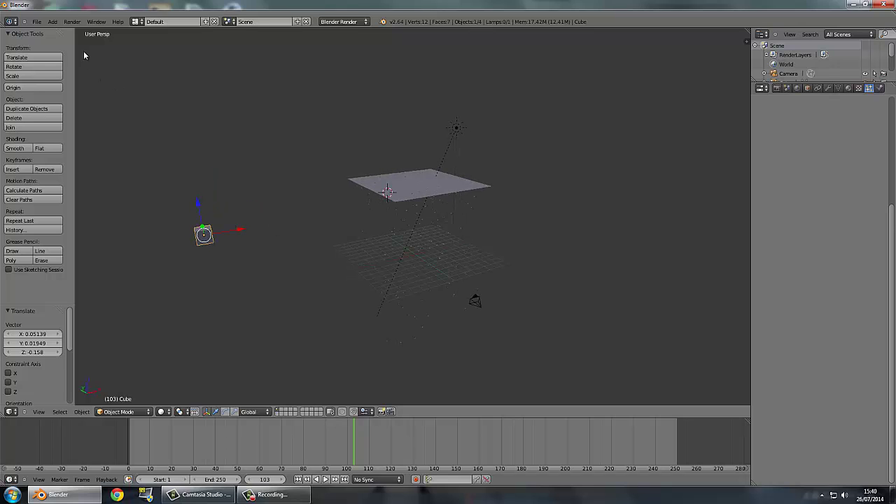
pyautogui.click(56, 23)
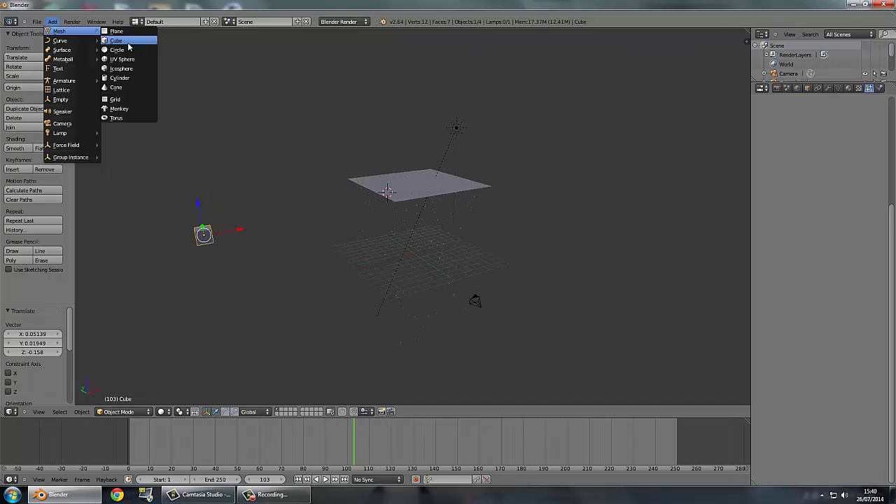
pyautogui.rightClick(401, 199)
pyautogui.scroll(8, 428, 206)
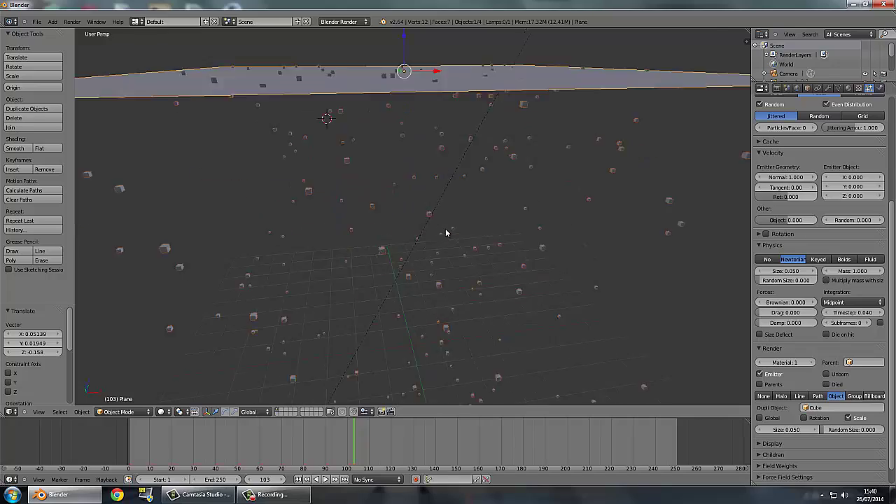
pyautogui.scroll(-10, 450, 232)
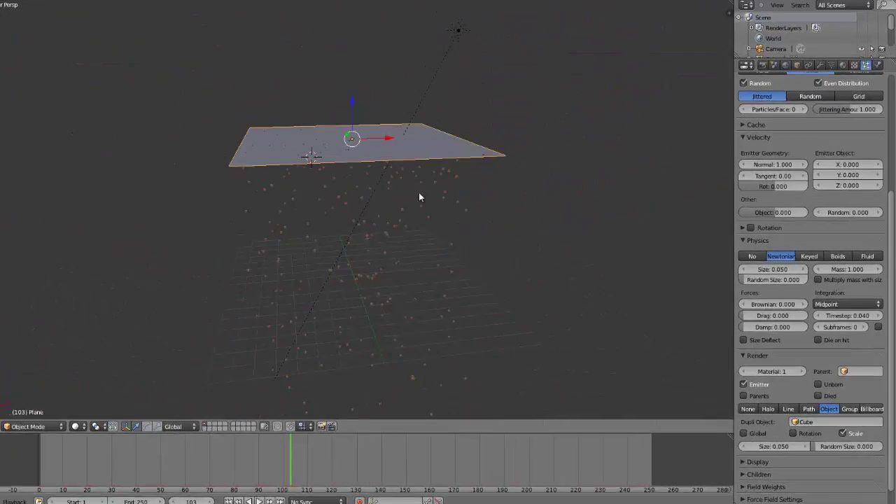
pyautogui.scroll(-3, 420, 198)
# Give the source cube a new material with a light blue diffuse colour and a specular intensity of 0
pyautogui.rightClick(98, 196)
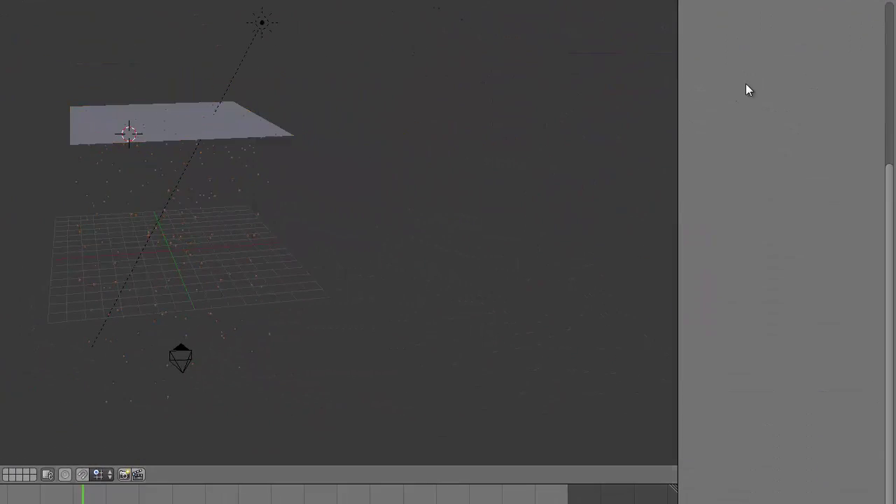
pyautogui.scroll(5, 851, 7)
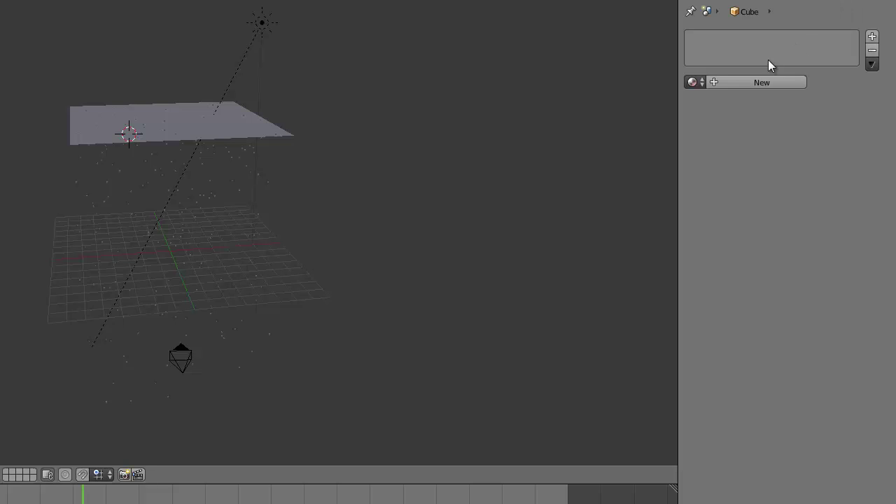
pyautogui.click(752, 81)
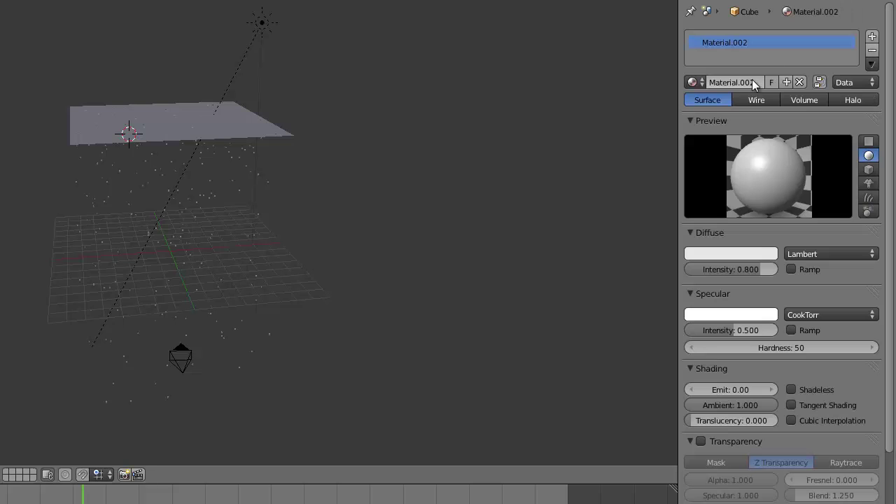
pyautogui.click(716, 255)
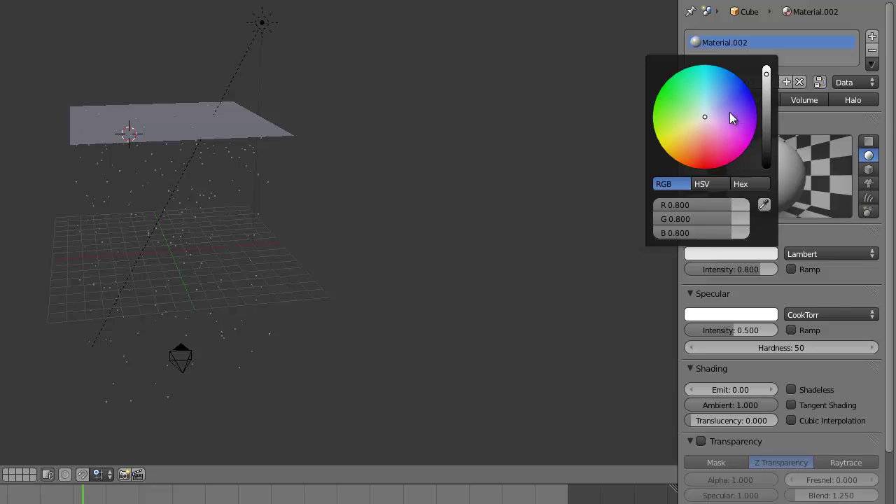
pyautogui.click(714, 90)
pyautogui.moveTo(713, 90); pyautogui.dragTo(730, 131)
pyautogui.moveTo(725, 327); pyautogui.dragTo(594, 337)
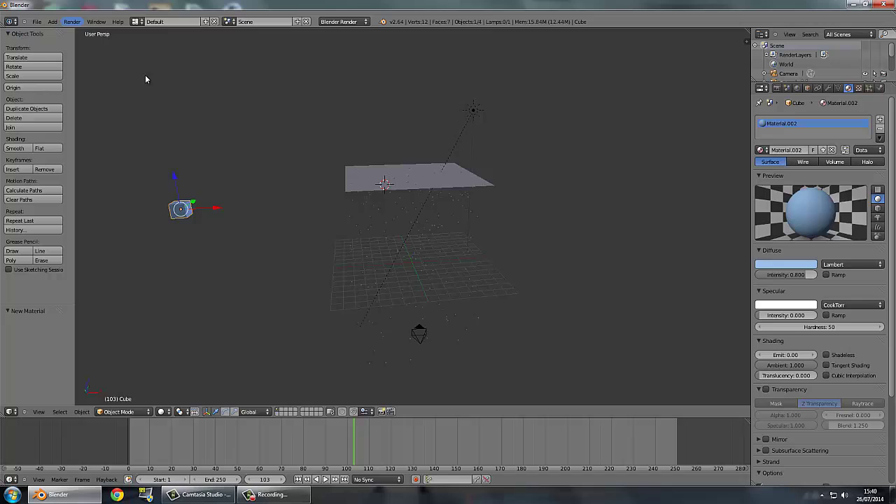
# Play the rain animation from frame 0 through the camera and stop it at frame 67
pyautogui.moveTo(145, 79); pyautogui.dragTo(388, 179, button='middle')
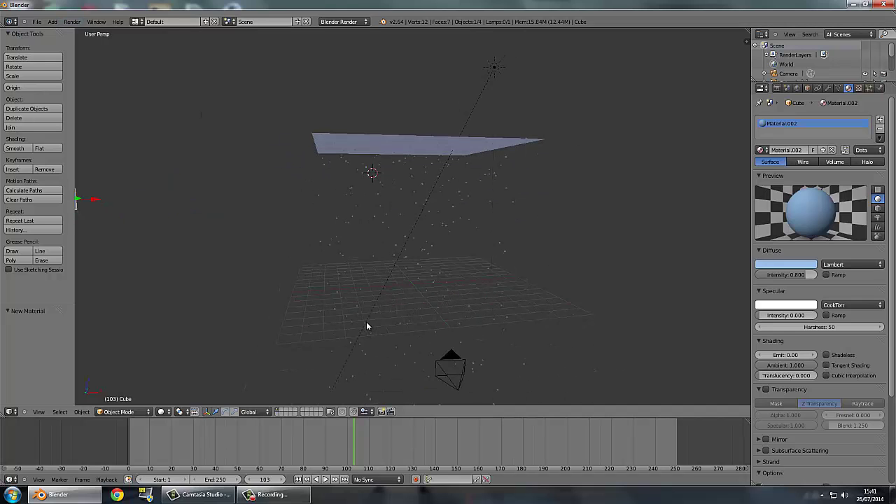
pyautogui.press('KP_0')
pyautogui.click(128, 441)
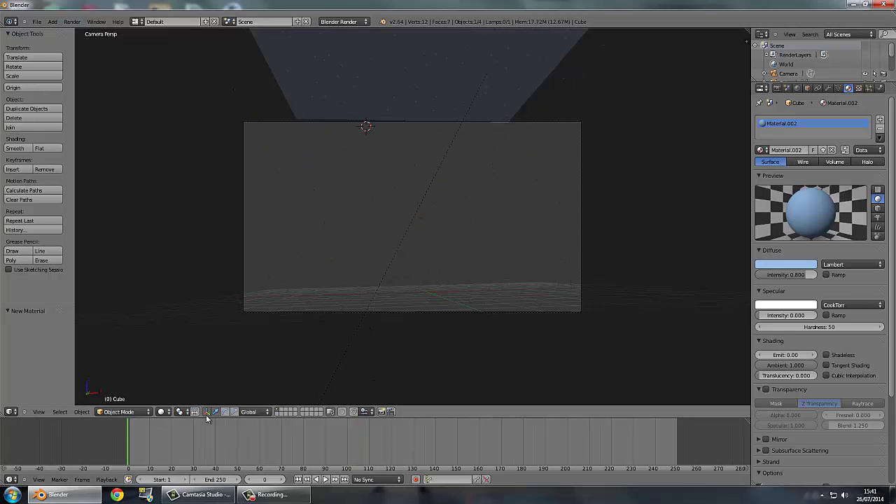
pyautogui.click(326, 479)
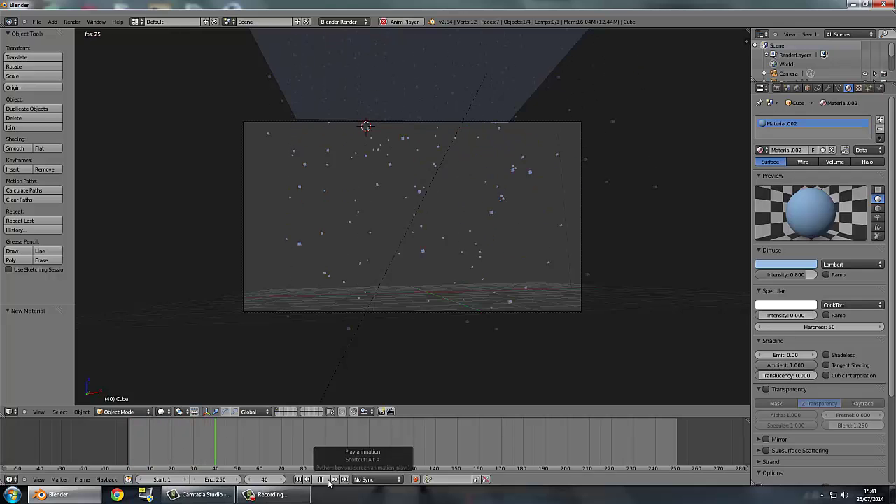
pyautogui.click(321, 479)
pyautogui.scroll(3, 138, 101)
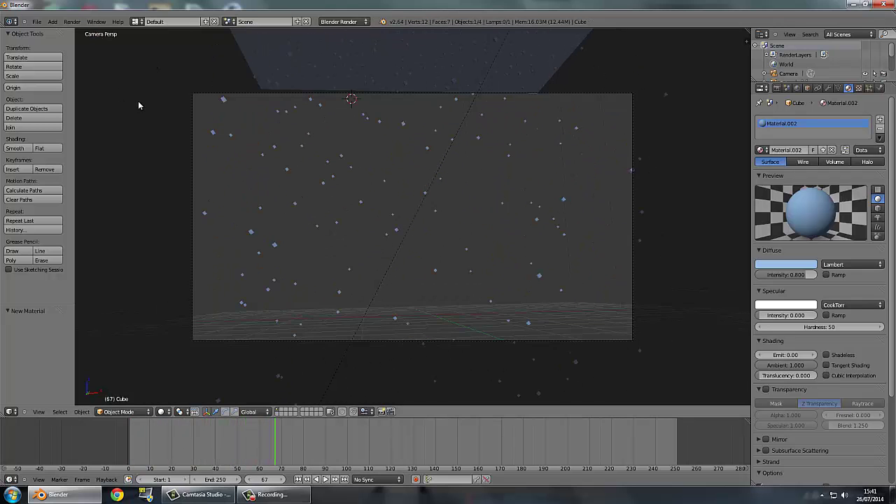
# Render frame 67 to check the blue cube raindrops, and return to the 3D view
pyautogui.click(72, 22)
pyautogui.click(98, 30)
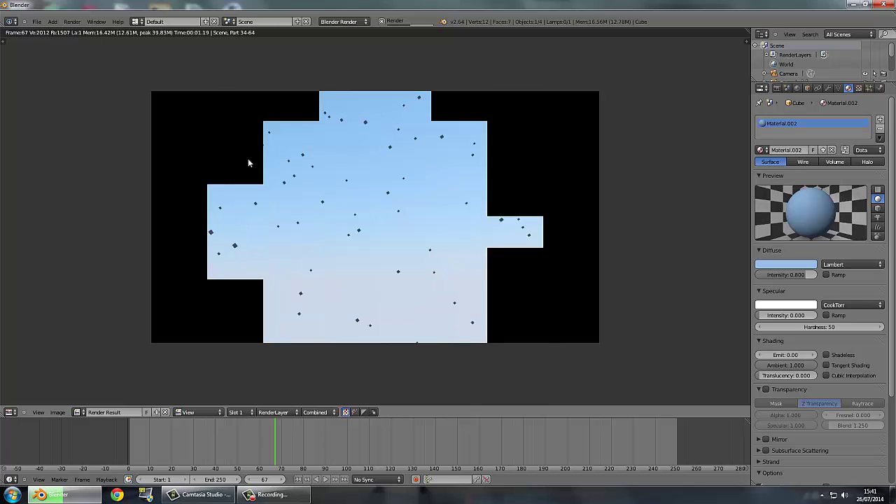
pyautogui.click(10, 412)
pyautogui.click(28, 403)
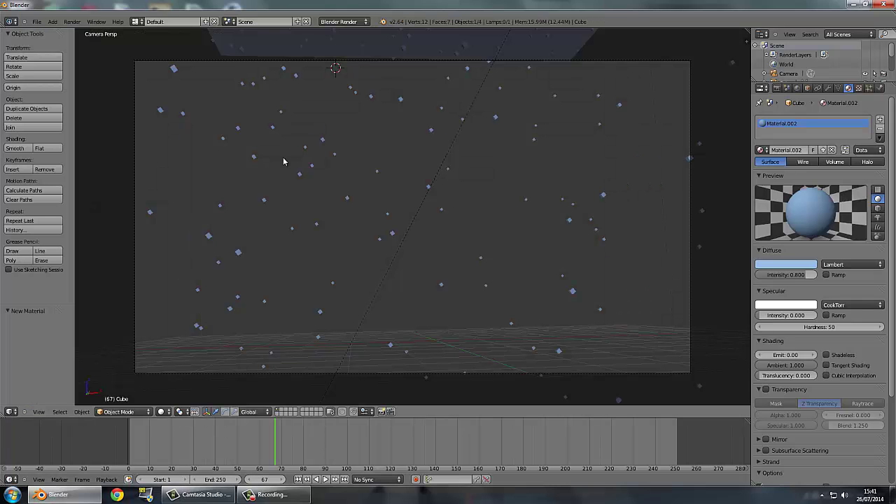
# Add a Point lamp at the 3D cursor
pyautogui.click(53, 22)
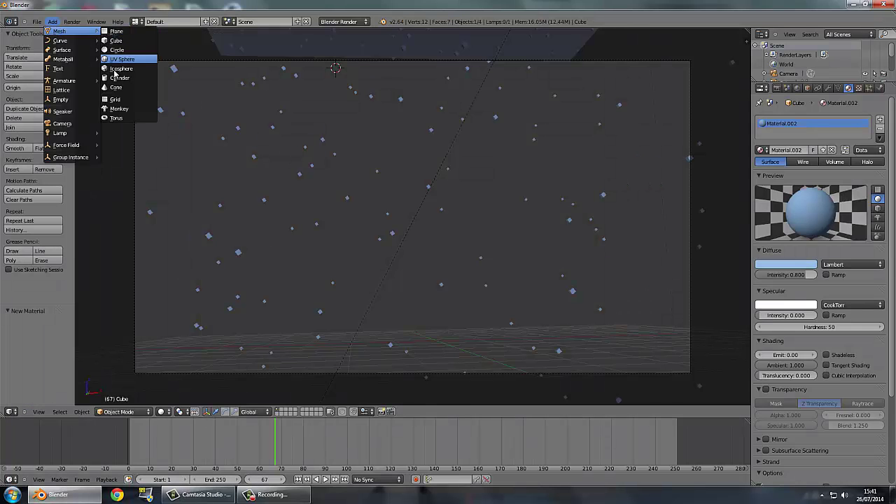
pyautogui.moveTo(70, 133)
pyautogui.click(112, 133)
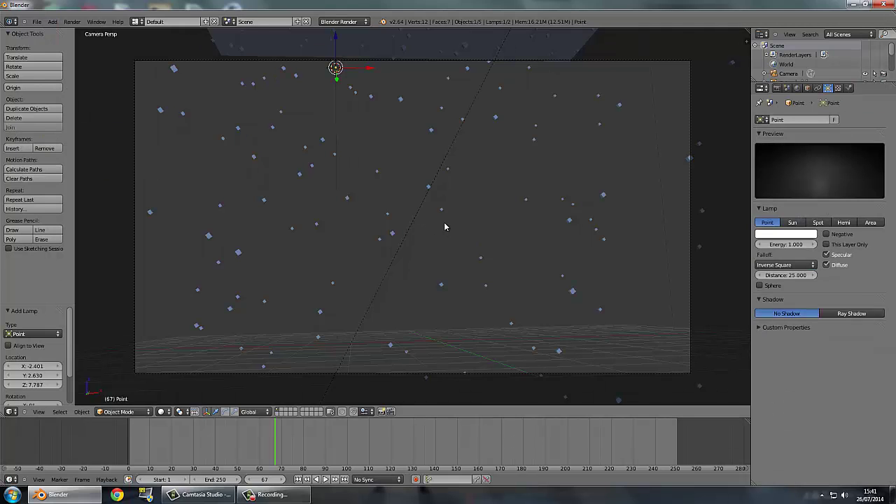
# Move the Point lamp by about 1.35 in X, -13.27 in Y and -3.29 in Z, placing it just above the camera
pyautogui.press('KP_0')
pyautogui.scroll(-5, 466, 221)
pyautogui.press('g')
pyautogui.click(406, 274)
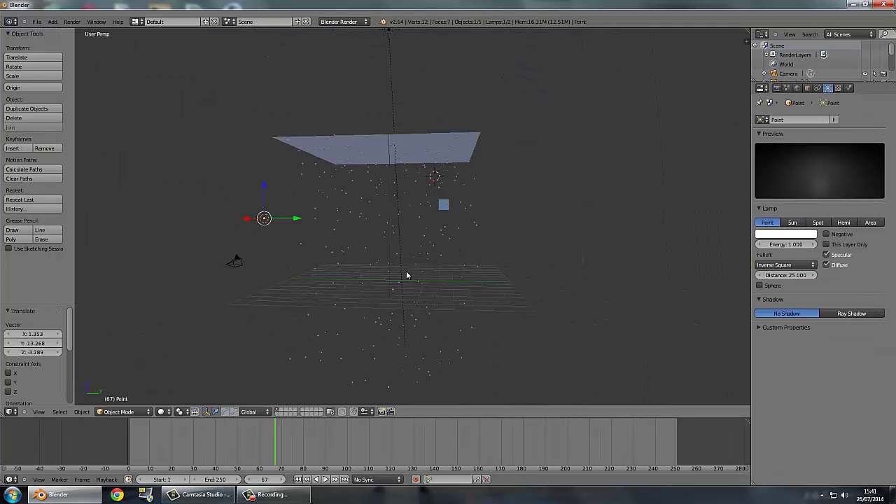
# Render frame 67 through the camera to check the lamp's effect on the raindrops, and return to the 3D view
pyautogui.press('KP_0')
pyautogui.click(72, 22)
pyautogui.click(77, 30)
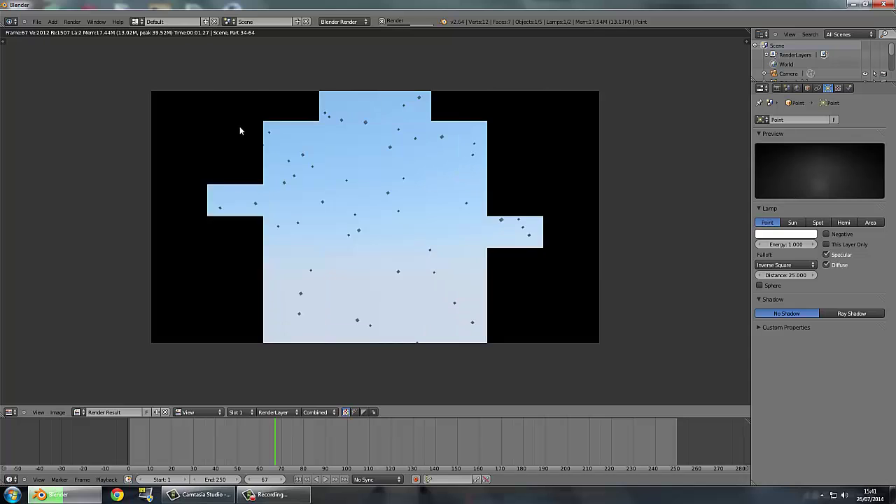
pyautogui.click(11, 411)
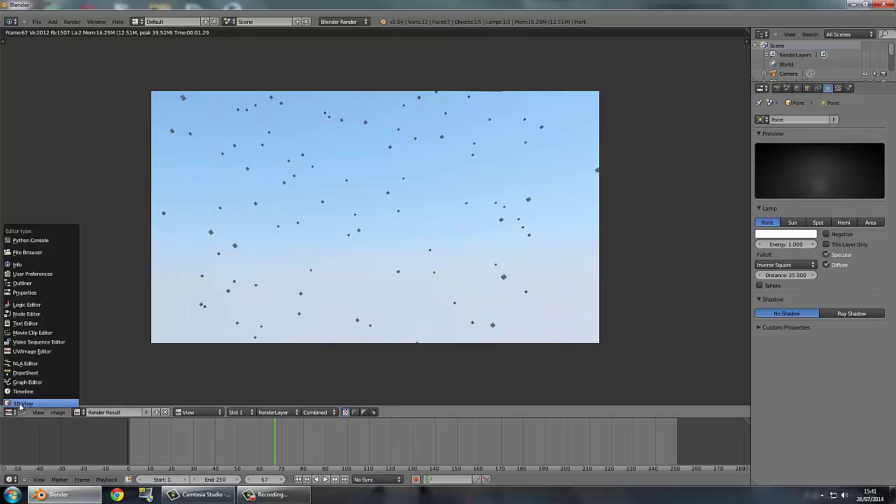
pyautogui.click(21, 404)
# Scale the blue source cube up by a factor of about 3.185 to enlarge the raindrops
pyautogui.rightClick(394, 234)
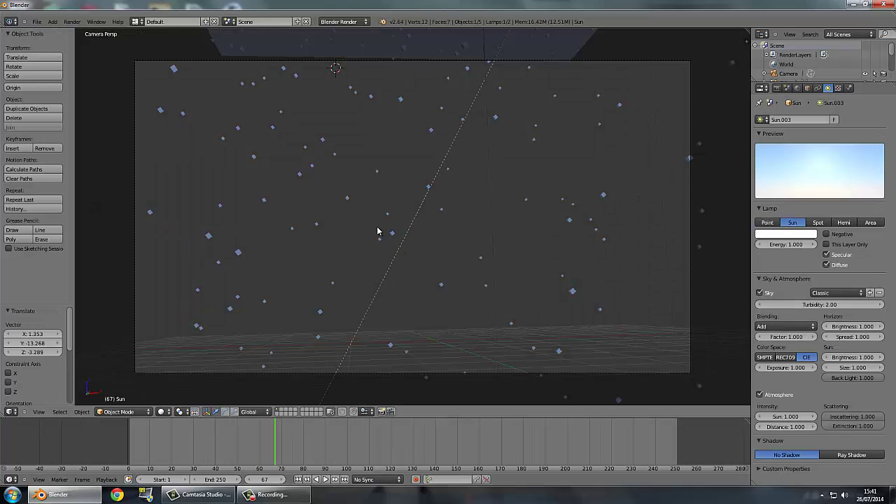
pyautogui.moveTo(454, 254); pyautogui.dragTo(404, 254, button='middle')
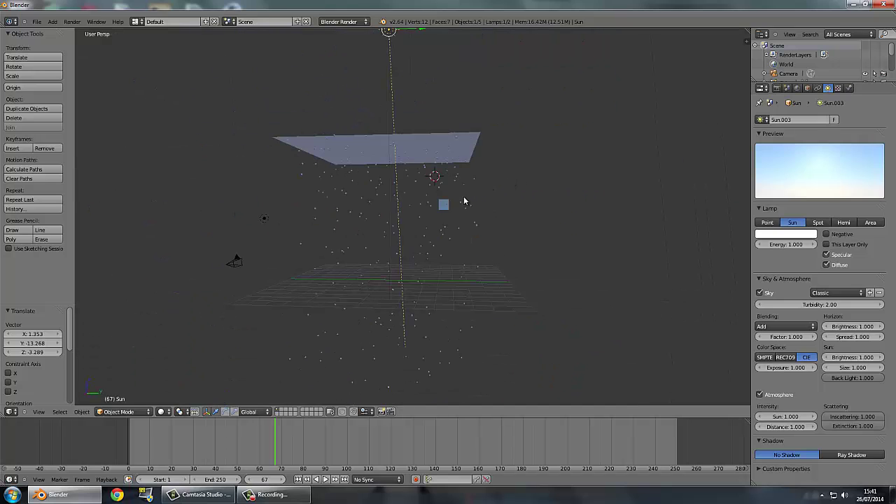
pyautogui.rightClick(443, 204)
pyautogui.press('s')
pyautogui.press('Return')
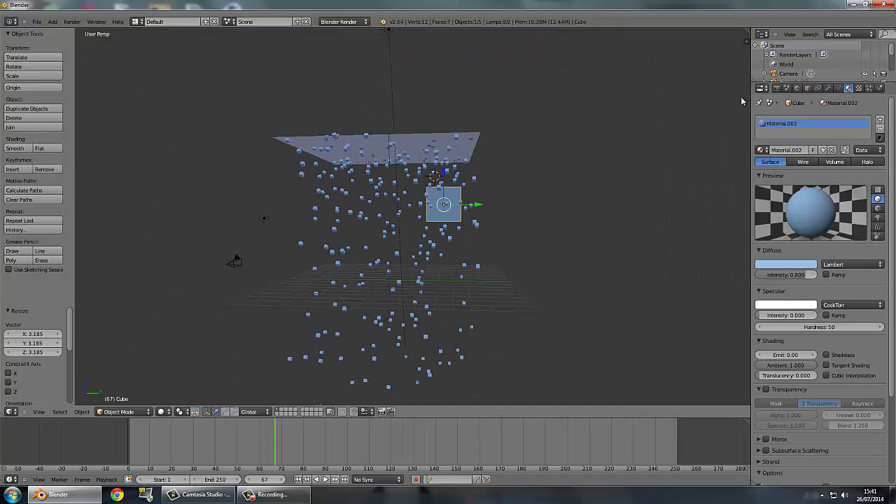
# Render frame 67 to check the enlarged cube raindrops, and return to the 3D view
pyautogui.click(72, 22)
pyautogui.click(78, 30)
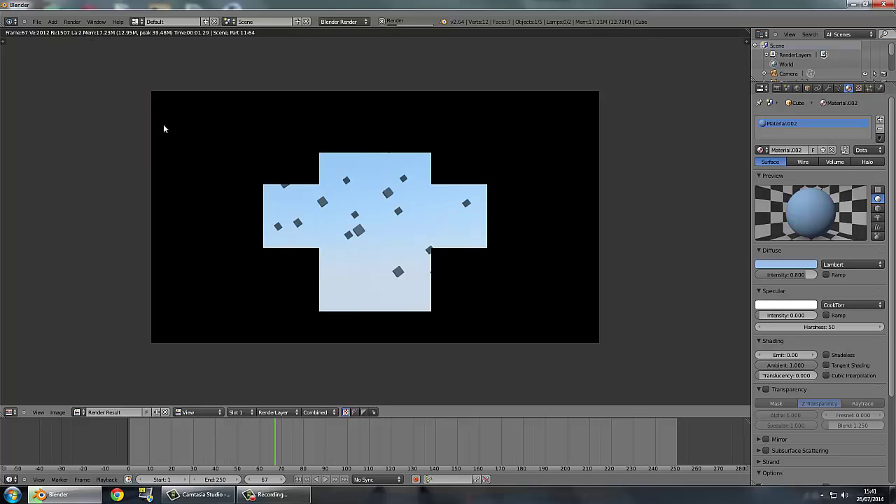
pyautogui.click(10, 411)
pyautogui.click(21, 404)
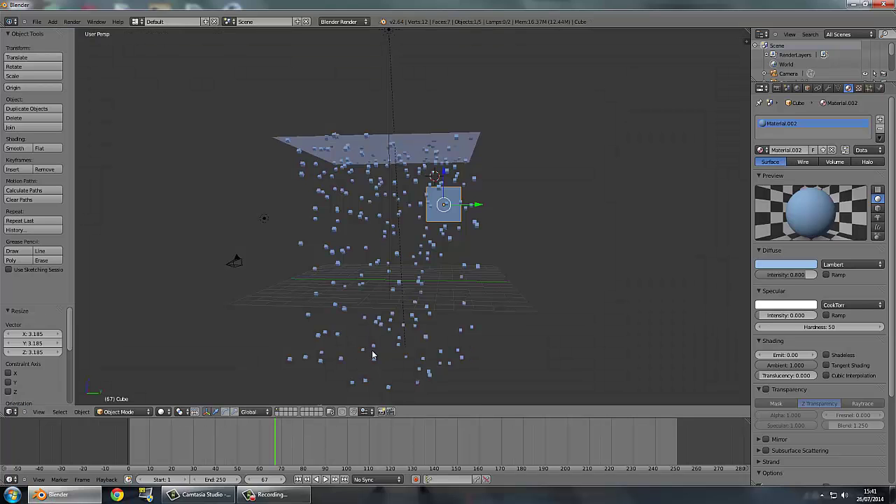
# Set the rotation velocity of the emitter plane's particles to -0.123 while viewing through the camera
pyautogui.moveTo(452, 277); pyautogui.dragTo(467, 268, button='middle')
pyautogui.scroll(5, 467, 268)
pyautogui.press('KP_0')
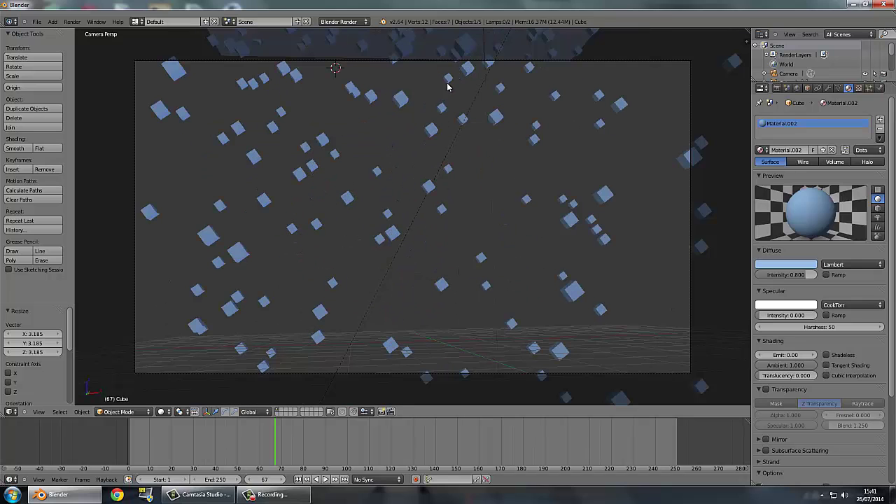
pyautogui.rightClick(448, 48)
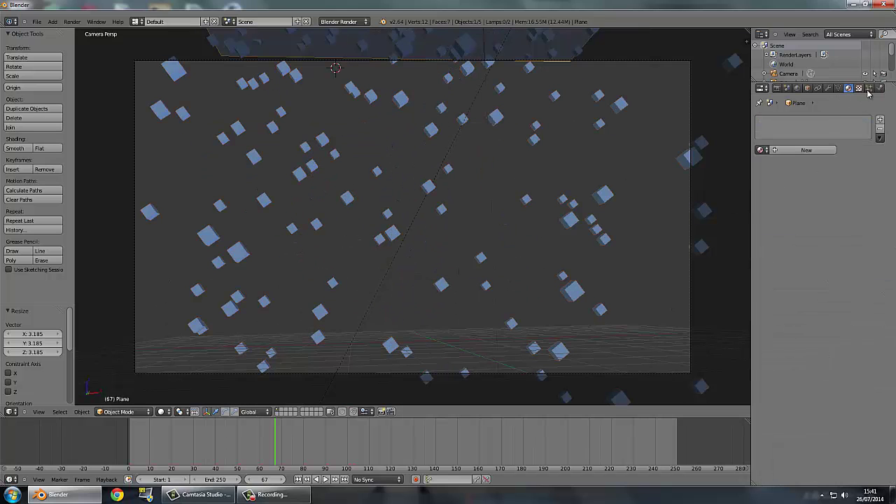
pyautogui.click(869, 88)
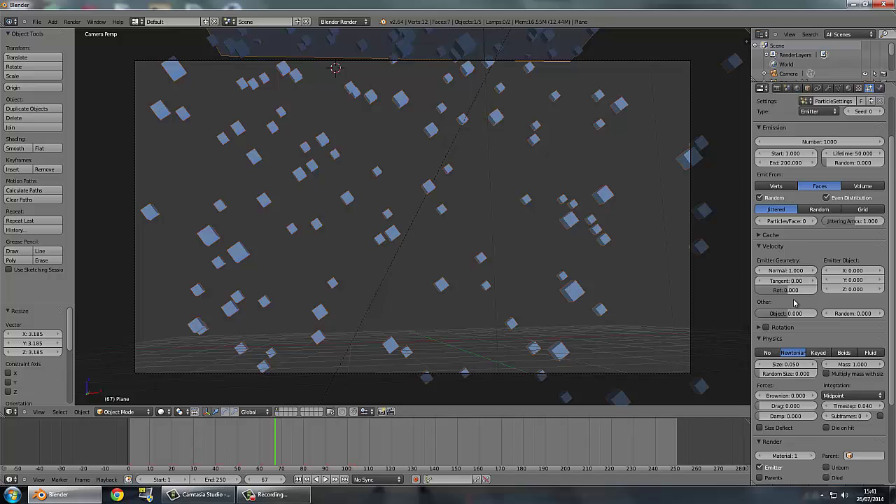
pyautogui.moveTo(792, 291); pyautogui.dragTo(829, 292)
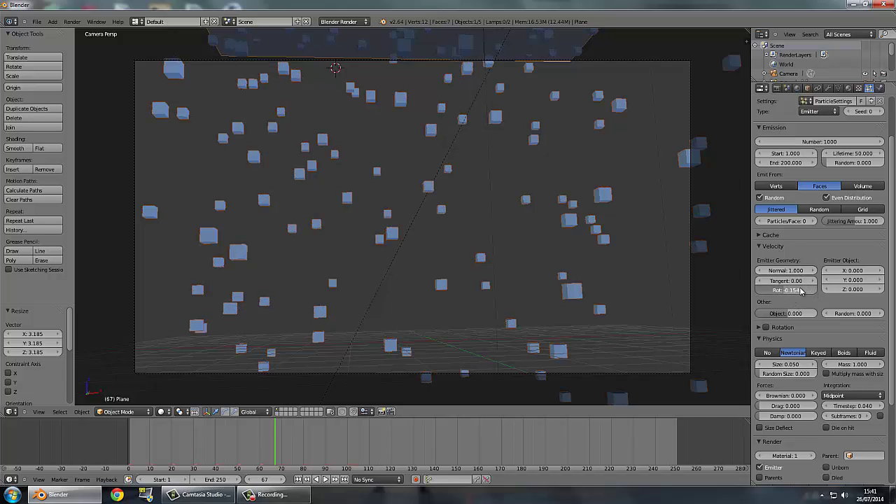
# Scrub the animation to frame 202 to examine the falling cubes, and review the Rain particle settings, including the cache options
pyautogui.click(792, 236)
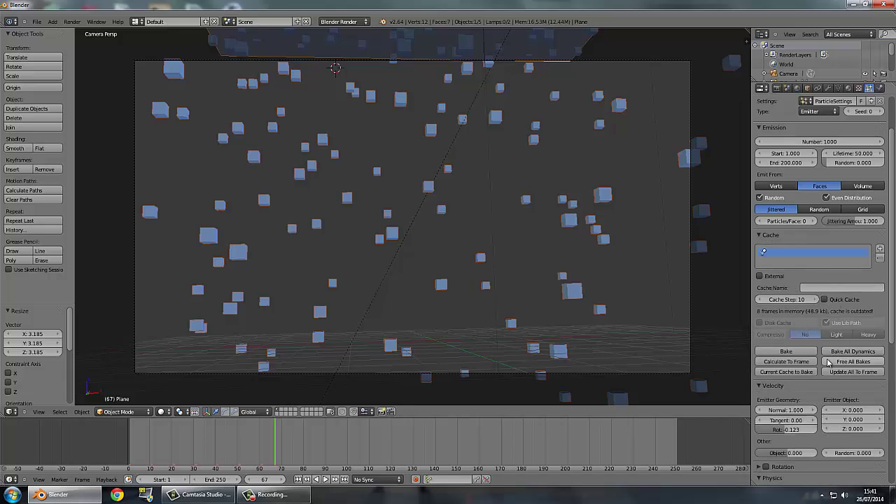
pyautogui.click(777, 235)
pyautogui.moveTo(366, 444); pyautogui.dragTo(570, 433)
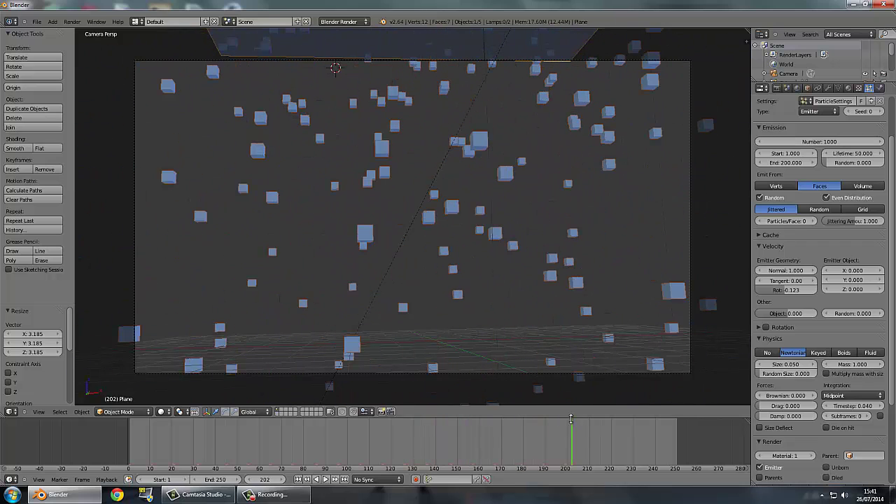
pyautogui.scroll(-2, 784, 406)
pyautogui.scroll(-1, 784, 406)
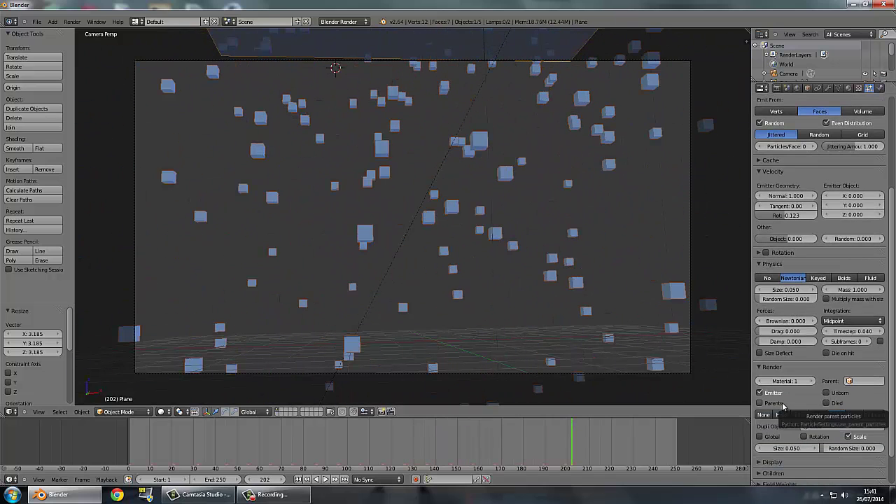
pyautogui.scroll(5, 845, 392)
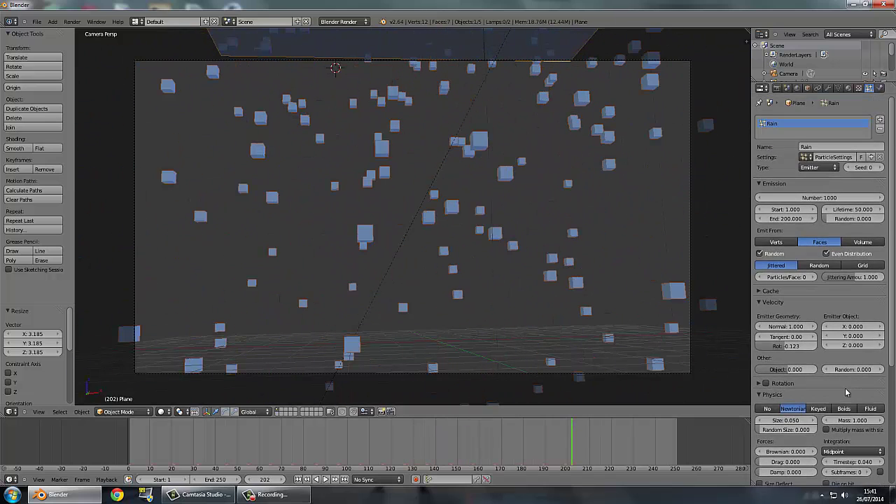
# Delete the rain emitter plane and the blue source cube from the scene
pyautogui.press('x')
pyautogui.click(454, 171)
pyautogui.press('KP_0')
pyautogui.scroll(-5, 466, 242)
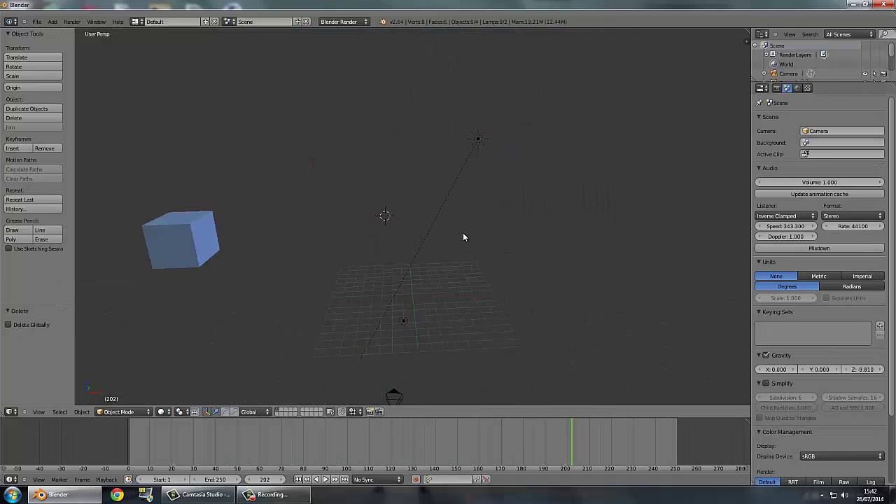
pyautogui.moveTo(458, 325); pyautogui.dragTo(467, 187, button='middle')
pyautogui.scroll(5, 467, 187)
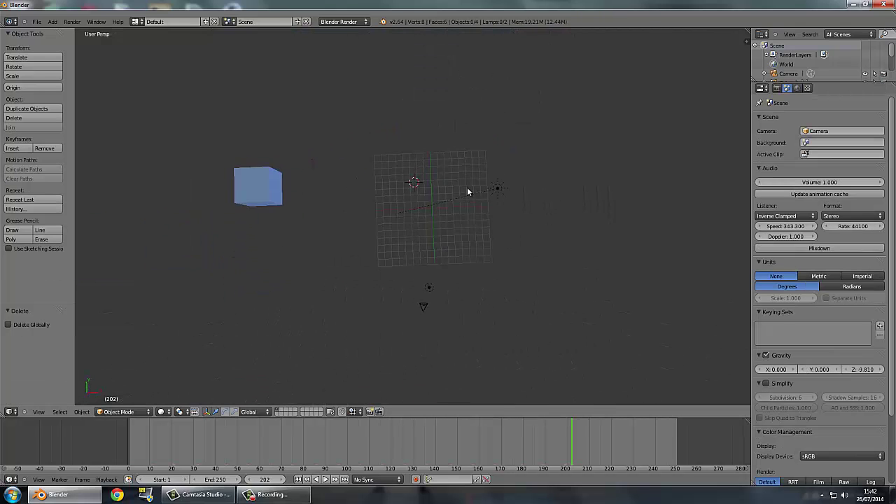
pyautogui.rightClick(118, 125)
pyautogui.moveTo(119, 128); pyautogui.dragTo(341, 216, button='middle')
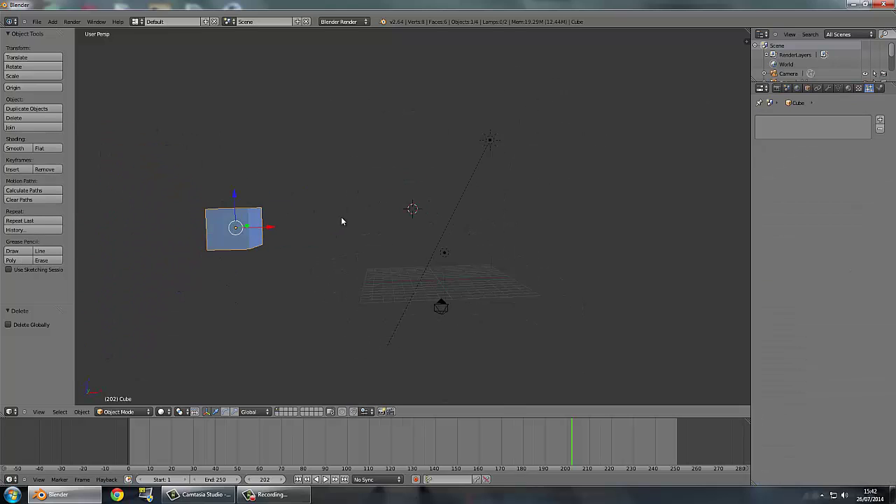
pyautogui.press('Delete')
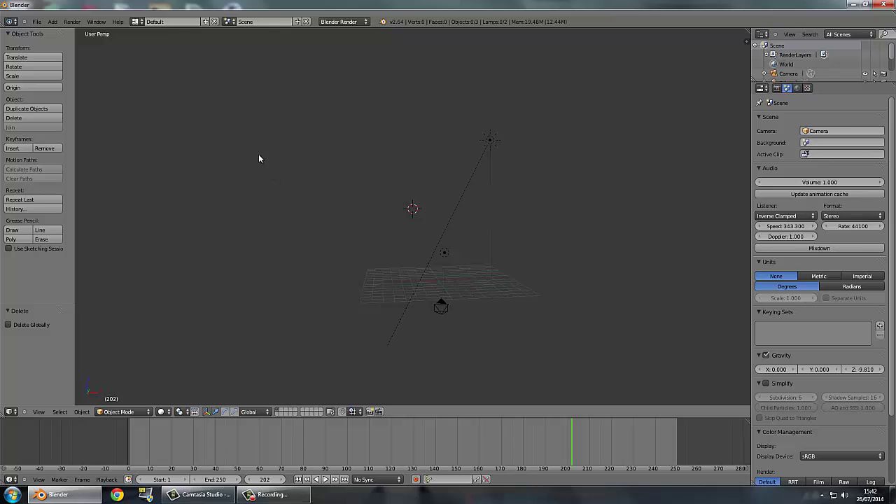
# Search the computer for "mineways" and launch the Mineways program
pyautogui.click(12, 494)
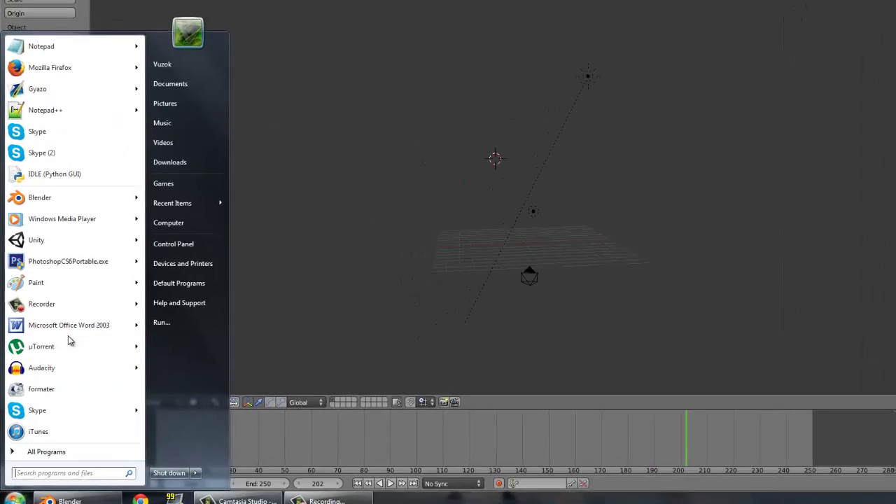
pyautogui.write('mineways')
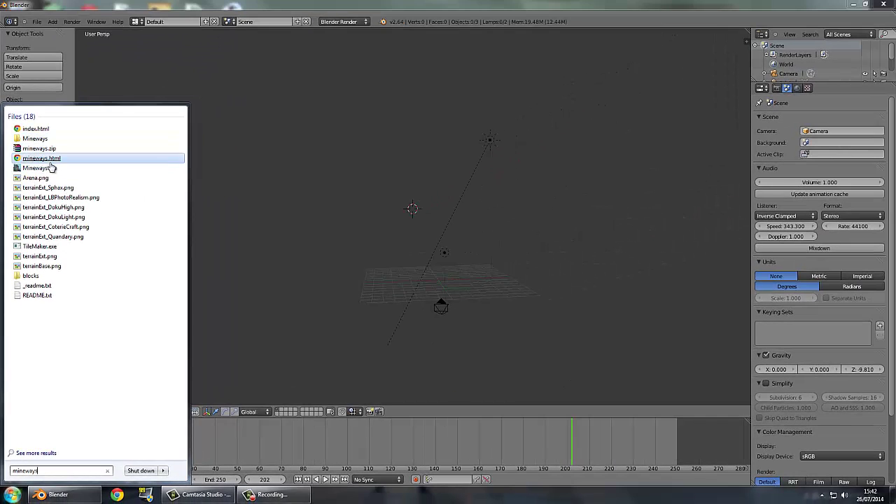
pyautogui.click(50, 168)
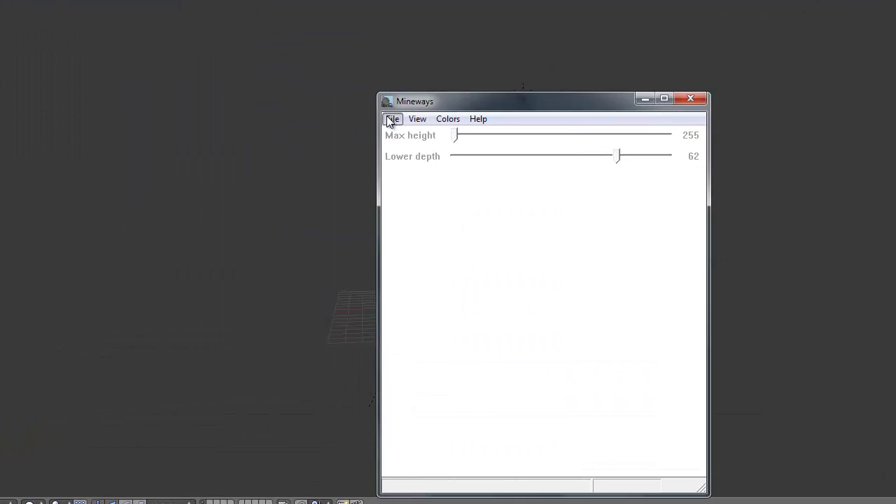
# Move the Mineways window clear towards the upper part of the desktop and open the world Two Worlds
pyautogui.click(392, 119)
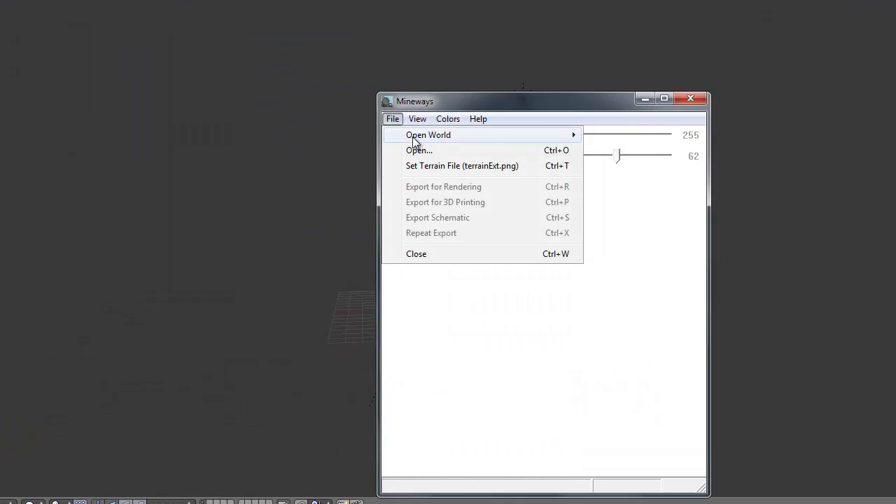
pyautogui.click(462, 101)
pyautogui.moveTo(463, 101); pyautogui.dragTo(357, 33)
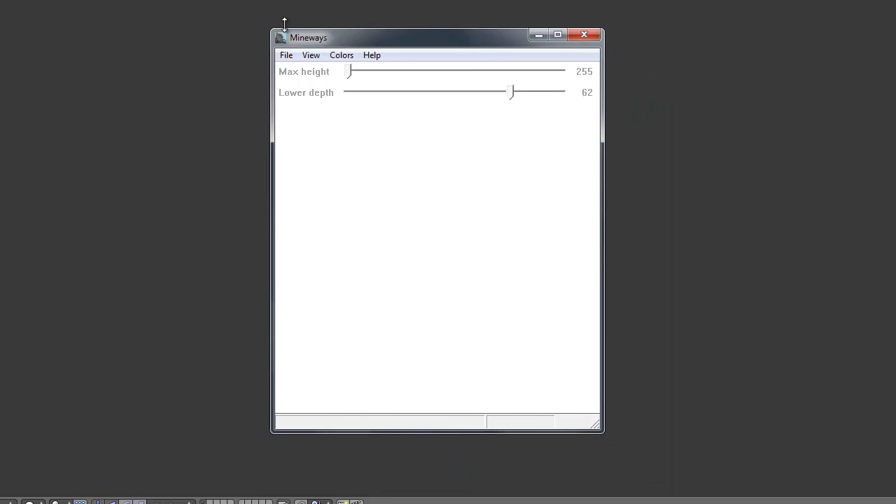
pyautogui.click(288, 58)
pyautogui.moveTo(301, 75)
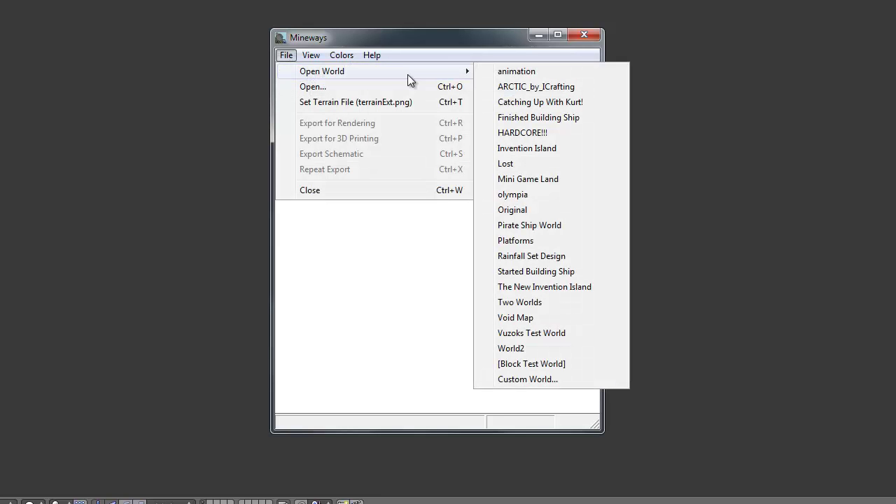
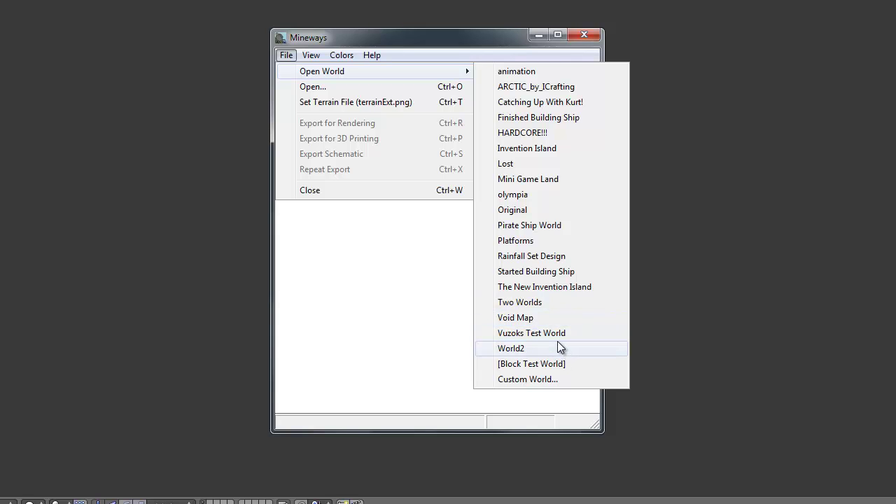
pyautogui.click(539, 308)
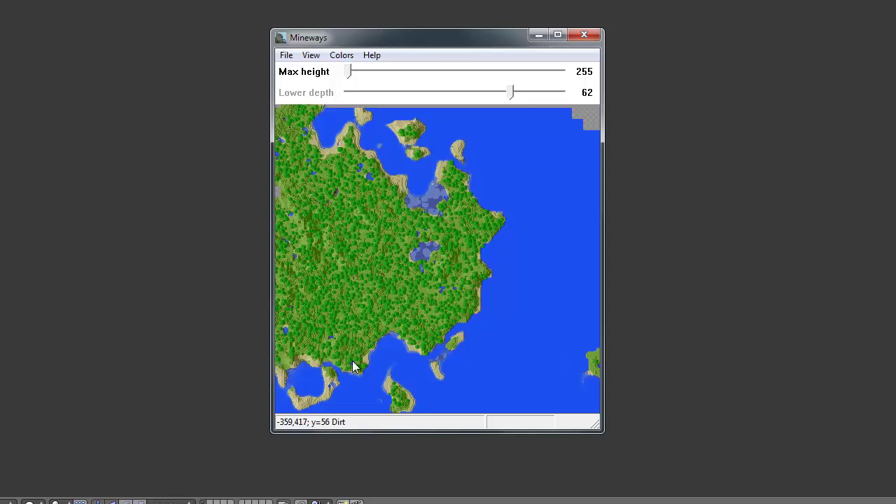
# Select a large rectangular map area covering the sandy bay, the forest west of it and the sea to the east
pyautogui.moveTo(354, 364); pyautogui.dragTo(567, 232)
pyautogui.scroll(6, 487, 224)
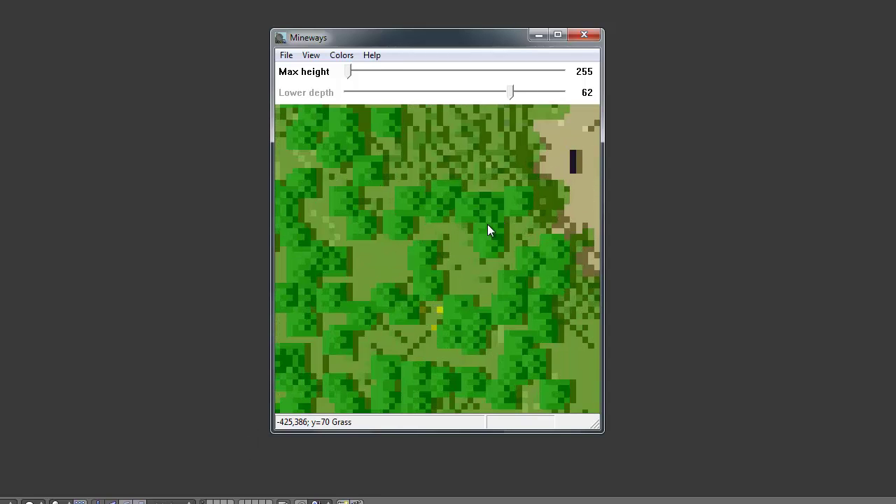
pyautogui.moveTo(500, 225); pyautogui.dragTo(340, 309)
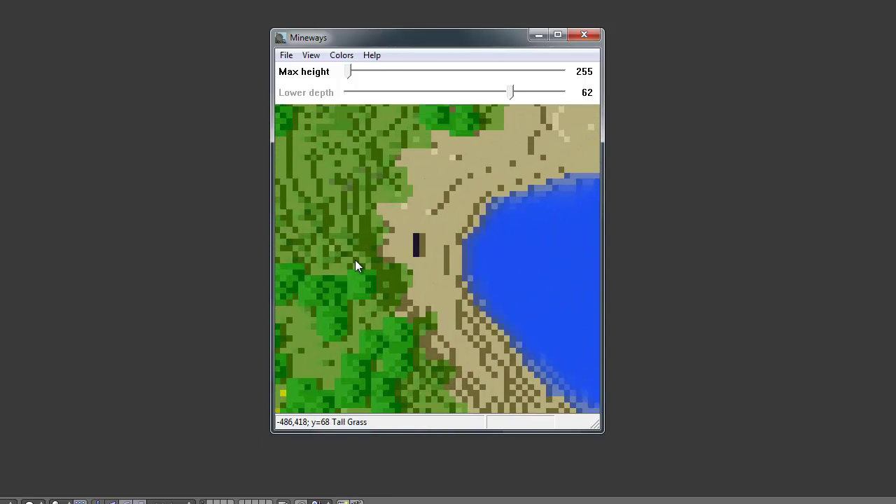
pyautogui.scroll(-5, 518, 204)
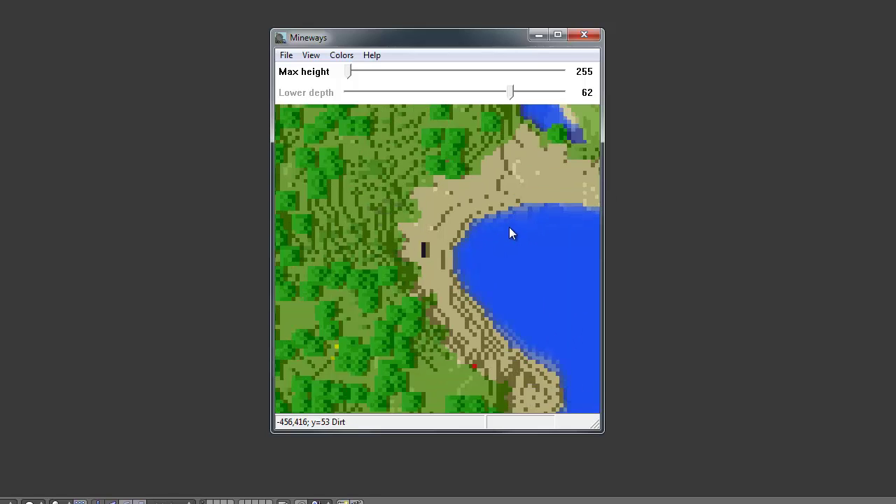
pyautogui.moveTo(373, 209); pyautogui.dragTo(535, 331, button='right')
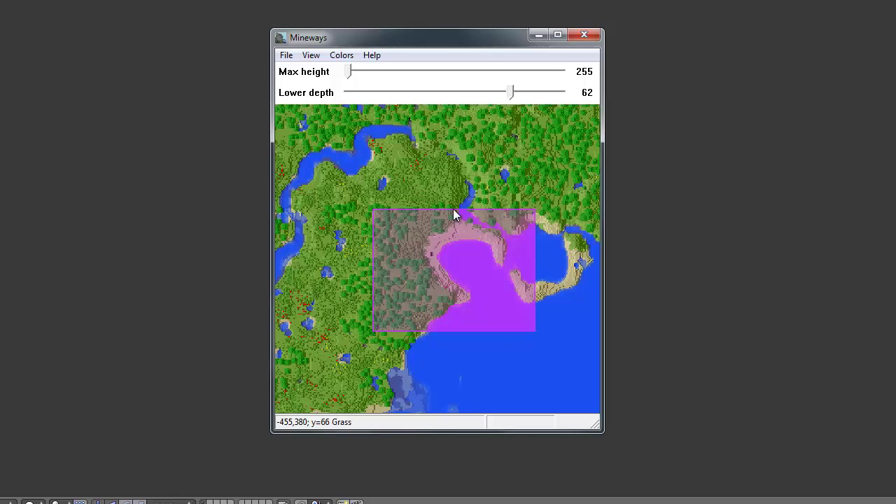
pyautogui.rightClick(352, 176)
pyautogui.moveTo(348, 188); pyautogui.dragTo(602, 360, button='right')
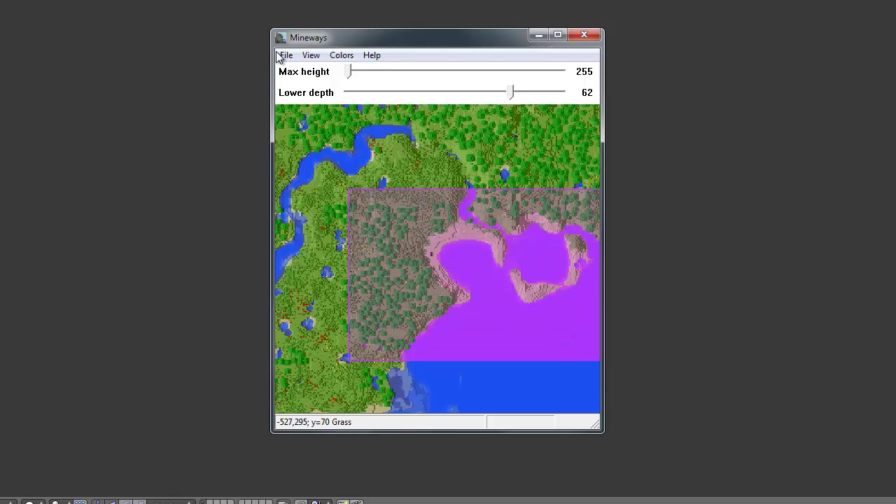
# Set the selection's max height to 110 and its lower depth to 44
pyautogui.moveTo(360, 77); pyautogui.dragTo(567, 80)
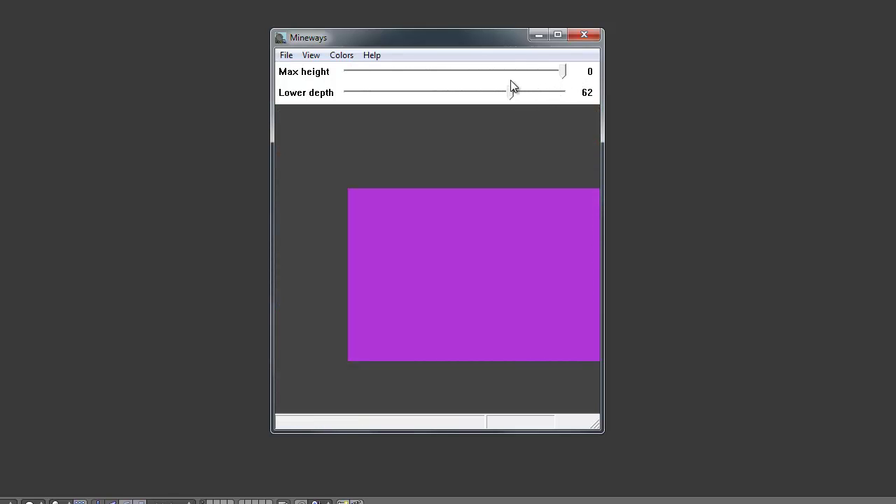
pyautogui.moveTo(505, 73); pyautogui.dragTo(526, 92)
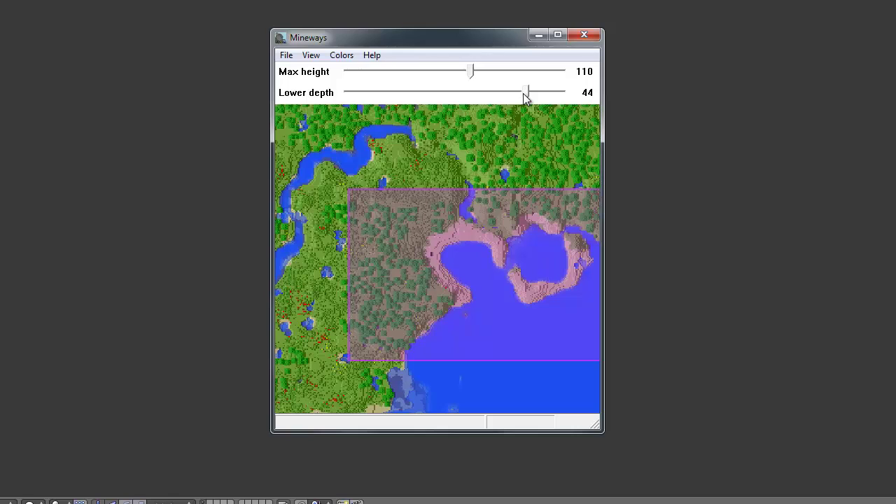
pyautogui.click(286, 55)
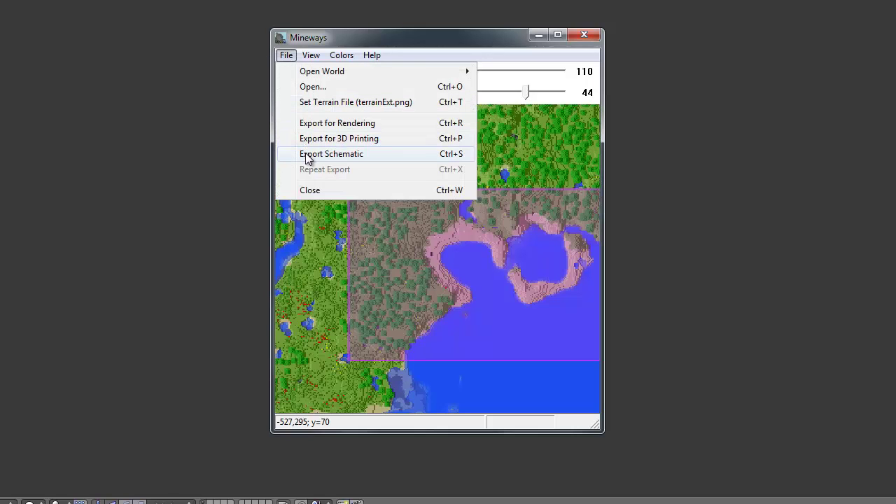
pyautogui.click(329, 123)
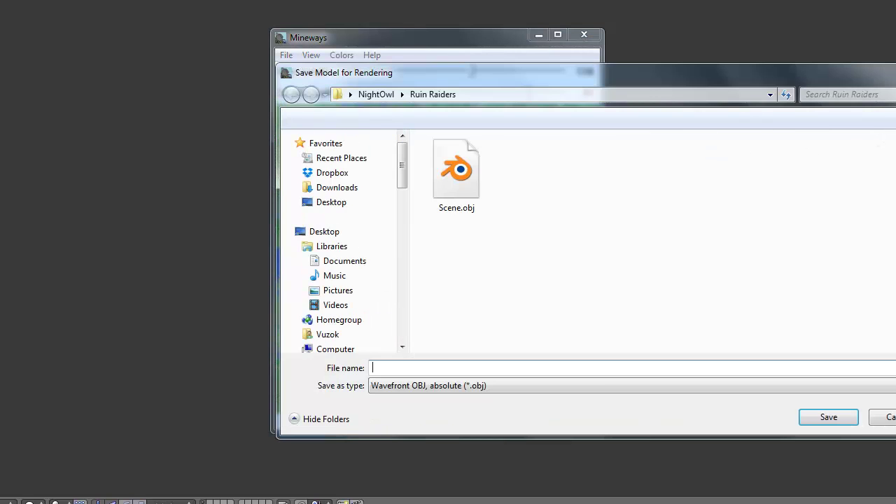
pyautogui.click(895, 70)
# Open the terrain file chooser and browse to the Mineways folder inside Animation, Blender, Minecraft
pyautogui.click(286, 55)
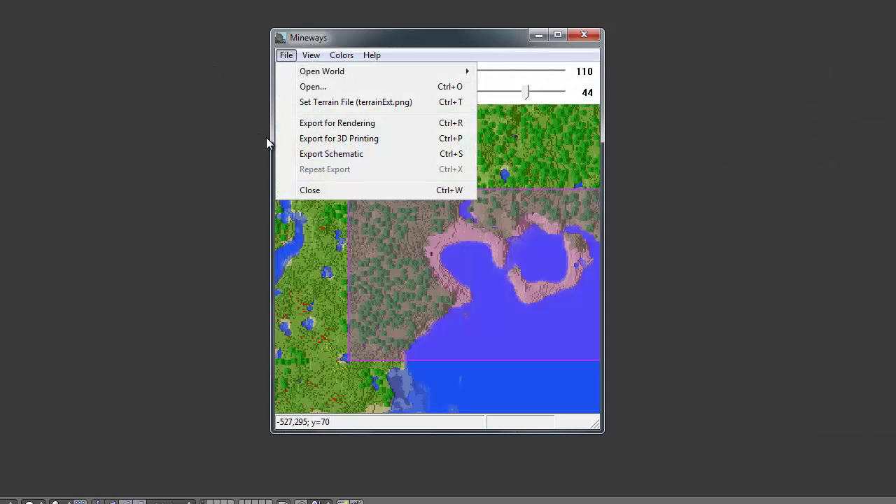
pyautogui.click(335, 103)
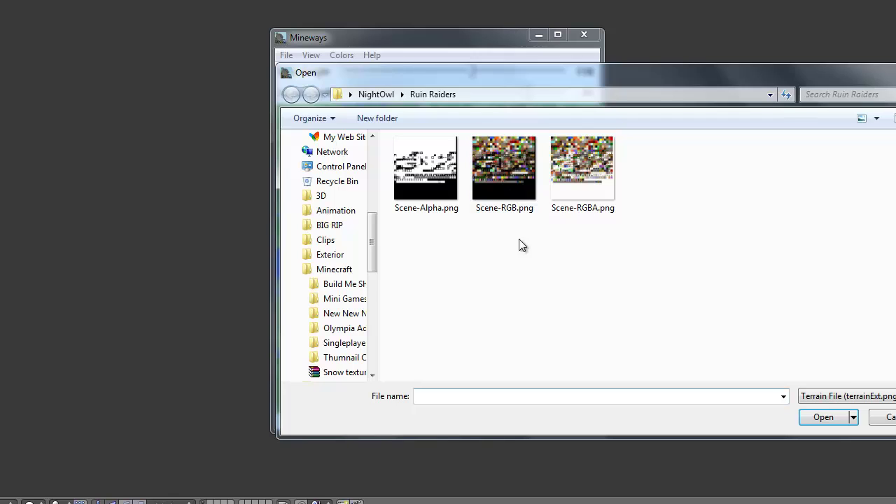
pyautogui.click(350, 94)
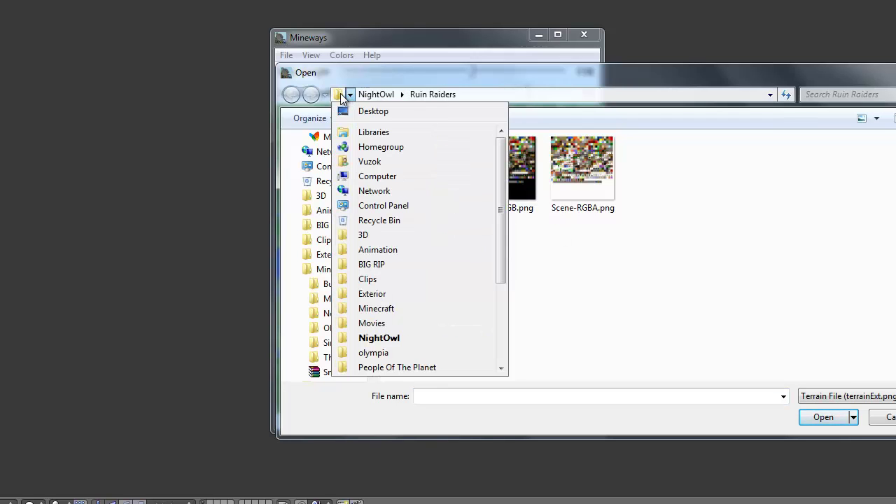
pyautogui.click(340, 96)
pyautogui.click(406, 95)
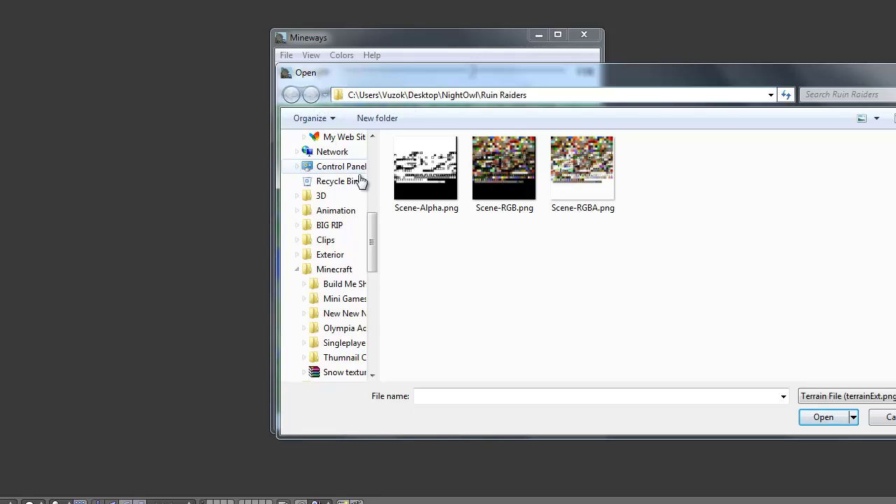
pyautogui.click(337, 212)
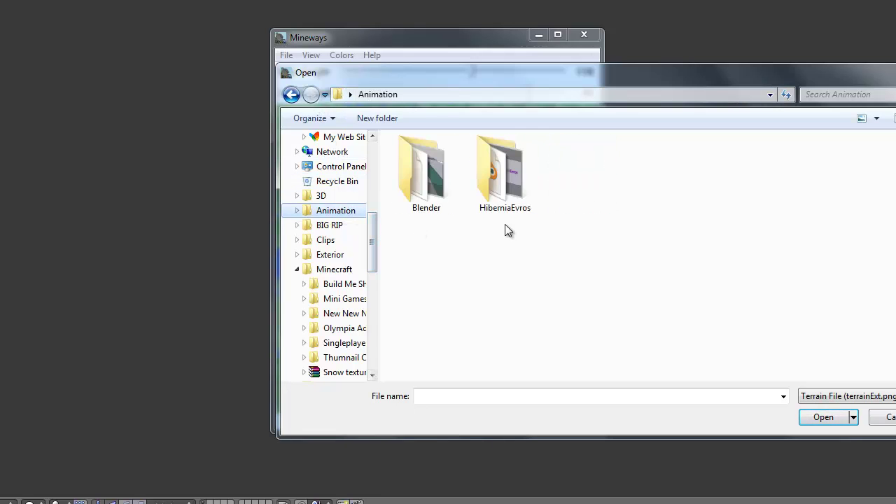
pyautogui.doubleClick(431, 175)
pyautogui.click(425, 175)
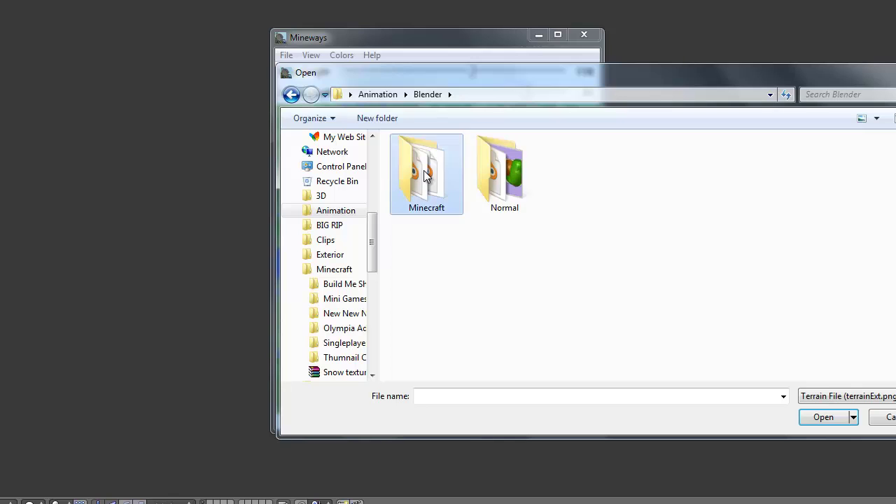
pyautogui.doubleClick(425, 175)
pyautogui.doubleClick(645, 206)
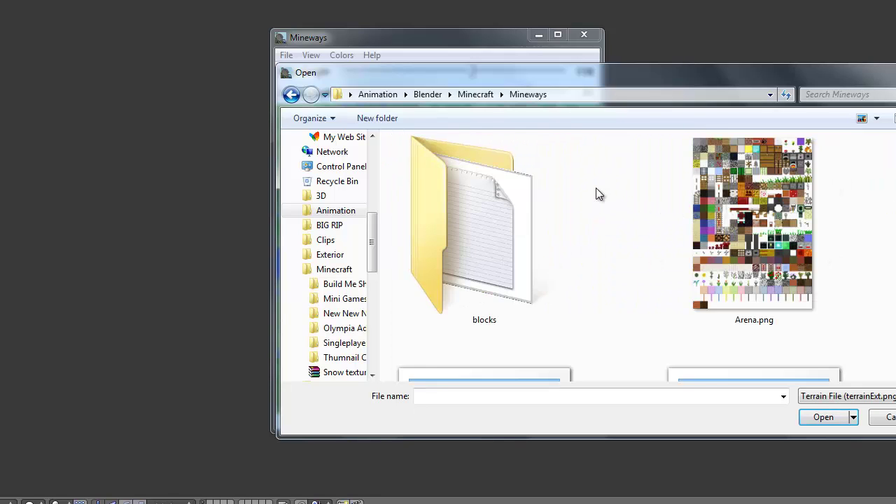
# Examine the terrain texture images in the Mineways folder and close the chooser without choosing a different file
pyautogui.scroll(-6, 629, 235)
pyautogui.click(665, 227)
pyautogui.scroll(-2, 666, 226)
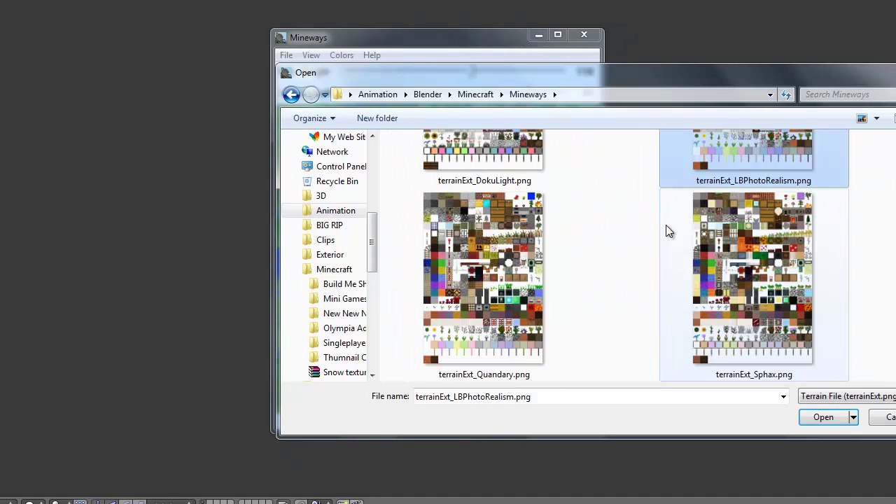
pyautogui.scroll(3, 670, 223)
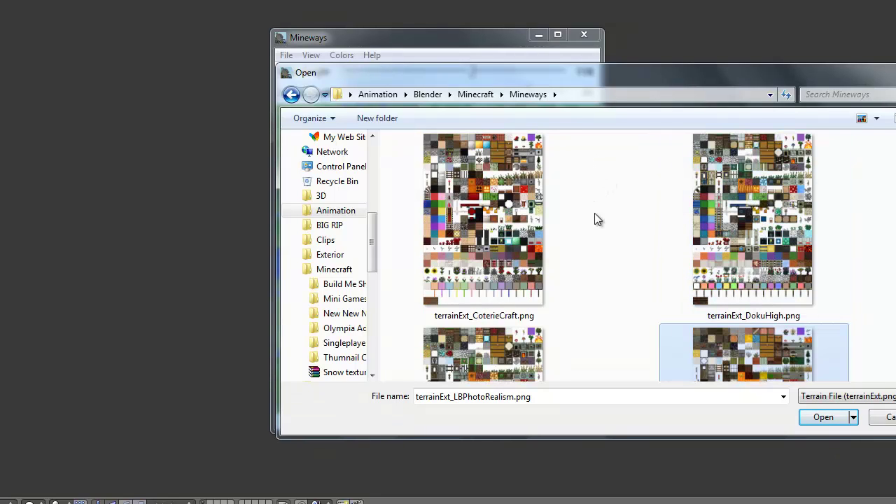
pyautogui.scroll(2, 595, 224)
pyautogui.scroll(1, 630, 245)
pyautogui.scroll(-1, 676, 265)
pyautogui.scroll(1, 676, 262)
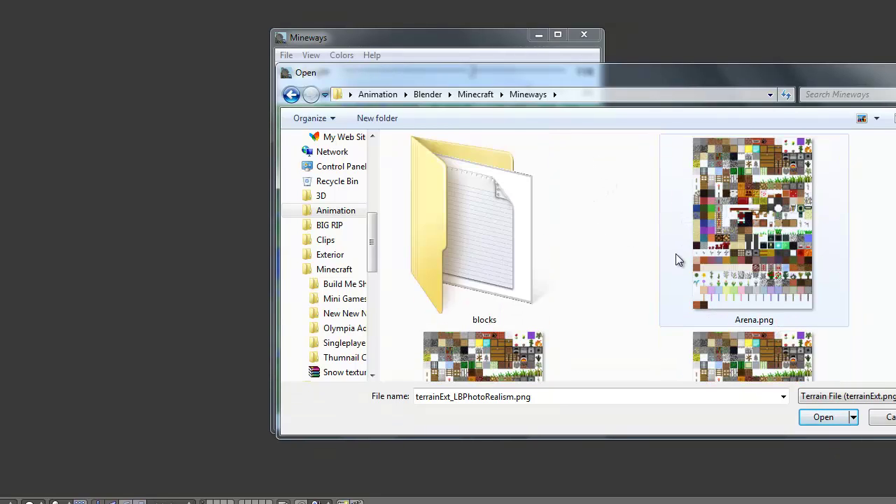
pyautogui.scroll(-6, 676, 260)
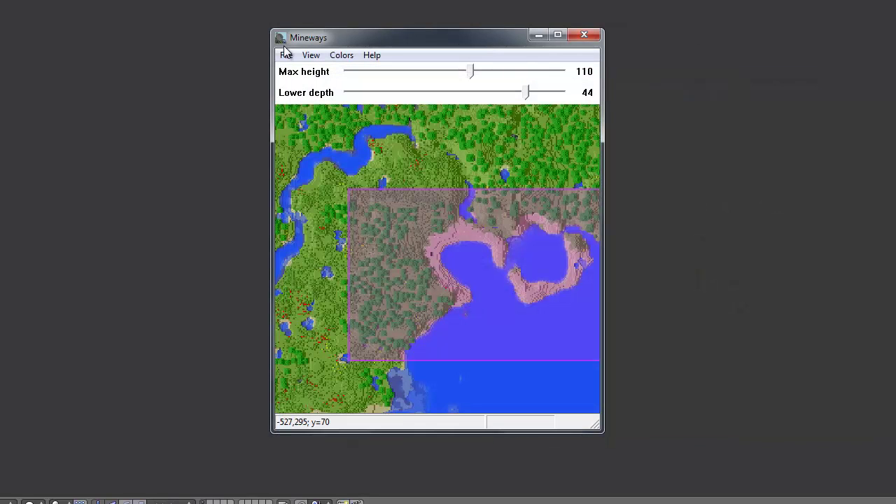
# Export the selected terrain for rendering as a Wavefront OBJ named Tutorial on the Desktop, keeping the offered export options
pyautogui.click(286, 55)
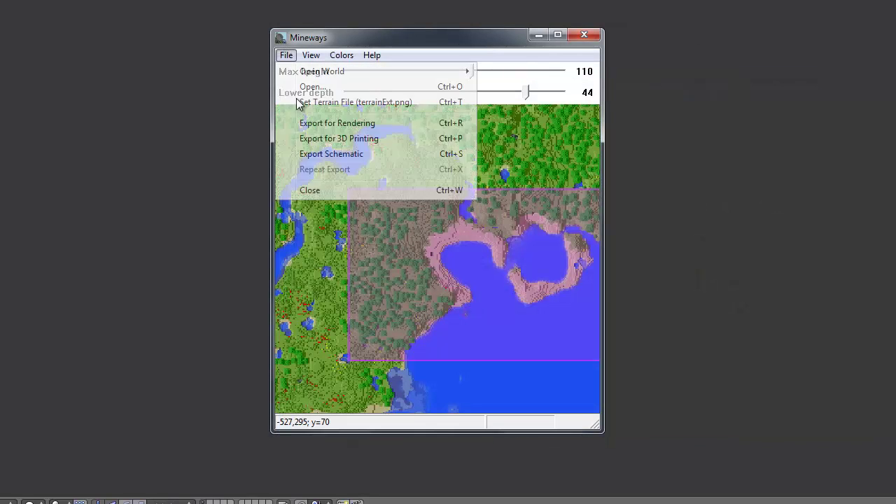
pyautogui.click(328, 125)
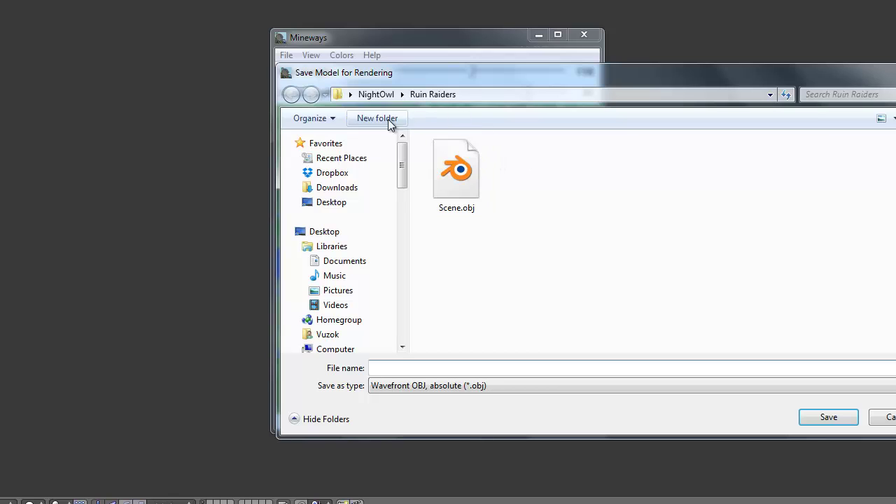
pyautogui.click(342, 201)
pyautogui.click(444, 365)
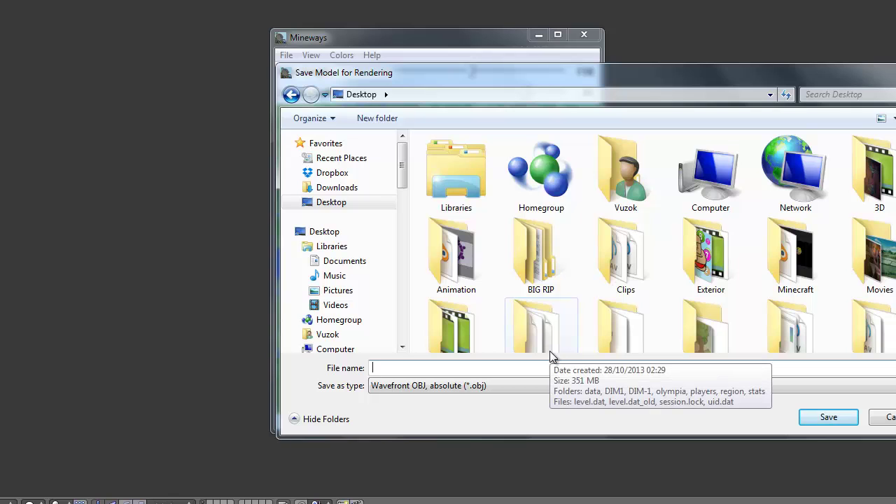
pyautogui.write('Tutor')
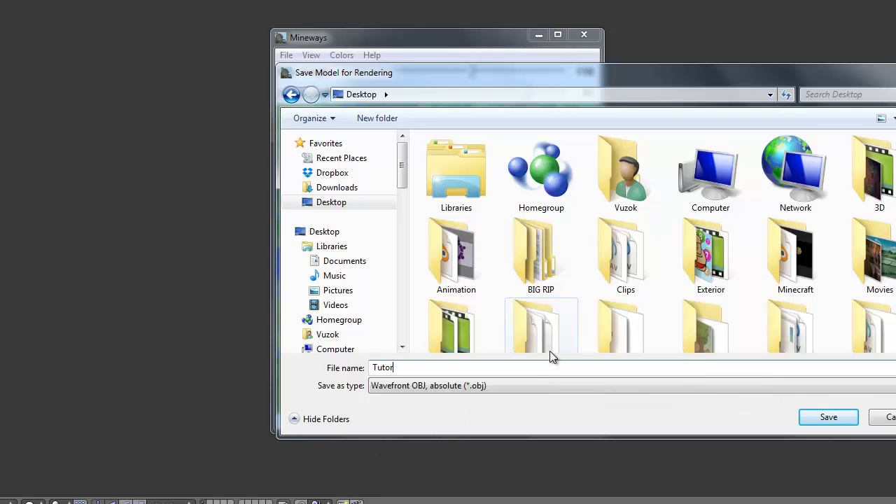
pyautogui.write('ial')
pyautogui.press('Return')
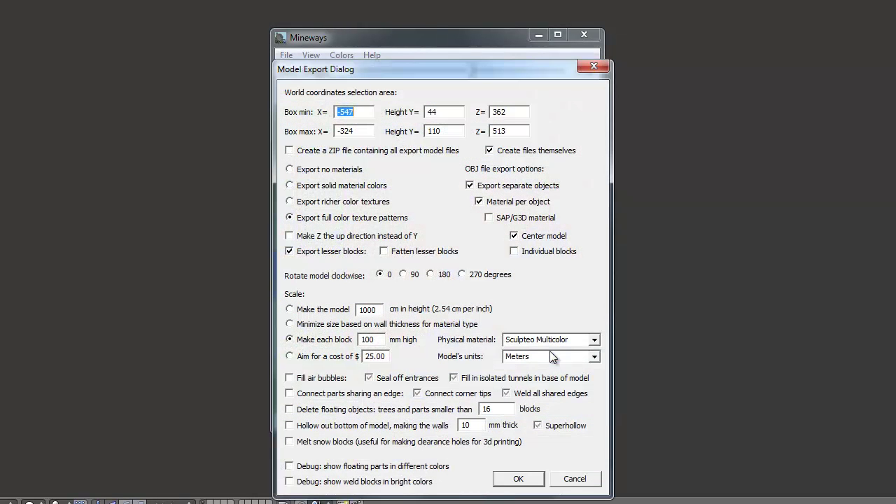
pyautogui.click(516, 480)
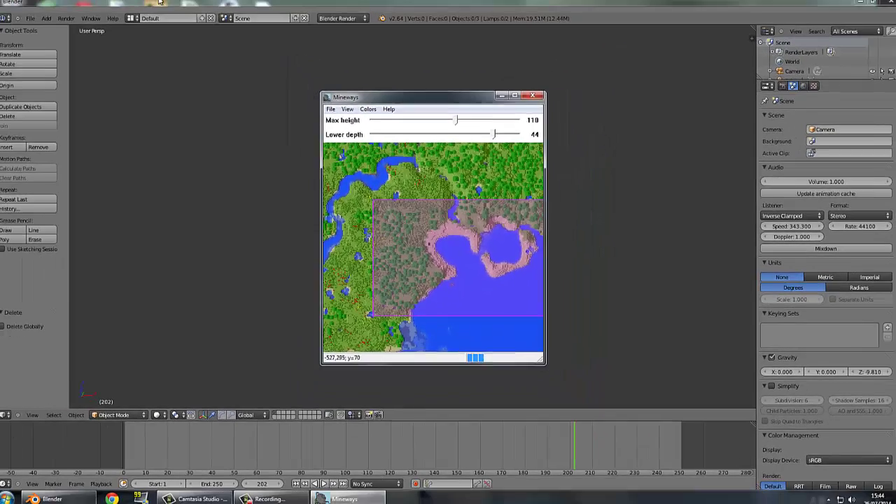
# Switch to Blender and import Tutorial.obj from the Desktop
pyautogui.click(159, 2)
pyautogui.click(30, 18)
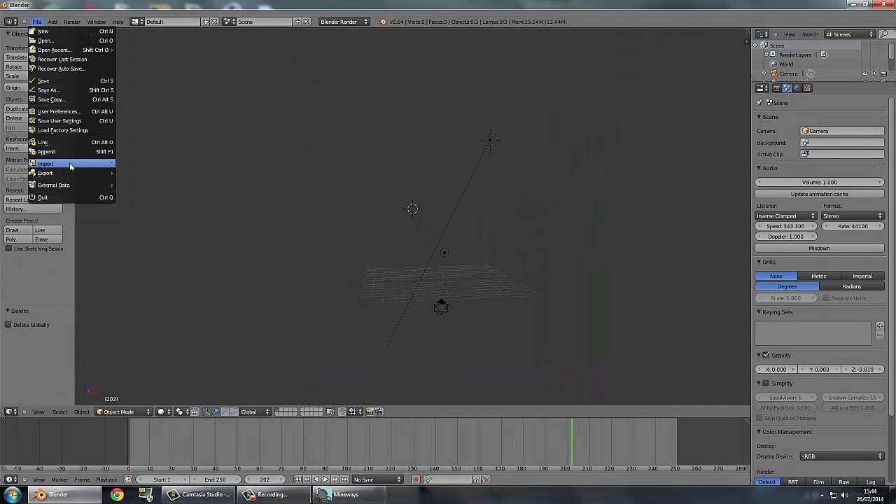
pyautogui.moveTo(70, 166)
pyautogui.click(163, 222)
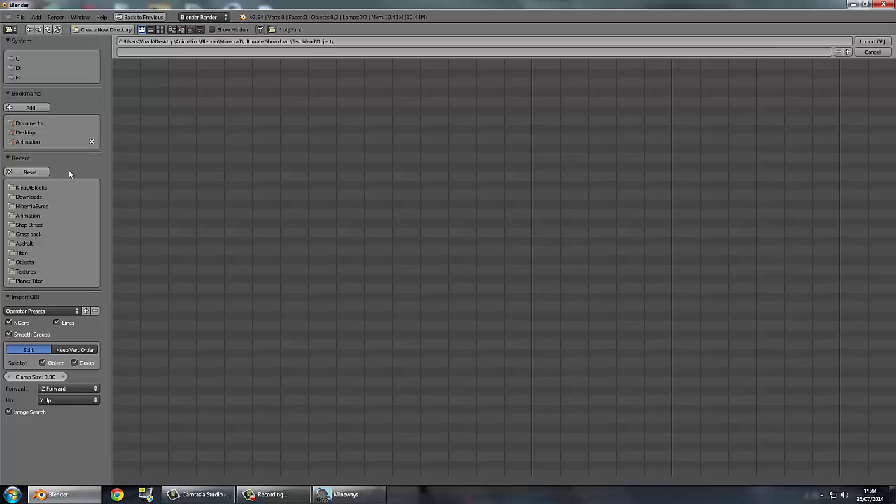
pyautogui.click(28, 142)
pyautogui.click(26, 133)
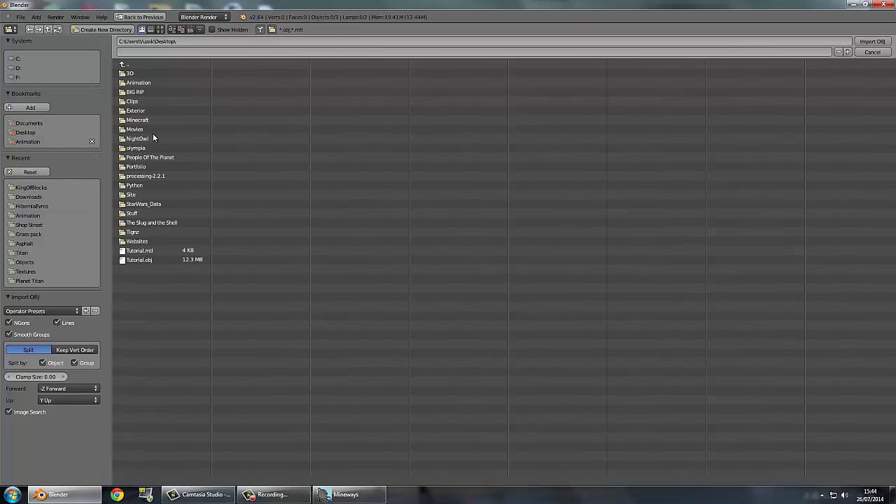
pyautogui.click(145, 259)
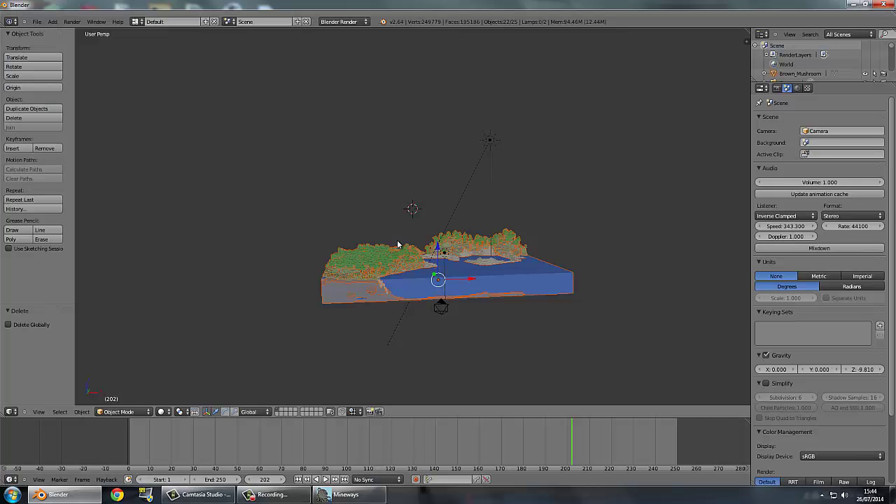
# Select the camera, look through it and move it in over the bay, facing the wooded hill
pyautogui.scroll(6, 420, 231)
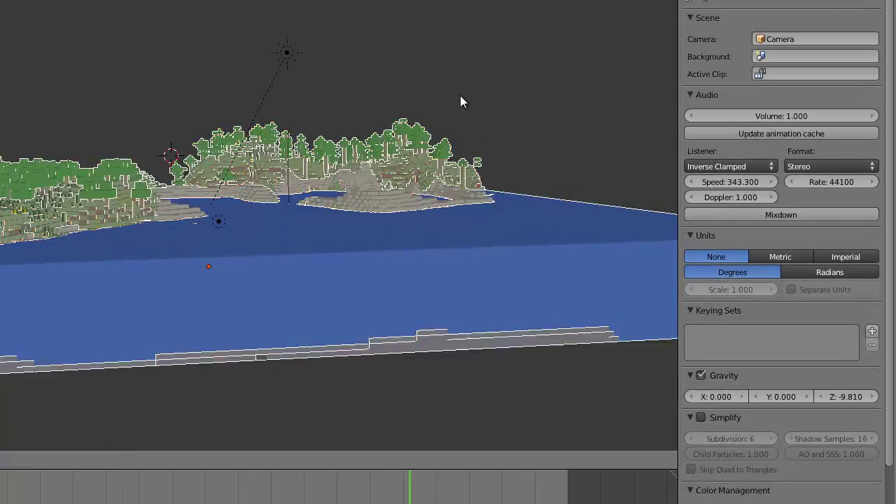
pyautogui.moveTo(460, 102); pyautogui.dragTo(254, 189, button='middle')
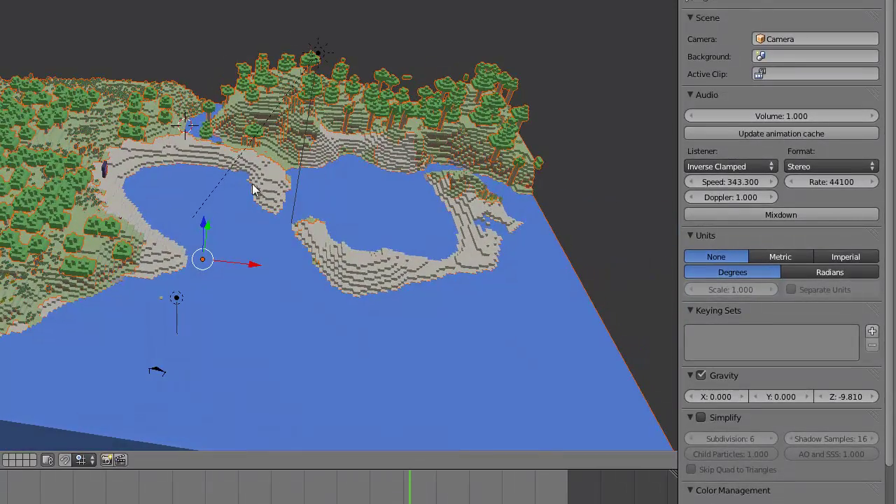
pyautogui.rightClick(157, 375)
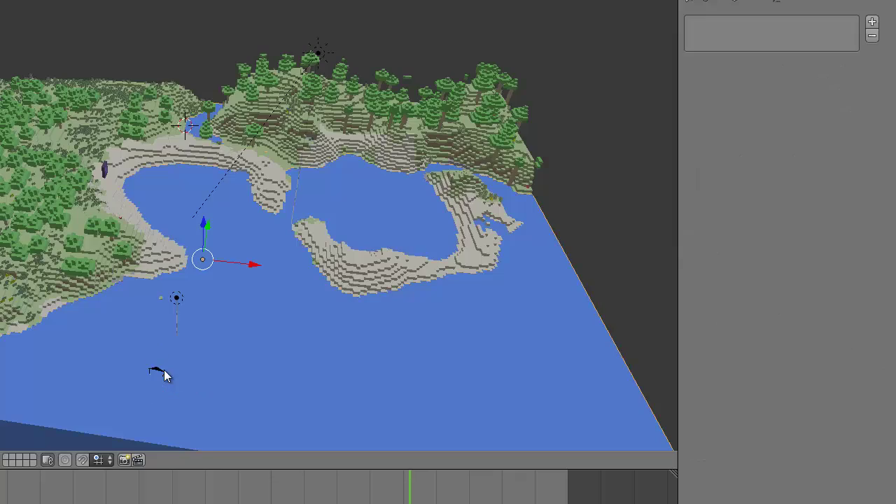
pyautogui.press('KP_0')
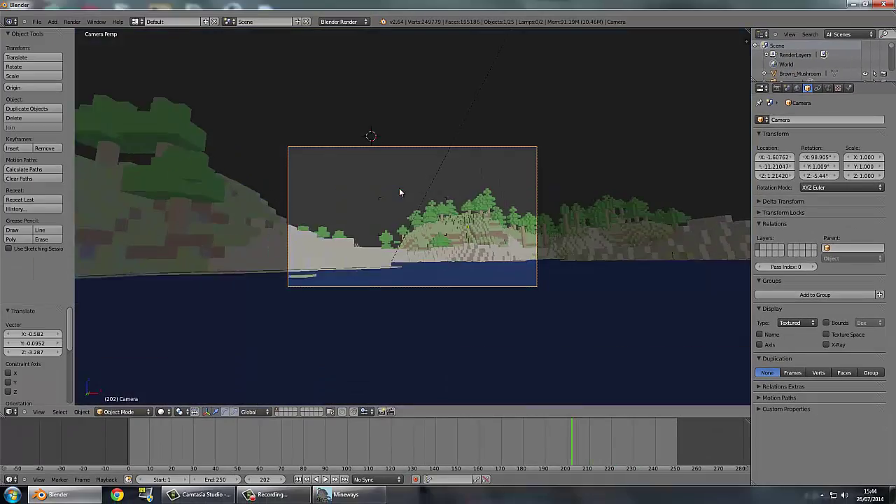
pyautogui.scroll(3, 377, 187)
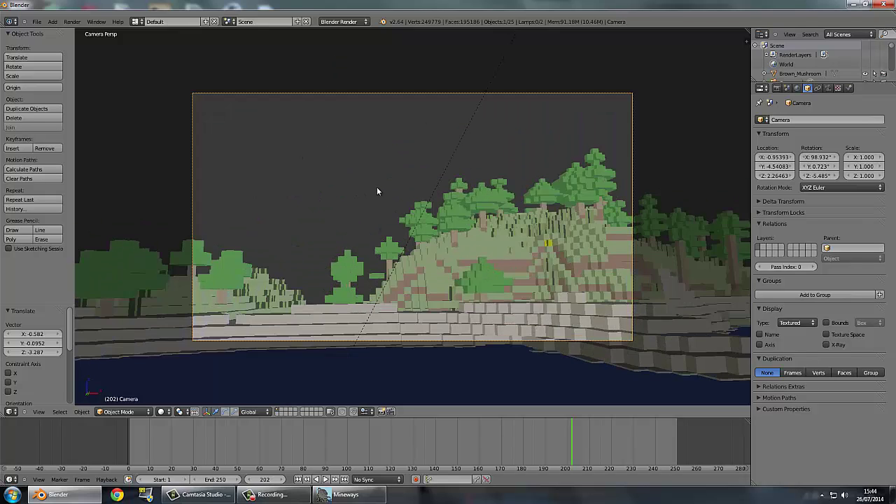
# Turn the camera to about 45° around Z to face the purple portal, move it slightly closer and leave camera view
pyautogui.hotkey('shift', 'f')
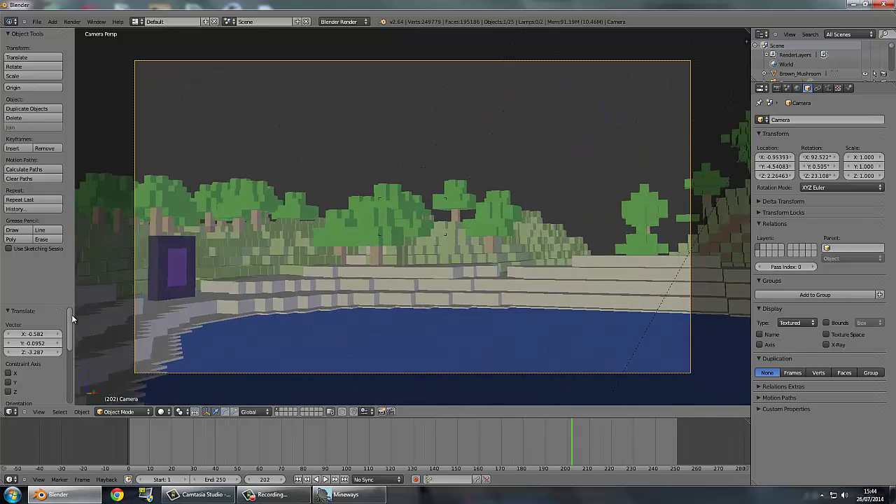
pyautogui.click(269, 181)
pyautogui.press('g')
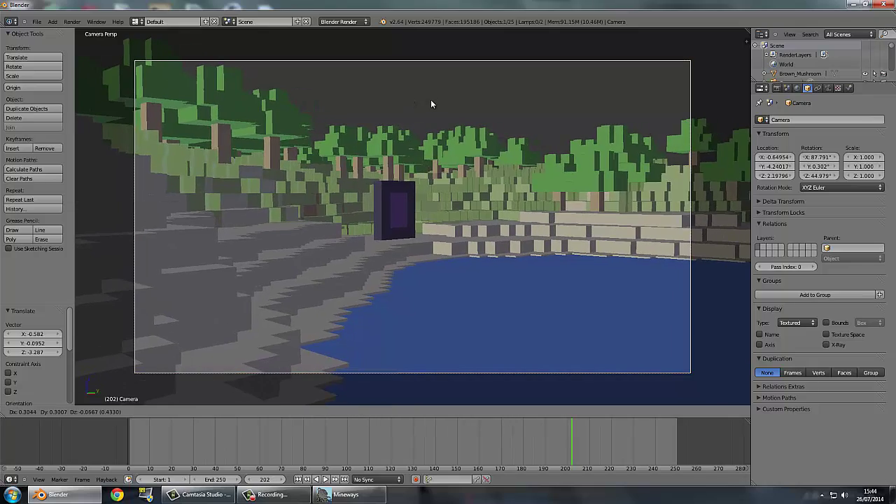
pyautogui.click(434, 100)
pyautogui.press('KP_0')
# Show the sun lamp's light settings, and select the point lamp above the water
pyautogui.scroll(3, 486, 148)
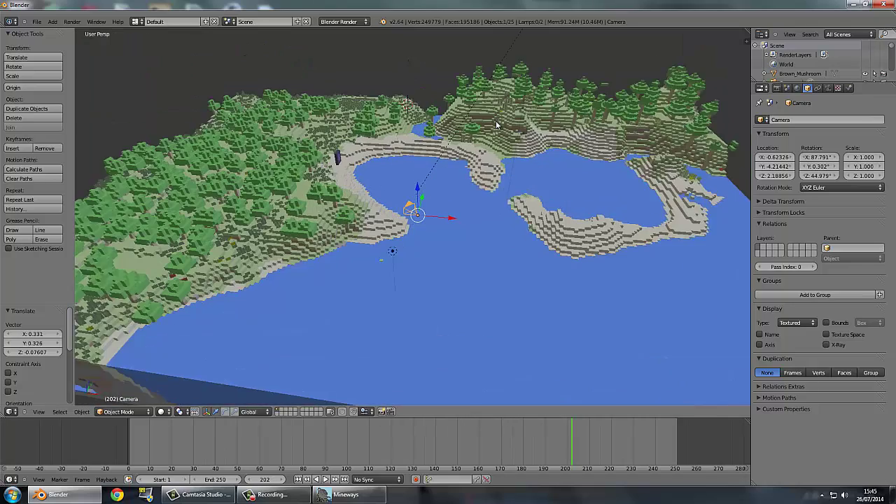
pyautogui.rightClick(514, 47)
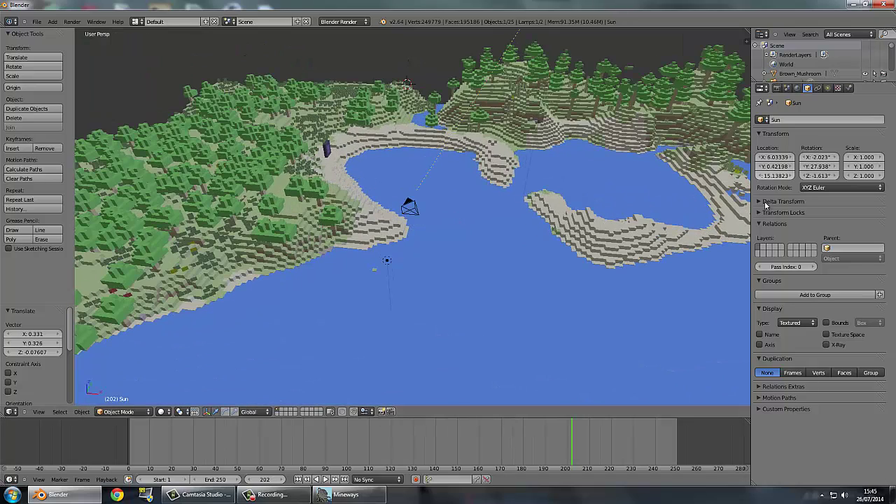
pyautogui.click(797, 88)
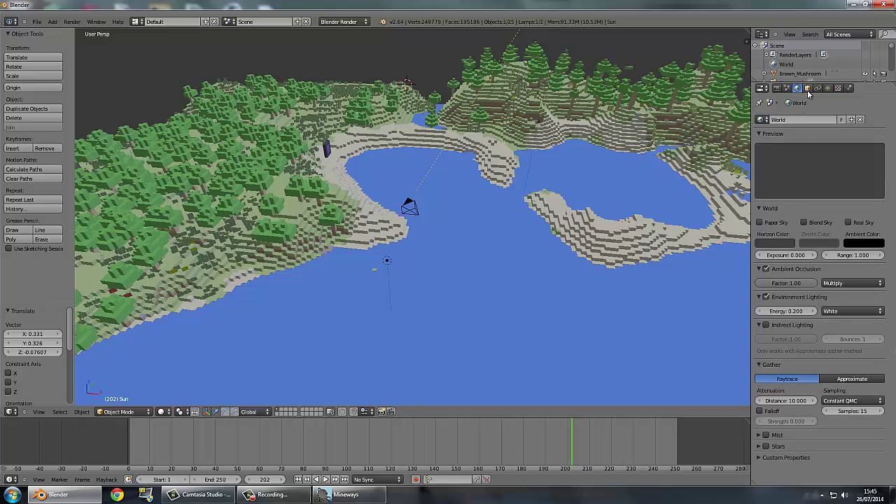
pyautogui.click(828, 88)
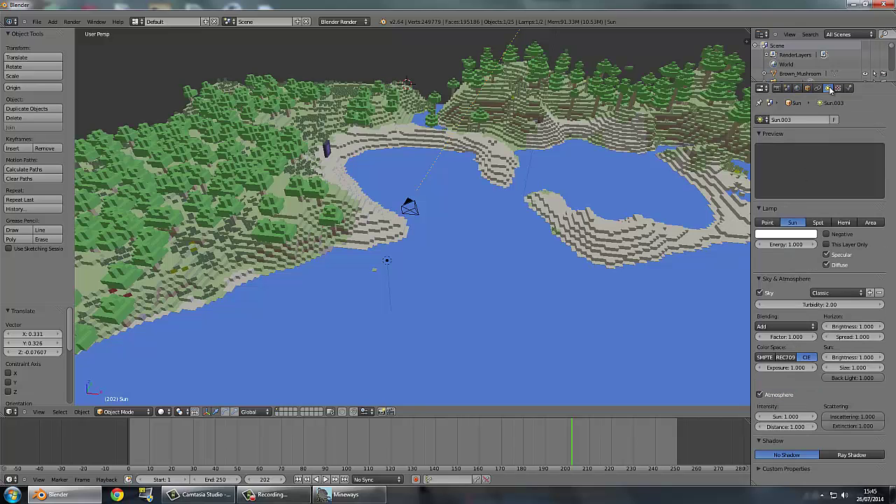
pyautogui.moveTo(574, 221); pyautogui.dragTo(655, 338, button='middle')
pyautogui.rightClick(302, 199)
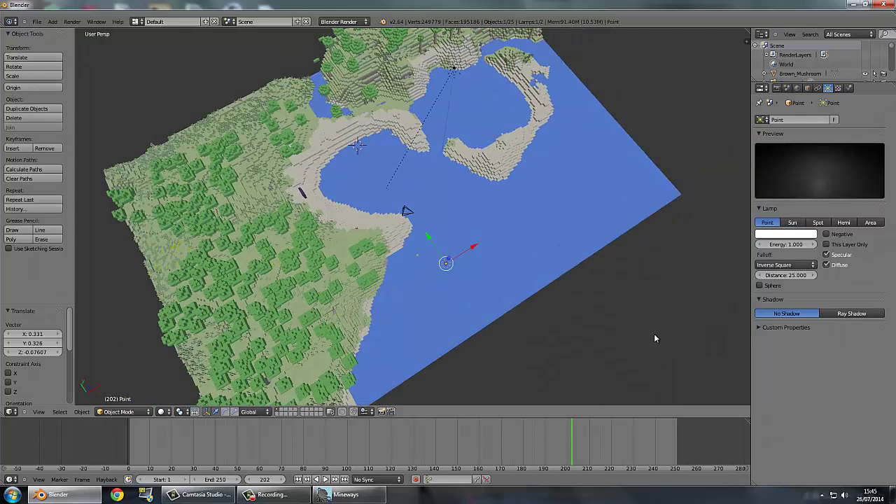
# Delete the point lamp above the water, and select the sun lamp in the camera view
pyautogui.press('Delete')
pyautogui.press('KP_0')
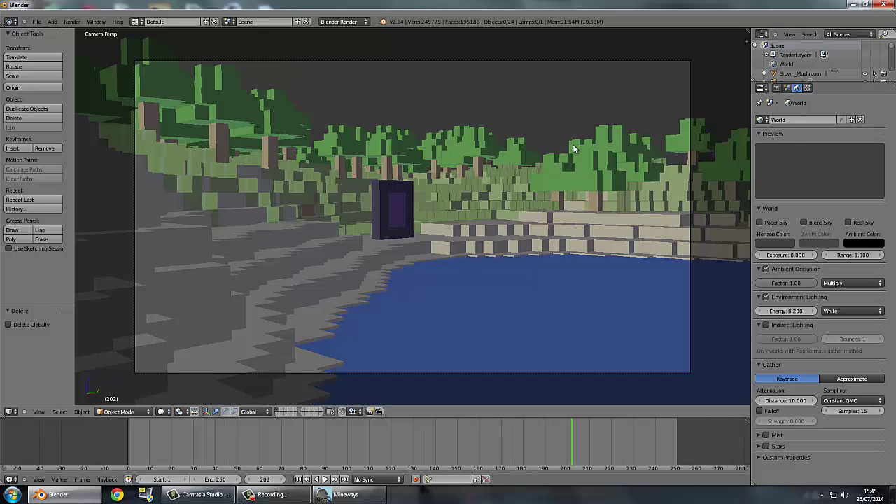
pyautogui.rightClick(603, 172)
pyautogui.scroll(-4, 564, 113)
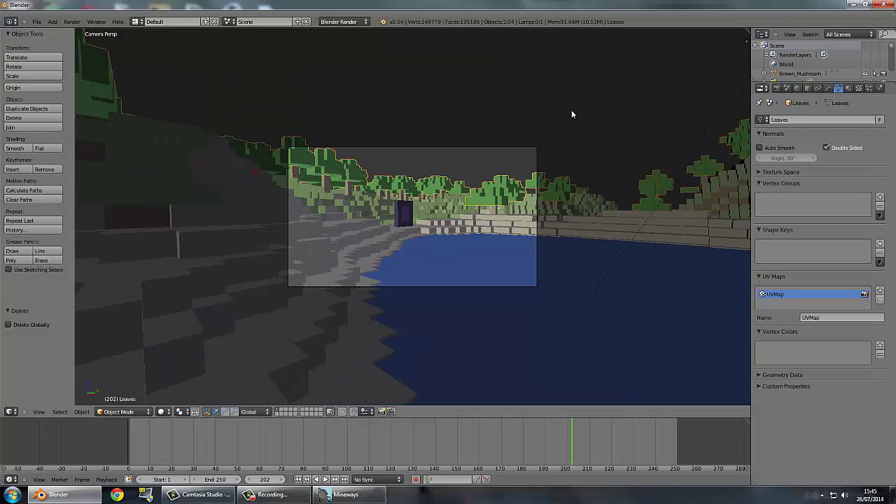
pyautogui.rightClick(720, 114)
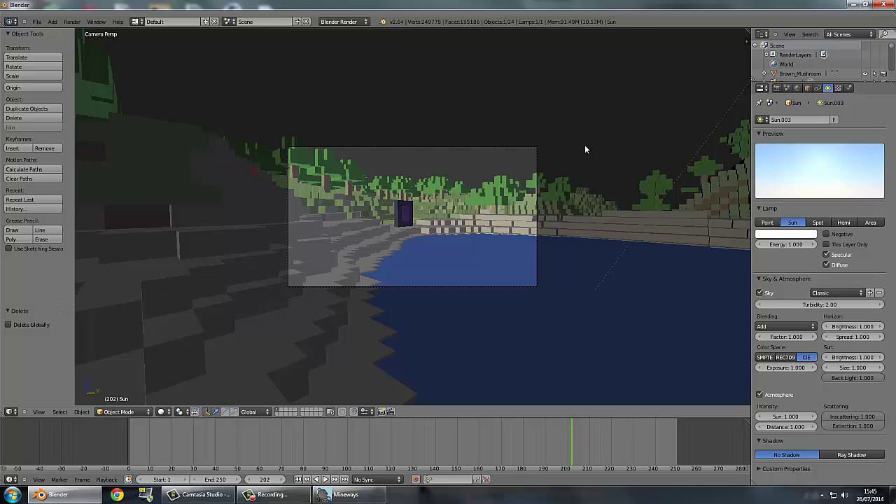
pyautogui.scroll(4, 584, 144)
# Test-render the current frame, stop the render partway and bring back the 3D view
pyautogui.click(71, 21)
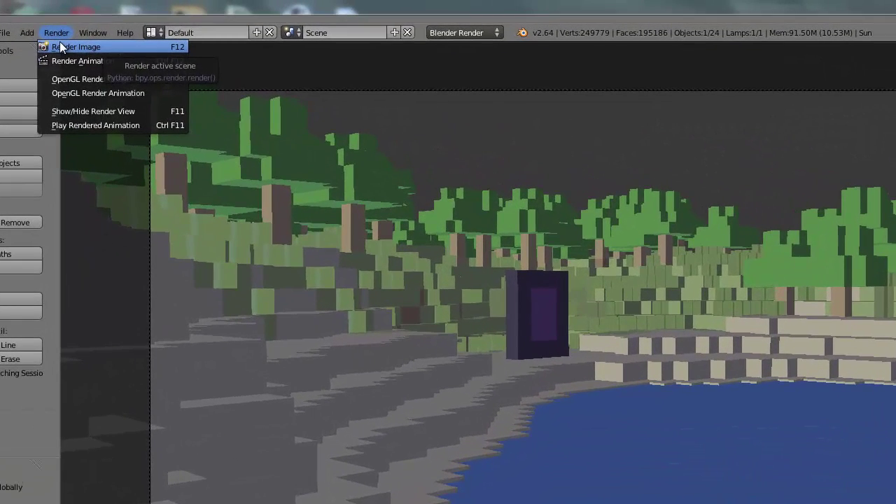
pyautogui.click(60, 44)
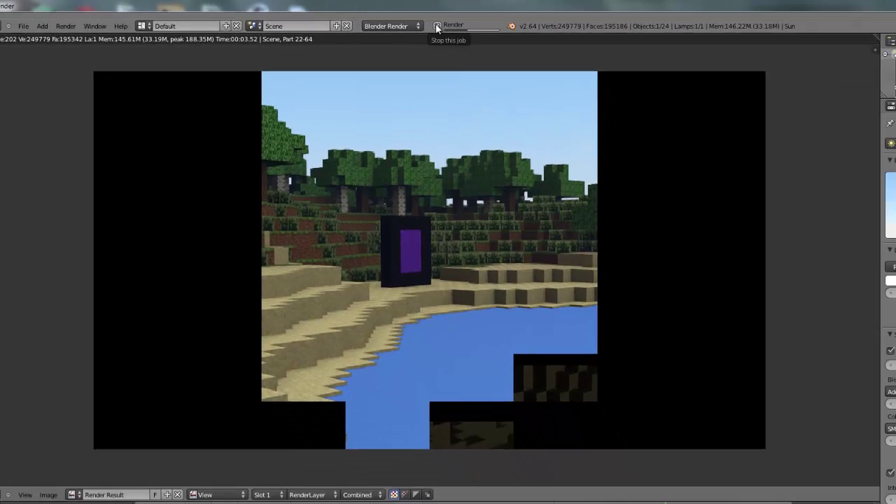
pyautogui.click(436, 26)
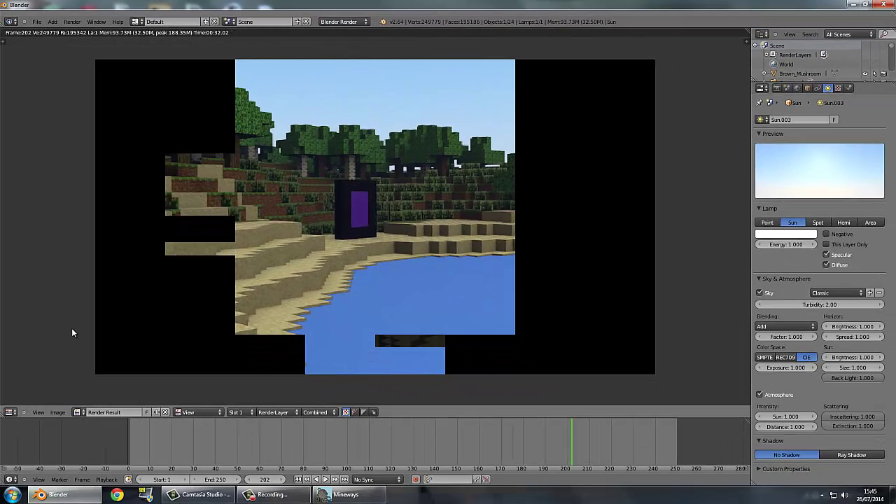
pyautogui.click(10, 412)
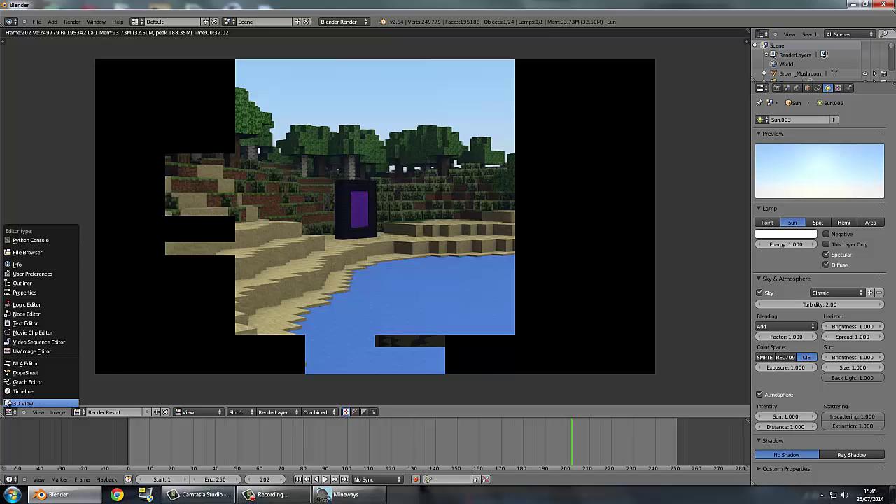
pyautogui.click(28, 402)
# Disable MIP Map and Interpolation for the sand's image texture and set its filter to Box
pyautogui.rightClick(258, 285)
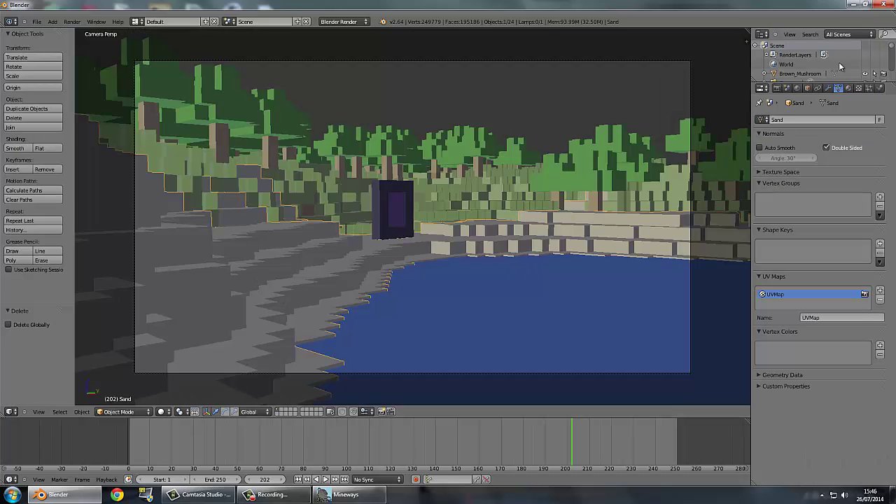
pyautogui.click(858, 87)
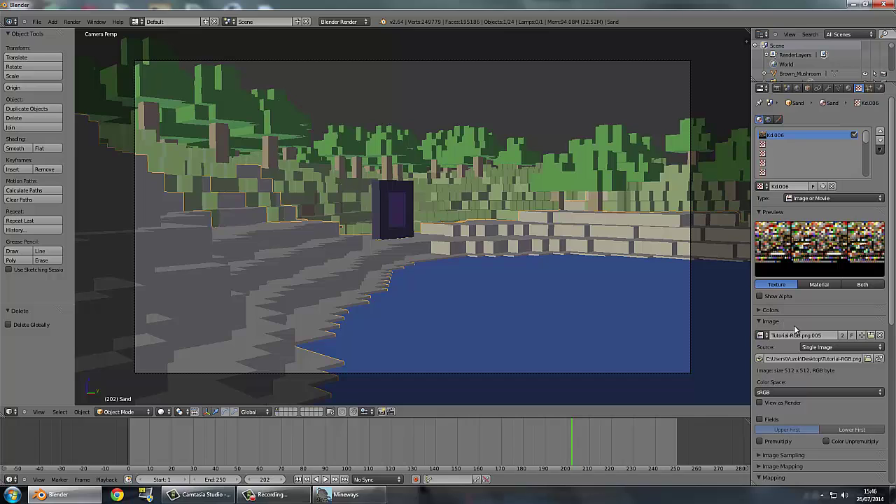
pyautogui.scroll(-4, 795, 328)
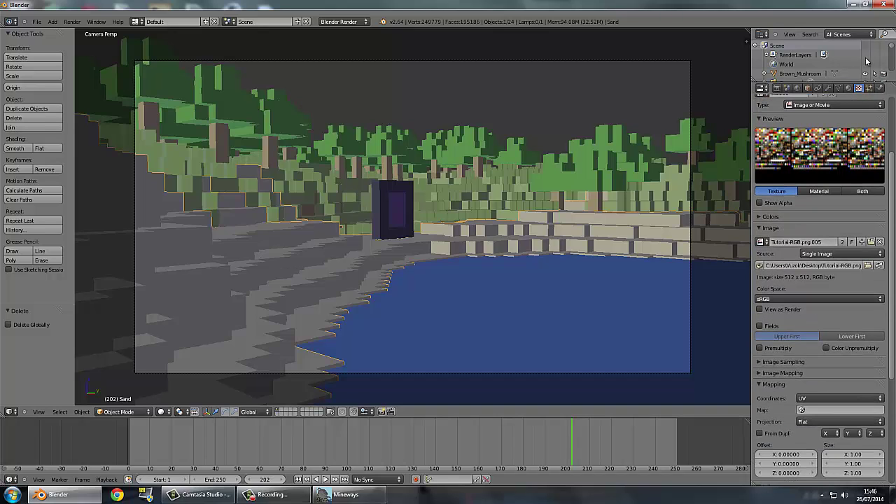
pyautogui.click(776, 361)
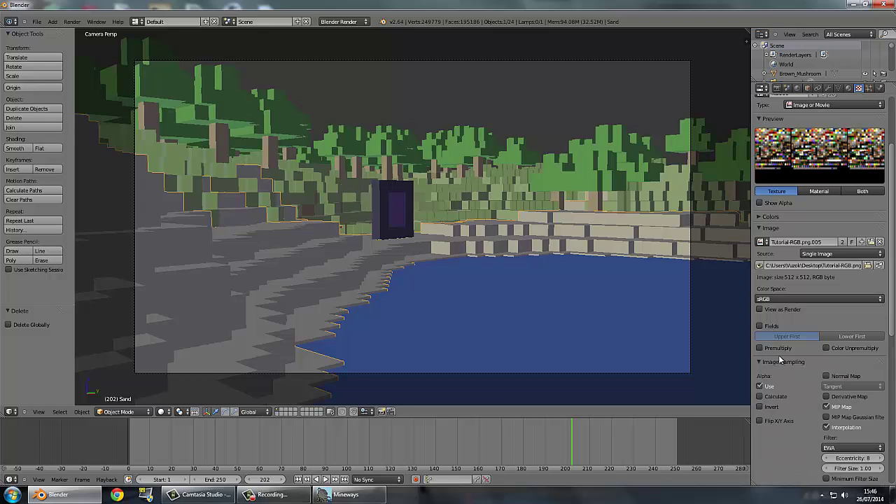
pyautogui.scroll(-4, 859, 302)
pyautogui.click(826, 313)
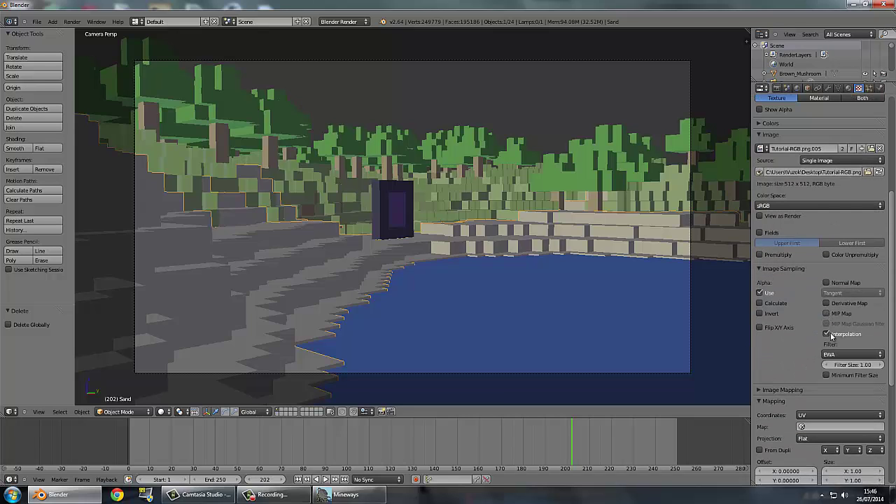
pyautogui.click(826, 334)
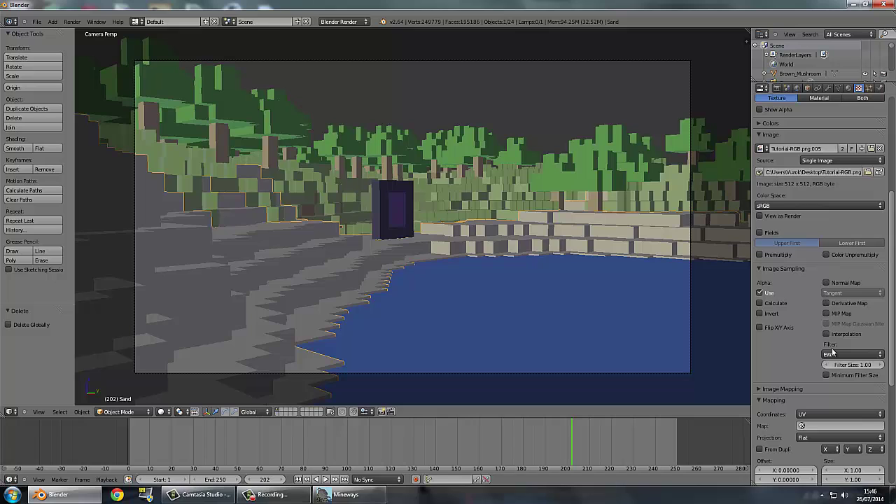
pyautogui.click(832, 353)
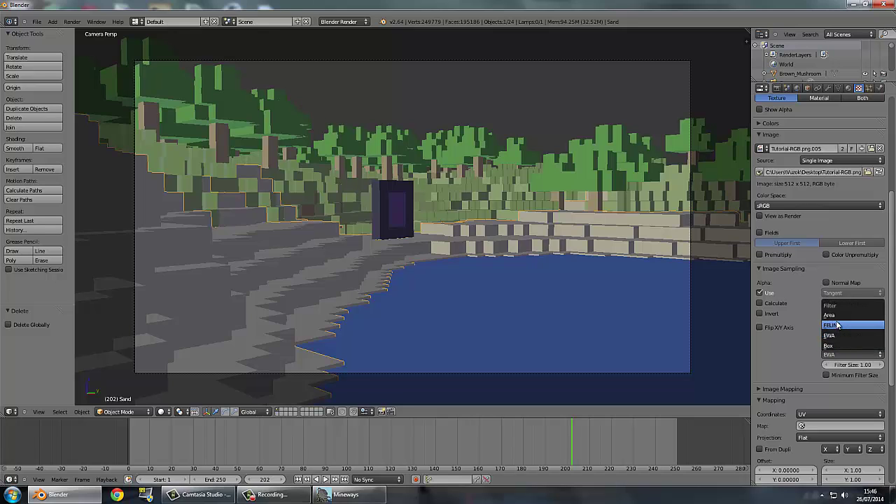
pyautogui.click(829, 345)
# Make the sand's texture influence Alpha as well as Color, and enable Stencil
pyautogui.scroll(-8, 773, 389)
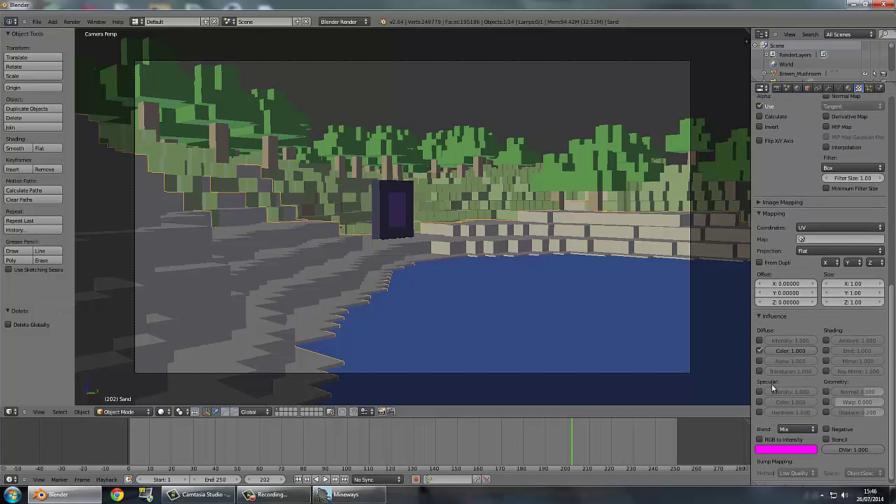
pyautogui.scroll(-1, 772, 389)
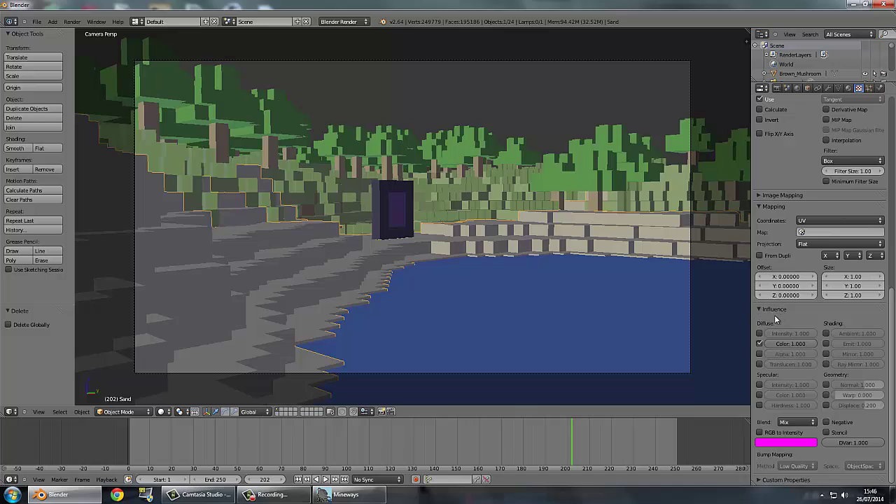
pyautogui.click(760, 354)
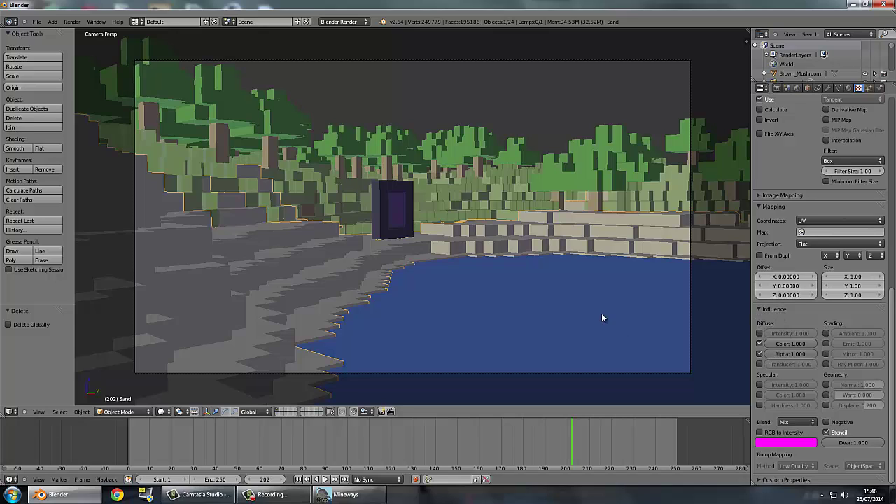
# Enable Alpha influence on the obsidian portal frame's texture, disable MIP Map and Interpolation, and set the filter to Box
pyautogui.rightClick(383, 194)
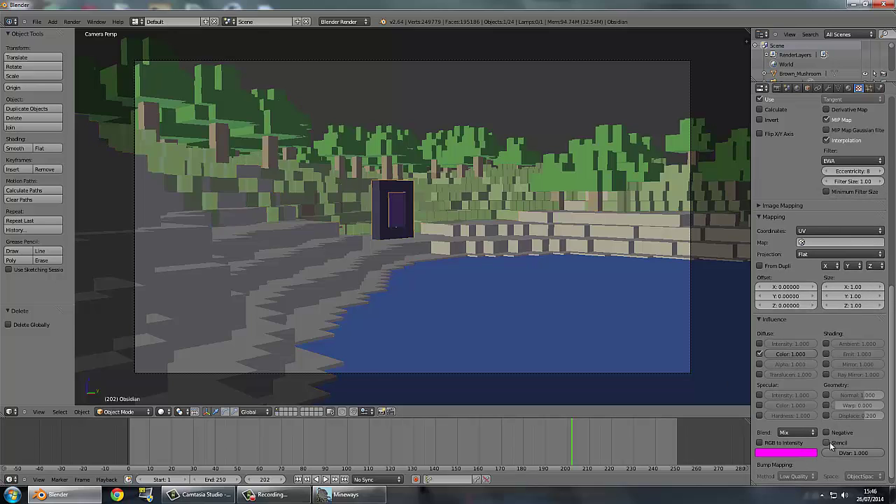
pyautogui.click(759, 364)
pyautogui.scroll(7, 784, 350)
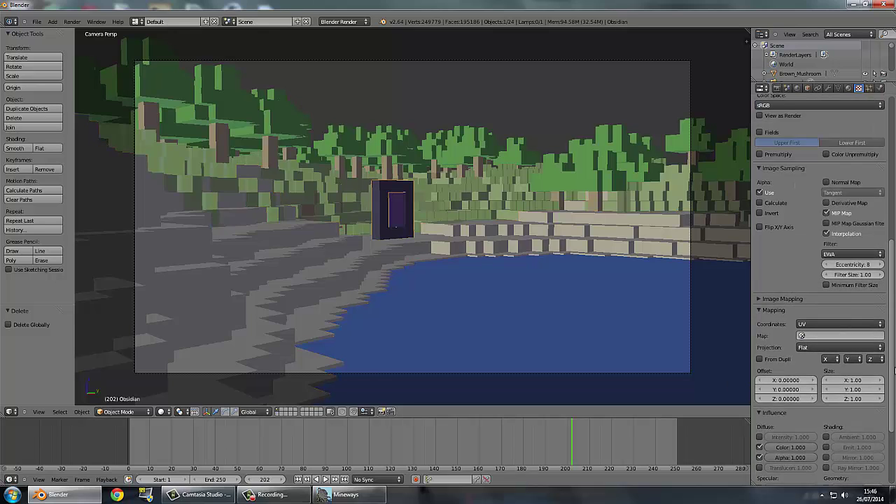
pyautogui.click(831, 308)
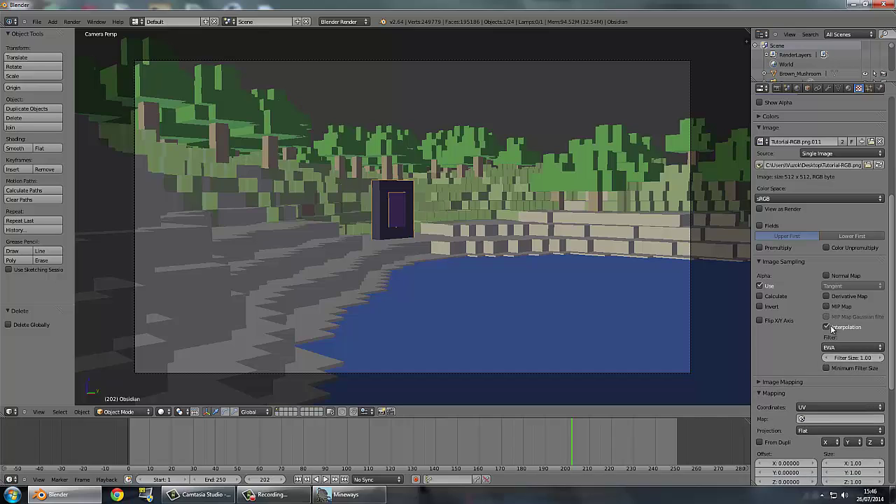
pyautogui.click(837, 348)
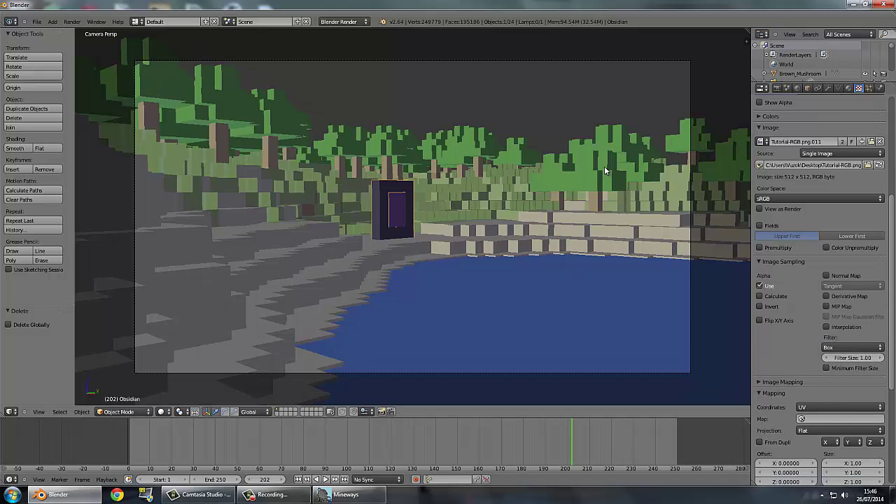
# Disable Interpolation and MIP Map on the leaves' texture, set the filter to Box and enable Alpha influence
pyautogui.rightClick(420, 140)
pyautogui.click(827, 327)
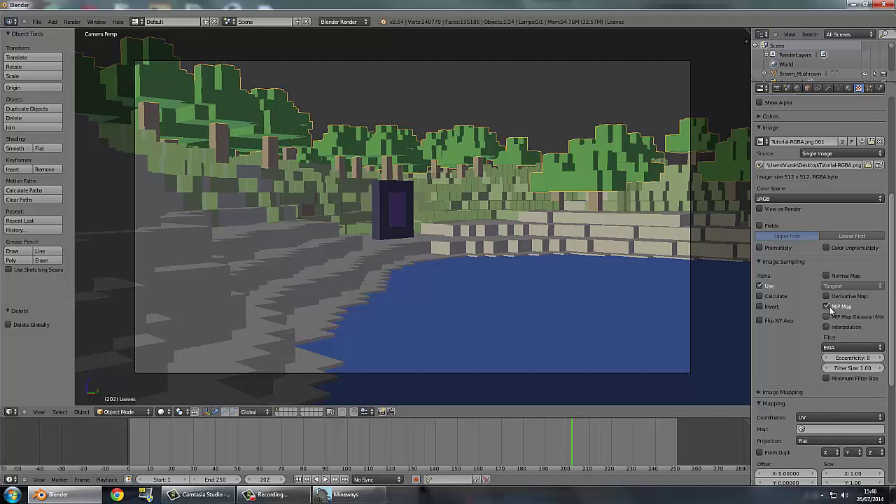
pyautogui.click(827, 307)
pyautogui.click(836, 348)
pyautogui.click(837, 340)
pyautogui.scroll(-2, 844, 399)
pyautogui.scroll(-6, 844, 399)
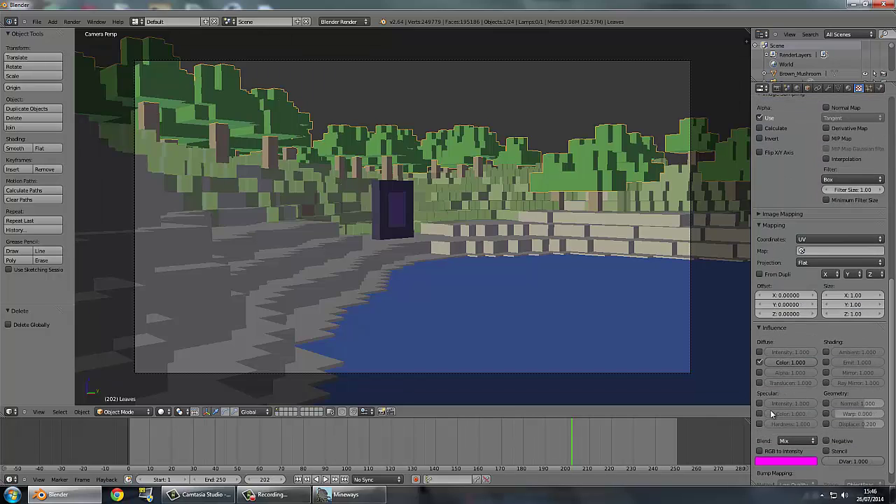
pyautogui.click(759, 372)
pyautogui.scroll(1, 826, 223)
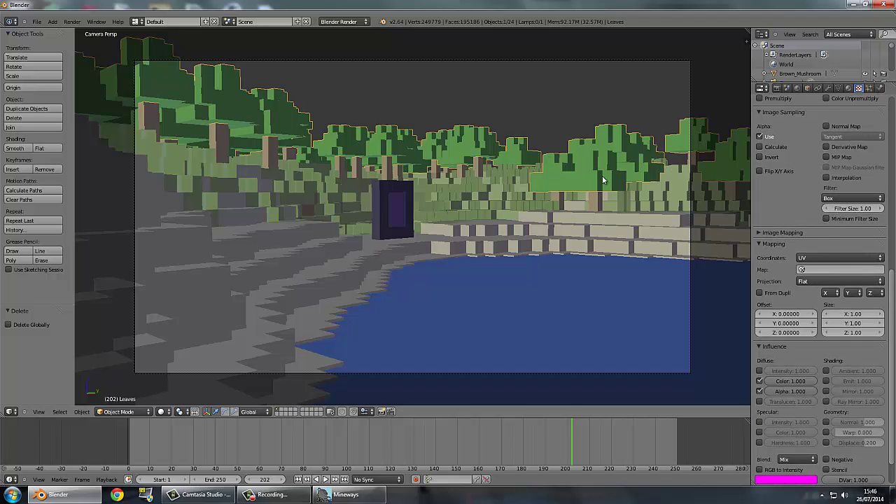
# Disable MIP Map and Interpolation on the grass texture, enable Alpha influence and set the filter to Box
pyautogui.rightClick(513, 185)
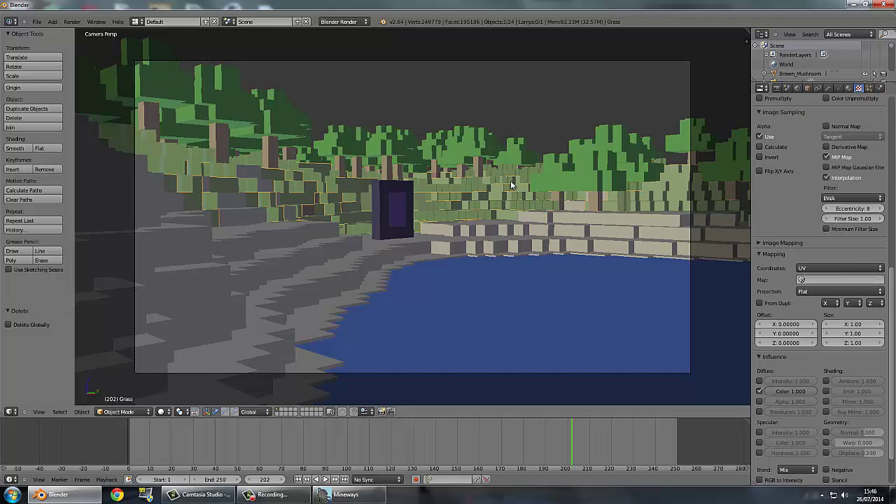
pyautogui.click(828, 158)
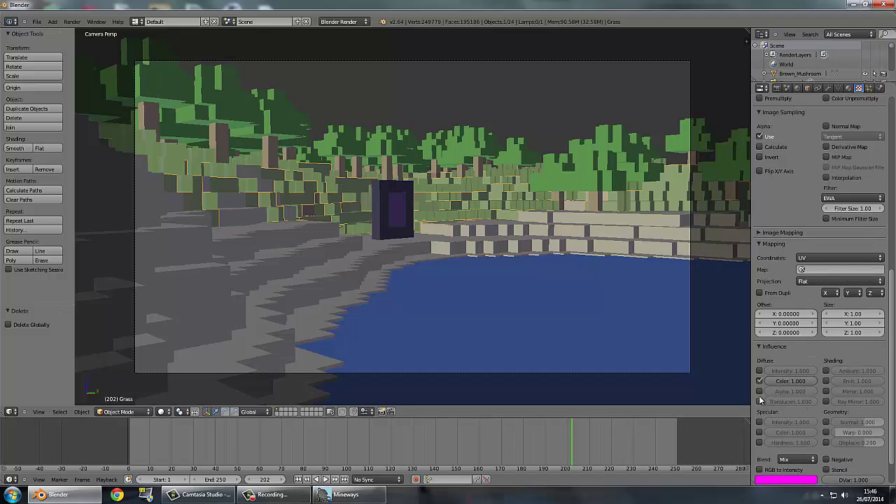
pyautogui.click(760, 392)
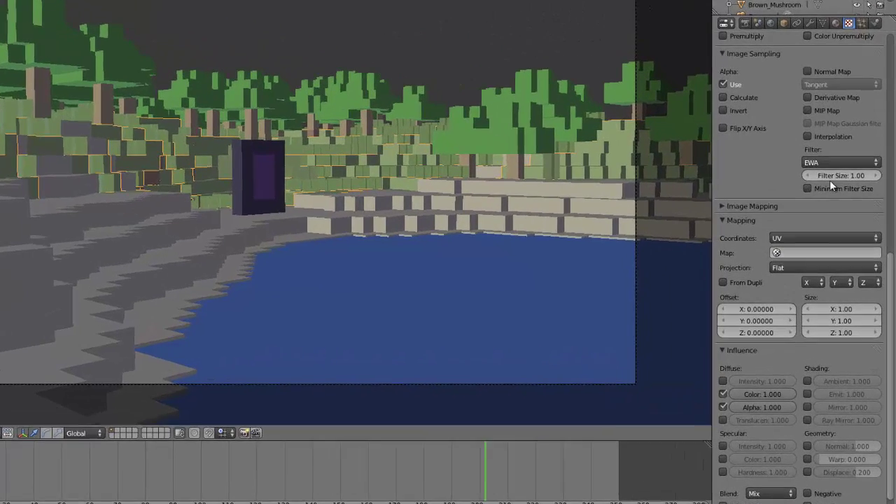
pyautogui.click(837, 198)
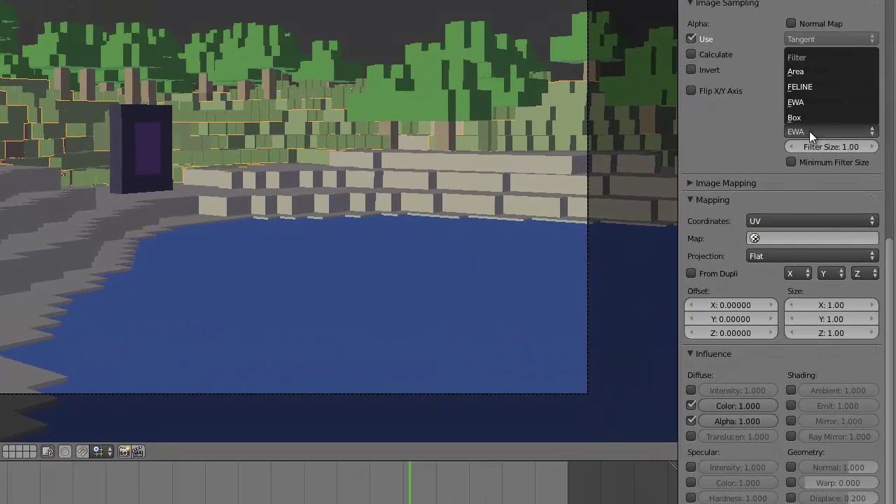
pyautogui.click(795, 117)
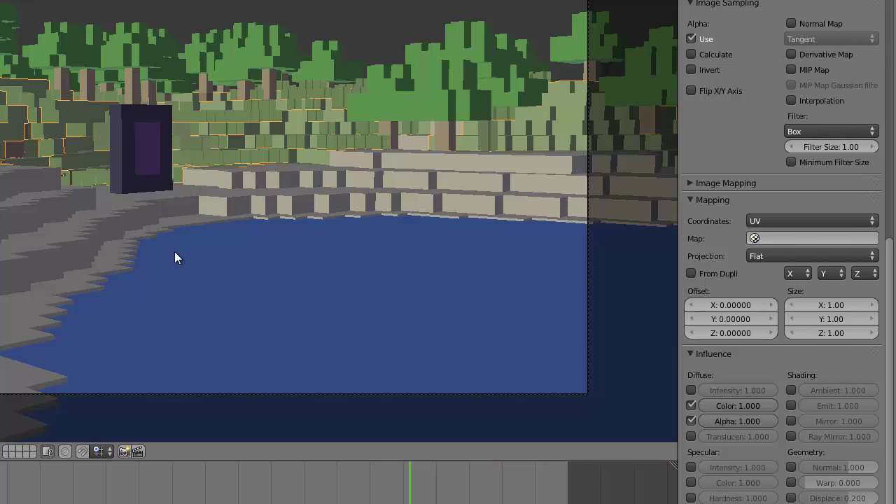
# Disable Interpolation and MIP Map on the water's texture, enable Alpha influence and set the filter to Box
pyautogui.rightClick(230, 263)
pyautogui.click(796, 102)
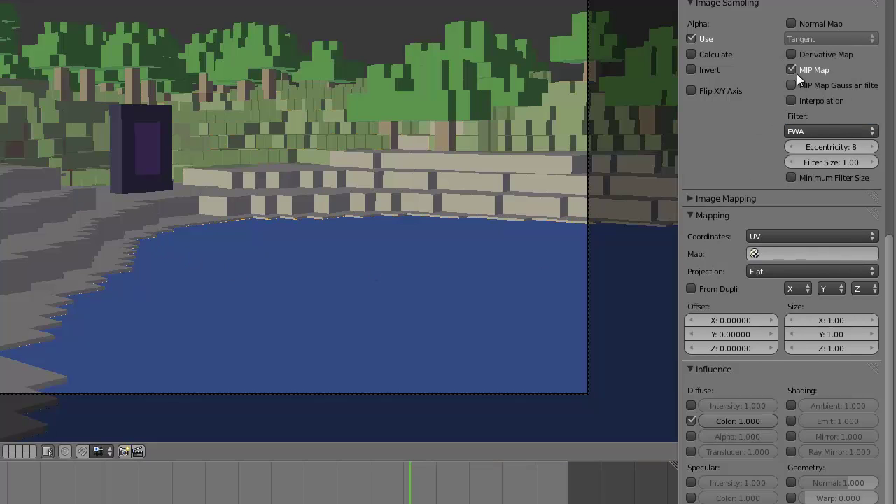
pyautogui.click(796, 73)
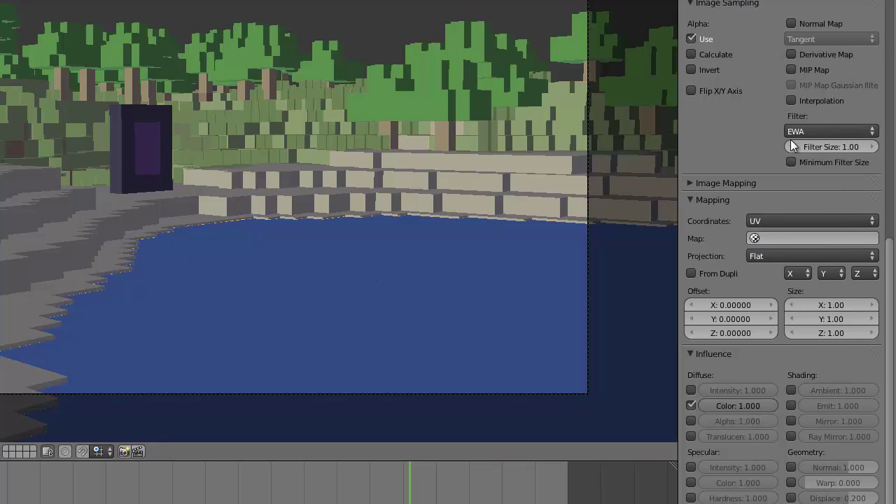
pyautogui.click(691, 422)
pyautogui.click(799, 132)
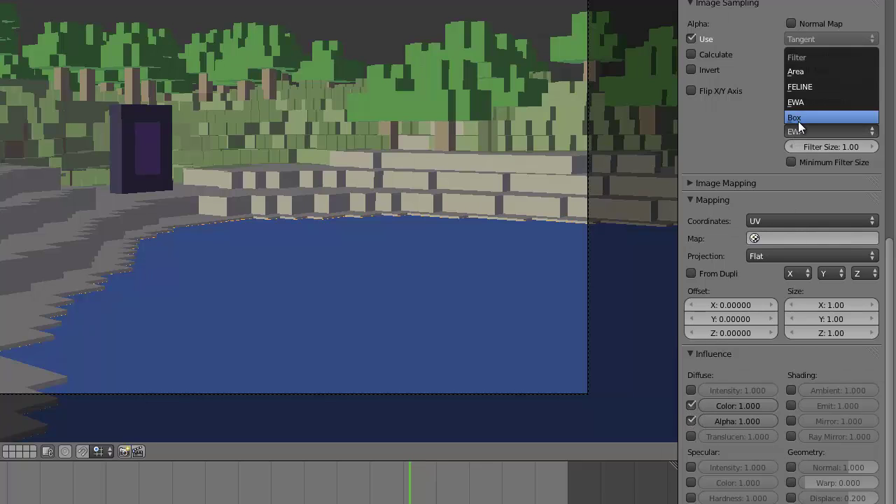
pyautogui.click(799, 123)
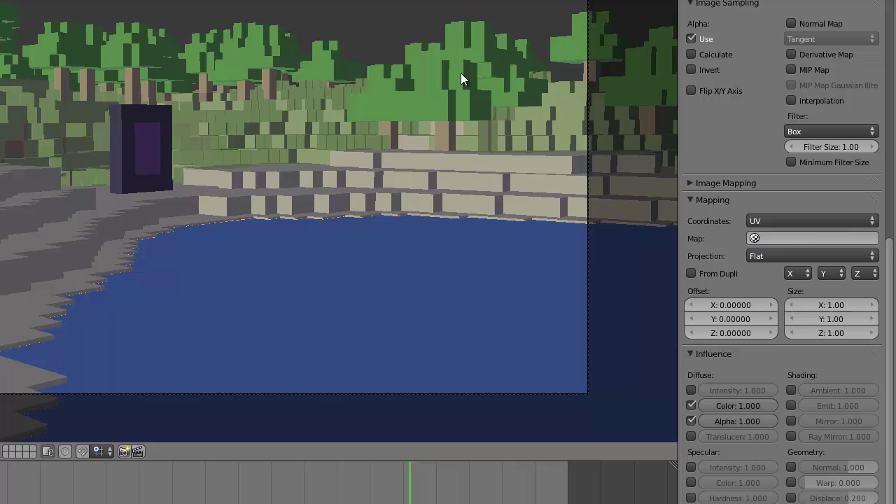
# Reselect the leaves and the grass to check their texture sampling and influence settings
pyautogui.rightClick(101, 50)
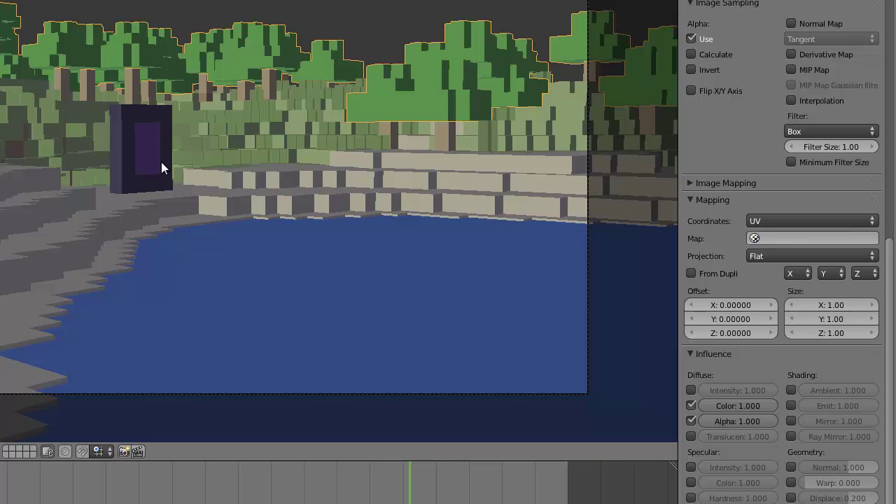
pyautogui.rightClick(243, 127)
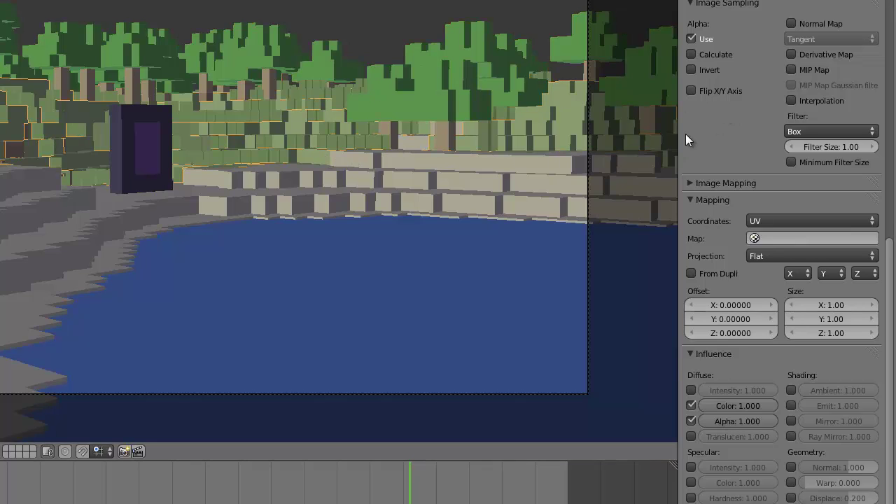
# Disable MIP Map and Interpolation on the nether portal's texture, set the filter to Box and enable Alpha influence
pyautogui.rightClick(275, 195)
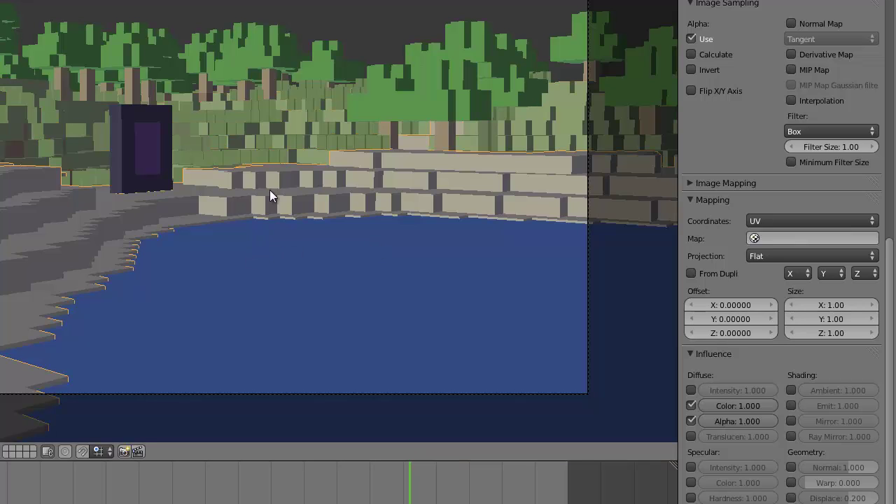
pyautogui.rightClick(133, 161)
pyautogui.rightClick(145, 159)
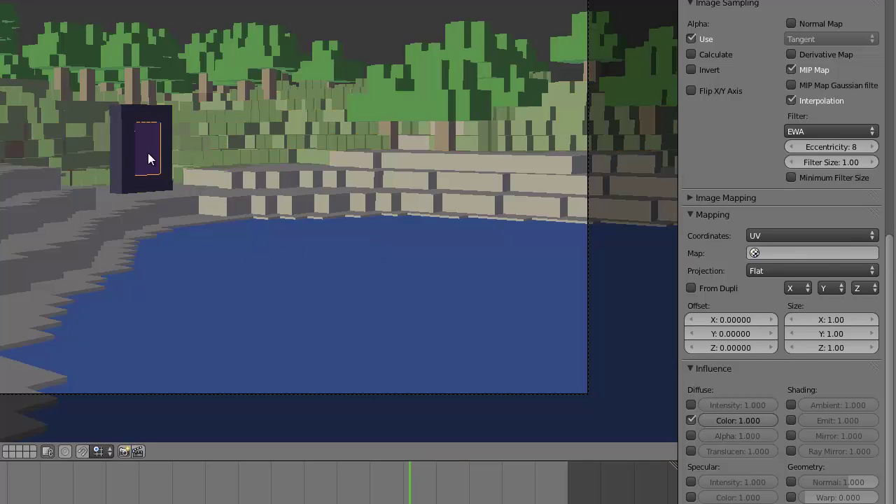
pyautogui.click(792, 70)
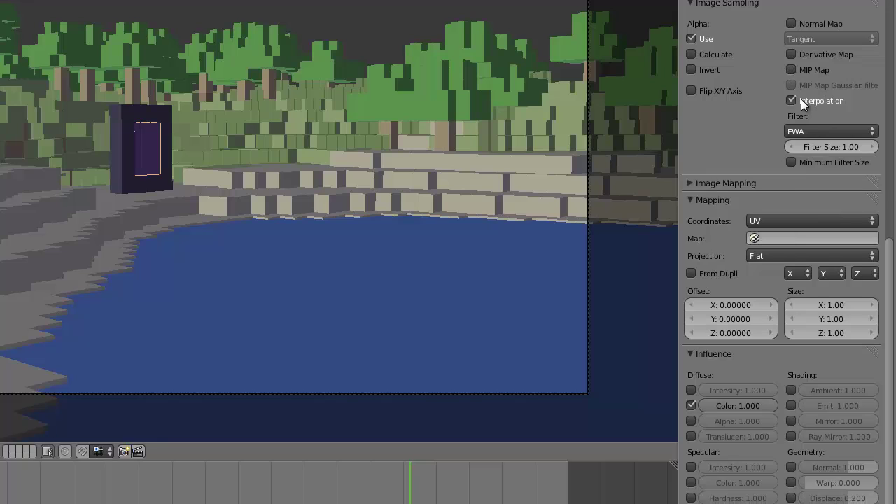
pyautogui.click(806, 129)
pyautogui.click(806, 121)
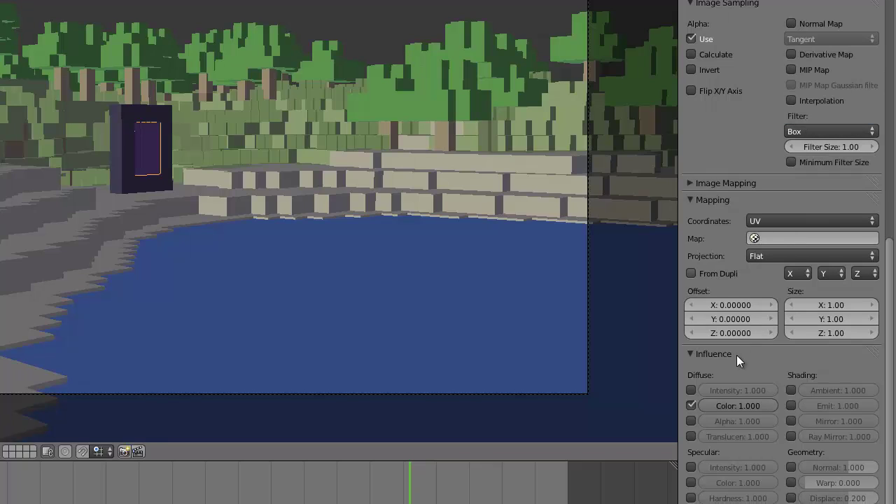
pyautogui.click(691, 420)
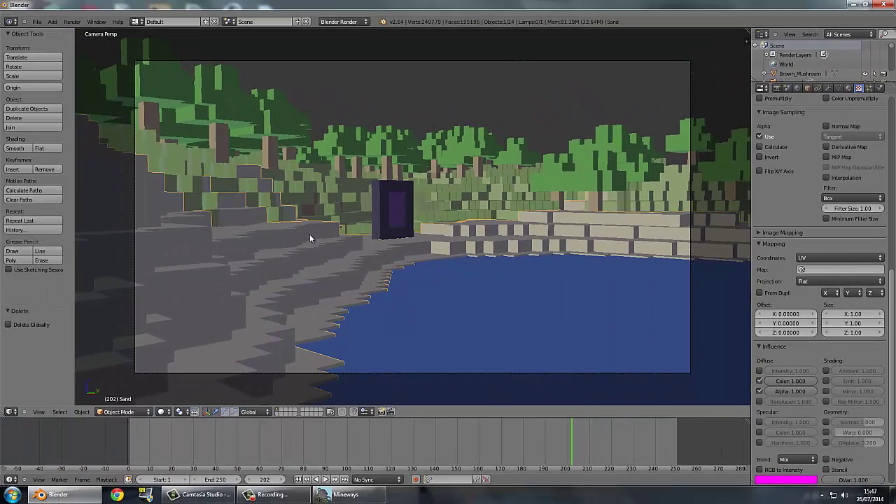
# Try moving the sand terrain freely in the camera view and undo the move
pyautogui.press('g')
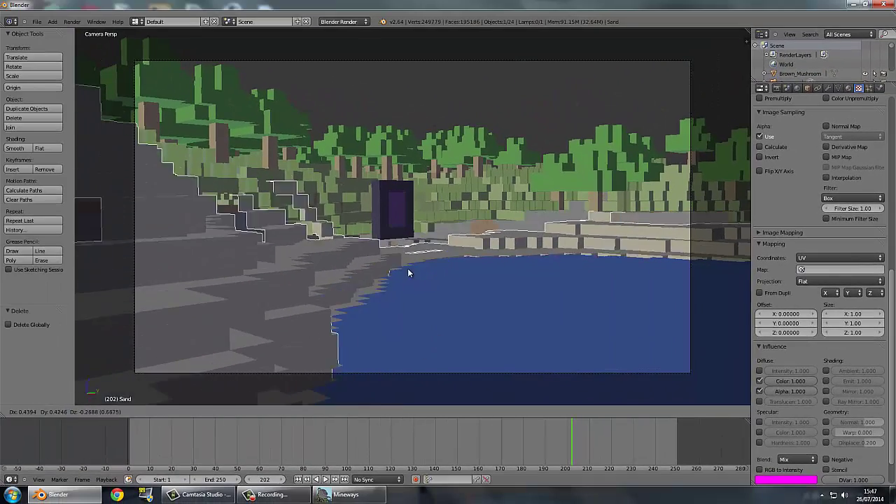
pyautogui.click(395, 276)
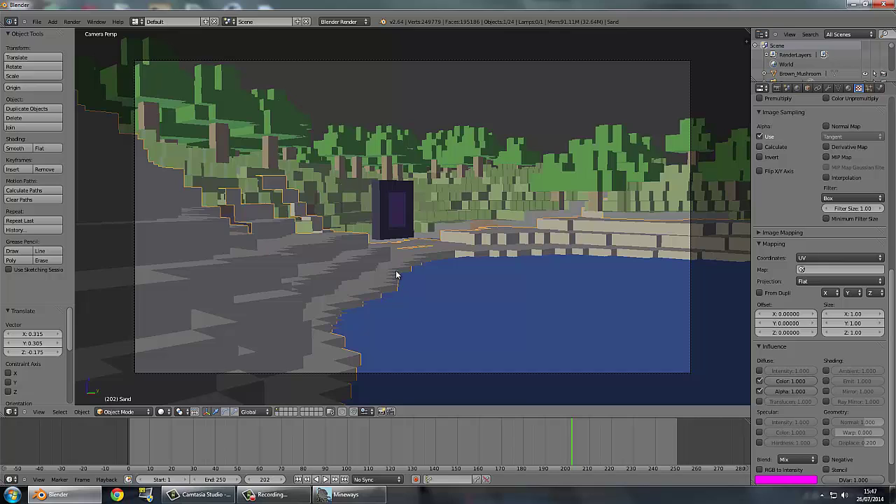
pyautogui.hotkey('ctrl', 'z')
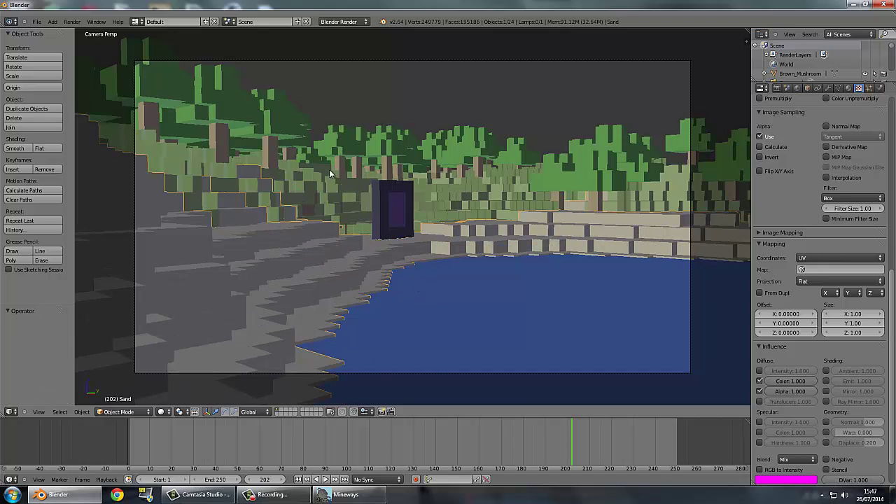
# Disable MIP Map and Interpolation on the tree logs' texture, set the filter to Box and enable Alpha influence
pyautogui.rightClick(283, 144)
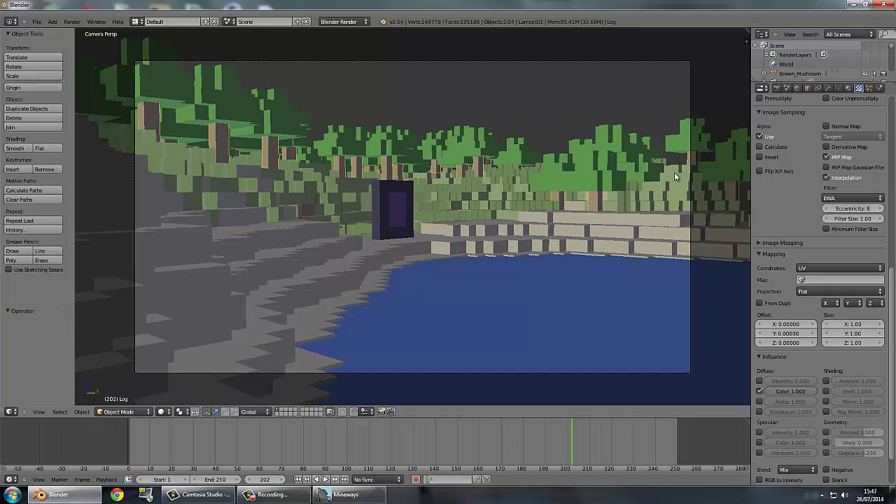
pyautogui.click(827, 157)
pyautogui.click(850, 198)
pyautogui.click(846, 189)
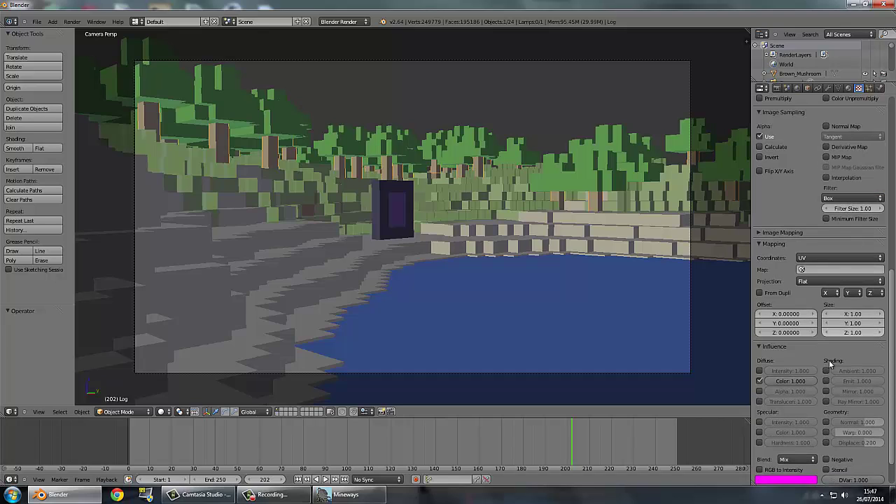
pyautogui.click(760, 400)
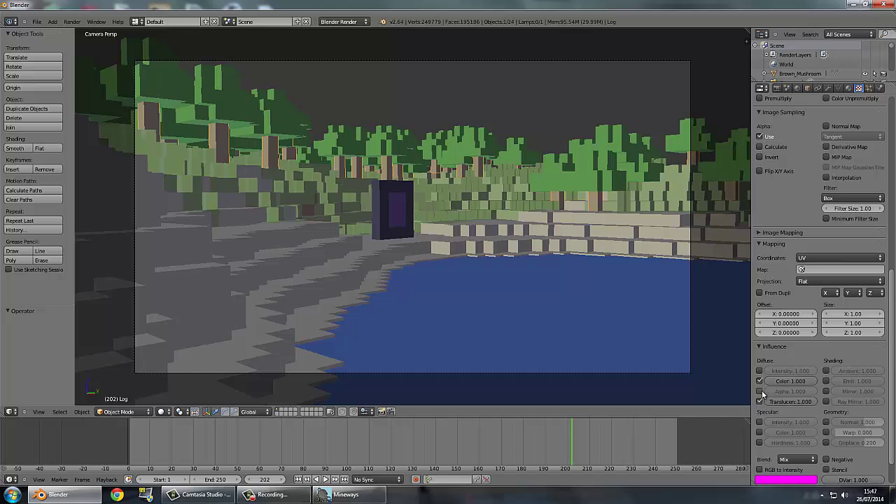
pyautogui.click(760, 391)
pyautogui.click(761, 401)
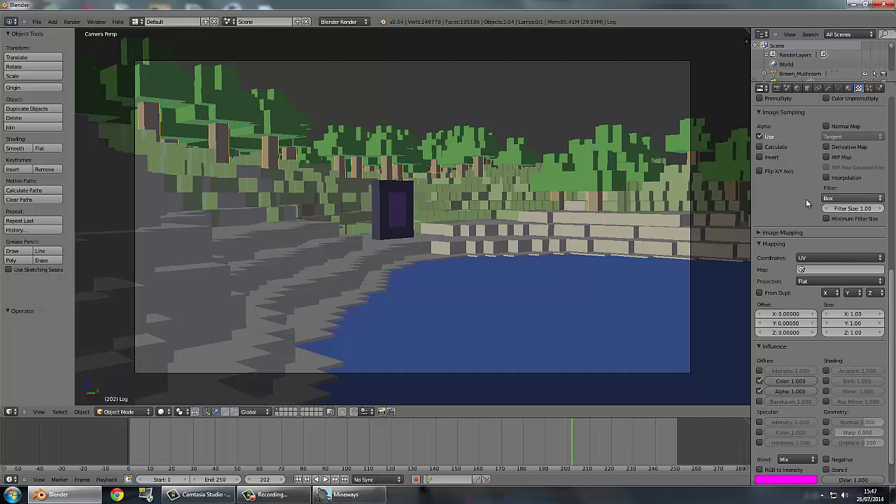
# Disable MIP Map and Interpolation on the dirt's texture, set the filter to Box and enable Alpha influence
pyautogui.rightClick(369, 166)
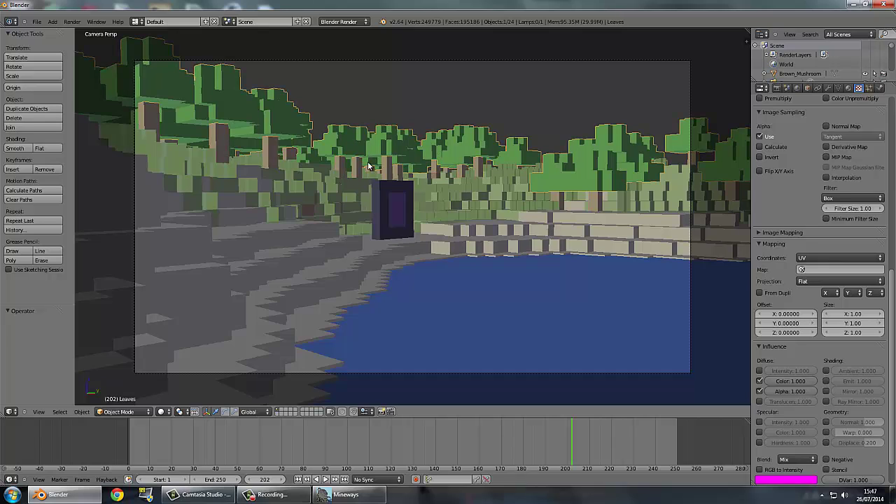
pyautogui.rightClick(308, 217)
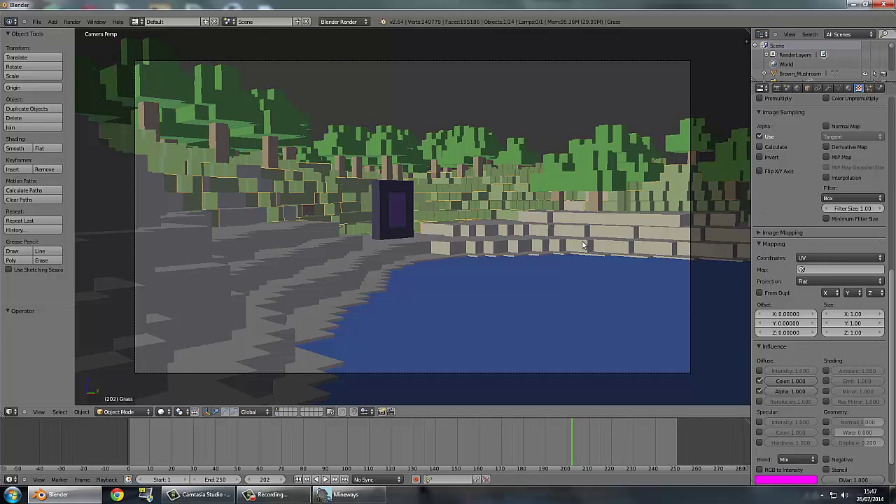
pyautogui.rightClick(312, 210)
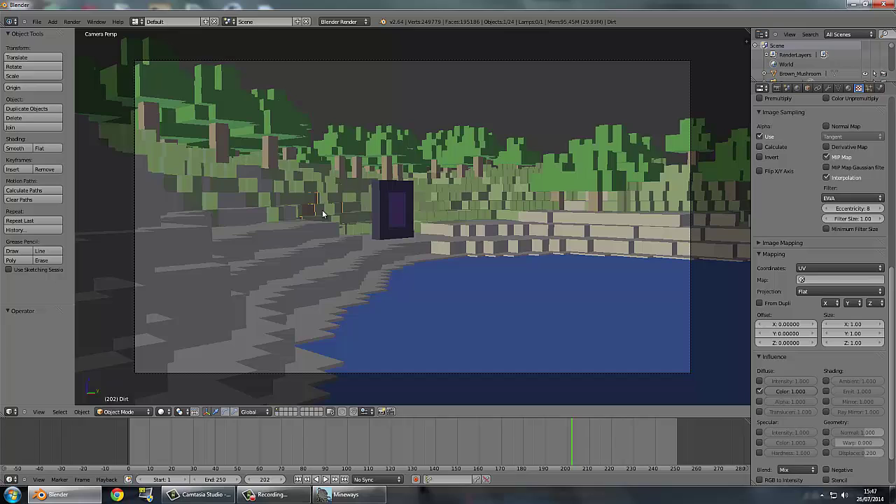
pyautogui.click(826, 158)
pyautogui.click(852, 198)
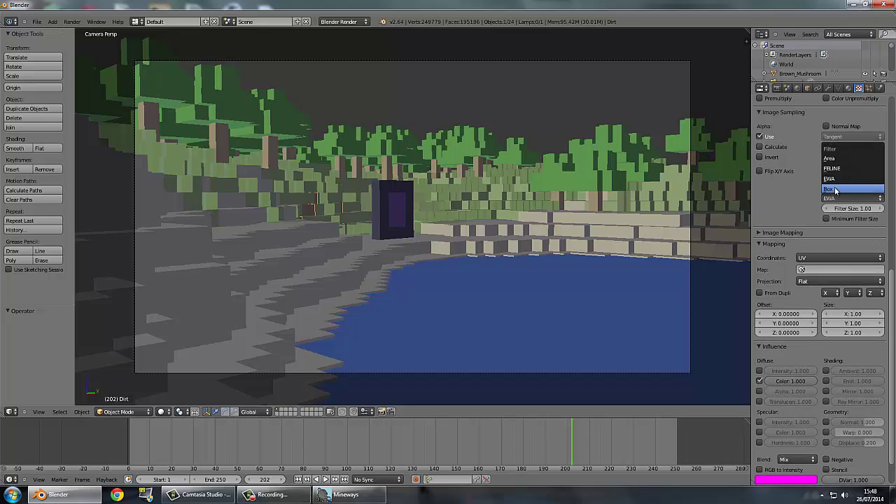
pyautogui.click(848, 191)
pyautogui.click(759, 391)
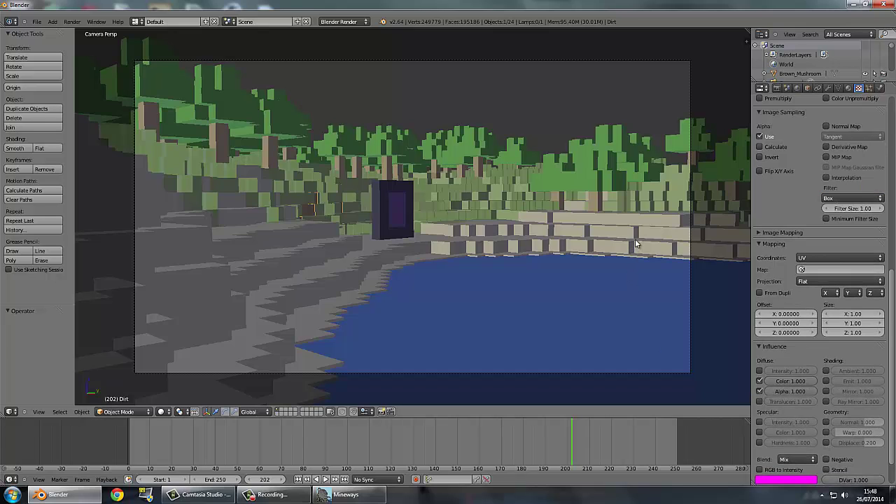
# Disable MIP Map and Interpolation on the large flower's texture, set the filter to Box and enable Alpha influence
pyautogui.rightClick(626, 209)
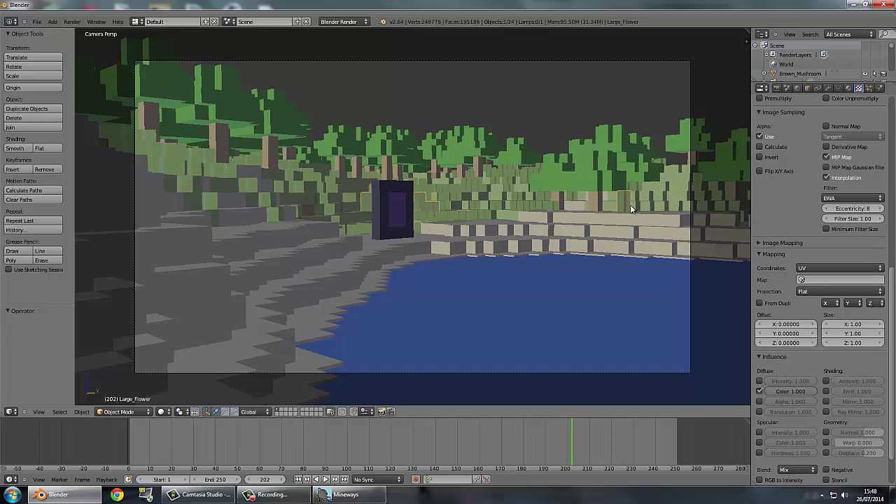
pyautogui.click(827, 157)
pyautogui.click(852, 198)
pyautogui.click(847, 190)
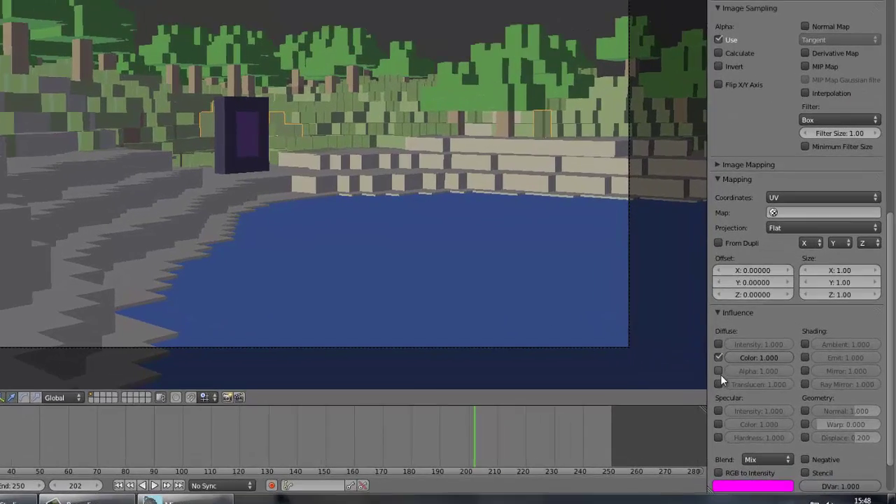
pyautogui.click(752, 388)
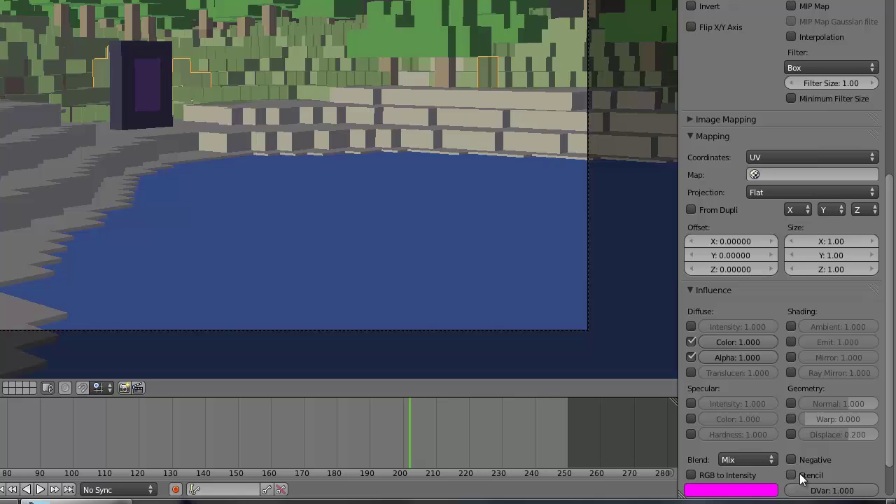
pyautogui.click(822, 470)
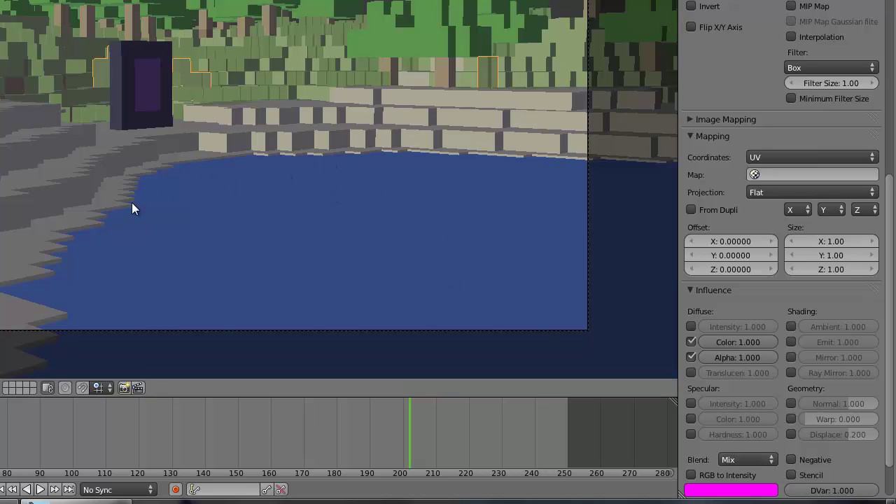
# Disable MIP Map and Interpolation on the tall grass texture, set the filter to Box and enable Alpha influence
pyautogui.rightClick(77, 77)
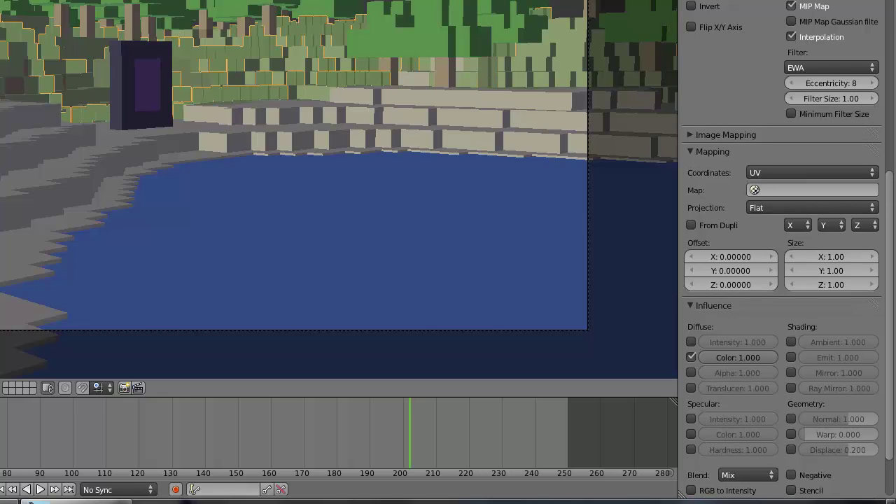
pyautogui.click(792, 7)
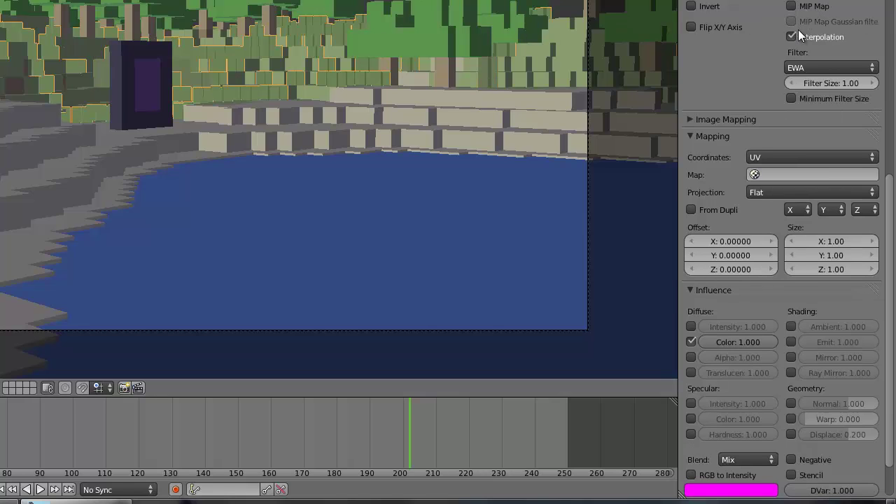
pyautogui.click(792, 36)
pyautogui.click(799, 66)
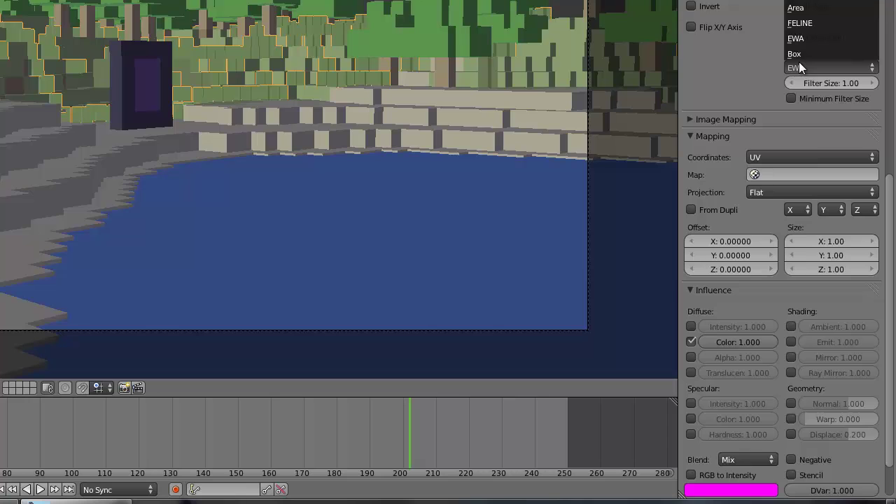
pyautogui.click(803, 53)
pyautogui.click(692, 358)
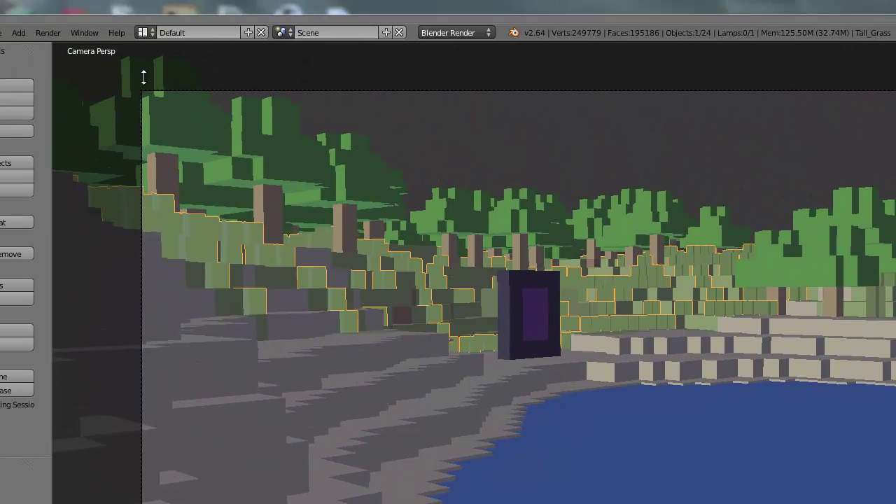
# Render a test image of the scene, cancel it partway and return to the 3D View
pyautogui.click(44, 33)
pyautogui.click(49, 45)
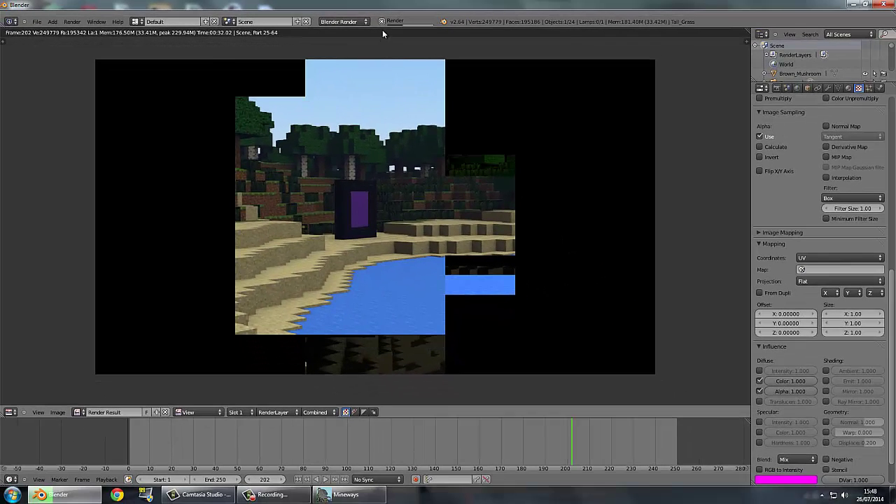
pyautogui.click(381, 21)
pyautogui.click(10, 412)
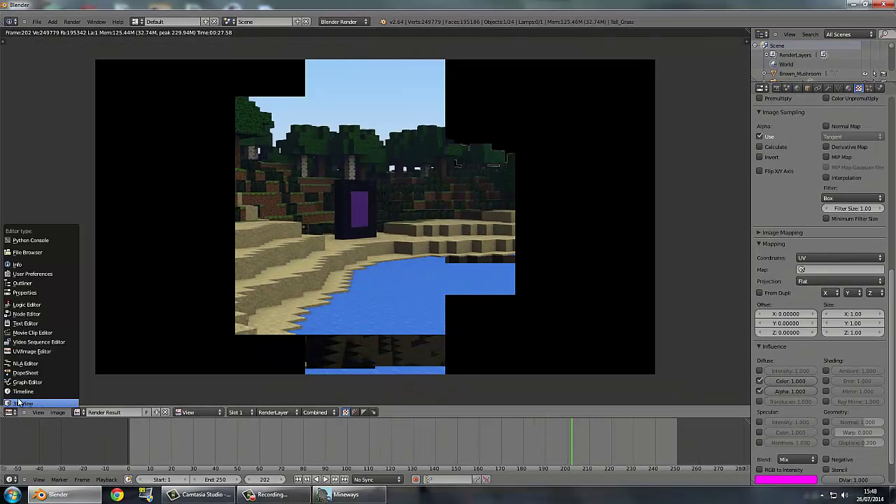
pyautogui.click(28, 401)
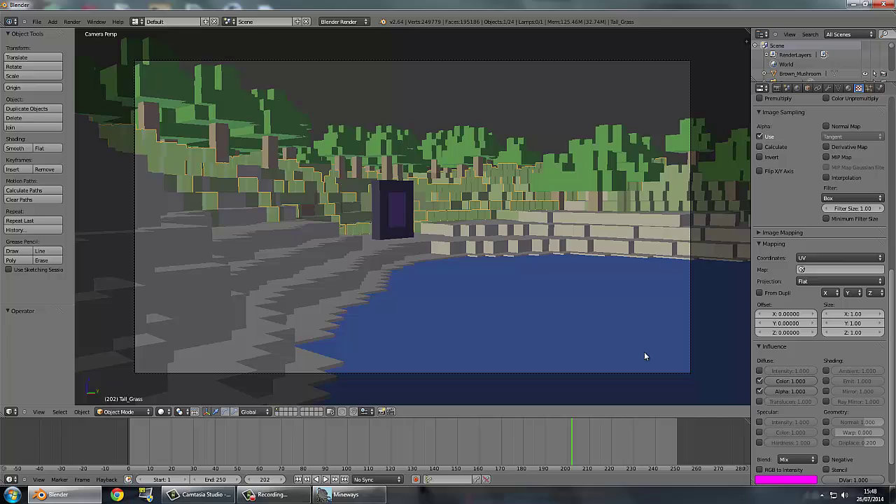
# Enable Stencil on the large flower's texture, start a brief test render and return to the 3D View
pyautogui.rightClick(623, 199)
pyautogui.click(837, 473)
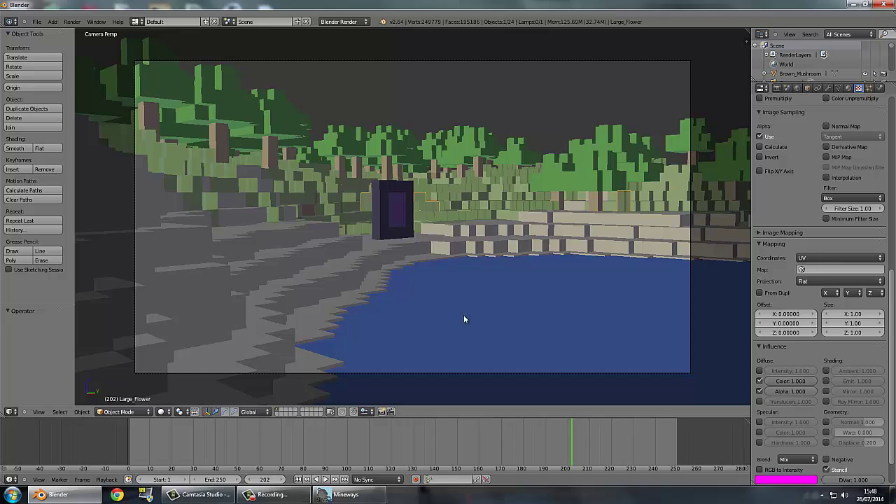
pyautogui.click(72, 21)
pyautogui.click(91, 29)
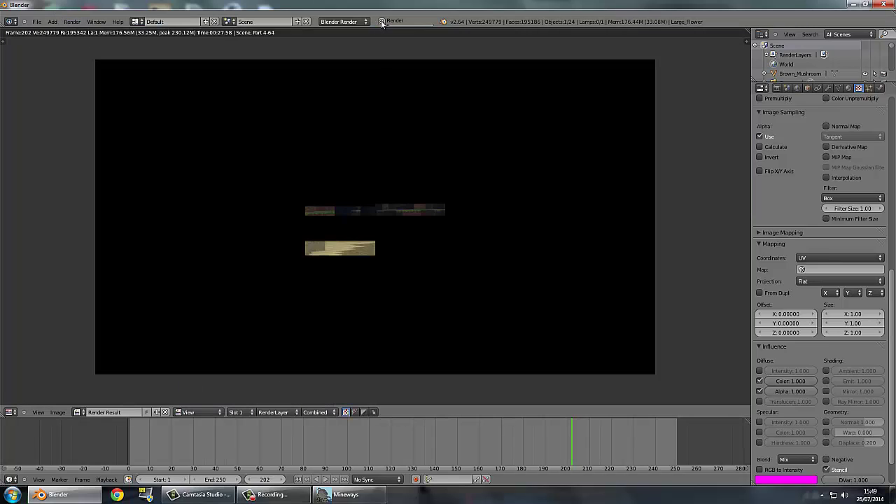
pyautogui.click(10, 412)
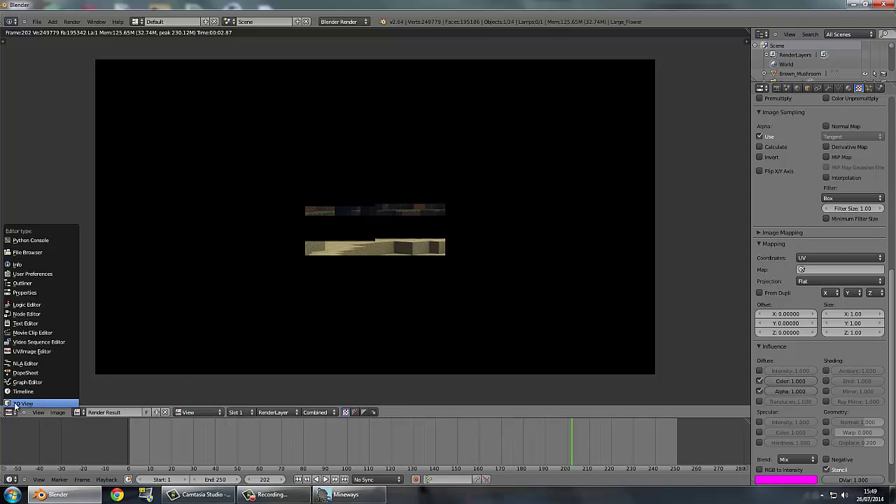
pyautogui.click(21, 405)
# Select the sun lamp and set its light colour to red with R 1.000, G 0.131 and B 0.09245
pyautogui.scroll(-4, 630, 138)
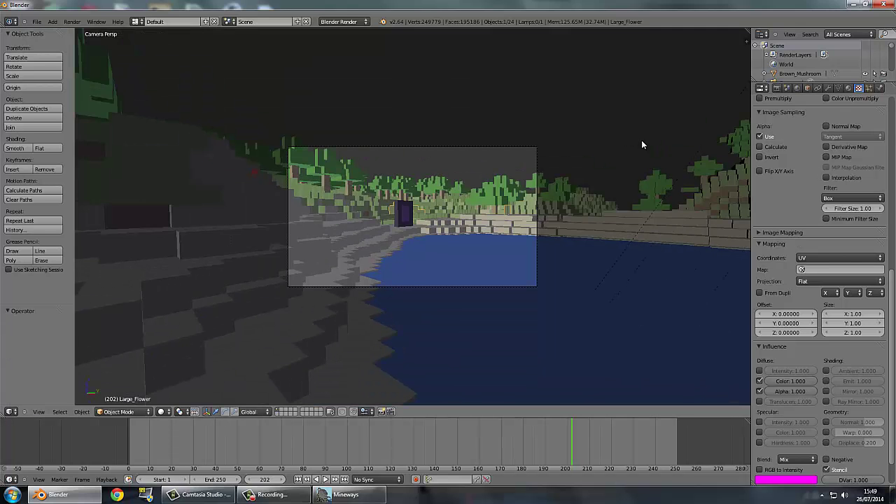
pyautogui.rightClick(735, 119)
pyautogui.rightClick(734, 117)
pyautogui.scroll(4, 600, 149)
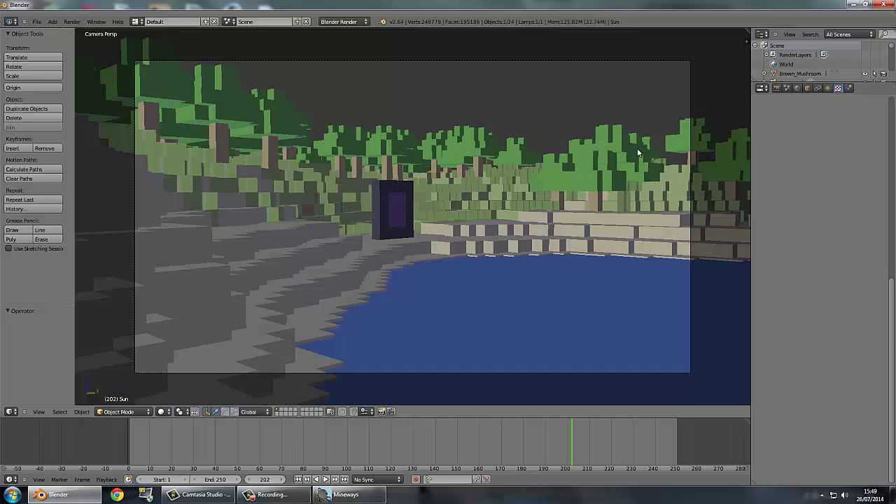
pyautogui.click(828, 87)
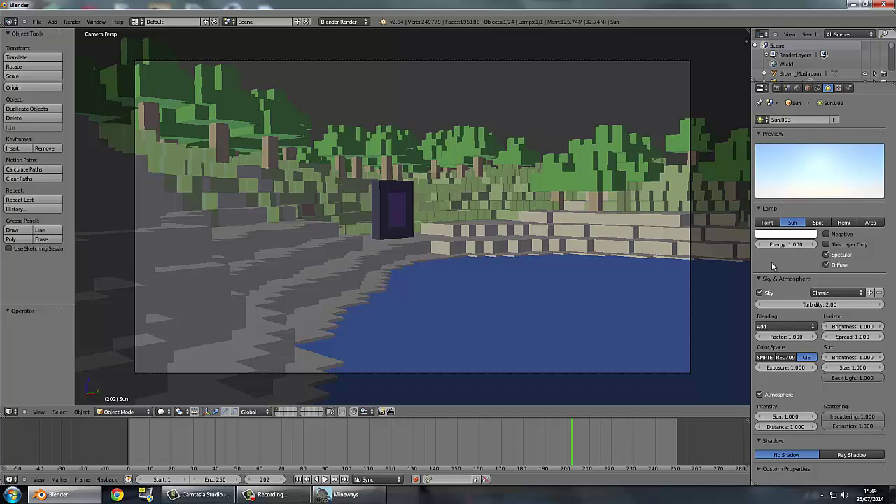
pyautogui.click(784, 234)
pyautogui.moveTo(767, 166); pyautogui.dragTo(767, 173)
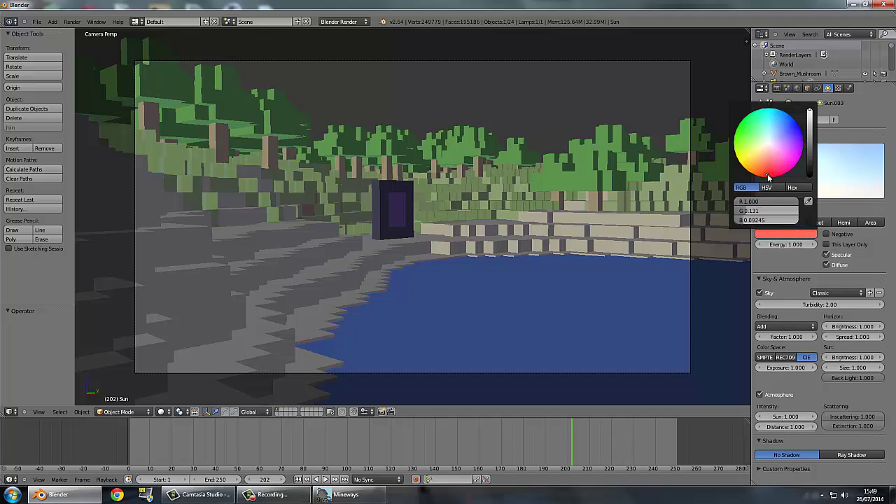
pyautogui.click(73, 22)
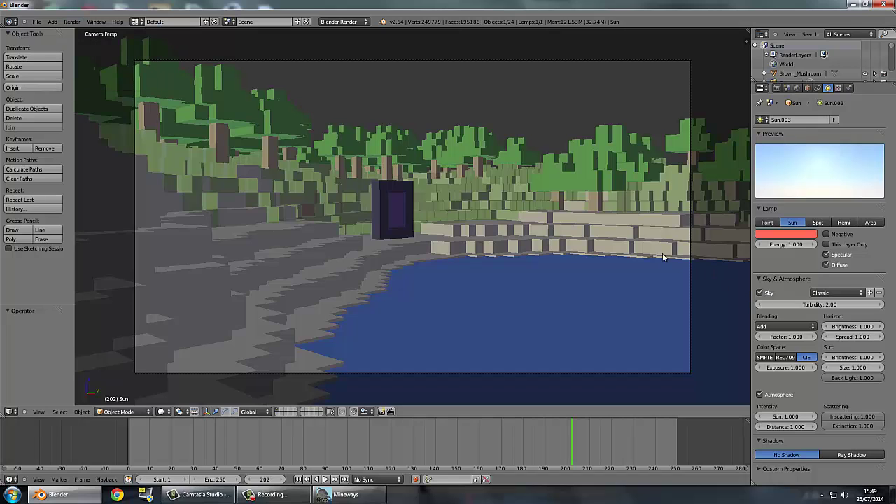
# Select the purple portal and set its material's Emit value to 0.50
pyautogui.click(394, 208)
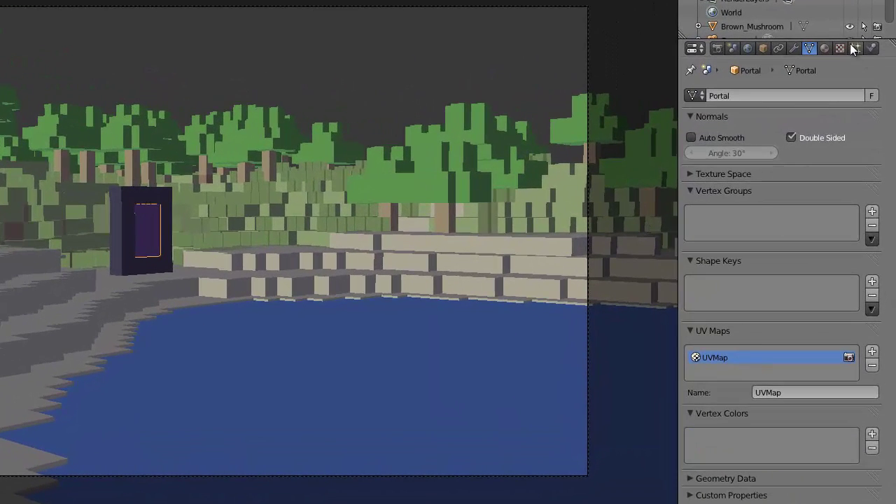
pyautogui.click(824, 48)
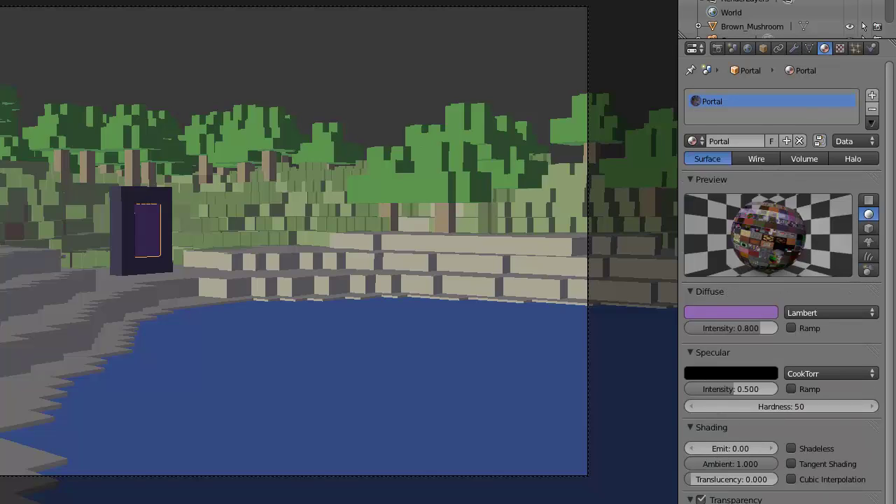
pyautogui.click(721, 448)
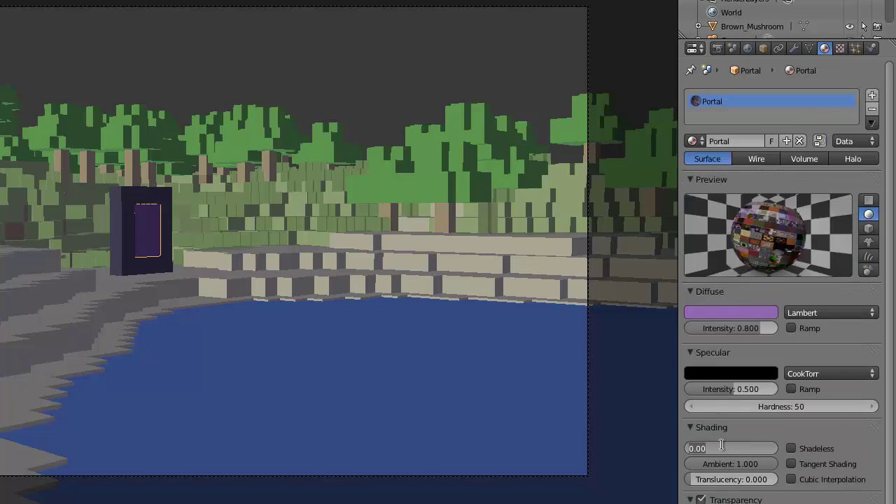
pyautogui.write('.5')
pyautogui.press('Return')
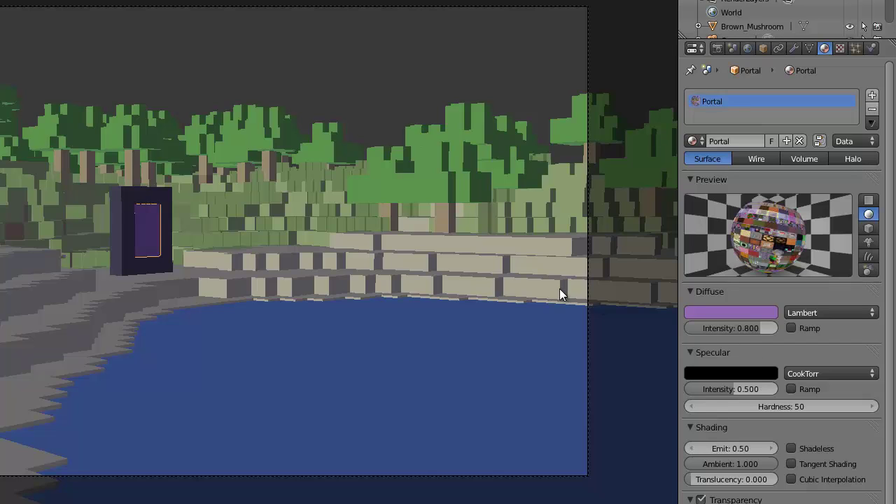
pyautogui.hotkey('ctrl', 'z')
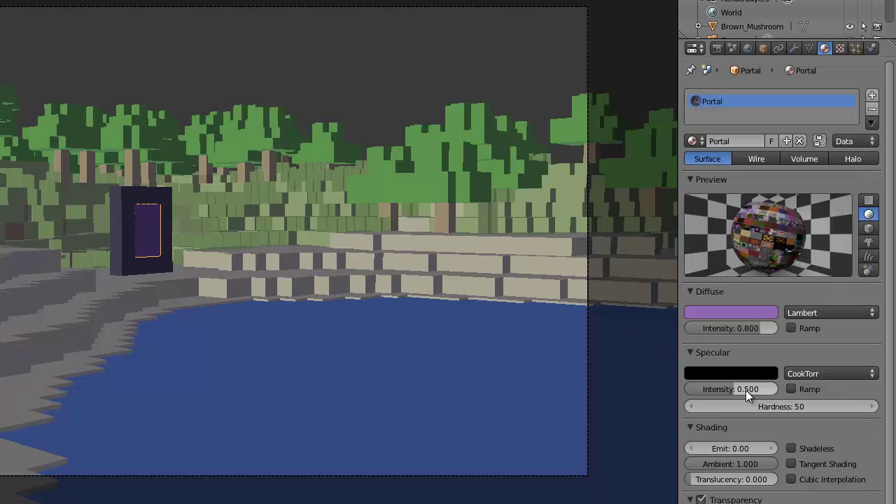
pyautogui.click(737, 440)
pyautogui.press('BackSpace')
pyautogui.write('.5')
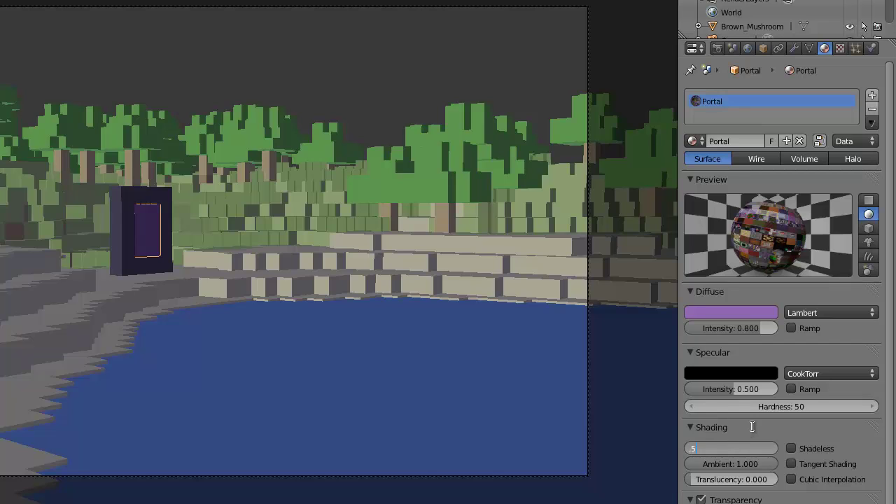
pyautogui.press('Return')
# Set the portal material's specular colour to magenta with R 0.650, G 0.000 and B 0.645
pyautogui.click(726, 372)
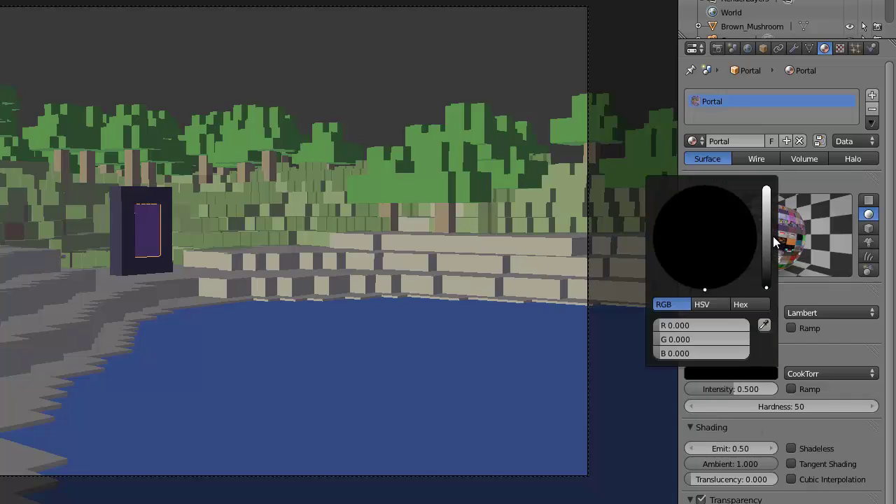
pyautogui.moveTo(773, 236); pyautogui.dragTo(767, 202)
pyautogui.moveTo(728, 238); pyautogui.dragTo(759, 269)
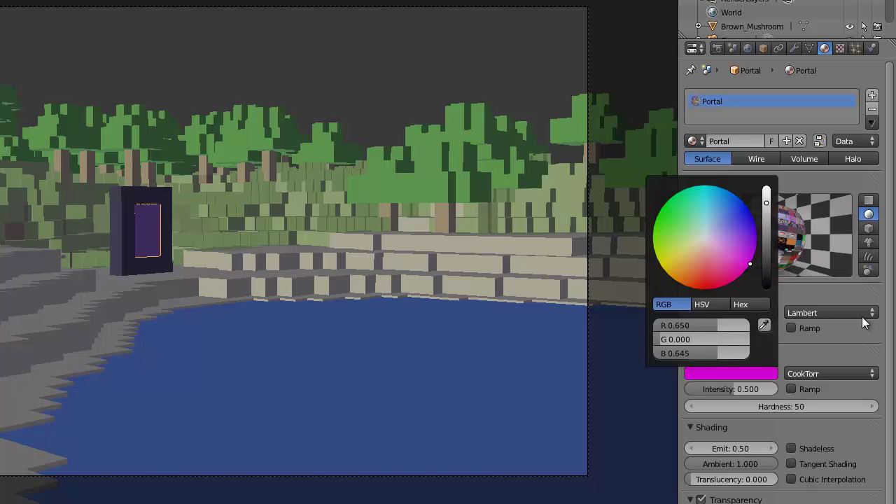
pyautogui.click(843, 49)
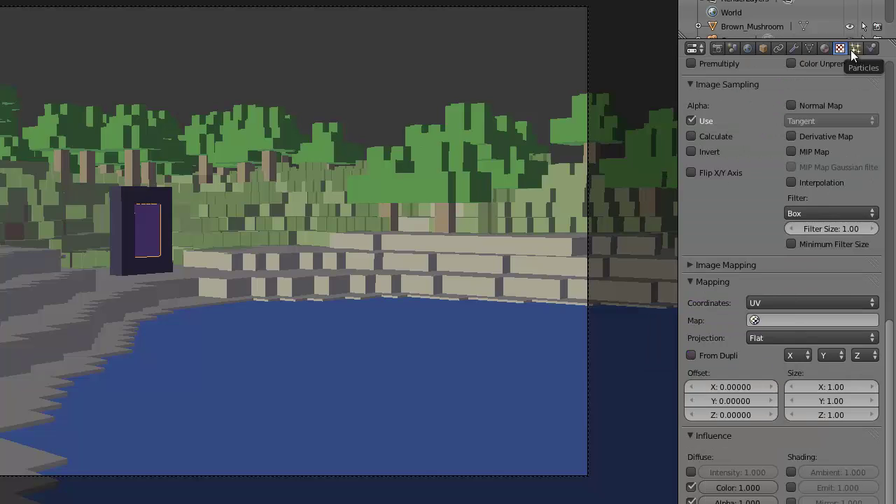
pyautogui.click(762, 48)
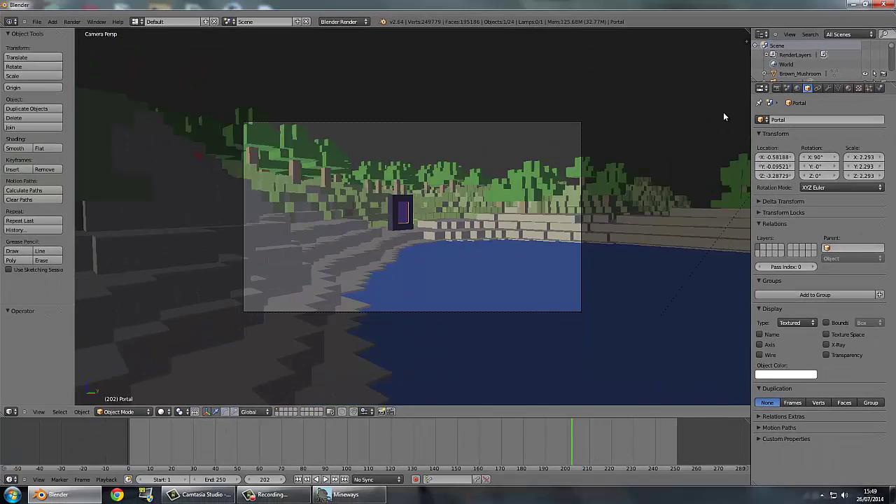
# Apply the Mountain sky preset to the sun lamp and start a brief test render
pyautogui.rightClick(724, 117)
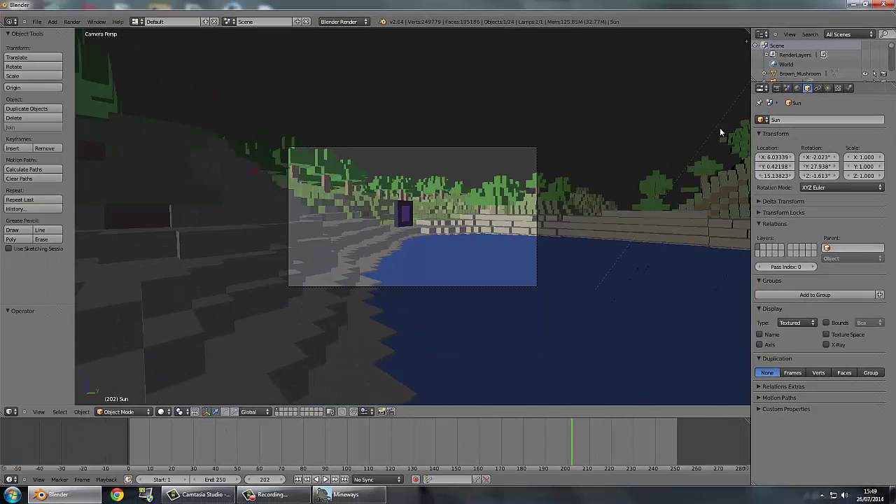
pyautogui.press('ctrl+KP_0')
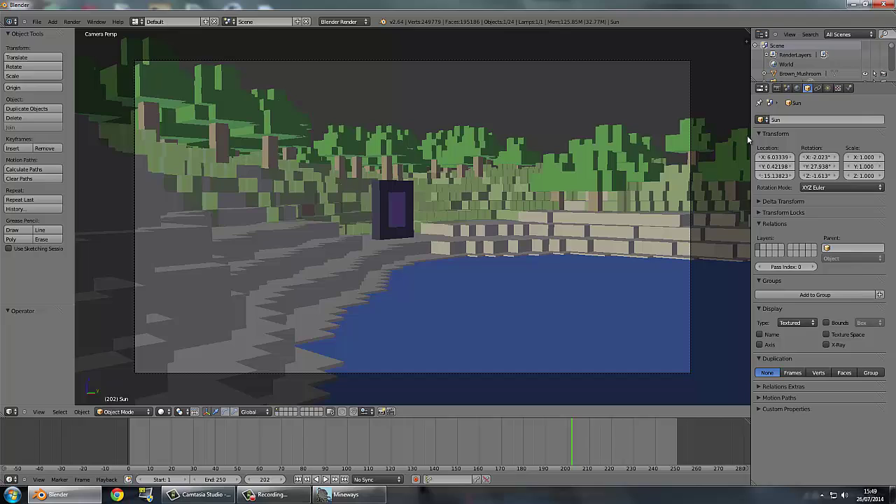
pyautogui.click(828, 88)
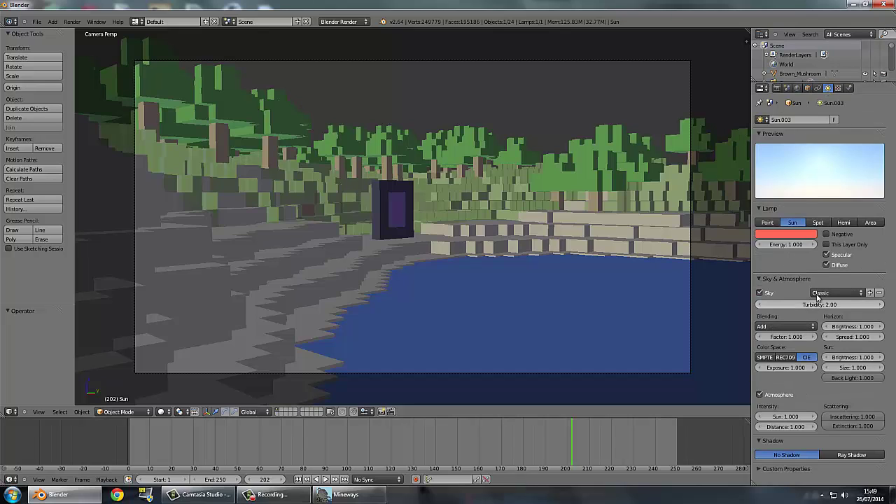
pyautogui.click(837, 292)
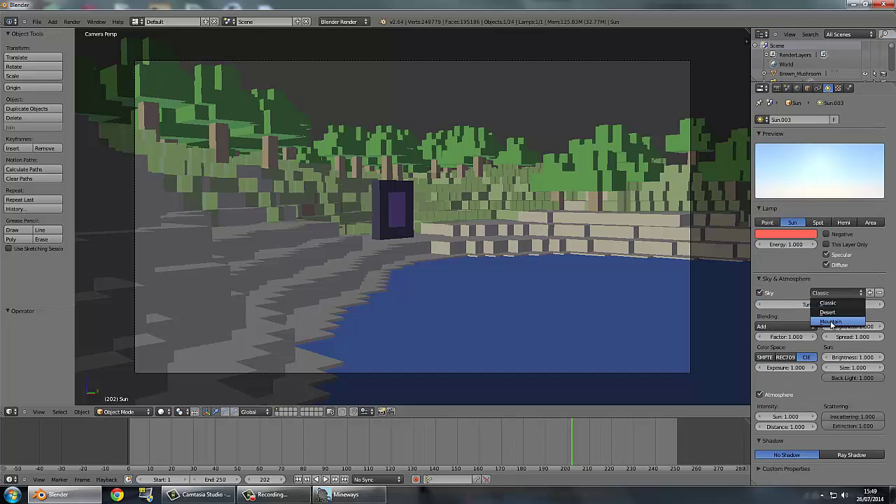
pyautogui.click(834, 316)
pyautogui.click(71, 21)
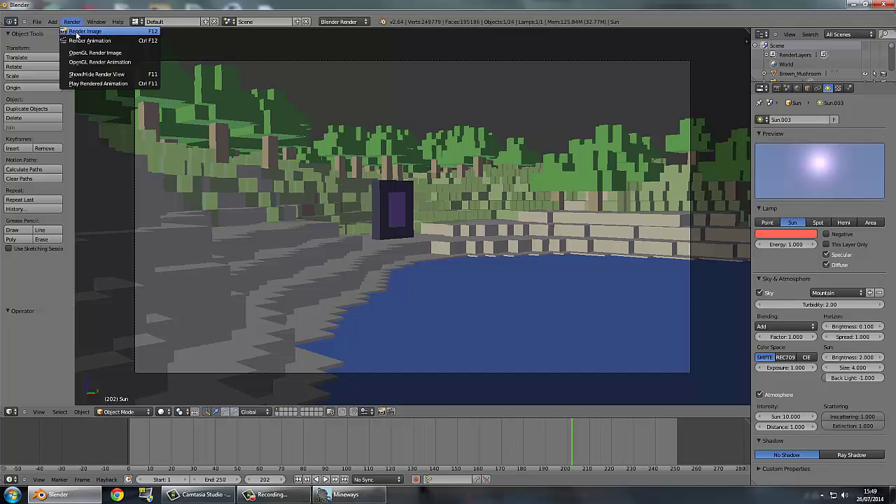
pyautogui.click(77, 34)
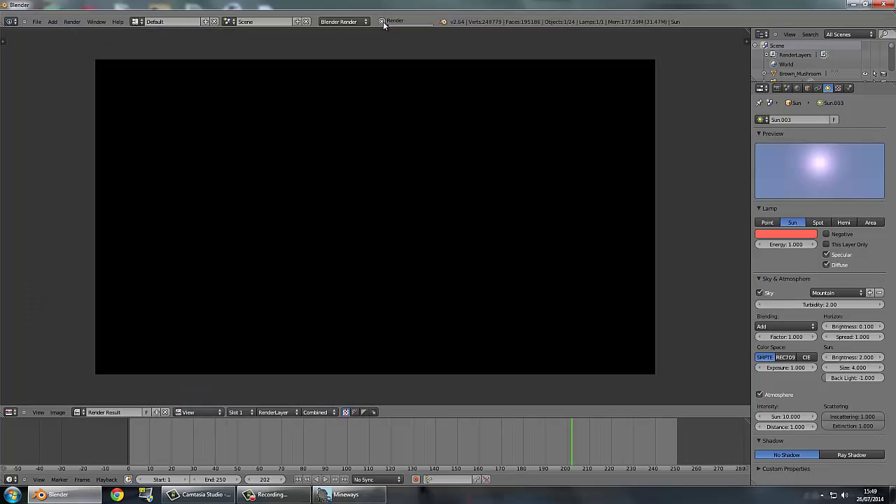
pyautogui.click(382, 21)
# Enable Stars for the world, run a partial test render of the scene and return to the 3D View
pyautogui.click(797, 87)
pyautogui.click(807, 87)
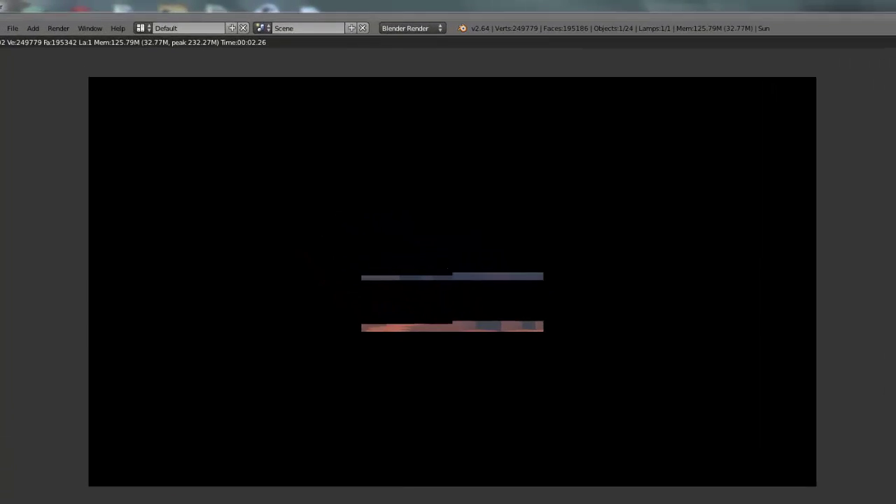
pyautogui.click(59, 28)
pyautogui.click(76, 38)
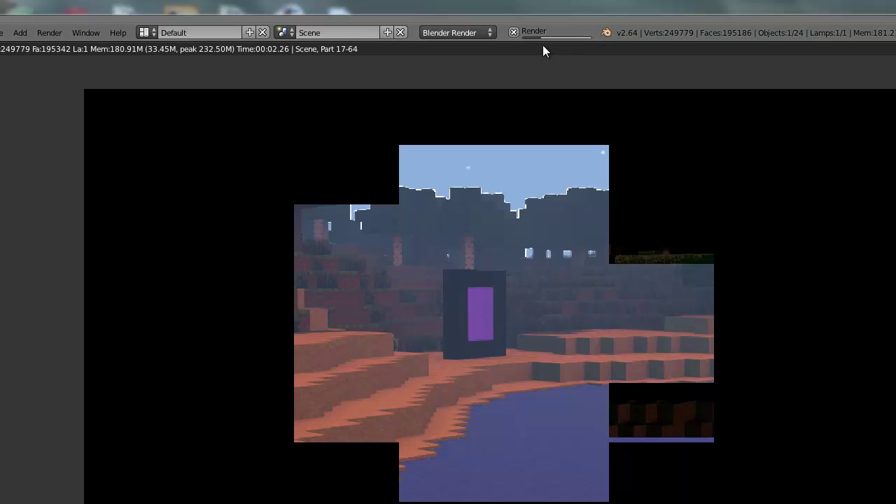
pyautogui.click(515, 32)
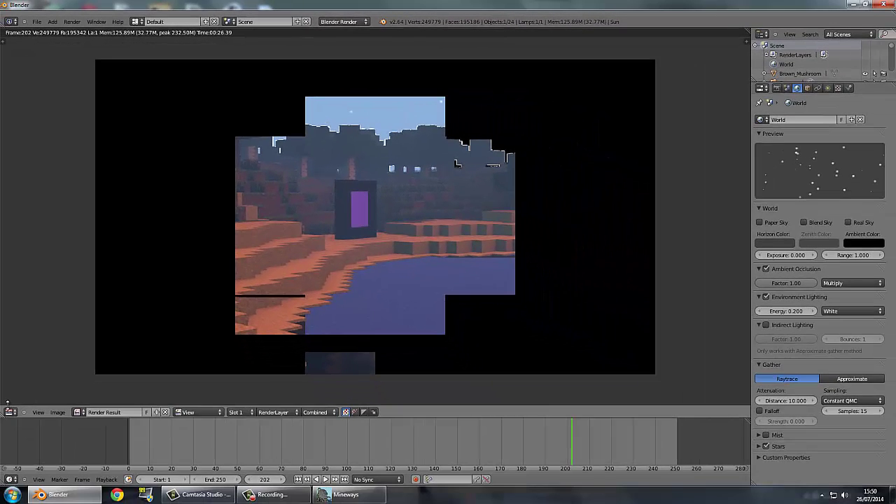
pyautogui.click(10, 411)
pyautogui.click(28, 399)
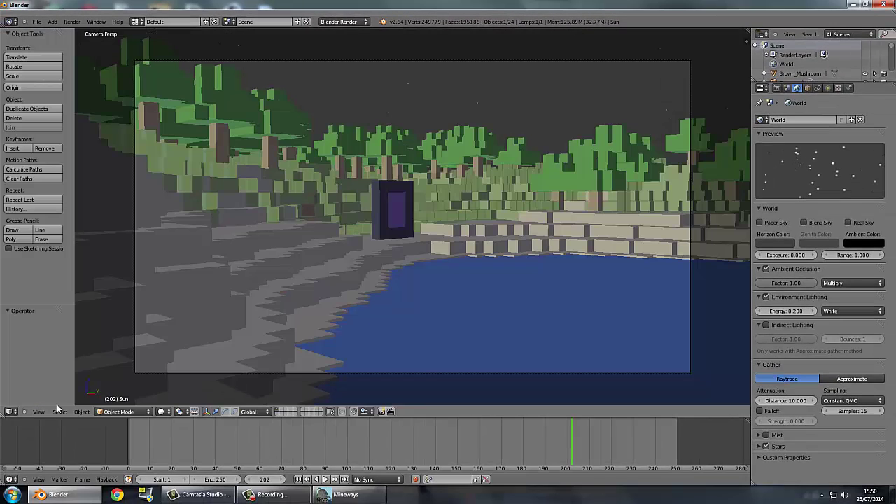
# Select the stationary water and enable Mirror on its material with a Reflectivity of 0.200
pyautogui.rightClick(431, 360)
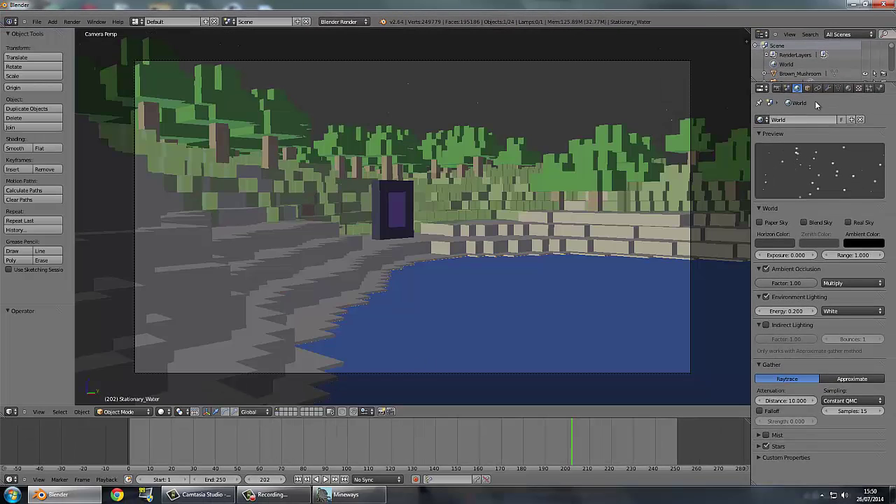
pyautogui.click(850, 89)
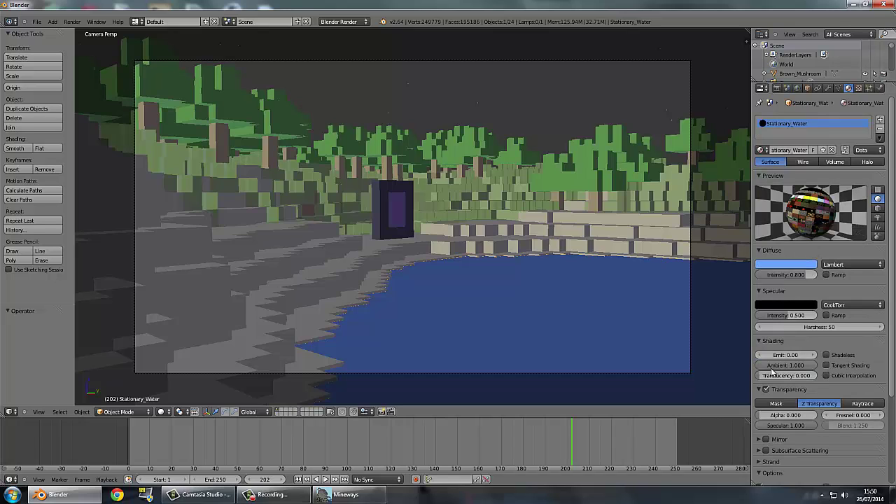
pyautogui.click(766, 440)
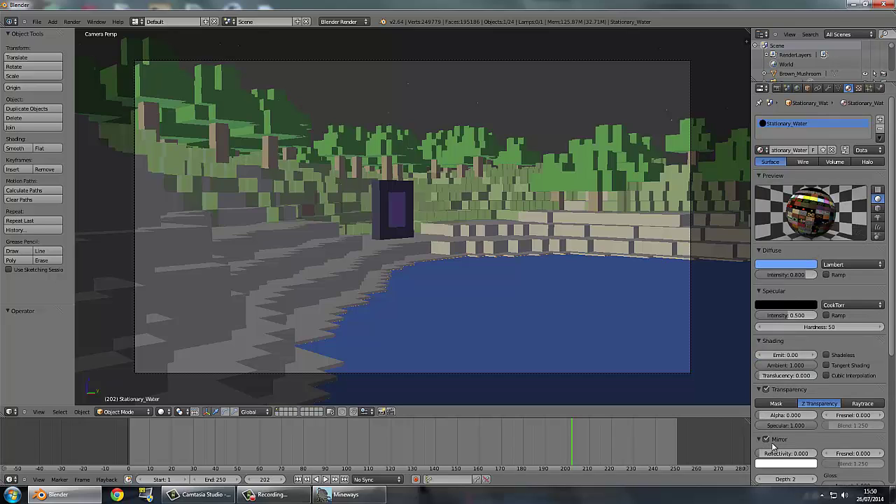
pyautogui.write('0.2')
pyautogui.press('Return')
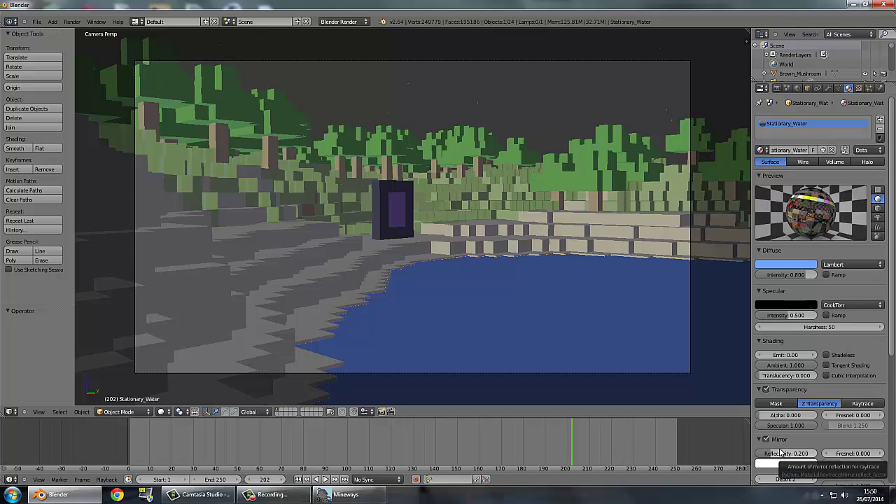
# Set the water material's transparency Fresnel to 0.290 and its Blend to 2.013
pyautogui.scroll(-1, 791, 436)
pyautogui.scroll(-1, 791, 437)
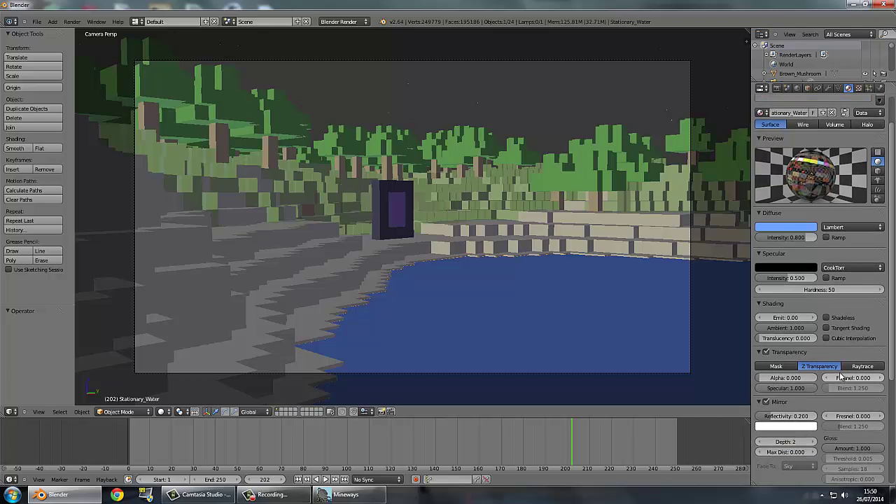
pyautogui.moveTo(836, 378)
pyautogui.mouseDown()
pyautogui.moveTo(847, 387)
pyautogui.moveTo(843, 377)
pyautogui.mouseUp()
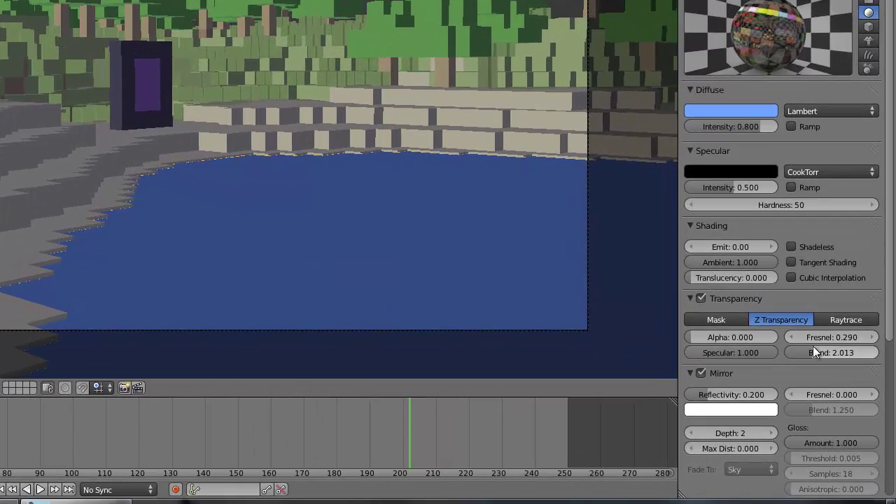
# Set both the Fresnel and the Blend of the water material's transparency to 1
pyautogui.click(822, 336)
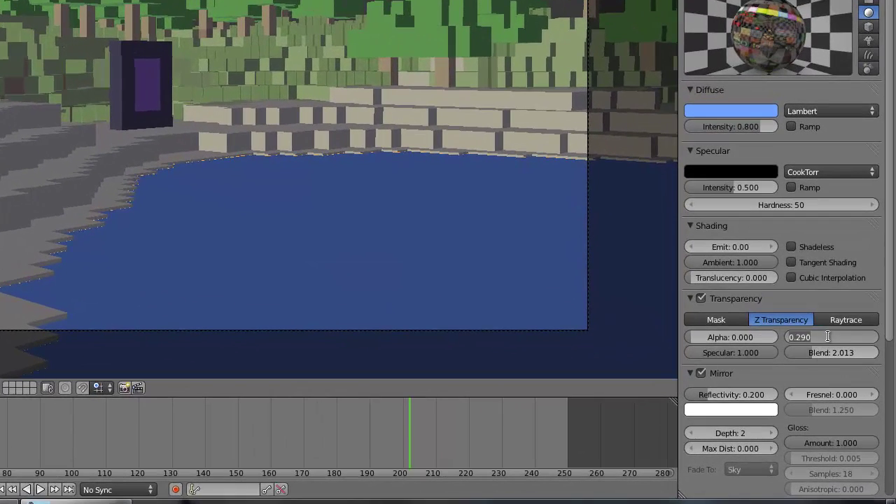
pyautogui.write('1')
pyautogui.press('Return')
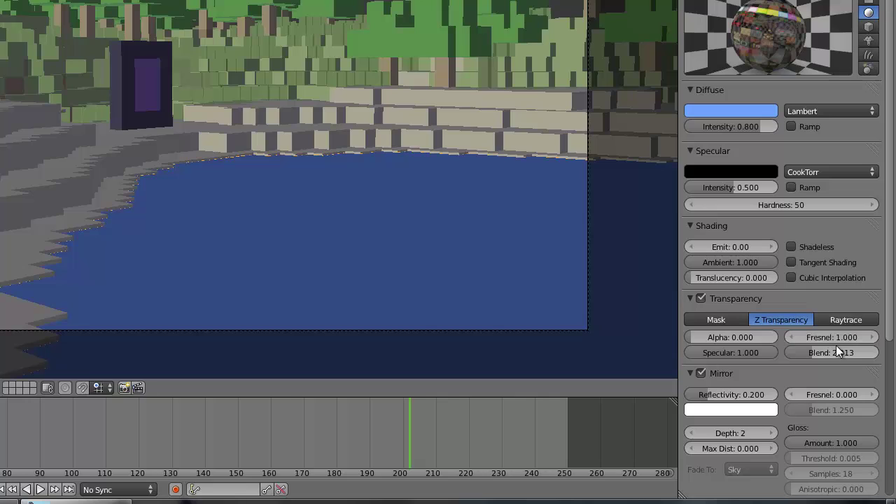
pyautogui.click(830, 351)
pyautogui.write('1')
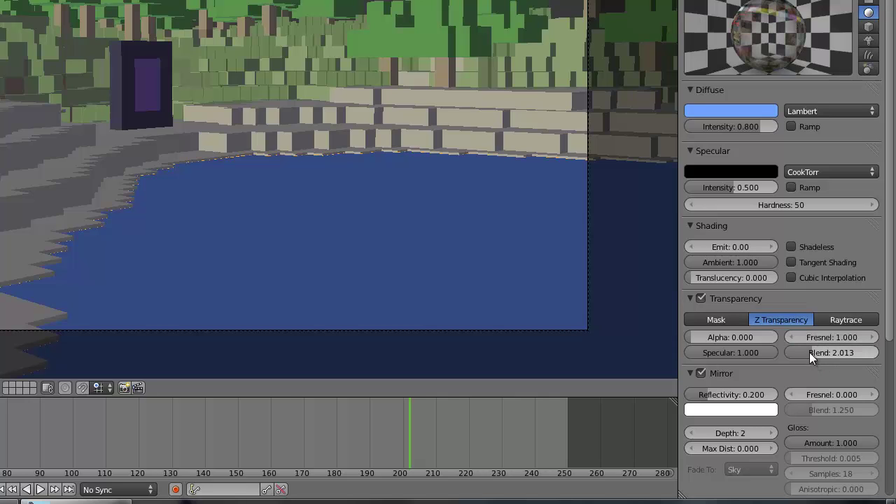
pyautogui.press('Return')
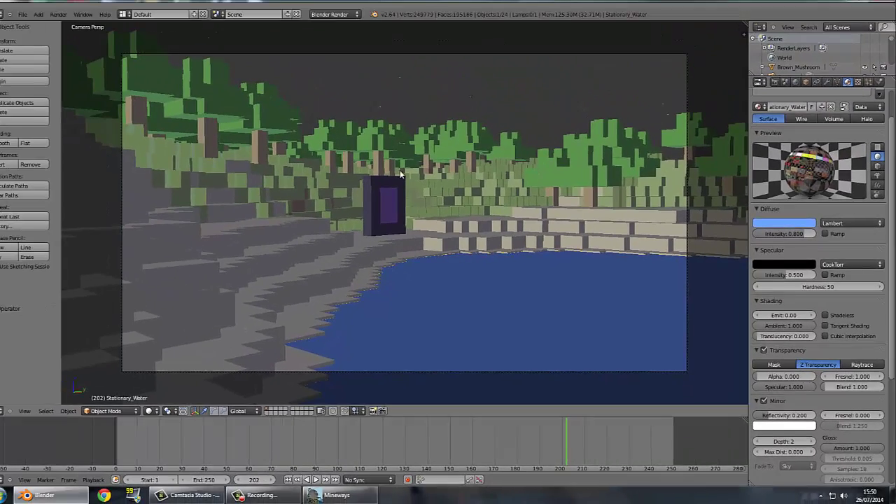
# Select the sun lamp and change its colour to a near-white, about R 0.973, G 0.947, B 1.000
pyautogui.scroll(-4, 653, 148)
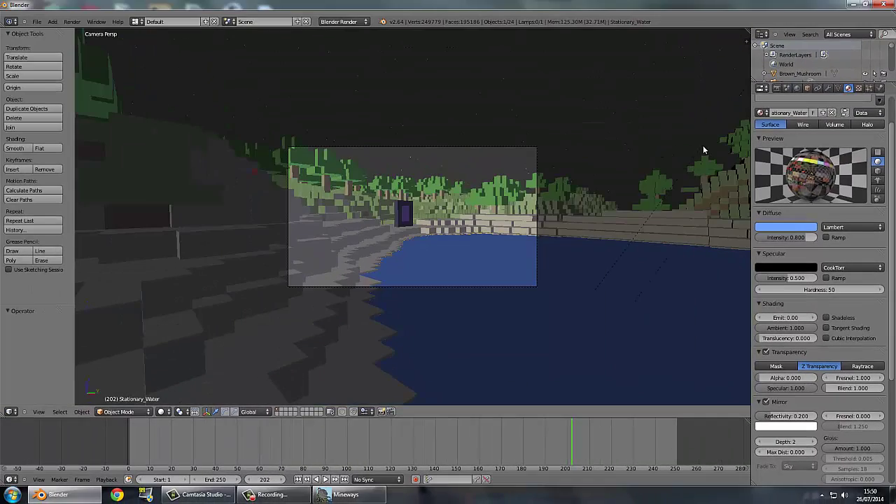
pyautogui.rightClick(703, 146)
pyautogui.scroll(2, 705, 150)
pyautogui.click(792, 233)
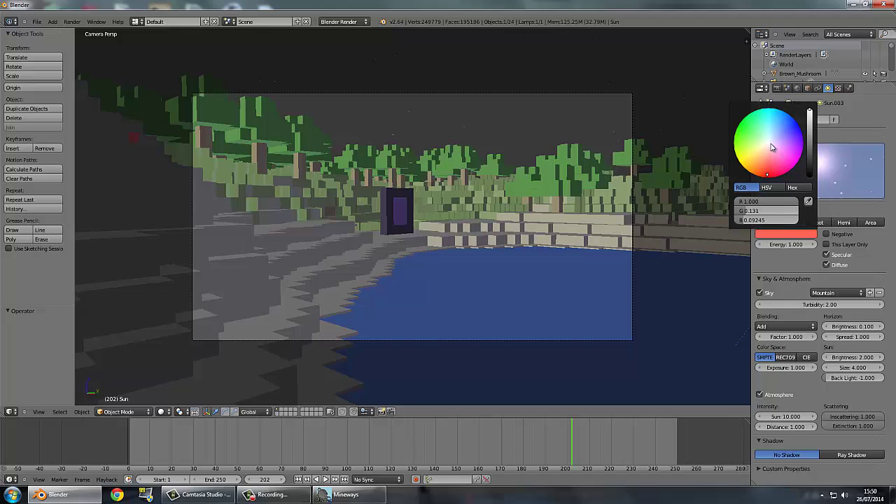
pyautogui.click(769, 143)
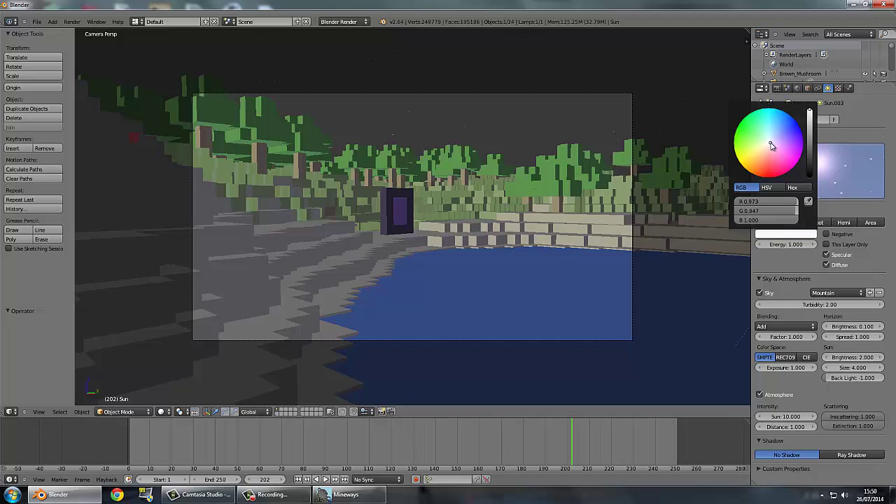
# Turn off the sun's Atmosphere and apply the Classic sky preset
pyautogui.click(760, 395)
pyautogui.click(833, 292)
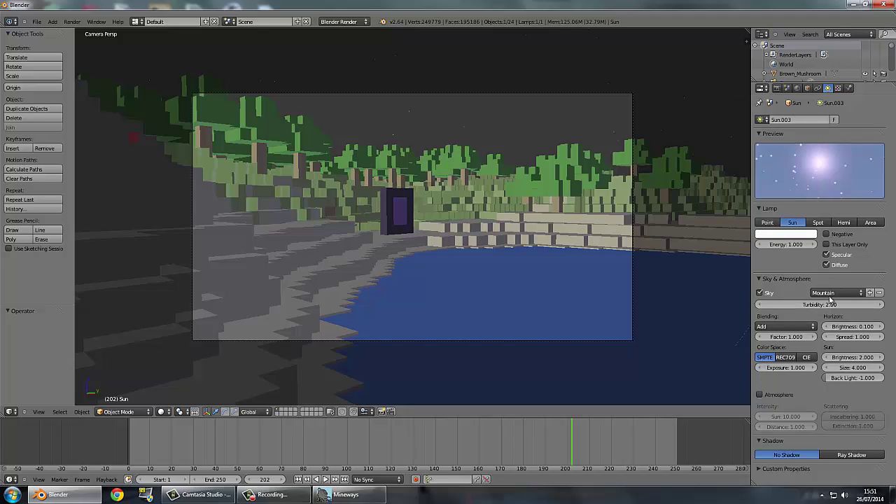
pyautogui.click(830, 294)
pyautogui.click(826, 302)
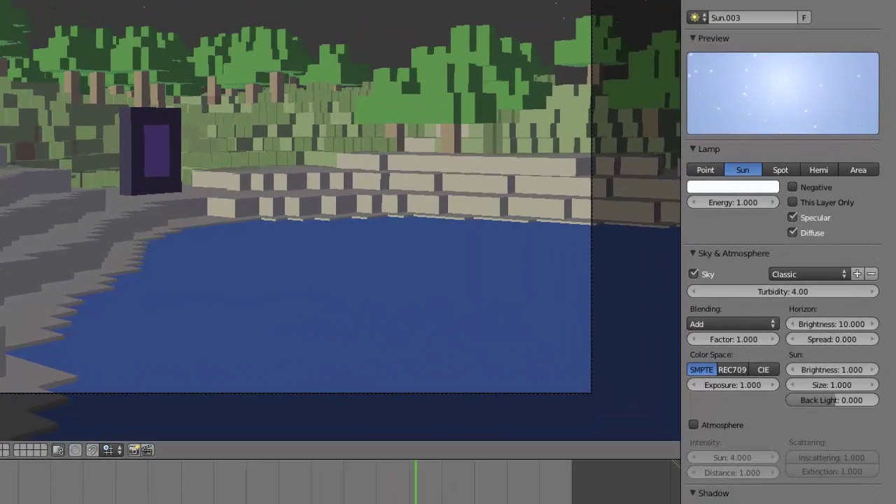
# Turn off Stars in the world settings, render the current frame and return to the 3D view
pyautogui.click(755, 0)
pyautogui.click(703, 501)
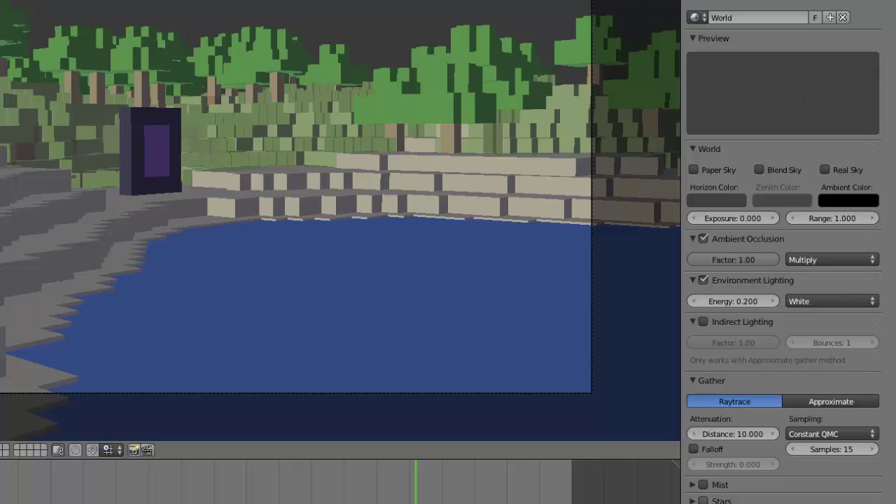
pyautogui.press('F12')
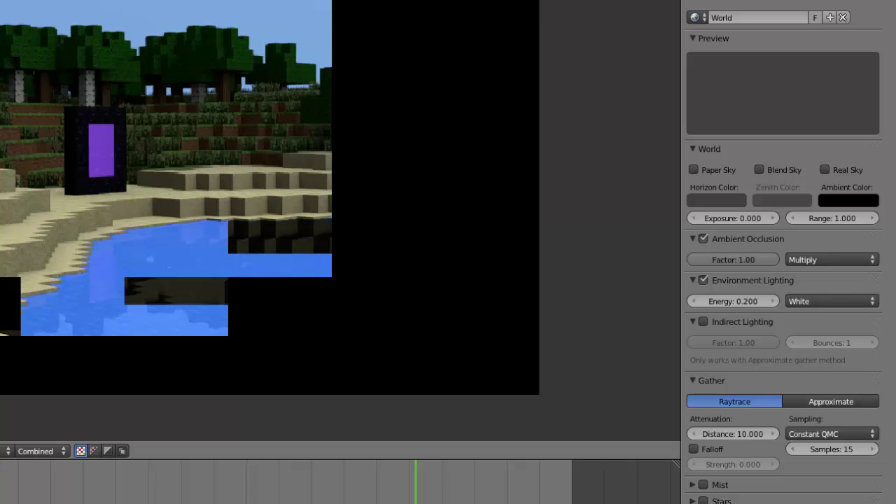
pyautogui.press('Escape')
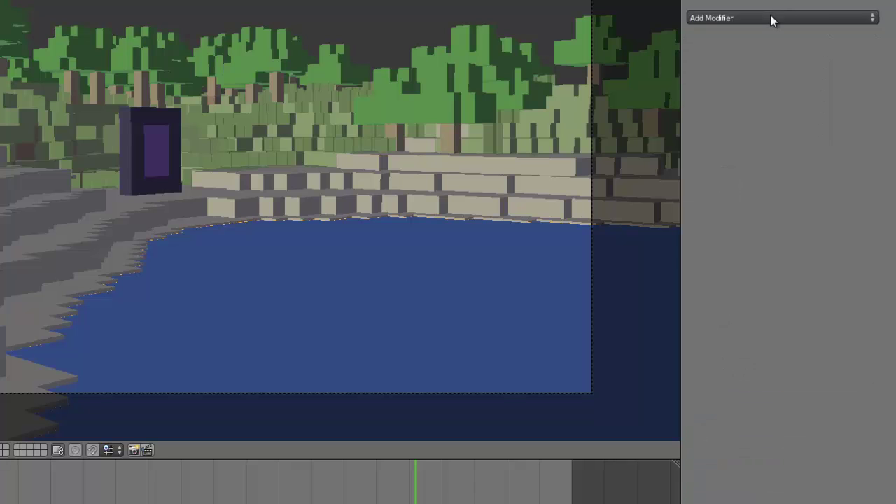
# Try an Ocean modifier on the stationary water, view it from outside the camera and undo it
pyautogui.click(769, 17)
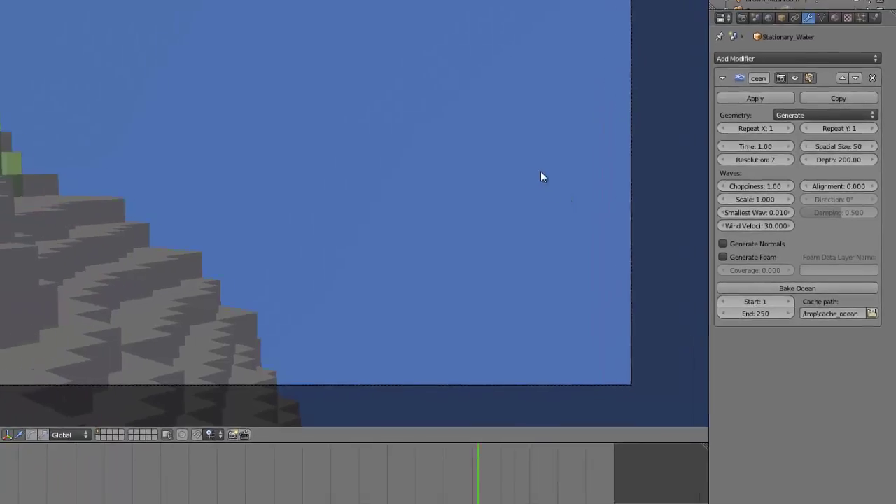
pyautogui.press('KP_0')
pyautogui.scroll(-3, 483, 137)
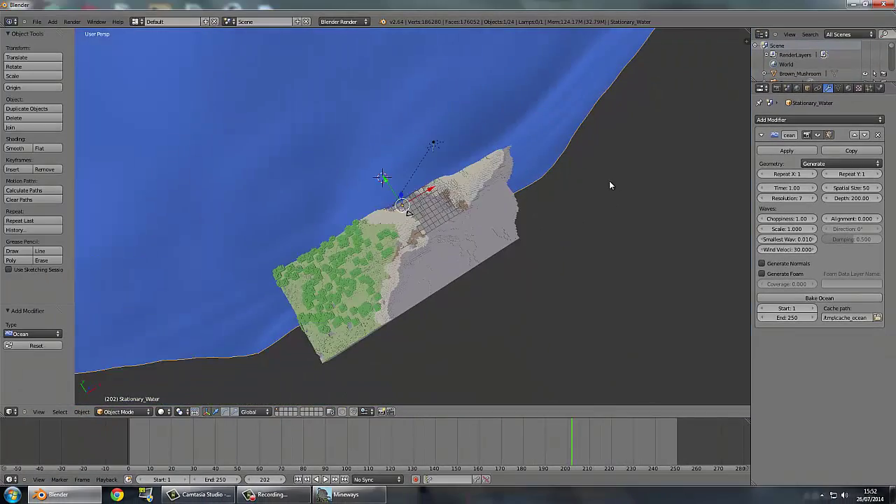
pyautogui.hotkey('ctrl', 'z')
pyautogui.hotkey('ctrl', 'z')
pyautogui.hotkey('ctrl', 'z')
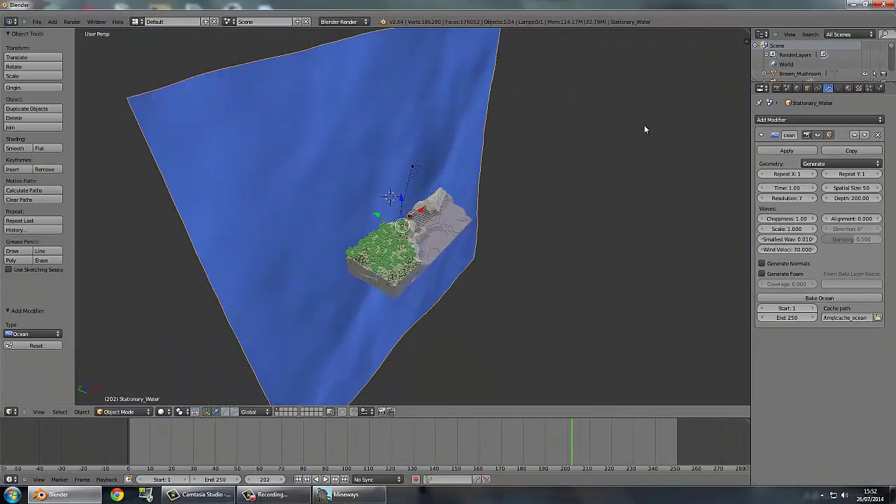
pyautogui.scroll(3, 581, 132)
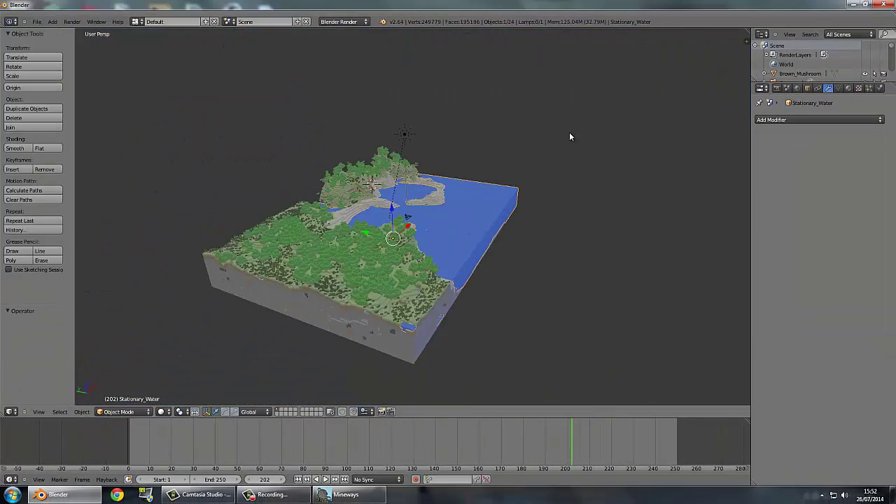
# Try a Wave modifier on the stationary water and undo it
pyautogui.moveTo(570, 133); pyautogui.dragTo(479, 190, button='middle')
pyautogui.scroll(4, 479, 190)
pyautogui.click(848, 119)
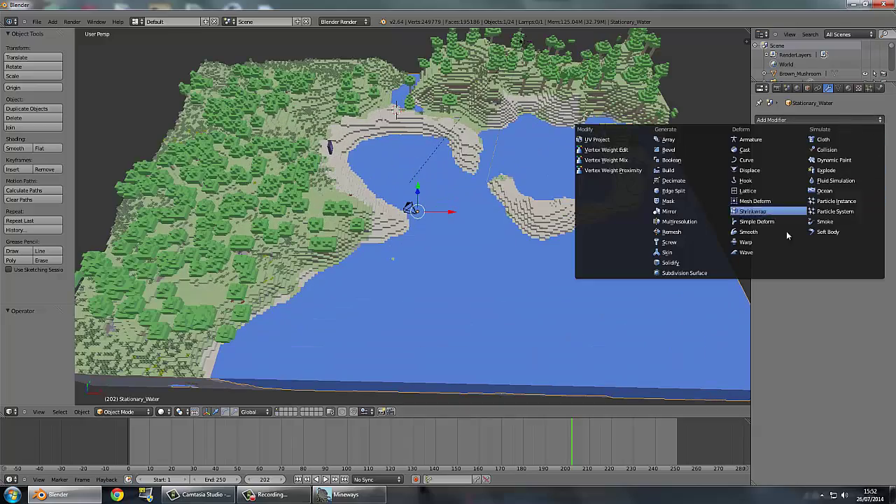
pyautogui.click(766, 252)
pyautogui.moveTo(545, 186); pyautogui.dragTo(576, 88, button='middle')
pyautogui.hotkey('ctrl', 'z')
pyautogui.scroll(-3, 563, 142)
pyautogui.scroll(3, 567, 156)
pyautogui.scroll(-3, 566, 152)
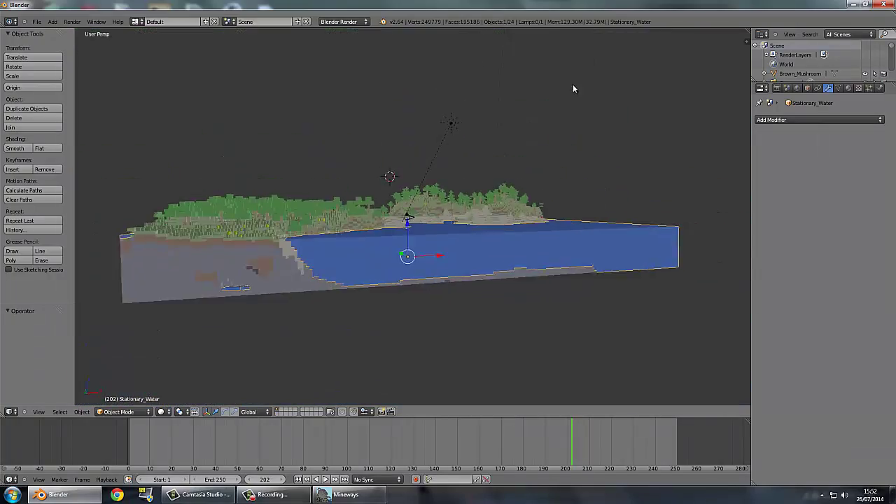
# Add a mesh plane, place it above the terrain and scale it up by about 4.04
pyautogui.scroll(2, 576, 88)
pyautogui.click(52, 22)
pyautogui.moveTo(63, 29)
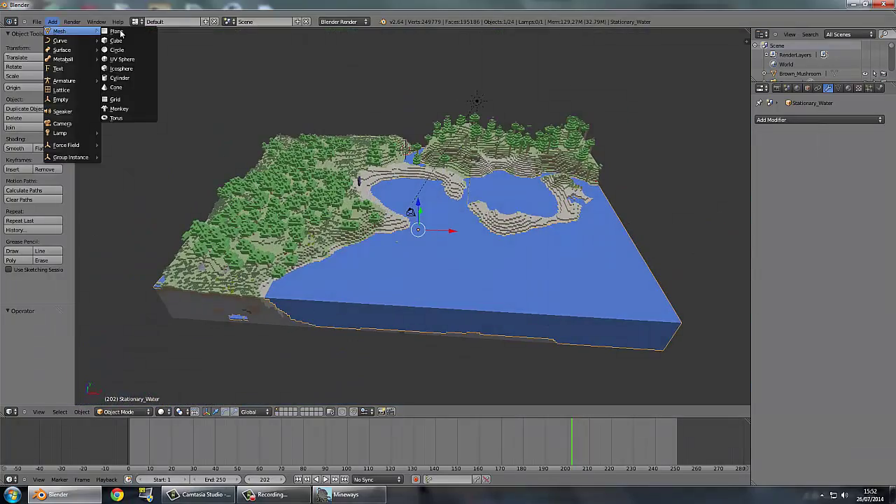
pyautogui.click(119, 31)
pyautogui.scroll(-3, 392, 119)
pyautogui.moveTo(410, 106); pyautogui.dragTo(576, 145, button='middle')
pyautogui.press('s')
pyautogui.click(560, 164)
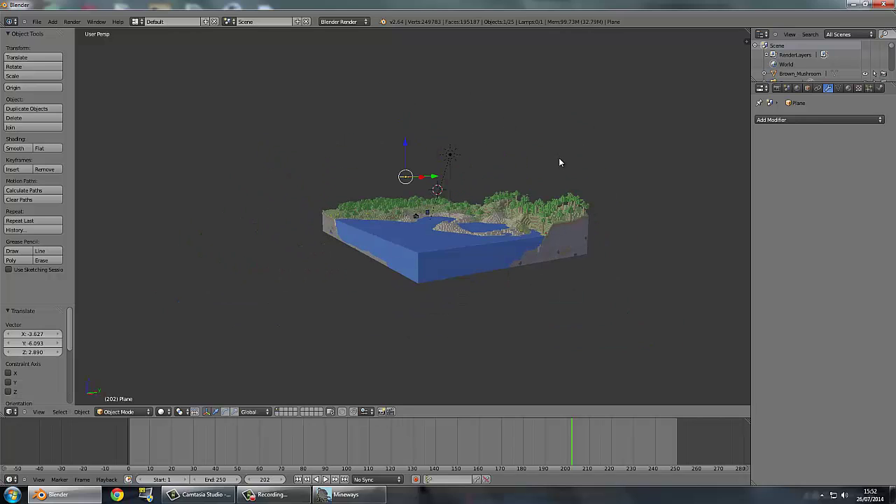
pyautogui.press('s')
pyautogui.click(592, 100)
pyautogui.moveTo(592, 100); pyautogui.dragTo(600, 186, button='middle')
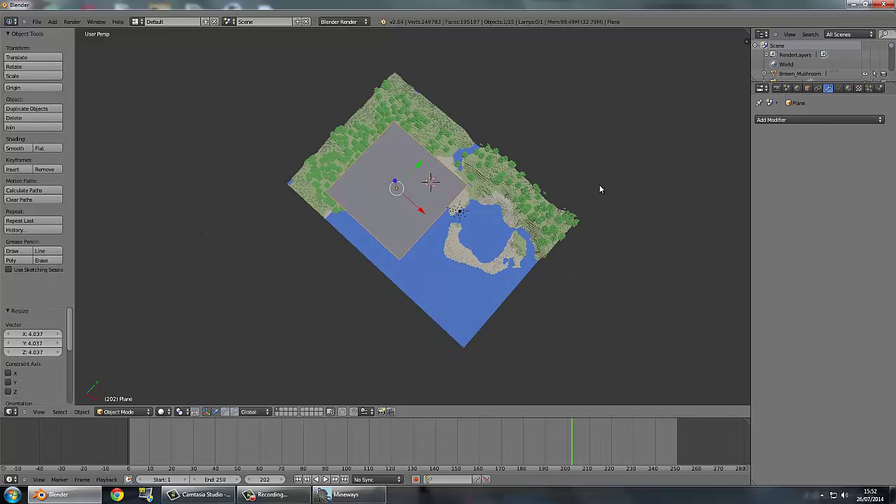
pyautogui.scroll(3, 437, 201)
# Subdivide the plane in Edit Mode into an 8 by 8 grid of faces
pyautogui.press('Tab')
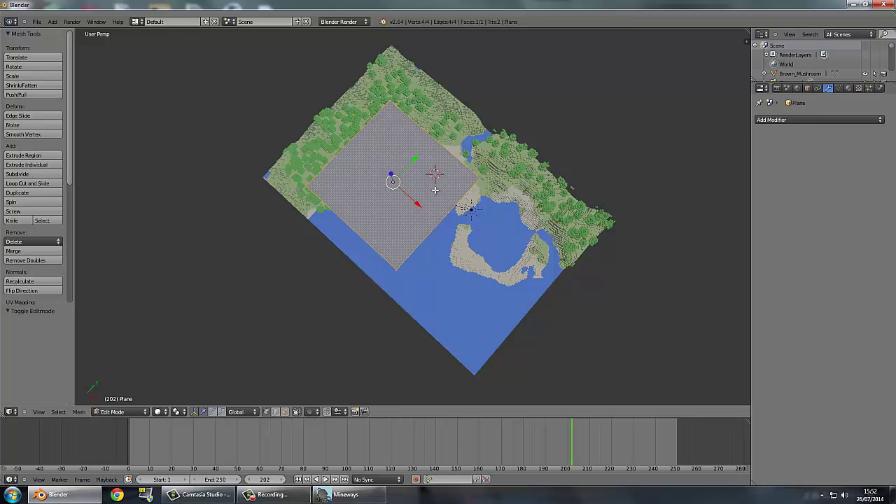
pyautogui.moveTo(435, 194); pyautogui.dragTo(431, 180, button='middle')
pyautogui.scroll(3, 430, 175)
pyautogui.press('w')
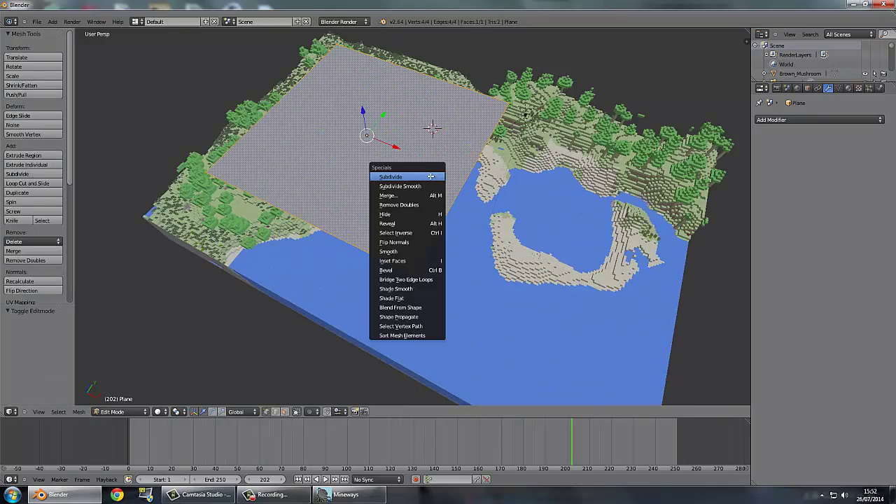
pyautogui.click(431, 176)
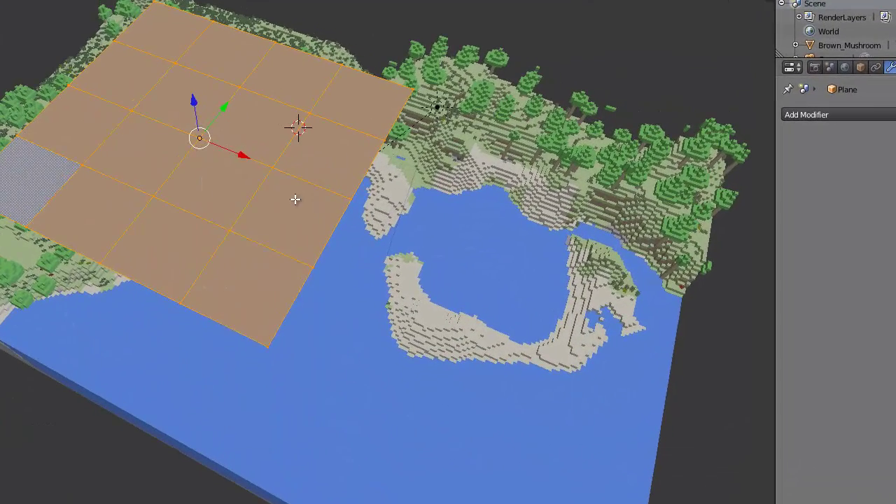
pyautogui.press('w')
pyautogui.click(295, 199)
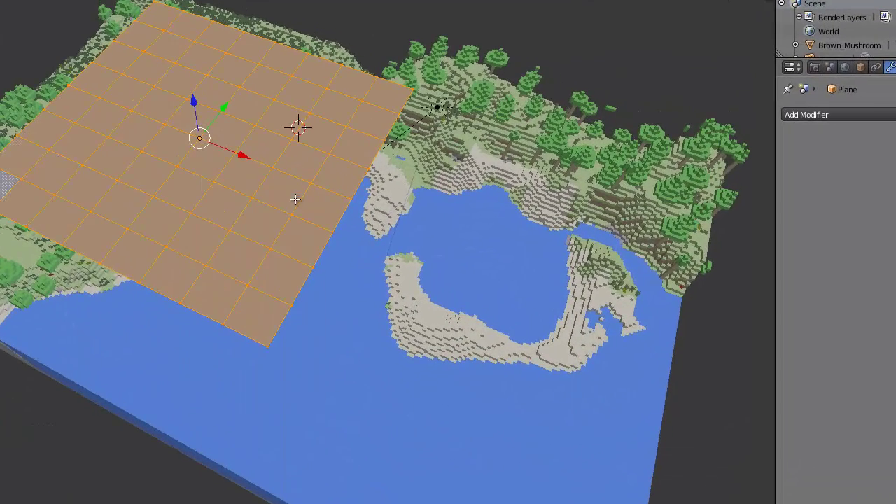
# Raise several individual vertices of the plane into separate peaks
pyautogui.press('a')
pyautogui.rightClick(261, 196)
pyautogui.press('g')
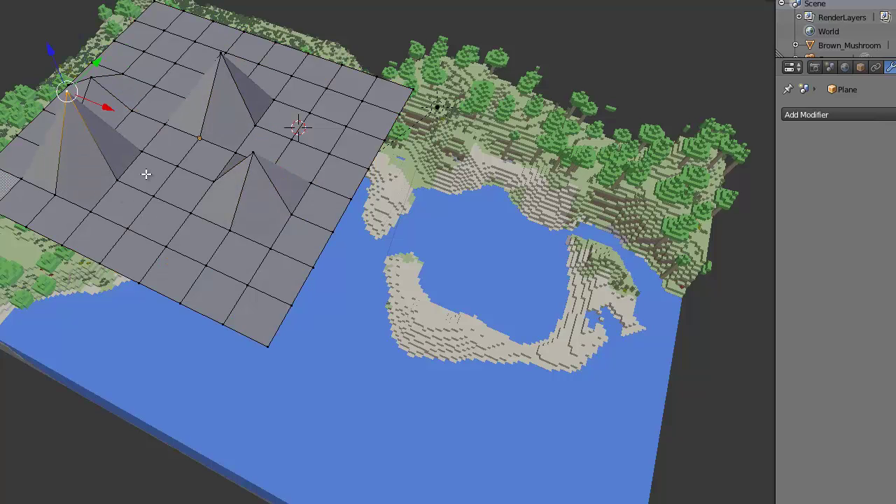
# Subdivide the whole plane into a 16 by 16 grid and raise another vertex into a smaller peak
pyautogui.press('a')
pyautogui.press('w')
pyautogui.click(181, 186)
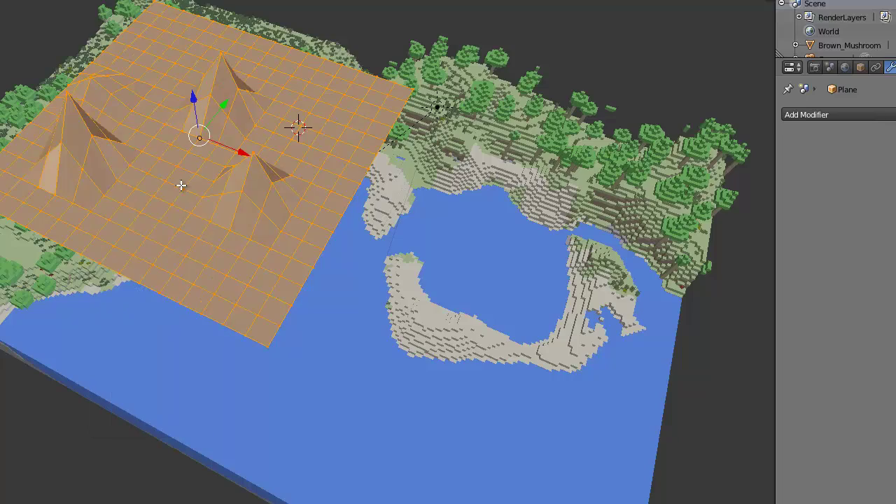
pyautogui.press('a')
pyautogui.rightClick(180, 174)
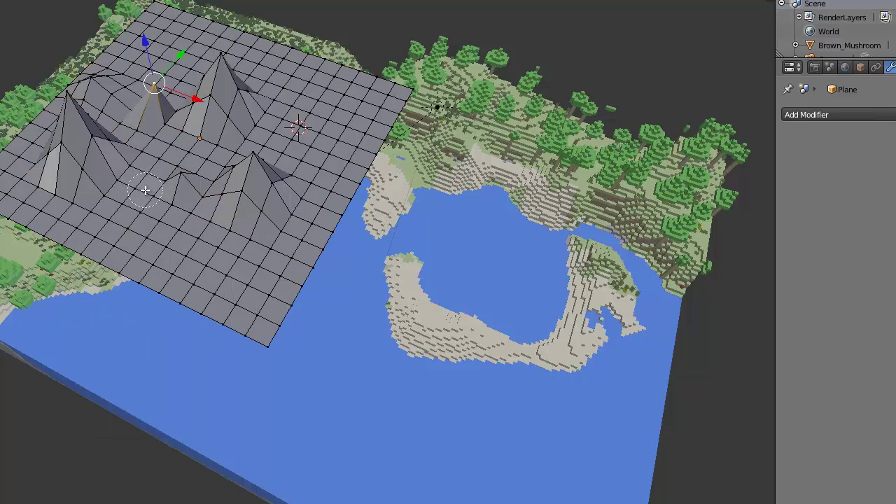
pyautogui.click(154, 183)
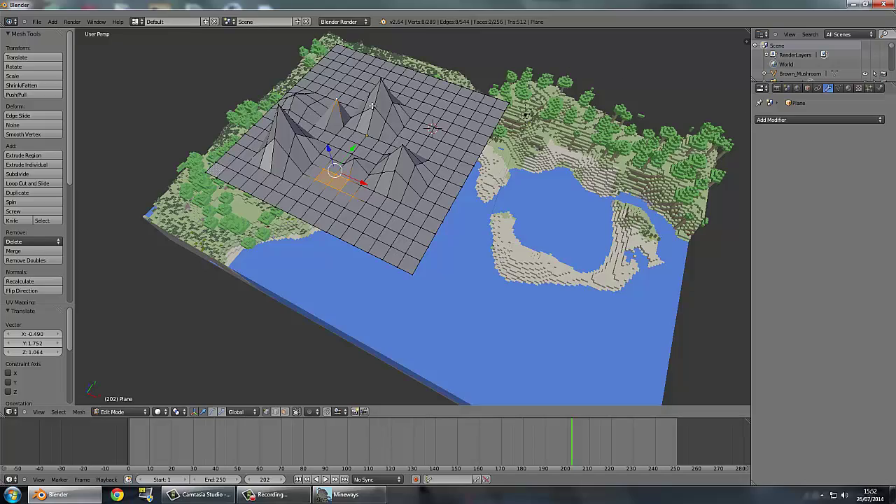
# Select groups of the plane's vertices with Circle Select and move them freehand to reshape the surface
pyautogui.moveTo(373, 108); pyautogui.dragTo(444, 127, button='middle')
pyautogui.press('g')
pyautogui.click(428, 68)
pyautogui.press('c')
pyautogui.click(446, 131)
pyautogui.press('Escape')
pyautogui.moveTo(378, 65)
pyautogui.mouseDown(button='middle')
pyautogui.moveTo(395, 43)
pyautogui.moveTo(449, 75)
pyautogui.moveTo(444, 135)
pyautogui.moveTo(507, 117)
pyautogui.moveTo(487, 317)
pyautogui.moveTo(459, 273)
pyautogui.moveTo(321, 171)
pyautogui.moveTo(314, 203)
pyautogui.moveTo(464, 192)
pyautogui.moveTo(459, 128)
pyautogui.moveTo(462, 194)
pyautogui.mouseUp(button='middle')
pyautogui.press('g')
pyautogui.click(449, 32)
# Leave Edit Mode, delete the plane and reselect the stationary water
pyautogui.press('Tab')
pyautogui.press('x')
pyautogui.click(444, 135)
pyautogui.rightClick(488, 314)
# Inspect the stationary water's mesh in Edit Mode and its surface in Object Mode
pyautogui.scroll(2, 497, 311)
pyautogui.scroll(2, 321, 171)
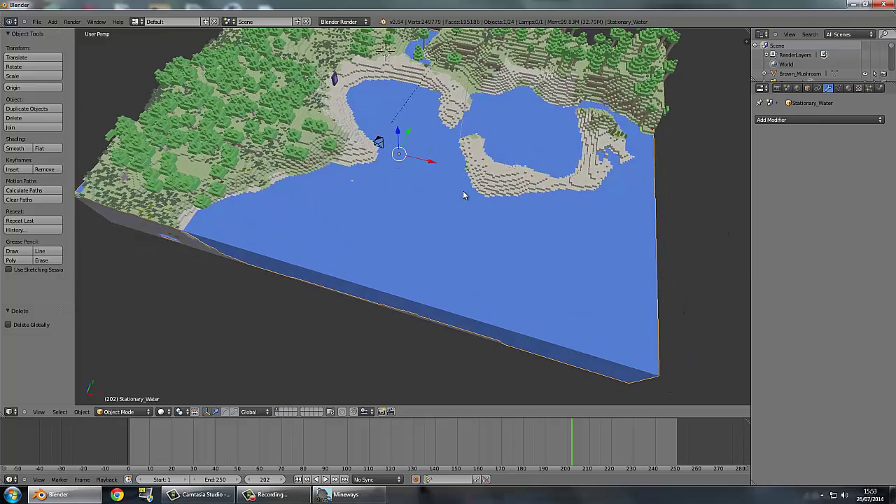
pyautogui.click(464, 195)
pyautogui.press('Tab')
pyautogui.scroll(-3, 462, 185)
pyautogui.press('Tab')
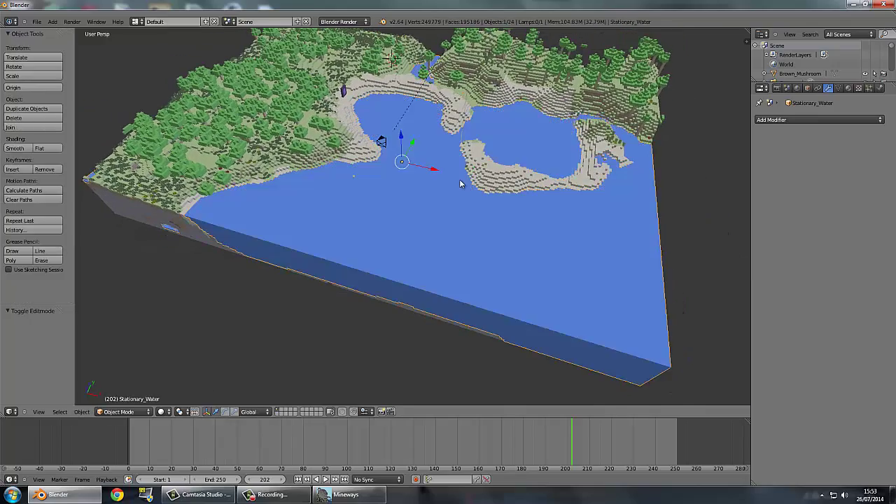
pyautogui.scroll(6, 459, 179)
pyautogui.scroll(-4, 529, 241)
pyautogui.scroll(2, 497, 241)
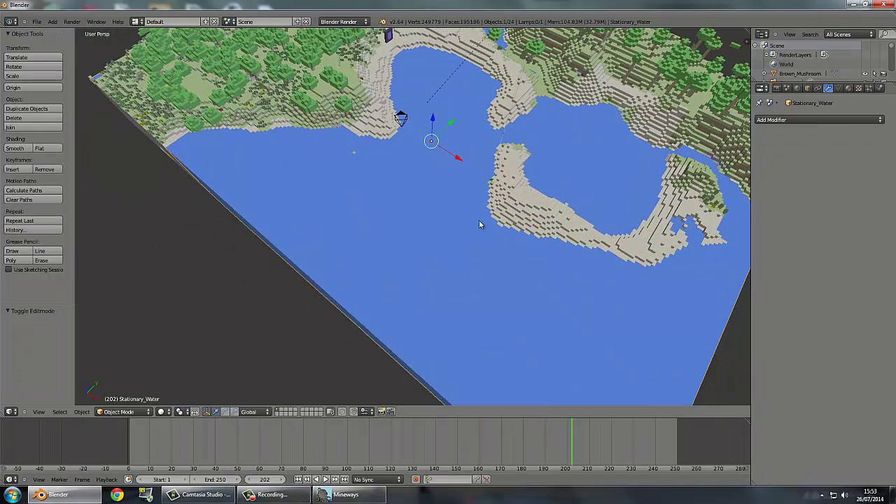
pyautogui.click(833, 120)
pyautogui.click(758, 242)
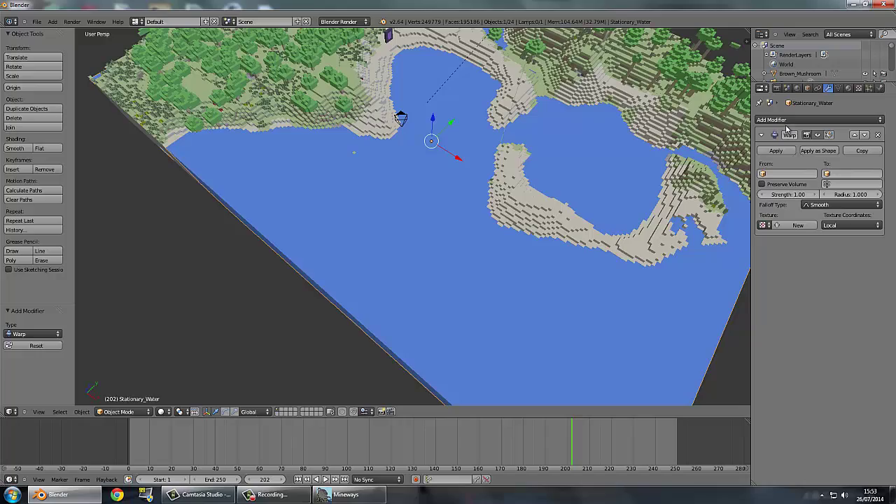
pyautogui.hotkey('ctrl', 'z')
# Add a Wave modifier to the stationary water and view the rippled surface
pyautogui.click(787, 122)
pyautogui.click(763, 254)
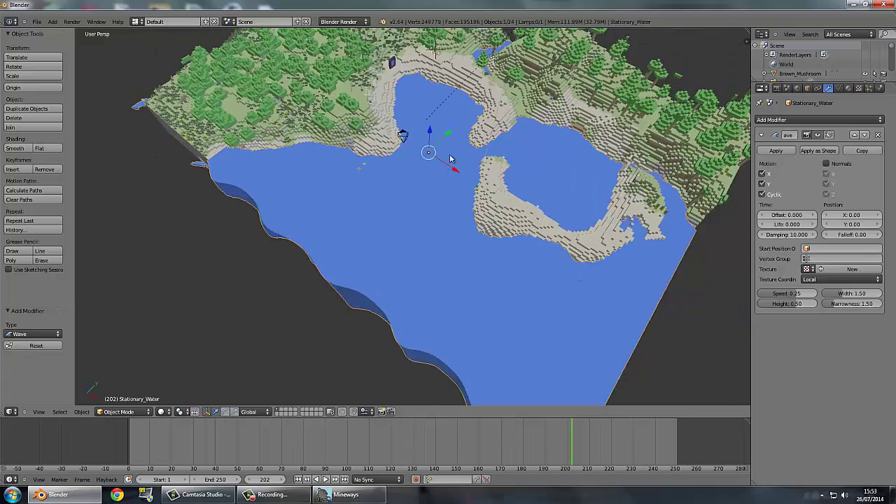
pyautogui.moveTo(441, 140)
pyautogui.mouseDown(button='middle')
pyautogui.moveTo(457, 110)
pyautogui.moveTo(432, 110)
pyautogui.mouseUp(button='middle')
pyautogui.scroll(2, 439, 147)
pyautogui.moveTo(438, 147); pyautogui.dragTo(439, 175, button='middle')
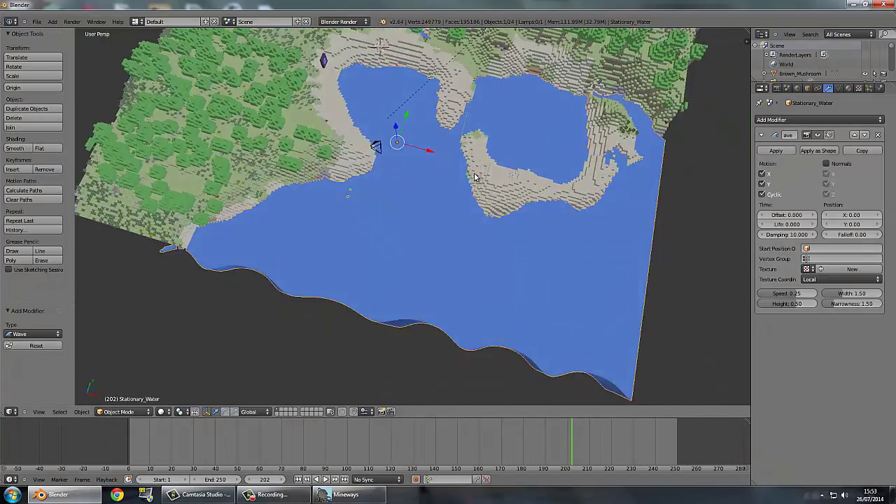
# Try limiting the Wave modifier's motion on the stationary water to a single axis by toggling X and Y
pyautogui.scroll(3, 439, 175)
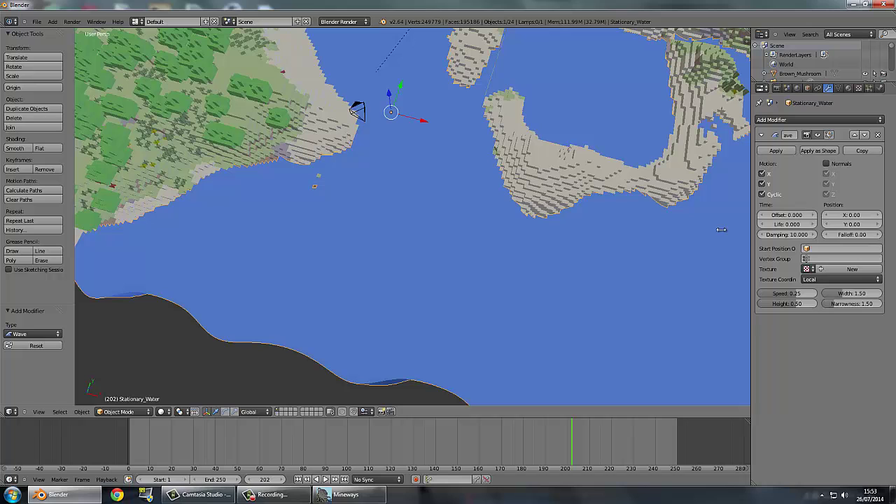
pyautogui.click(763, 184)
pyautogui.click(763, 184)
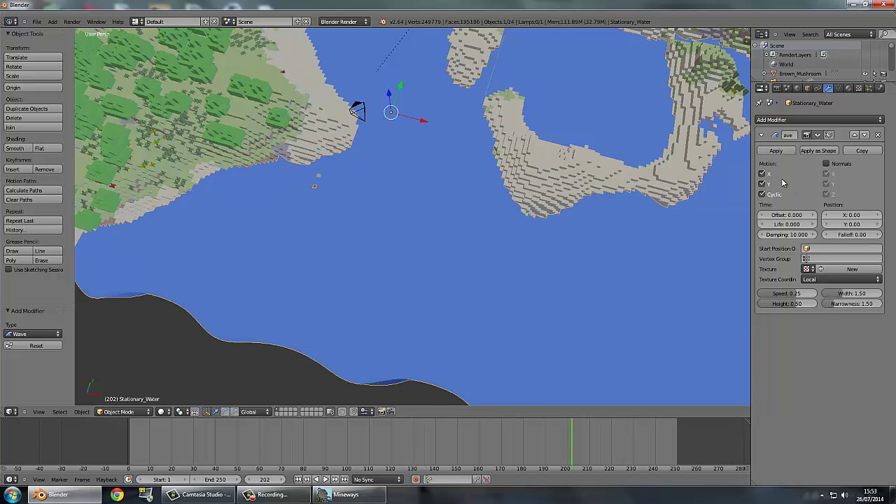
pyautogui.click(770, 176)
pyautogui.scroll(-4, 525, 178)
pyautogui.moveTo(525, 179); pyautogui.dragTo(512, 139, button='middle')
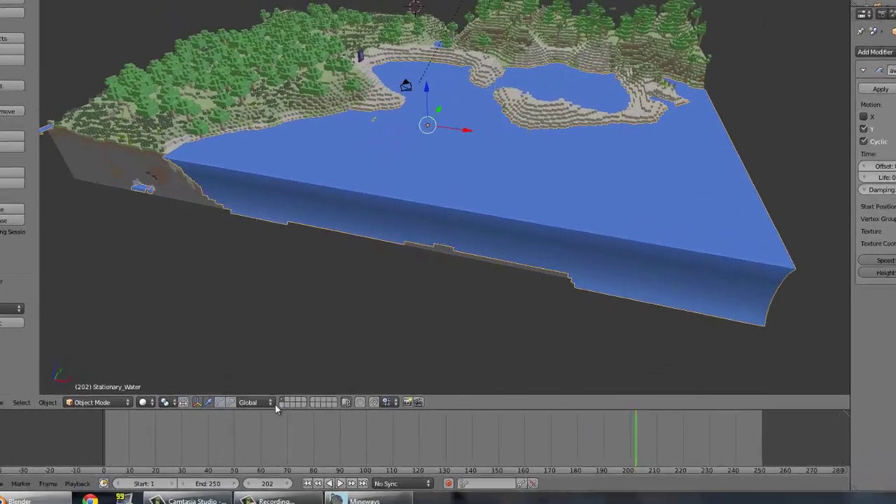
# Look through the camera, play the animation and scrub the timeline to examine the waves along the shoreline
pyautogui.moveTo(241, 430); pyautogui.dragTo(220, 428)
pyautogui.press('KP_0')
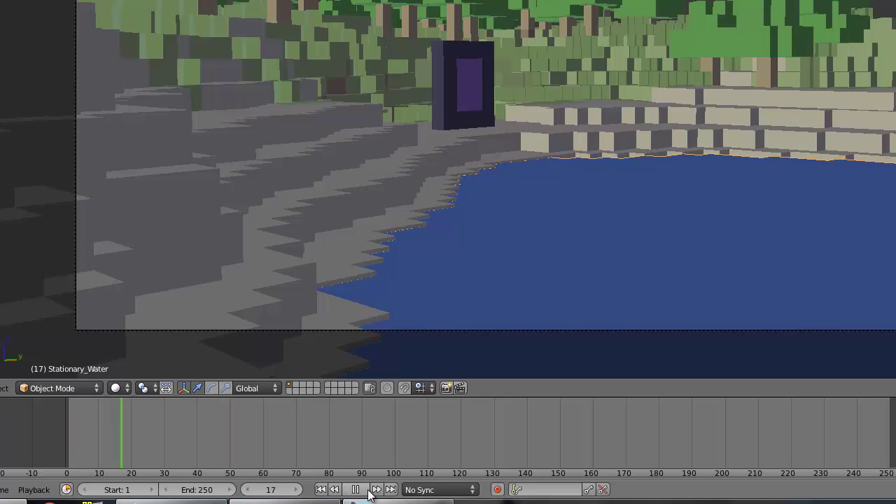
pyautogui.click(368, 491)
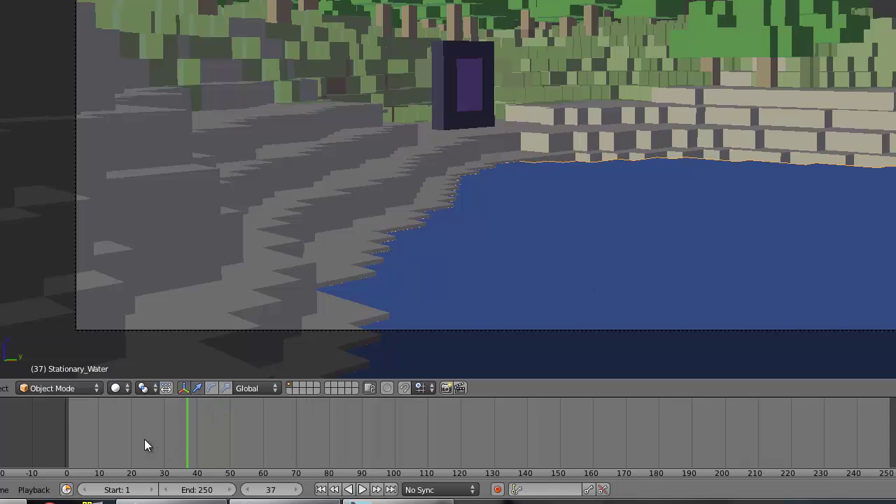
pyautogui.moveTo(144, 439); pyautogui.dragTo(323, 418)
pyautogui.moveTo(430, 404); pyautogui.dragTo(464, 413)
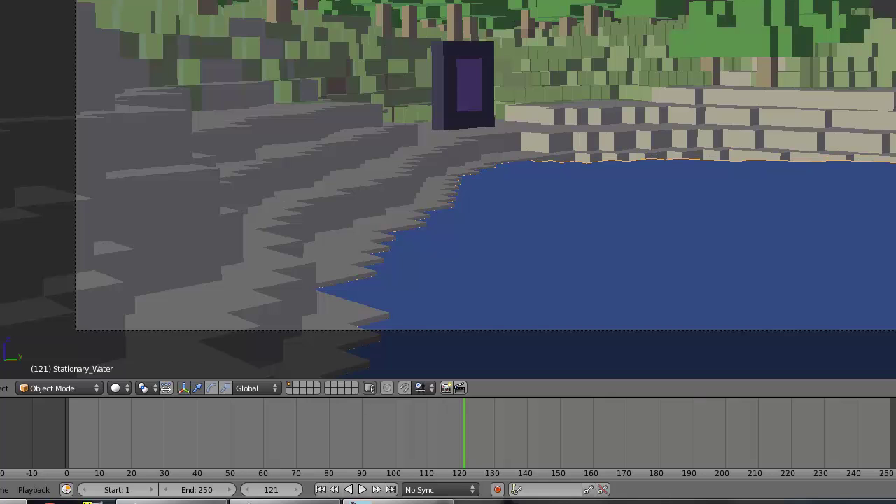
pyautogui.click(339, 374)
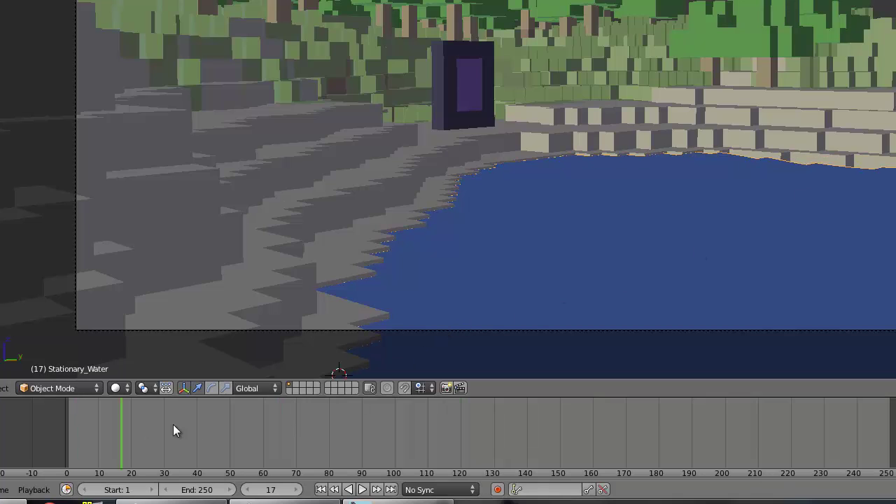
pyautogui.moveTo(671, 322); pyautogui.dragTo(893, 329)
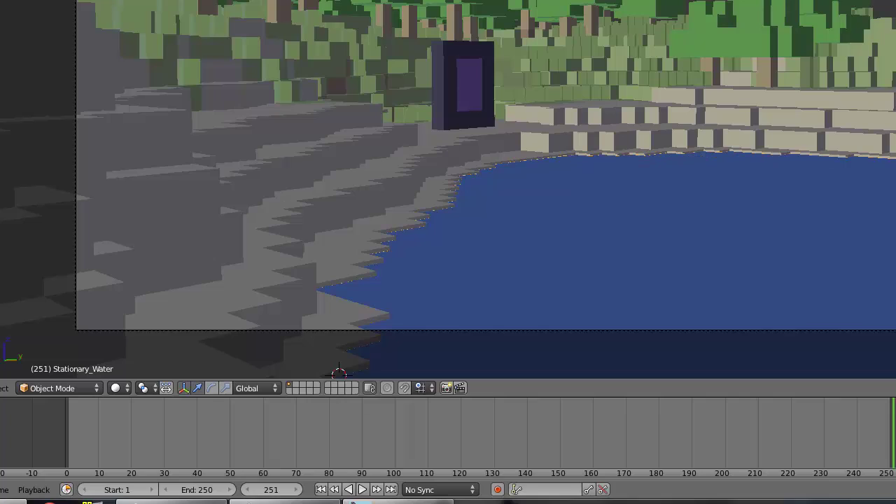
pyautogui.moveTo(423, 408); pyautogui.dragTo(86, 415)
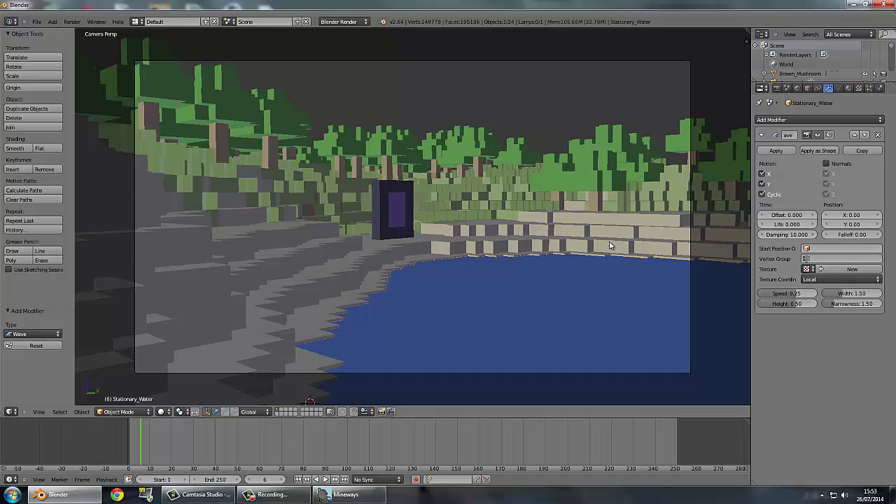
# Leave the camera view and scrub the timeline to examine how the waves deform the water's sides
pyautogui.press('KP_0')
pyautogui.scroll(-2, 595, 242)
pyautogui.moveTo(534, 192); pyautogui.dragTo(478, 238, button='middle')
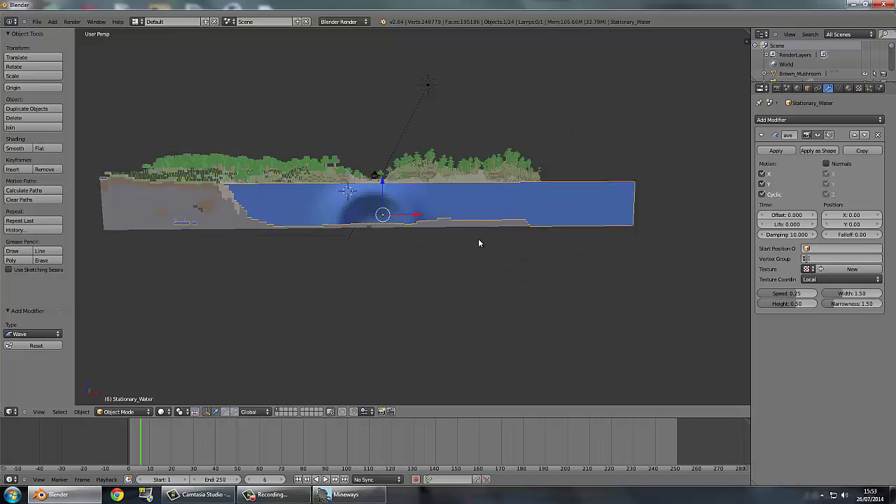
pyautogui.scroll(3, 488, 196)
pyautogui.moveTo(502, 146); pyautogui.dragTo(530, 160, button='middle')
pyautogui.moveTo(105, 439); pyautogui.dragTo(155, 438)
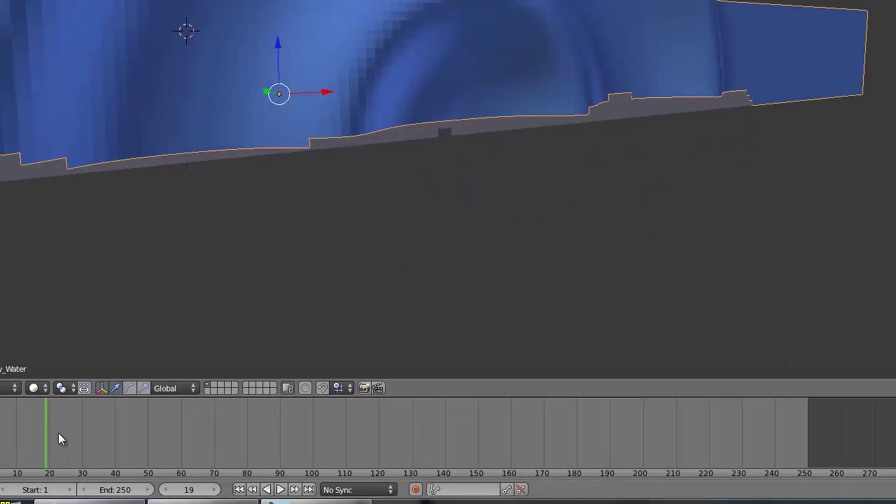
pyautogui.moveTo(359, 162); pyautogui.dragTo(392, 210, button='middle')
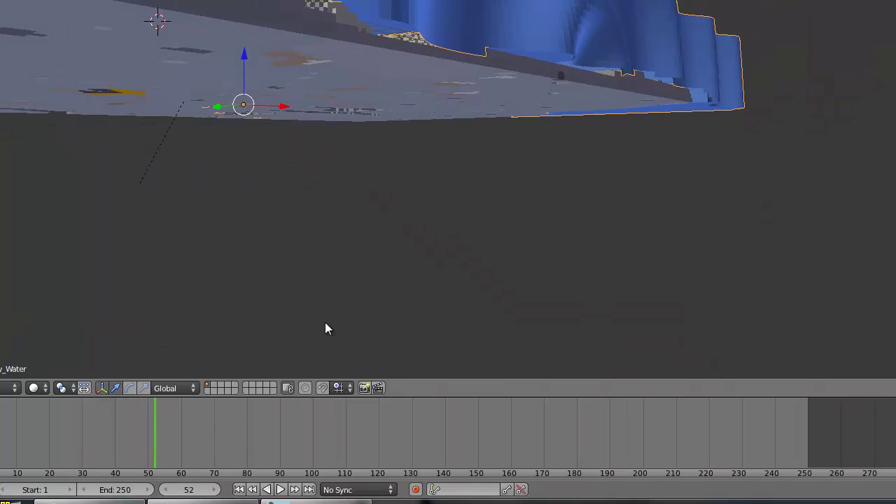
pyautogui.moveTo(242, 414); pyautogui.dragTo(377, 413)
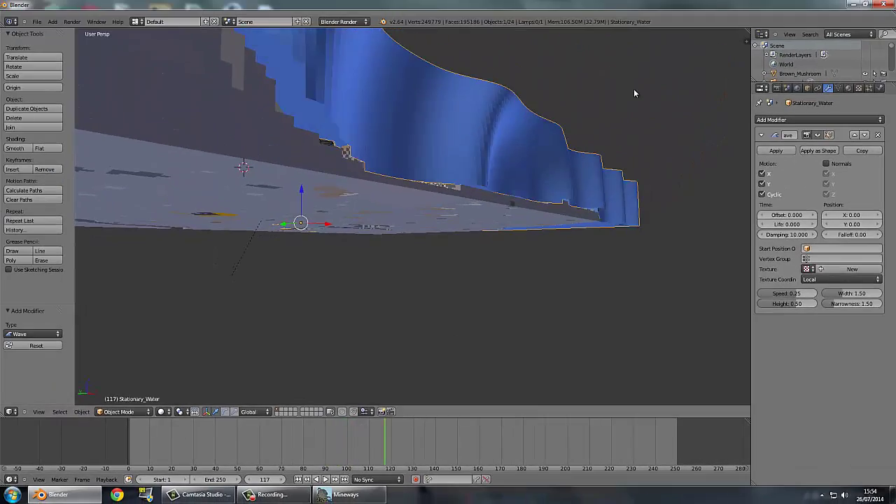
# Examine the rippled water from above and close to the portal shore, and return to the camera view at frame 131
pyautogui.moveTo(635, 90); pyautogui.dragTo(501, 150, button='middle')
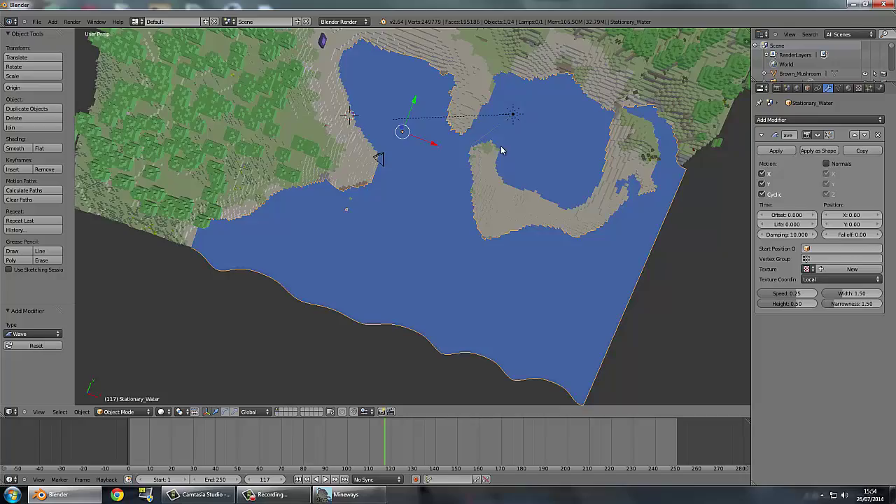
pyautogui.scroll(6, 501, 150)
pyautogui.moveTo(392, 65); pyautogui.dragTo(407, 184, button='middle')
pyautogui.scroll(-2, 446, 226)
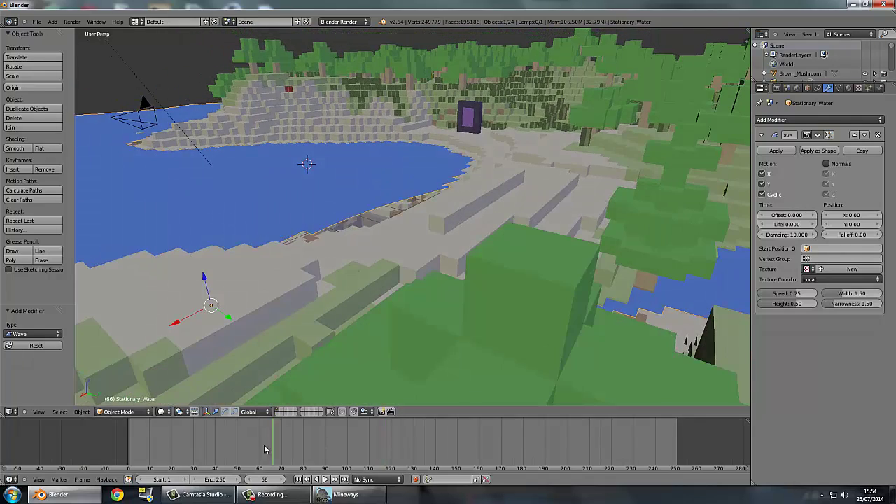
pyautogui.click(414, 439)
pyautogui.press('KP_0')
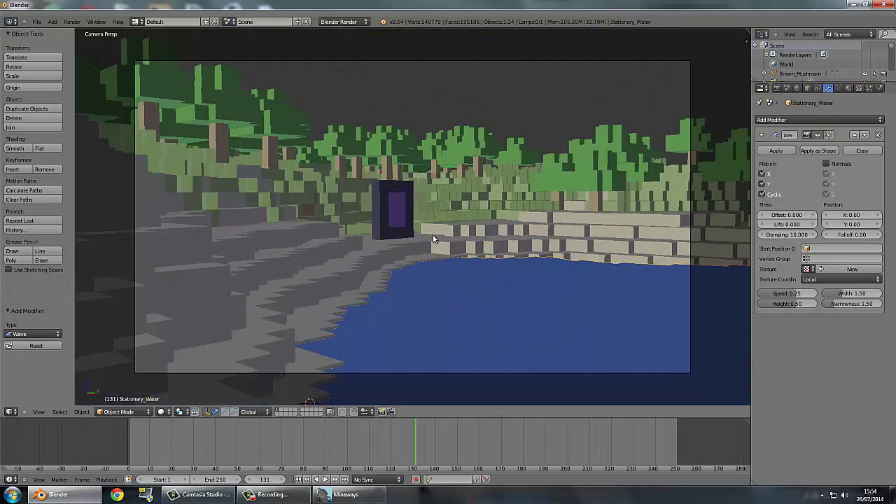
# Try flying the camera toward the lake and moving it about -2.1 on X and 6.9 on Y to the bay by the portal
pyautogui.rightClick(404, 62)
pyautogui.hotkey('shift', 'f')
pyautogui.scroll(2, 429, 233)
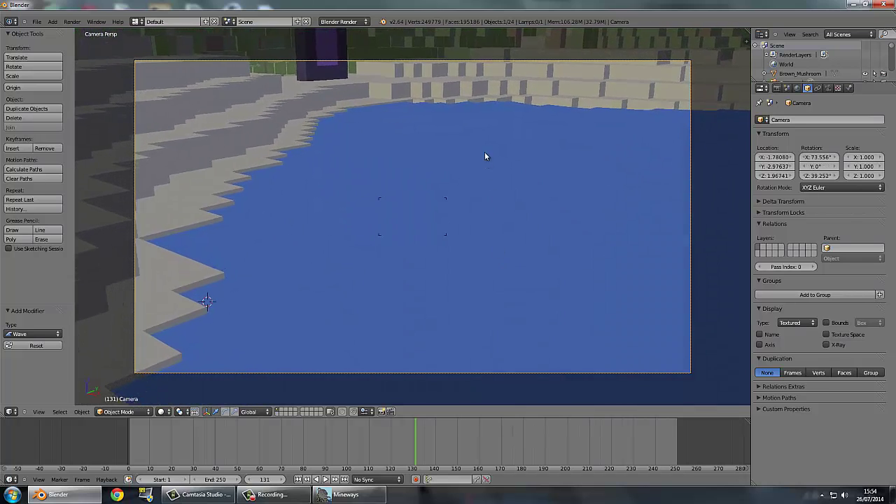
pyautogui.click(483, 132)
pyautogui.press('KP_0')
pyautogui.press('z')
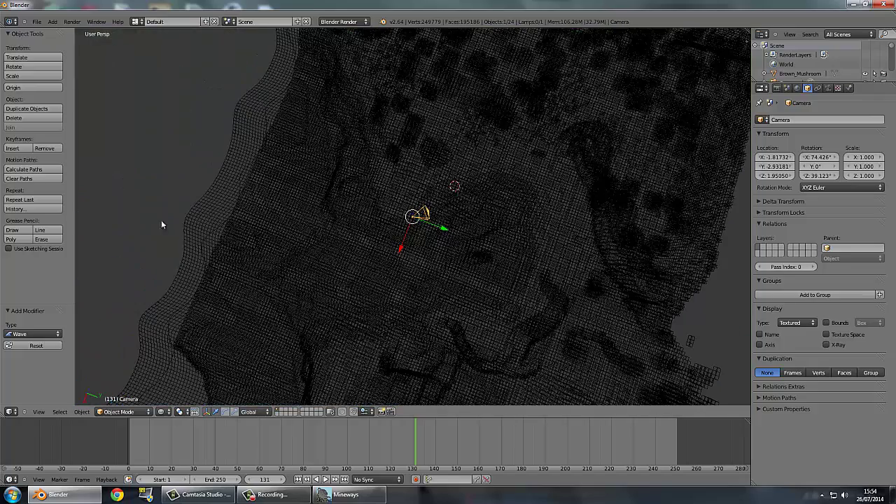
pyautogui.press('g')
pyautogui.click(256, 229)
pyautogui.press('z')
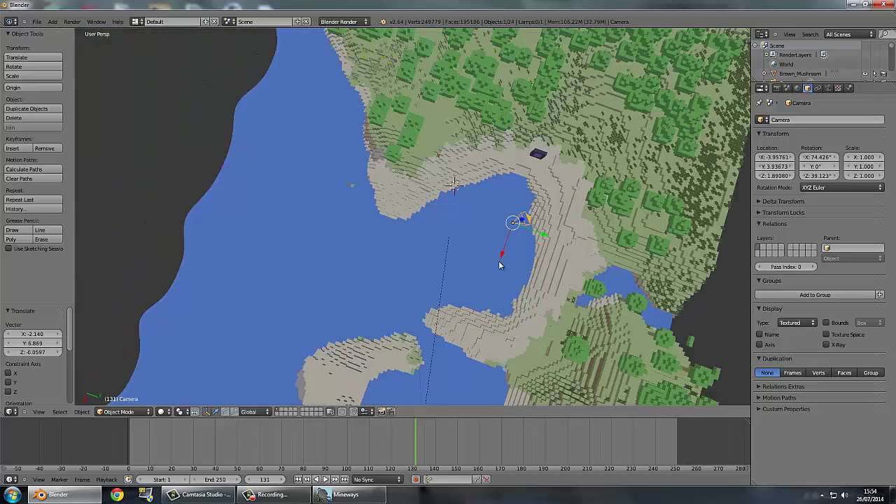
# Try tilting the camera up to about 95° and lowering it to about Z 1.13, just above the water
pyautogui.press('KP_0')
pyautogui.hotkey('shift', 'f')
pyautogui.click(426, 80)
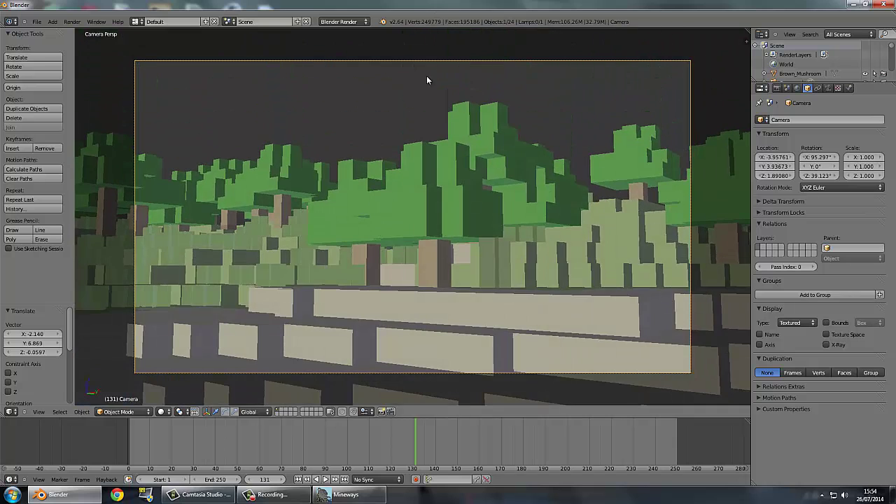
pyautogui.press('g')
pyautogui.click(344, 165)
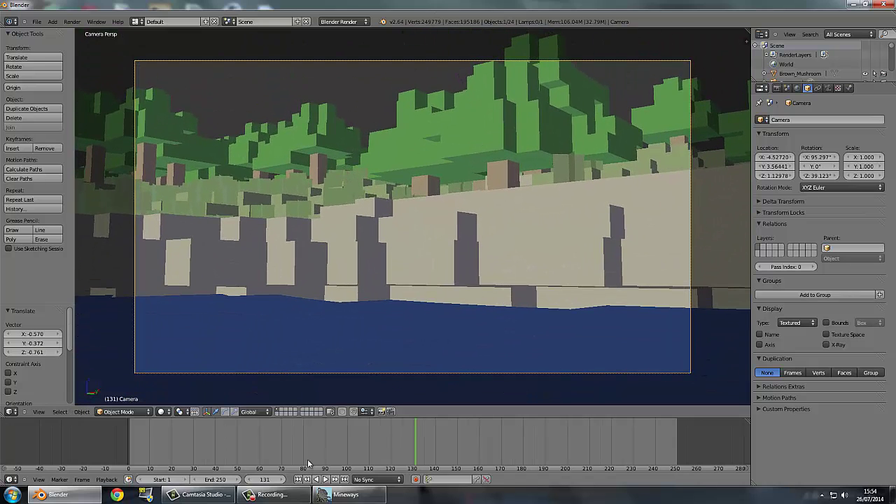
# Scrub and play the wave animation from the lowered camera, and undo the camera moves
pyautogui.moveTo(307, 459); pyautogui.dragTo(328, 447)
pyautogui.moveTo(413, 438); pyautogui.dragTo(316, 455)
pyautogui.click(325, 479)
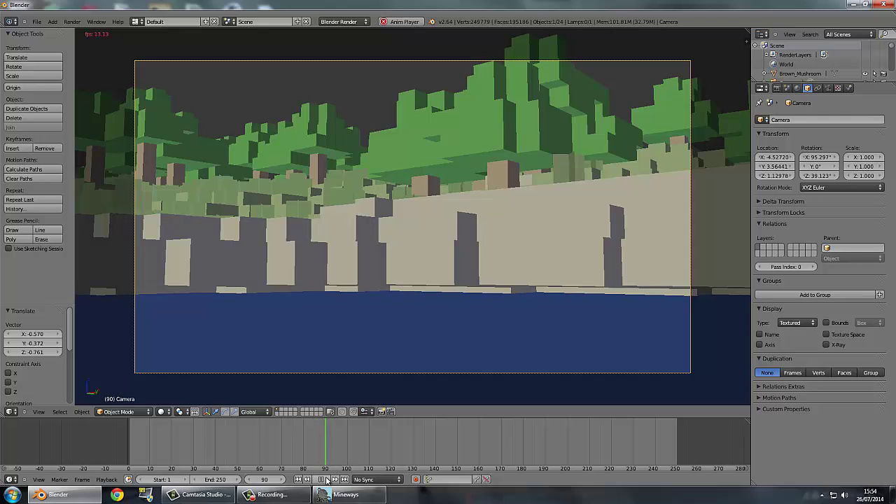
pyautogui.click(326, 479)
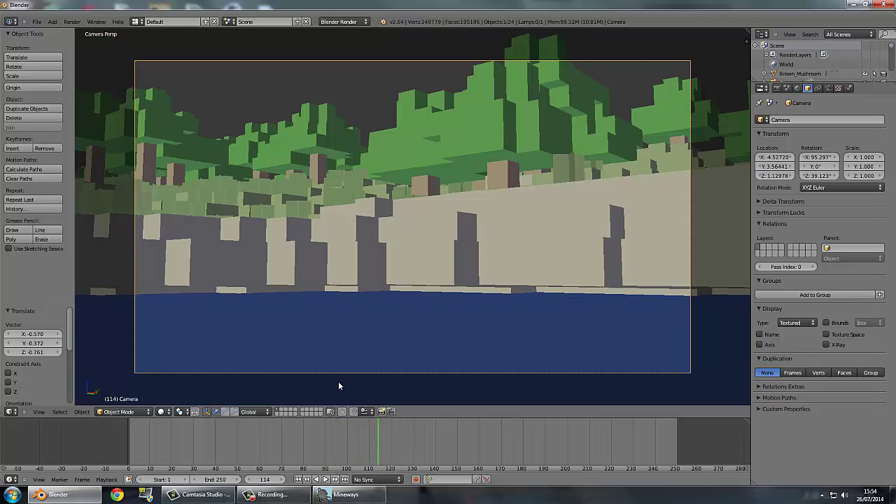
pyautogui.press('Up')
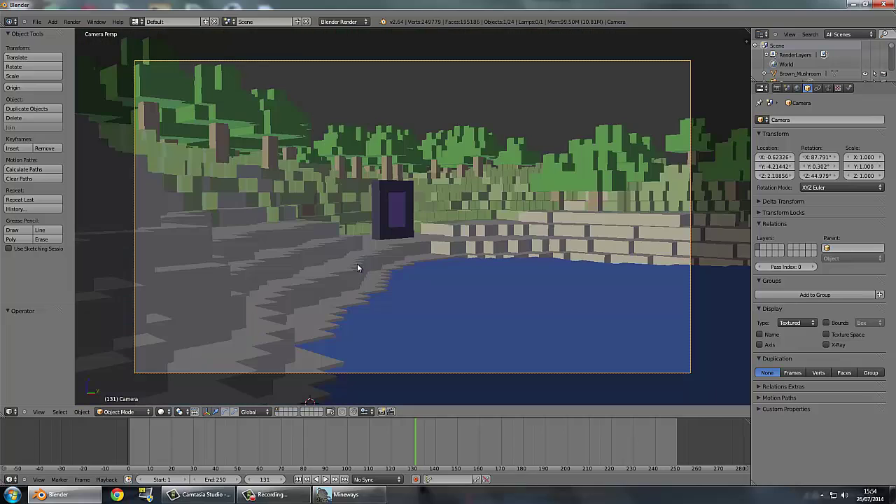
# Remove the Wave modifier from the stationary water and delete the water object
pyautogui.rightClick(469, 324)
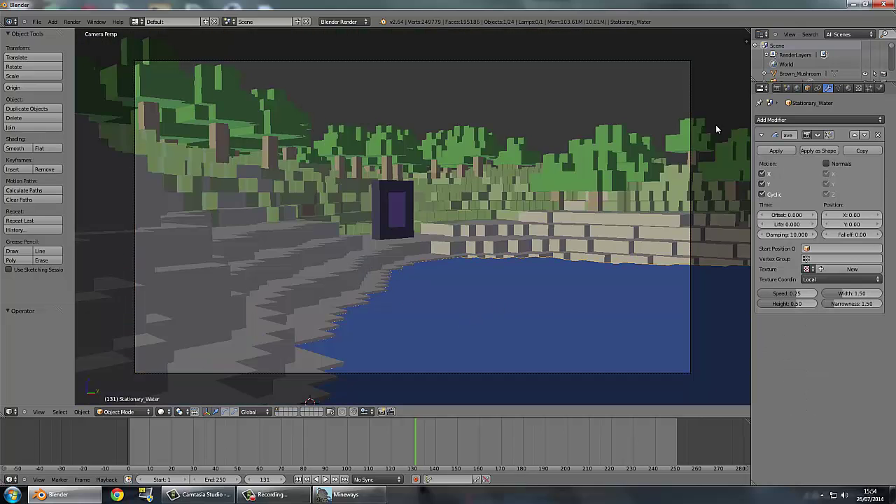
pyautogui.click(782, 127)
pyautogui.click(812, 201)
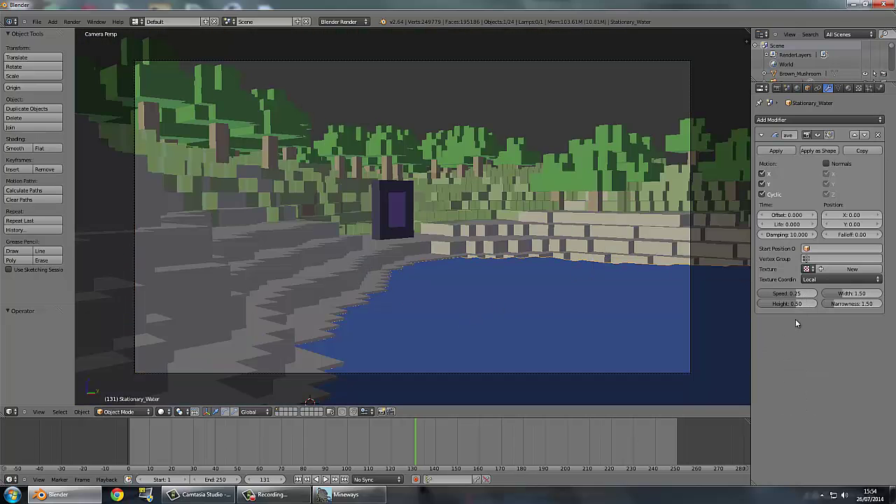
pyautogui.click(878, 135)
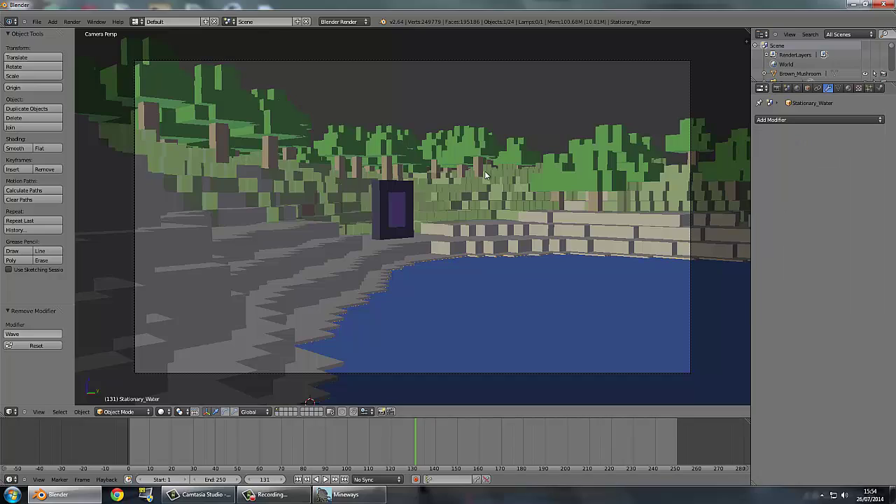
pyautogui.press('KP_7')
pyautogui.moveTo(486, 175); pyautogui.dragTo(442, 210, button='middle')
pyautogui.scroll(3, 445, 151)
pyautogui.scroll(-4, 442, 210)
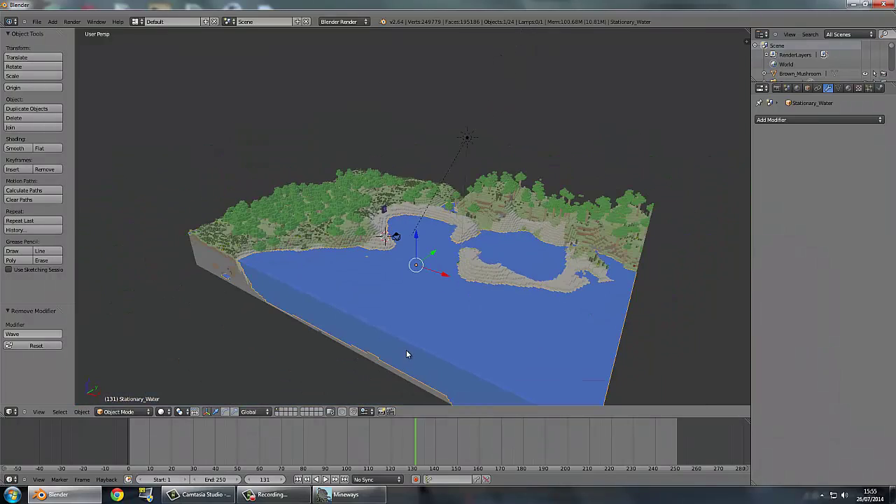
pyautogui.press('x')
pyautogui.click(393, 326)
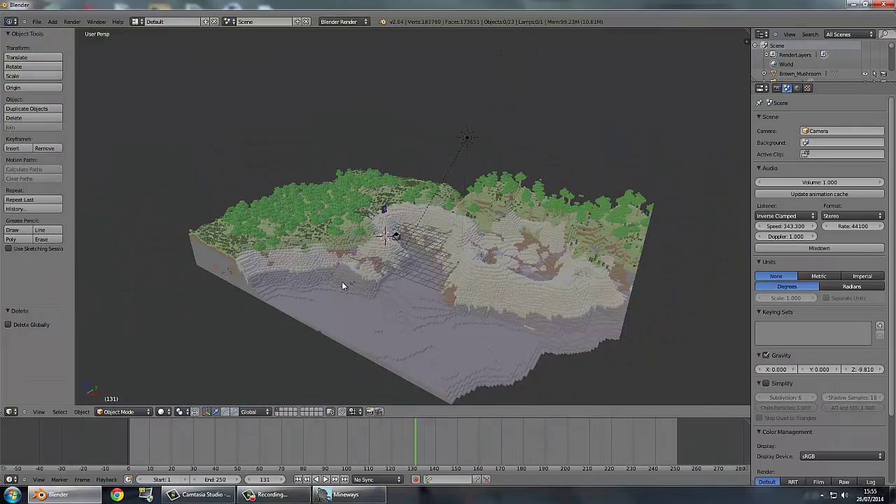
# Add a plane mesh to replace the deleted water
pyautogui.scroll(3, 327, 217)
pyautogui.moveTo(326, 216)
pyautogui.mouseDown(button='middle')
pyautogui.moveTo(482, 239)
pyautogui.moveTo(350, 224)
pyautogui.moveTo(328, 210)
pyautogui.moveTo(327, 225)
pyautogui.mouseUp(button='middle')
pyautogui.click(52, 22)
pyautogui.moveTo(65, 32)
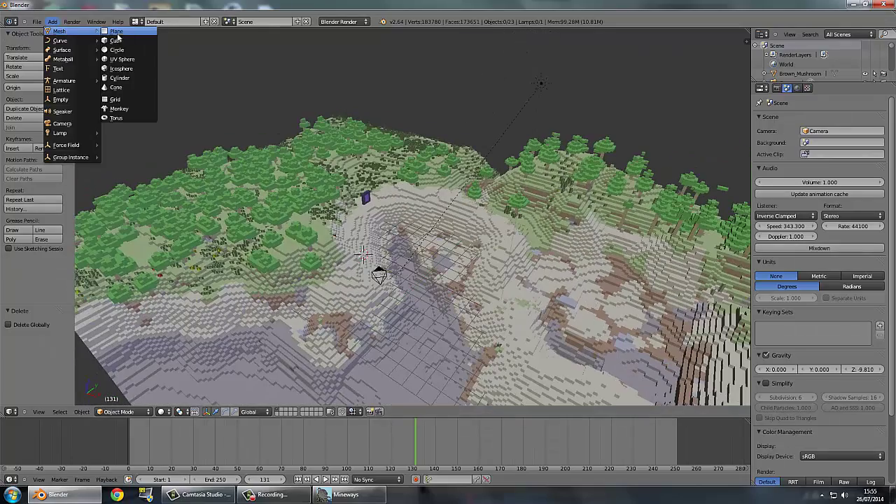
pyautogui.click(124, 35)
# Scale the plane up over the whole terrain and move it about 4.4 on X, 2.7 on Y and 0.8 on Z to water level
pyautogui.scroll(-5, 227, 116)
pyautogui.press('s')
pyautogui.click(606, 74)
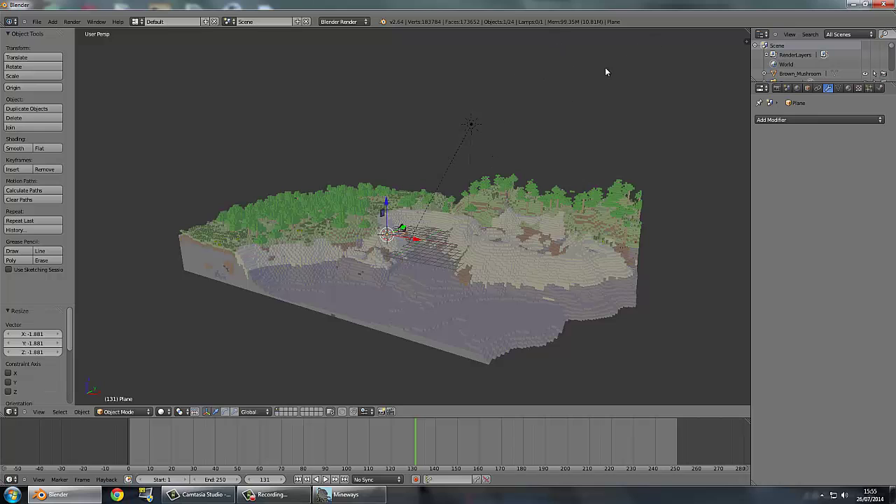
pyautogui.press('s')
pyautogui.click(679, 92)
pyautogui.press('s')
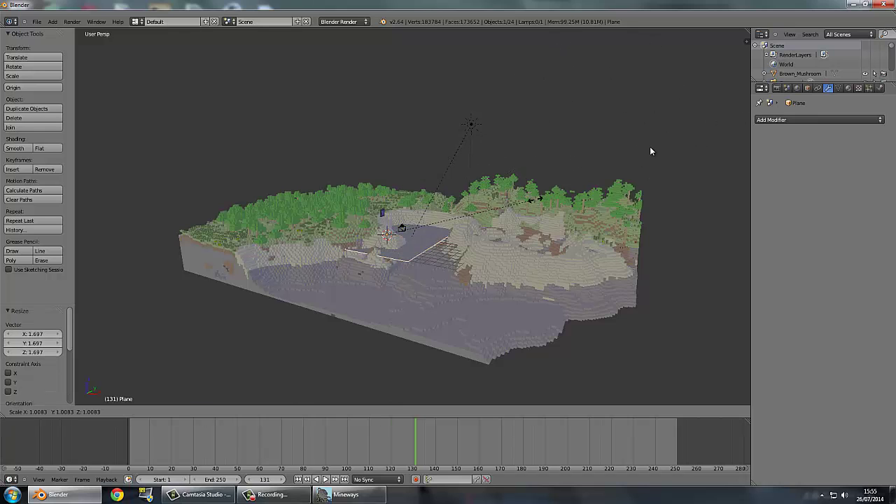
pyautogui.click(609, 110)
pyautogui.press('g')
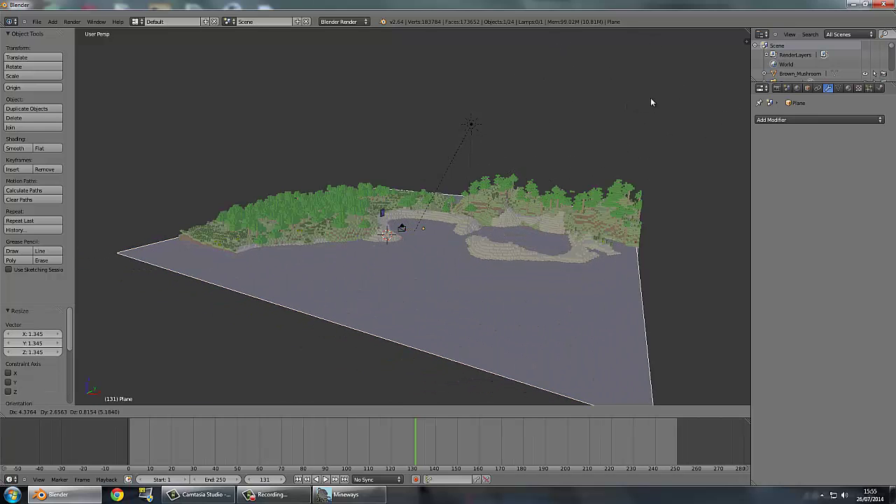
pyautogui.click(651, 103)
# Subdivide the plane four times in Edit Mode with one cut each, and return to Object Mode
pyautogui.moveTo(589, 162); pyautogui.dragTo(486, 199, button='middle')
pyautogui.scroll(3, 462, 198)
pyautogui.moveTo(423, 200); pyautogui.dragTo(403, 223, button='middle')
pyautogui.press('Tab')
pyautogui.press('w')
pyautogui.click(404, 223)
pyautogui.press('w')
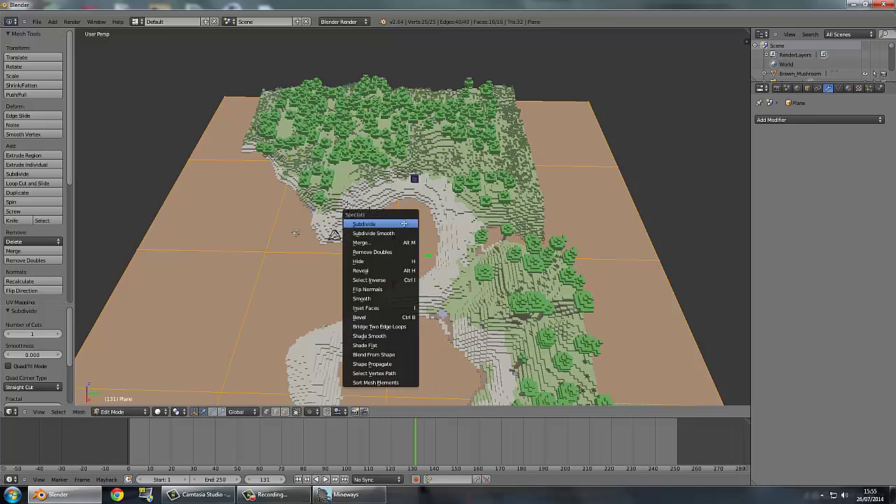
pyautogui.press('Escape')
pyautogui.press('w')
pyautogui.press('Escape')
pyautogui.press('Tab')
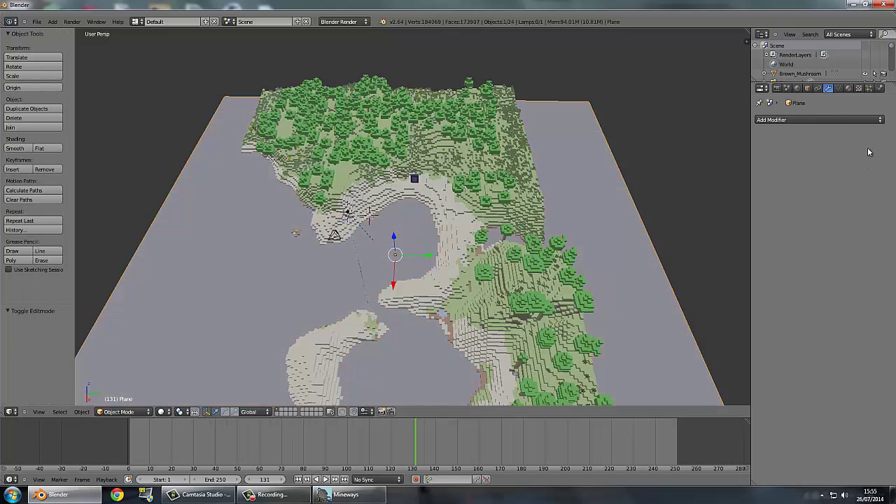
# Create a new material for the water plane with diffuse colour R 0.098, G 0.517, B 0.8 and specular intensity 0
pyautogui.click(848, 87)
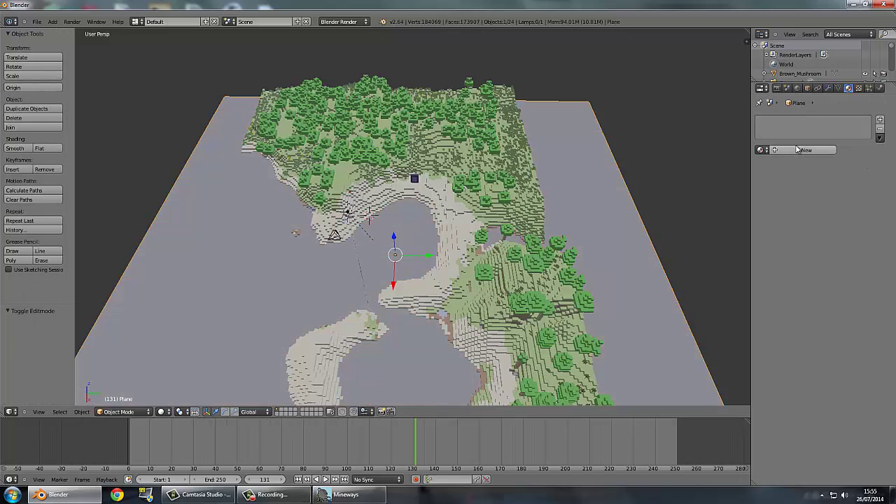
pyautogui.click(805, 150)
pyautogui.click(774, 264)
pyautogui.click(801, 149)
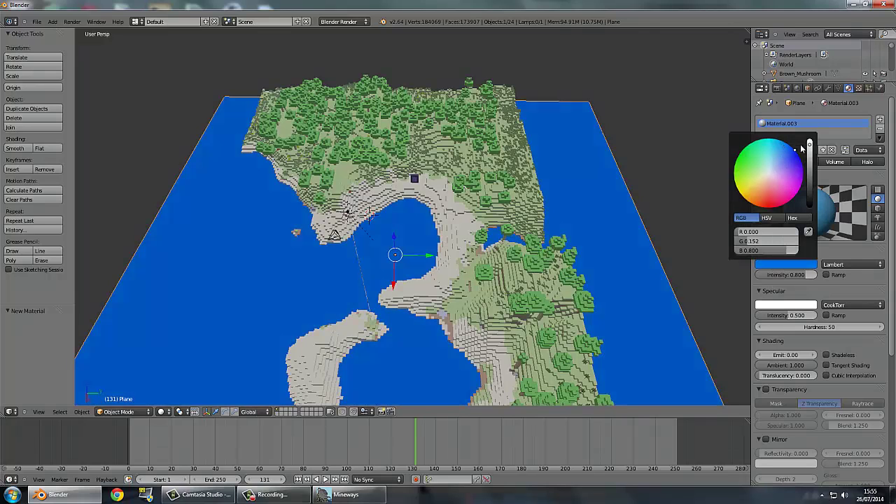
pyautogui.moveTo(788, 160); pyautogui.dragTo(778, 153)
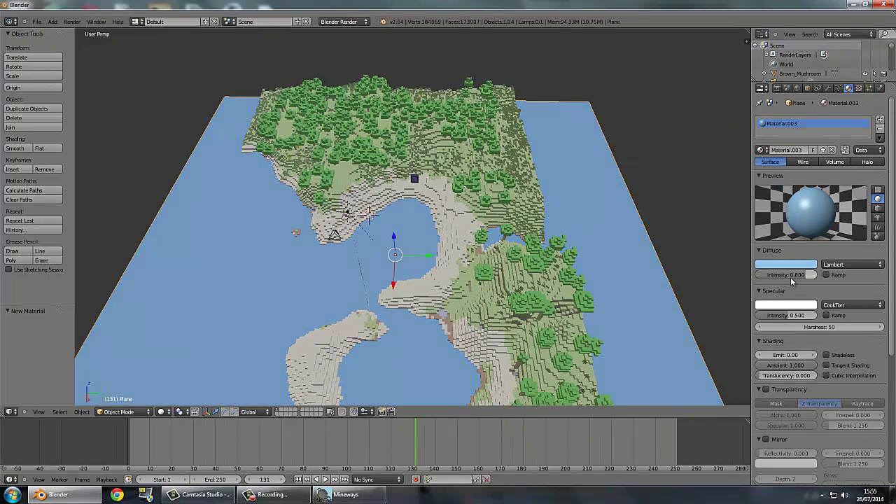
pyautogui.click(790, 263)
pyautogui.click(782, 150)
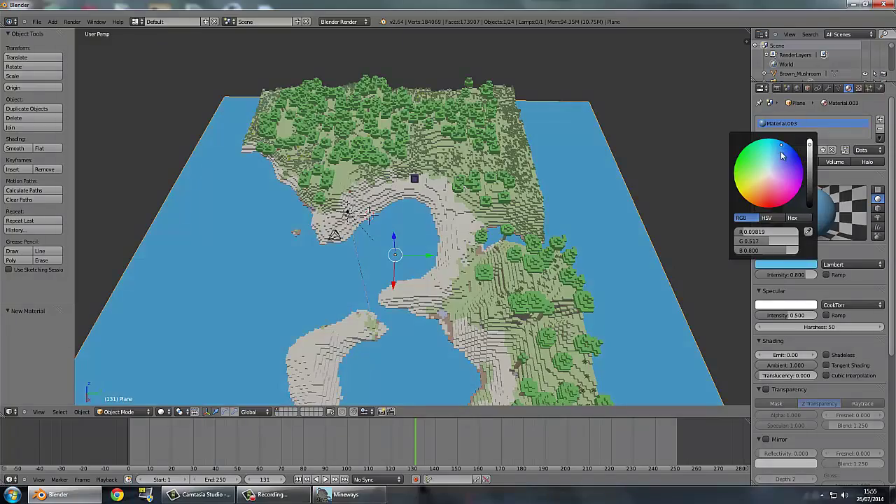
# Scale the water plane down by a factor of about 0.895 to fit the terrain
pyautogui.moveTo(420, 203); pyautogui.dragTo(461, 169, button='middle')
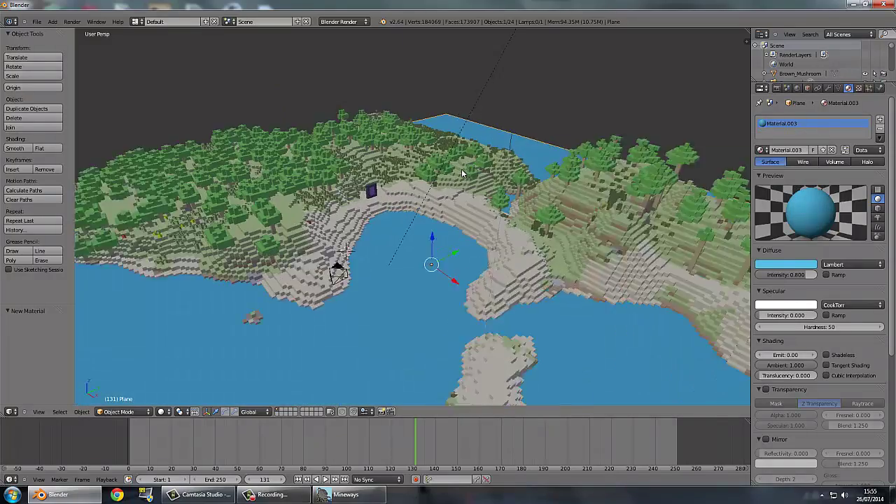
pyautogui.scroll(3, 461, 169)
pyautogui.press('s')
pyautogui.click(588, 155)
pyautogui.moveTo(588, 155); pyautogui.dragTo(486, 154, button='middle')
pyautogui.press('s')
pyautogui.click(626, 198)
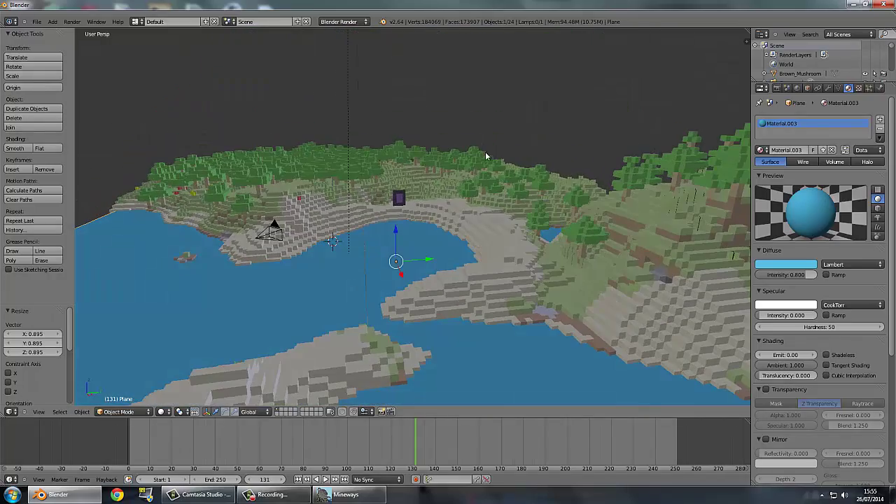
pyautogui.moveTo(324, 196); pyautogui.dragTo(359, 230, button='middle')
pyautogui.press('Tab')
pyautogui.scroll(2, 379, 238)
pyautogui.press('w')
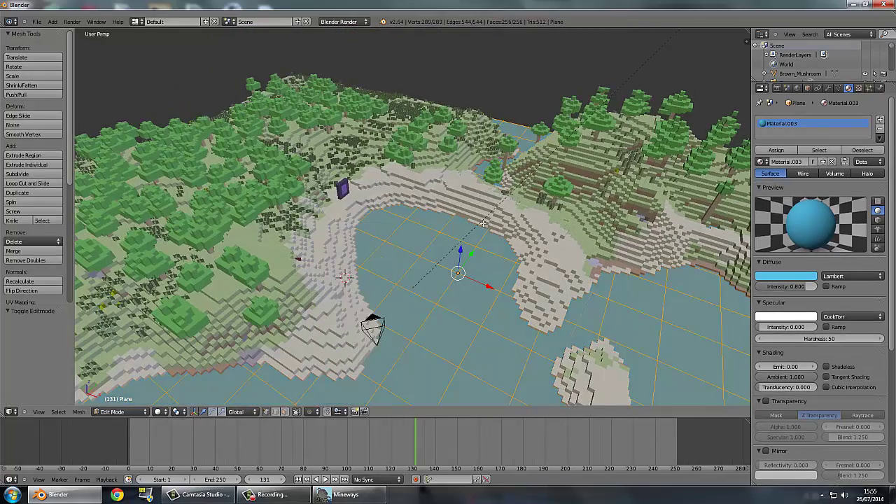
pyautogui.press('Tab')
# Try an Ocean modifier on the water plane
pyautogui.click(838, 88)
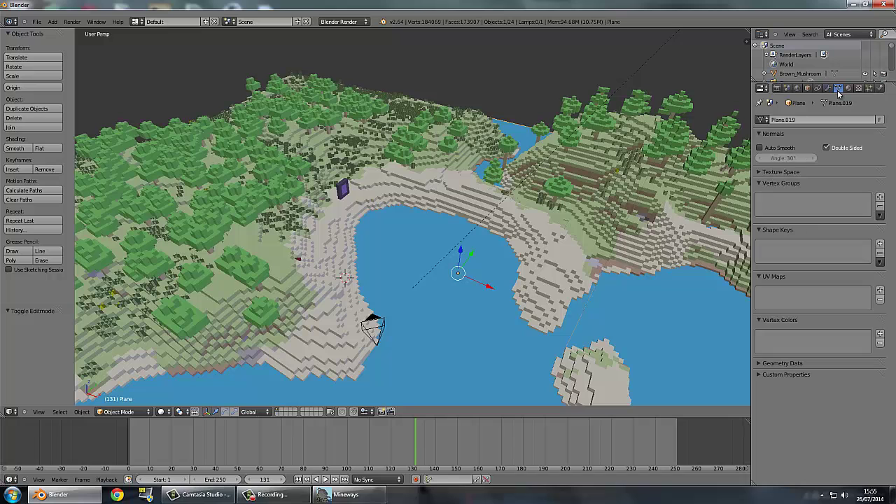
pyautogui.click(828, 88)
pyautogui.click(825, 119)
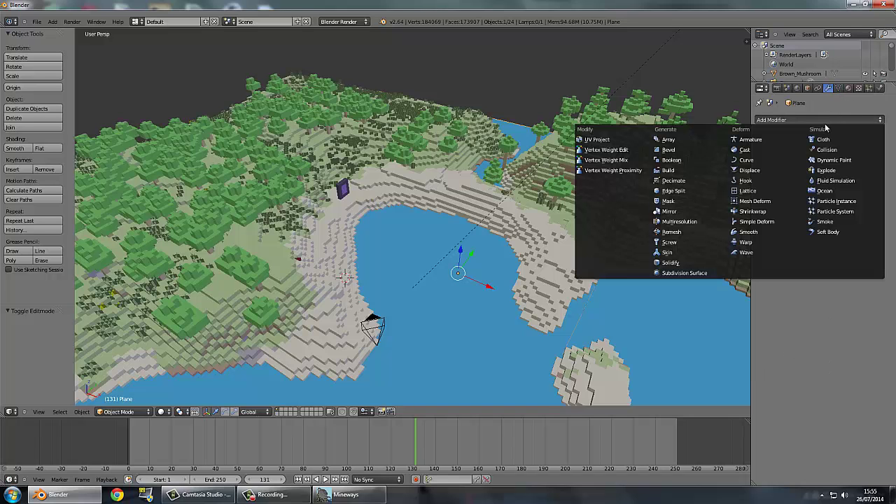
pyautogui.click(819, 191)
pyautogui.scroll(-5, 640, 281)
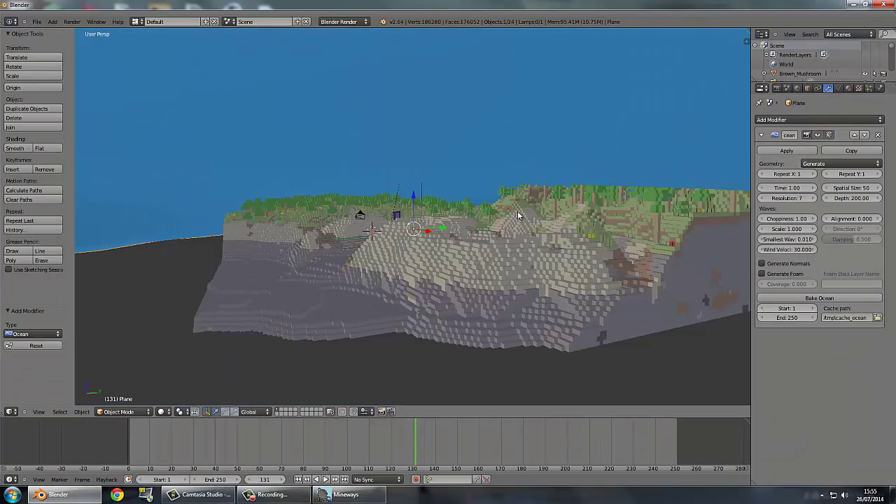
# Try scaling down the ocean surface, undo the scaling and remove the Ocean modifier
pyautogui.press('s')
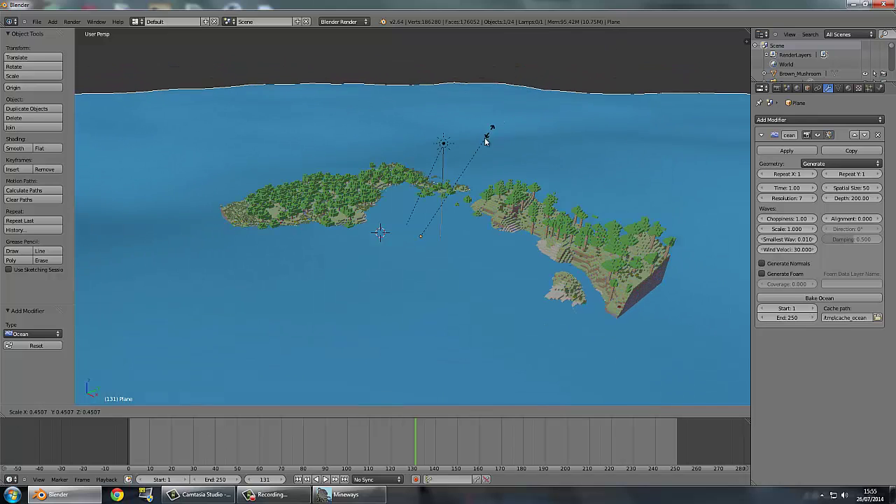
pyautogui.click(418, 231)
pyautogui.hotkey('ctrl', 'z')
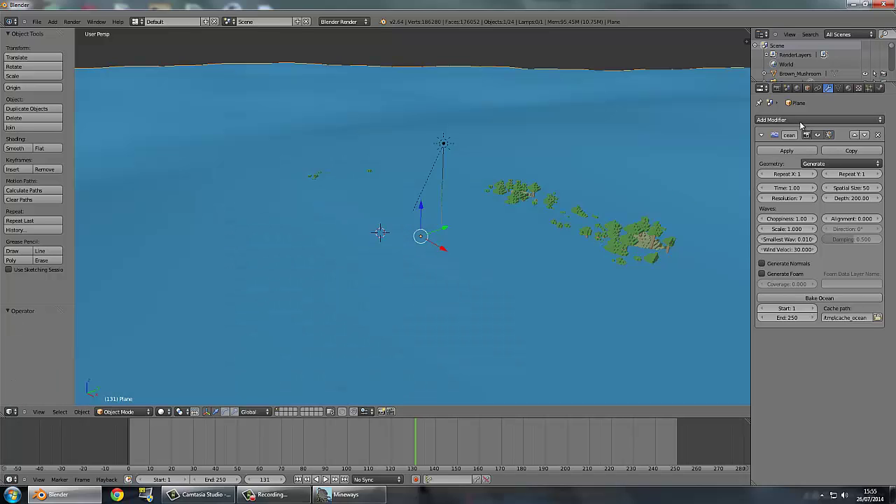
pyautogui.click(878, 136)
# Add a Wave modifier to the water plane and set its height to 0.01, judging the waves from the camera view
pyautogui.click(858, 120)
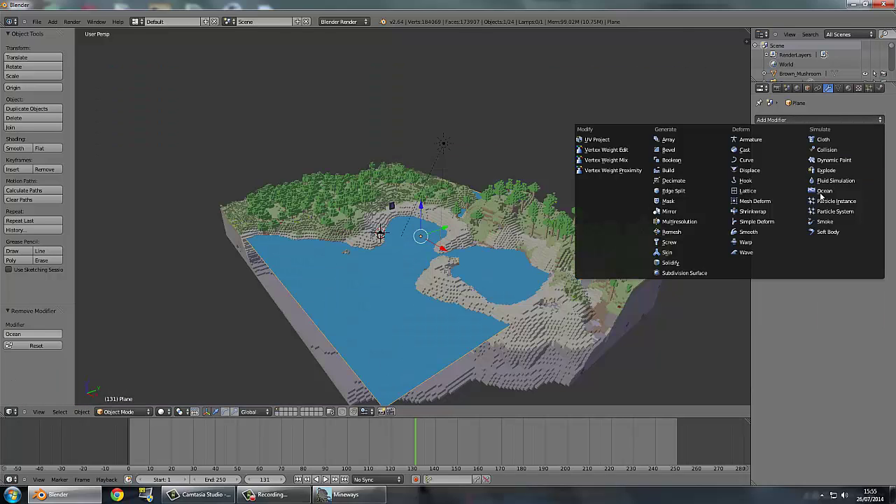
pyautogui.click(749, 252)
pyautogui.scroll(3, 699, 251)
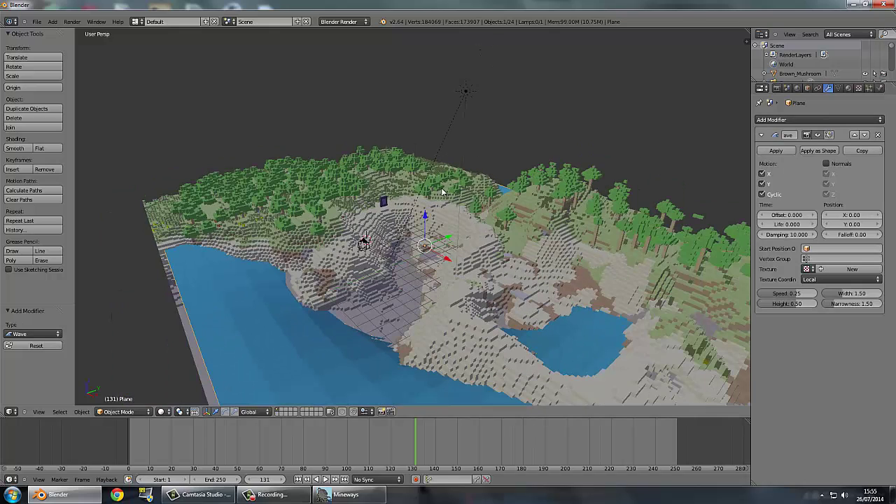
pyautogui.moveTo(791, 309); pyautogui.dragTo(782, 304)
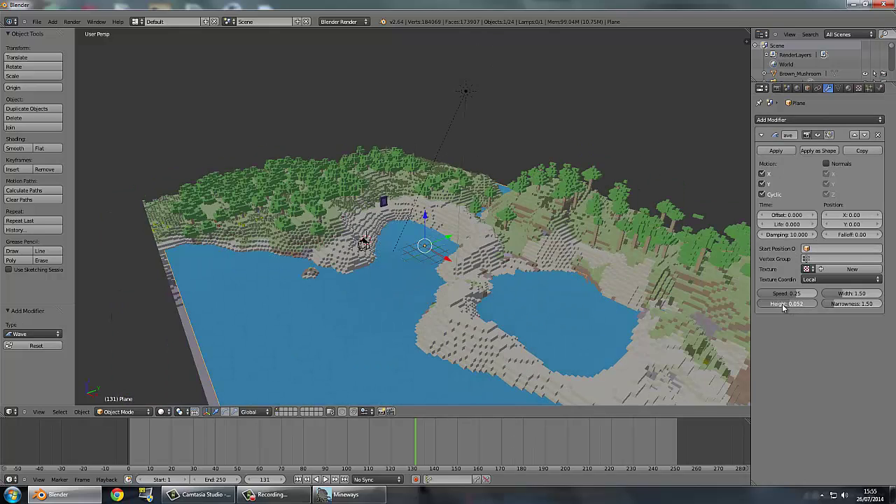
pyautogui.press('KP_0')
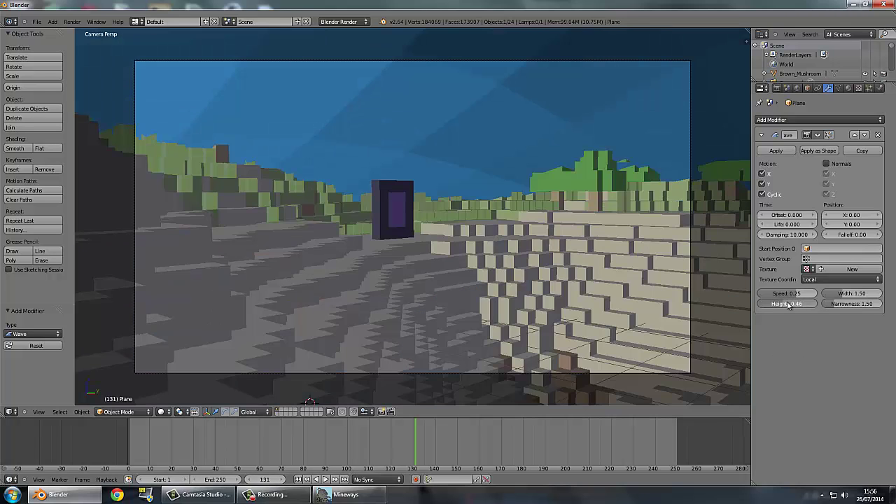
pyautogui.moveTo(796, 303); pyautogui.dragTo(793, 305)
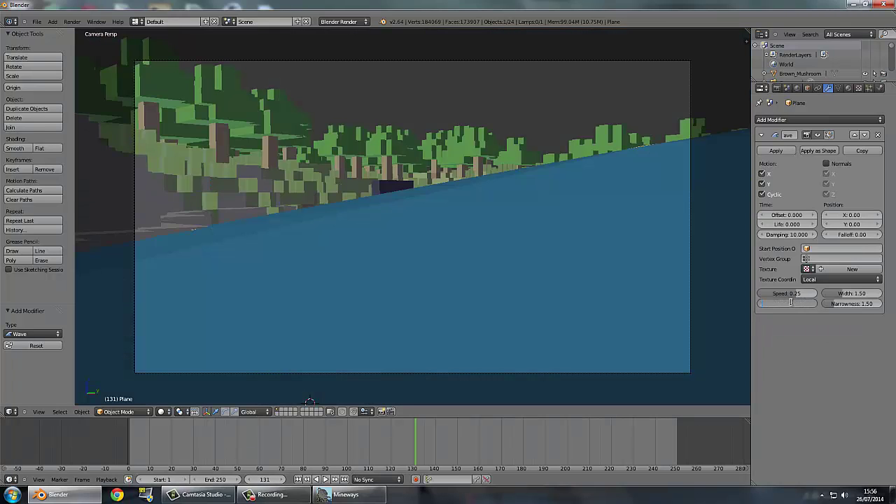
pyautogui.write('0.01')
pyautogui.press('Return')
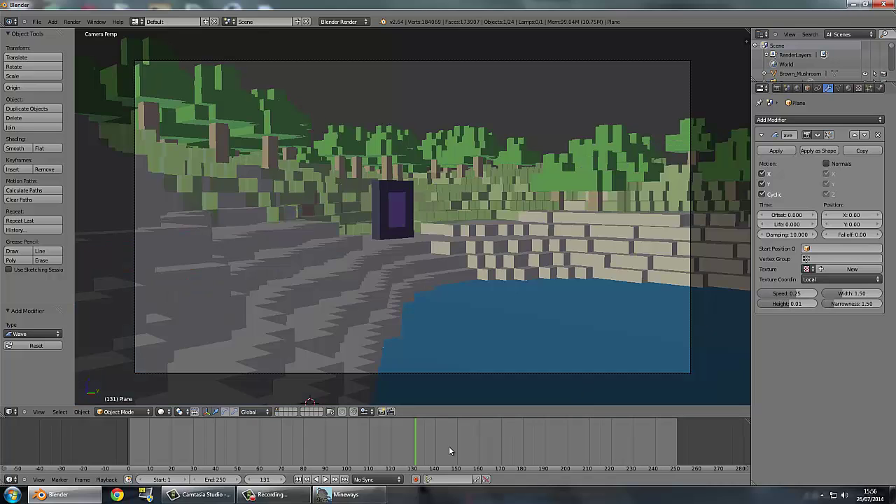
# Raise the water plane about 0.318 on Z and play the animation briefly from frame 1
pyautogui.moveTo(449, 446); pyautogui.dragTo(508, 440)
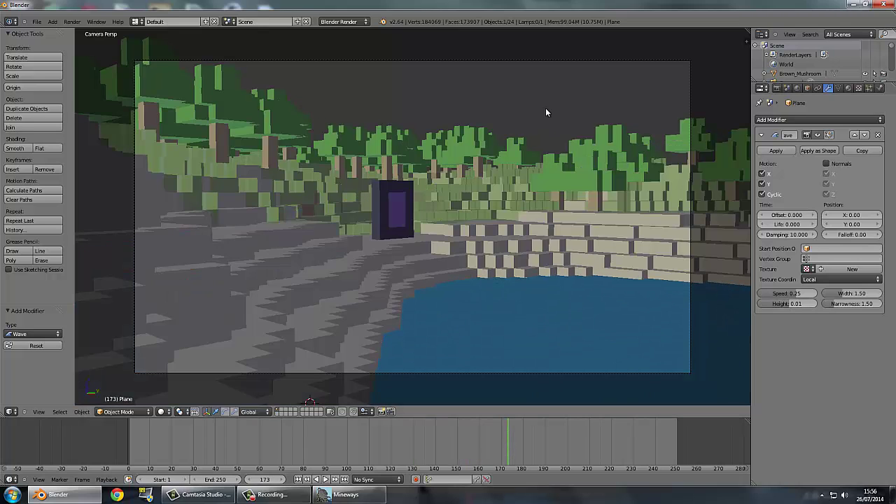
pyautogui.press('g')
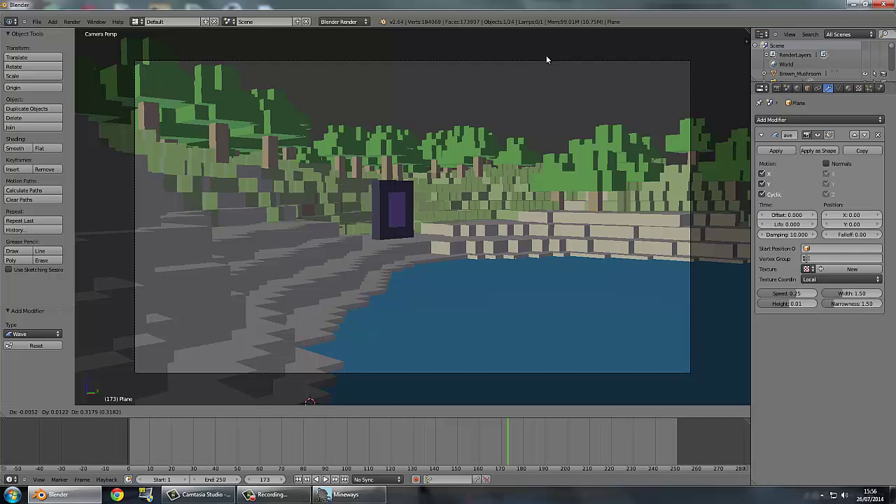
pyautogui.click(546, 59)
pyautogui.click(298, 479)
pyautogui.click(325, 479)
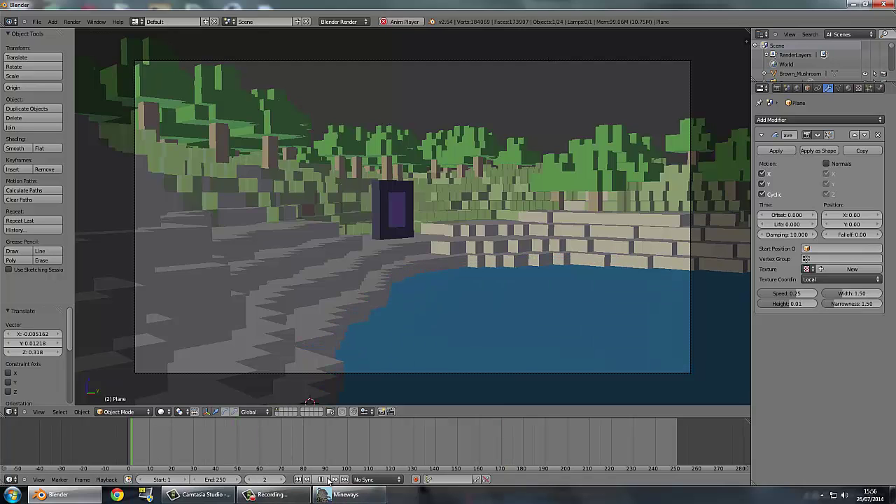
pyautogui.click(327, 480)
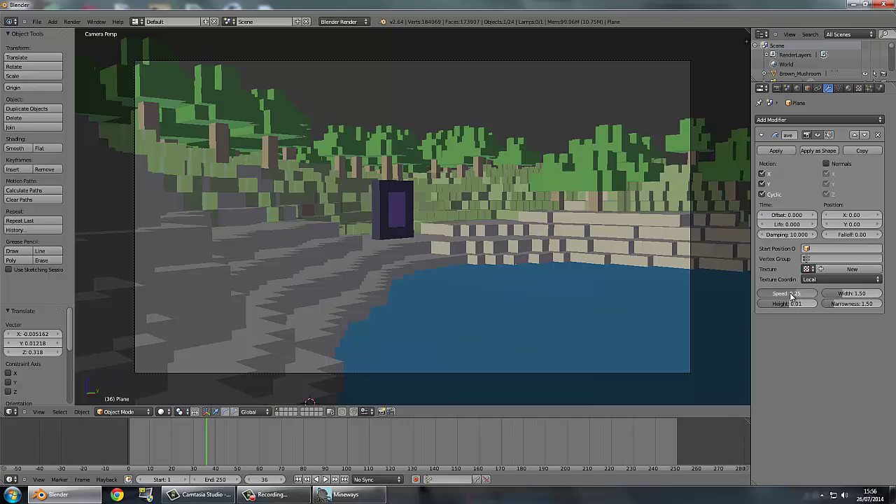
# Try Wave modifier speeds of 0.14 and 0.01, playing the animation with each value
pyautogui.moveTo(791, 296); pyautogui.dragTo(790, 296)
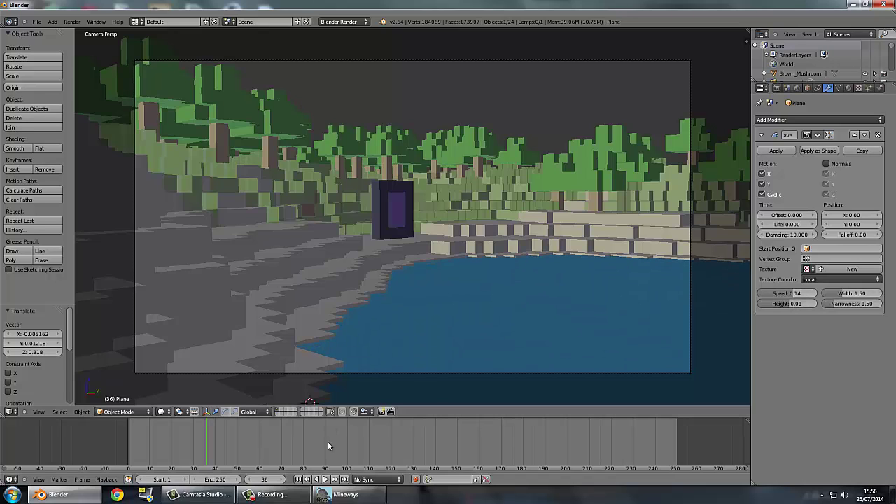
pyautogui.click(327, 479)
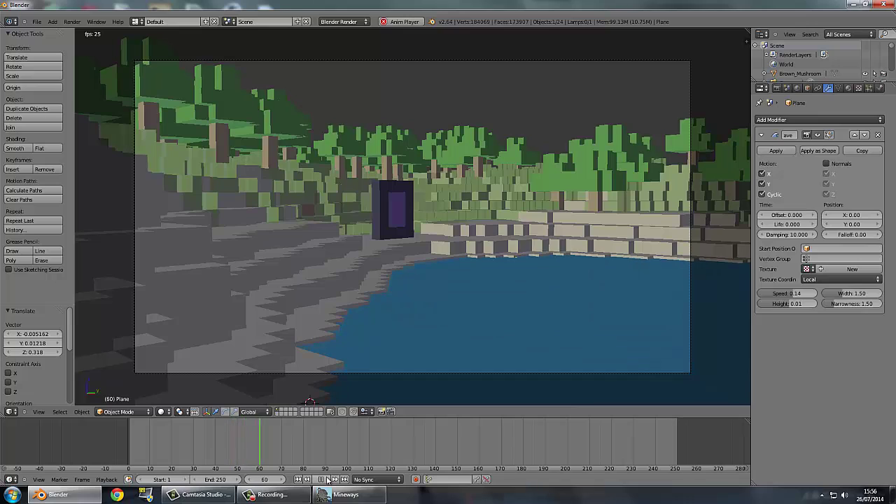
pyautogui.click(327, 479)
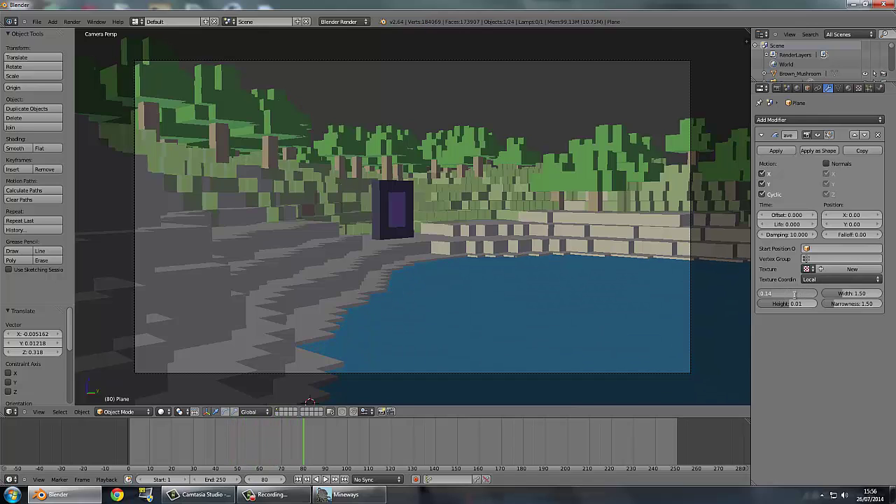
pyautogui.write('0.01')
pyautogui.press('Return')
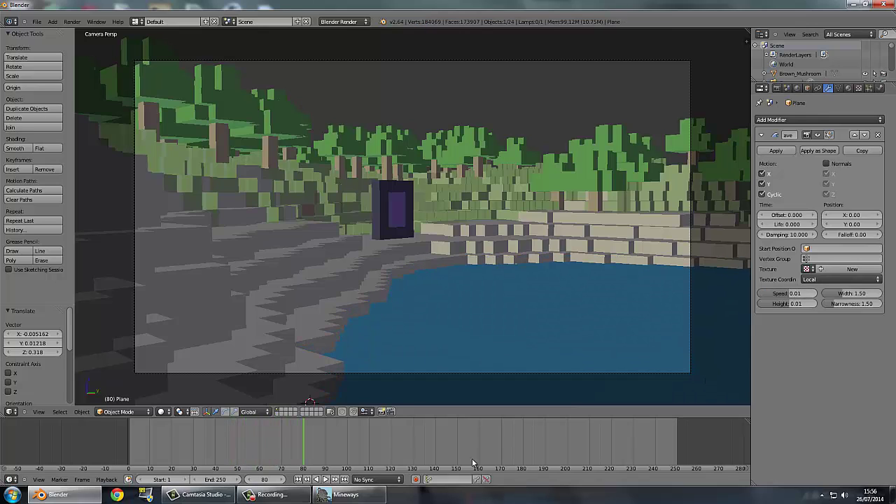
pyautogui.click(327, 479)
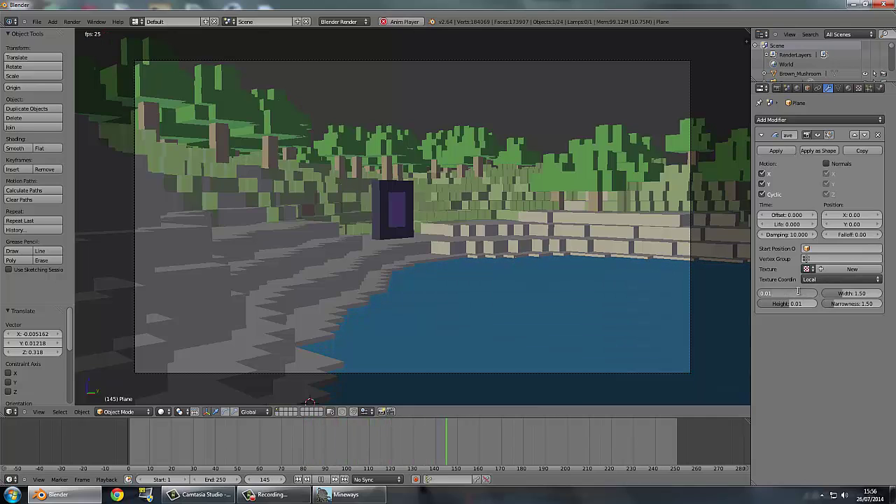
# Set the Wave modifier's speed to 0.05 and preview the moving water from the camera and from above
pyautogui.press('Return')
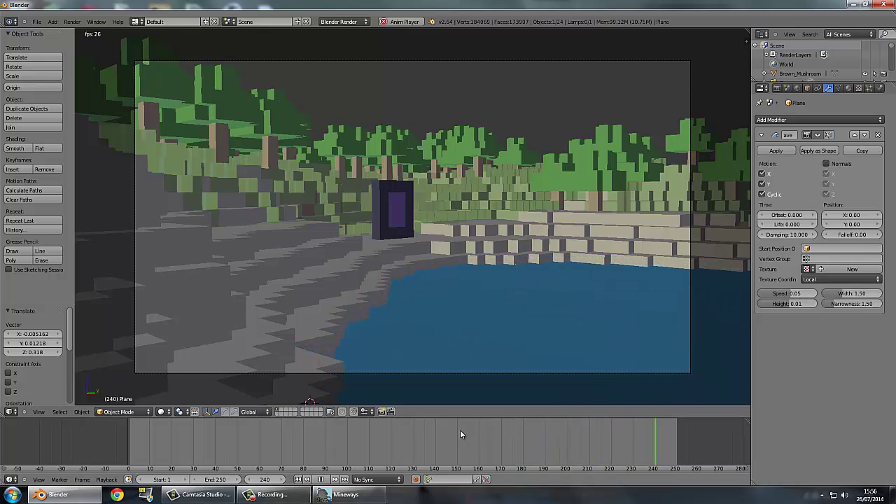
pyautogui.moveTo(455, 430); pyautogui.dragTo(273, 425)
pyautogui.press('KP_0')
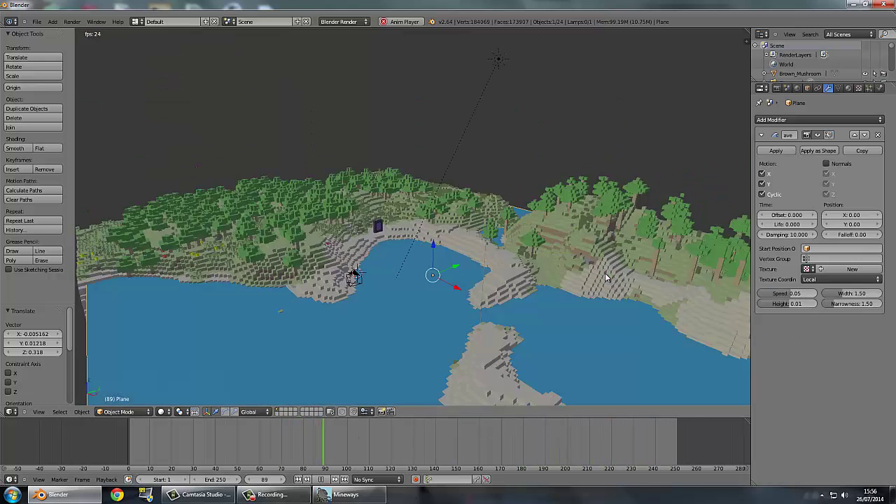
pyautogui.scroll(2, 607, 276)
pyautogui.moveTo(561, 282); pyautogui.dragTo(480, 235, button='middle')
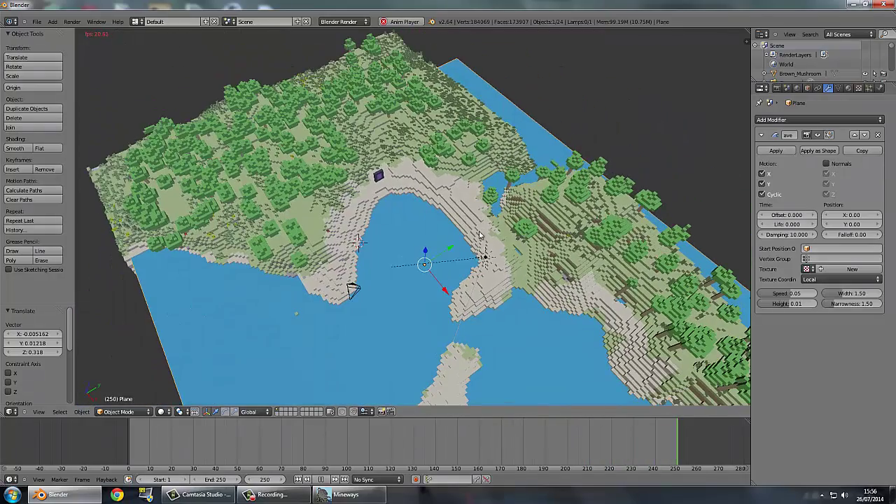
pyautogui.click(321, 480)
# Select the tree leaves and examine the terrain and water around the bay from several angles
pyautogui.moveTo(426, 253); pyautogui.dragTo(559, 284, button='middle')
pyautogui.scroll(5, 383, 204)
pyautogui.scroll(-4, 442, 206)
pyautogui.scroll(2, 435, 237)
pyautogui.scroll(-5, 602, 275)
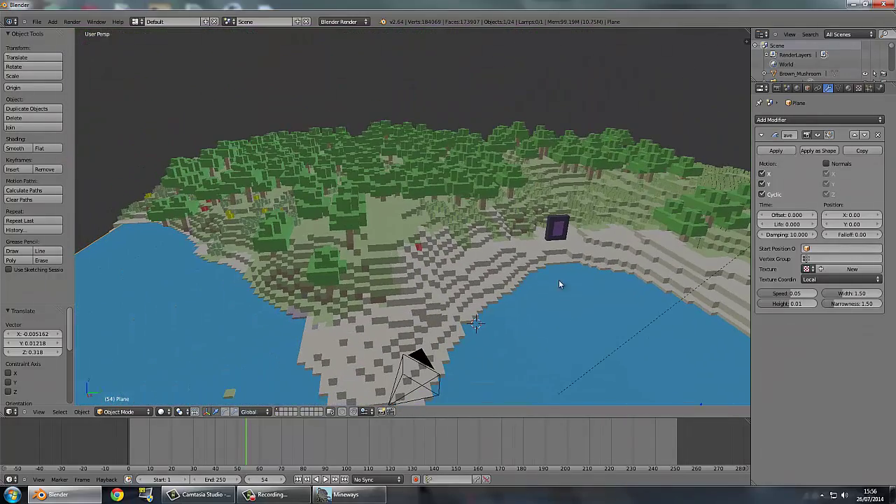
pyautogui.rightClick(322, 275)
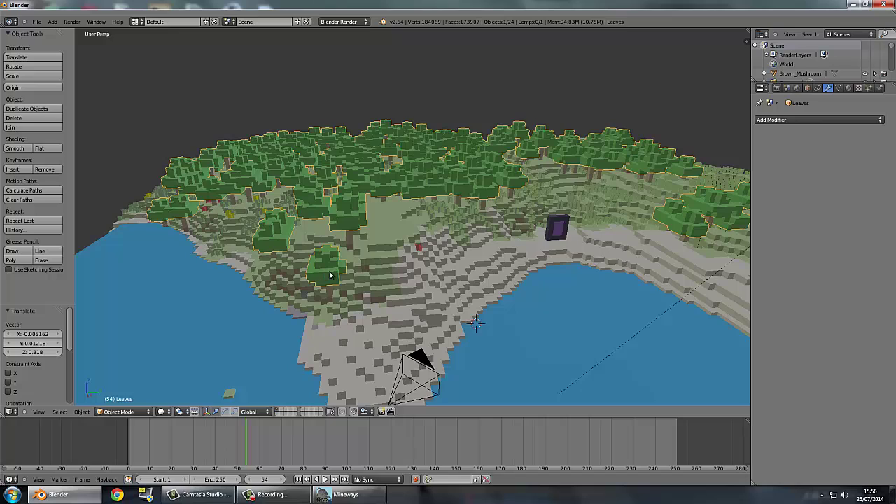
pyautogui.press('KP_Decimal')
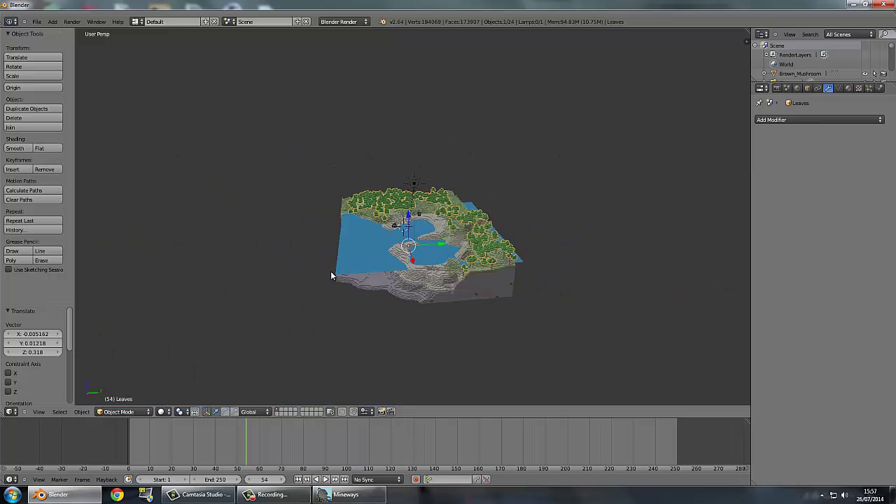
pyautogui.scroll(10, 393, 258)
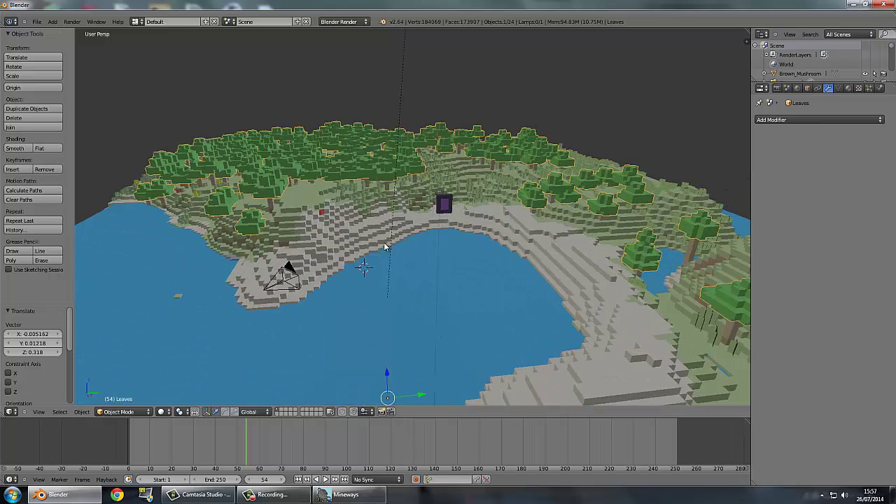
pyautogui.press('KP_Decimal')
pyautogui.scroll(10, 384, 247)
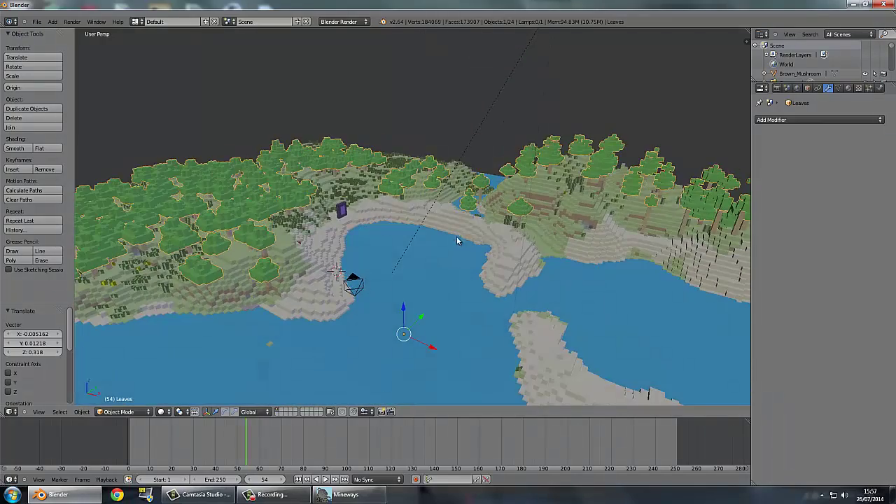
# Examine the small tree at the foot of the terraced hillside up close
pyautogui.keyDown('shift'); pyautogui.moveTo(505, 215); pyautogui.dragTo(608, 146, button='middle'); pyautogui.keyUp('shift')
pyautogui.scroll(7, 336, 280)
pyautogui.moveTo(360, 222); pyautogui.dragTo(512, 223, button='middle')
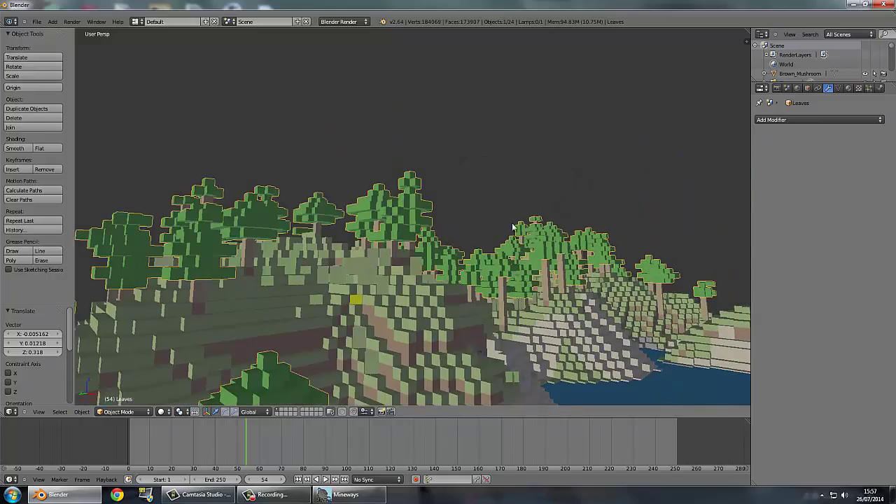
pyautogui.keyDown('shift'); pyautogui.moveTo(330, 318); pyautogui.dragTo(490, 132, button='middle'); pyautogui.keyUp('shift')
pyautogui.scroll(4, 491, 132)
pyautogui.scroll(3, 481, 107)
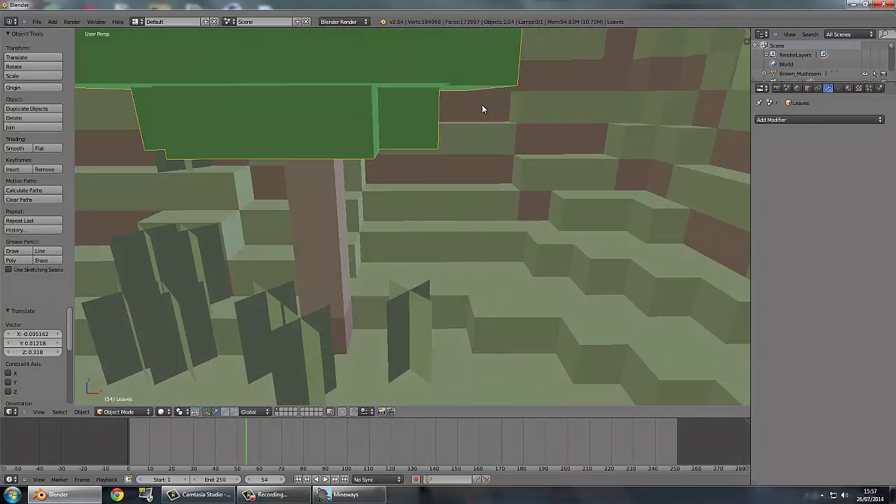
pyautogui.scroll(-4, 481, 109)
pyautogui.moveTo(478, 106); pyautogui.dragTo(490, 177, button='middle')
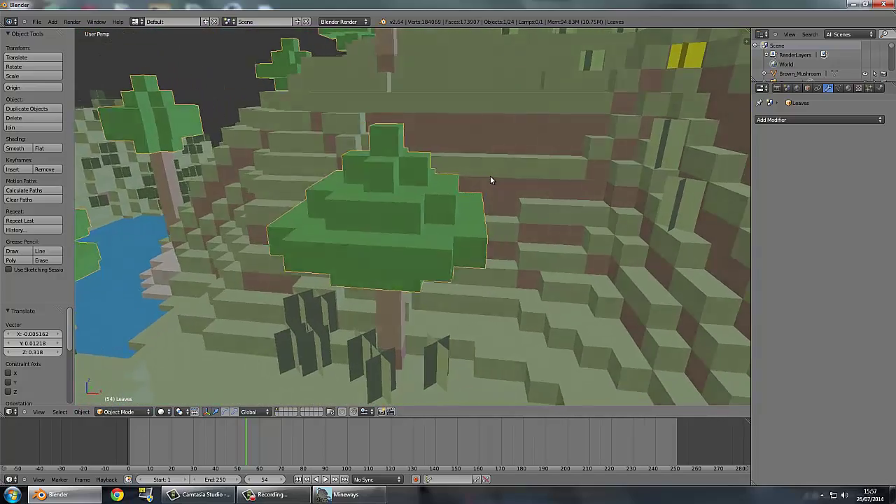
pyautogui.scroll(2, 492, 177)
pyautogui.scroll(2, 492, 178)
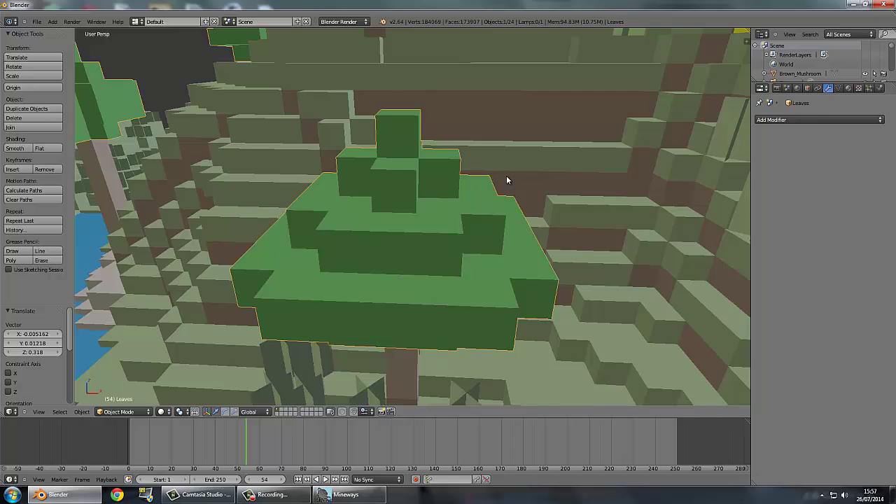
pyautogui.scroll(2, 509, 179)
pyautogui.scroll(-2, 508, 180)
pyautogui.moveTo(508, 179); pyautogui.dragTo(513, 180, button='middle')
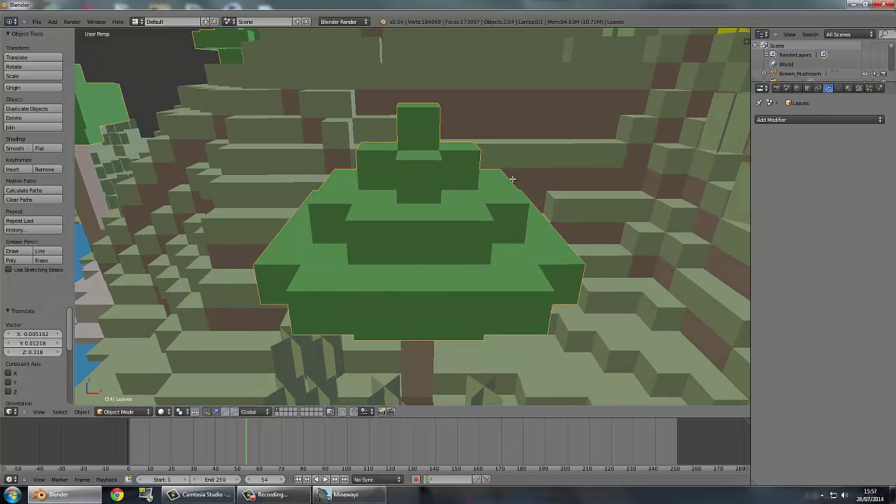
# Open the Leaves mesh in edit mode and deselect all of its geometry
pyautogui.press('Tab')
pyautogui.scroll(-10, 494, 230)
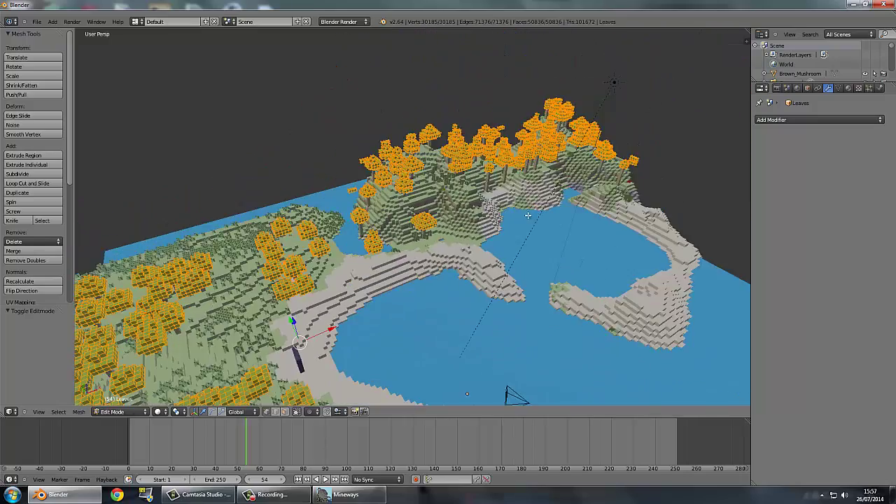
pyautogui.moveTo(528, 215); pyautogui.dragTo(488, 234, button='middle')
pyautogui.press('a')
pyautogui.scroll(8, 518, 280)
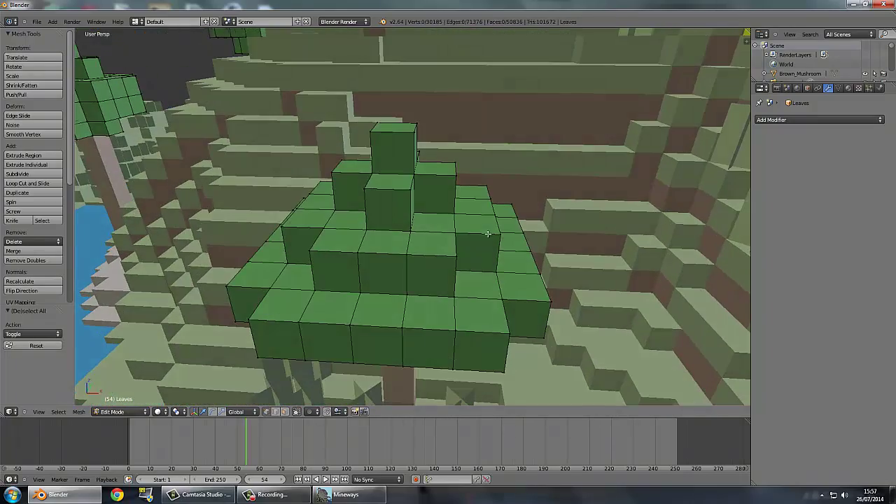
# Start the Screencast Keys display in the 3D view
pyautogui.press('n')
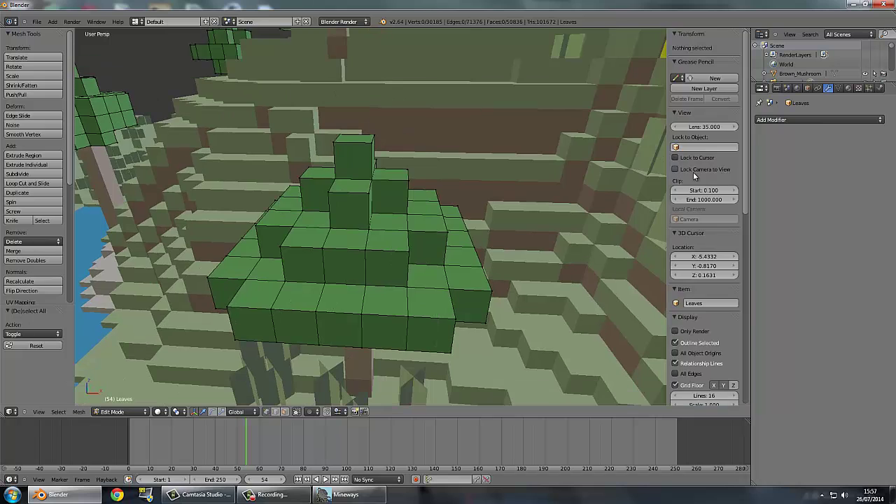
pyautogui.scroll(-12, 697, 210)
pyautogui.scroll(-5, 705, 365)
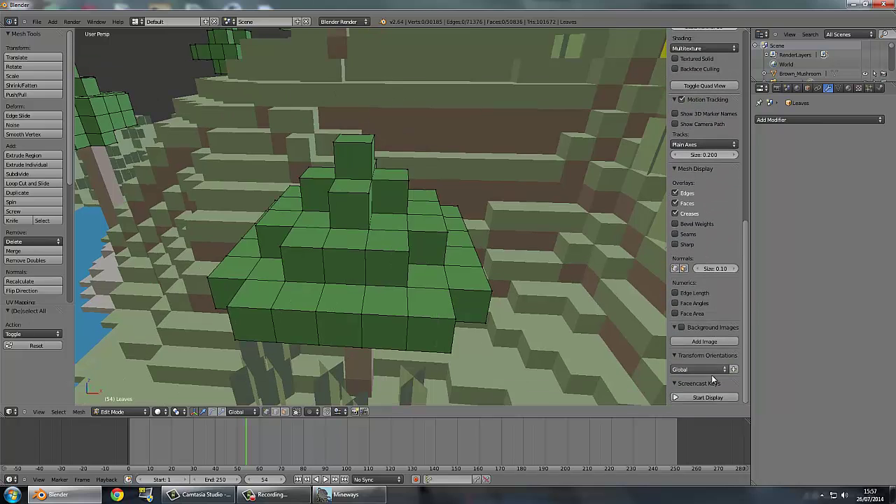
pyautogui.click(707, 397)
pyautogui.press('n')
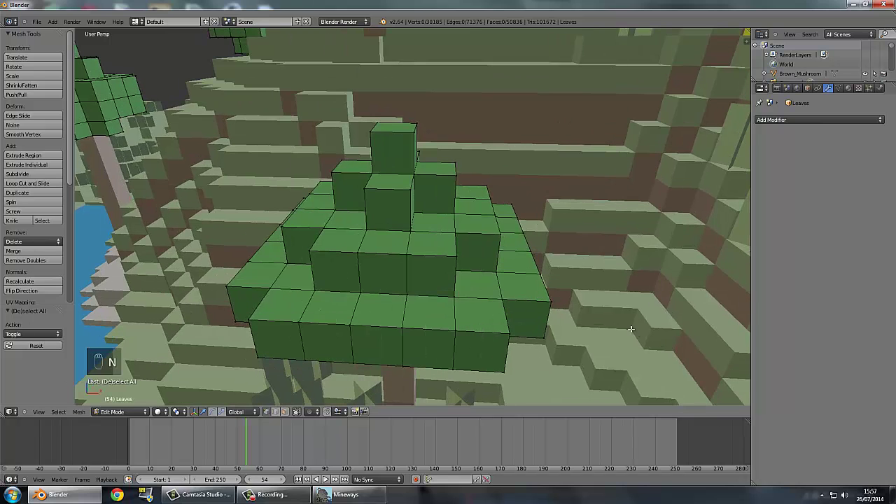
# Circle-select the front vertices of the small hillside tree's leaf canopy in edit mode
pyautogui.scroll(-5, 424, 217)
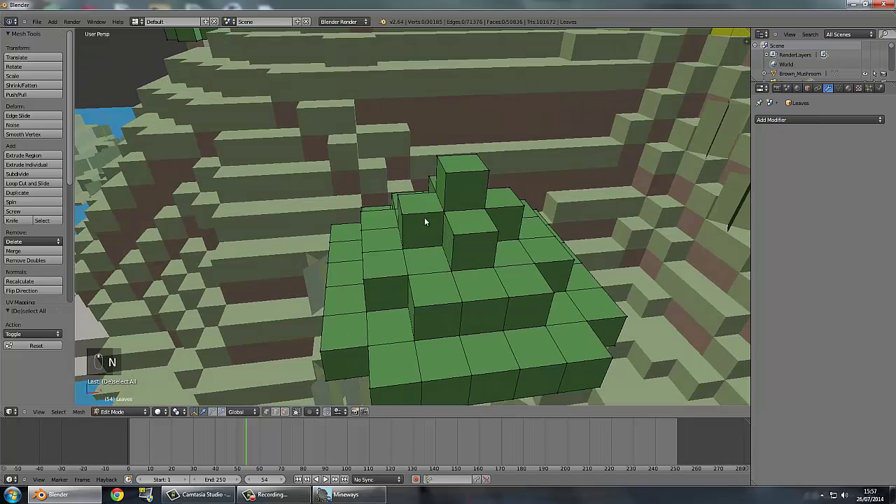
pyautogui.press('Tab')
pyautogui.press('Tab')
pyautogui.scroll(8, 482, 279)
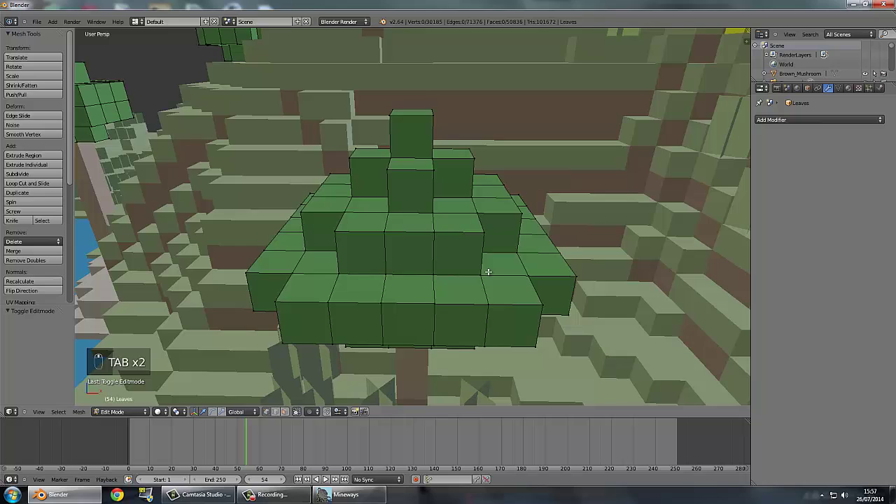
pyautogui.moveTo(488, 271); pyautogui.dragTo(490, 266, button='middle')
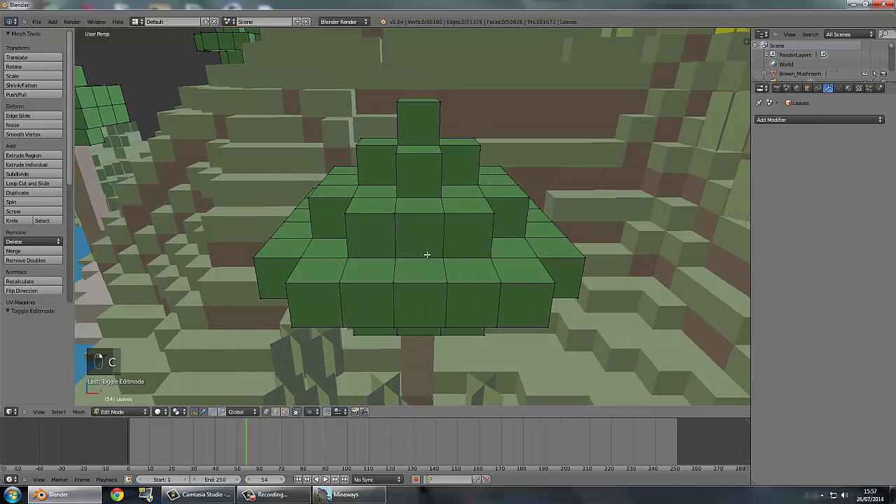
pyautogui.scroll(-4, 427, 254)
pyautogui.press('c')
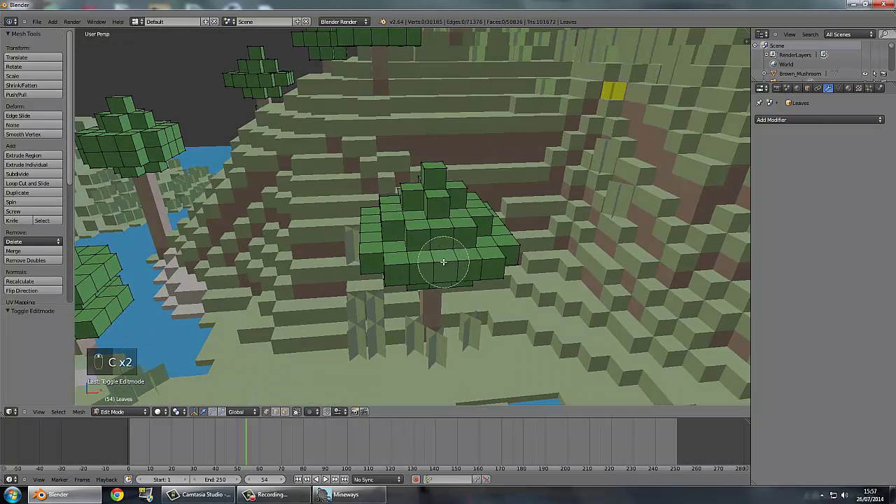
pyautogui.moveTo(443, 261)
pyautogui.mouseDown()
pyautogui.moveTo(421, 206)
pyautogui.moveTo(441, 180)
pyautogui.moveTo(431, 252)
pyautogui.moveTo(474, 224)
pyautogui.moveTo(450, 190)
pyautogui.moveTo(460, 180)
pyautogui.mouseUp()
pyautogui.rightClick(460, 180)
pyautogui.moveTo(460, 180); pyautogui.dragTo(307, 440, button='middle')
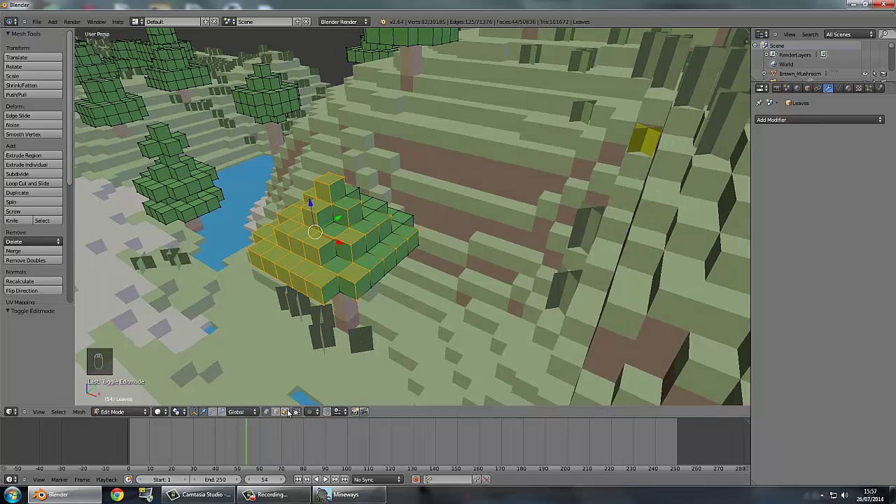
# Switch to face selection and add the canopy's remaining visible faces from several sides with circle select
pyautogui.click(286, 412)
pyautogui.press('c')
pyautogui.moveTo(342, 240)
pyautogui.mouseDown()
pyautogui.moveTo(329, 266)
pyautogui.moveTo(392, 217)
pyautogui.mouseUp()
pyautogui.moveTo(392, 217)
pyautogui.mouseDown(button='middle')
pyautogui.moveTo(448, 294)
pyautogui.moveTo(505, 317)
pyautogui.mouseUp(button='middle')
pyautogui.press('c')
pyautogui.moveTo(504, 316)
pyautogui.mouseDown()
pyautogui.moveTo(493, 240)
pyautogui.moveTo(516, 226)
pyautogui.mouseUp()
pyautogui.moveTo(515, 226)
pyautogui.mouseDown(button='middle')
pyautogui.moveTo(451, 256)
pyautogui.moveTo(469, 198)
pyautogui.moveTo(472, 238)
pyautogui.moveTo(450, 276)
pyautogui.mouseUp(button='middle')
pyautogui.scroll(3, 450, 257)
pyautogui.press('c')
pyautogui.moveTo(450, 275)
pyautogui.mouseDown()
pyautogui.moveTo(424, 242)
pyautogui.moveTo(471, 238)
pyautogui.mouseUp()
# Add the canopy's hidden faces to the selection in wireframe display, and restore solid shading
pyautogui.press('z')
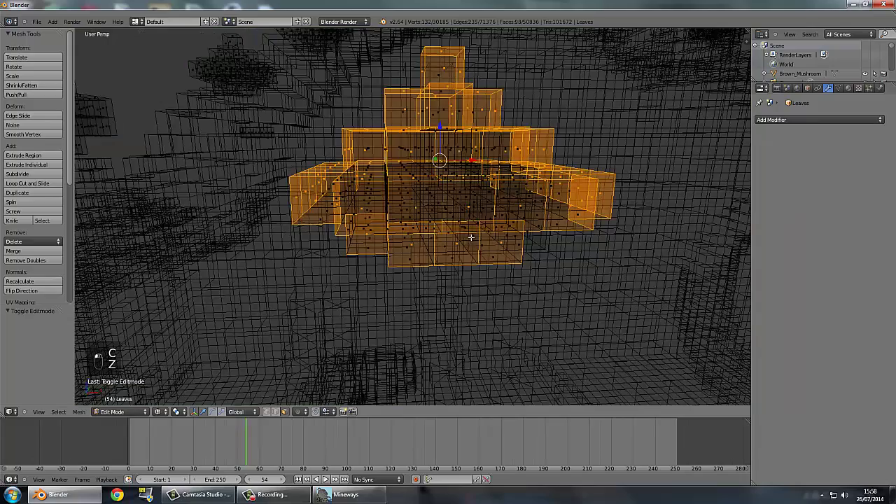
pyautogui.moveTo(471, 238); pyautogui.dragTo(514, 297, button='middle')
pyautogui.press('c')
pyautogui.moveTo(514, 297)
pyautogui.mouseDown()
pyautogui.moveTo(560, 231)
pyautogui.moveTo(455, 280)
pyautogui.moveTo(600, 280)
pyautogui.moveTo(478, 297)
pyautogui.mouseUp()
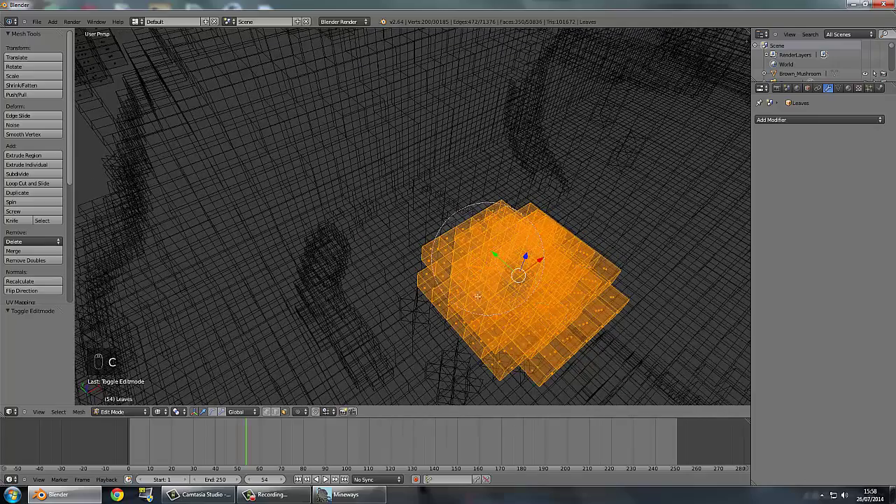
pyautogui.moveTo(477, 297)
pyautogui.mouseDown(button='middle')
pyautogui.moveTo(517, 266)
pyautogui.moveTo(509, 245)
pyautogui.mouseUp(button='middle')
pyautogui.press('z')
pyautogui.scroll(3, 517, 252)
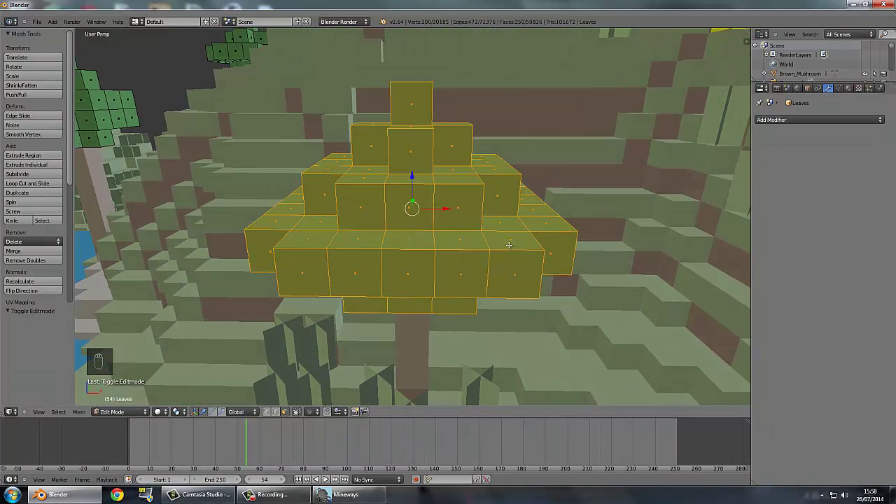
# Separate the selected canopy faces into their own object and return to object mode
pyautogui.press('p')
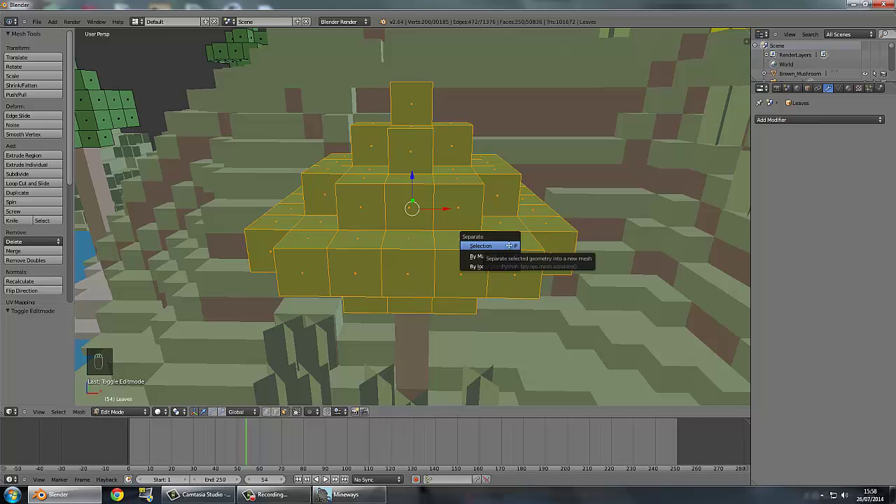
pyautogui.click(509, 245)
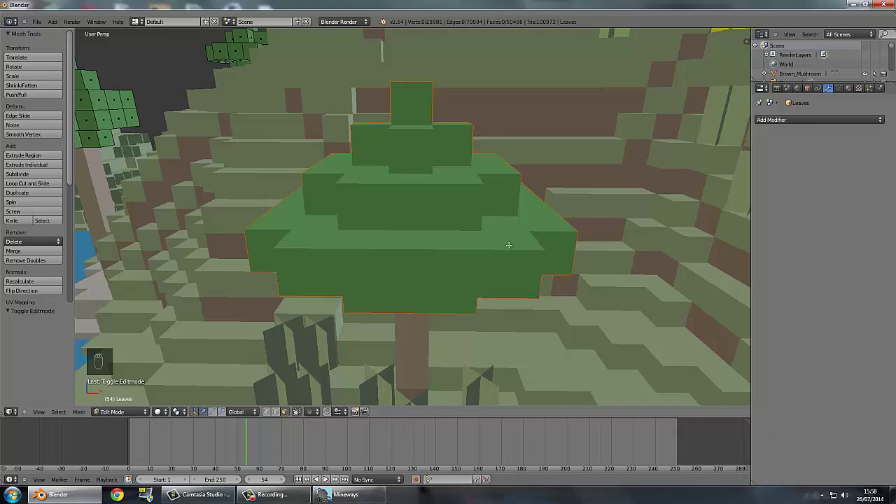
pyautogui.scroll(-8, 490, 252)
pyautogui.scroll(2, 487, 255)
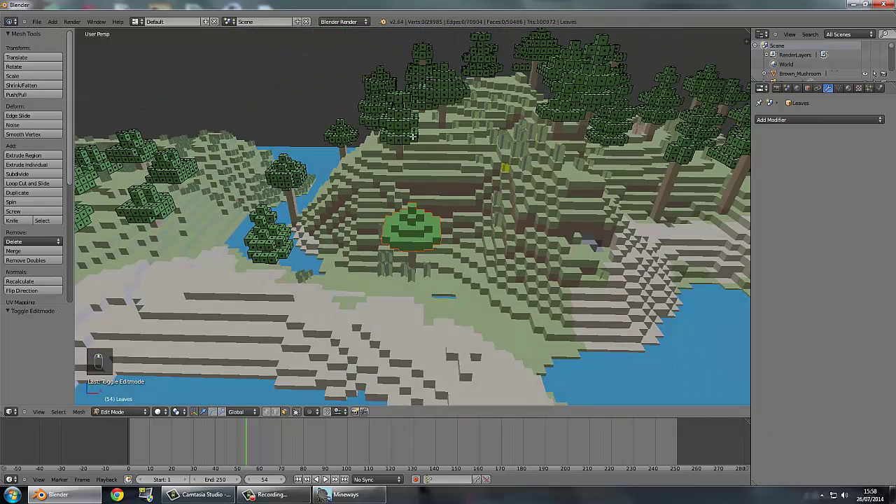
pyautogui.press('Tab')
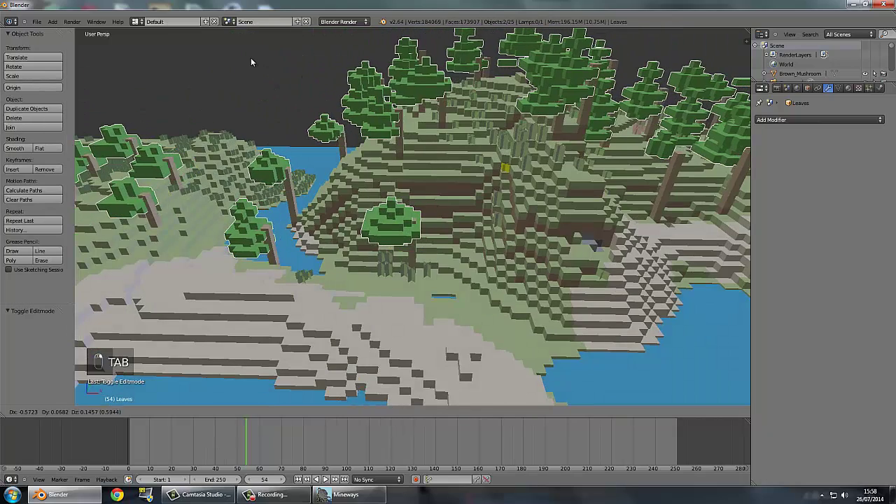
# Undo the move of the leaf objects and select only the separated canopy in object mode
pyautogui.hotkey('ctrl', 'z')
pyautogui.press('Tab')
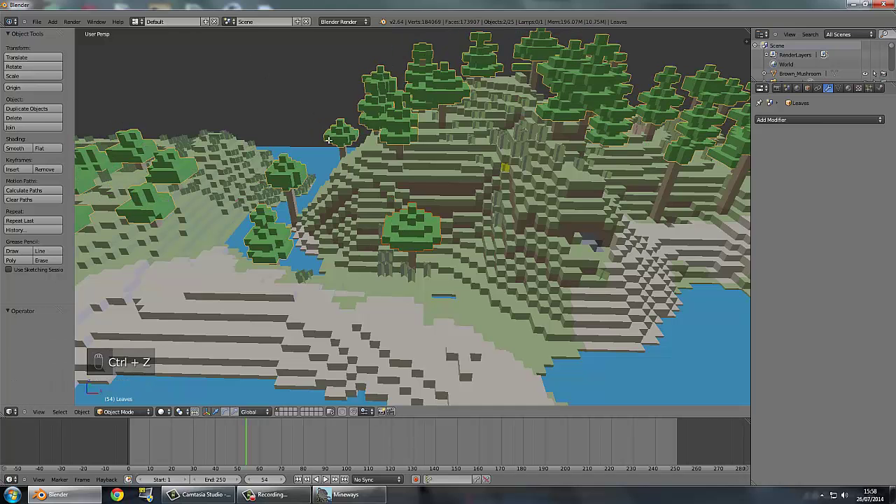
pyautogui.scroll(4, 411, 213)
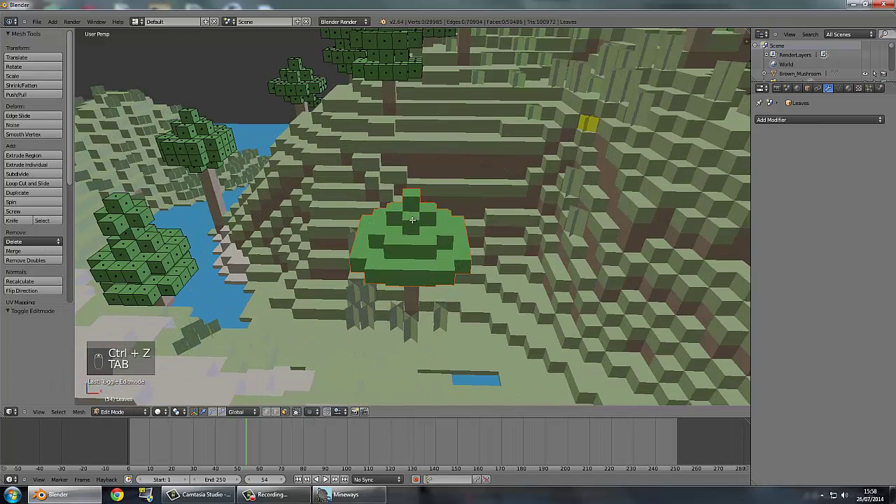
pyautogui.press('Tab')
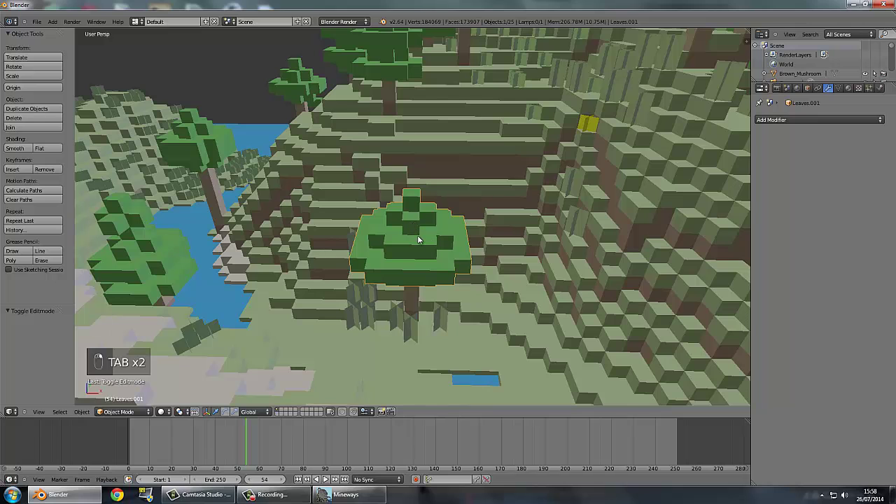
# Try moving the separated canopy off its trunk twice, and undo both moves
pyautogui.press('g')
pyautogui.click(75, 65)
pyautogui.scroll(-3, 327, 134)
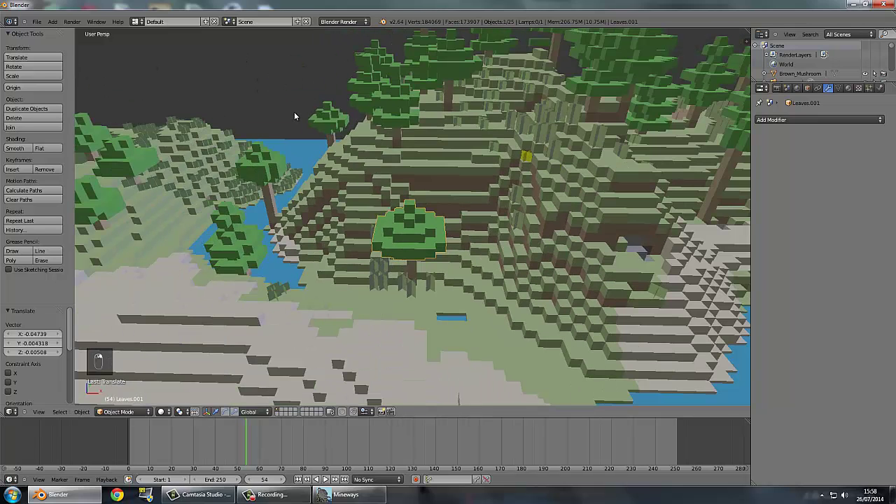
pyautogui.press('g')
pyautogui.click(123, 85)
pyautogui.hotkey('ctrl', 'z')
pyautogui.hotkey('ctrl', 'z')
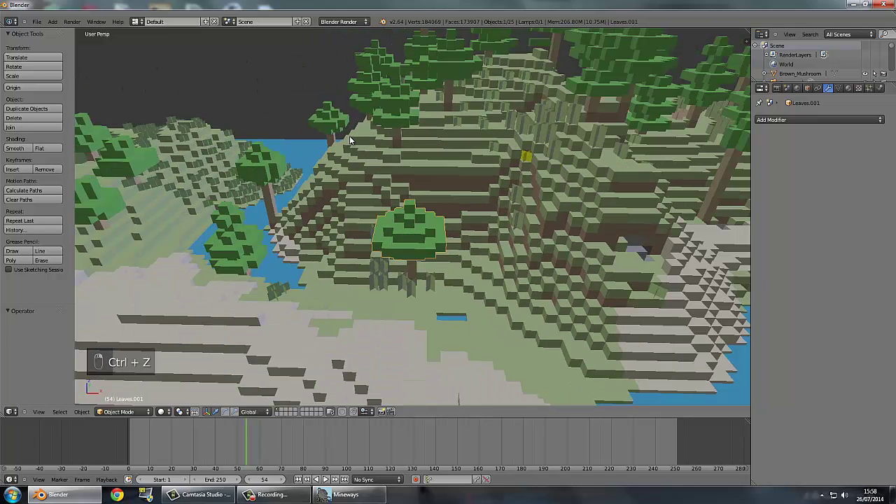
# Add a Basis shape key to the separated canopy's mesh
pyautogui.scroll(6, 425, 211)
pyautogui.scroll(3, 486, 210)
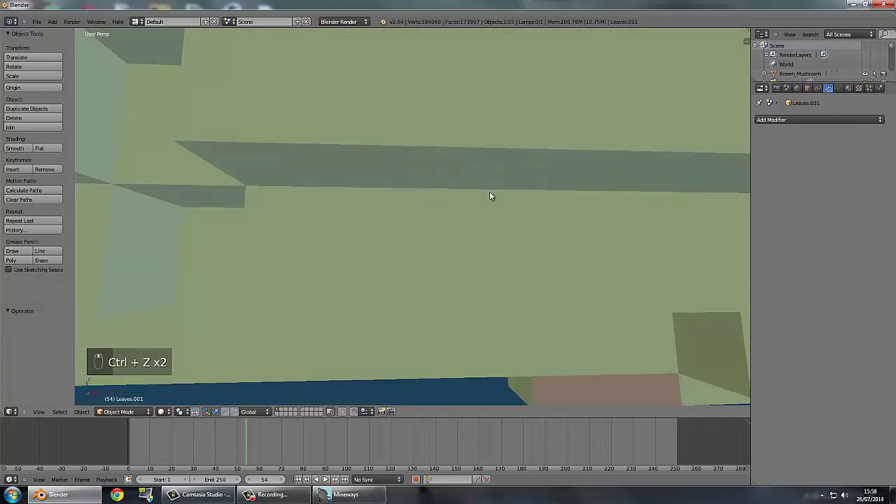
pyautogui.scroll(-3, 490, 220)
pyautogui.moveTo(490, 224); pyautogui.dragTo(486, 220, button='middle')
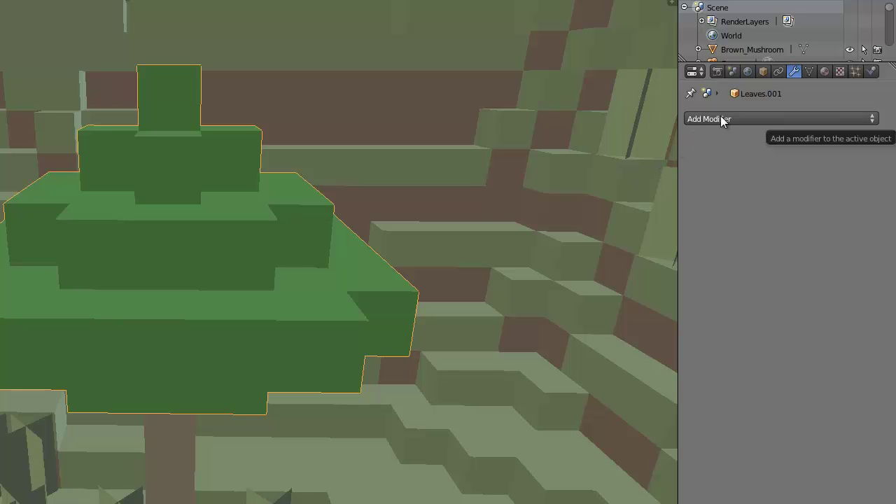
pyautogui.click(810, 72)
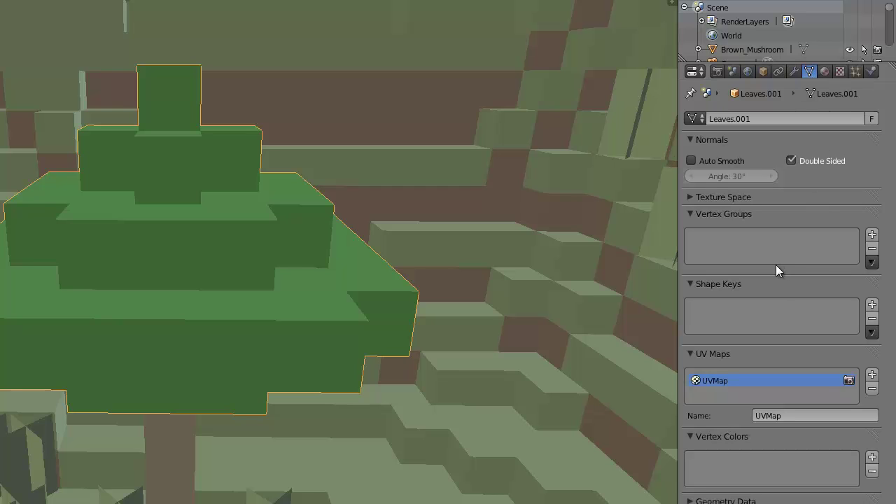
pyautogui.click(870, 306)
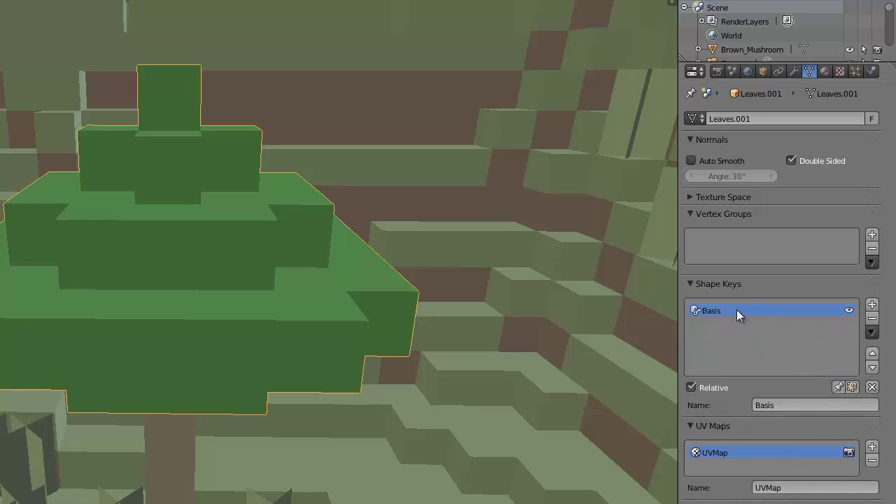
# Add a second shape key to the canopy and name it Left
pyautogui.click(871, 305)
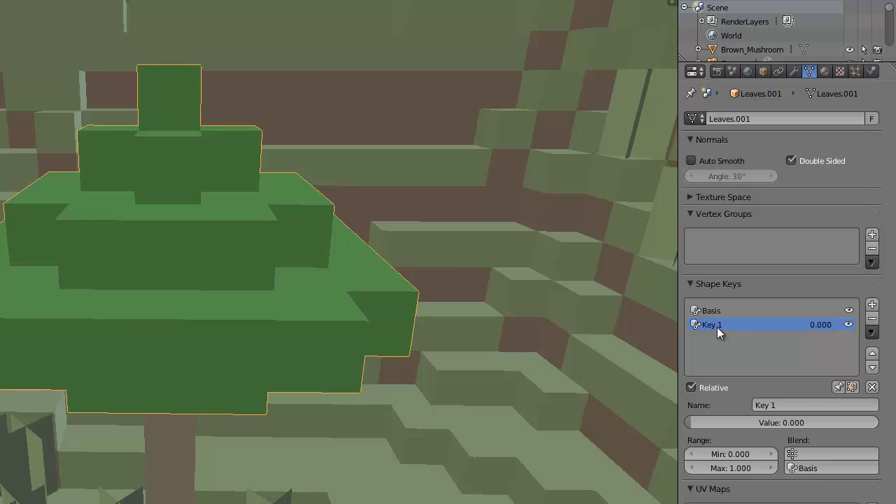
pyautogui.click(775, 405)
pyautogui.write('Left')
pyautogui.press('Return')
# Add a third shape key named Right and set the current animation frame to 0
pyautogui.click(871, 305)
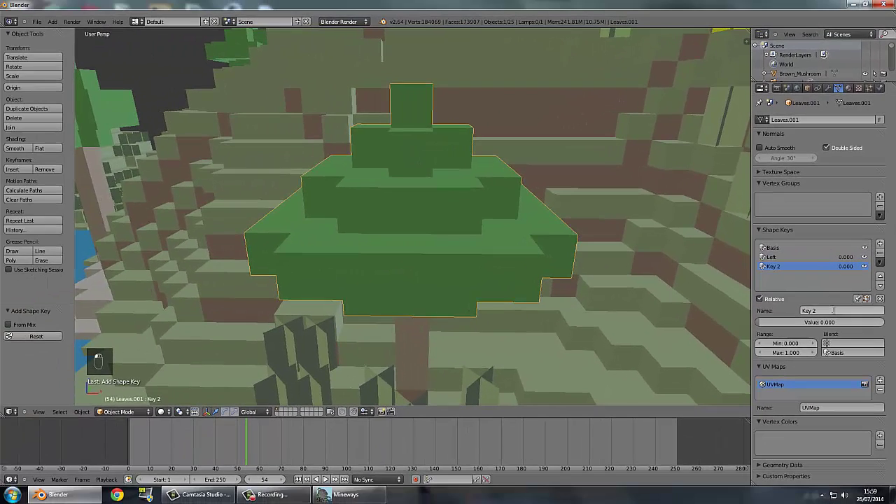
pyautogui.click(833, 310)
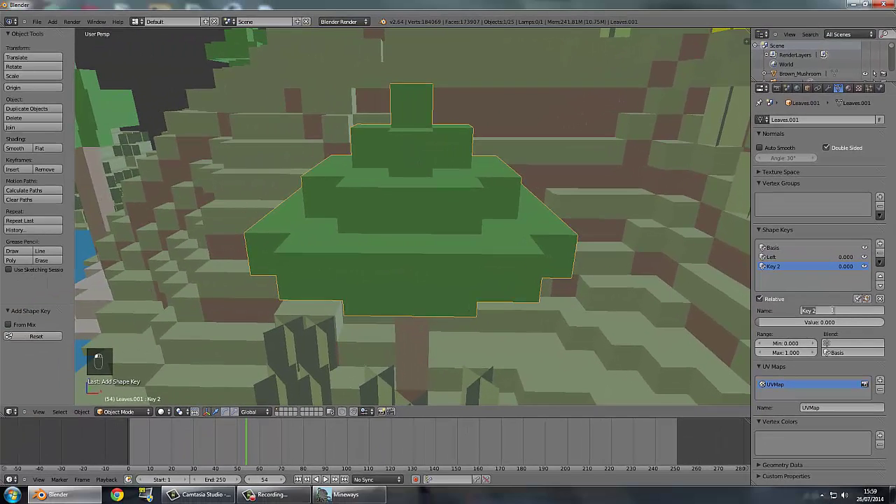
pyautogui.write('Right')
pyautogui.press('Return')
pyautogui.moveTo(191, 445); pyautogui.dragTo(128, 449)
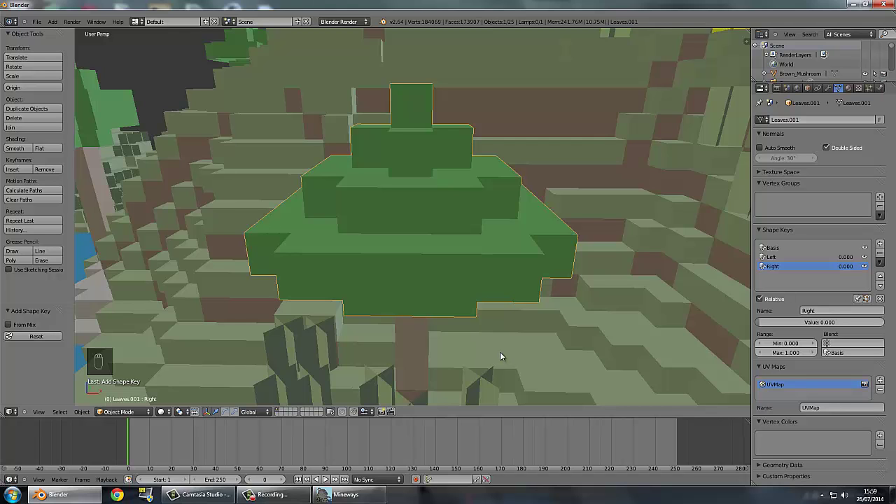
# Make the Left shape key active, open the canopy mesh for editing and select a top face on its left-hand ledge
pyautogui.moveTo(496, 276); pyautogui.dragTo(516, 263, button='middle')
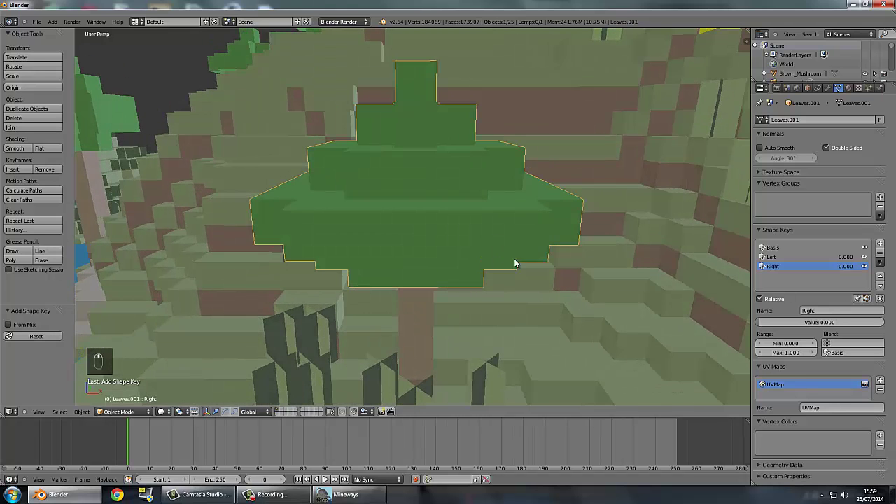
pyautogui.click(771, 257)
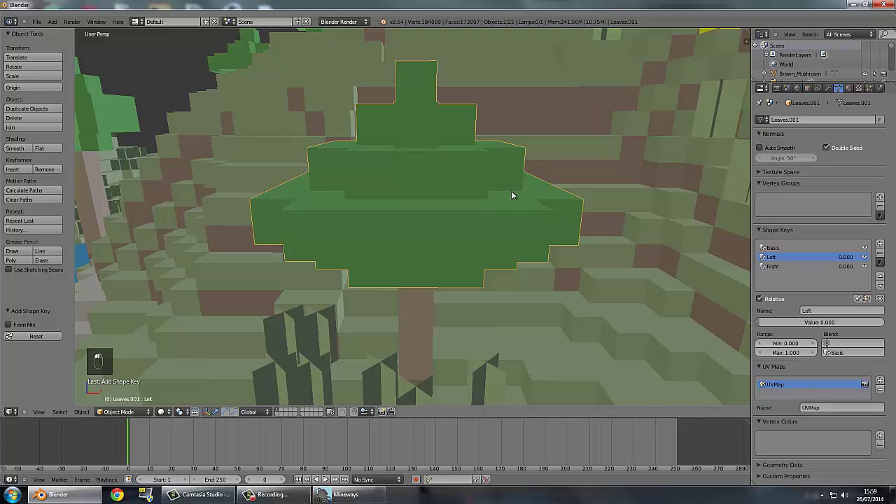
pyautogui.press('Tab')
pyautogui.moveTo(486, 177); pyautogui.dragTo(428, 175, button='middle')
pyautogui.rightClick(344, 169)
# Try moving the selected ledge face on its own, and undo the move
pyautogui.press('g')
pyautogui.click(350, 174)
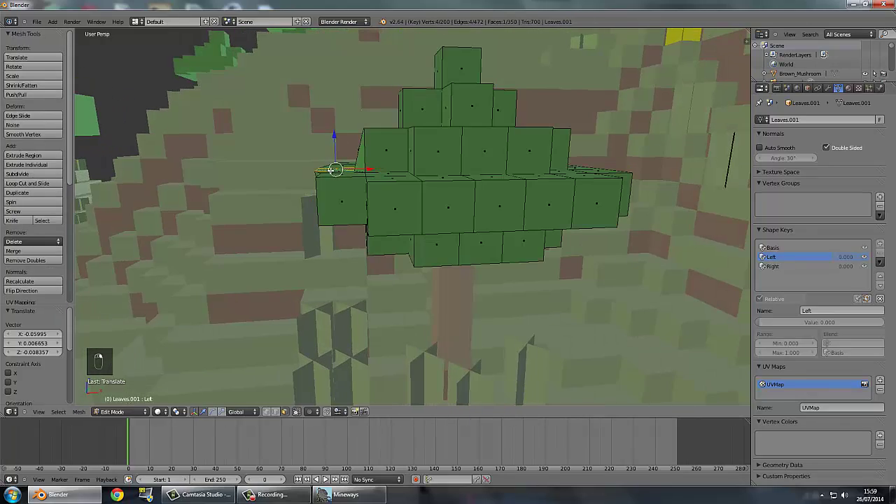
pyautogui.press('z')
pyautogui.hotkey('ctrl', 'z')
pyautogui.press('z')
# Enable proportional editing for the canopy mesh
pyautogui.scroll(5, 417, 162)
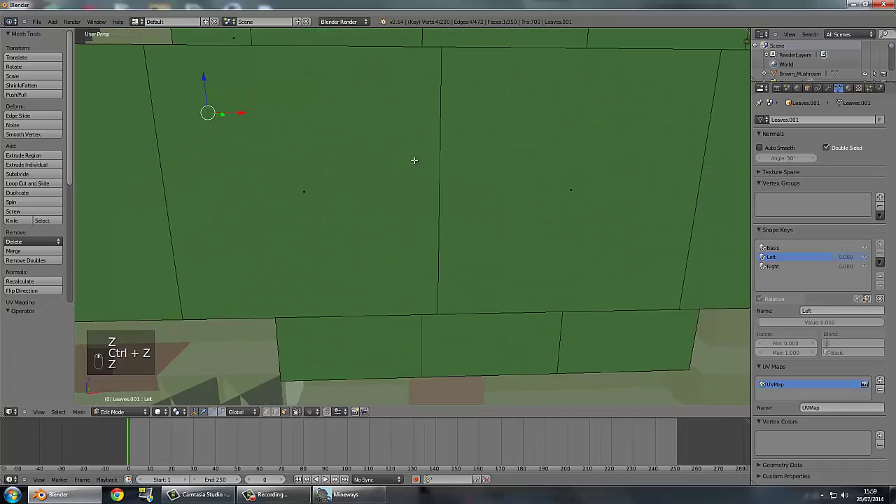
pyautogui.scroll(-7, 399, 146)
pyautogui.moveTo(411, 146); pyautogui.dragTo(419, 170, button='middle')
pyautogui.scroll(2, 417, 149)
pyautogui.scroll(2, 419, 173)
pyautogui.scroll(-2, 419, 173)
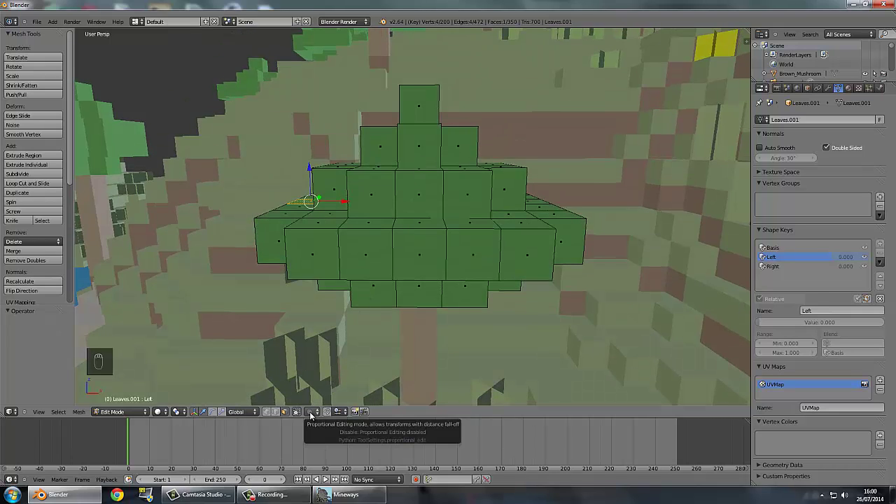
pyautogui.click(310, 411)
pyautogui.click(322, 393)
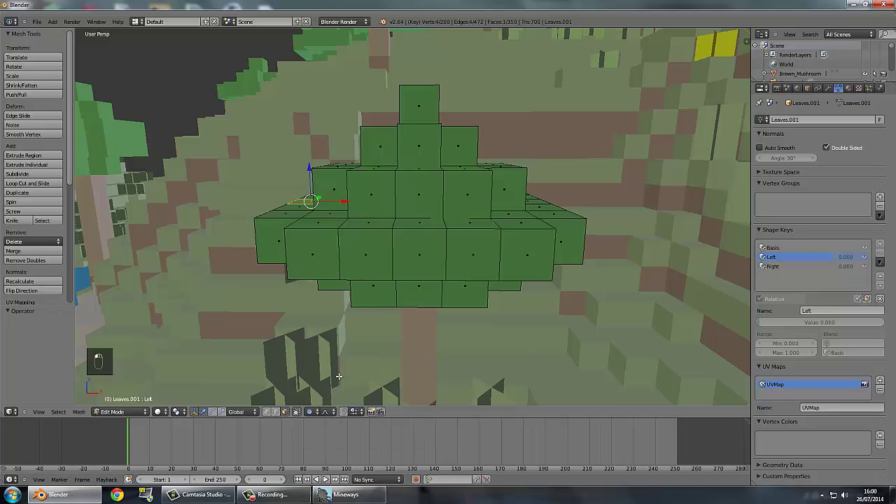
pyautogui.press('o')
pyautogui.press('o')
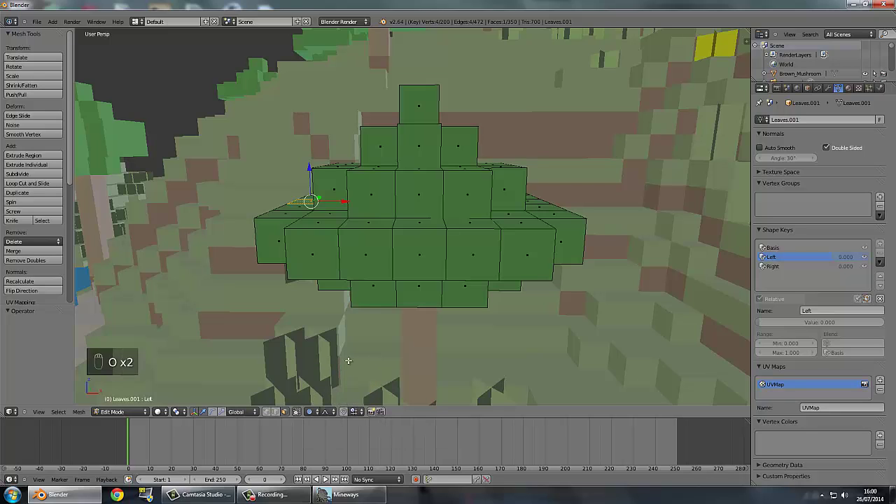
# Try shifting the canopy's left side outward about 0.12 with proportional falloff, and undo the move
pyautogui.press('g')
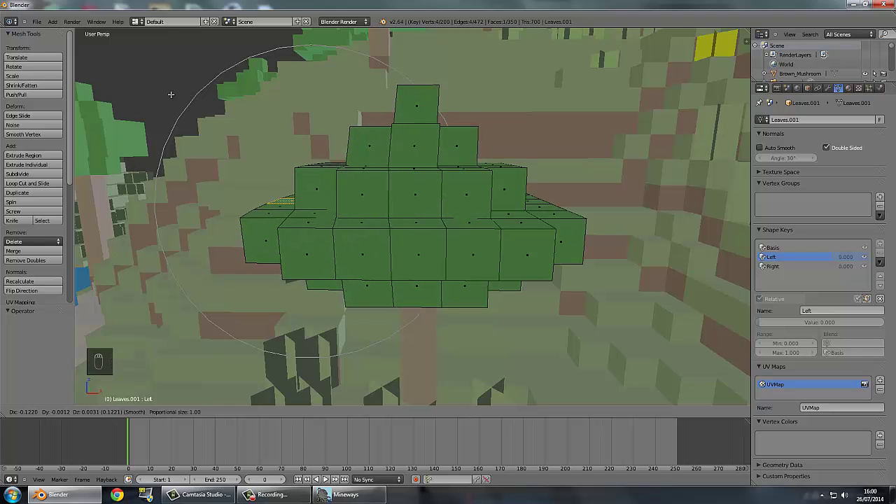
pyautogui.click(171, 94)
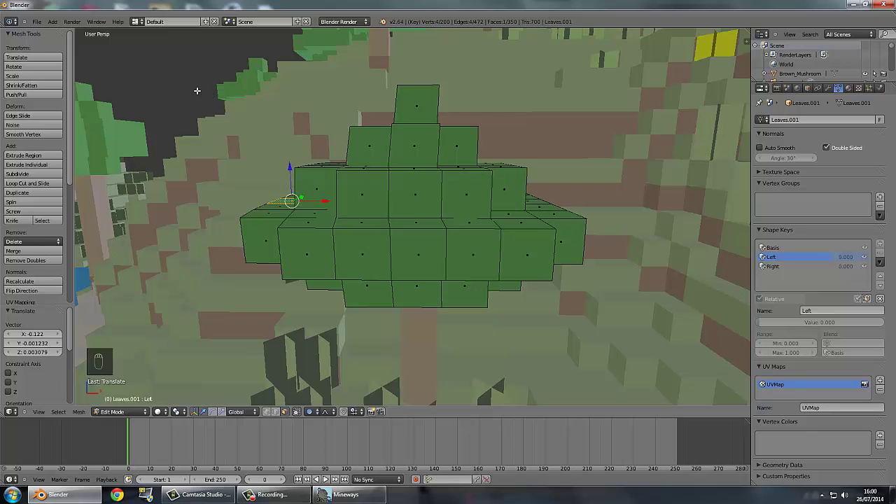
pyautogui.hotkey('ctrl', 'z')
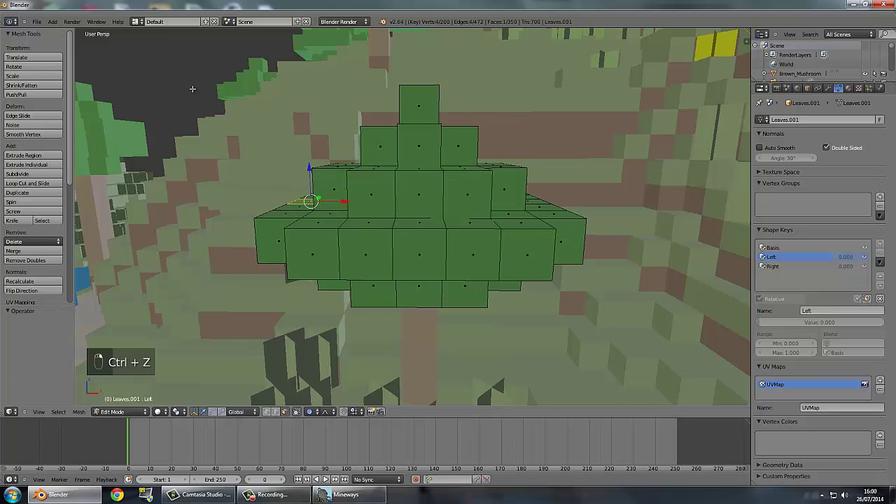
# Shape the Left key by shifting the canopy's left side outward about 0.1 and its right side inward, and leave mesh editing
pyautogui.press('g')
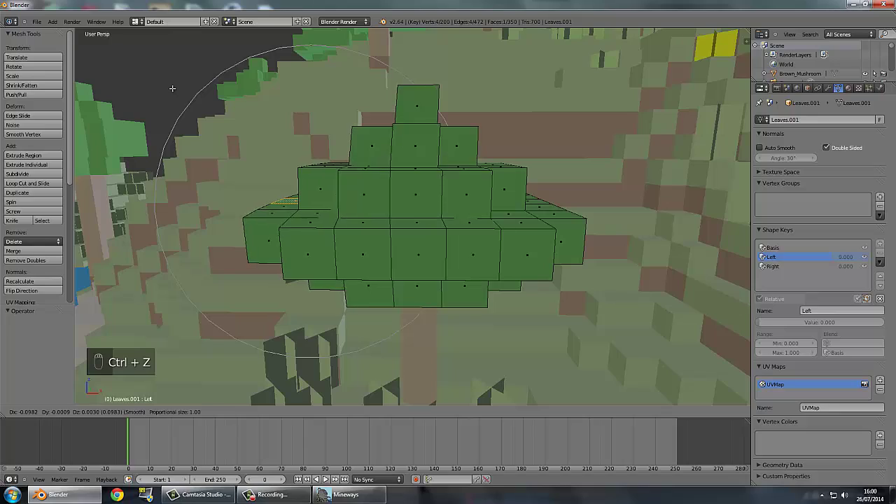
pyautogui.click(172, 88)
pyautogui.moveTo(173, 89); pyautogui.dragTo(453, 200, button='middle')
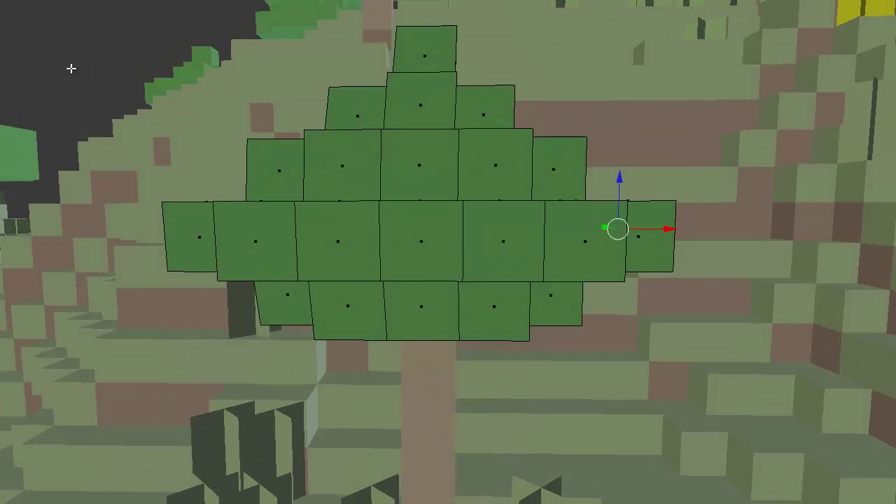
pyautogui.press('g')
pyautogui.click(54, 68)
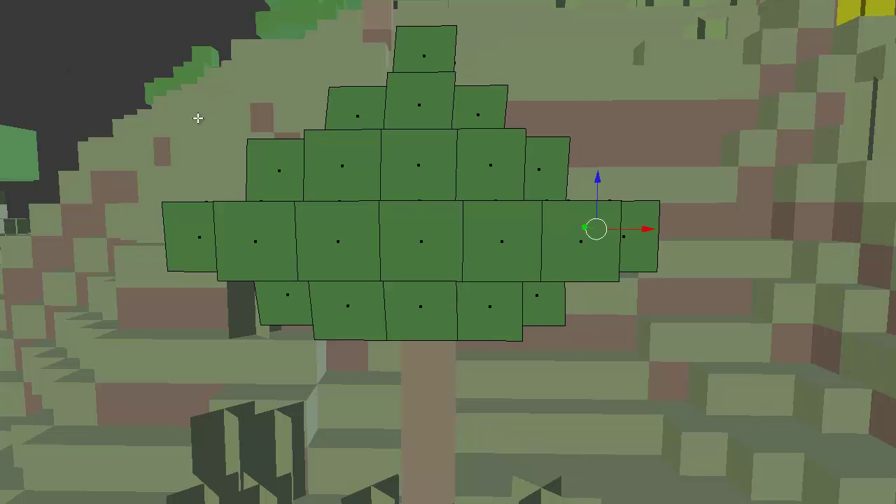
pyautogui.press('Tab')
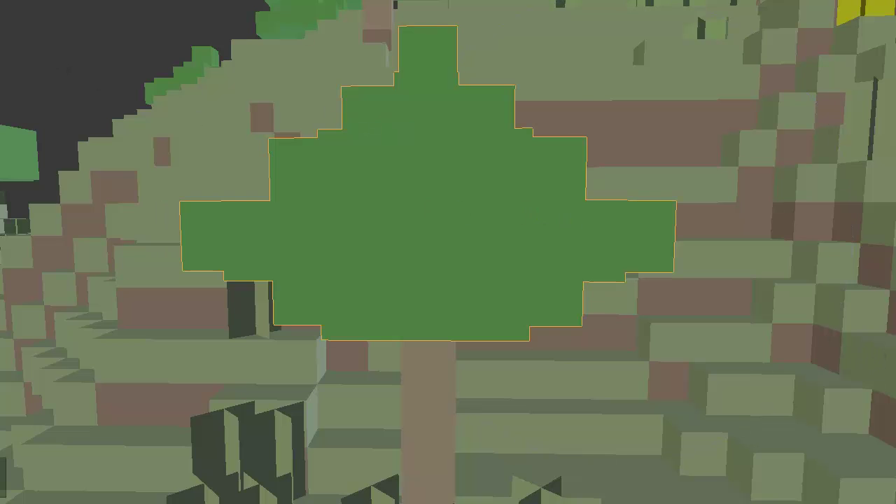
# For the Right shape key, shift the canopy's right side outward with proportional falloff and select the face at its left end
pyautogui.press('Tab')
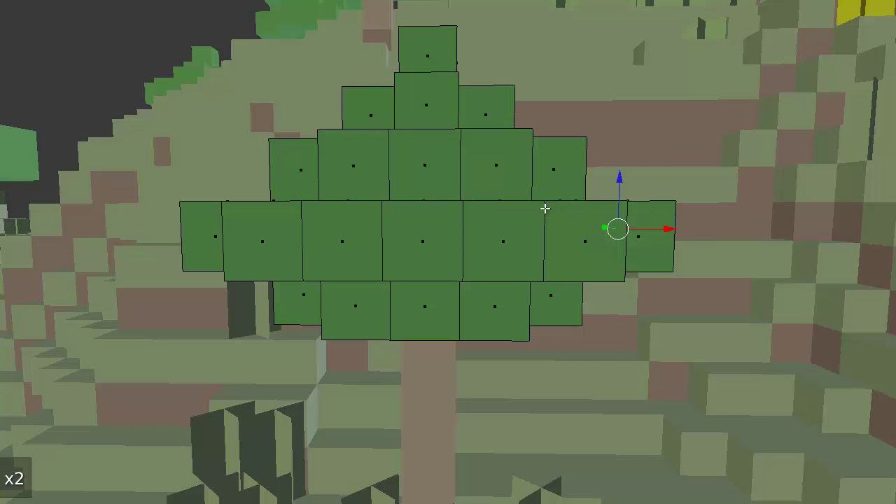
pyautogui.moveTo(544, 206); pyautogui.dragTo(566, 206, button='middle')
pyautogui.moveTo(227, 119); pyautogui.dragTo(238, 124, button='middle')
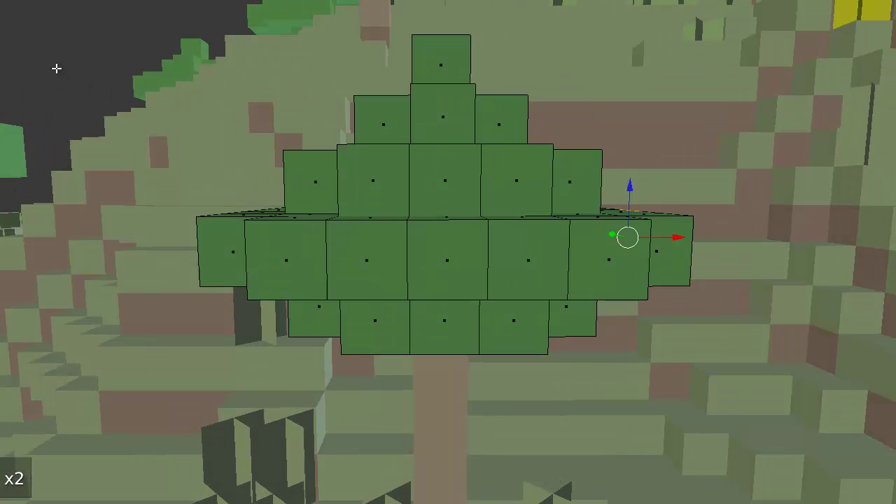
pyautogui.press('g')
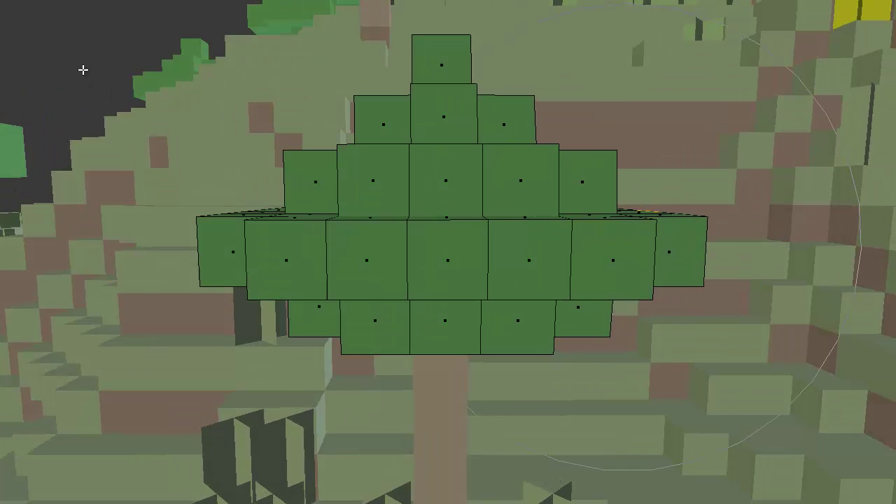
pyautogui.click(83, 70)
pyautogui.moveTo(169, 132); pyautogui.dragTo(286, 232, button='middle')
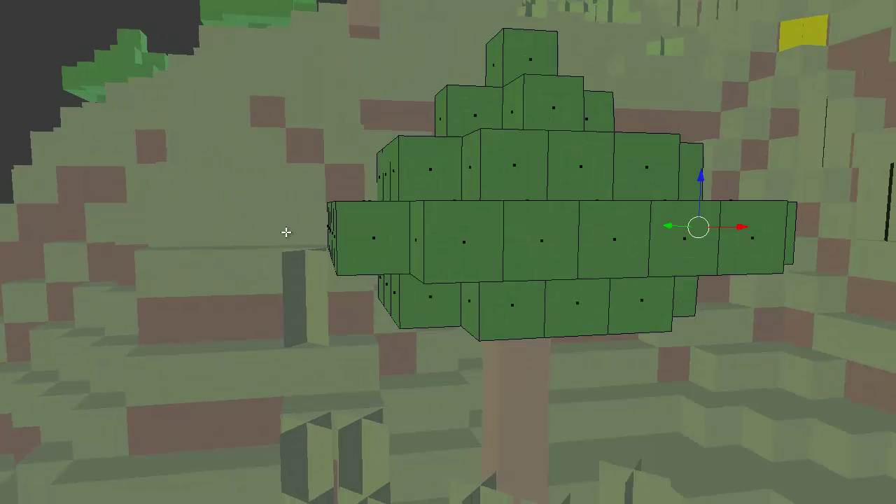
pyautogui.rightClick(328, 231)
# Try moving the canopy's left-end face inward in the Right shape key, and undo the move
pyautogui.press('g')
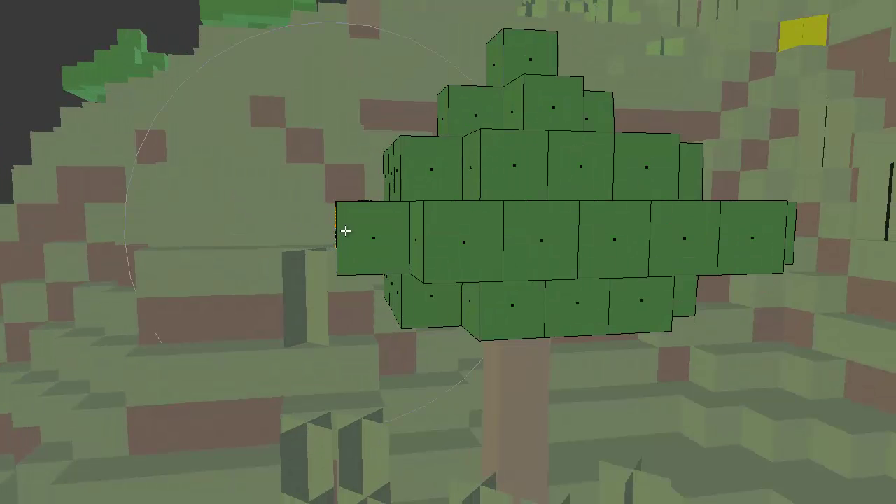
pyautogui.click(350, 231)
pyautogui.moveTo(350, 231); pyautogui.dragTo(388, 240, button='middle')
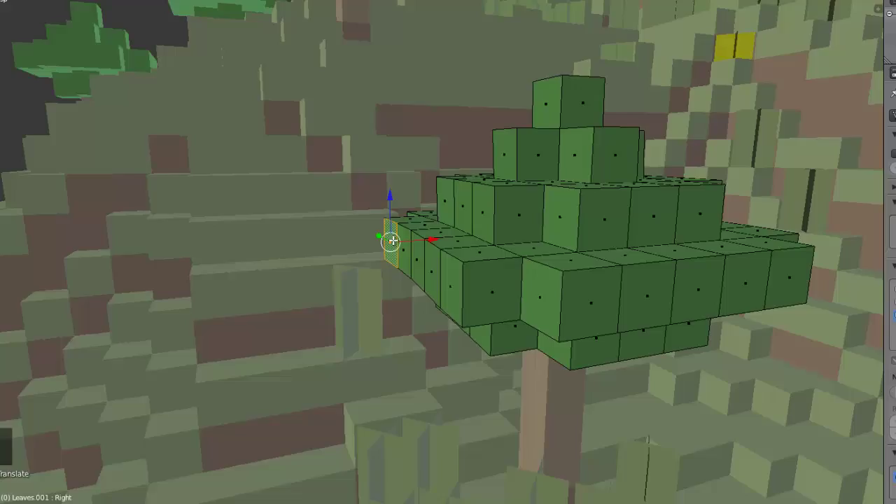
pyautogui.hotkey('ctrl', 'z')
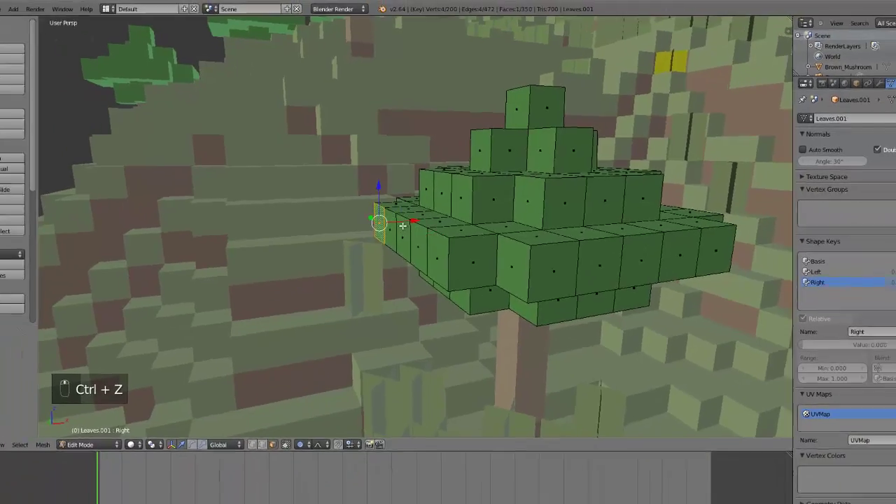
# Shift the canopy's left side inward about 0.08 in the Right shape key and leave mesh editing
pyautogui.moveTo(350, 218); pyautogui.dragTo(373, 210, button='middle')
pyautogui.press('g')
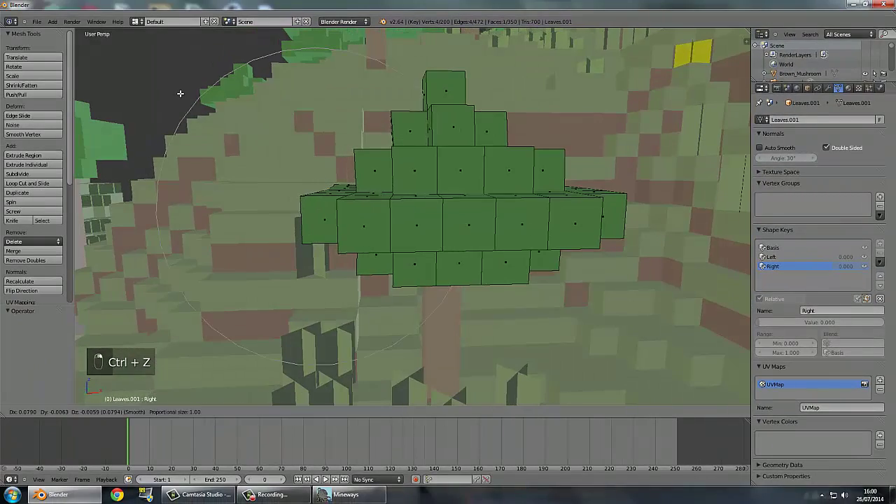
pyautogui.click(182, 94)
pyautogui.press('Tab')
# Set the Right shape key's value to 1.000 and keyframe it at frame 0
pyautogui.scroll(-4, 427, 121)
pyautogui.moveTo(428, 122); pyautogui.dragTo(430, 124, button='middle')
pyautogui.scroll(2, 431, 124)
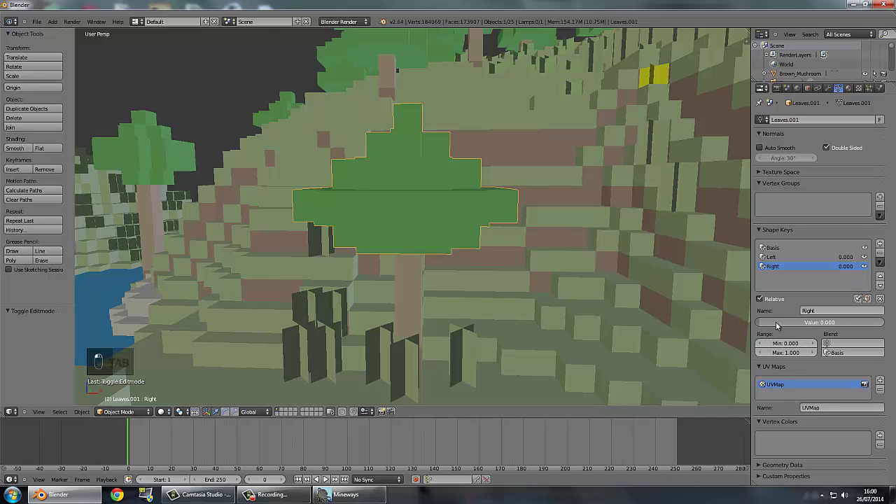
pyautogui.moveTo(775, 321); pyautogui.dragTo(895, 321)
pyautogui.moveTo(483, 260); pyautogui.dragTo(488, 260, button='middle')
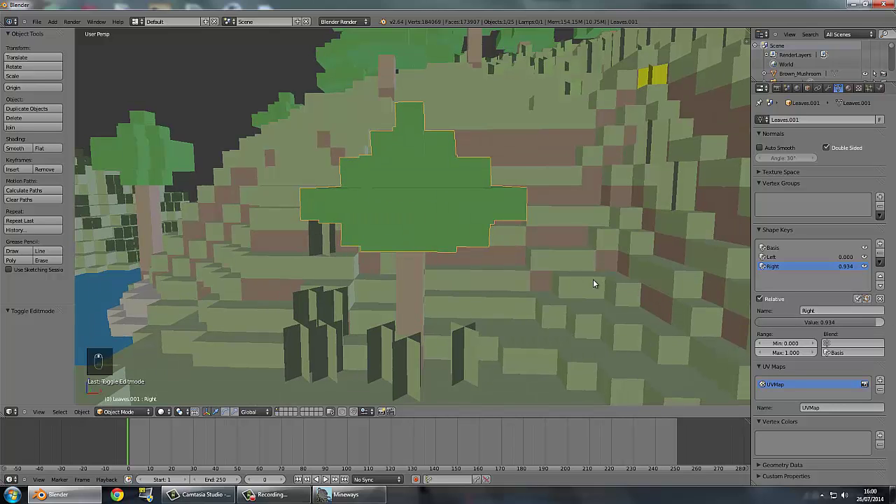
pyautogui.moveTo(828, 322); pyautogui.dragTo(889, 323)
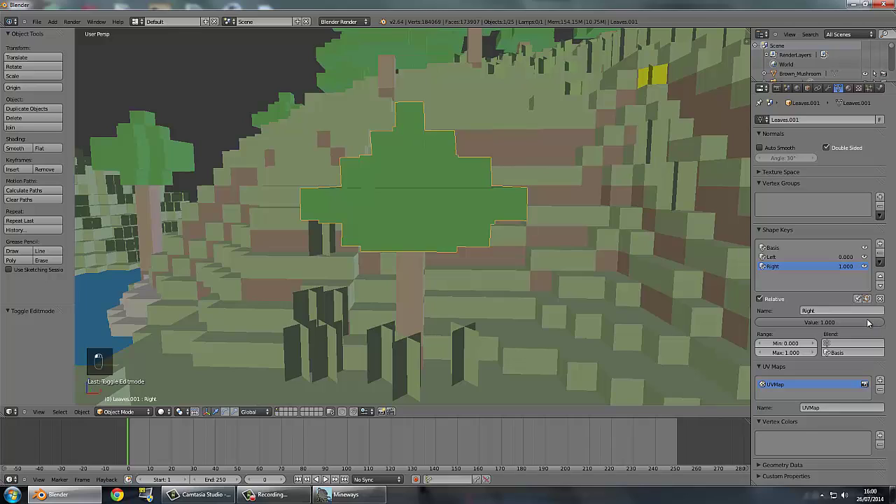
pyautogui.press('i')
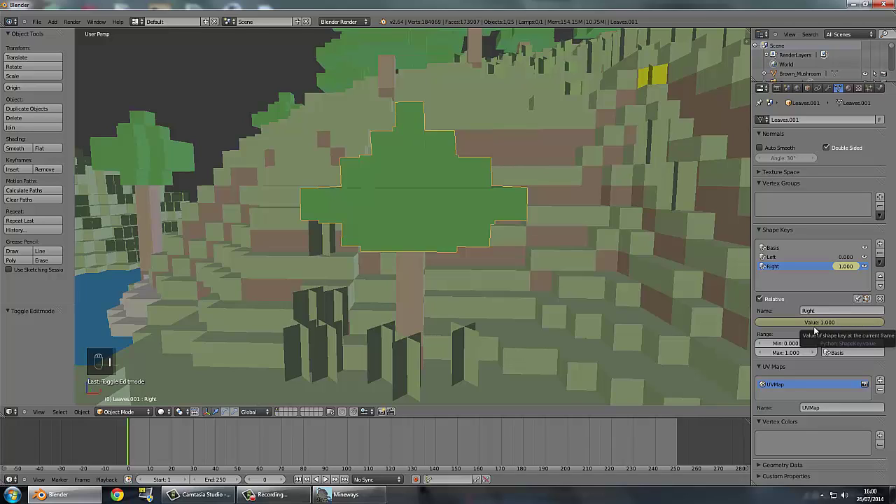
pyautogui.press('i')
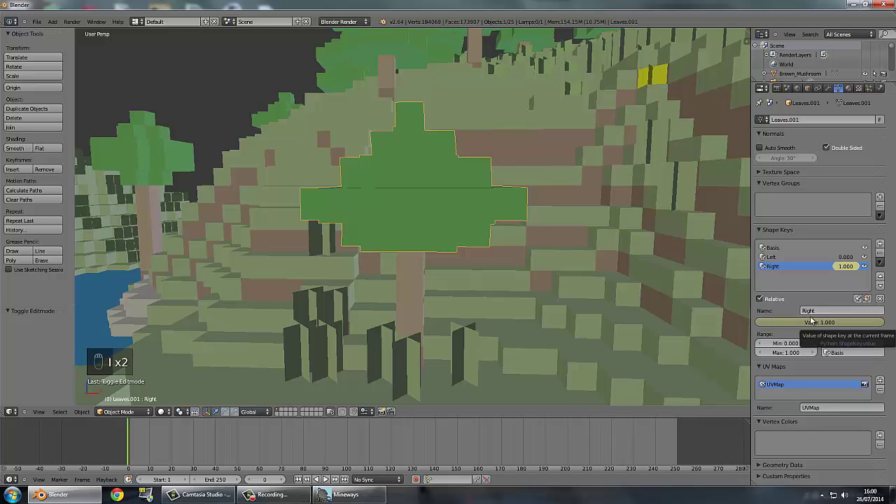
# Go to frame 40, set the Right shape key's value to 0.000 and keyframe it
pyautogui.click(170, 441)
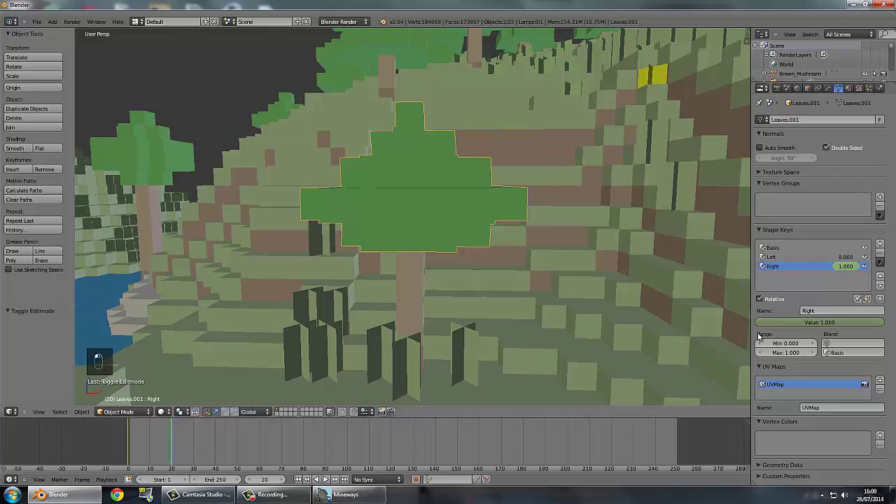
pyautogui.moveTo(200, 441); pyautogui.dragTo(215, 445)
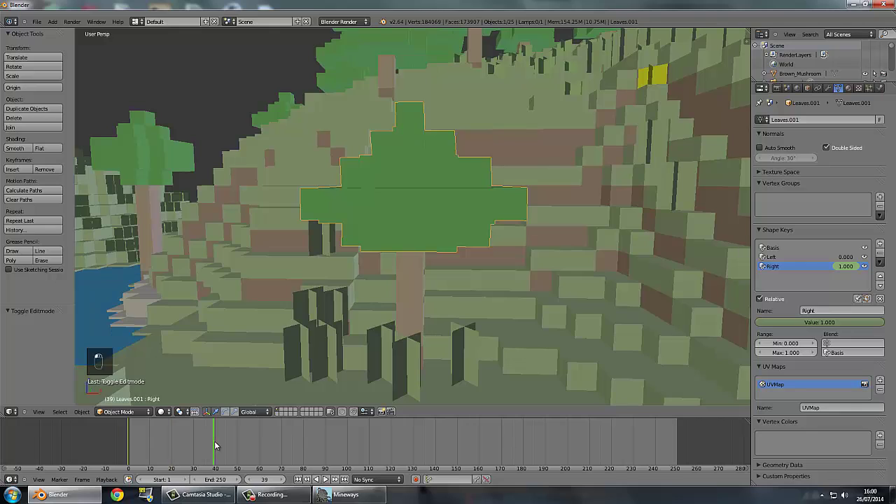
pyautogui.moveTo(782, 322); pyautogui.dragTo(615, 316)
pyautogui.press('i')
pyautogui.press('i')
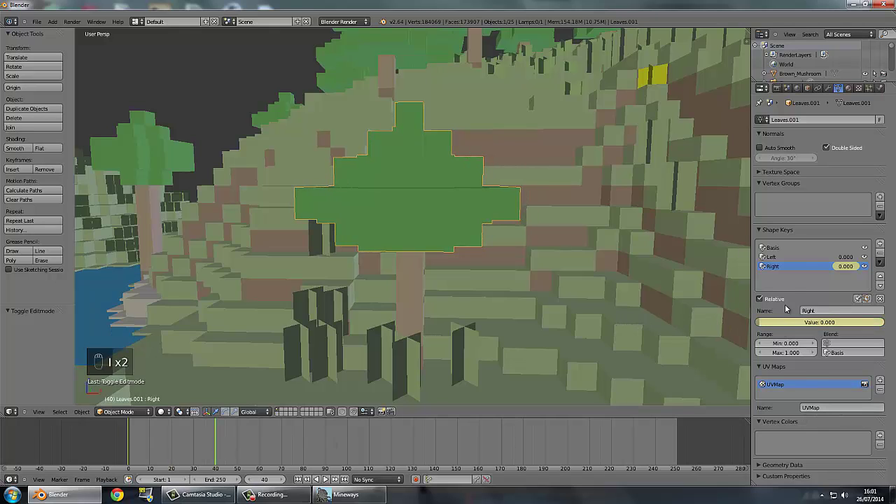
# Set the Left shape key's value to 1.000 and keyframe it at frame 40
pyautogui.click(787, 257)
pyautogui.moveTo(776, 324); pyautogui.dragTo(836, 322)
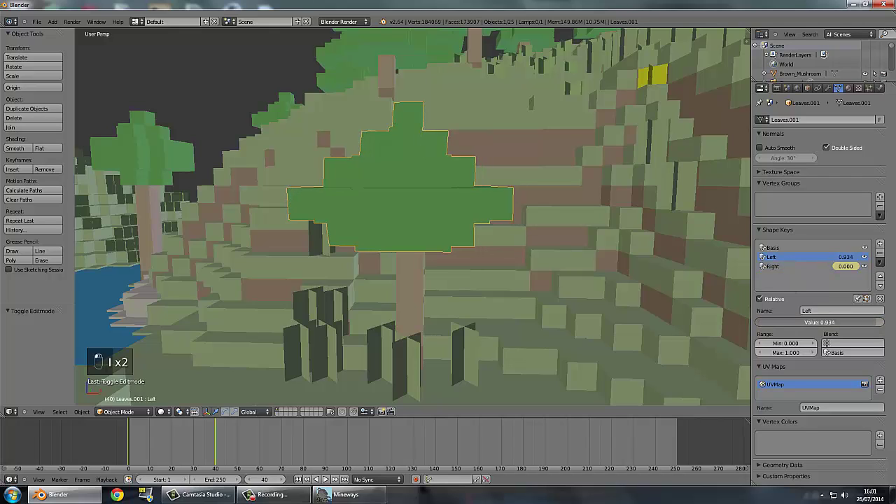
pyautogui.press('i')
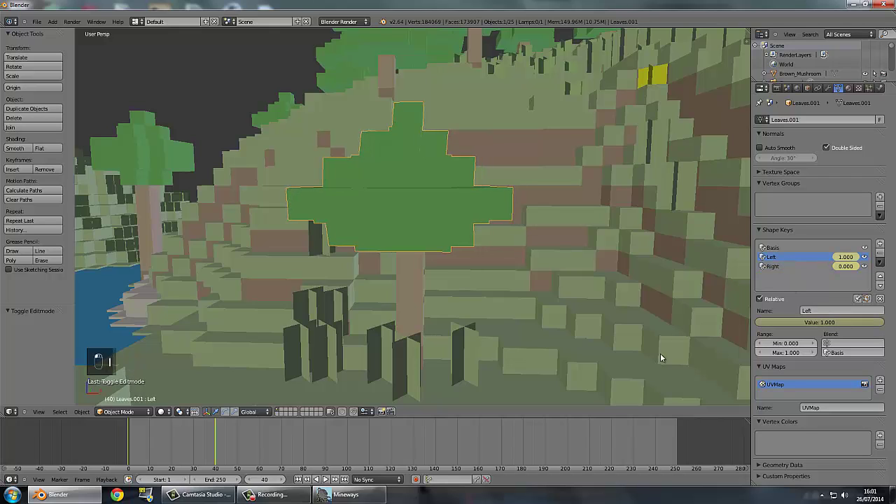
# Return to frame 0, set the Left shape key's value to 0.000 and keyframe it
pyautogui.click(129, 434)
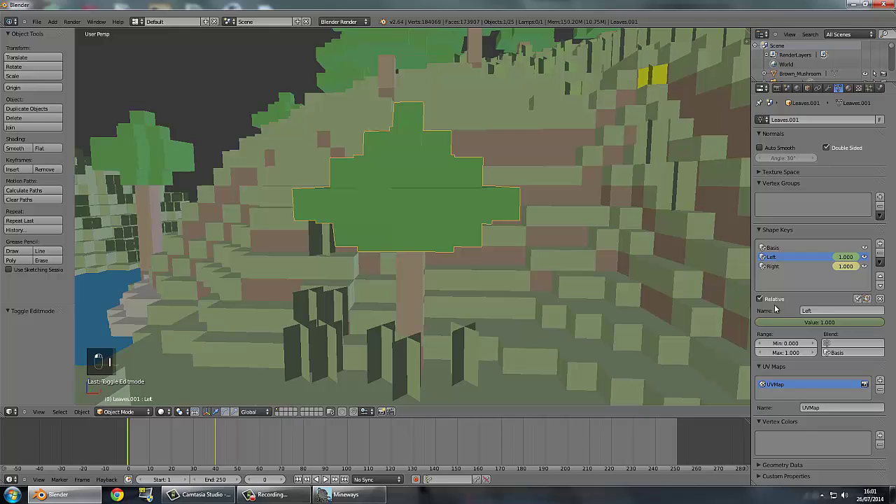
pyautogui.moveTo(782, 320); pyautogui.dragTo(635, 321)
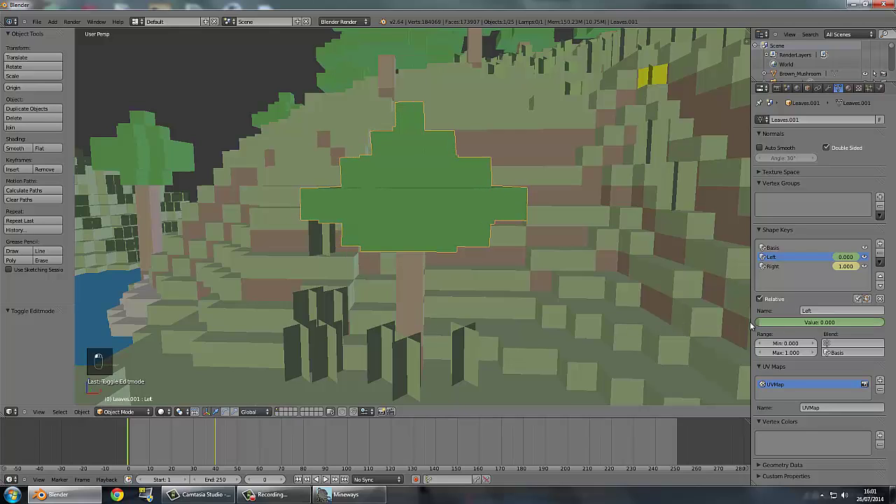
pyautogui.press('i')
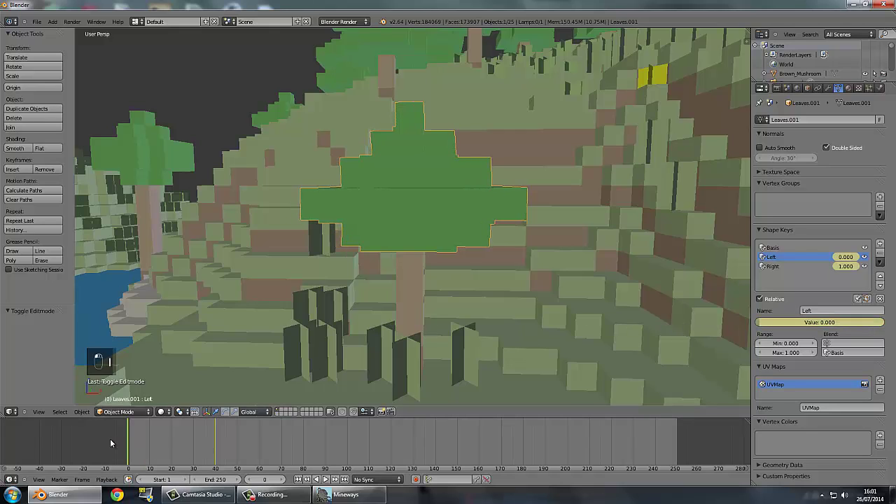
# Scrub the timeline between frames 0 and 60 to examine the canopy's sway from a higher angle
pyautogui.moveTo(110, 438); pyautogui.dragTo(259, 433)
pyautogui.moveTo(347, 312); pyautogui.dragTo(308, 350, button='middle')
pyautogui.scroll(4, 363, 333)
pyautogui.scroll(-4, 358, 336)
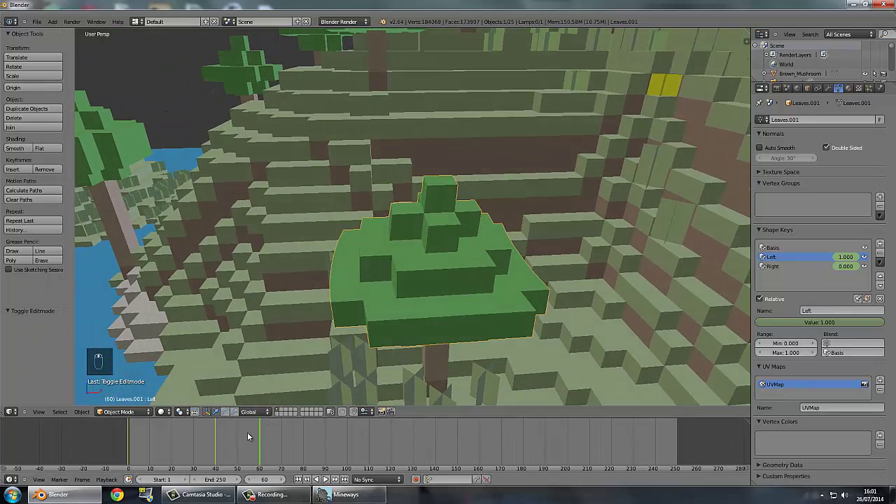
pyautogui.moveTo(247, 431); pyautogui.dragTo(97, 428)
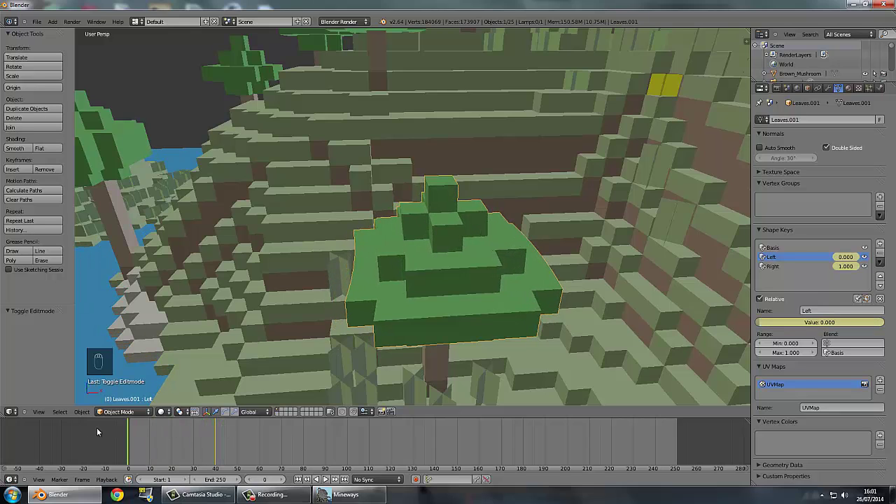
# Play the canopy sway with the end frame limited to 40, and set the end frame back to 250
pyautogui.click(220, 483)
pyautogui.write('40')
pyautogui.press('Return')
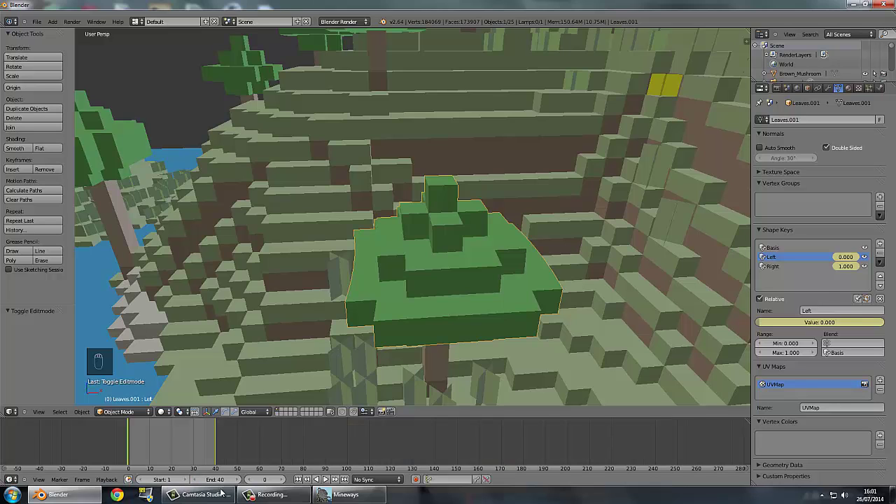
pyautogui.click(325, 480)
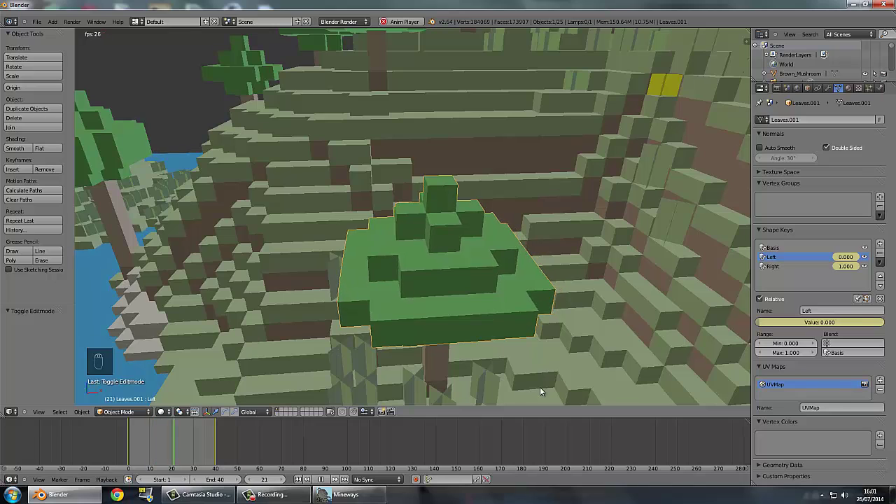
pyautogui.press('Escape')
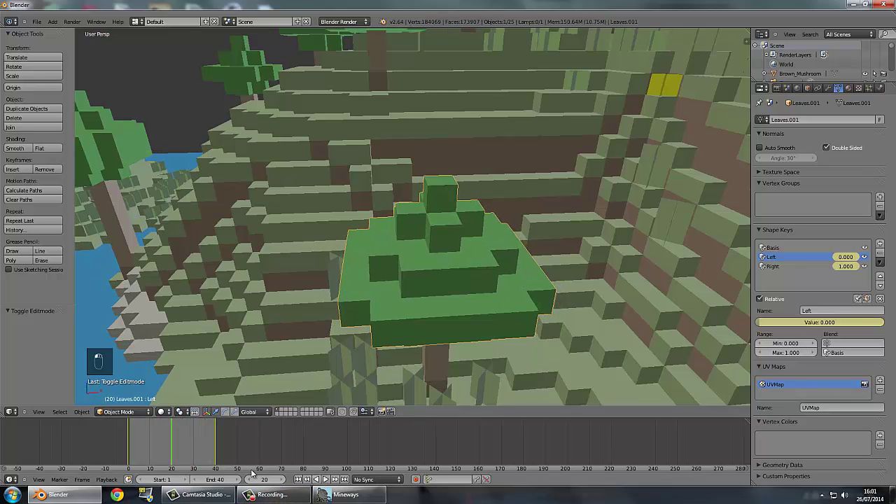
pyautogui.click(218, 480)
pyautogui.write('250')
pyautogui.press('Return')
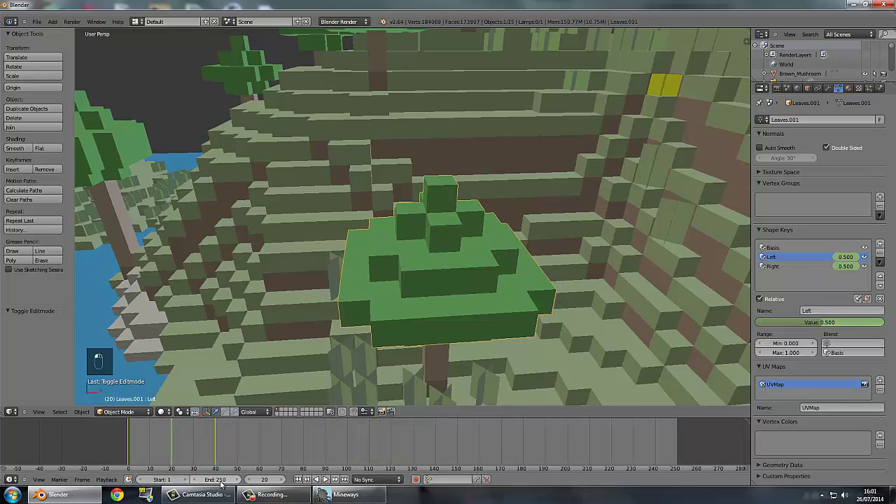
# Select the Sand object and add the Basis and Key 1 shape keys to it
pyautogui.scroll(-6, 302, 355)
pyautogui.moveTo(370, 260); pyautogui.dragTo(327, 253, button='middle')
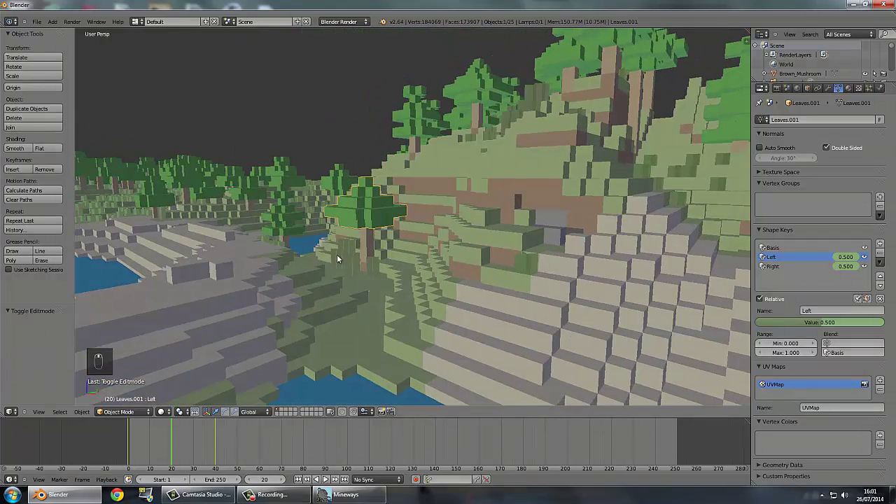
pyautogui.scroll(2, 336, 254)
pyautogui.rightClick(527, 259)
pyautogui.moveTo(526, 259); pyautogui.dragTo(469, 255, button='middle')
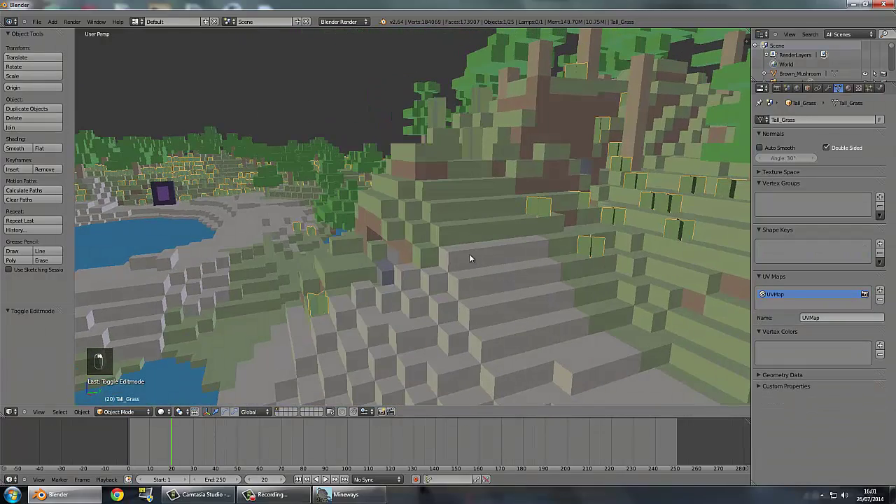
pyautogui.rightClick(469, 255)
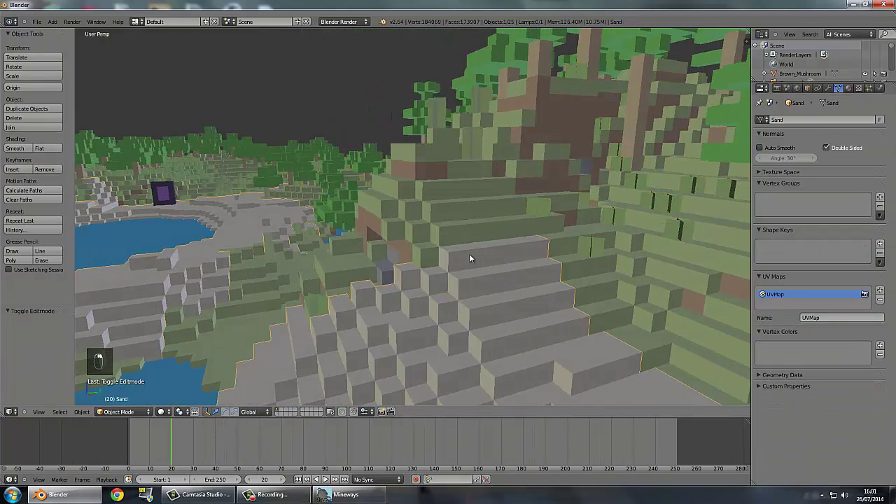
pyautogui.click(879, 244)
pyautogui.click(879, 244)
# In Key 1, pull the top face of the sand hill away using proportional editing, and return to Object Mode
pyautogui.press('Tab')
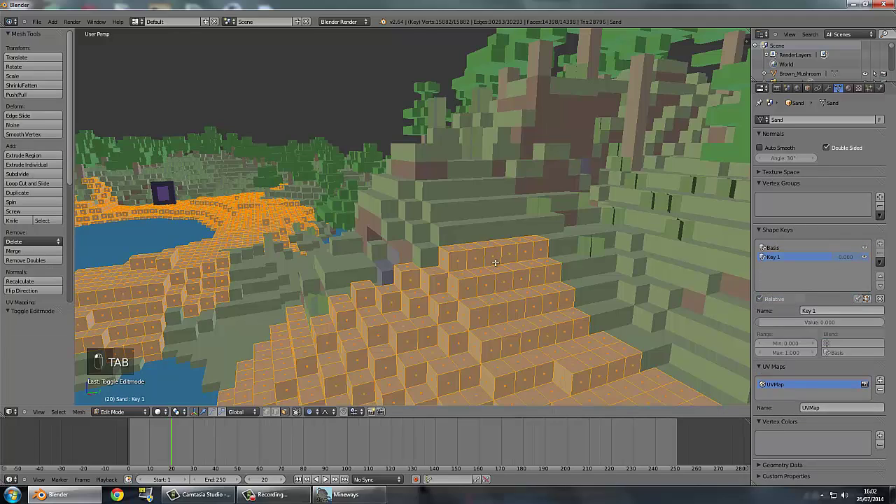
pyautogui.rightClick(474, 263)
pyautogui.moveTo(474, 263); pyautogui.dragTo(562, 254, button='middle')
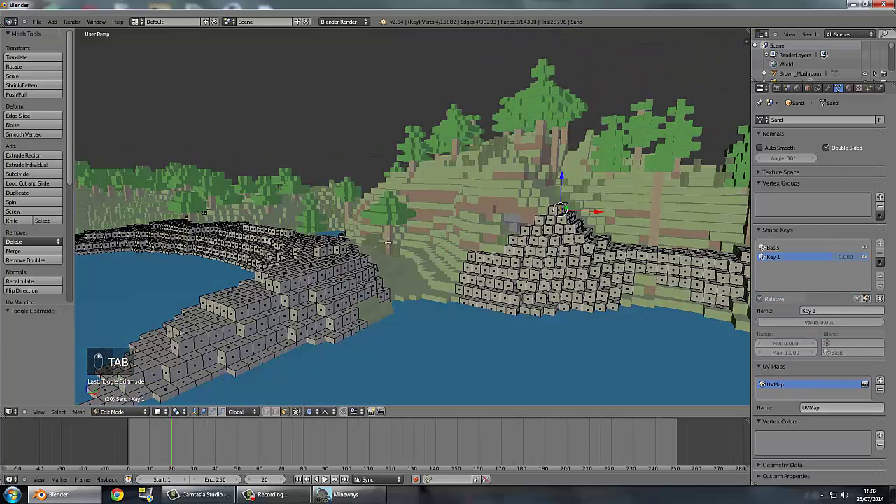
pyautogui.press('g')
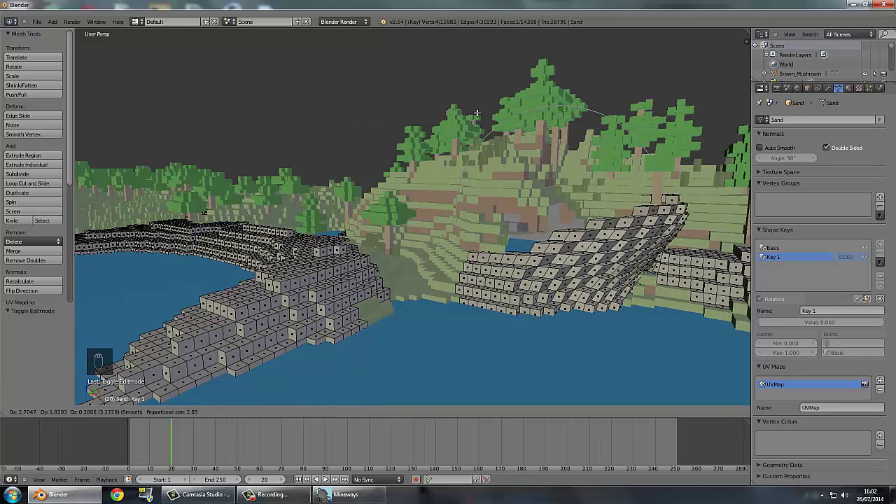
pyautogui.click(525, 129)
pyautogui.press('Tab')
# Test the sand deformation by sliding Key 1's value, leaving it at 0.000
pyautogui.moveTo(525, 129); pyautogui.dragTo(535, 154, button='middle')
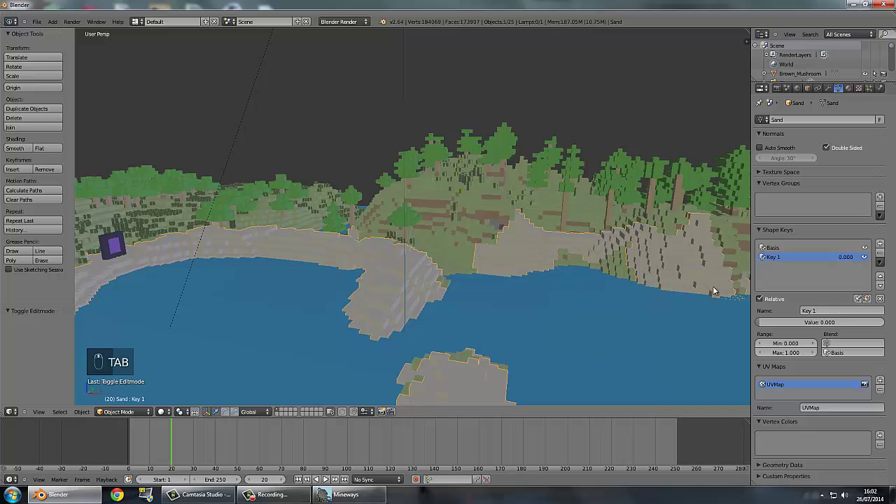
pyautogui.moveTo(714, 291); pyautogui.dragTo(744, 280, button='middle')
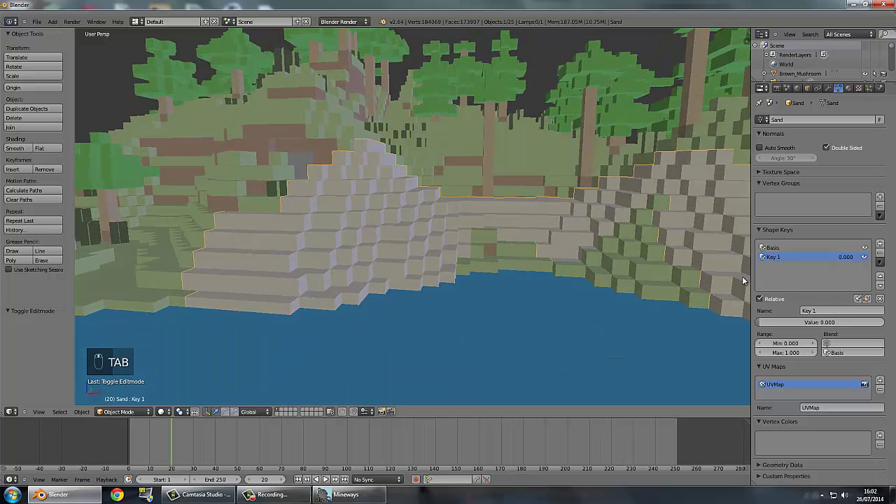
pyautogui.moveTo(784, 322)
pyautogui.mouseDown()
pyautogui.moveTo(883, 321)
pyautogui.moveTo(784, 322)
pyautogui.mouseUp()
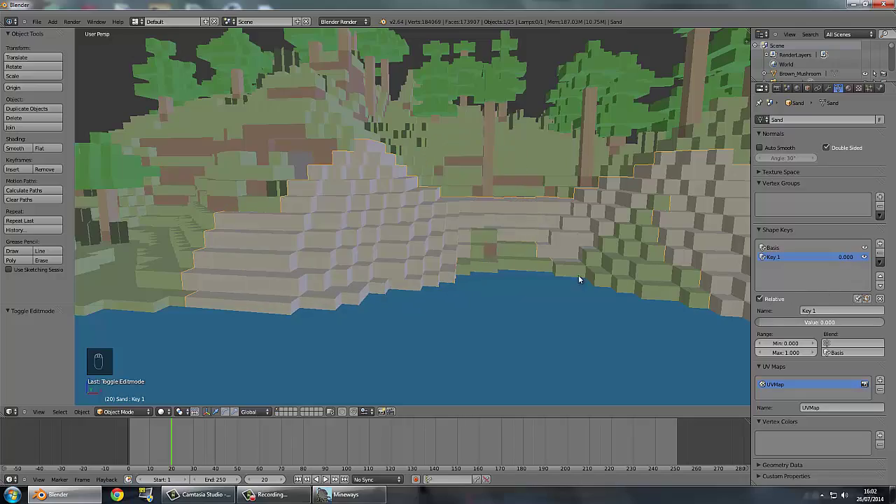
pyautogui.moveTo(470, 236); pyautogui.dragTo(670, 264, button='middle')
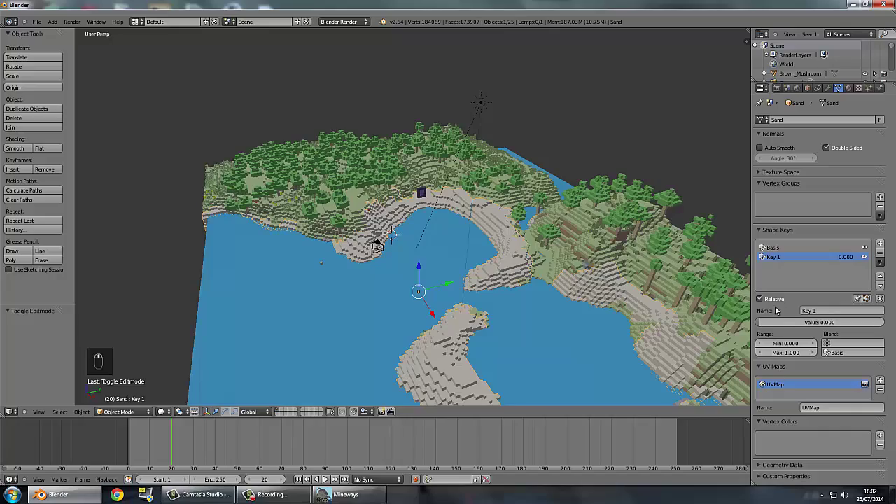
pyautogui.moveTo(779, 322); pyautogui.dragTo(596, 315)
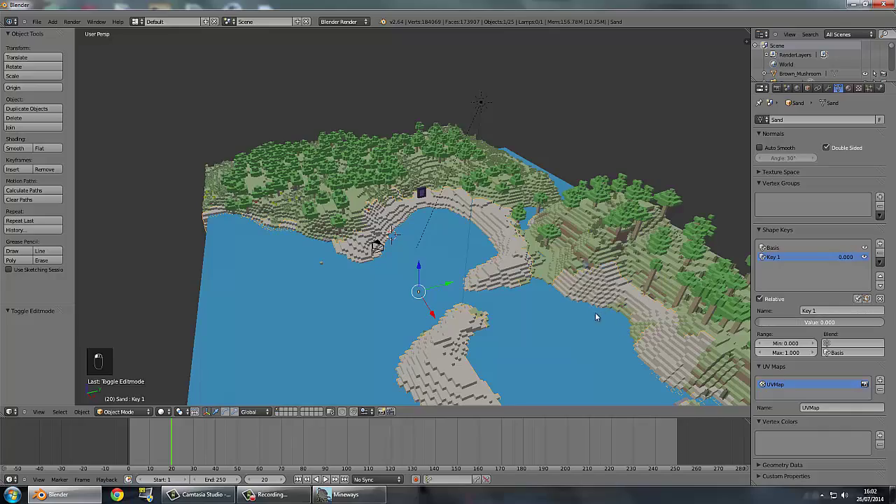
# Try moving a face of the water plane with proportional editing, undo the move and return to Object Mode
pyautogui.scroll(5, 364, 248)
pyautogui.moveTo(363, 248); pyautogui.dragTo(492, 215, button='middle')
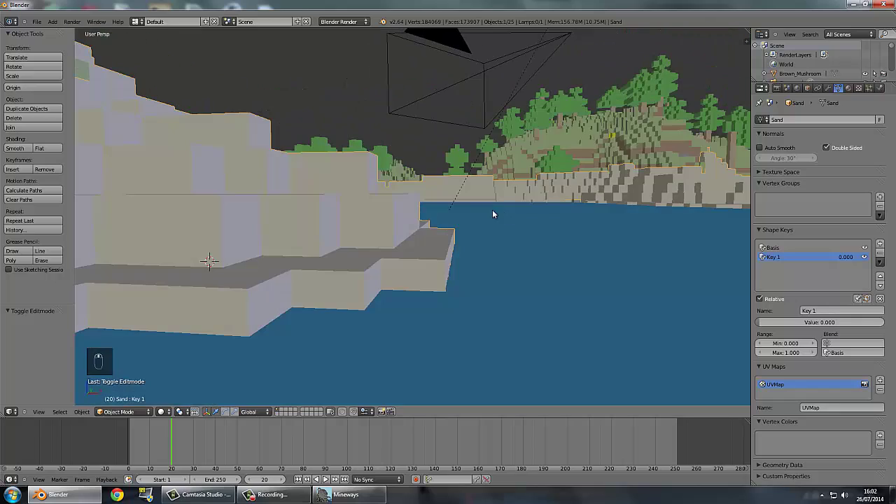
pyautogui.moveTo(381, 168); pyautogui.dragTo(549, 217, button='middle')
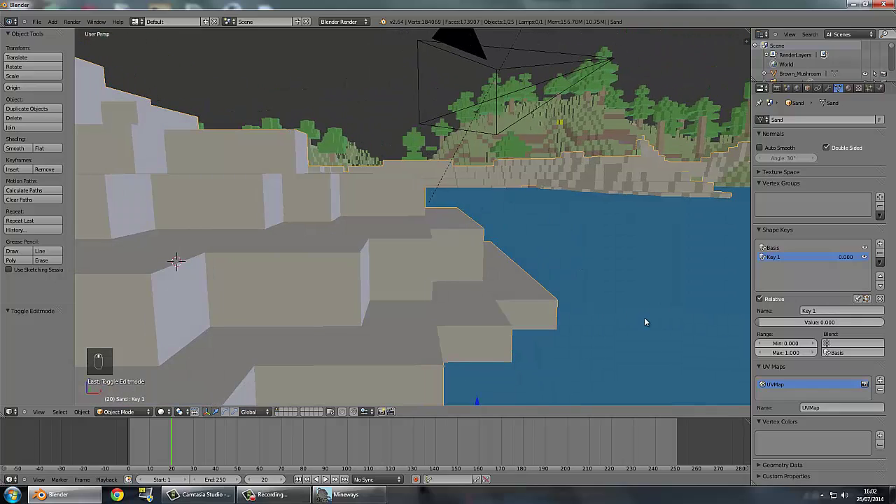
pyautogui.moveTo(645, 322); pyautogui.dragTo(576, 271, button='middle')
pyautogui.press('Tab')
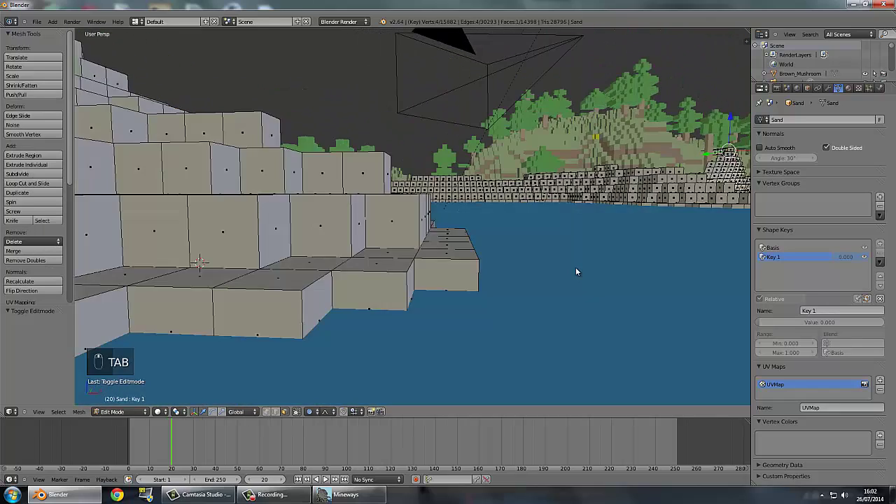
pyautogui.press('Tab')
pyautogui.rightClick(574, 266)
pyautogui.press('Tab')
pyautogui.moveTo(573, 267); pyautogui.dragTo(424, 188, button='right')
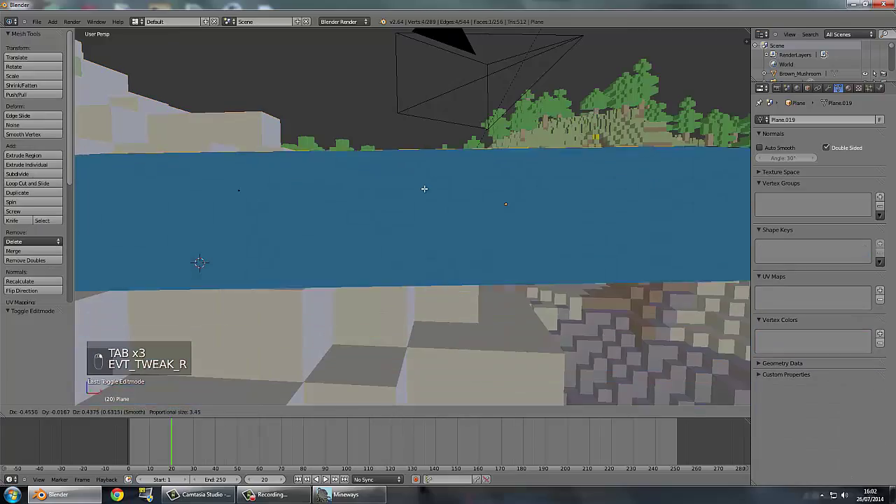
pyautogui.click(425, 189)
pyautogui.hotkey('ctrl', 'z')
pyautogui.scroll(-4, 476, 198)
pyautogui.moveTo(475, 198); pyautogui.dragTo(453, 201, button='middle')
pyautogui.press('Tab')
# Show the water plane's physics options and look over the terrain and forest around the Nether portal
pyautogui.scroll(-4, 448, 239)
pyautogui.scroll(-3, 439, 256)
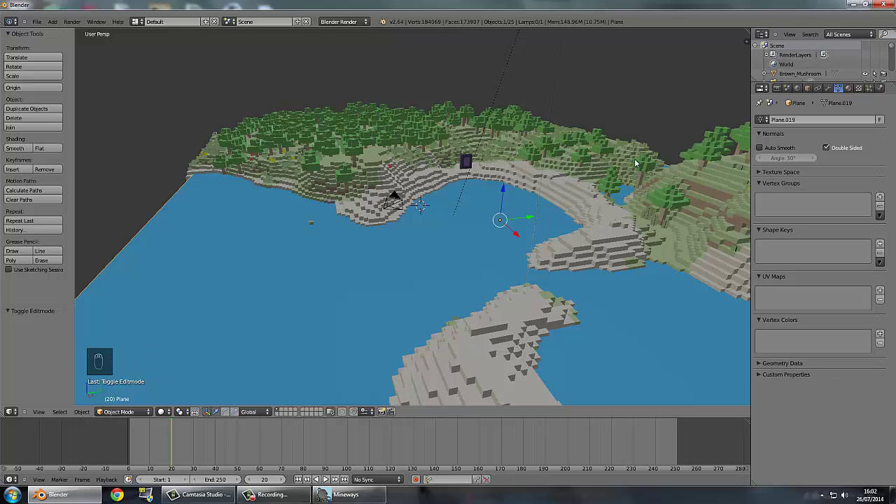
pyautogui.click(879, 88)
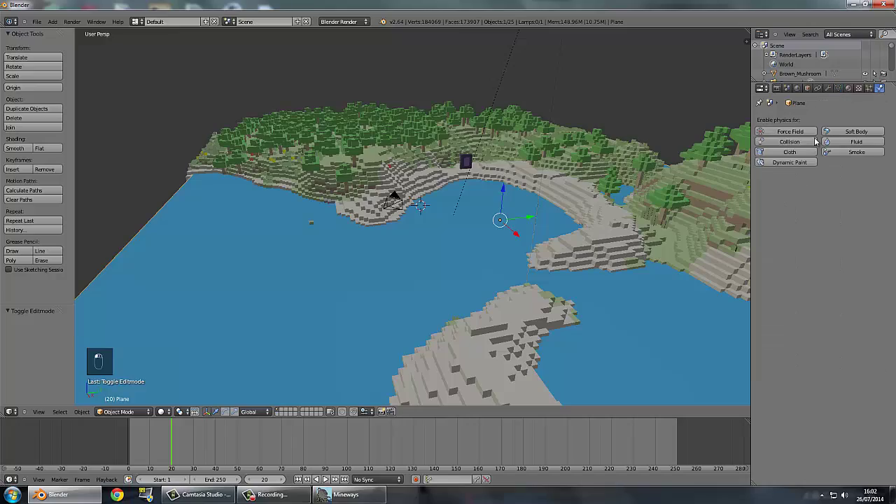
pyautogui.moveTo(634, 170); pyautogui.dragTo(625, 215, button='middle')
pyautogui.keyDown('shift'); pyautogui.moveTo(609, 153); pyautogui.dragTo(452, 371, button='middle'); pyautogui.keyUp('shift')
pyautogui.scroll(6, 513, 249)
pyautogui.scroll(-3, 462, 284)
pyautogui.moveTo(476, 241); pyautogui.dragTo(514, 172, button='middle')
pyautogui.keyDown('shift'); pyautogui.moveTo(500, 172); pyautogui.dragTo(509, 304, button='middle'); pyautogui.keyUp('shift')
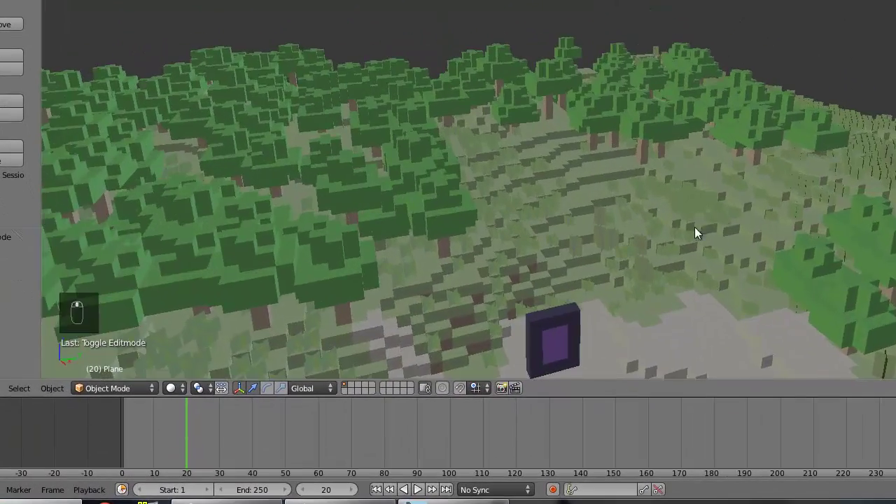
pyautogui.keyDown('shift'); pyautogui.moveTo(694, 227); pyautogui.dragTo(719, 312, button='middle'); pyautogui.keyUp('shift')
pyautogui.moveTo(636, 201); pyautogui.dragTo(663, 259, button='middle')
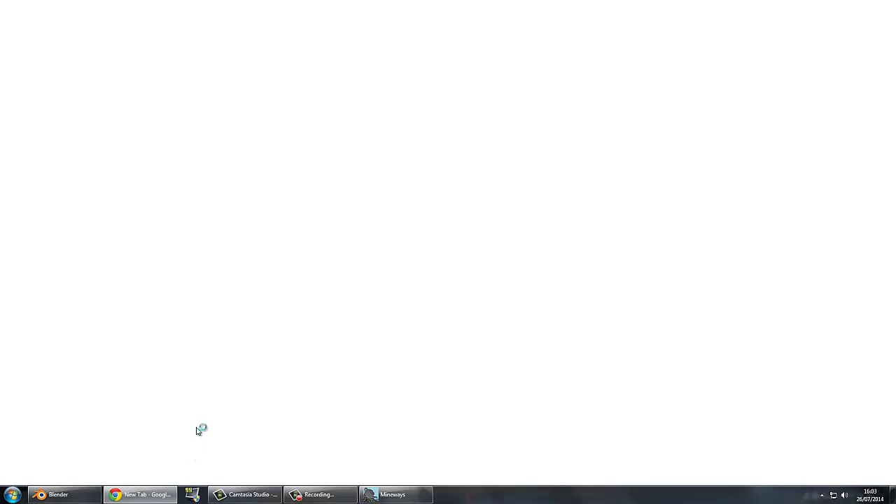
# Switch to Mineways, close it and return to Blender
pyautogui.click(381, 494)
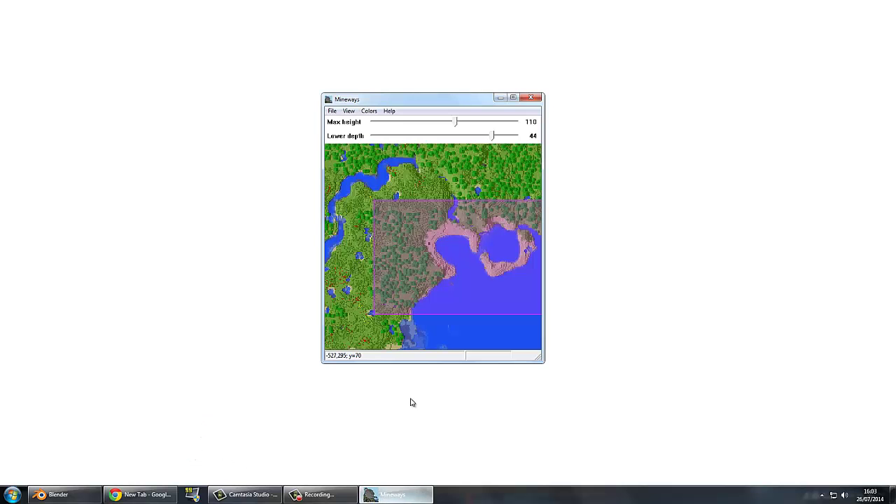
pyautogui.click(536, 100)
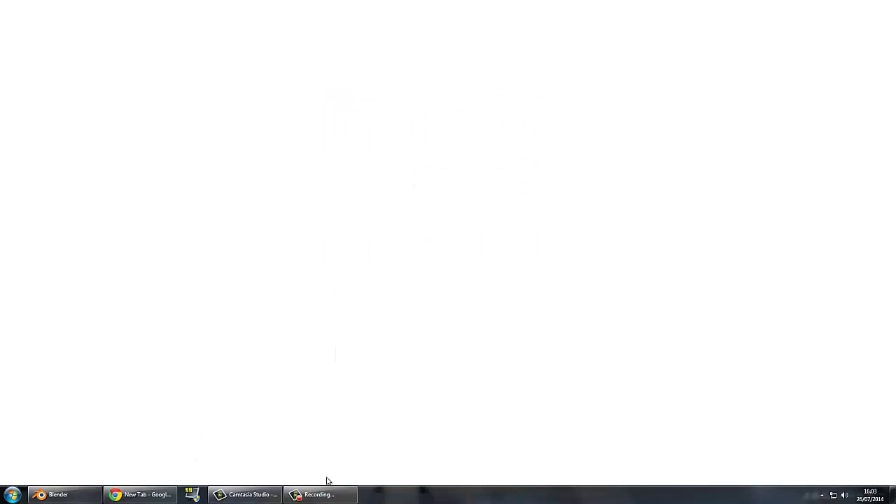
pyautogui.click(87, 498)
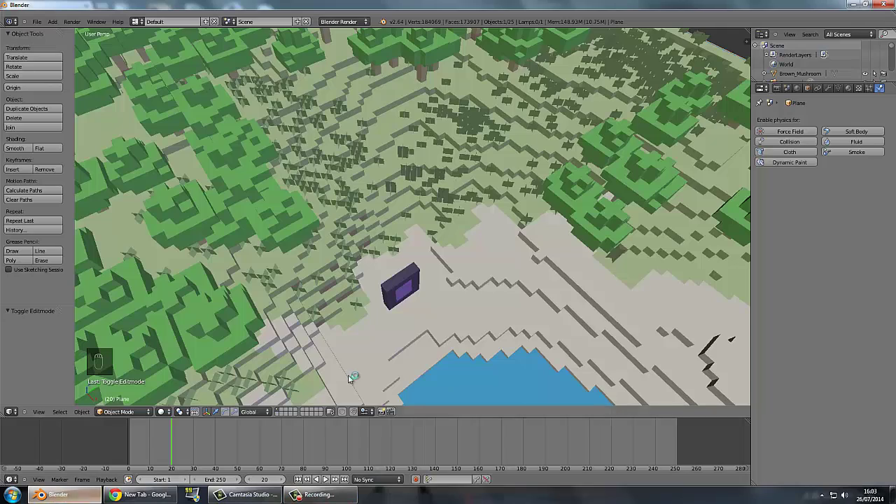
# Select the portal's Obsidian object, focus on it and enable Collision physics for it
pyautogui.scroll(4, 398, 303)
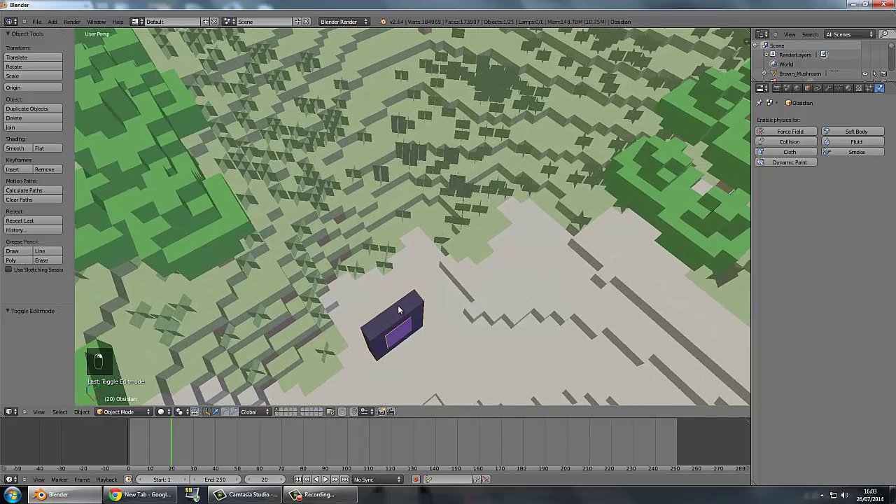
pyautogui.moveTo(397, 307); pyautogui.dragTo(381, 283, button='middle')
pyautogui.press('KP_Decimal')
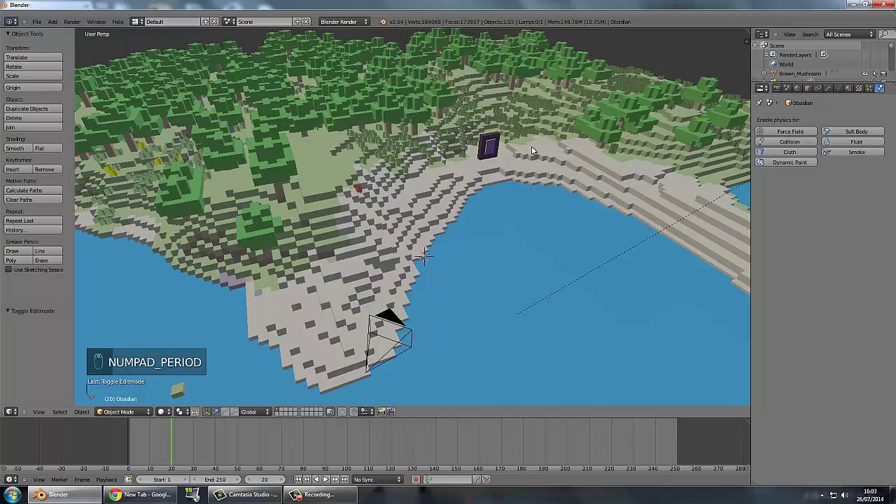
pyautogui.scroll(6, 584, 102)
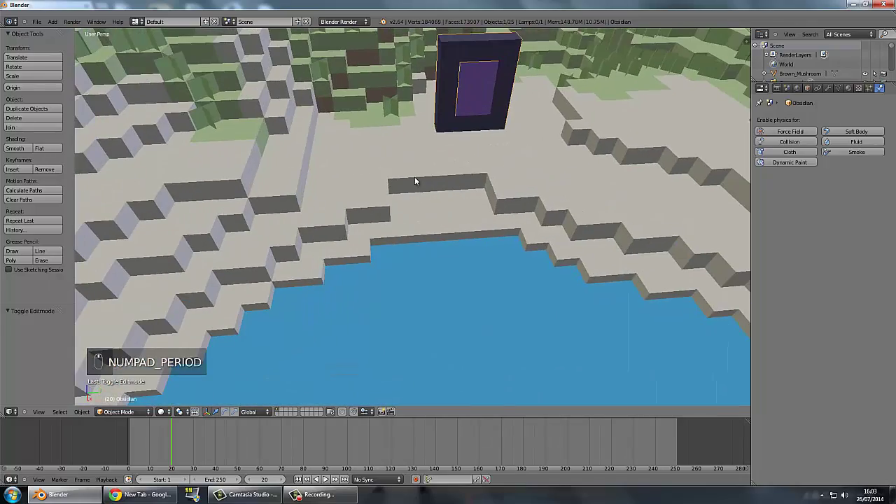
pyautogui.moveTo(415, 182); pyautogui.dragTo(466, 147, button='middle')
pyautogui.scroll(5, 433, 141)
pyautogui.scroll(3, 457, 168)
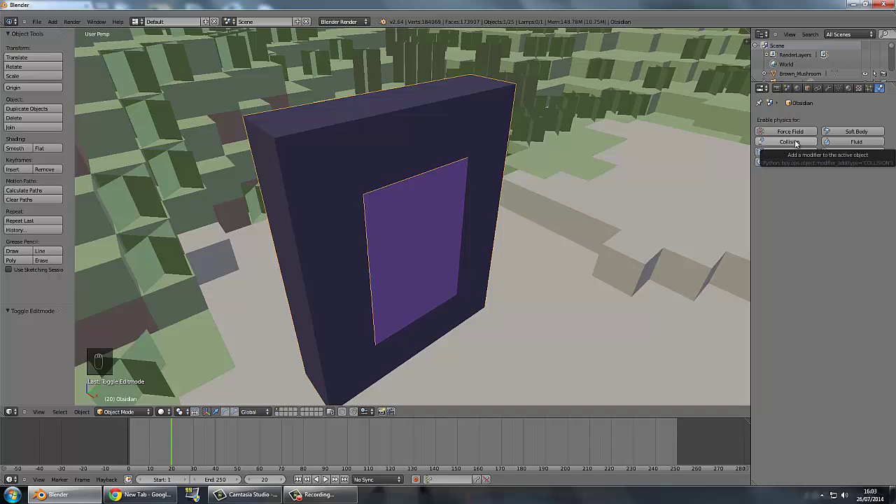
pyautogui.click(793, 142)
# Compare the physics settings of the Obsidian portal and the Sand object, leaving the sand selected
pyautogui.rightClick(624, 233)
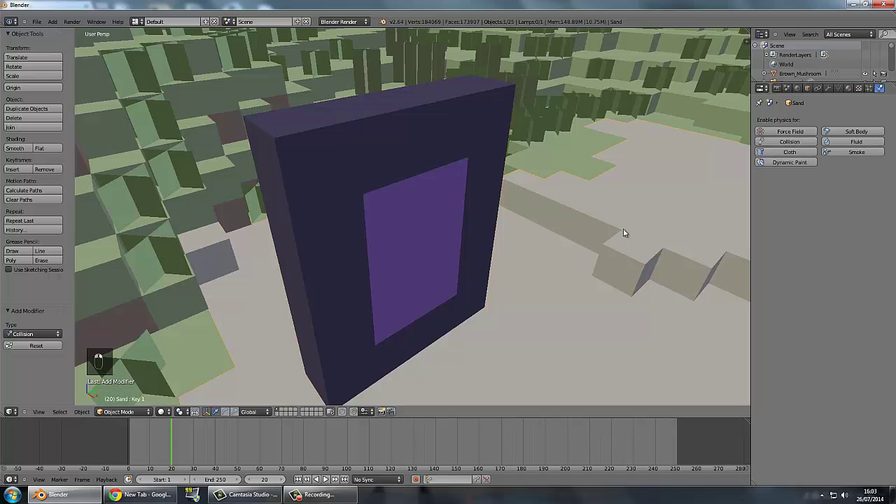
pyautogui.rightClick(512, 112)
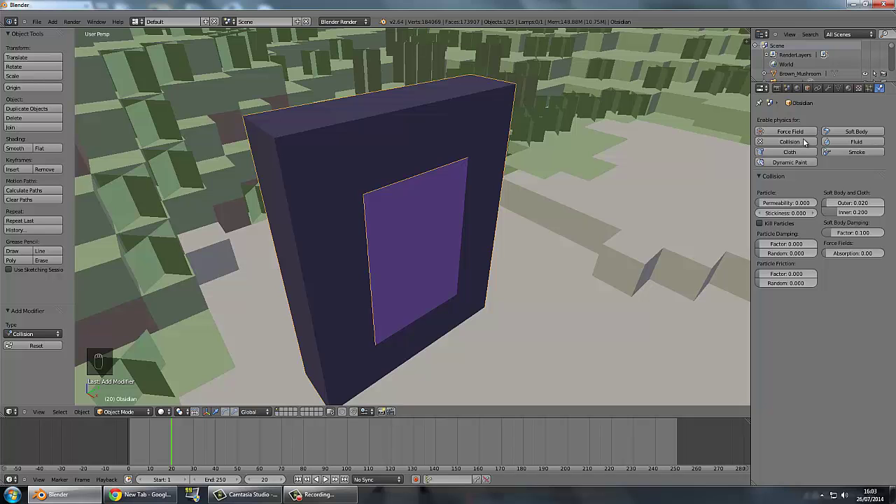
pyautogui.rightClick(588, 243)
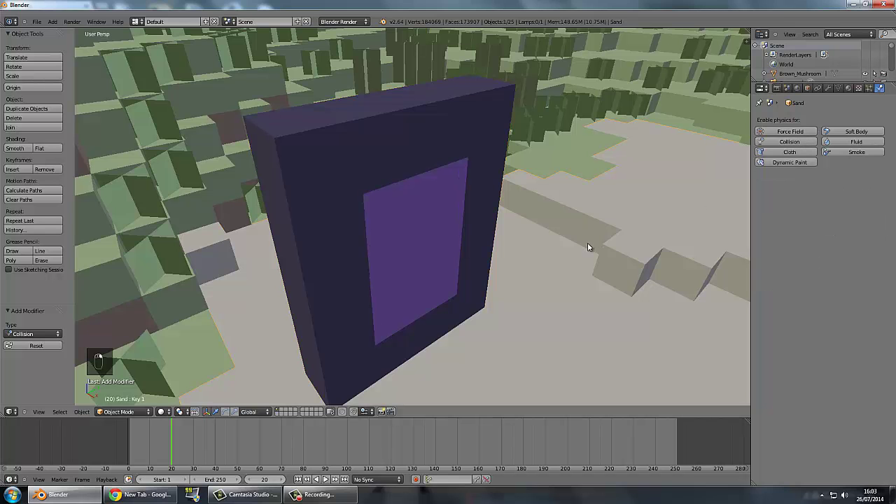
# Enable Collision physics for the Sand object and for the Grass object
pyautogui.click(789, 142)
pyautogui.scroll(-5, 542, 193)
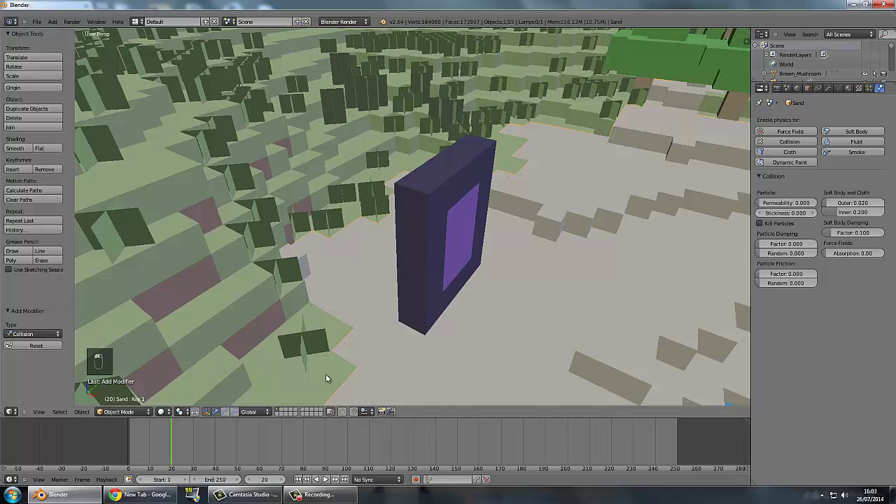
pyautogui.rightClick(326, 376)
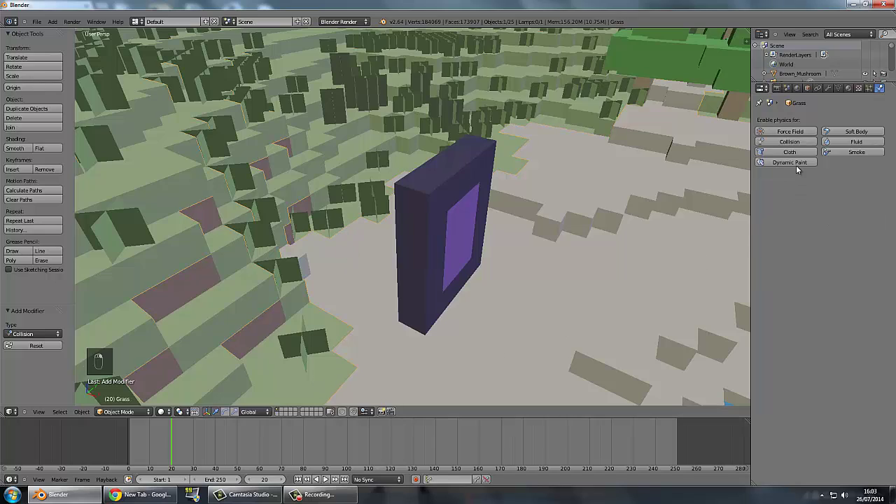
pyautogui.click(783, 143)
pyautogui.scroll(-2, 596, 212)
pyautogui.moveTo(595, 212); pyautogui.dragTo(481, 230, button='middle')
pyautogui.scroll(-3, 571, 196)
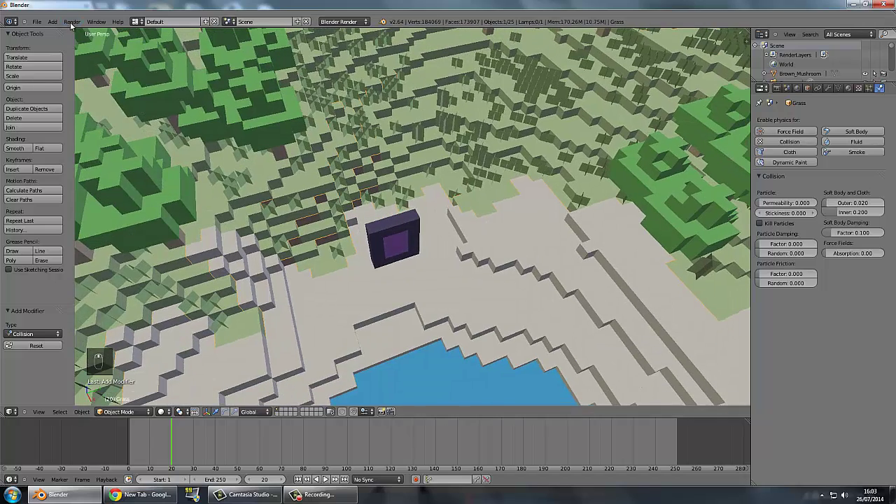
# Add a mesh plane and move it off the lake to high above the shore near the Nether portal
pyautogui.click(52, 22)
pyautogui.moveTo(58, 32)
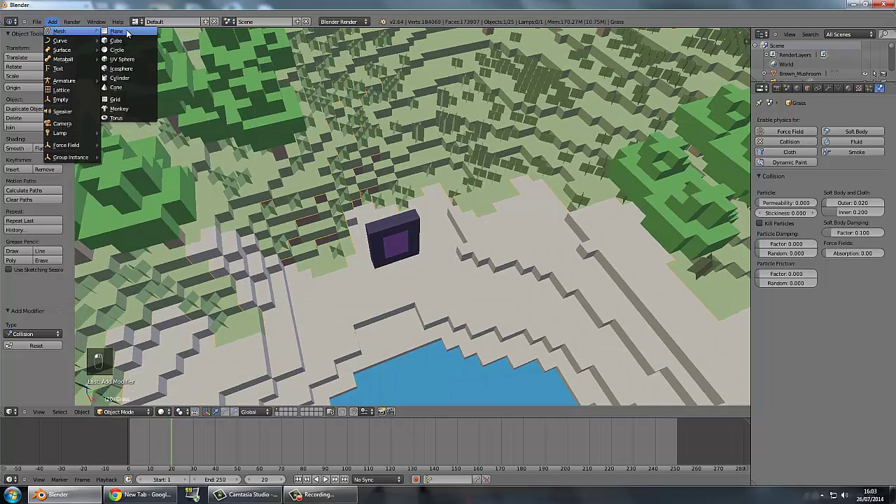
pyautogui.click(130, 32)
pyautogui.scroll(-3, 424, 178)
pyautogui.moveTo(425, 198); pyautogui.dragTo(435, 162, button='middle')
pyautogui.scroll(-6, 436, 162)
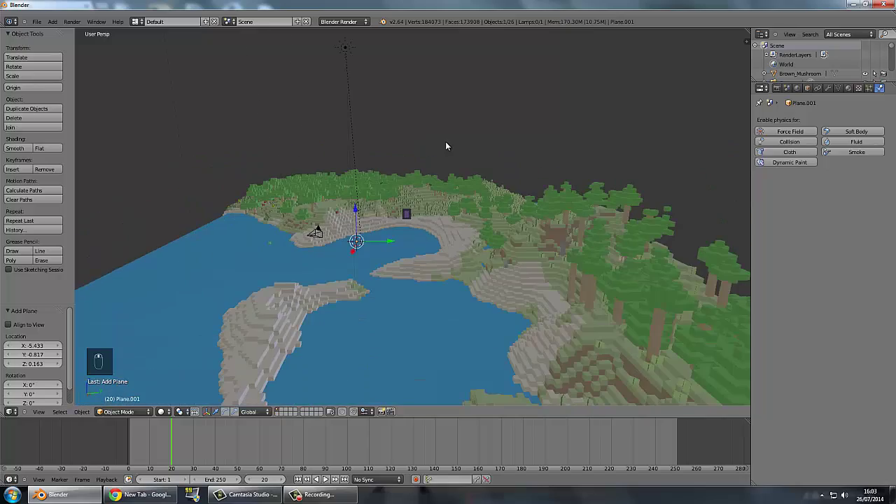
pyautogui.moveTo(444, 141); pyautogui.dragTo(528, 105, button='right')
pyautogui.moveTo(528, 130); pyautogui.dragTo(677, 224, button='middle')
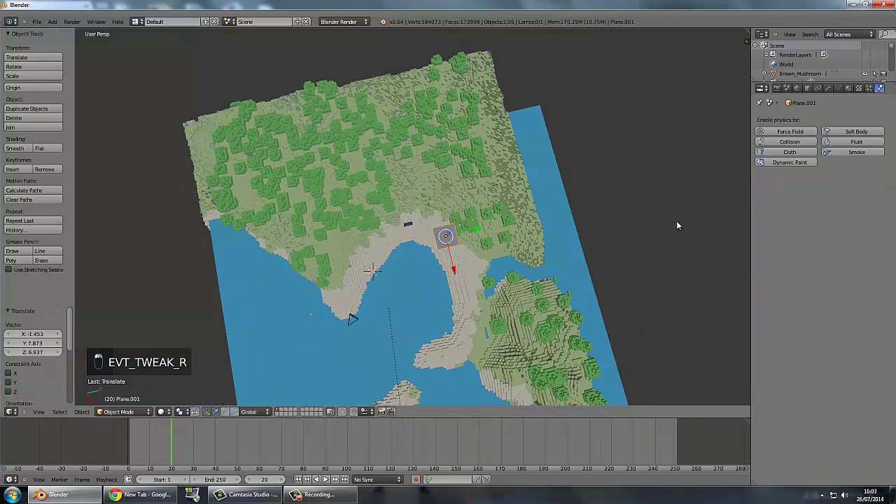
# Lower the new plane and centre it in the air above the Nether portal, at about treetop height
pyautogui.press('KP_Decimal')
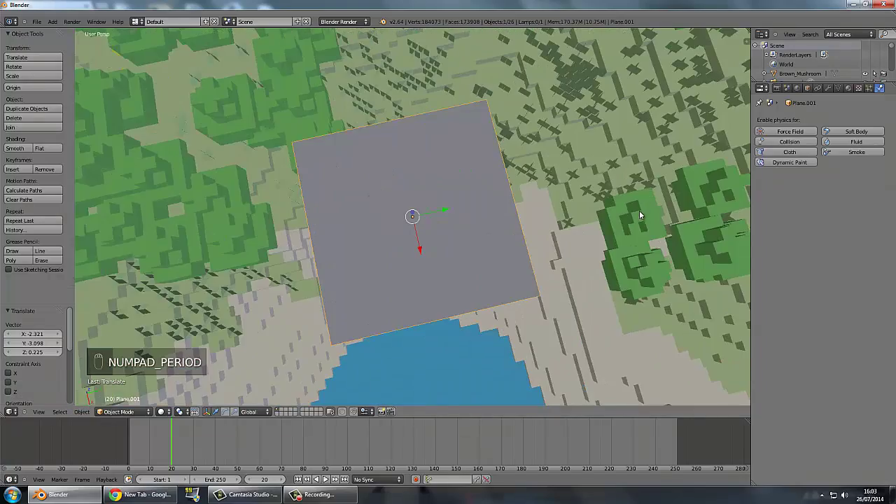
pyautogui.scroll(-2, 557, 166)
pyautogui.moveTo(556, 166); pyautogui.dragTo(577, 186, button='middle')
pyautogui.scroll(-3, 578, 186)
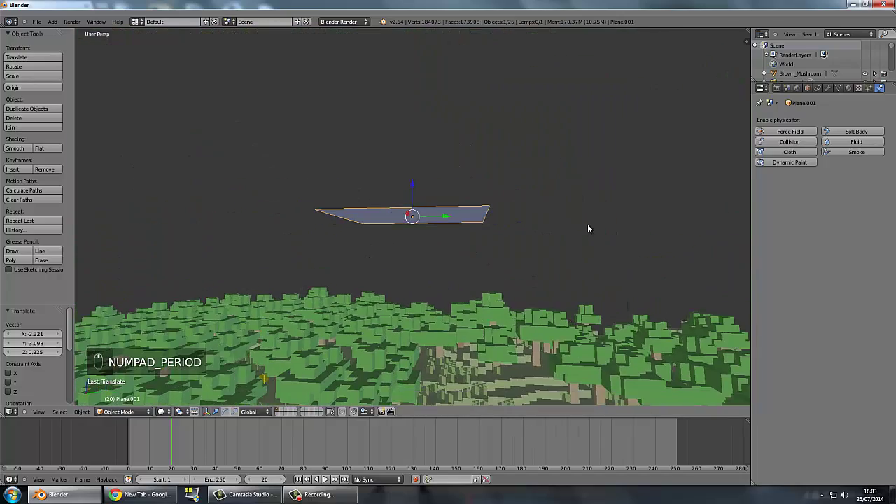
pyautogui.moveTo(588, 228); pyautogui.dragTo(544, 112, button='middle')
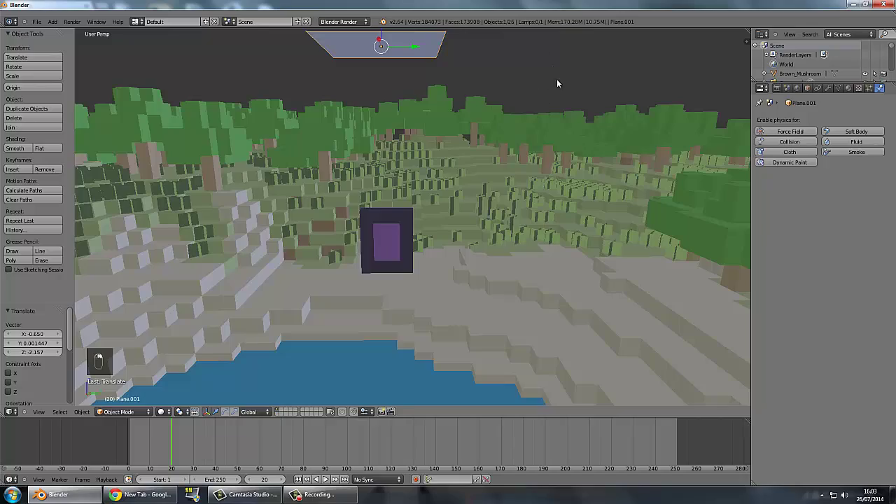
pyautogui.press('g')
pyautogui.click(567, 99)
pyautogui.press('g')
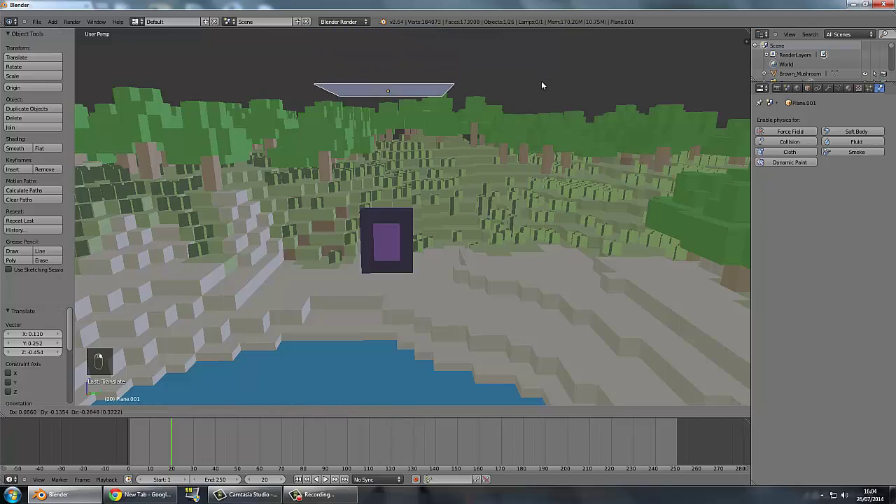
pyautogui.click(542, 84)
pyautogui.moveTo(542, 85); pyautogui.dragTo(510, 147, button='middle')
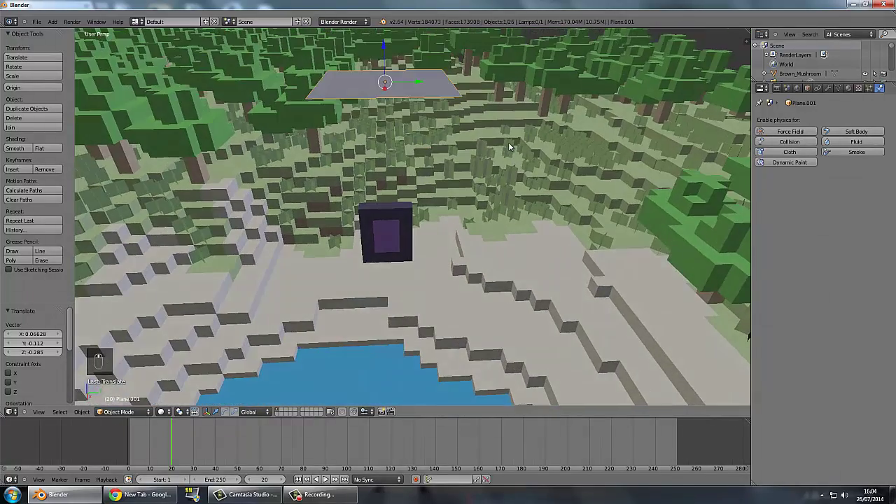
pyautogui.moveTo(497, 51); pyautogui.dragTo(496, 45, button='middle')
pyautogui.press('g')
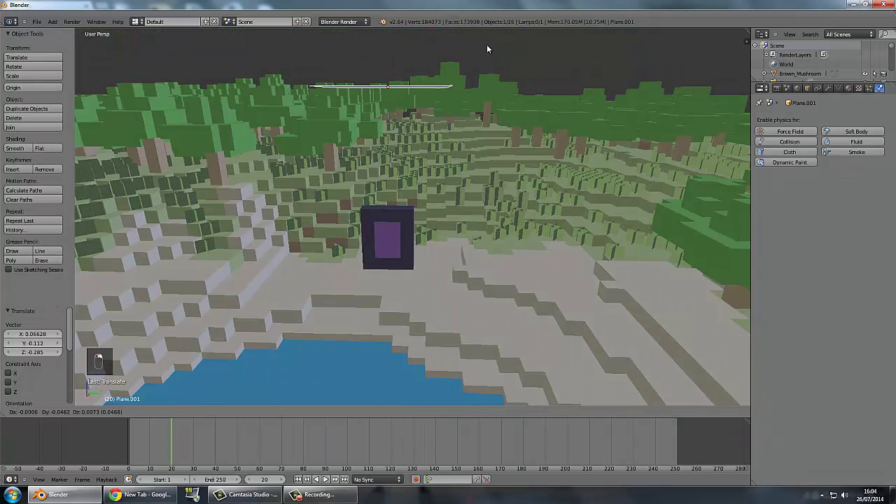
pyautogui.click(487, 44)
# Switch to Chrome and search Google for "minecraft red wool texture"
pyautogui.click(140, 494)
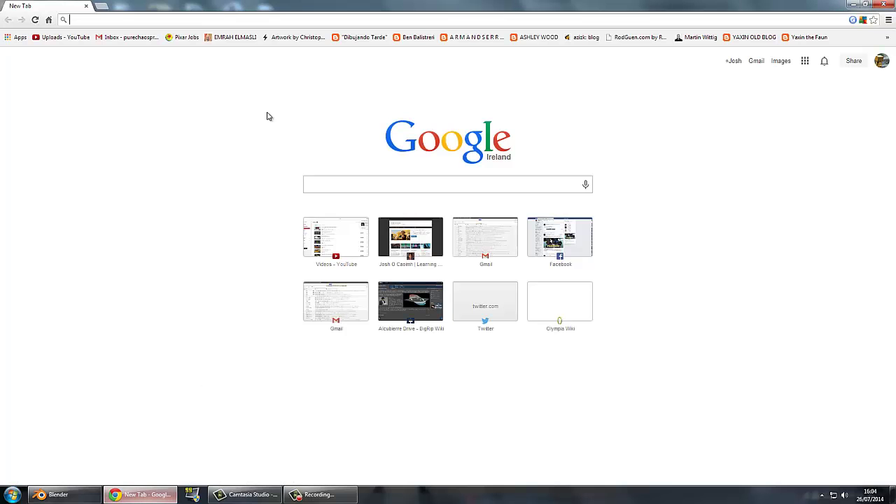
pyautogui.click(320, 184)
pyautogui.write('minecraft er')
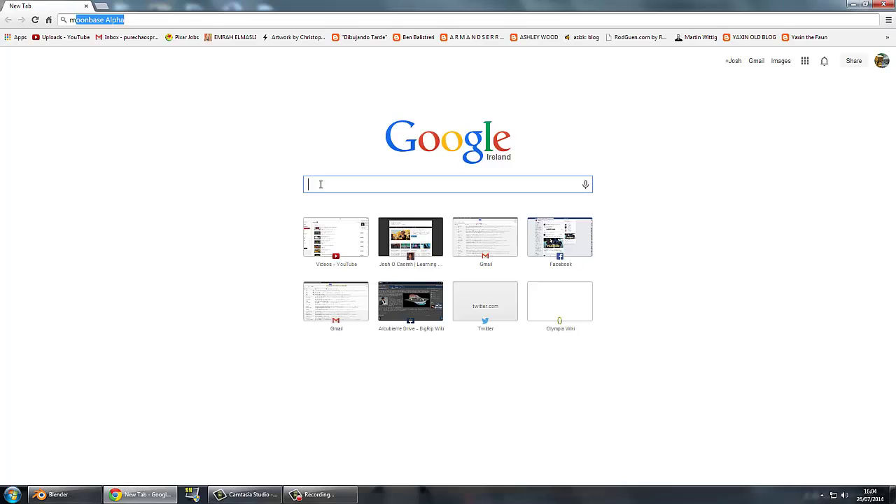
pyautogui.press('BackSpace')
pyautogui.press('BackSpace')
pyautogui.write('red w')
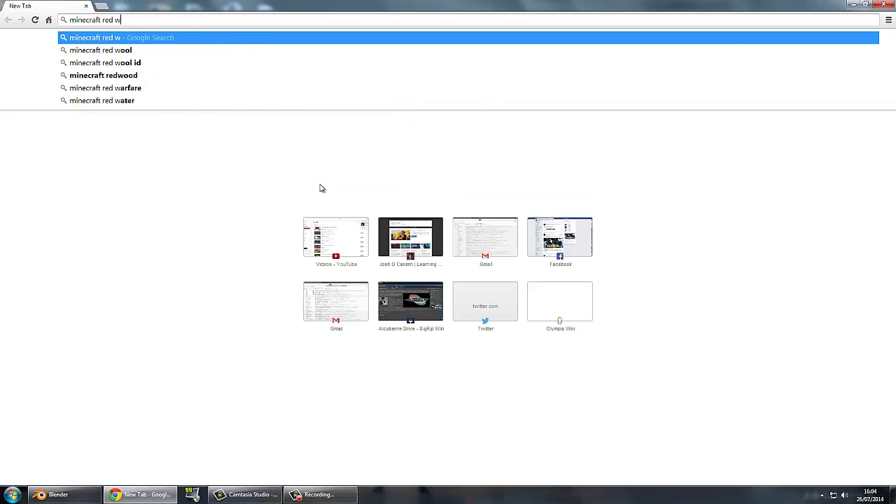
pyautogui.write('ool texture')
pyautogui.press('Return')
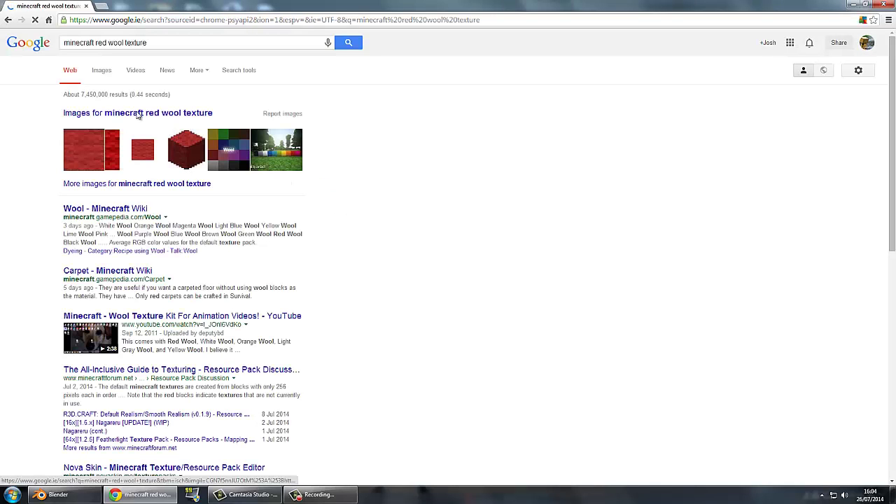
# Open the 747 × 380 red wool image from minetest.net at full size and save it as the PNG file RedWool in Downloads
pyautogui.click(146, 151)
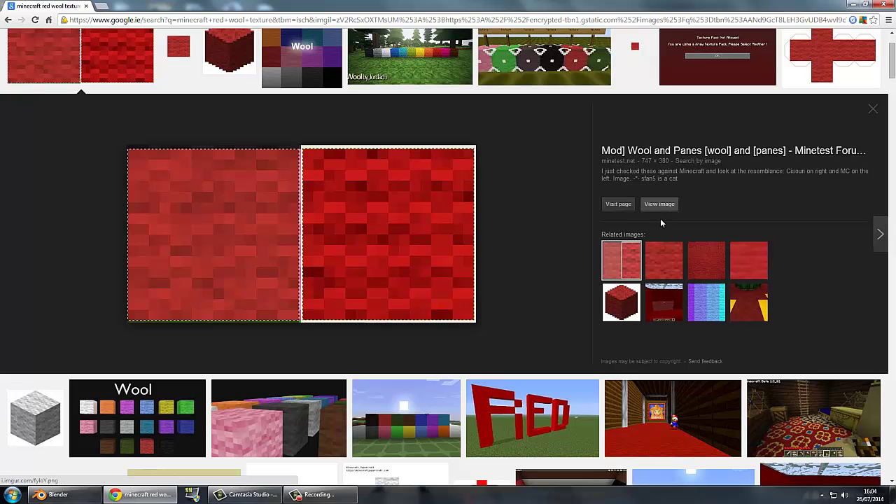
pyautogui.scroll(2, 661, 224)
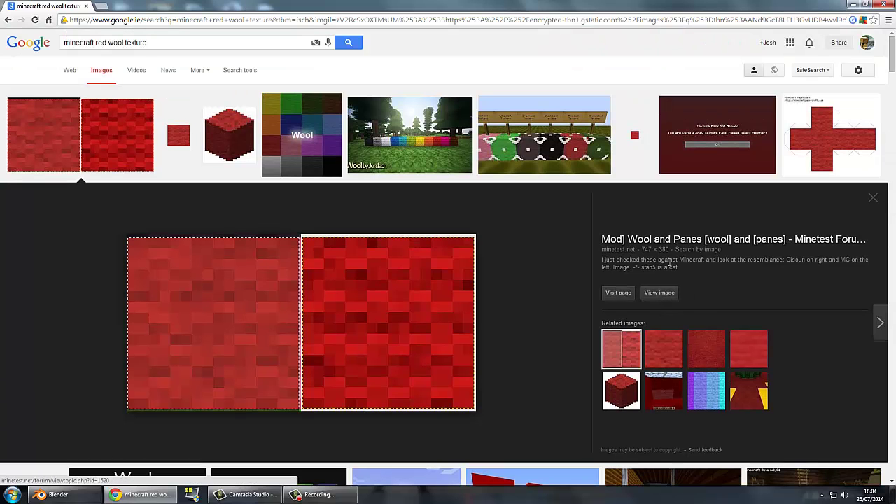
pyautogui.click(179, 135)
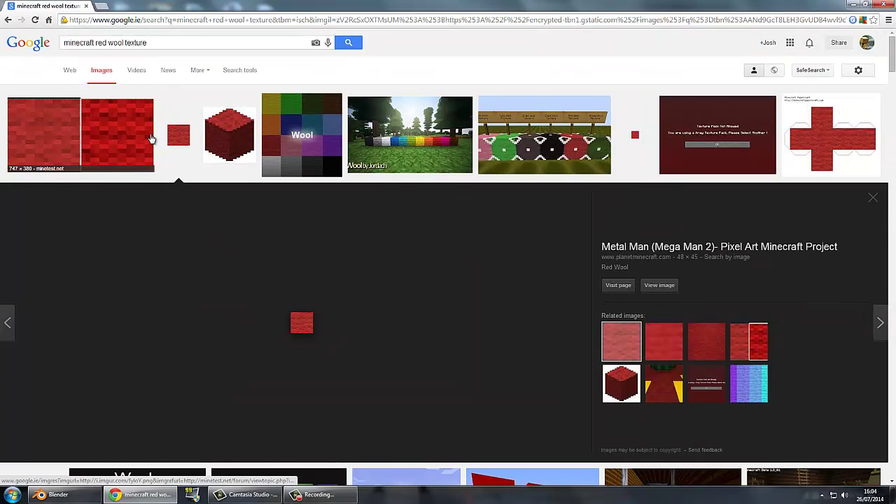
pyautogui.click(42, 136)
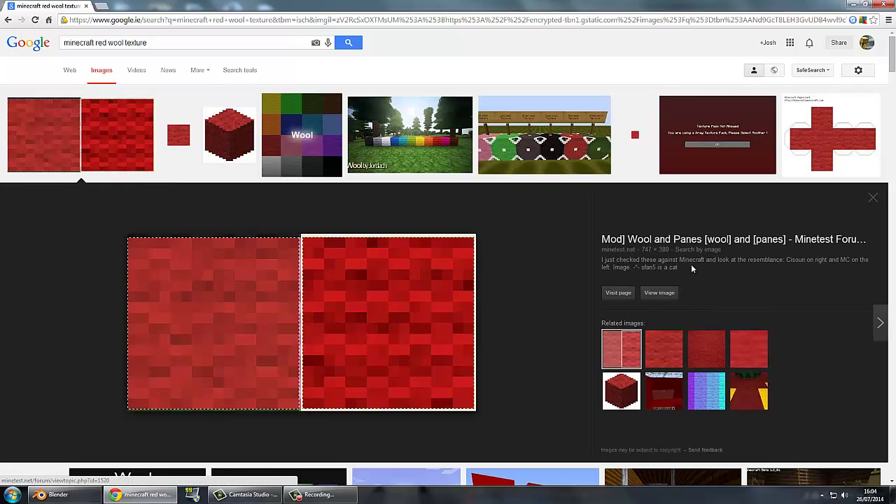
pyautogui.click(671, 291)
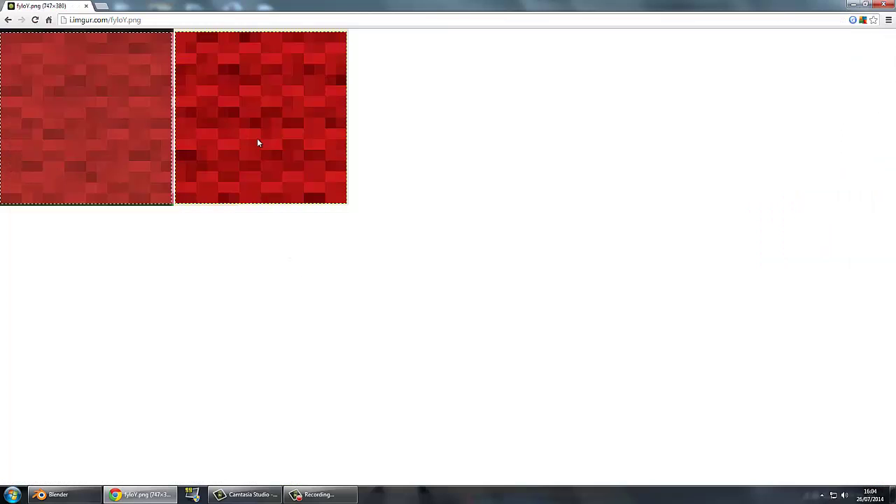
pyautogui.hotkey('ctrl', 's')
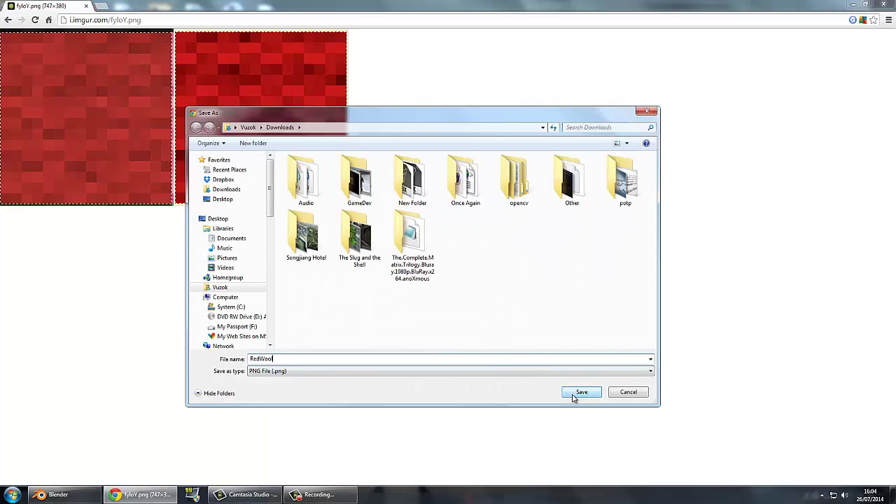
pyautogui.click(573, 396)
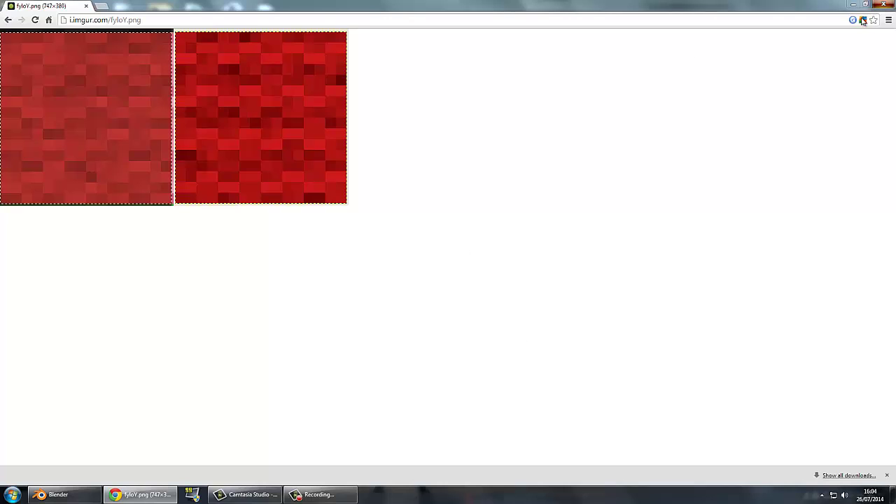
# Launch Paint, try to close the Chrome window, and return to Blender
pyautogui.click(12, 494)
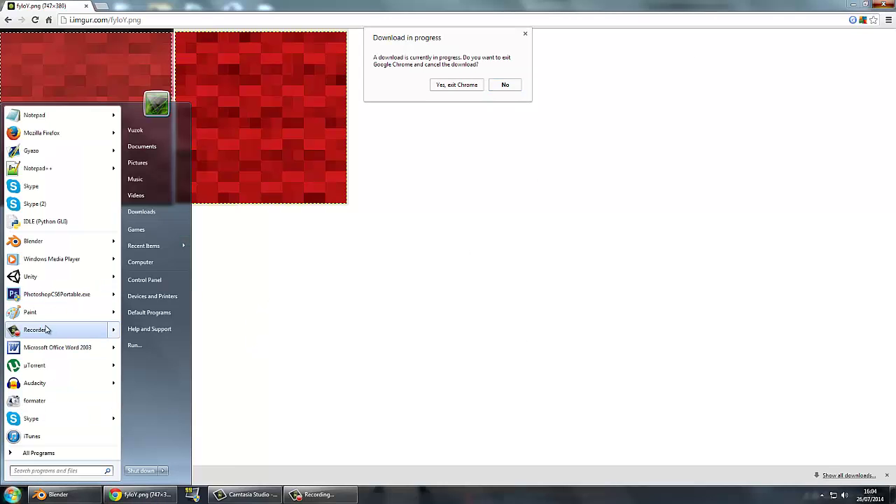
pyautogui.press('Escape')
pyautogui.rightClick(140, 494)
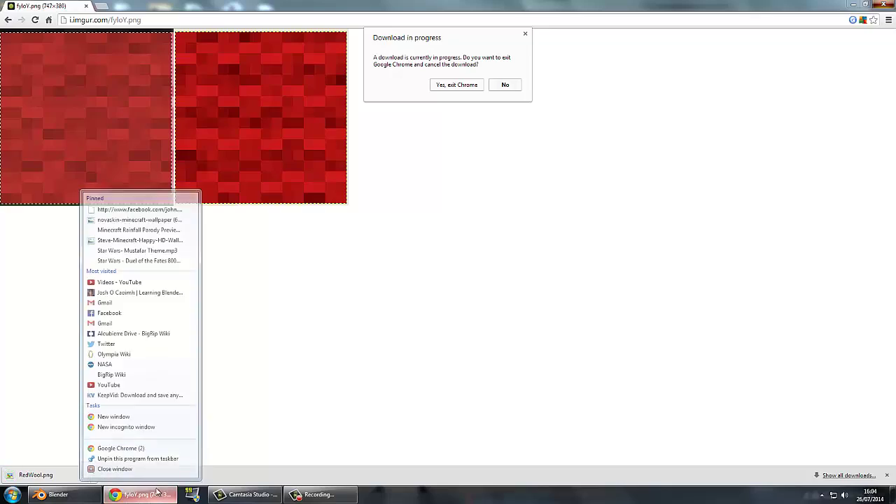
pyautogui.click(154, 469)
pyautogui.hotkey('alt', 'Tab')
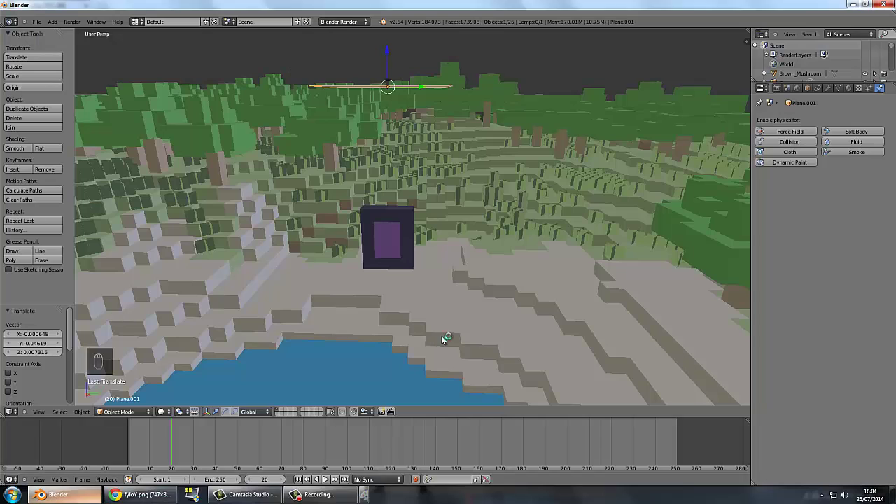
# Add a Solidify modifier to the plane floating above the portal
pyautogui.moveTo(404, 138); pyautogui.dragTo(390, 191, button='middle')
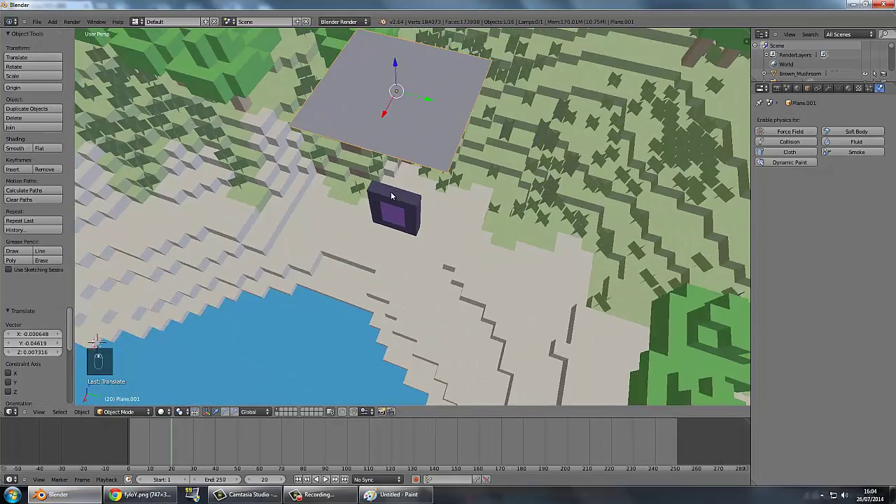
pyautogui.scroll(4, 413, 182)
pyautogui.scroll(-3, 433, 160)
pyautogui.moveTo(468, 244); pyautogui.dragTo(510, 187, button='middle')
pyautogui.scroll(2, 510, 186)
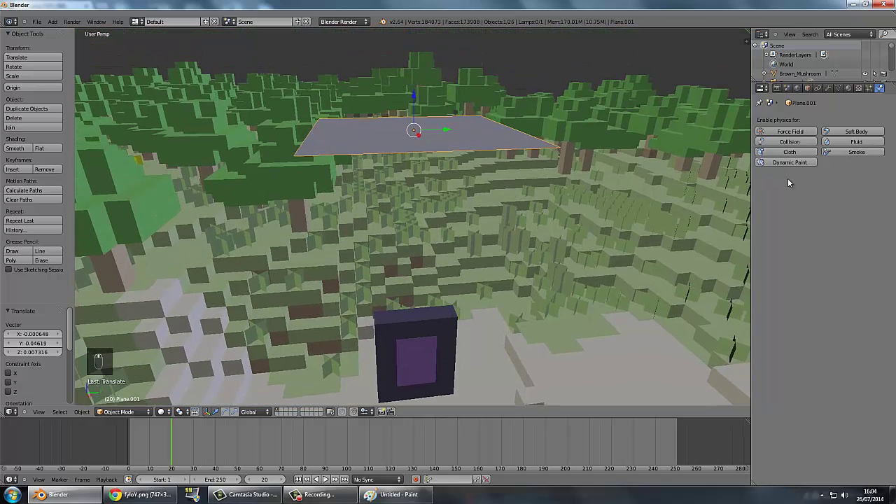
pyautogui.click(828, 88)
pyautogui.click(804, 119)
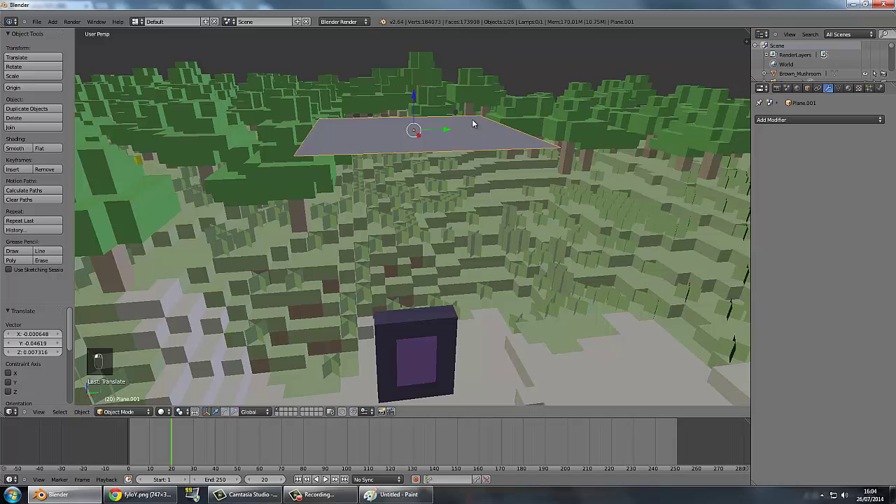
pyautogui.moveTo(462, 144); pyautogui.dragTo(450, 135, button='middle')
pyautogui.click(830, 119)
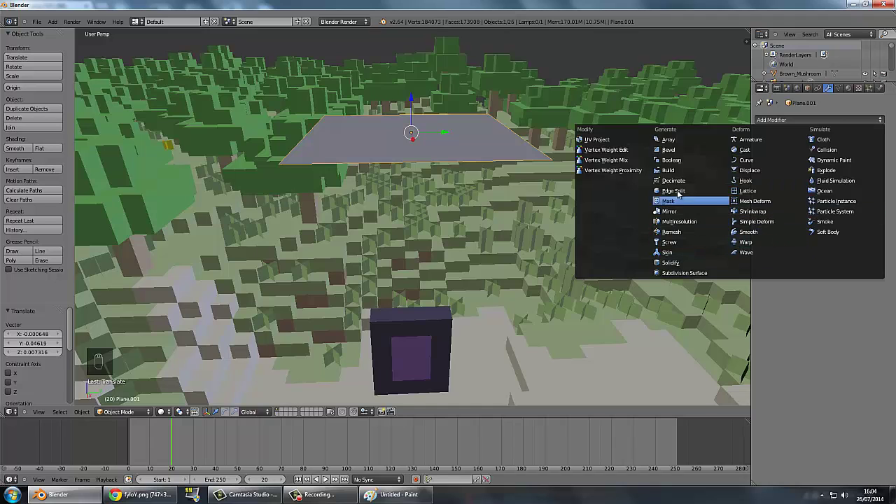
pyautogui.click(673, 263)
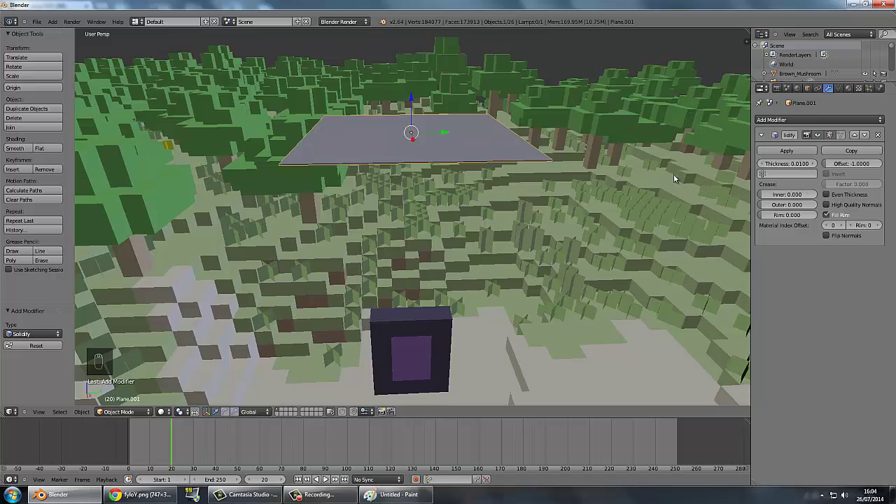
# Inspect the plane's thickened edge and shift the plane slightly lower over the portal
pyautogui.moveTo(674, 178); pyautogui.dragTo(638, 114, button='middle')
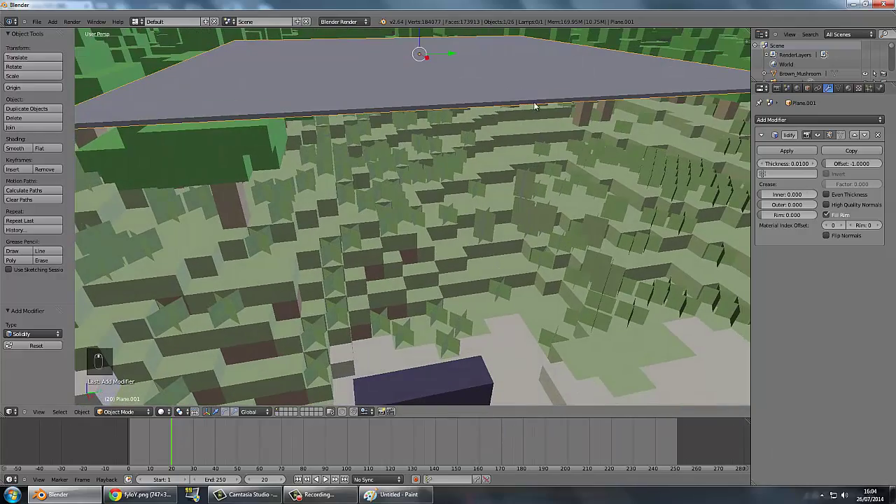
pyautogui.moveTo(534, 106); pyautogui.dragTo(602, 94, button='middle')
pyautogui.press('g')
pyautogui.click(599, 79)
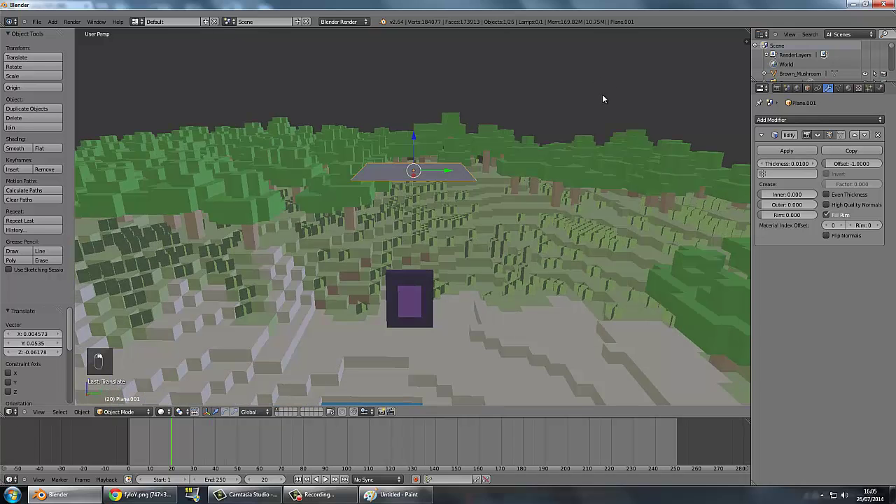
# Switch to Chrome and exit it despite the download in progress, bringing Paint to the front
pyautogui.click(140, 494)
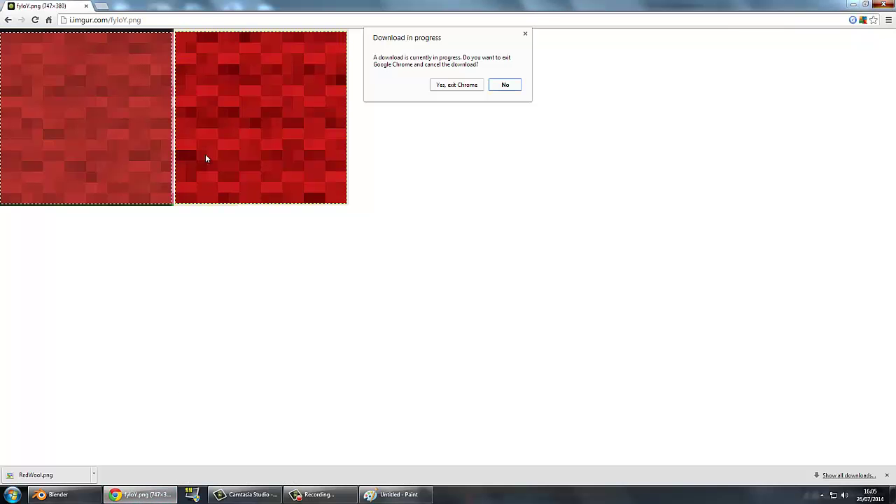
pyautogui.click(456, 85)
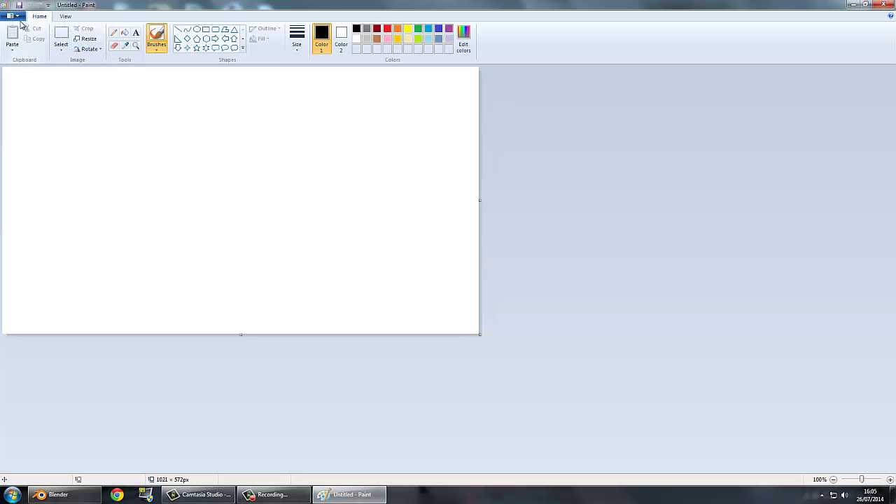
# Open RedWool.png from the Downloads folder in Paint
pyautogui.click(17, 15)
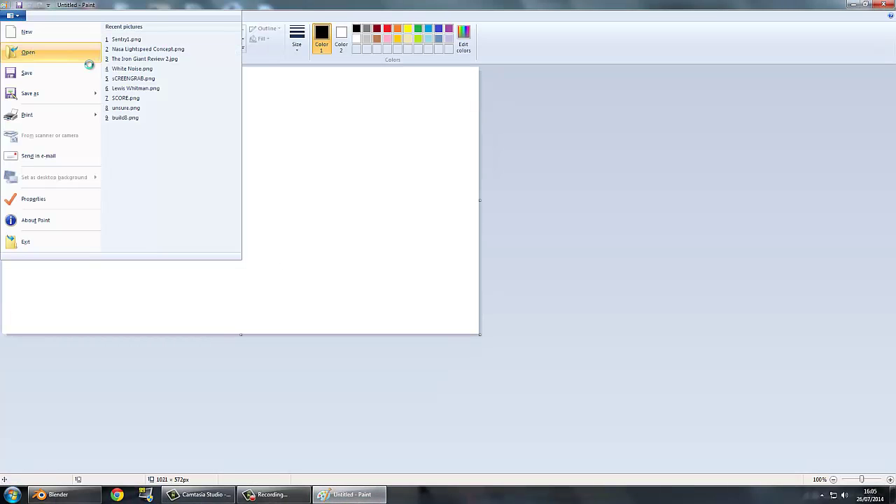
pyautogui.click(168, 104)
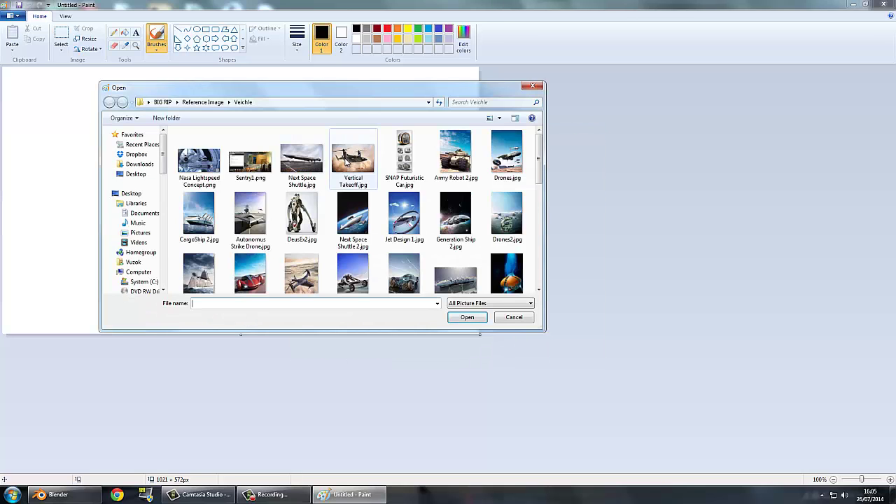
pyautogui.click(140, 164)
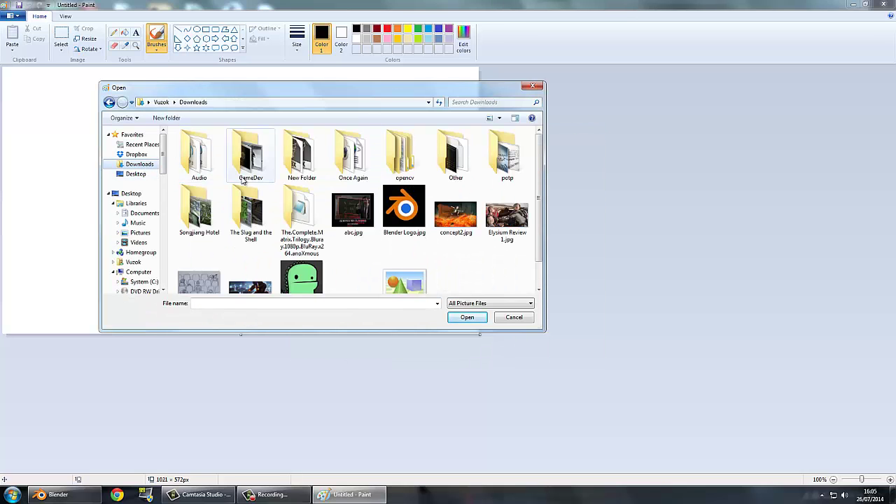
pyautogui.click(357, 193)
pyautogui.scroll(-1, 362, 191)
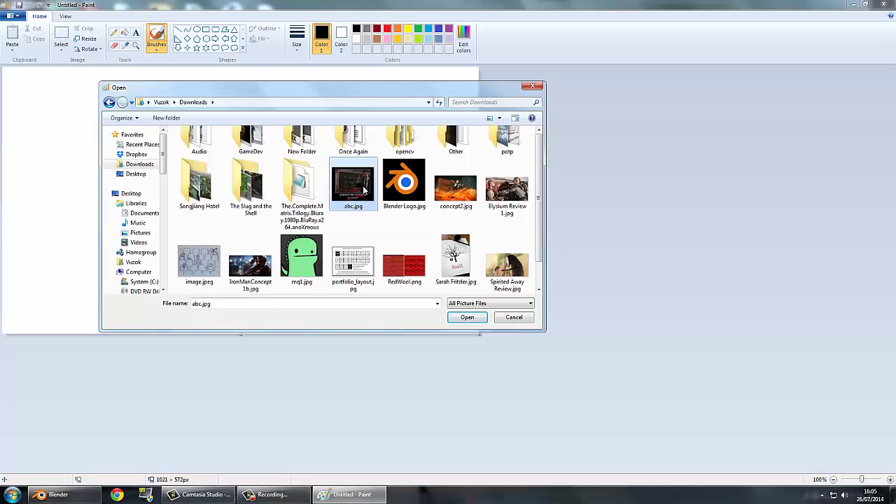
pyautogui.doubleClick(403, 259)
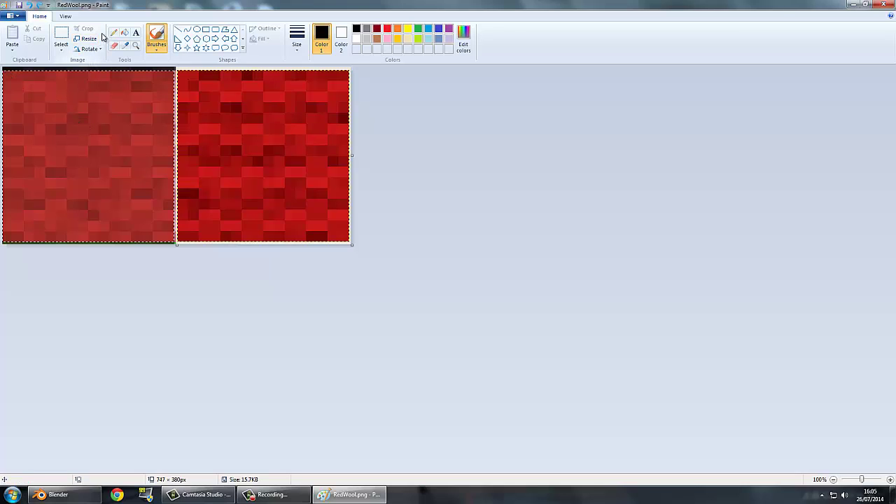
# Select the duller red wool square, about 362 × 362 px, and crop the image to it
pyautogui.click(63, 34)
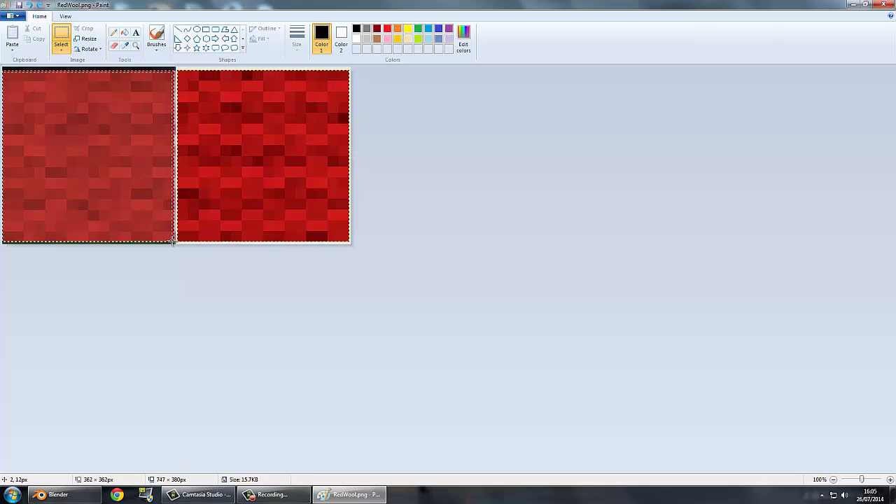
pyautogui.moveTo(172, 241); pyautogui.dragTo(172, 241)
pyautogui.click(87, 28)
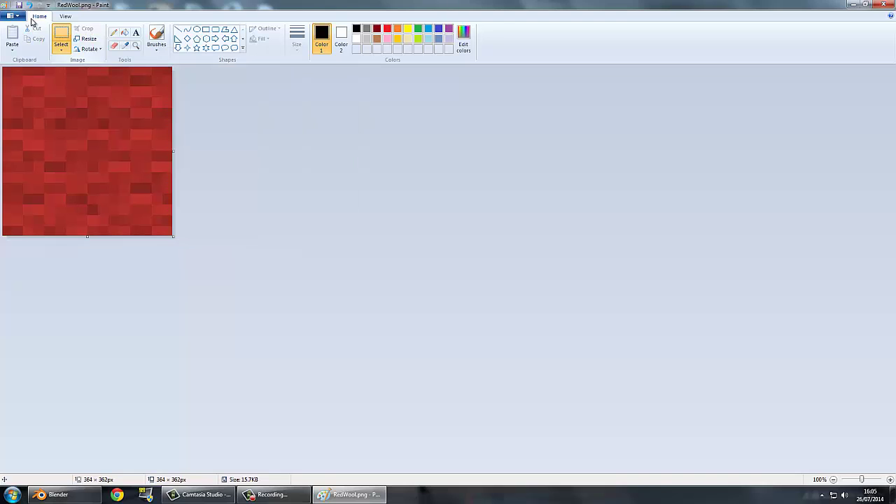
# Save the cropped image over the existing RedWool.png in Downloads as a PNG and return to Blender
pyautogui.click(10, 16)
pyautogui.click(35, 93)
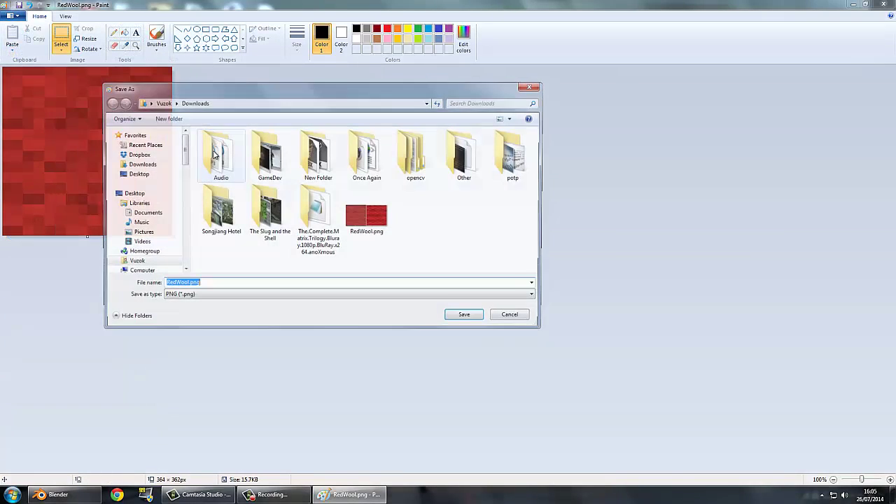
pyautogui.doubleClick(374, 238)
pyautogui.click(465, 248)
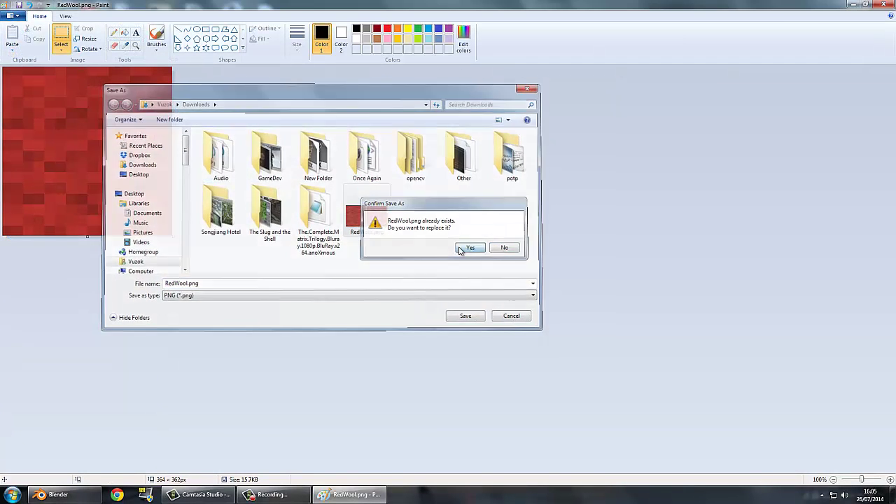
pyautogui.hotkey('alt', 'Tab')
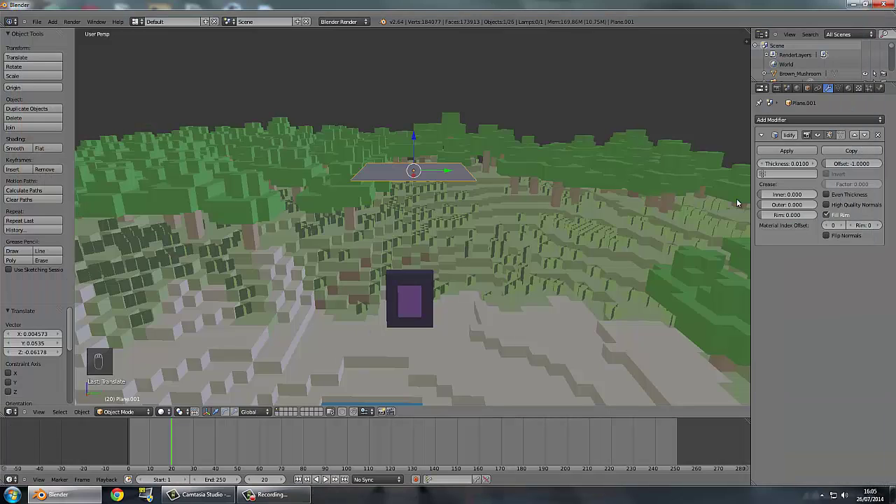
# Create a new material on the floating plane with zero specular intensity and a saturated red diffuse color
pyautogui.click(849, 88)
pyautogui.click(798, 149)
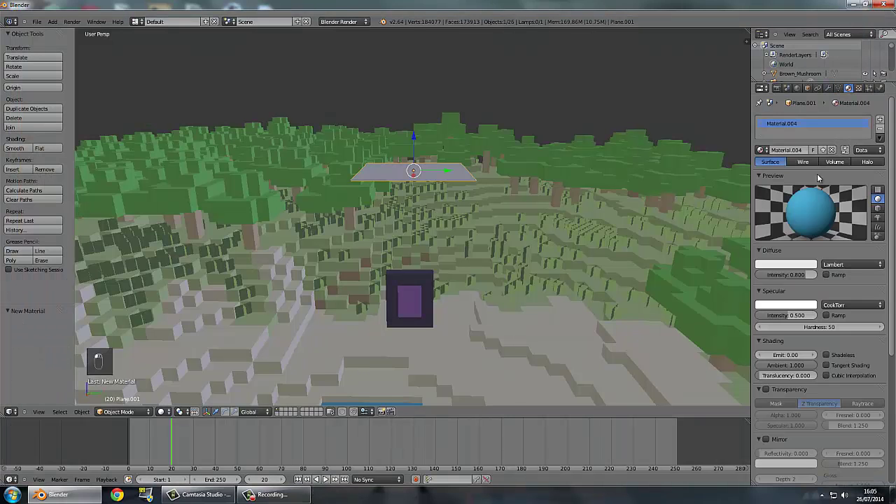
pyautogui.moveTo(791, 315); pyautogui.dragTo(686, 325)
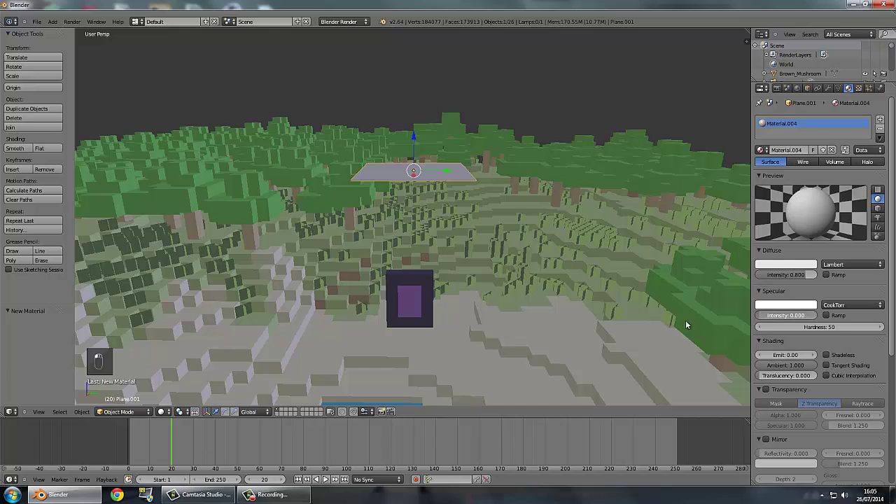
pyautogui.click(770, 265)
pyautogui.click(767, 202)
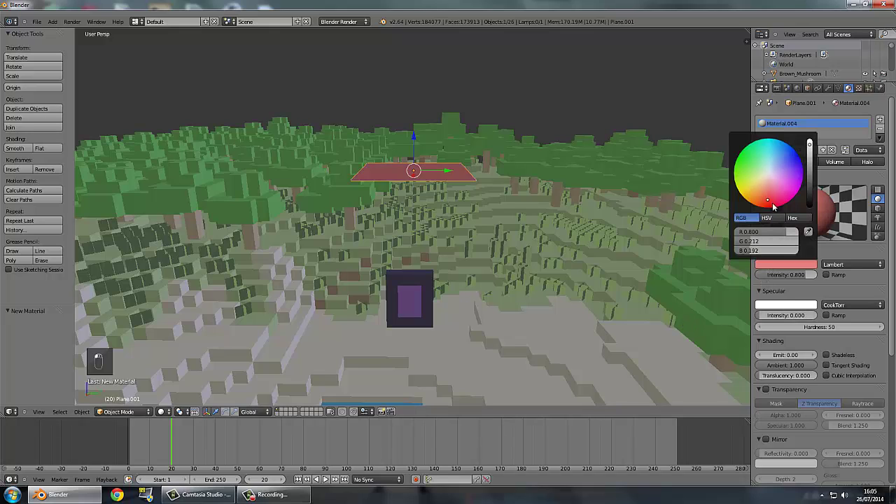
pyautogui.moveTo(774, 207); pyautogui.dragTo(776, 217)
pyautogui.click(778, 207)
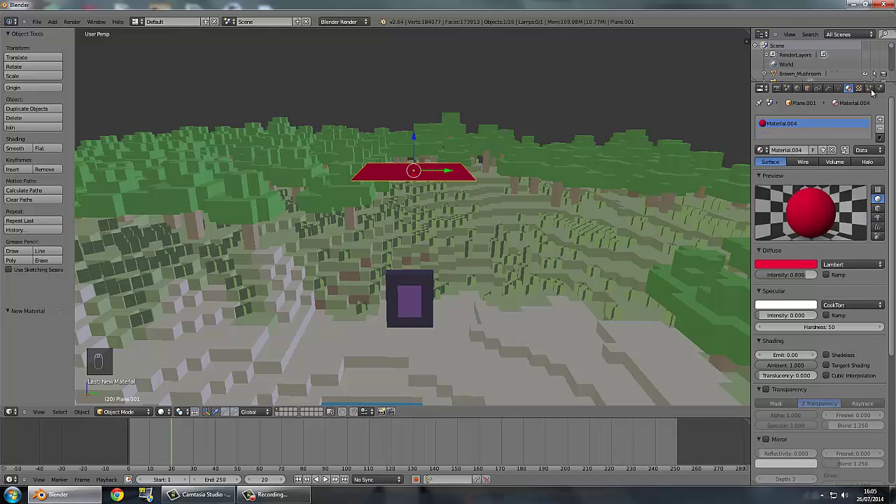
# Add a new texture to the plane's red material and set its type to Image or Movie
pyautogui.click(859, 89)
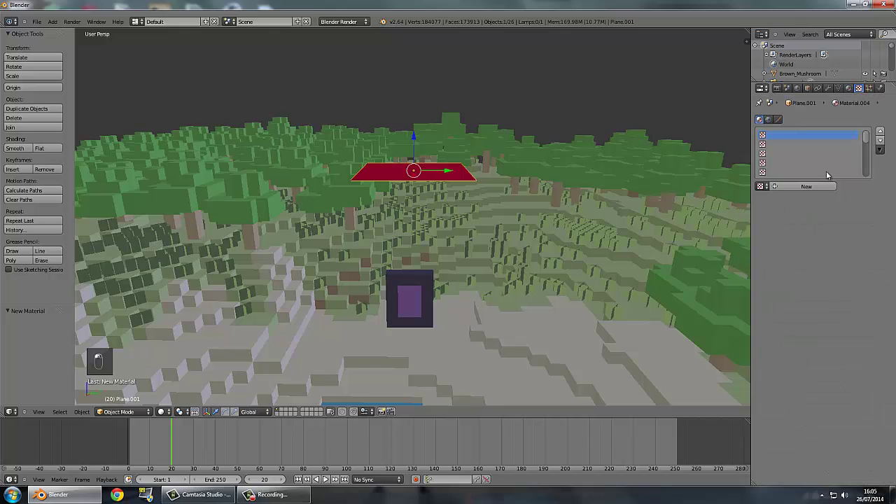
pyautogui.click(818, 186)
pyautogui.click(826, 198)
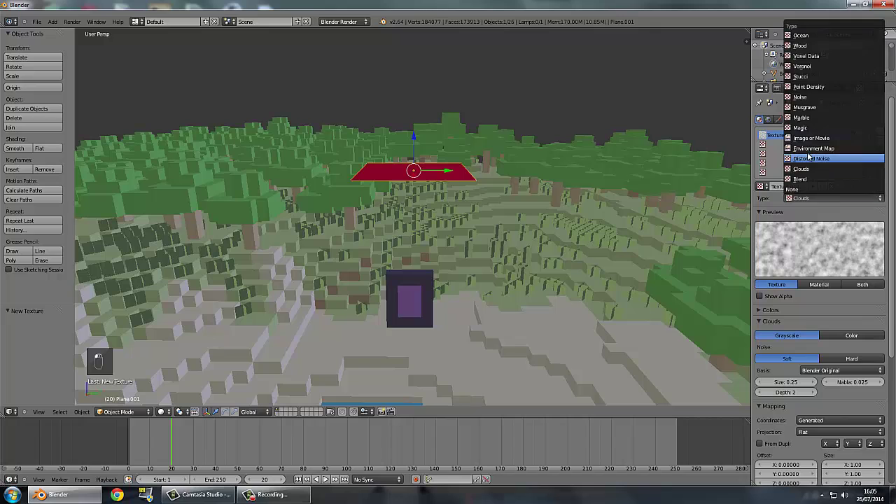
pyautogui.click(811, 138)
# Load RedWool.png from the user's Downloads folder as the image for the plane's texture
pyautogui.click(860, 335)
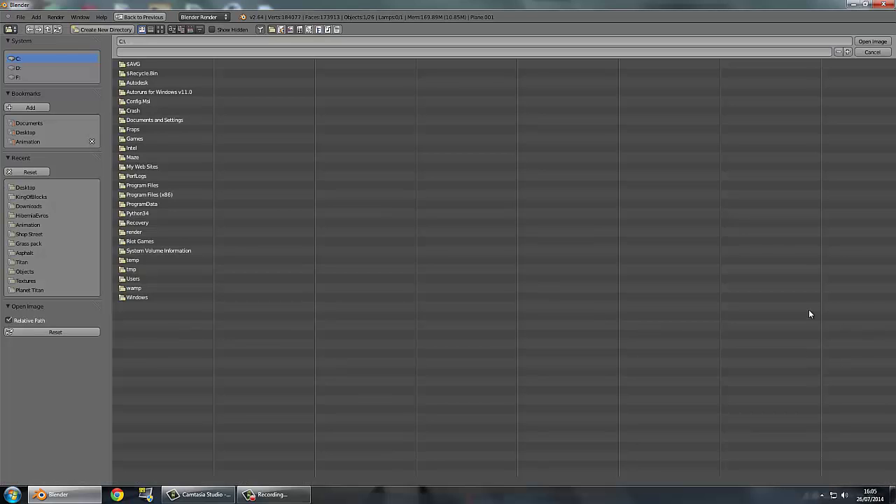
pyautogui.click(37, 189)
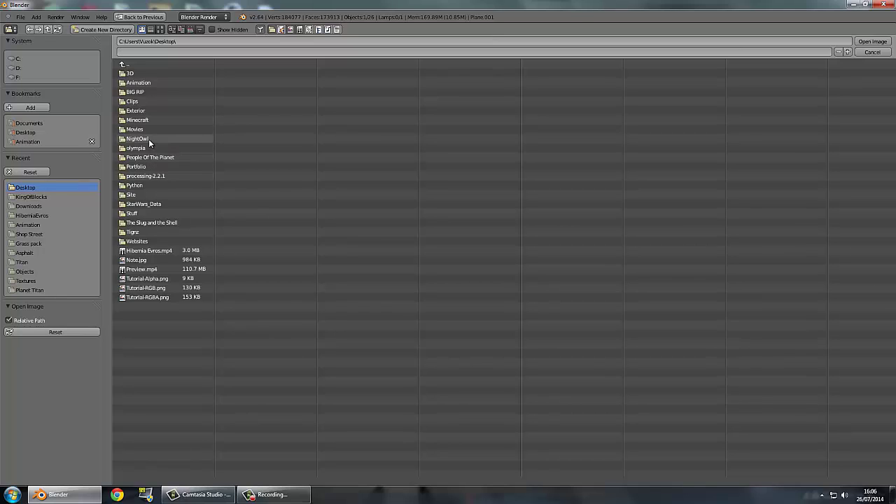
pyautogui.click(137, 53)
pyautogui.click(138, 66)
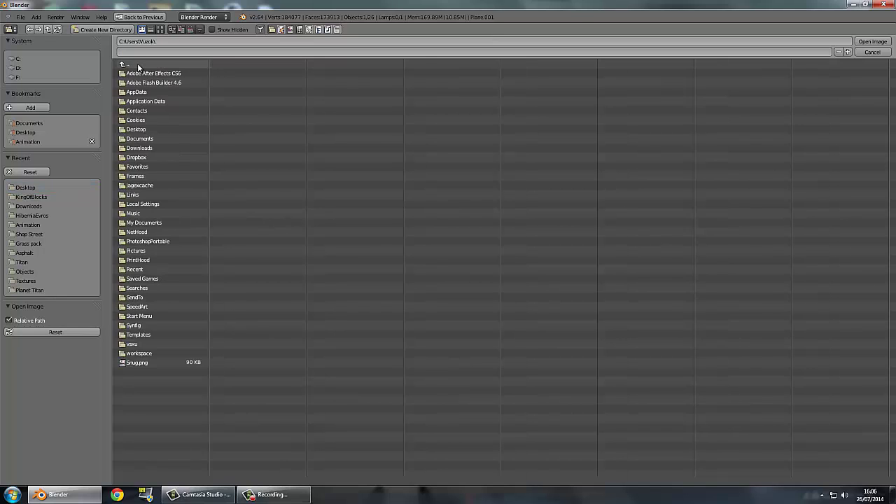
pyautogui.click(155, 146)
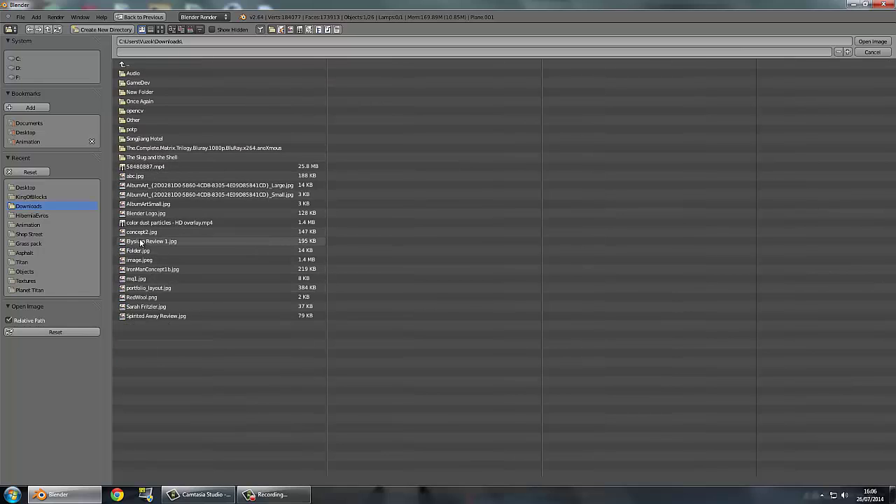
pyautogui.doubleClick(140, 296)
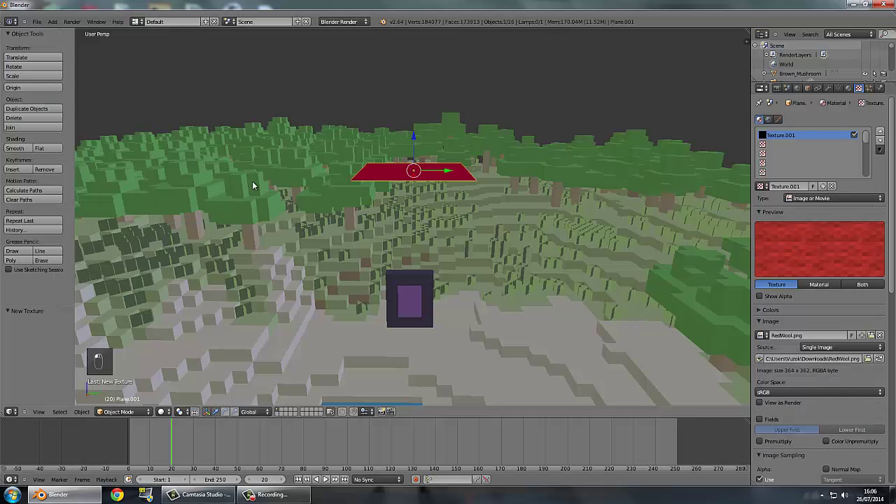
# Look through the camera and try to enable Cloth physics on the red plane
pyautogui.scroll(3, 331, 173)
pyautogui.press('KP_0')
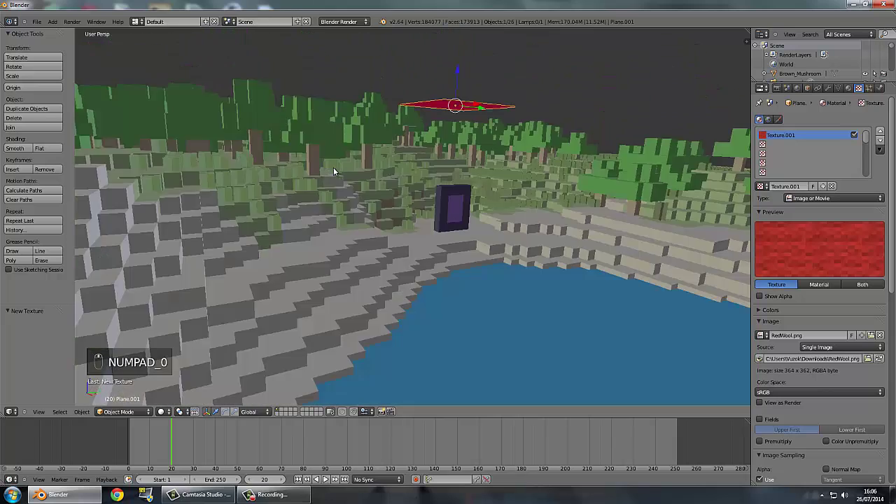
pyautogui.click(881, 88)
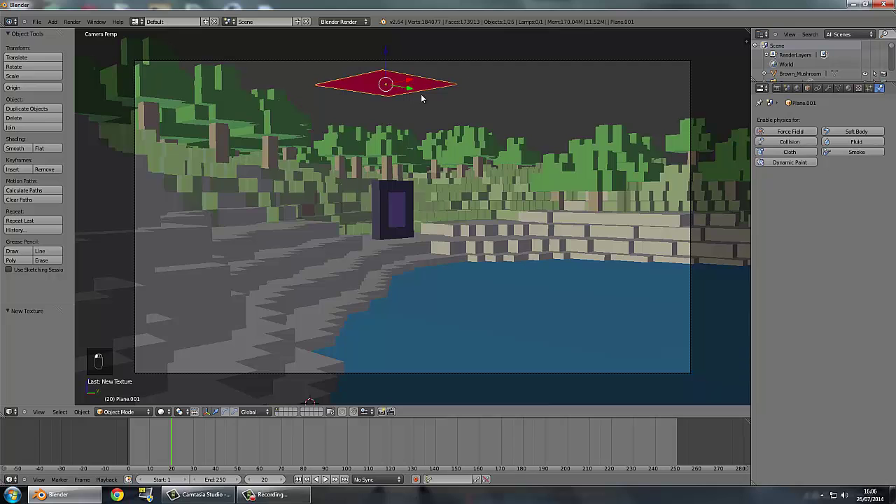
pyautogui.click(794, 154)
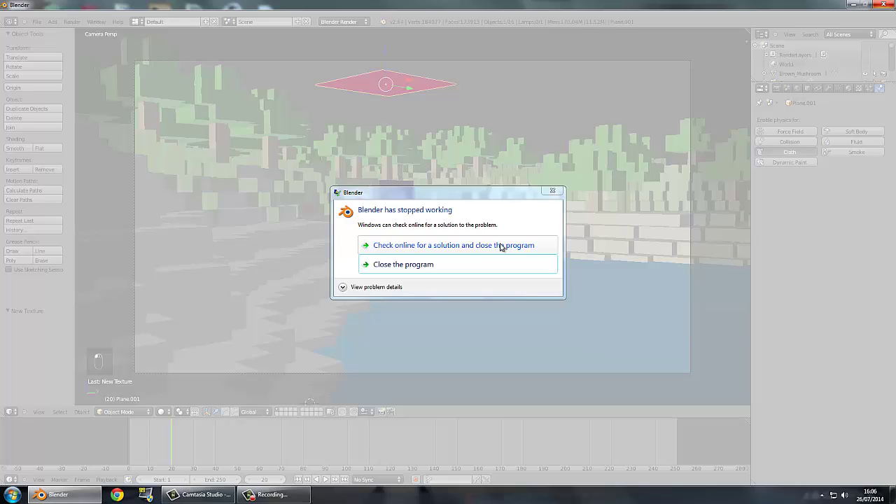
# Close the crashed Blender session, relaunch Blender, and dismiss the splash screen
pyautogui.click(553, 191)
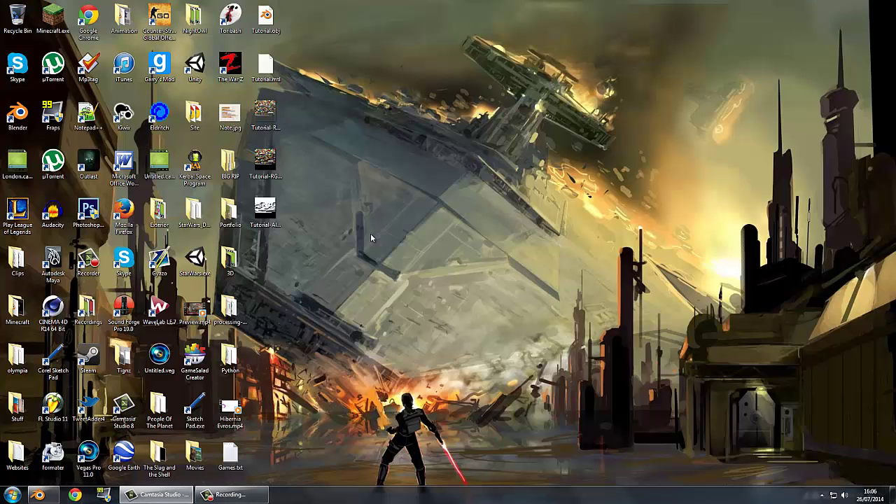
pyautogui.click(42, 495)
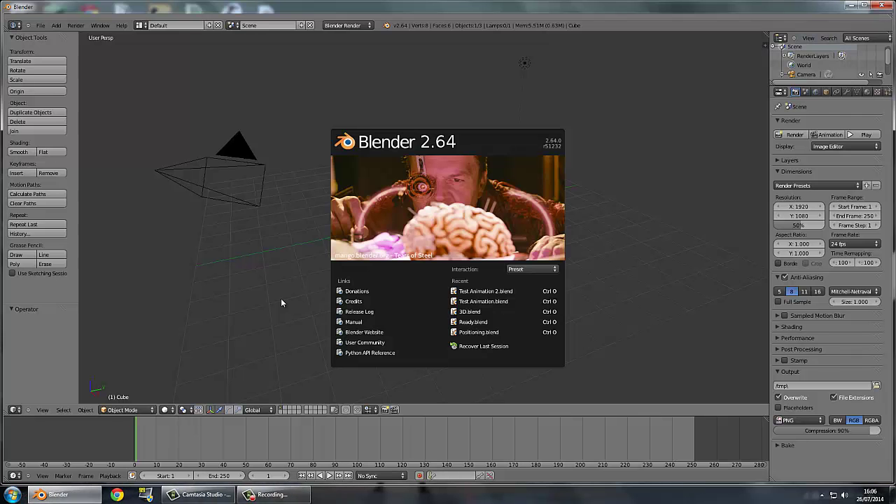
pyautogui.click(281, 299)
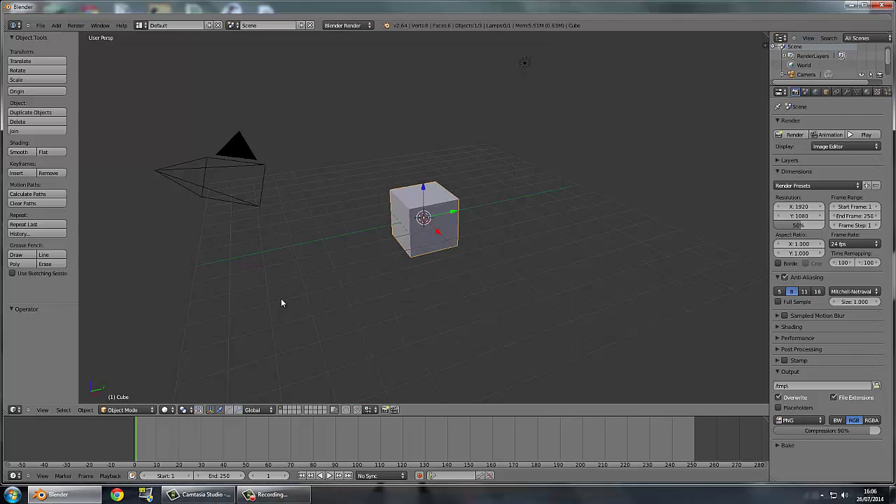
pyautogui.moveTo(358, 250); pyautogui.dragTo(359, 263, button='middle')
pyautogui.scroll(-2, 413, 226)
pyautogui.moveTo(414, 226); pyautogui.dragTo(389, 192, button='middle')
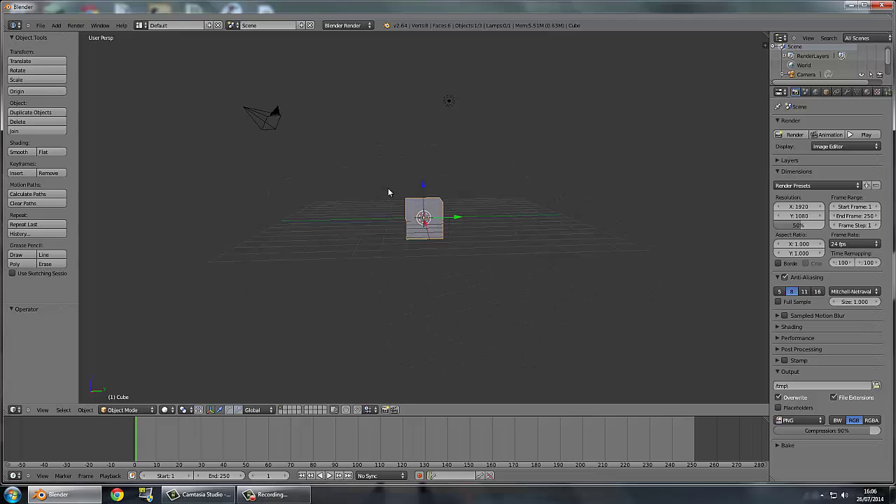
# Browse the Desktop, Minecraft and Animation folders for the saved Blender file to open
pyautogui.click(39, 25)
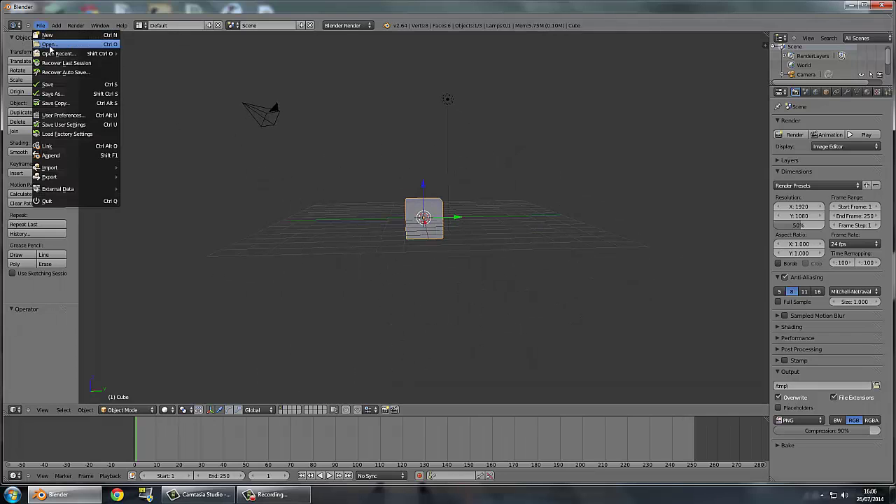
pyautogui.click(49, 45)
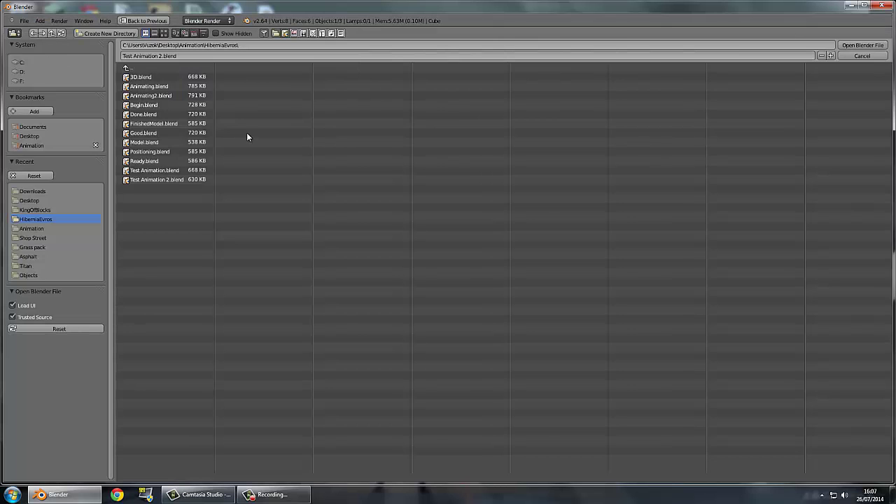
pyautogui.click(40, 200)
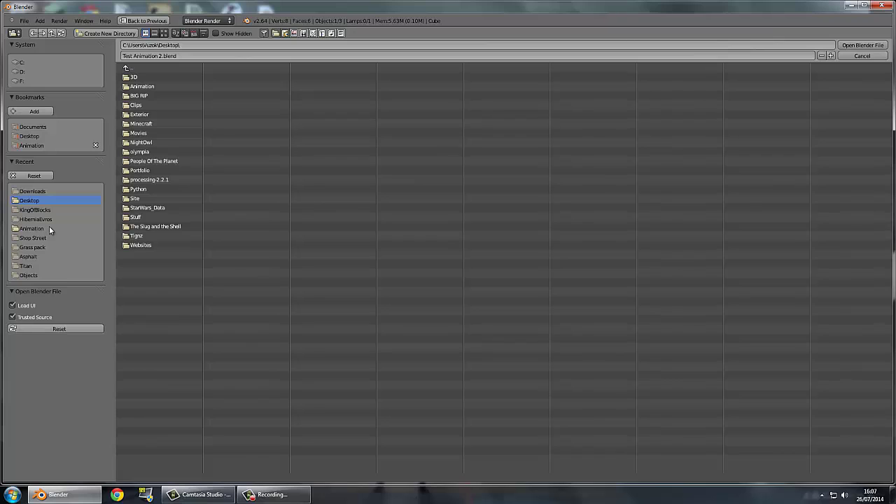
pyautogui.click(142, 124)
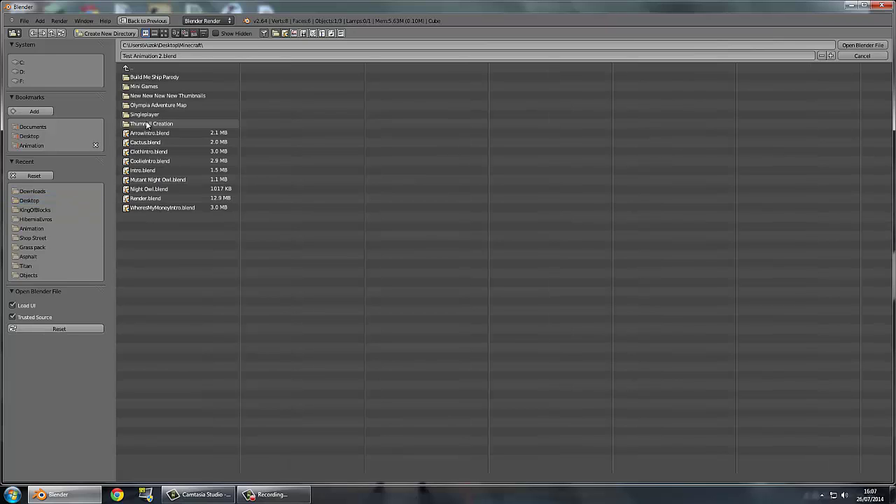
pyautogui.click(47, 136)
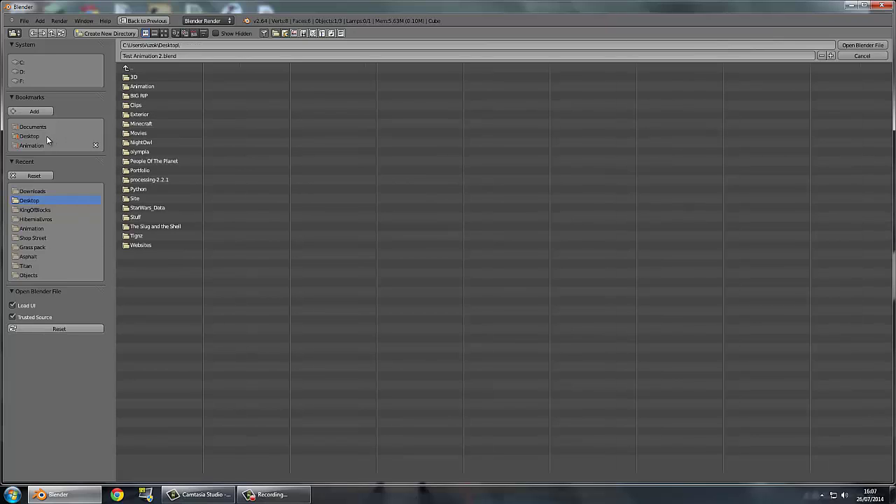
pyautogui.click(42, 146)
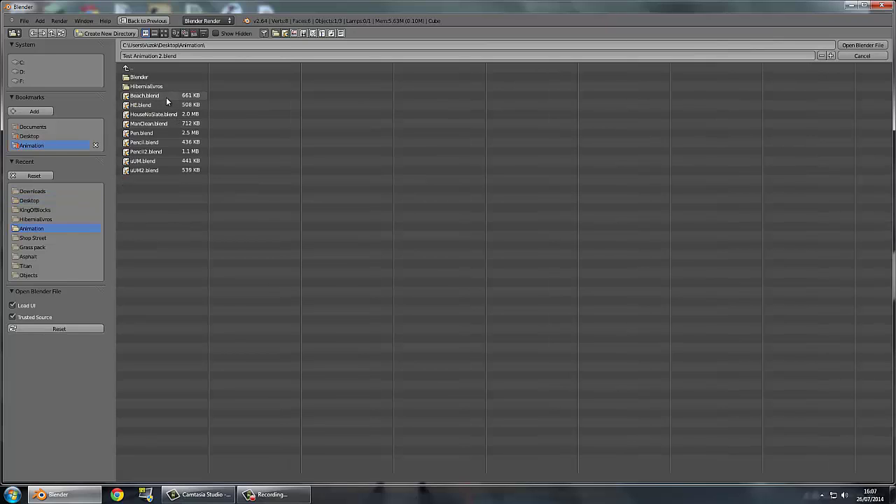
pyautogui.click(156, 77)
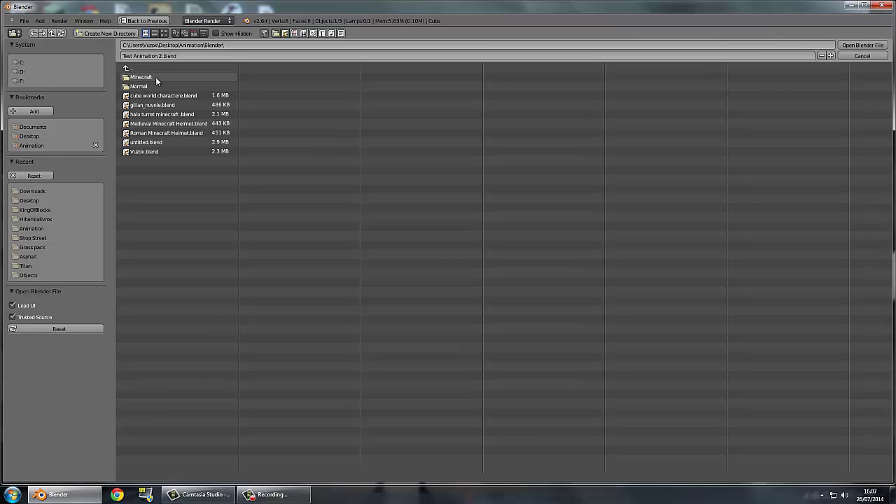
pyautogui.click(156, 77)
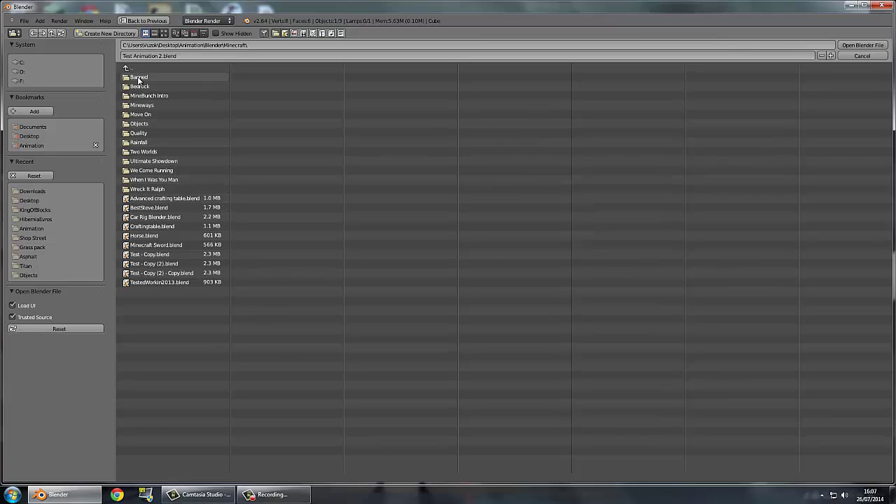
# Check the NightOwl folder and recheck the Animation folder's Blender and Minecraft subfolders, and return to the scene without opening a file
pyautogui.click(130, 68)
pyautogui.click(46, 136)
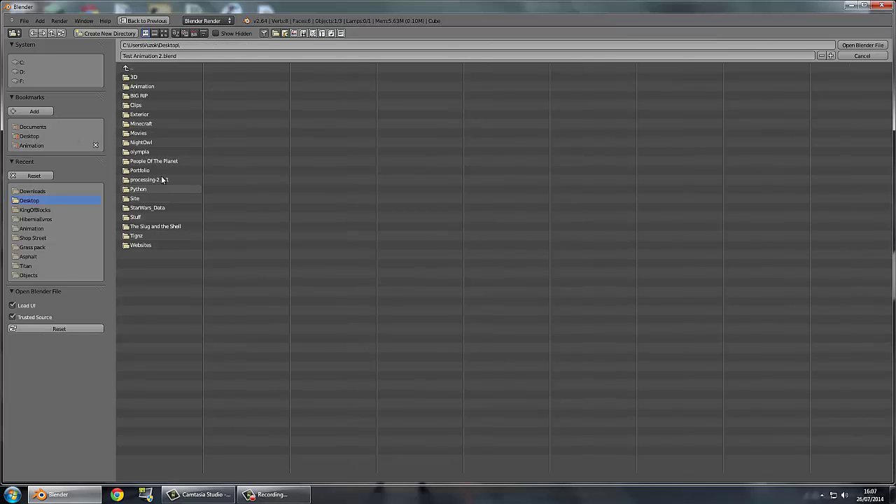
pyautogui.click(147, 143)
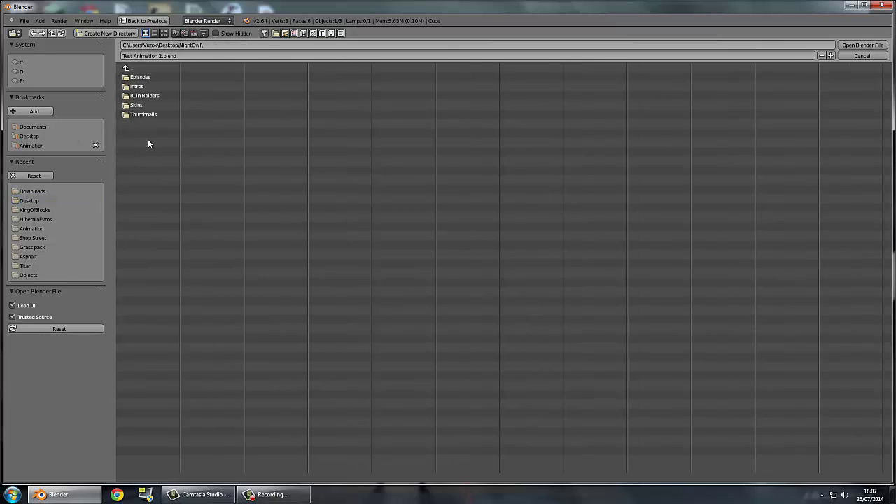
pyautogui.click(150, 87)
pyautogui.click(127, 66)
pyautogui.click(41, 144)
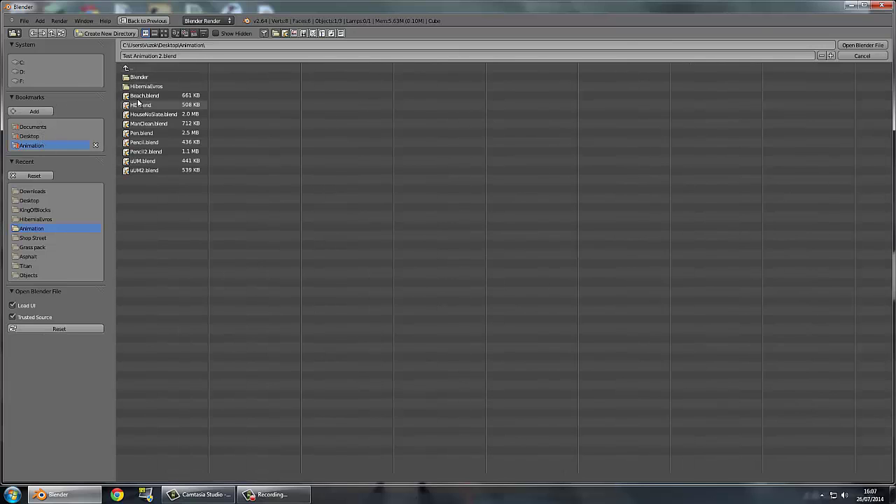
pyautogui.click(140, 85)
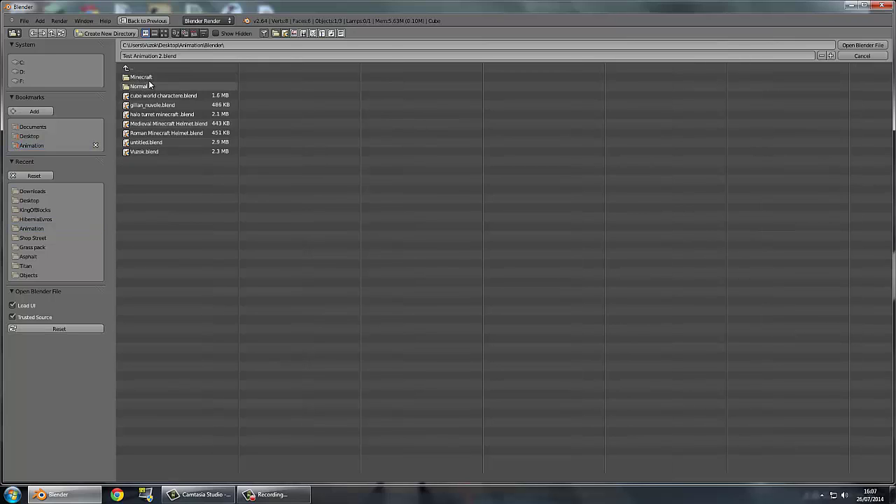
pyautogui.doubleClick(147, 78)
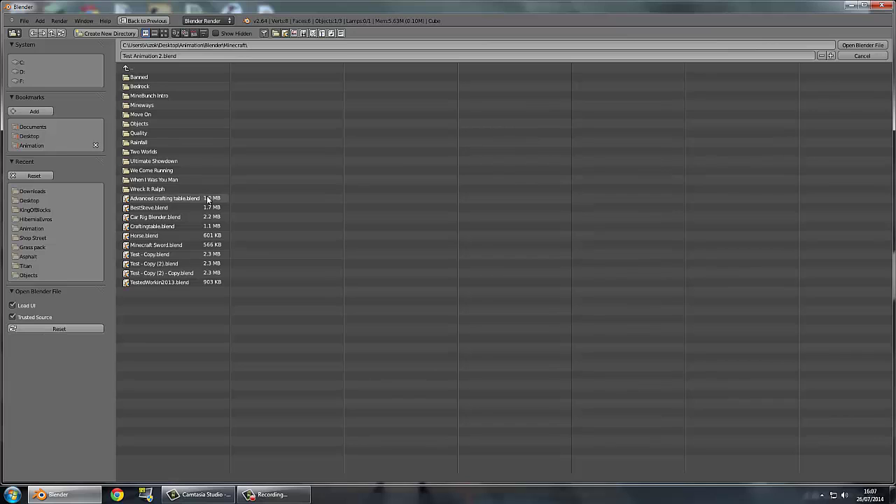
pyautogui.click(150, 21)
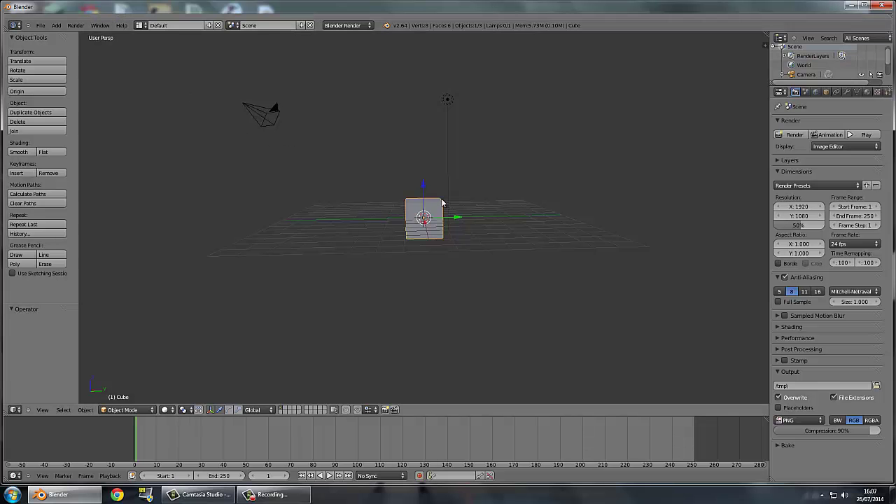
# Enter Edit Mode on the default cube, switch to face selection and select its top face
pyautogui.scroll(4, 453, 220)
pyautogui.moveTo(453, 219); pyautogui.dragTo(467, 236, button='middle')
pyautogui.press('Tab')
pyautogui.rightClick(415, 201)
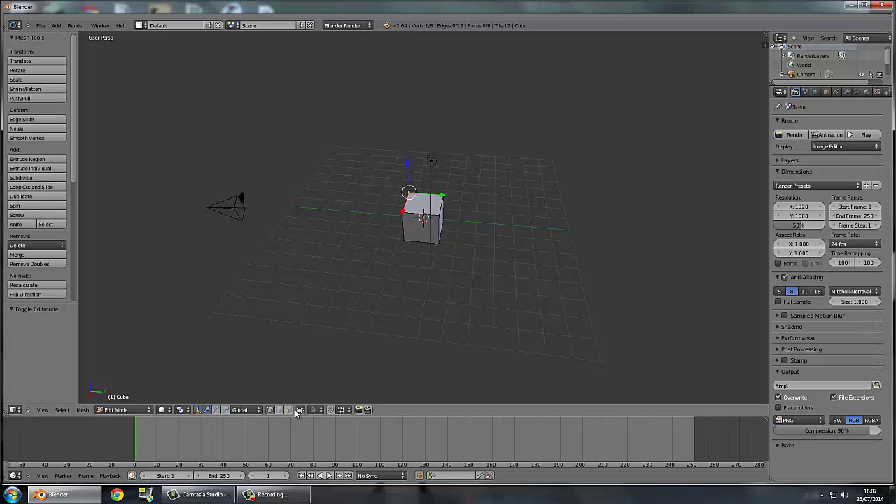
pyautogui.press('a')
pyautogui.rightClick(433, 204)
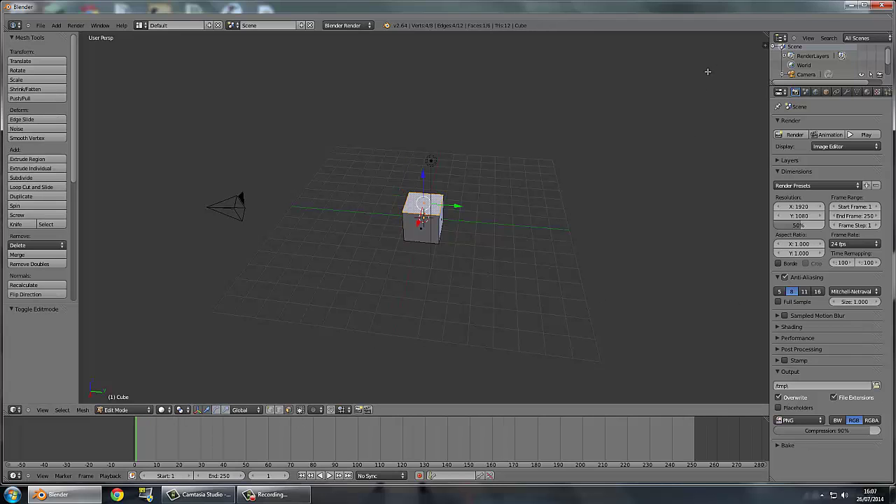
# Start the Screencast Keys display in the 3D view
pyautogui.press('n')
pyautogui.scroll(-5, 768, 235)
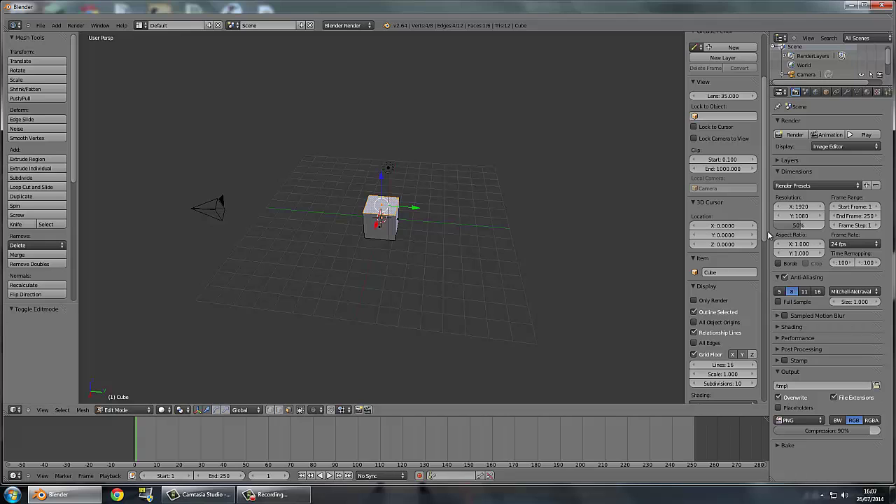
pyautogui.scroll(-10, 768, 236)
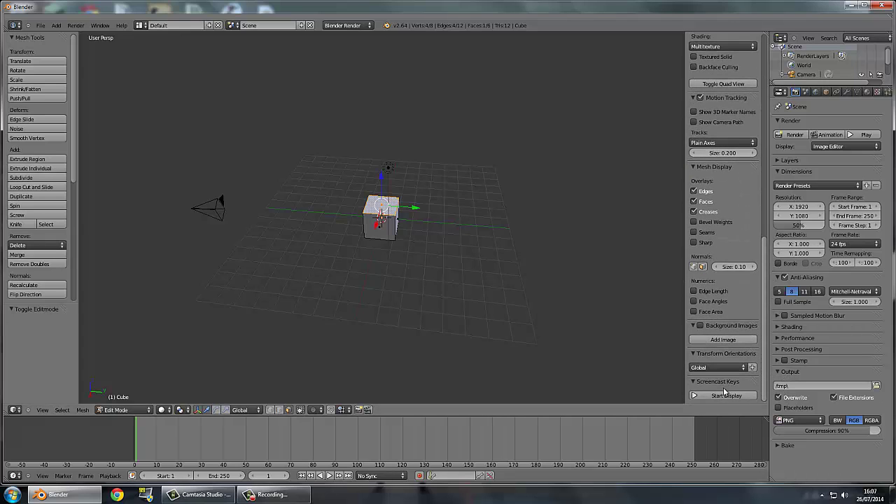
pyautogui.click(725, 394)
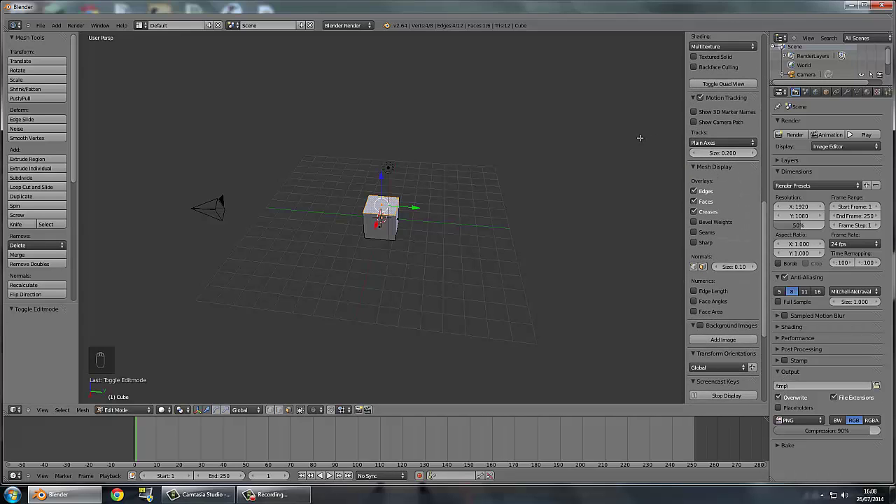
pyautogui.press('n')
# Extrude the cube's top face upward twice, by about 4.47 and about 2 units, to form a pillar
pyautogui.moveTo(541, 140); pyautogui.dragTo(544, 162, button='middle')
pyautogui.press('e')
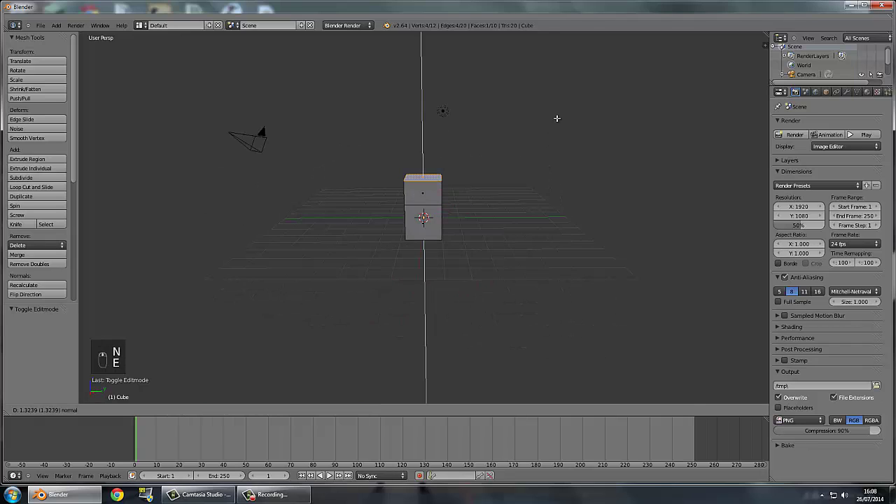
pyautogui.click(559, 90)
pyautogui.press('e')
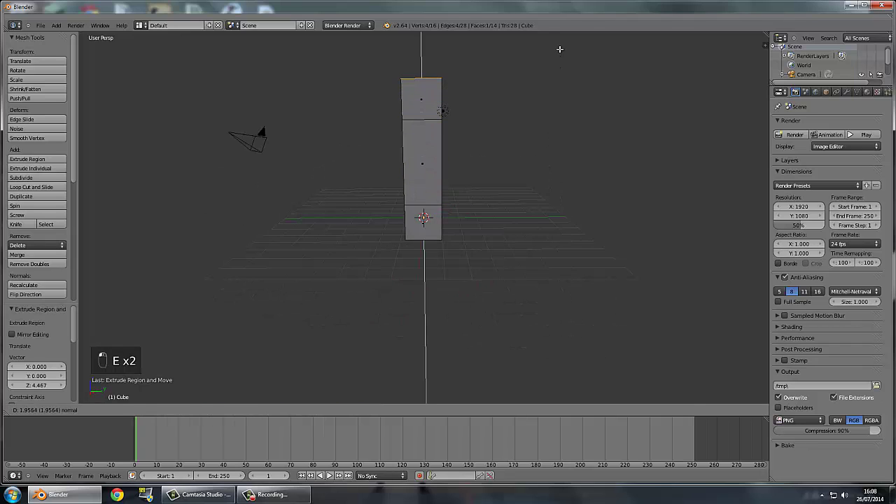
pyautogui.click(559, 49)
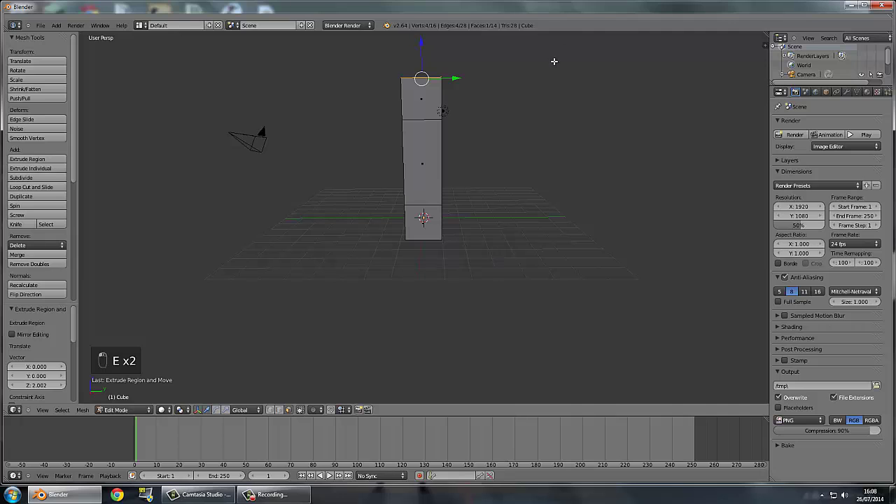
# Extrude the side face of the pillar's uppermost block along Y twice, by about 4.71 and about 2.32 units, to form a crossbeam
pyautogui.moveTo(554, 62); pyautogui.dragTo(480, 84, button='middle')
pyautogui.rightClick(485, 110)
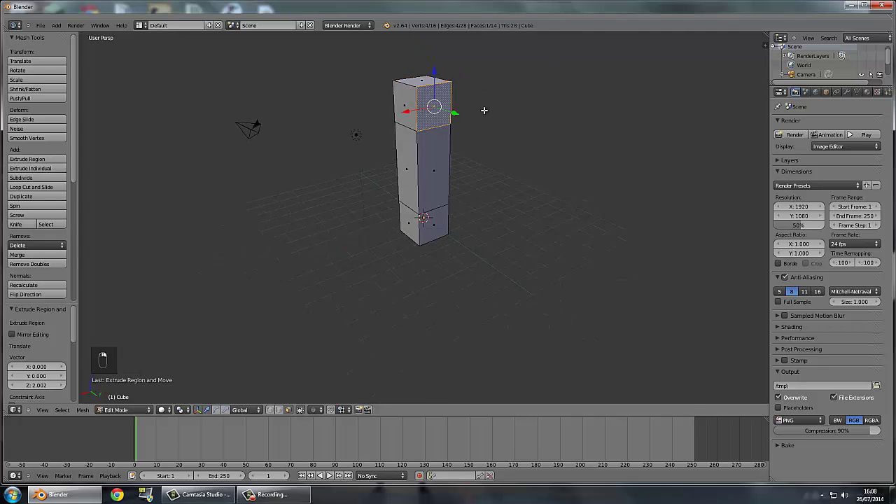
pyautogui.press('e')
pyautogui.click(622, 110)
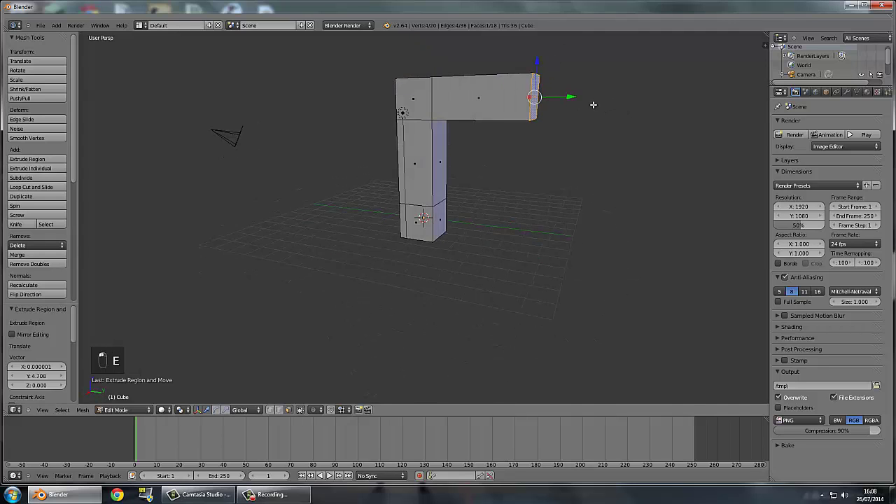
pyautogui.press('e')
pyautogui.click(644, 110)
# Extrude the underside of the crossbeam's end block downward about 6.49 units to form the arch's second leg
pyautogui.scroll(3, 638, 112)
pyautogui.moveTo(637, 112); pyautogui.dragTo(610, 79, button='middle')
pyautogui.rightClick(610, 78)
pyautogui.press('e')
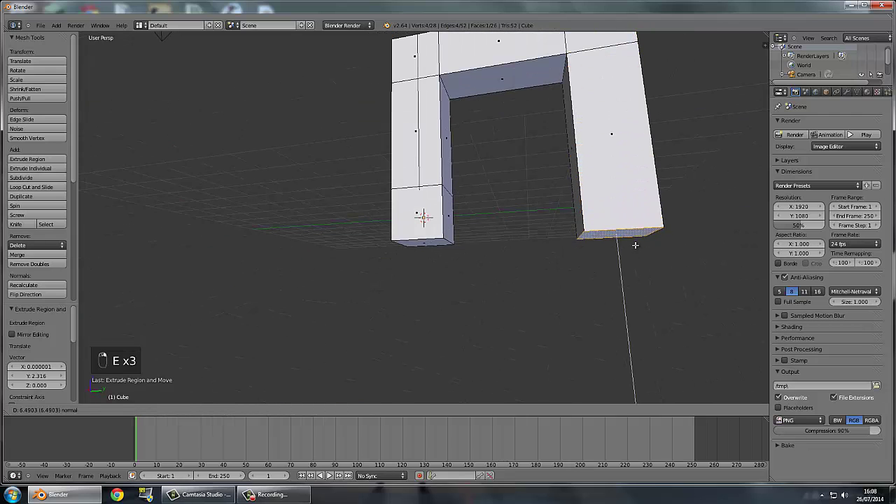
pyautogui.click(634, 244)
# Return to Object Mode and move the arch about 0.32 in X, -3.96 in Y and 0.68 in Z to centre it on the grid
pyautogui.scroll(-3, 625, 178)
pyautogui.moveTo(626, 178); pyautogui.dragTo(632, 221, button='middle')
pyautogui.press('Tab')
pyautogui.press('g')
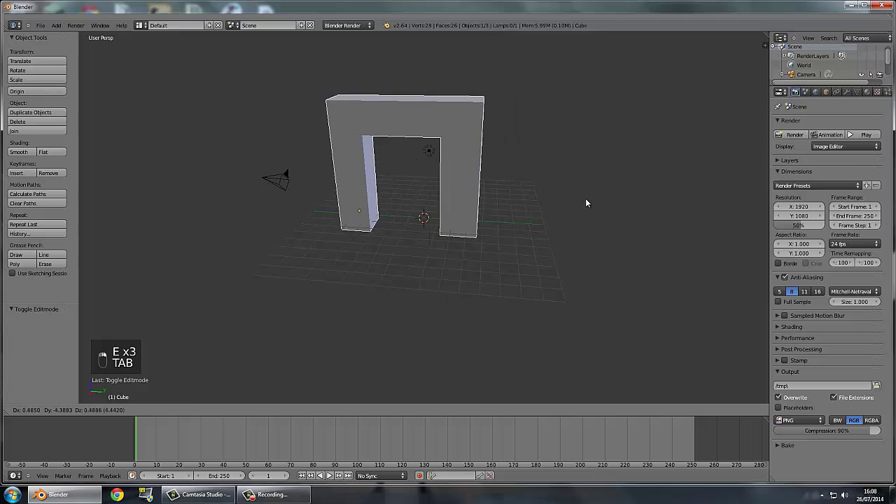
pyautogui.click(566, 191)
# Select the camera, look through it and fly it to bring more of the arch into frame
pyautogui.rightClick(282, 175)
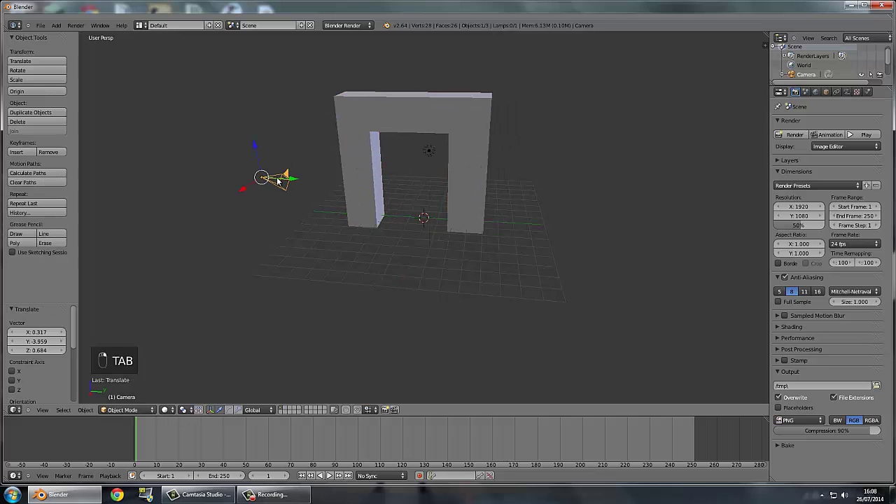
pyautogui.press('KP_0')
pyautogui.scroll(3, 428, 164)
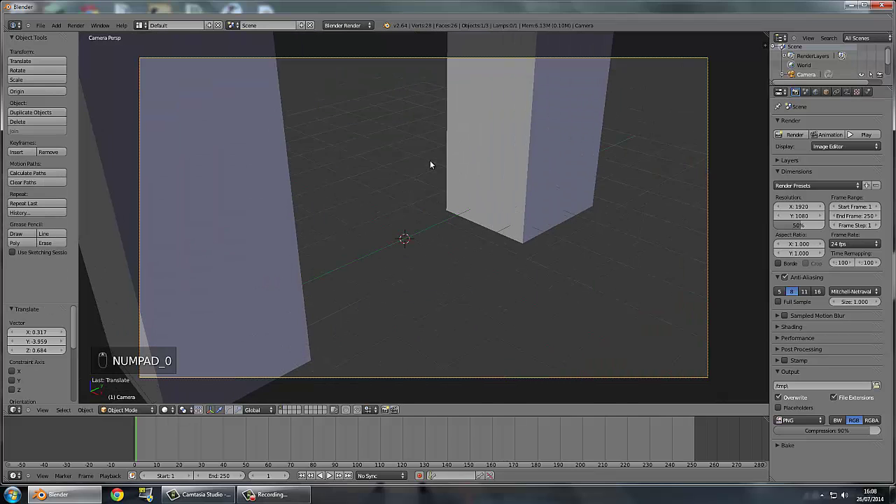
pyautogui.hotkey('shift', 'f')
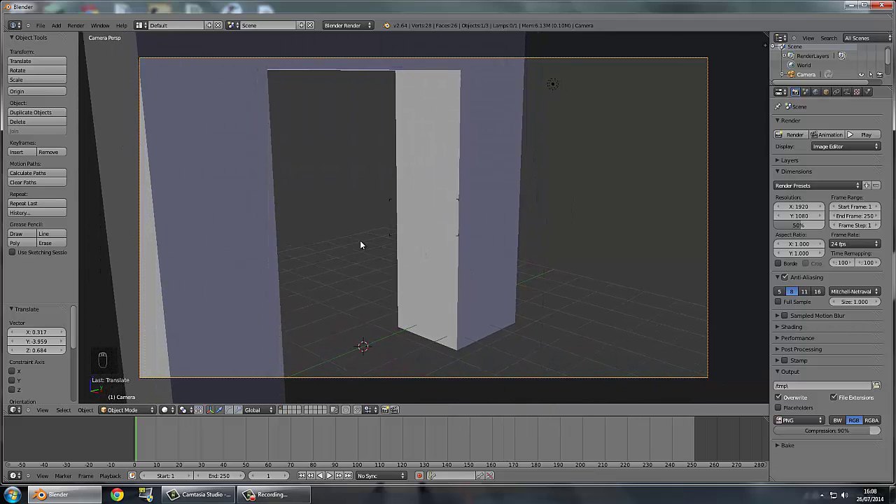
pyautogui.click(462, 254)
# Move the camera about -1.43 in X, -0.88 in Y and 1.55 in Z while looking through it
pyautogui.press('KP_0')
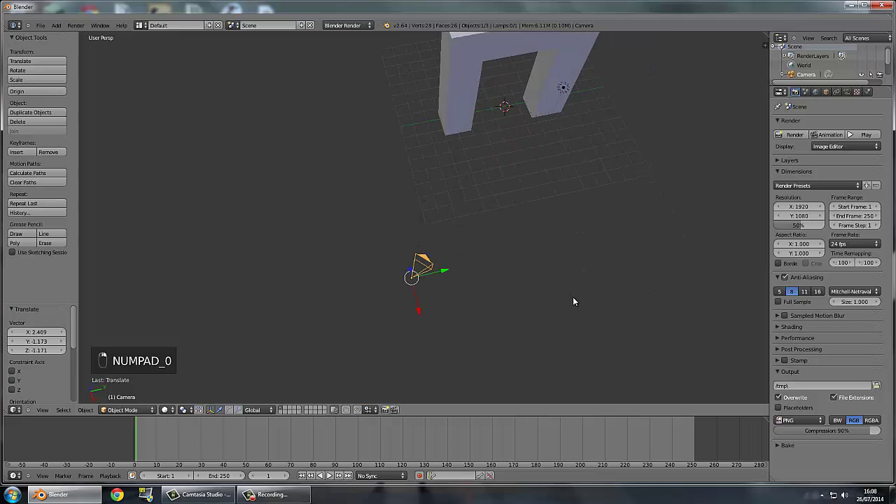
pyautogui.press('KP_0')
pyautogui.press('g')
pyautogui.click(352, 107)
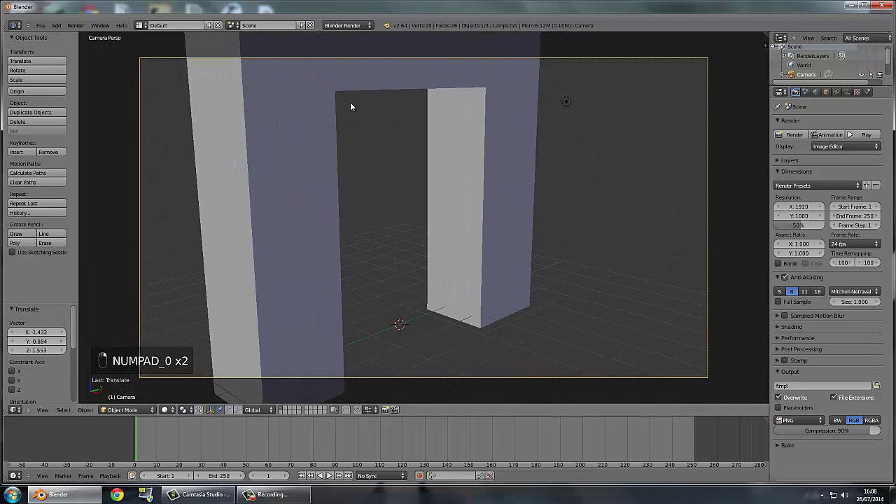
# Move the camera away from the arch by about 3.02 in X, -4.98 in Y and 2.95 in Z, and check the camera view
pyautogui.press('KP_0')
pyautogui.press('KP_0')
pyautogui.press('KP_0')
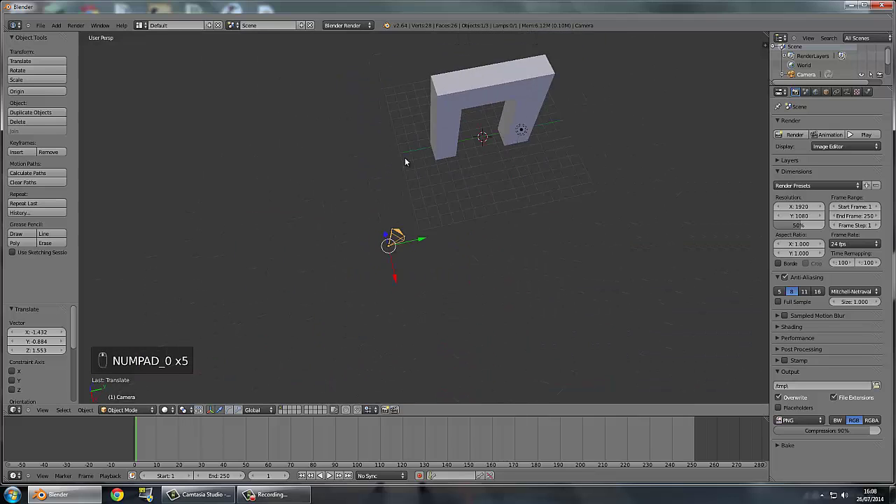
pyautogui.moveTo(386, 115); pyautogui.dragTo(417, 156, button='middle')
pyautogui.press('g')
pyautogui.click(308, 103)
pyautogui.press('KP_0')
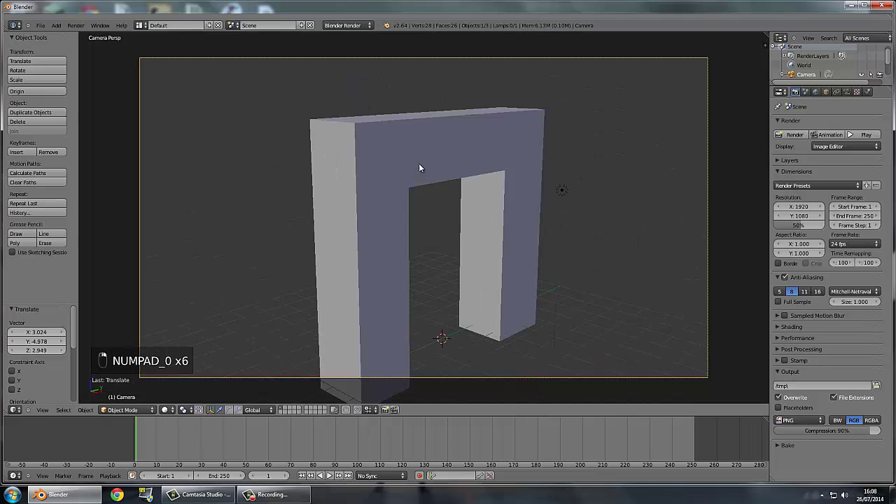
# Shift the camera about 1.35 in X, 0.95 in Y and -1.12 in Z to fit the whole arch in frame
pyautogui.press('g')
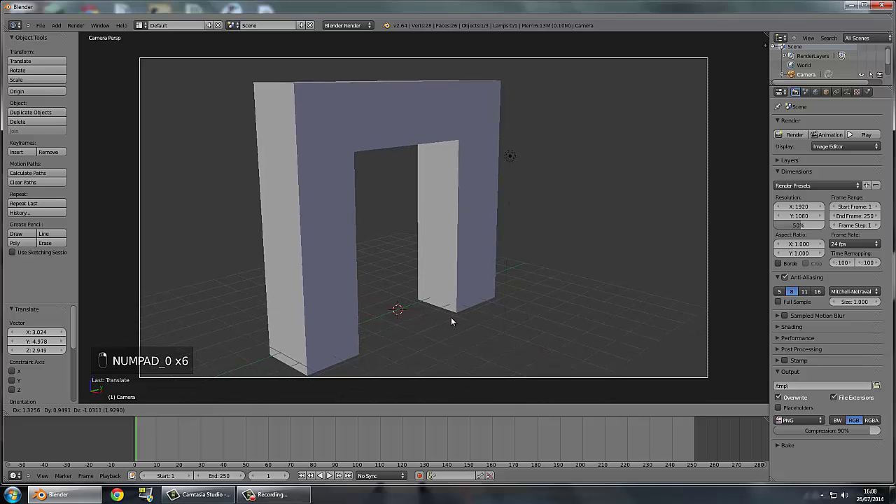
pyautogui.click(452, 323)
pyautogui.press('KP_0')
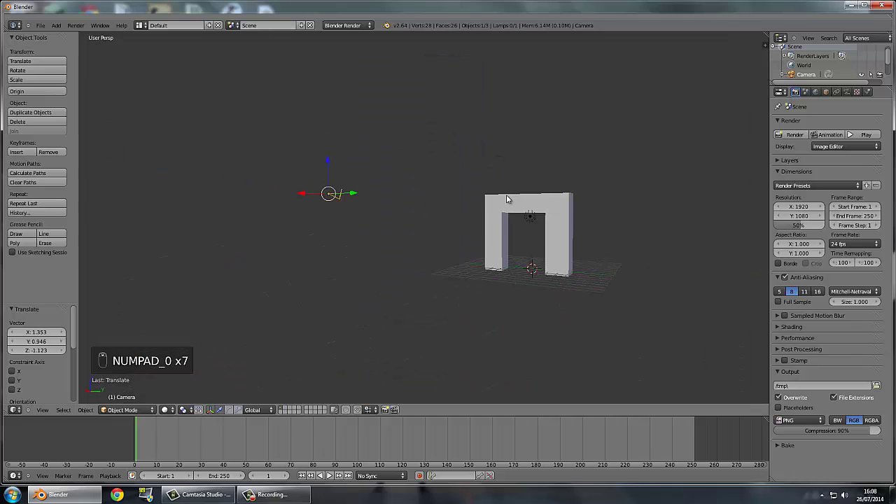
# Add a plane mesh at the scene's origin beneath the archway and frame it
pyautogui.rightClick(507, 200)
pyautogui.moveTo(453, 166); pyautogui.dragTo(143, 107, button='middle')
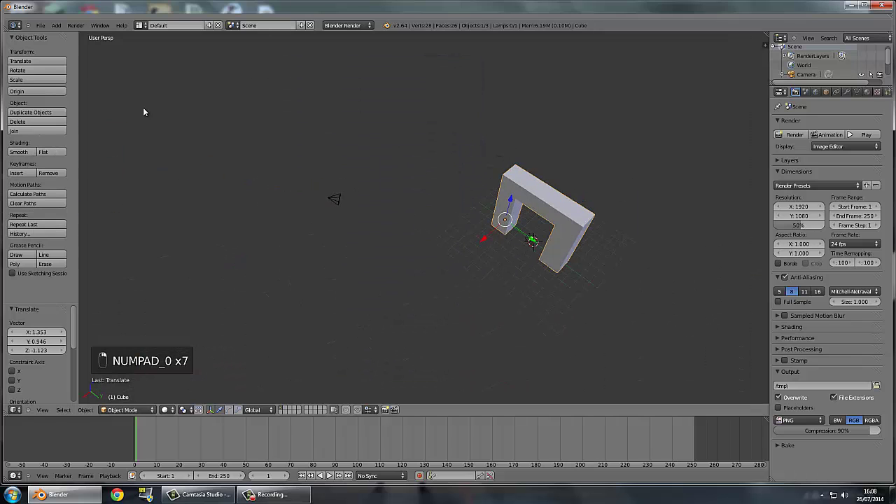
pyautogui.click(56, 25)
pyautogui.moveTo(67, 38)
pyautogui.click(123, 34)
pyautogui.moveTo(266, 152); pyautogui.dragTo(298, 128, button='middle')
pyautogui.press('KP_Decimal')
pyautogui.moveTo(342, 158); pyautogui.dragTo(376, 146, button='middle')
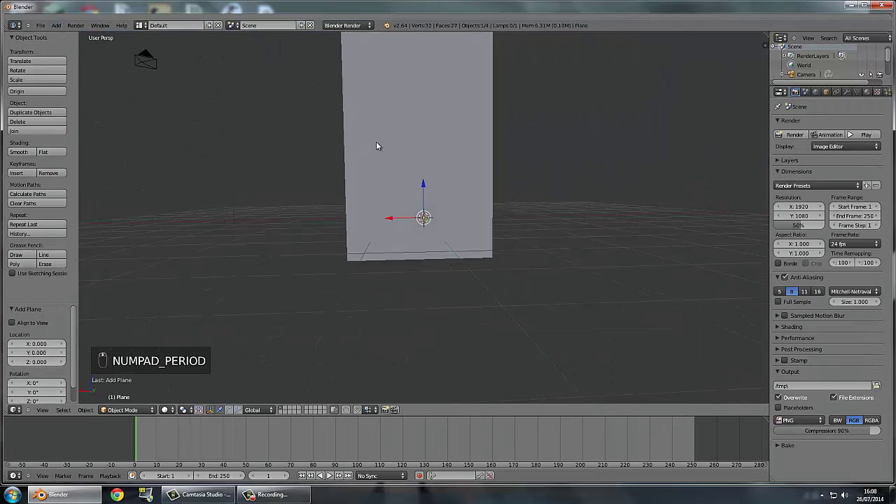
# Raise the plane from the floor toward the upper part of the arch opening
pyautogui.click(429, 54)
pyautogui.moveTo(430, 54); pyautogui.dragTo(294, 278, button='middle')
pyautogui.press('g')
pyautogui.click(203, 192)
pyautogui.moveTo(214, 182); pyautogui.dragTo(370, 228, button='middle')
pyautogui.scroll(-5, 412, 259)
# Rotate the plane upright and move it in front of the top of the arch opening, ending with a rotation of about 0.98°
pyautogui.press('r')
pyautogui.click(439, 345)
pyautogui.press('g')
pyautogui.click(462, 201)
pyautogui.press('r')
pyautogui.click(377, 341)
pyautogui.scroll(4, 434, 200)
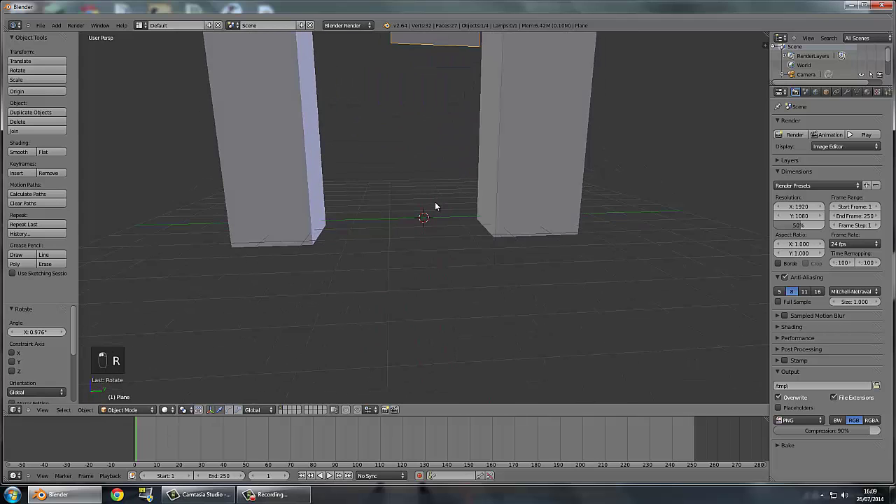
# Rotate the upright plane by about -0.85° to bring it level with the arch
pyautogui.press('KP_0')
pyautogui.press('KP_0')
pyautogui.press('KP_Decimal')
pyautogui.scroll(-4, 426, 214)
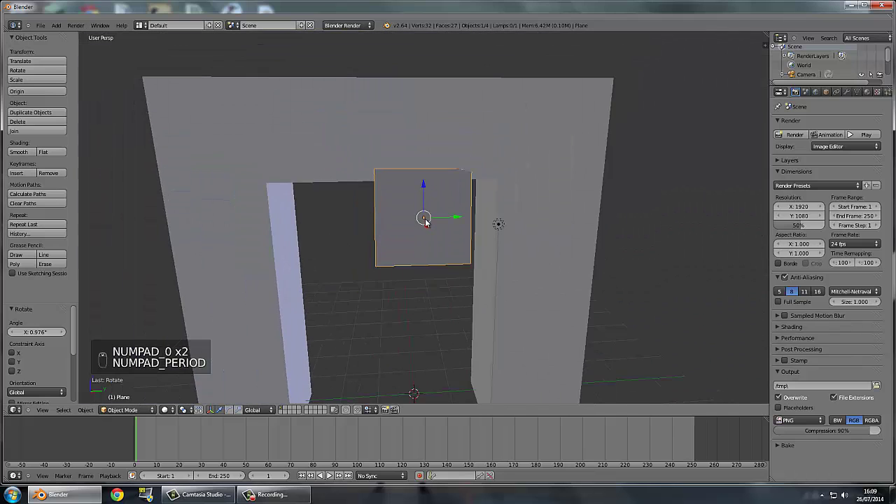
pyautogui.moveTo(426, 221); pyautogui.dragTo(490, 245, button='middle')
pyautogui.press('r')
pyautogui.click(539, 231)
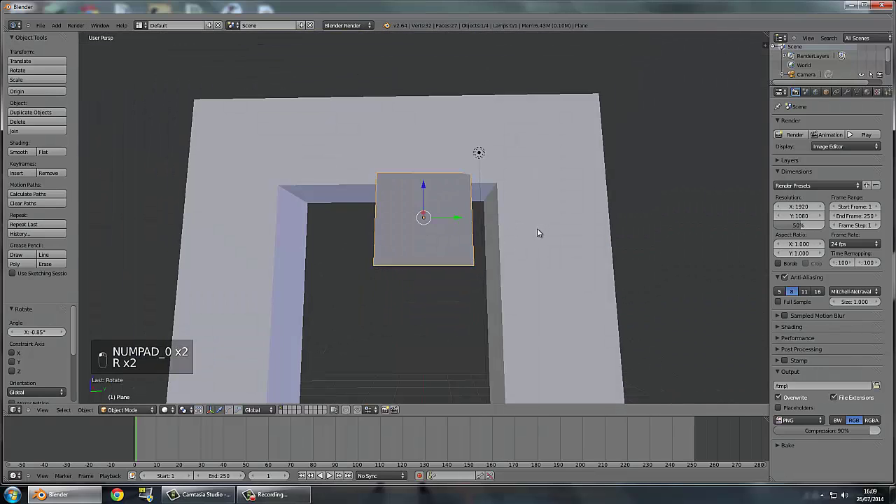
# Fine-tune the plane's rotation with three small turns to line its edges up with the opening
pyautogui.moveTo(536, 228); pyautogui.dragTo(505, 184, button='middle')
pyautogui.press('r')
pyautogui.click(543, 137)
pyautogui.press('r')
pyautogui.click(545, 134)
pyautogui.press('r')
pyautogui.click(555, 143)
# Scale the plane up to roughly the opening's width and move it into the upper part of the opening
pyautogui.press('s')
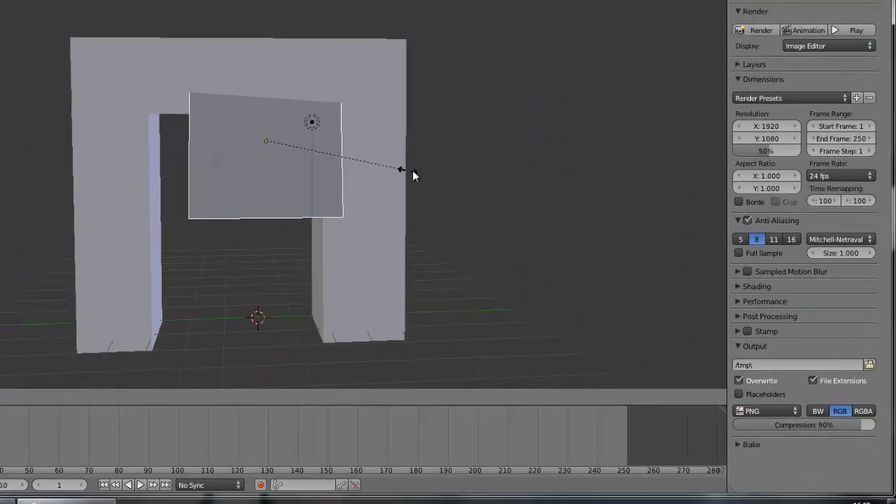
pyautogui.click(504, 225)
pyautogui.press('g')
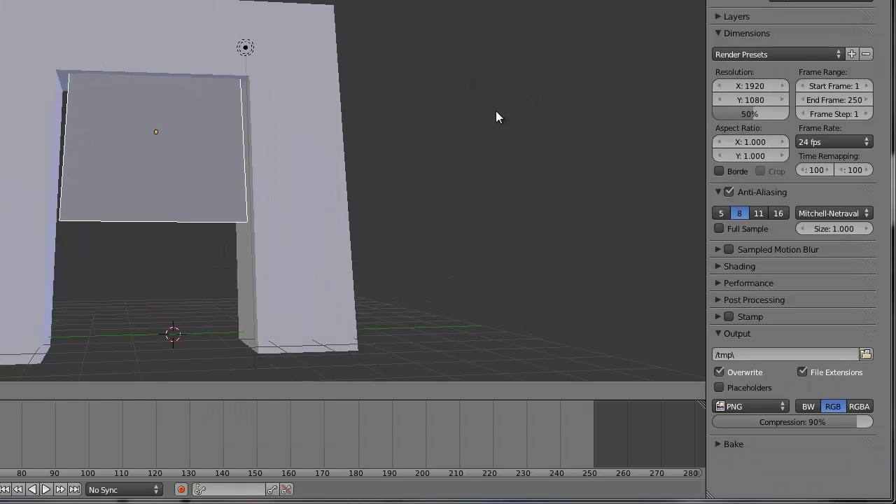
pyautogui.click(499, 115)
pyautogui.moveTo(468, 121); pyautogui.dragTo(270, 301, button='middle')
pyautogui.press('g')
pyautogui.click(448, 128)
# Rotate the plane by about 0.89° as seen from above so it runs parallel to the arch
pyautogui.moveTo(373, 203); pyautogui.dragTo(336, 199, button='middle')
pyautogui.press('r')
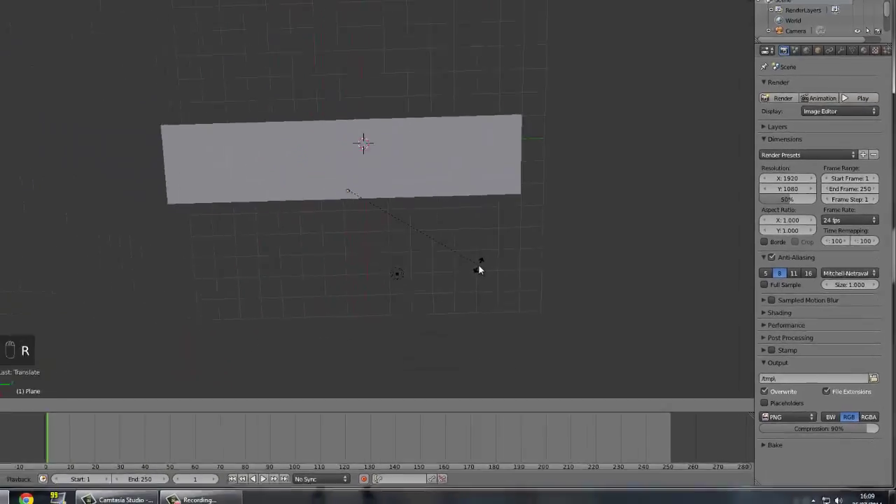
pyautogui.click(386, 222)
pyautogui.moveTo(386, 222); pyautogui.dragTo(399, 132, button='middle')
pyautogui.scroll(1, 399, 132)
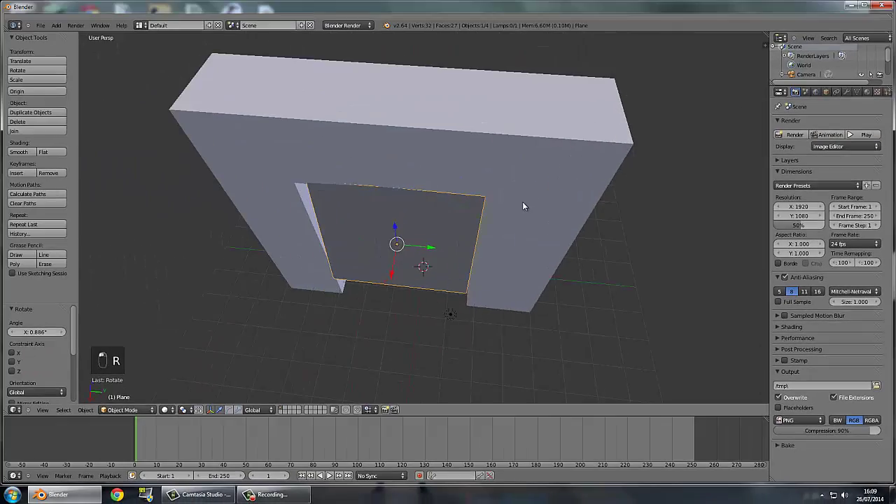
# Nudge the plane about 0.04 units along X against the front of the arch and check its fit
pyautogui.moveTo(522, 206); pyautogui.dragTo(422, 140, button='middle')
pyautogui.moveTo(489, 186); pyautogui.dragTo(552, 205, button='middle')
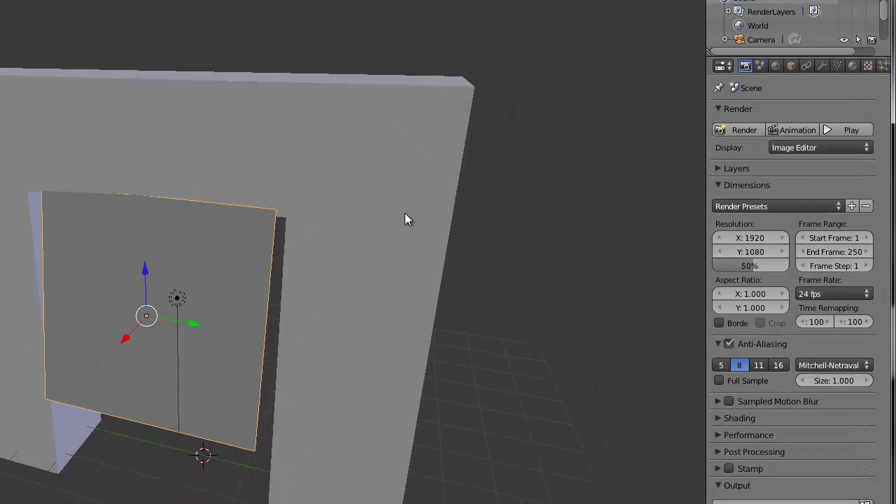
pyautogui.moveTo(446, 211); pyautogui.dragTo(418, 282, button='middle')
pyautogui.press('g')
pyautogui.click(424, 92)
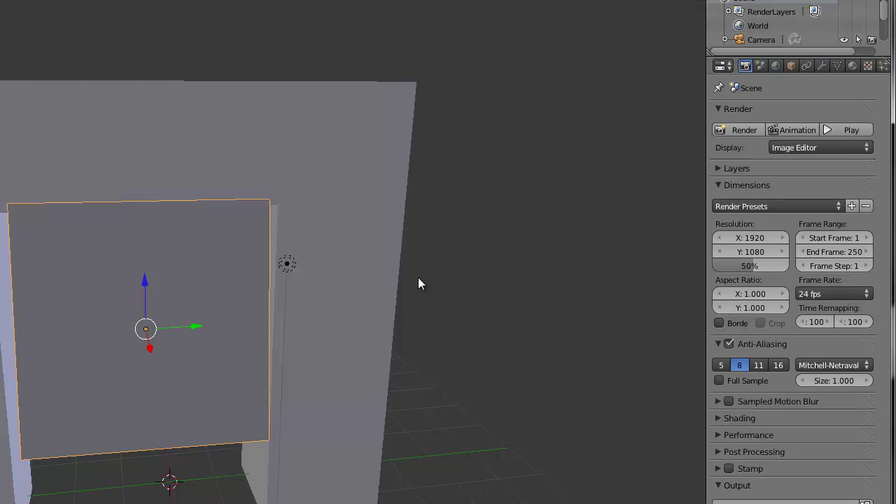
pyautogui.moveTo(161, 208); pyautogui.dragTo(228, 157, button='middle')
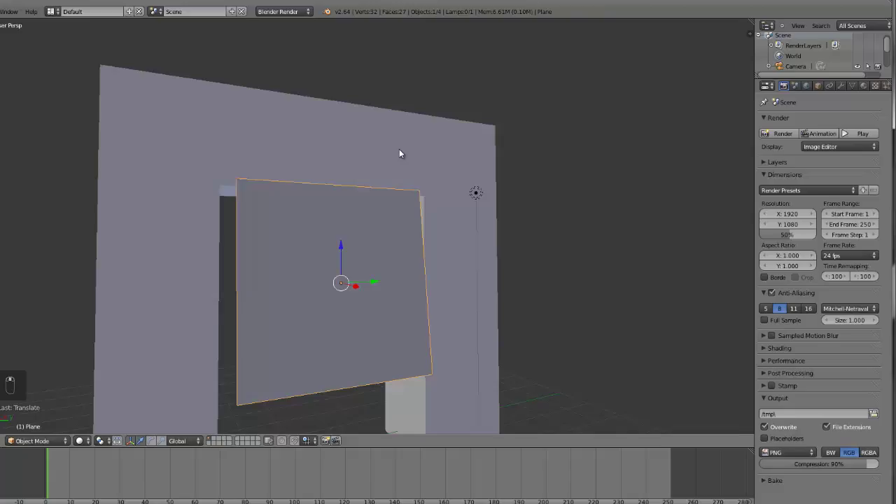
pyautogui.moveTo(399, 153); pyautogui.dragTo(338, 184, button='middle')
pyautogui.scroll(2, 393, 176)
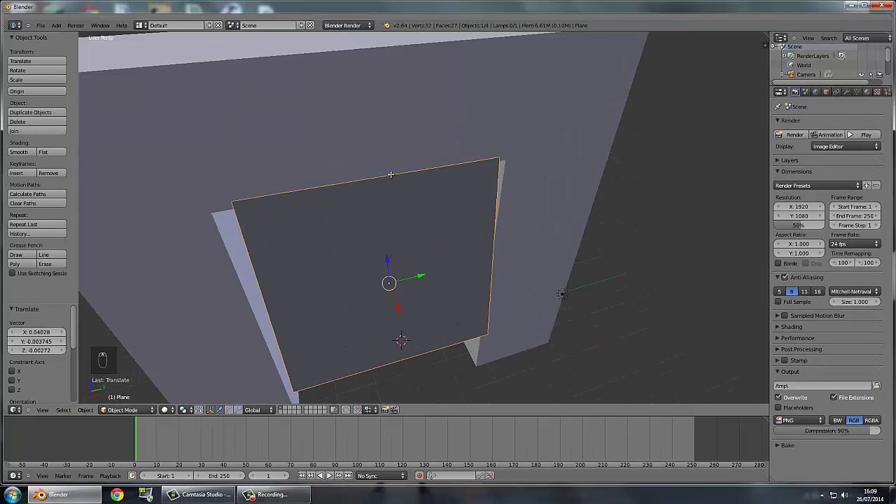
# Put the plane into Edit Mode and use vertex selection
pyautogui.press('Tab')
pyautogui.press('Tab')
pyautogui.press('Tab')
pyautogui.scroll(-3, 392, 182)
pyautogui.moveTo(393, 187); pyautogui.dragTo(382, 241, button='middle')
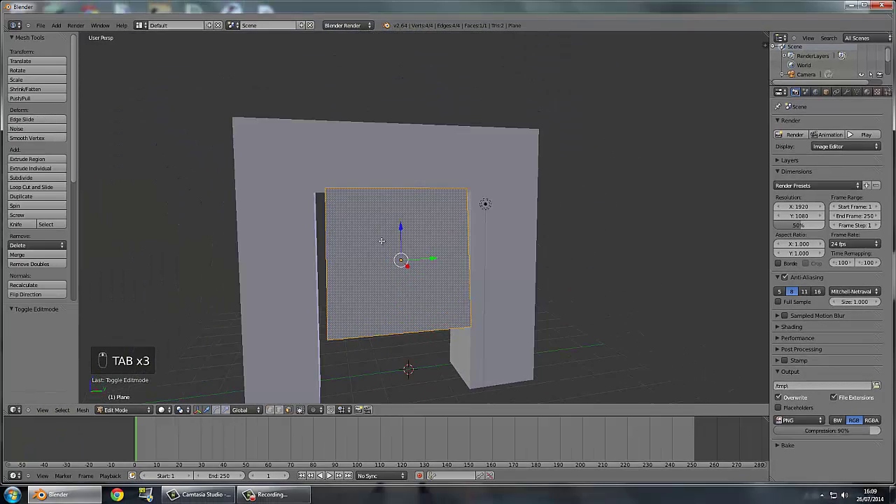
pyautogui.press('Tab')
pyautogui.press('Tab')
pyautogui.click(271, 412)
# Select the plane's two bottom vertices, lower them about 2.4 units to the floor, and return to Object Mode
pyautogui.scroll(3, 356, 269)
pyautogui.keyDown('shift'); pyautogui.moveTo(367, 250); pyautogui.dragTo(448, 124, button='middle'); pyautogui.keyUp('shift')
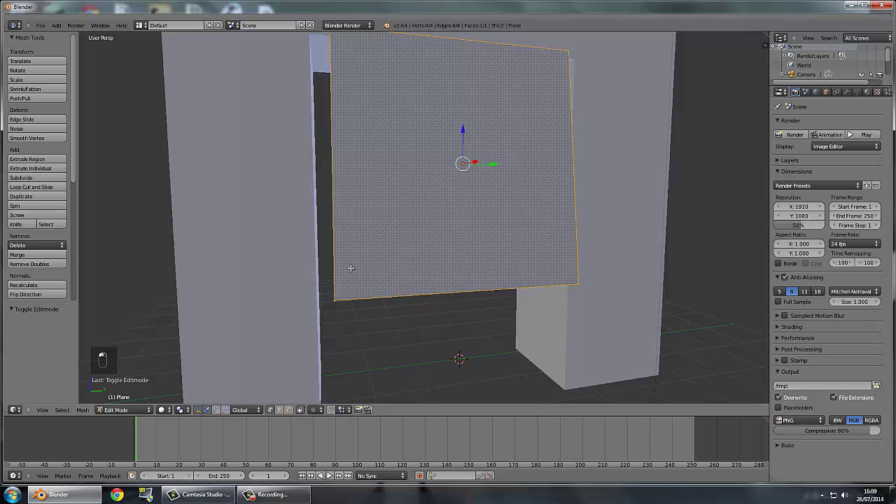
pyautogui.rightClick(328, 298)
pyautogui.moveTo(587, 282); pyautogui.dragTo(602, 245, button='middle')
pyautogui.press('g')
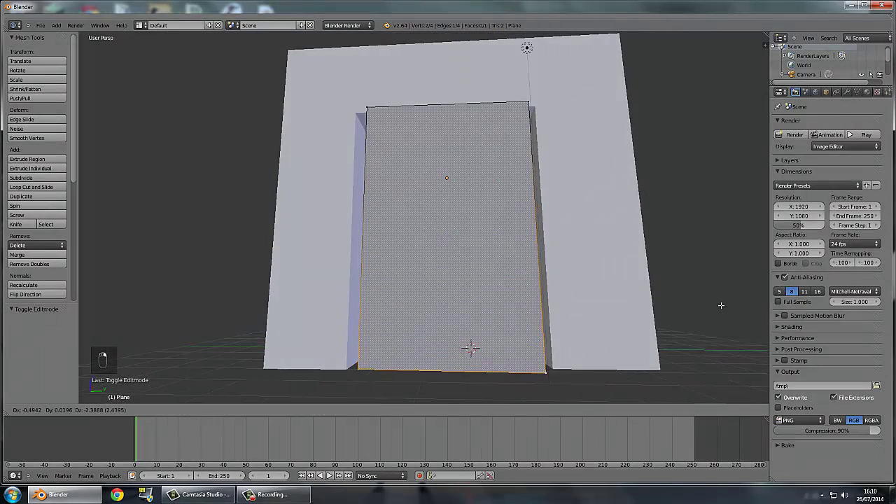
pyautogui.click(721, 304)
pyautogui.scroll(-2, 499, 125)
pyautogui.moveTo(499, 125); pyautogui.dragTo(504, 146, button='middle')
pyautogui.press('Tab')
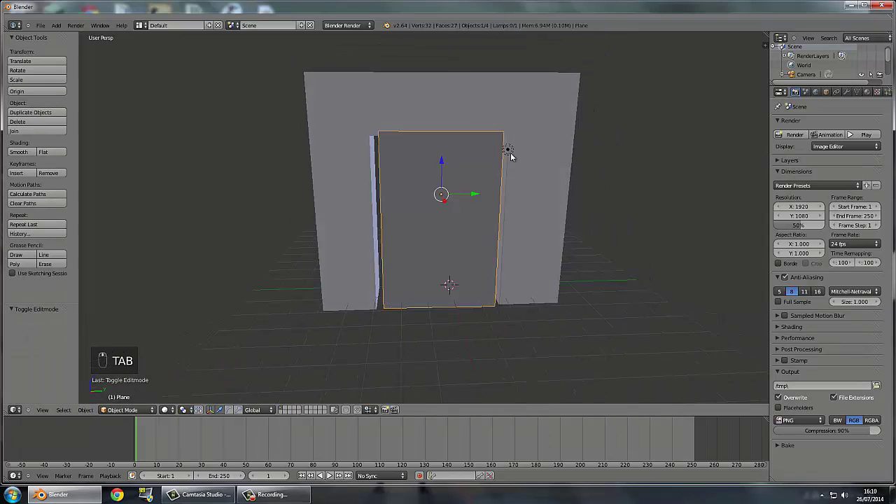
# Scale the whole plane up to about 1.093 so it covers the doorway, and check its bottom edge in Edit Mode
pyautogui.press('s')
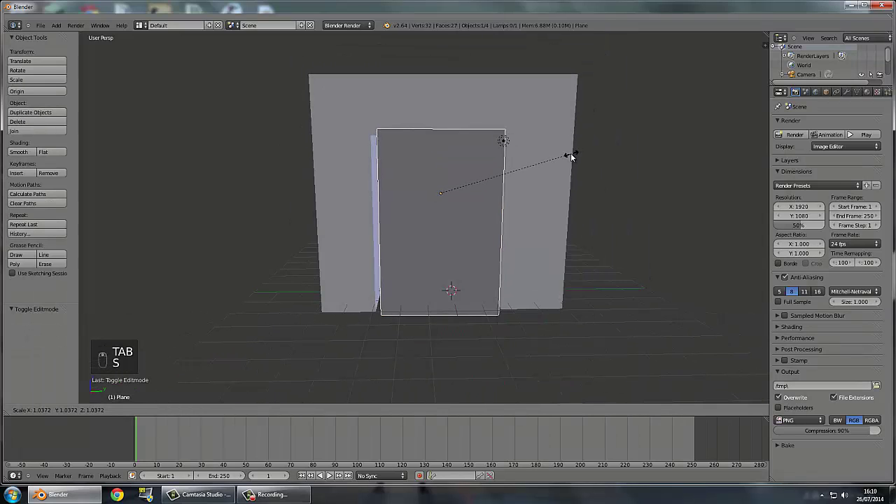
pyautogui.click(579, 154)
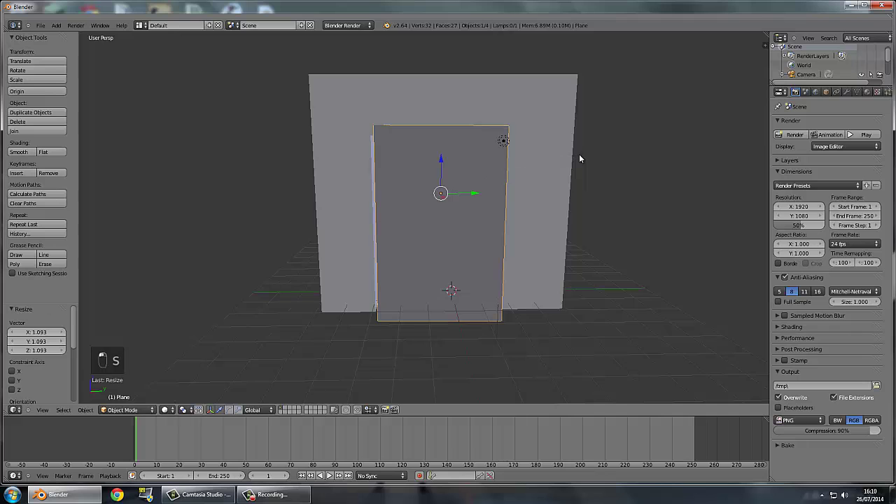
pyautogui.moveTo(579, 154); pyautogui.dragTo(506, 149, button='middle')
pyautogui.moveTo(615, 154); pyautogui.dragTo(595, 200, button='middle')
pyautogui.scroll(1, 578, 235)
pyautogui.press('Tab')
pyautogui.moveTo(577, 235); pyautogui.dragTo(651, 217, button='middle')
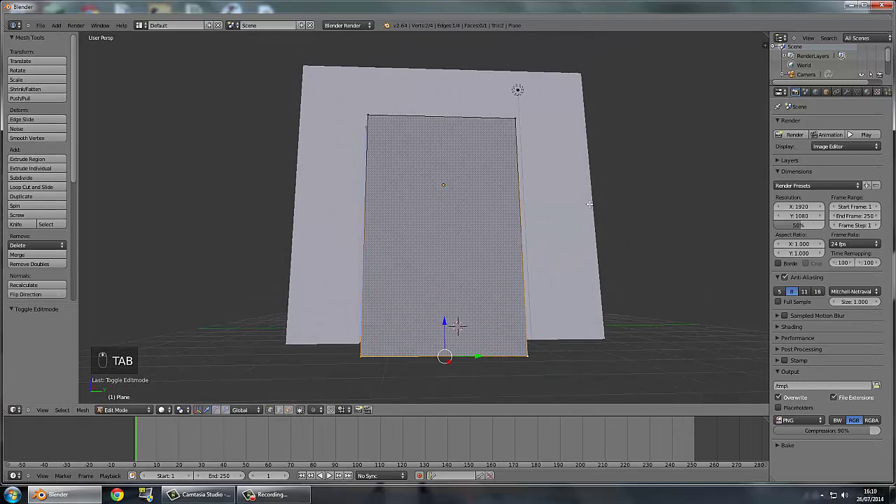
pyautogui.moveTo(664, 222); pyautogui.dragTo(666, 206, button='right')
pyautogui.press('Tab')
# Swing the plane up to horizontal with rotations of about -70.9° and -18°, and level it against the arch's front
pyautogui.moveTo(569, 161); pyautogui.dragTo(585, 184, button='middle')
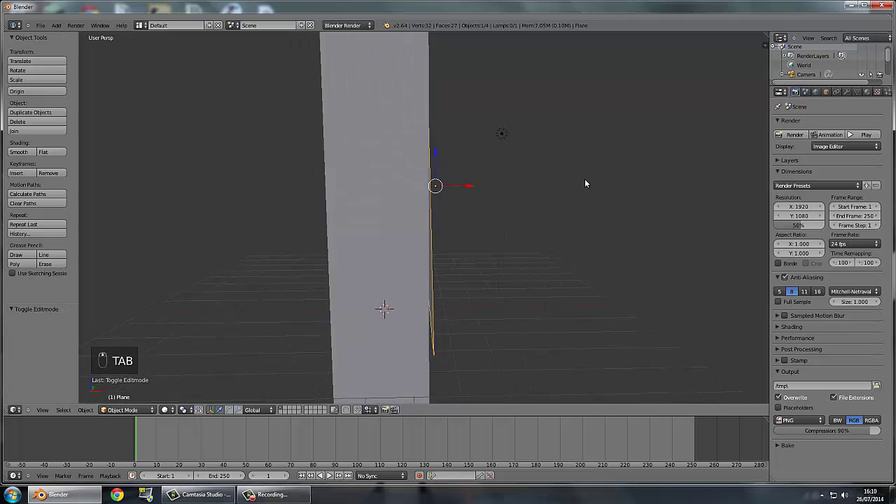
pyautogui.press('r')
pyautogui.click(582, 2)
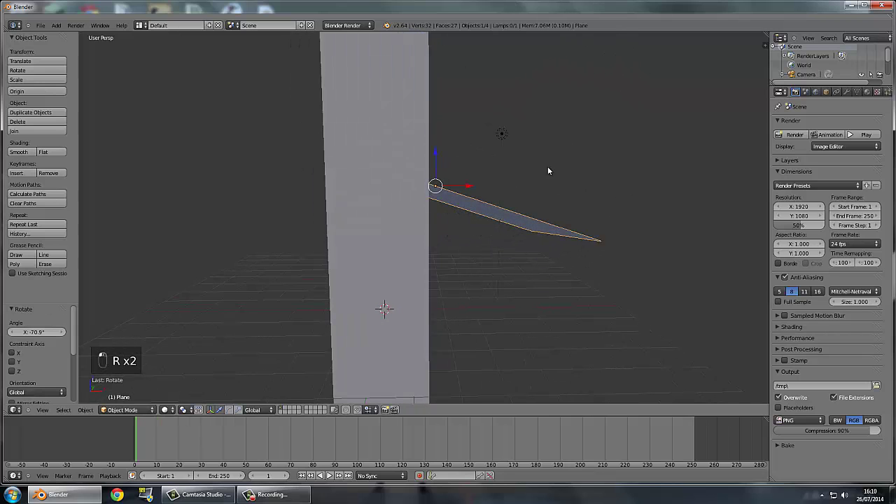
pyautogui.press('r')
pyautogui.click(626, 120)
pyautogui.moveTo(625, 120); pyautogui.dragTo(682, 220, button='middle')
pyautogui.press('r')
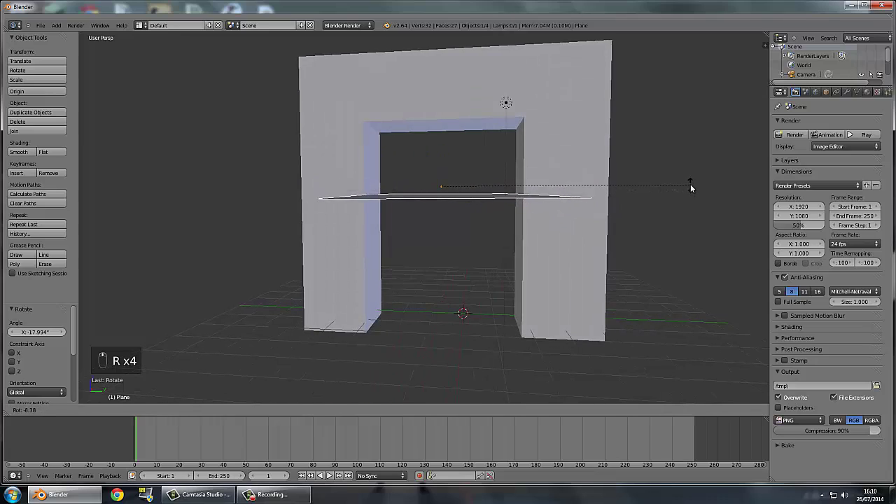
pyautogui.click(690, 185)
# Move the horizontal plane up to the top of the opening so it projects out from the arch
pyautogui.scroll(-2, 665, 192)
pyautogui.moveTo(637, 198); pyautogui.dragTo(689, 199, button='middle')
pyautogui.press('g')
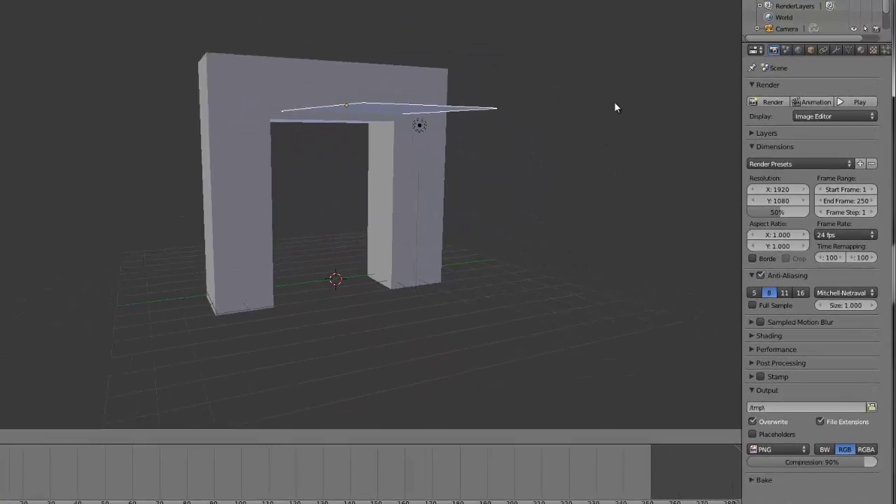
pyautogui.click(613, 109)
pyautogui.moveTo(431, 158); pyautogui.dragTo(527, 164, button='middle')
pyautogui.press('g')
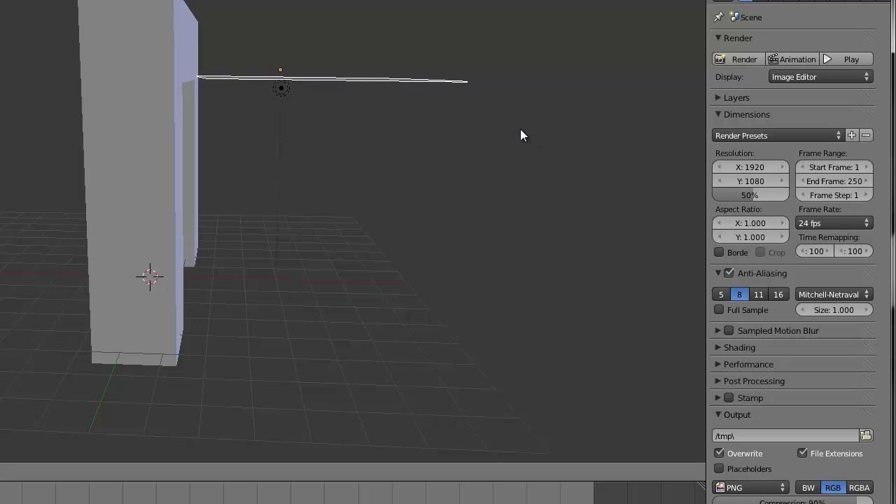
pyautogui.click(484, 132)
# Square the projecting plane to the arch as seen from above, with a small shift and a final rotation of about -1.19°
pyautogui.moveTo(483, 132); pyautogui.dragTo(408, 291, button='middle')
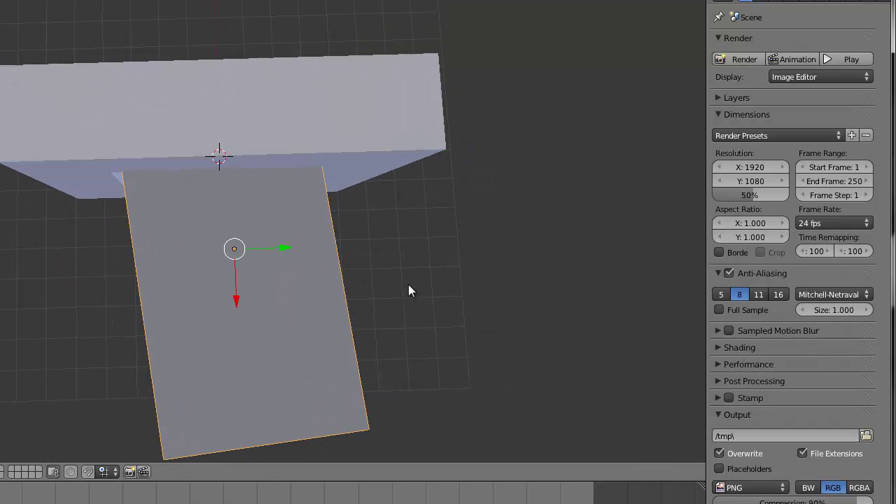
pyautogui.press('r')
pyautogui.click(491, 359)
pyautogui.press('g')
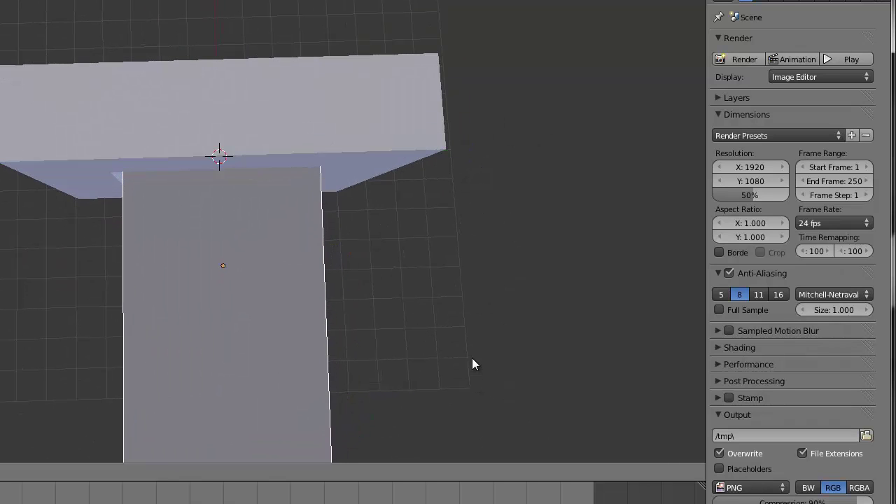
pyautogui.press('r')
pyautogui.click(429, 342)
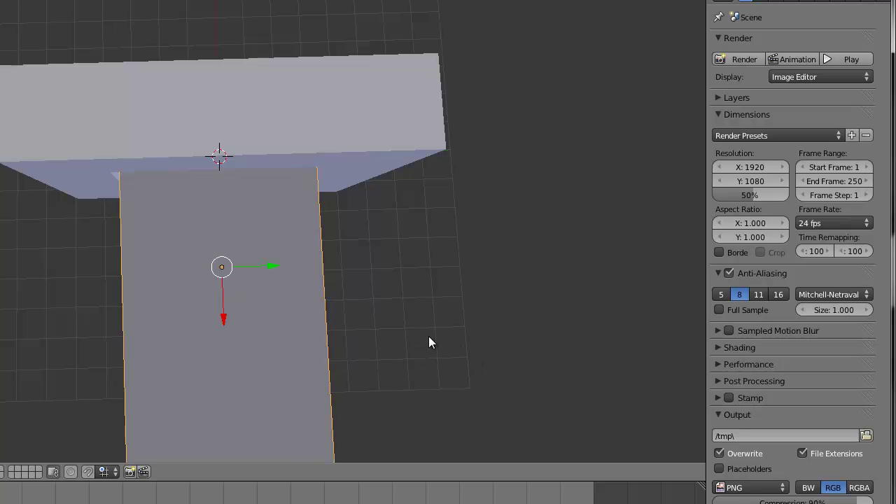
# Move the projecting plane so its inner edge meets the arch at the opening
pyautogui.moveTo(429, 342); pyautogui.dragTo(489, 217, button='middle')
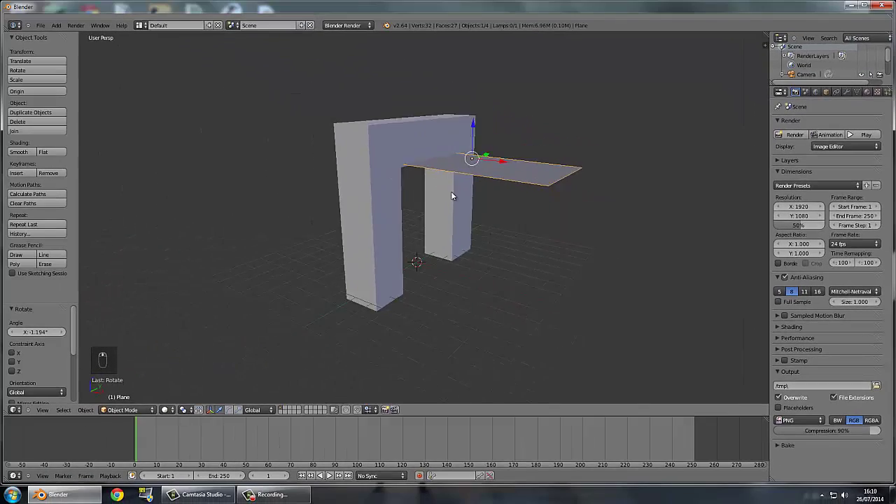
pyautogui.moveTo(234, 149); pyautogui.dragTo(89, 193, button='middle')
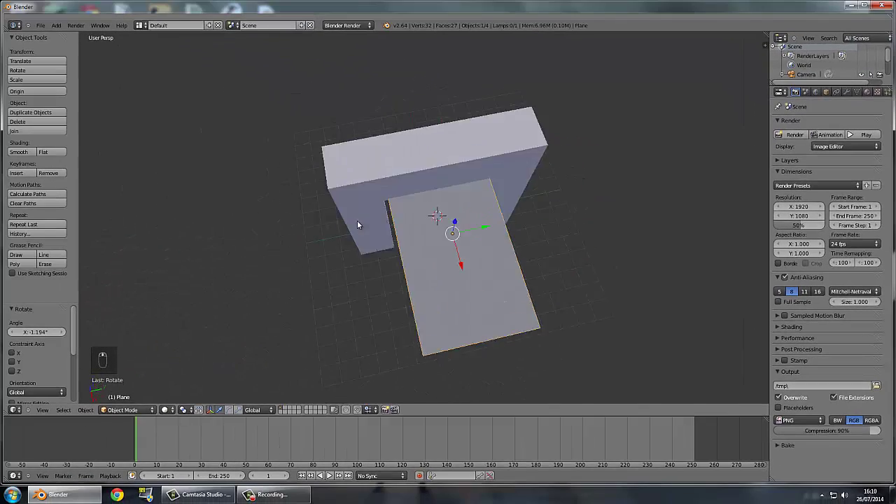
pyautogui.moveTo(357, 224); pyautogui.dragTo(423, 192, button='middle')
pyautogui.press('g')
pyautogui.click(616, 327)
# Enter Edit Mode on the projecting plane and select all of its geometry
pyautogui.press('Tab')
pyautogui.press('a')
pyautogui.press('a')
pyautogui.press('a')
pyautogui.scroll(-3, 493, 199)
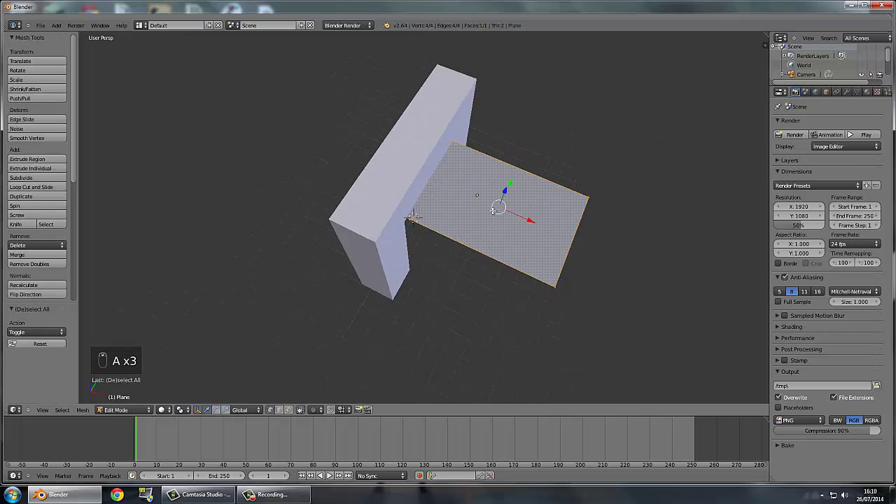
pyautogui.moveTo(493, 199); pyautogui.dragTo(455, 224, button='middle')
pyautogui.scroll(5, 469, 170)
pyautogui.press('Tab')
pyautogui.scroll(4, 381, 269)
pyautogui.press('Tab')
pyautogui.scroll(-4, 456, 224)
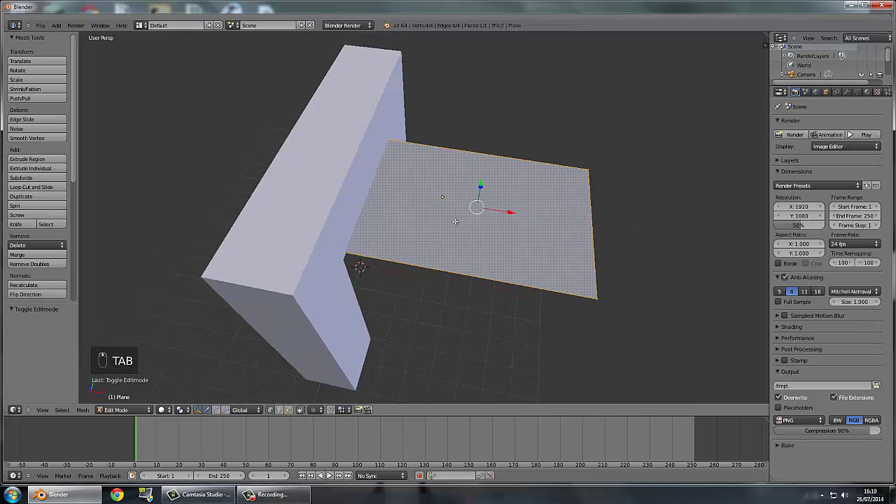
# Subdivide the whole plane three times with one cut each, and check it in Object Mode before returning to Edit Mode
pyautogui.press('w')
pyautogui.click(459, 243)
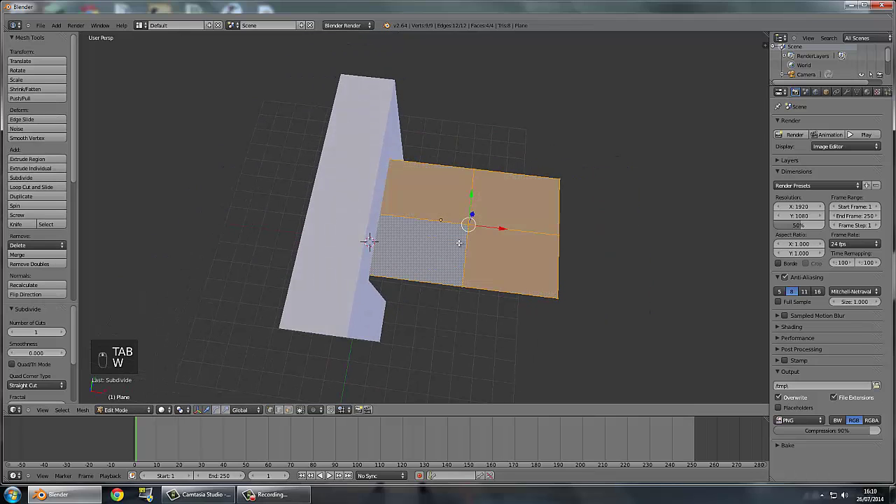
pyautogui.press('w')
pyautogui.click(459, 243)
pyautogui.press('w')
pyautogui.click(458, 242)
pyautogui.press('Tab')
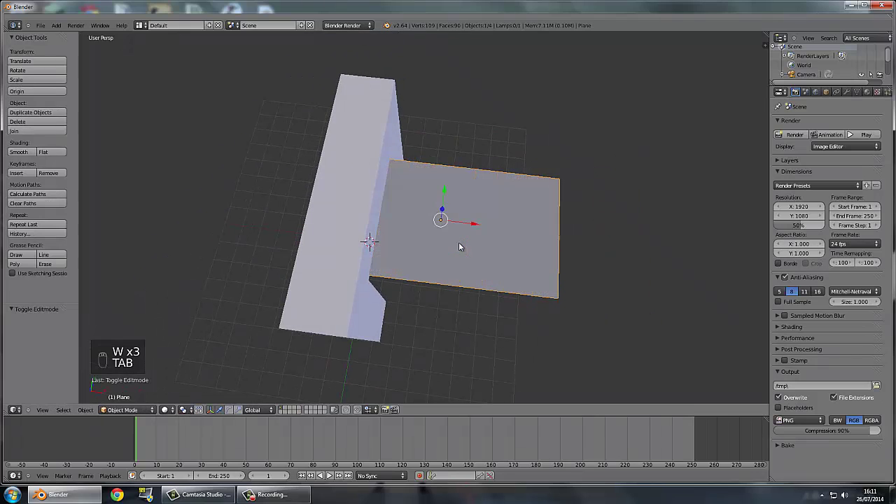
pyautogui.press('Tab')
pyautogui.press('w')
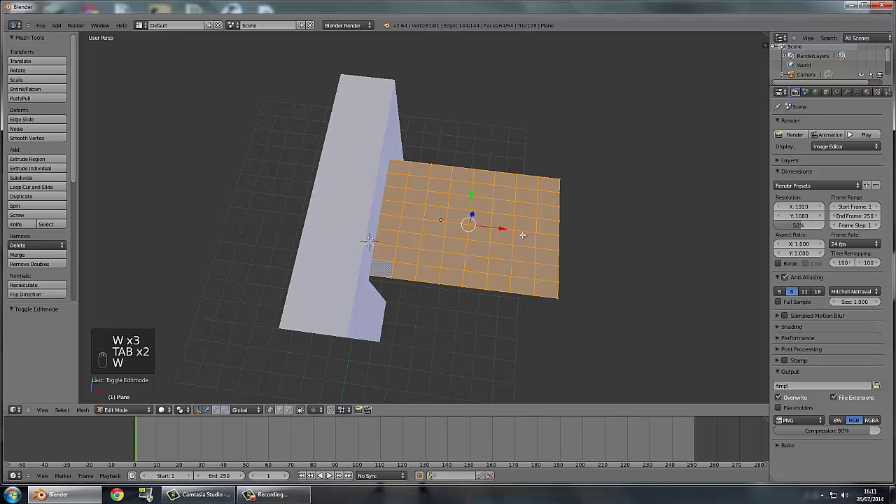
# Inspect the subdivided plane, return to Object Mode, and check the arch's material settings
pyautogui.moveTo(525, 236); pyautogui.dragTo(419, 233, button='middle')
pyautogui.scroll(3, 458, 231)
pyautogui.scroll(-3, 459, 231)
pyautogui.press('w')
pyautogui.press('Tab')
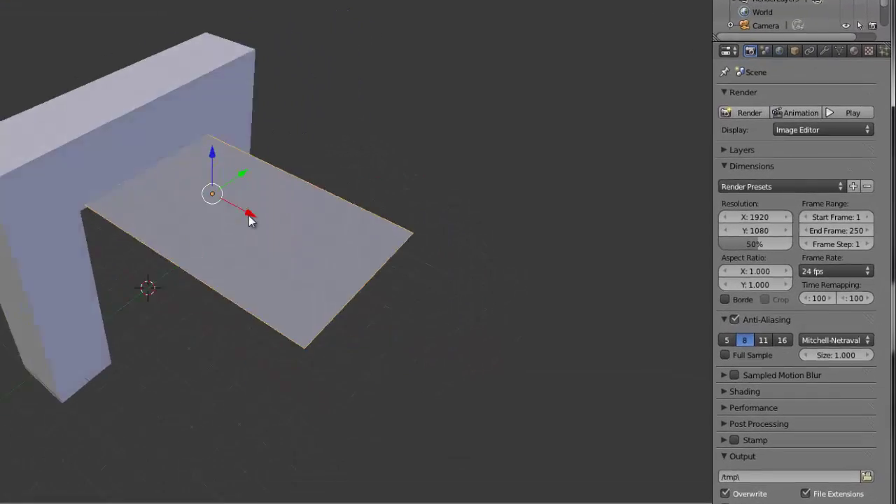
pyautogui.moveTo(250, 220); pyautogui.dragTo(234, 250, button='middle')
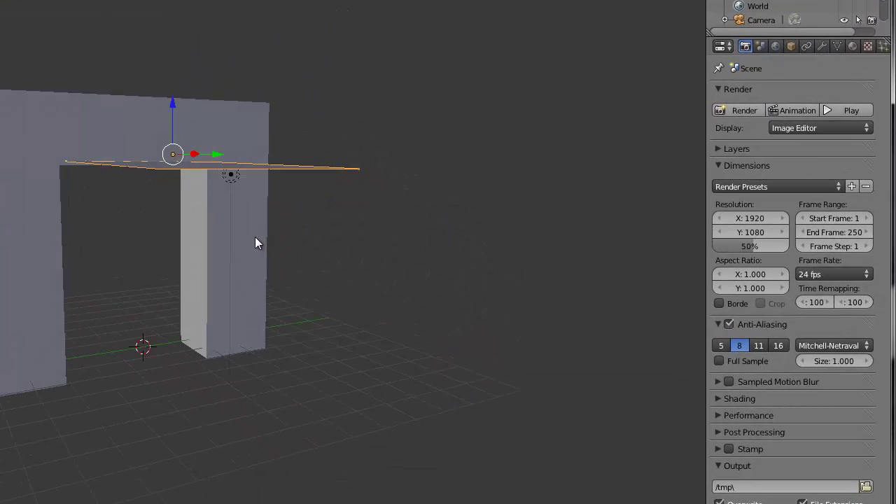
pyautogui.rightClick(256, 237)
pyautogui.click(853, 45)
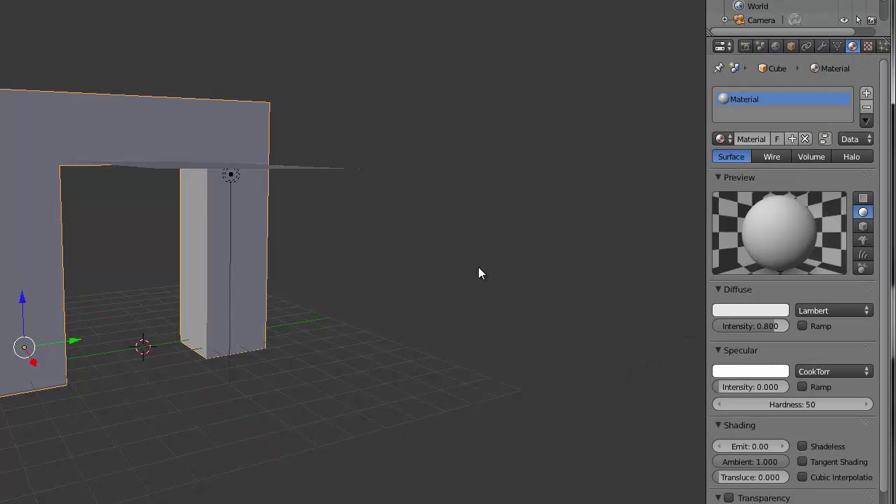
# Enter Edit Mode on the projecting plane and select the row of vertices along its inner edge at the arch
pyautogui.rightClick(126, 165)
pyautogui.moveTo(126, 166); pyautogui.dragTo(90, 216, button='middle')
pyautogui.press('Tab')
pyautogui.press('Tab')
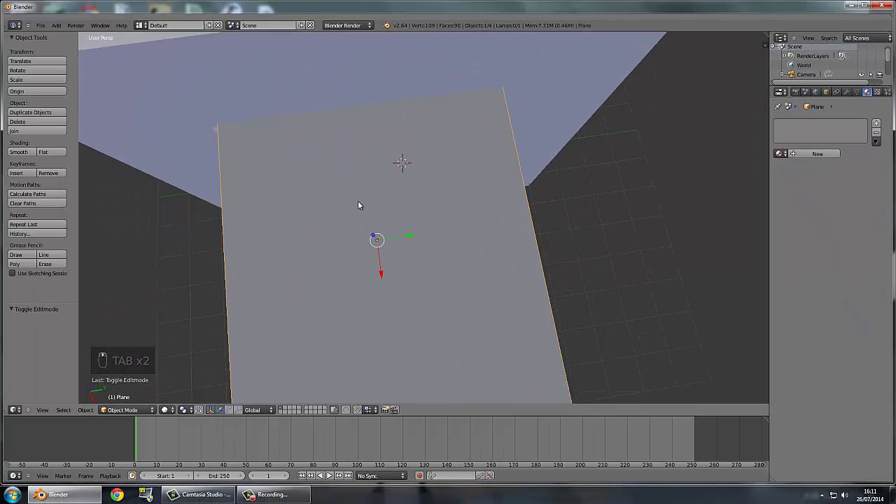
pyautogui.moveTo(358, 200); pyautogui.dragTo(382, 225, button='middle')
pyautogui.press('z')
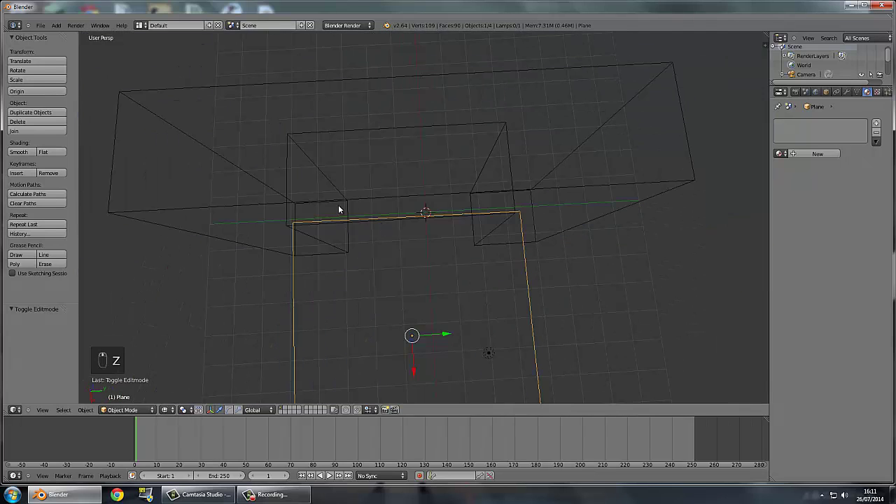
pyautogui.press('Tab')
pyautogui.rightClick(302, 222)
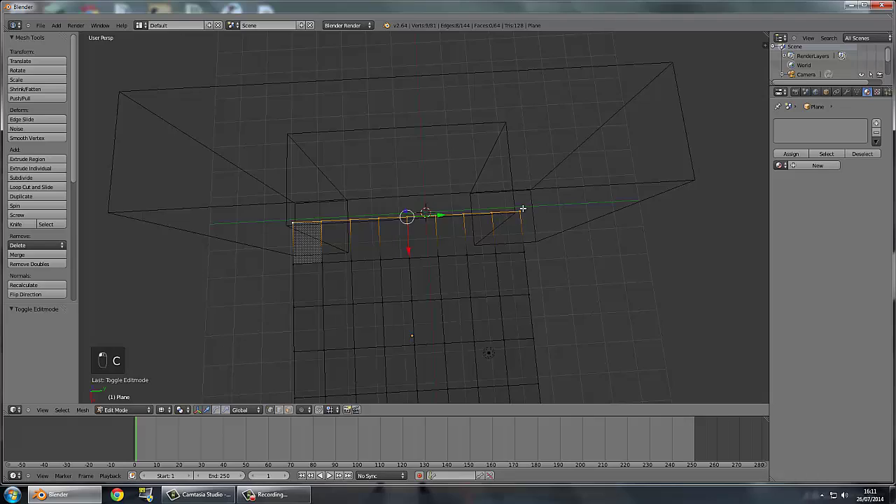
pyautogui.moveTo(523, 208)
pyautogui.mouseDown(button='middle')
pyautogui.moveTo(434, 196)
pyautogui.moveTo(496, 192)
pyautogui.moveTo(478, 159)
pyautogui.moveTo(396, 146)
pyautogui.mouseUp(button='middle')
pyautogui.press('z')
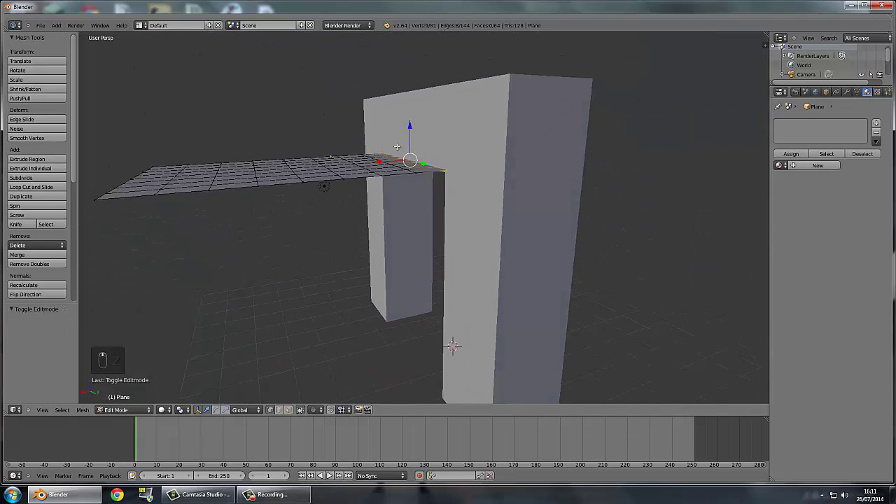
# Add a vertex group named Pinning to the plane, assign the selected inner-edge vertices to it, and return to Object Mode
pyautogui.click(856, 92)
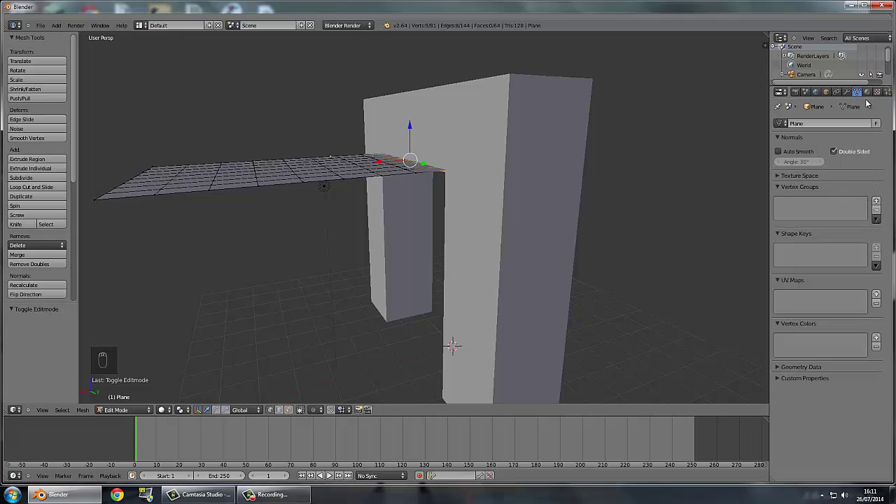
pyautogui.click(876, 202)
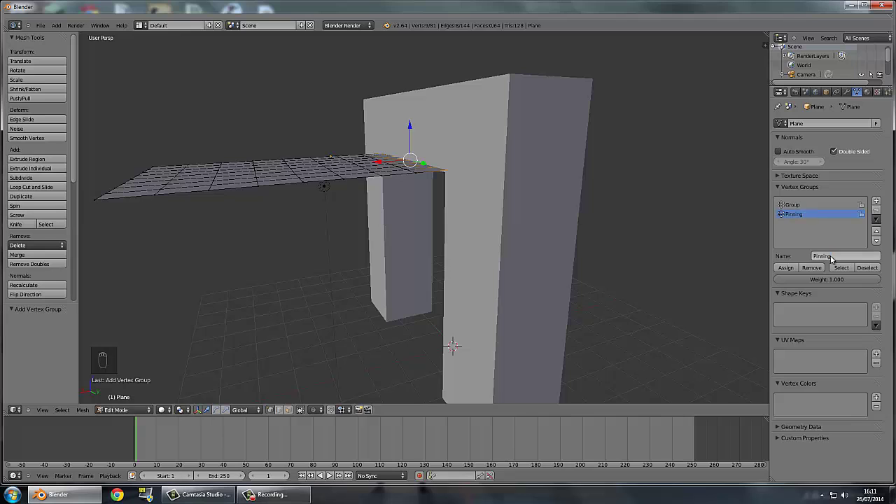
pyautogui.click(787, 270)
pyautogui.moveTo(476, 154); pyautogui.dragTo(423, 180, button='middle')
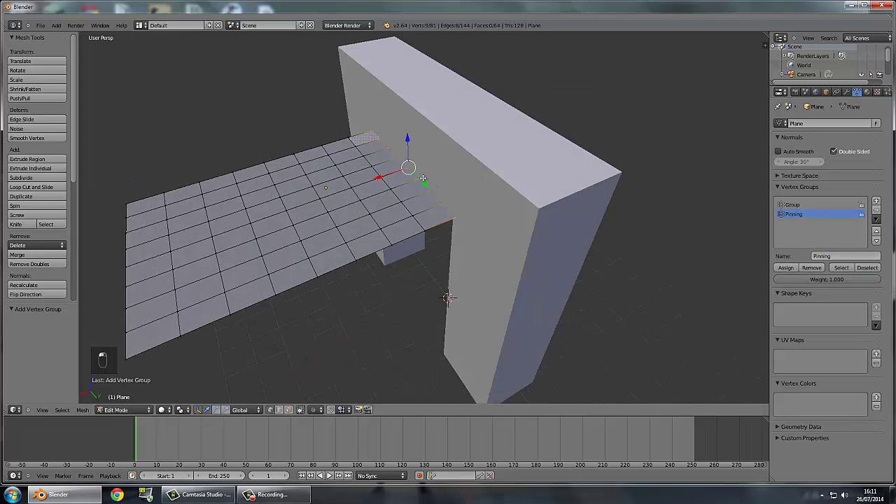
pyautogui.press('Tab')
pyautogui.scroll(-3, 416, 154)
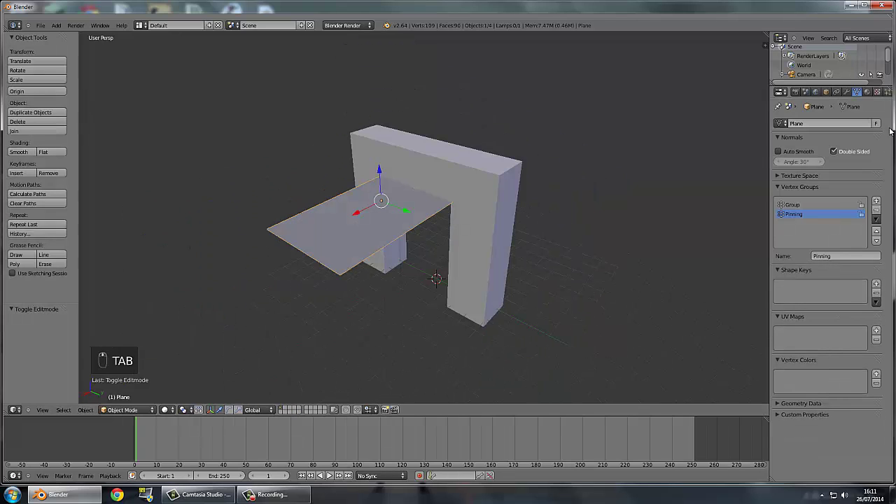
# Give the projecting plane a new material with a bright red diffuse colour
pyautogui.click(866, 93)
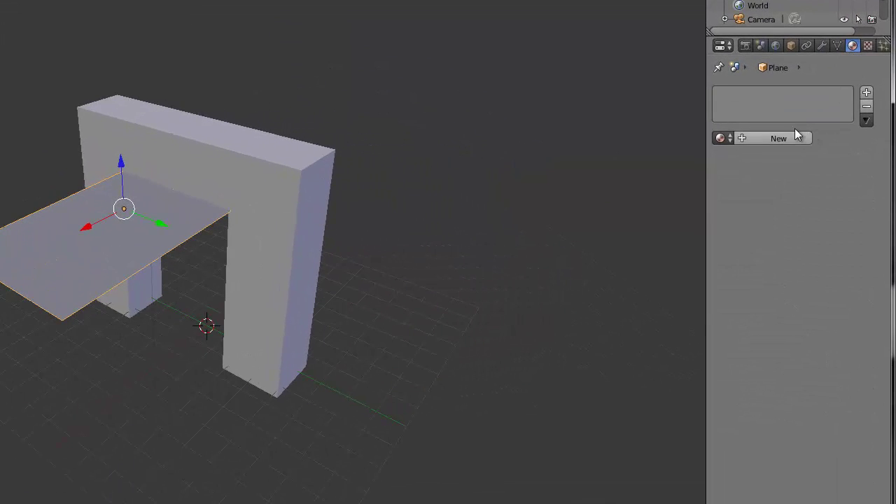
pyautogui.click(796, 139)
pyautogui.click(757, 310)
pyautogui.moveTo(732, 195); pyautogui.dragTo(730, 274)
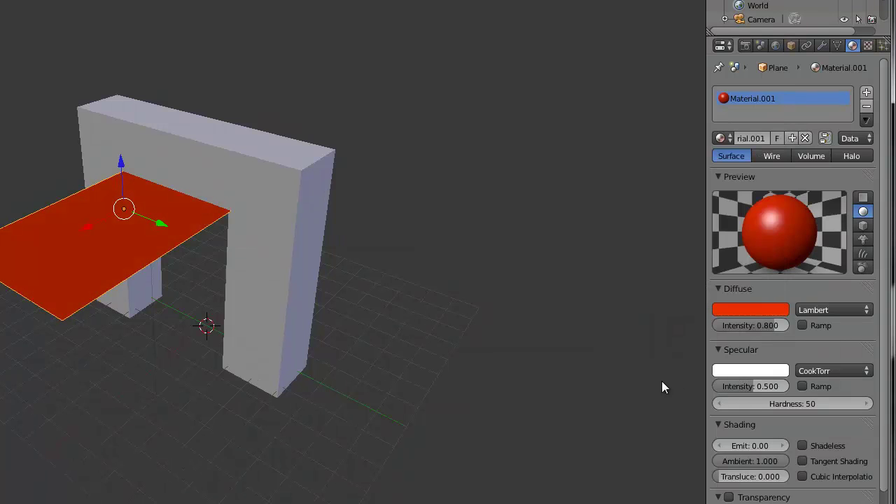
# Add a new texture to the plane's red material and set its type to Image or Movie
pyautogui.click(868, 45)
pyautogui.click(770, 194)
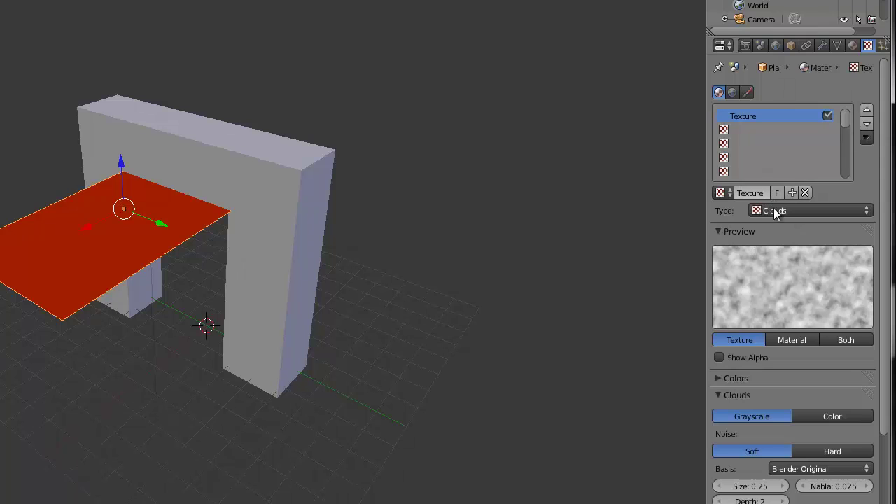
pyautogui.click(789, 211)
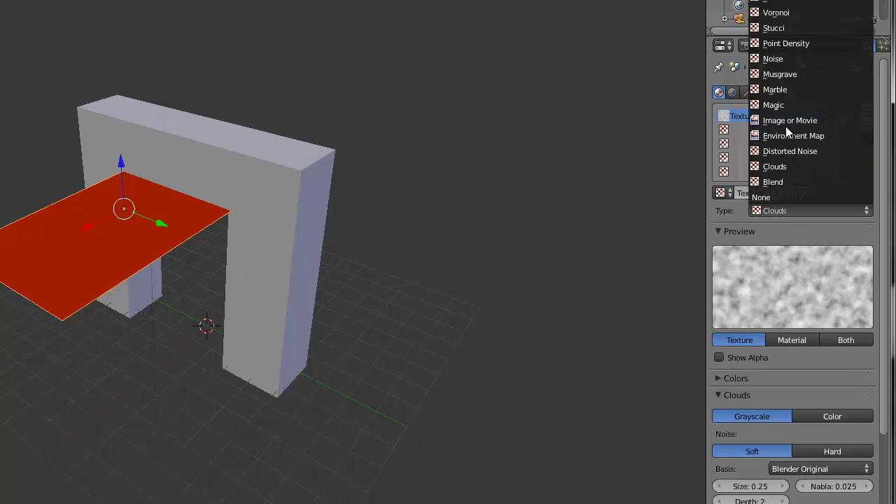
pyautogui.click(786, 122)
# Load RedWool.png from the Downloads folder as the plane's texture image
pyautogui.click(843, 416)
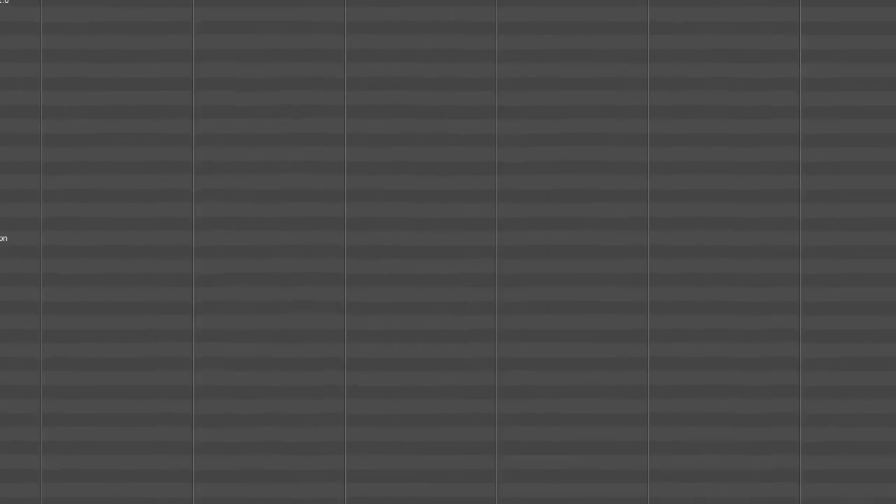
pyautogui.click(2, 91)
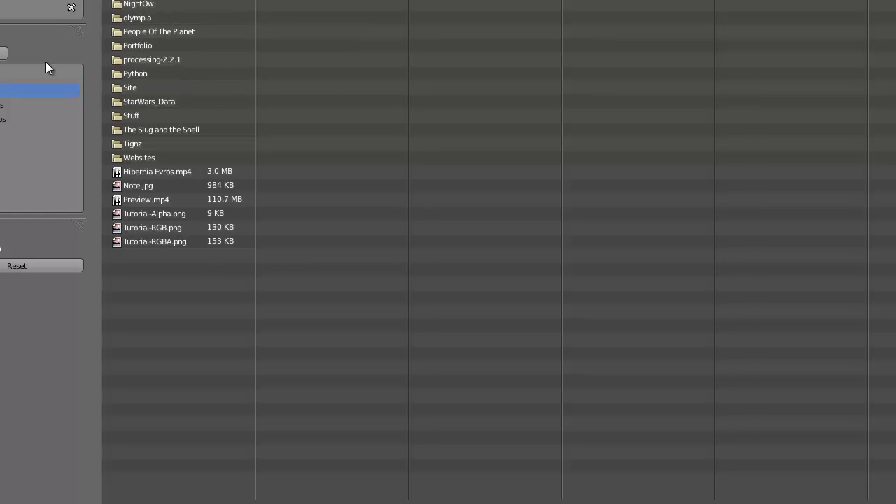
pyautogui.click(12, 74)
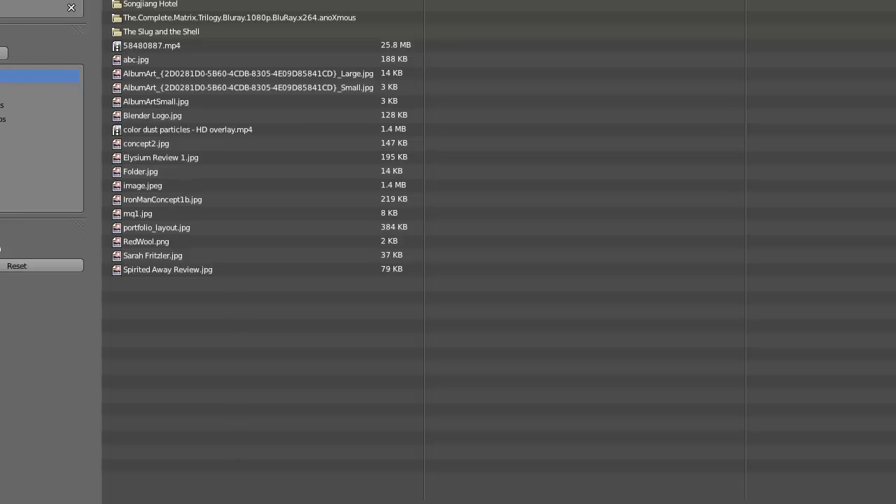
pyautogui.click(246, 496)
pyautogui.click(247, 496)
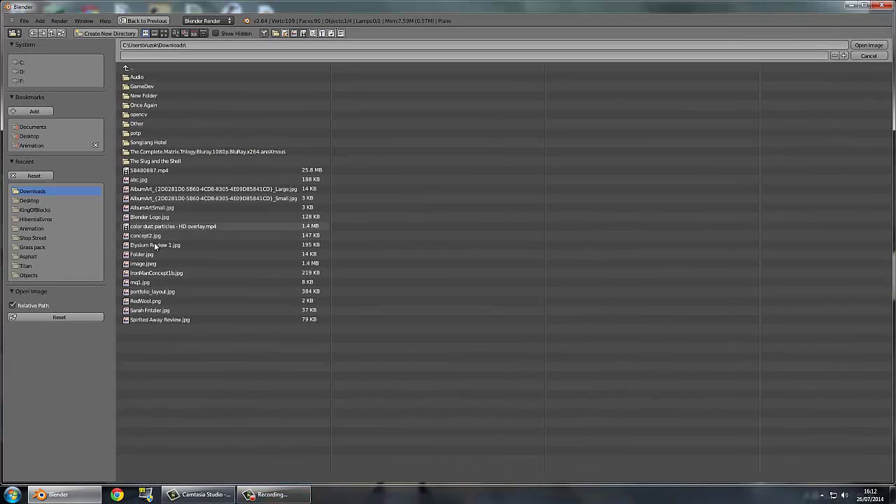
pyautogui.doubleClick(152, 301)
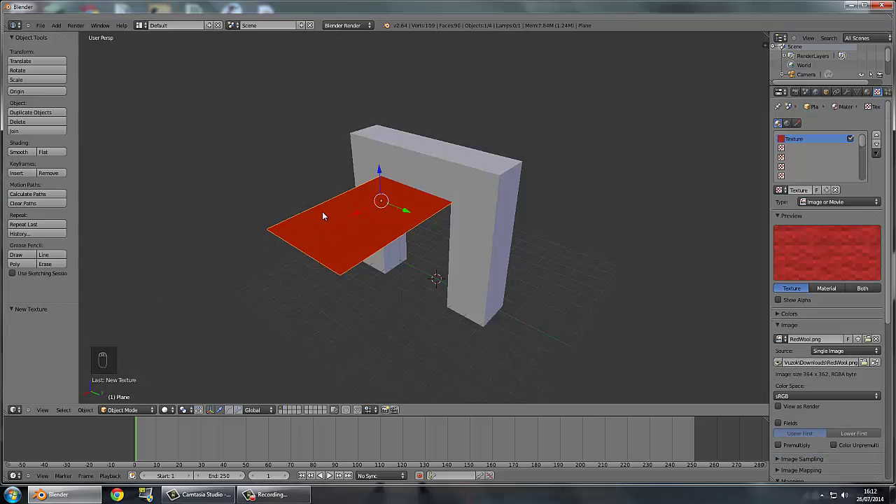
# Check the scene through the camera and add a Sun lamp at the 3D cursor
pyautogui.moveTo(309, 201); pyautogui.dragTo(387, 211, button='middle')
pyautogui.press('KP_0')
pyautogui.press('KP_0')
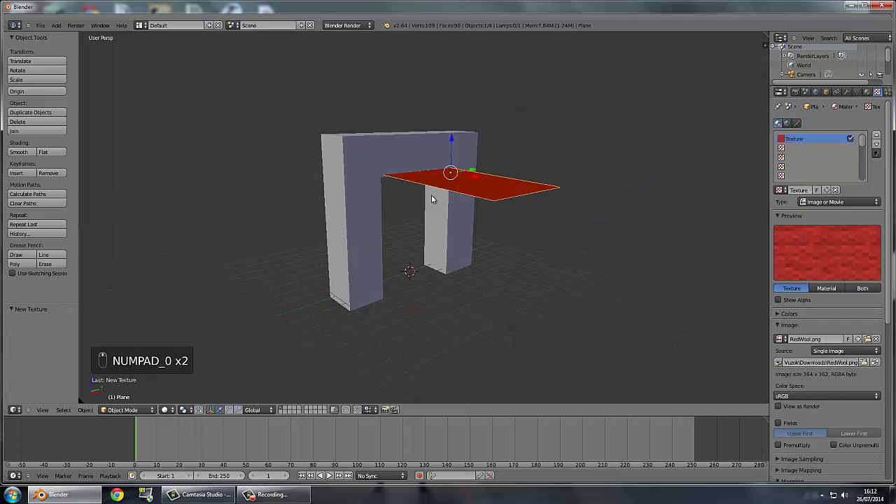
pyautogui.click(56, 25)
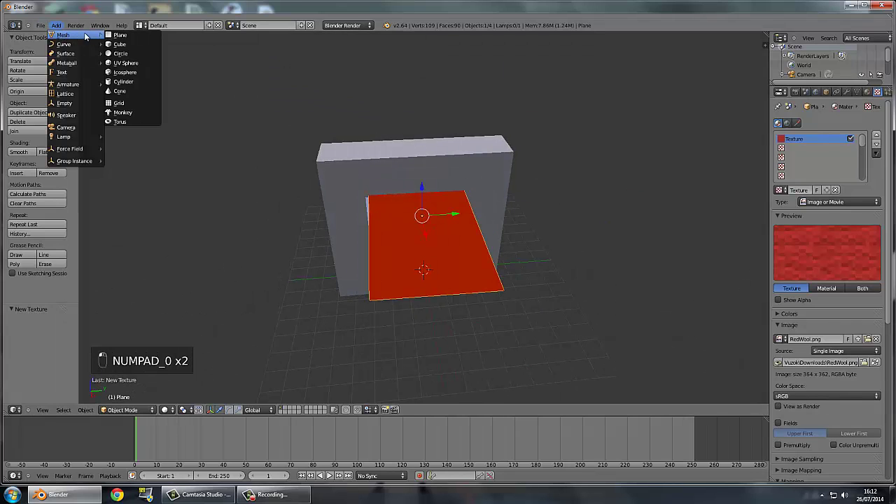
pyautogui.moveTo(88, 141)
pyautogui.click(118, 147)
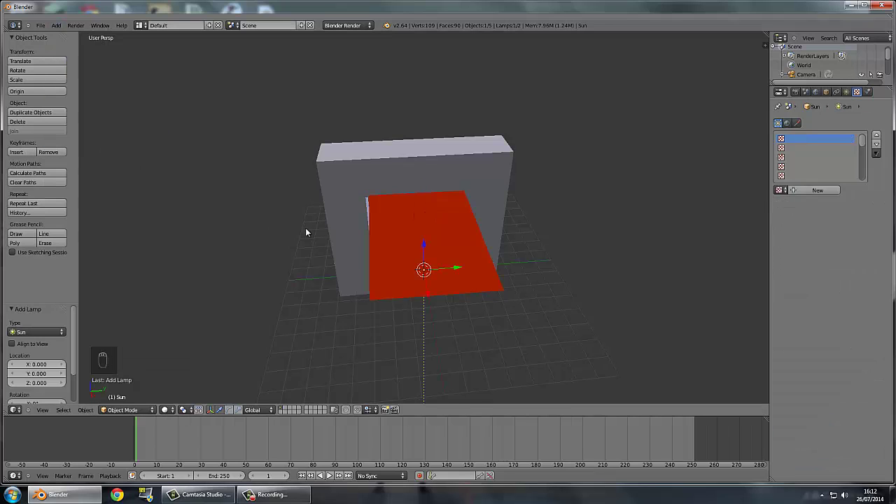
# Rotate the sun lamp by about 22.4° and about 23.4°, and move it up and out in front of the arch
pyautogui.scroll(-5, 336, 218)
pyautogui.press('r')
pyautogui.click(218, 180)
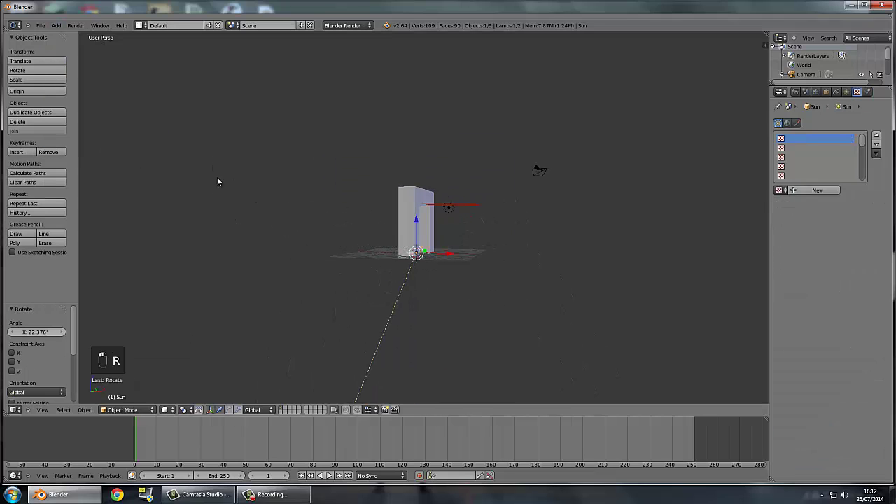
pyautogui.press('r')
pyautogui.click(313, 131)
pyautogui.press('g')
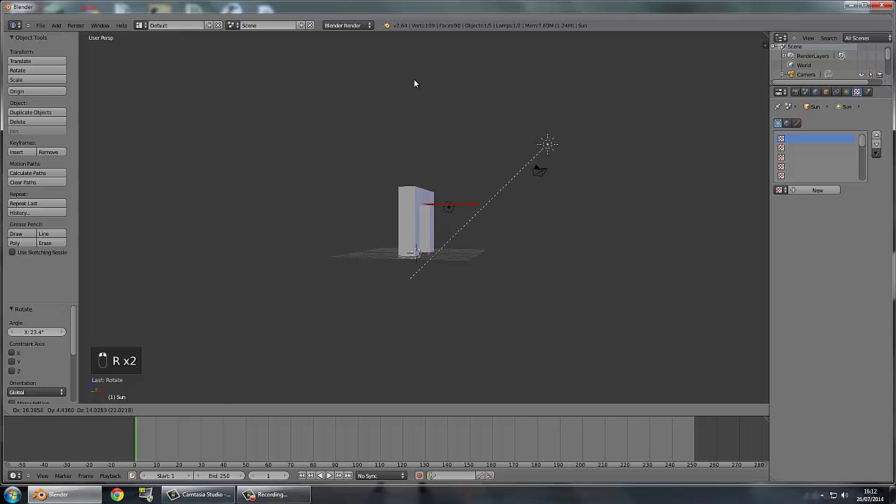
pyautogui.click(414, 79)
# Turn the sun lamp about 44.8° as seen from above and shift it about -1.2 in X and -10.4 in Y
pyautogui.moveTo(476, 271); pyautogui.dragTo(435, 355, button='middle')
pyautogui.press('r')
pyautogui.click(338, 275)
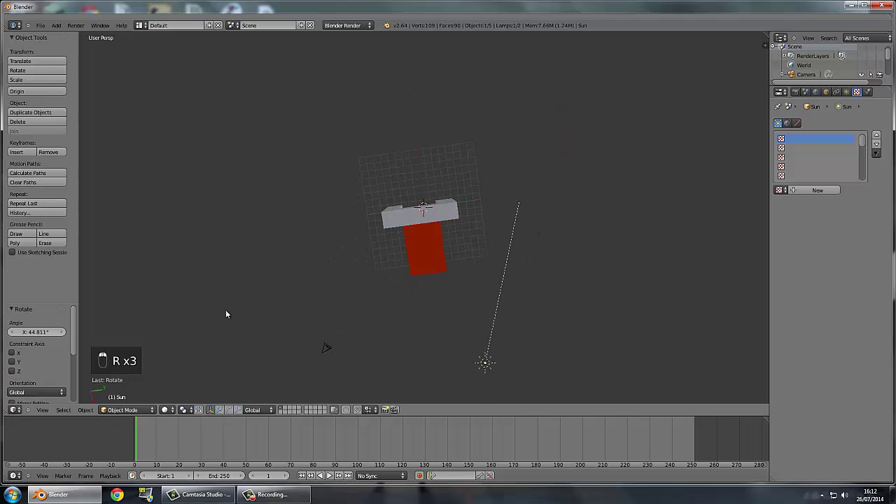
pyautogui.press('g')
pyautogui.click(230, 282)
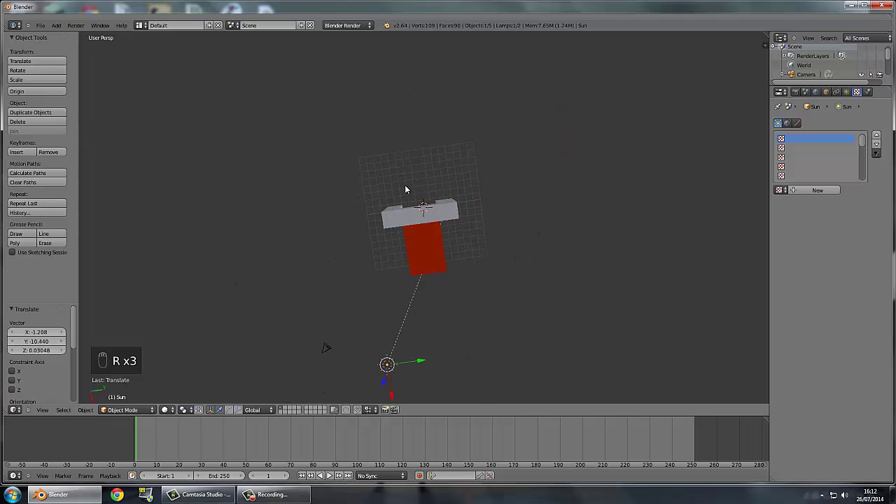
pyautogui.press('p')
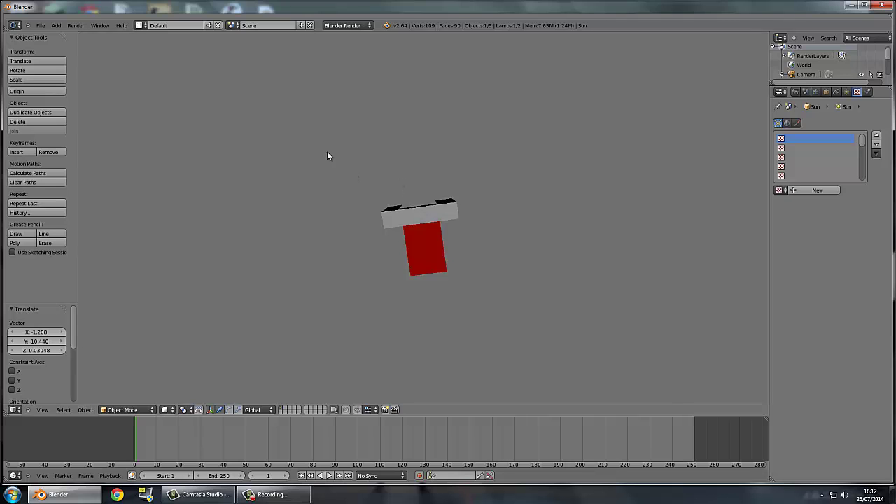
pyautogui.press('Escape')
# Render a still image from the camera view to check the texture and lighting, and return to the 3D view
pyautogui.moveTo(299, 231); pyautogui.dragTo(328, 156, button='middle')
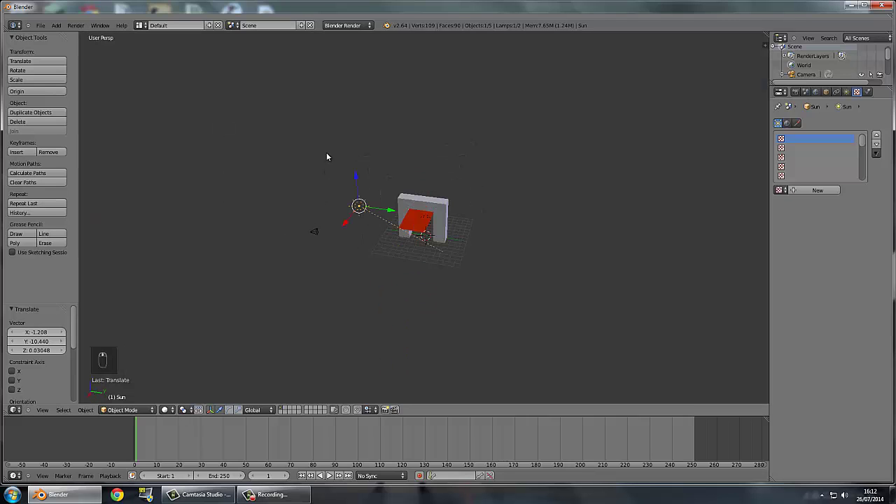
pyautogui.press('KP_0')
pyautogui.click(82, 27)
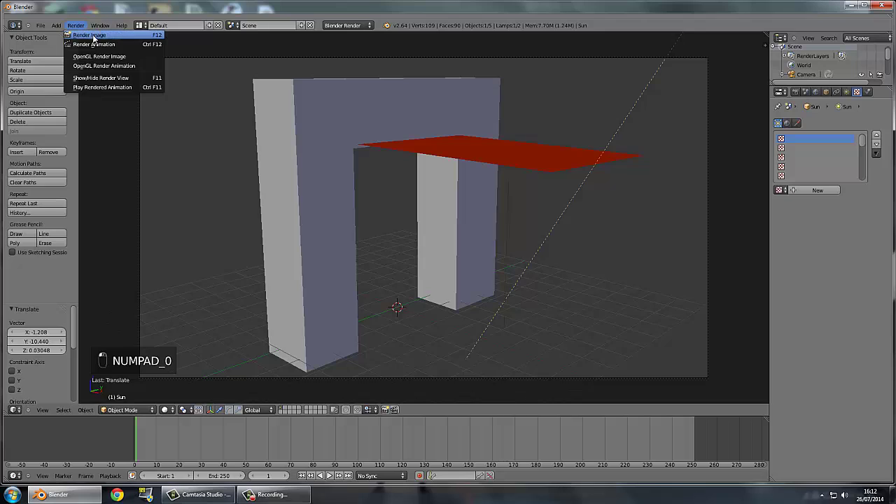
pyautogui.click(91, 36)
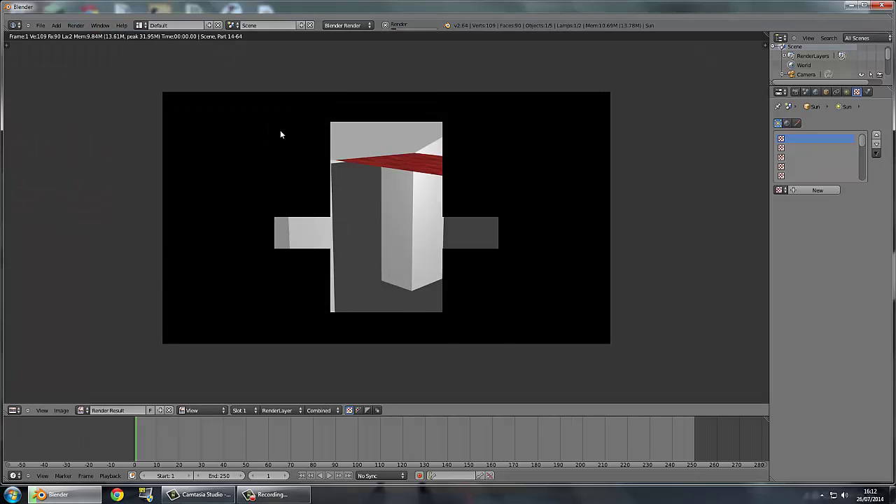
pyautogui.click(14, 409)
pyautogui.click(21, 397)
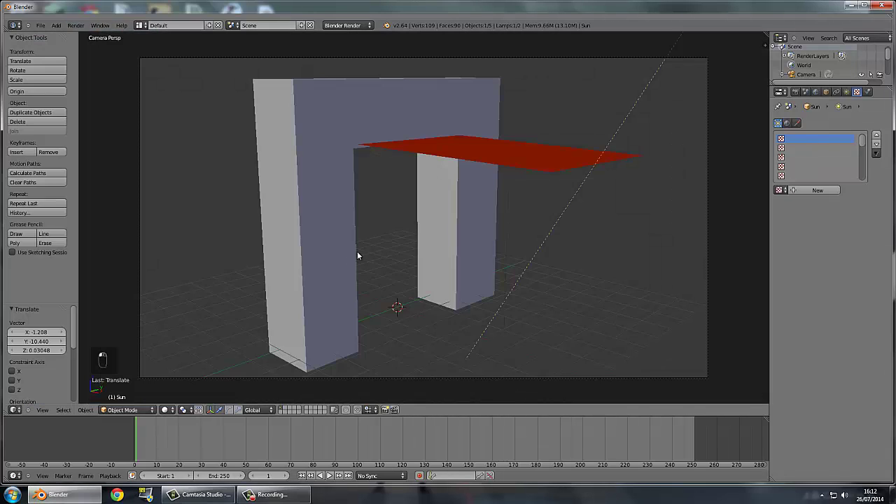
# Select the arch and widen the properties area so that all of its settings categories fit
pyautogui.rightClick(546, 162)
pyautogui.rightClick(492, 109)
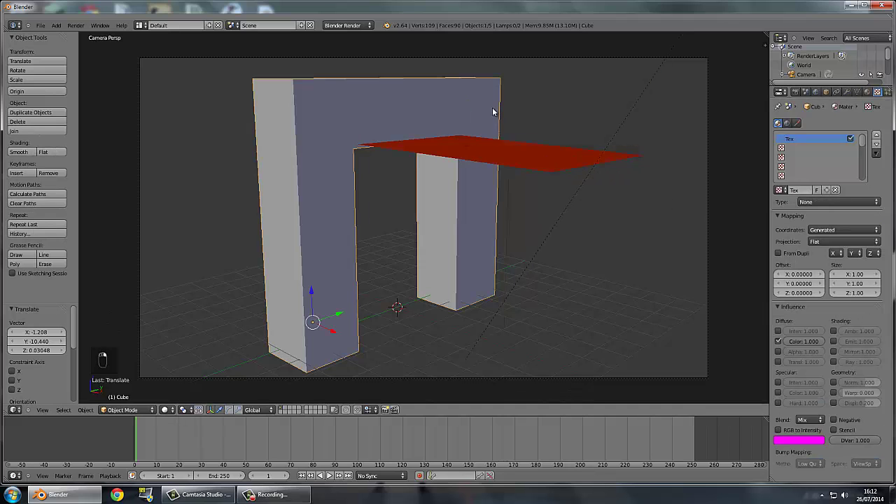
pyautogui.click(887, 92)
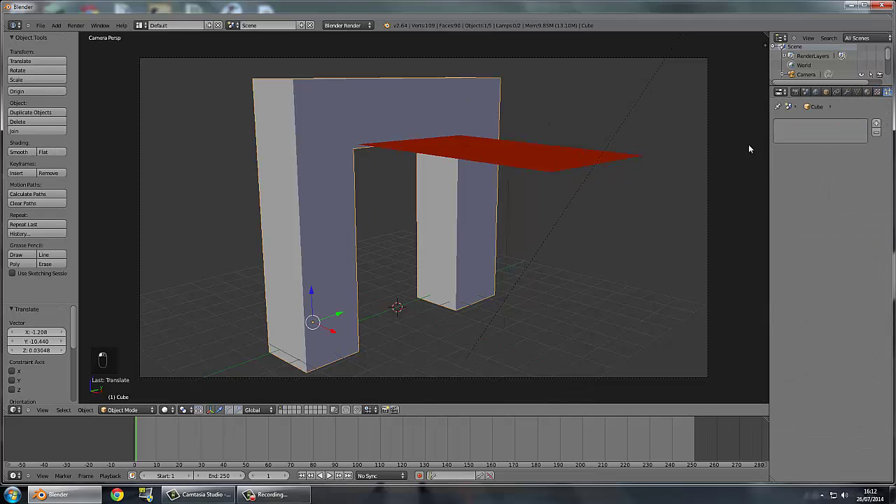
pyautogui.moveTo(768, 152); pyautogui.dragTo(741, 152)
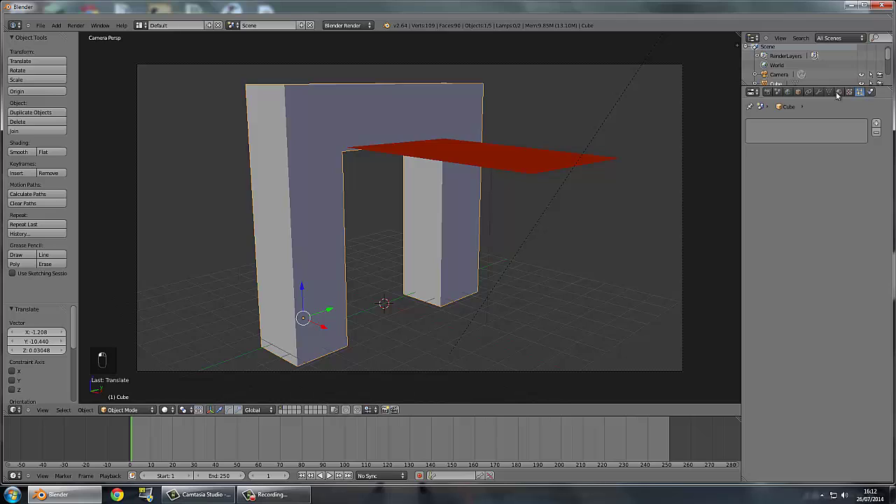
# Enable Collision physics on the arch
pyautogui.click(870, 92)
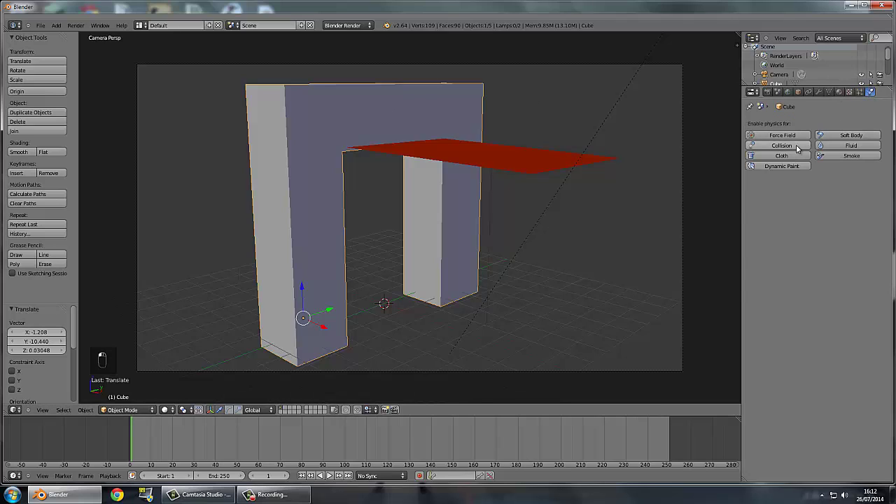
pyautogui.click(781, 146)
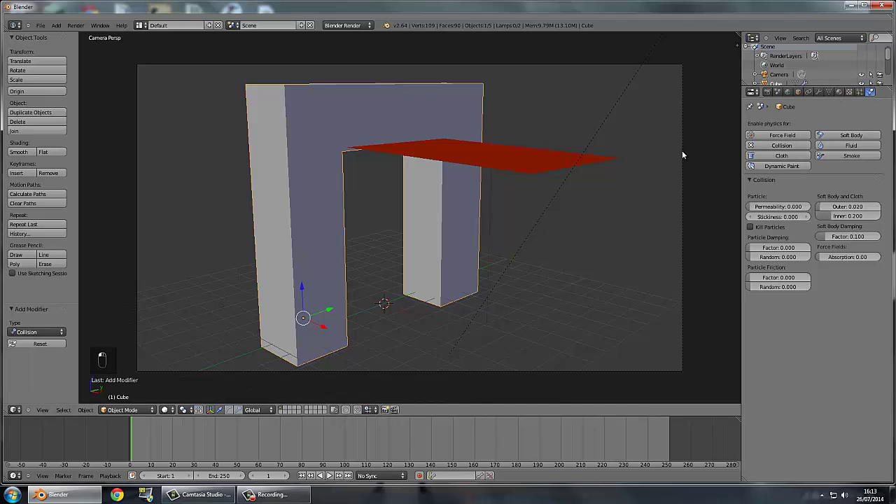
# Add a Solidify modifier to the red canopy plane and set its thickness to about 0.077
pyautogui.rightClick(528, 168)
pyautogui.click(828, 93)
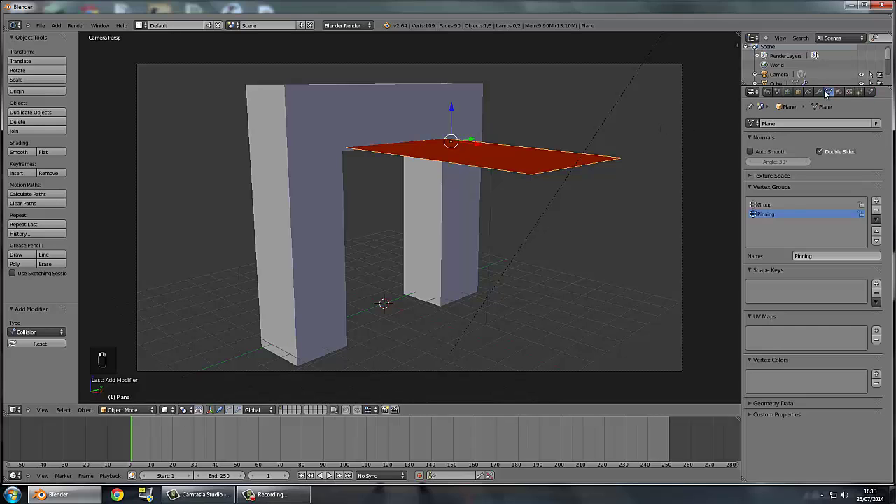
pyautogui.click(820, 93)
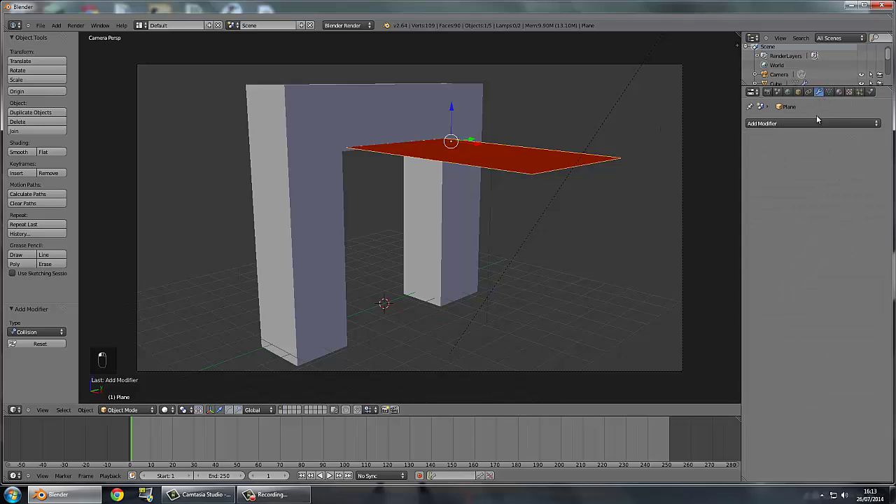
pyautogui.click(816, 119)
pyautogui.click(667, 266)
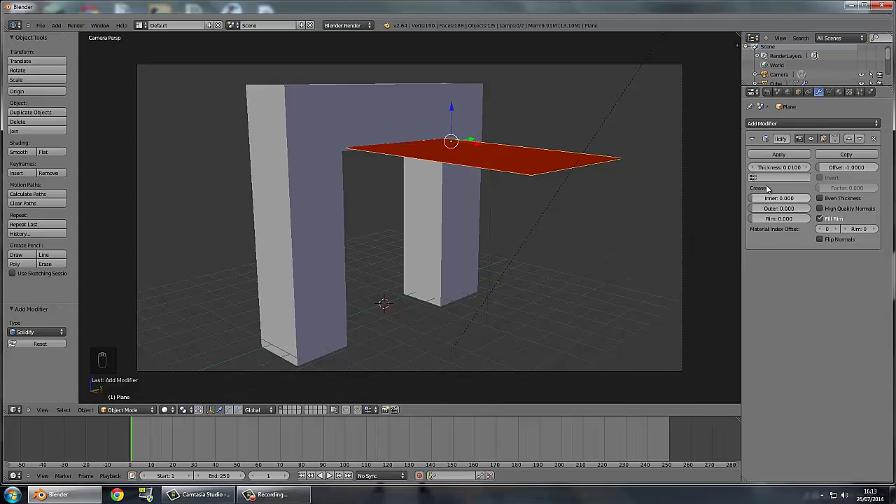
pyautogui.moveTo(781, 175)
pyautogui.mouseDown()
pyautogui.moveTo(801, 175)
pyautogui.moveTo(793, 175)
pyautogui.mouseUp()
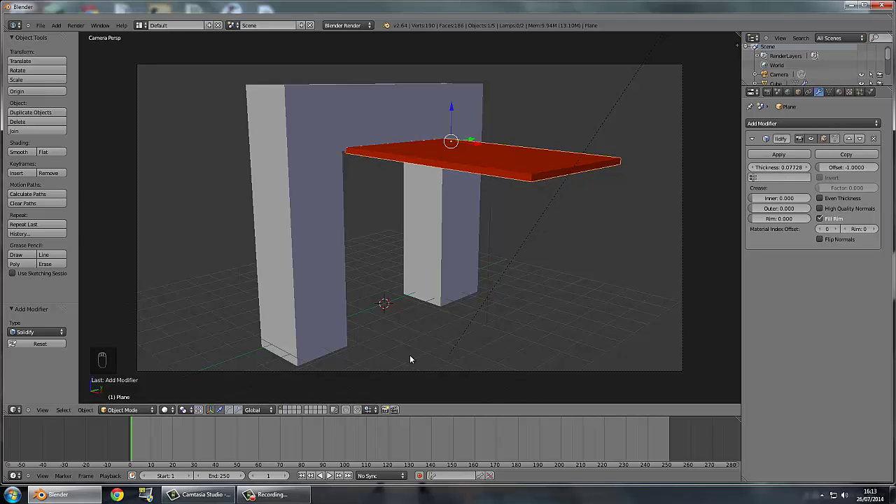
# Enable Cloth physics on the canopy, preview the simulation from the start, then stop playback and return to frame 0
pyautogui.click(328, 476)
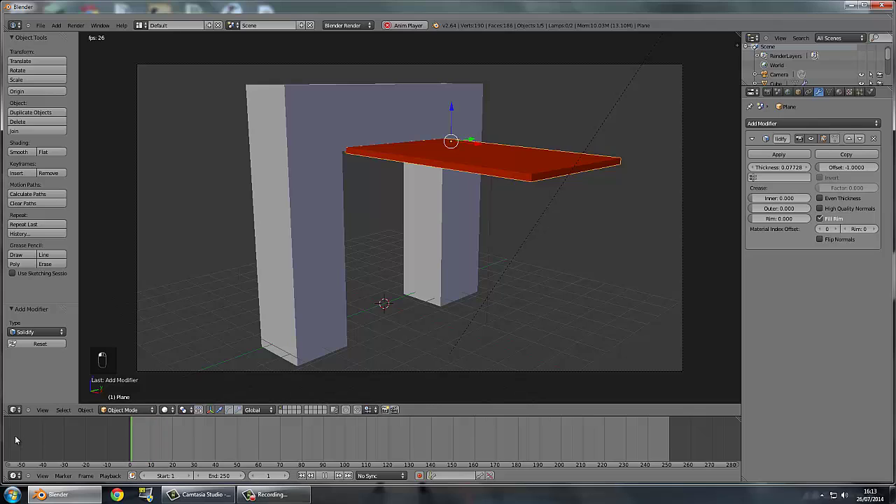
pyautogui.click(870, 91)
pyautogui.click(783, 156)
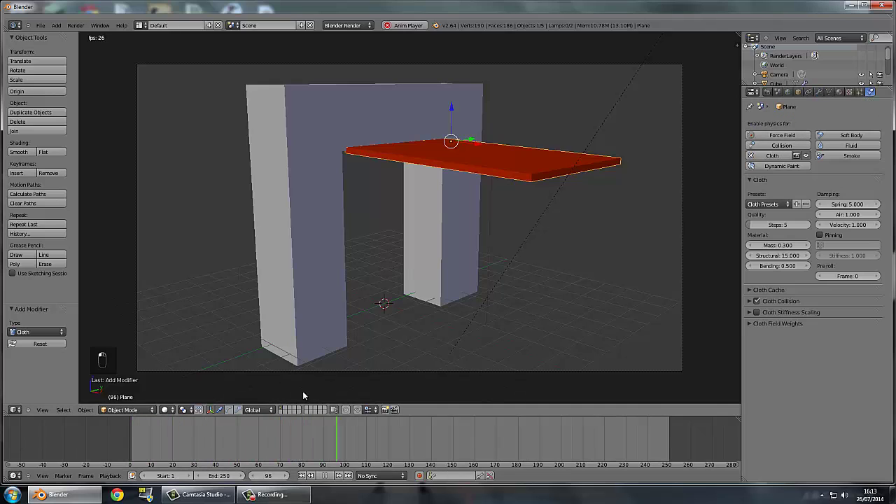
pyautogui.moveTo(184, 429); pyautogui.dragTo(72, 426)
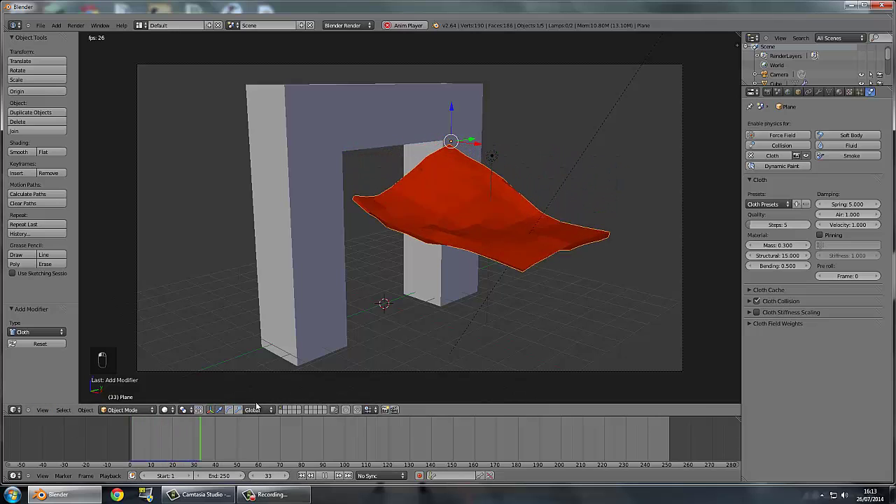
pyautogui.click(110, 440)
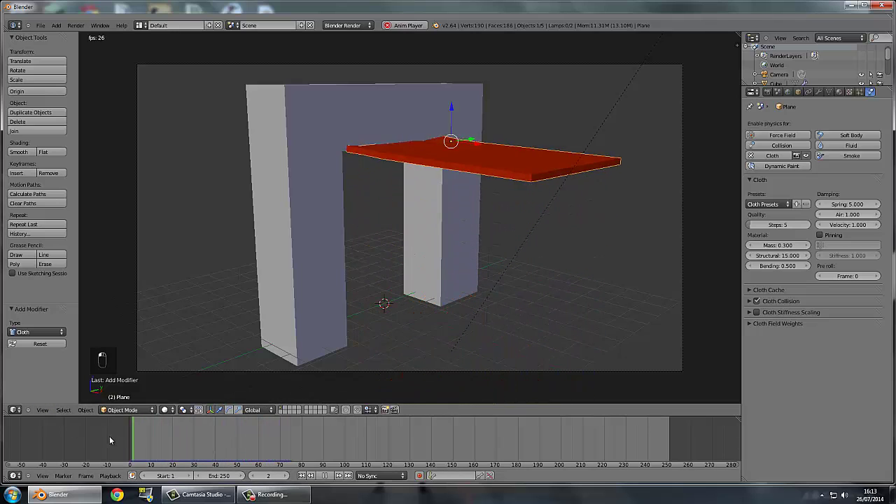
pyautogui.click(326, 476)
pyautogui.click(126, 449)
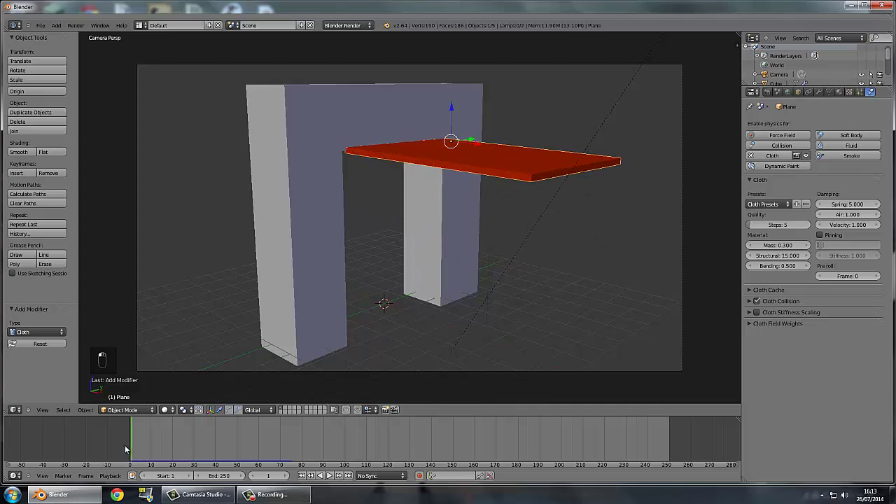
pyautogui.click(126, 450)
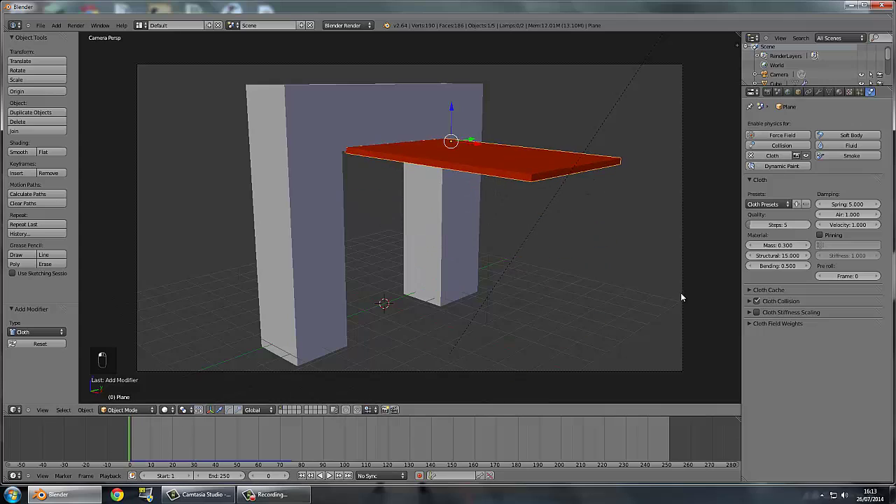
# Turn on Pinning for the canopy's cloth using the Pinning vertex group, and play the simulation
pyautogui.click(820, 235)
pyautogui.click(836, 246)
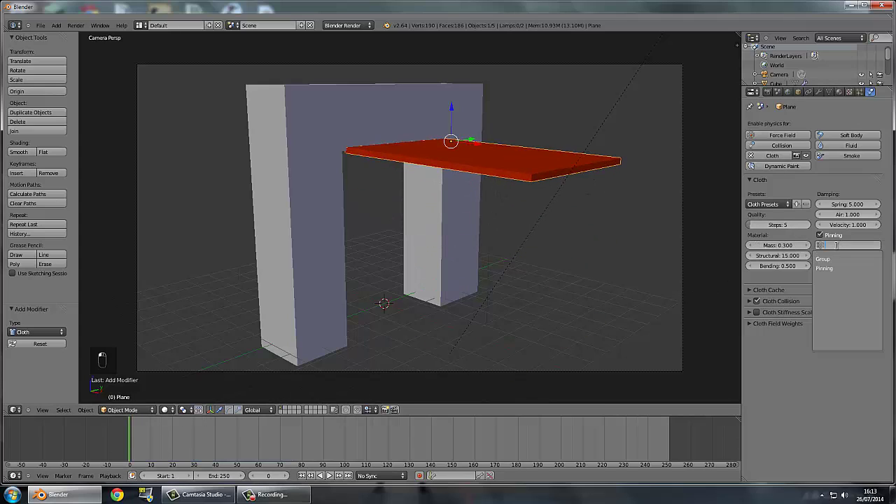
pyautogui.click(837, 268)
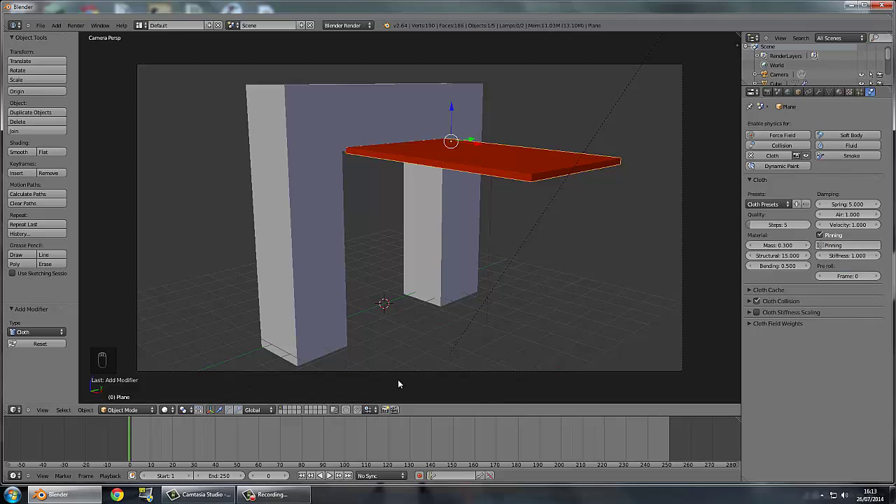
pyautogui.click(330, 476)
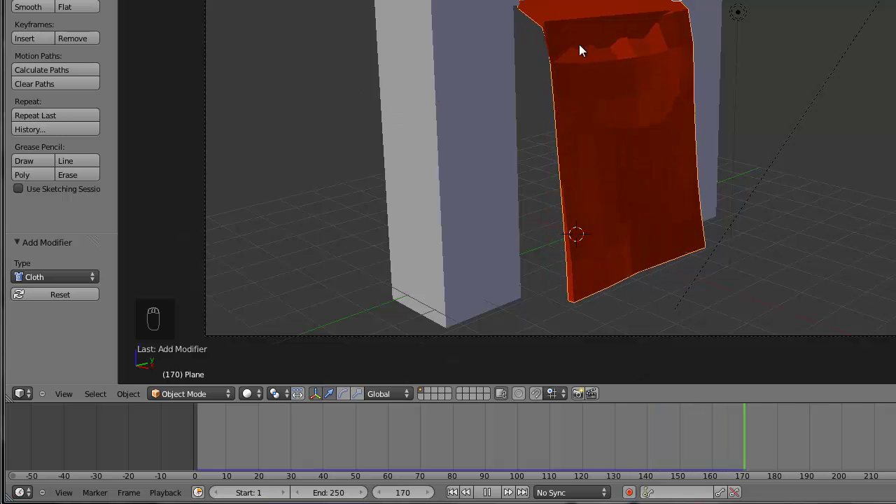
# Examine the pinned cloth's movement against the arch from the front, back and above while the simulation plays
pyautogui.moveTo(579, 45); pyautogui.dragTo(488, 76, button='middle')
pyautogui.press('KP_0')
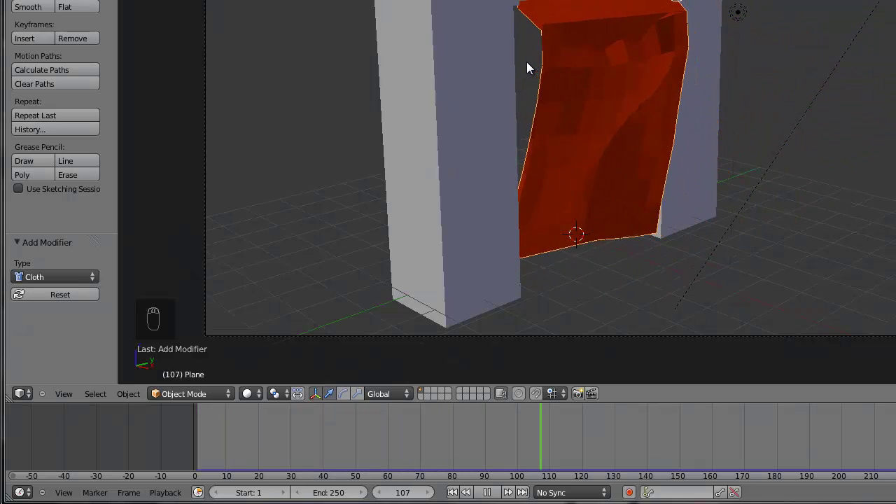
pyautogui.press('KP_0')
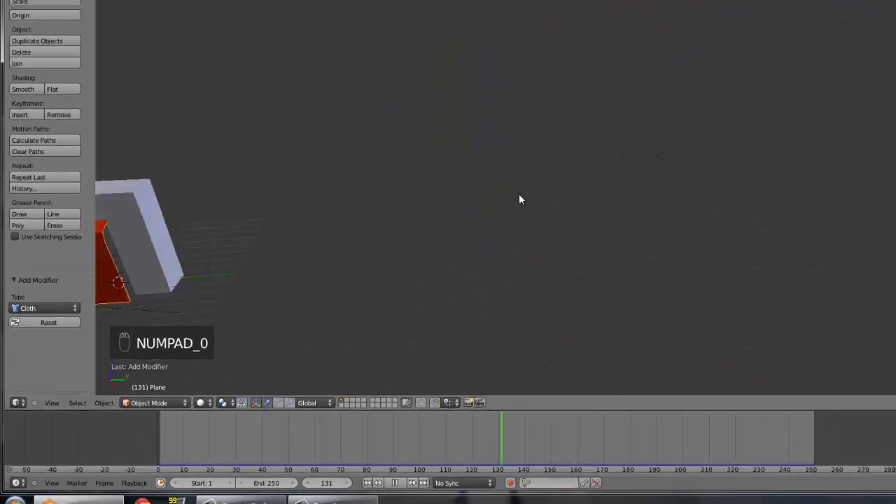
pyautogui.press('KP_Decimal')
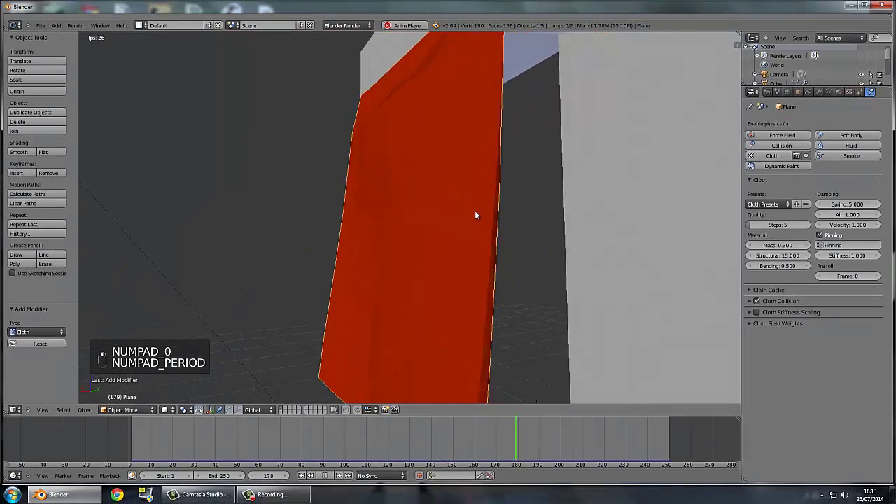
pyautogui.scroll(-2, 475, 212)
pyautogui.moveTo(558, 275); pyautogui.dragTo(558, 306, button='middle')
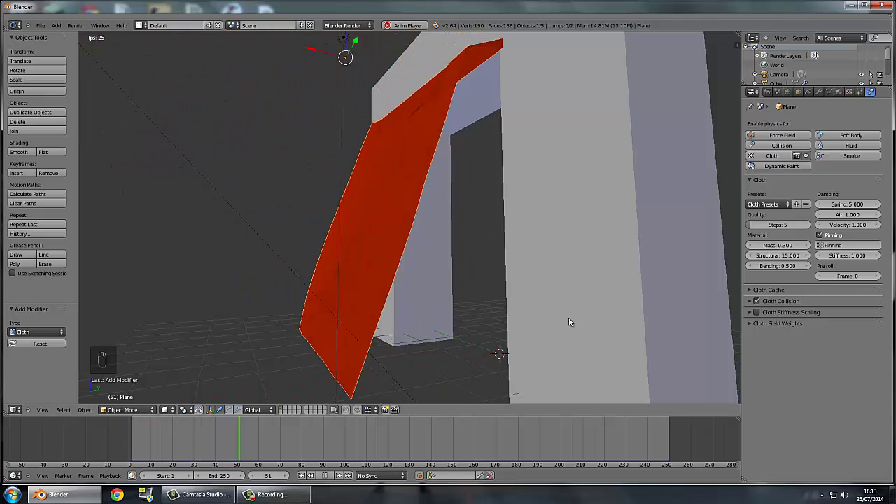
pyautogui.moveTo(568, 321); pyautogui.dragTo(580, 323, button='middle')
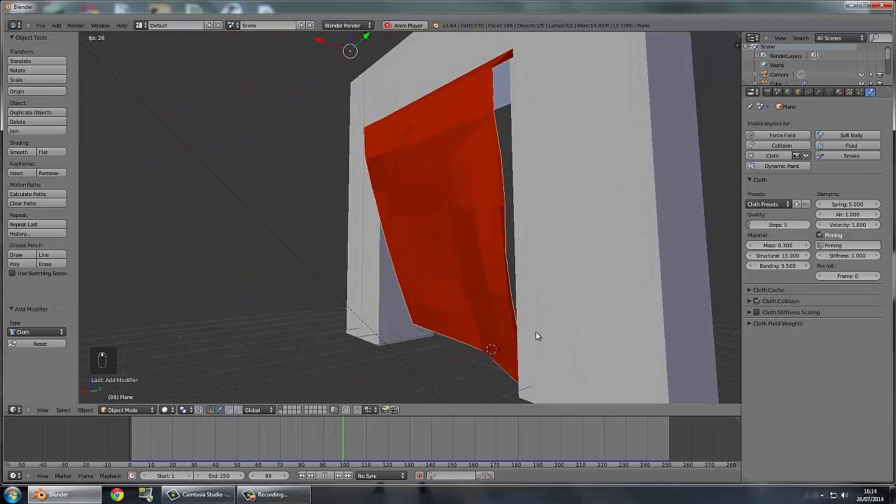
pyautogui.moveTo(492, 324); pyautogui.dragTo(544, 309, button='middle')
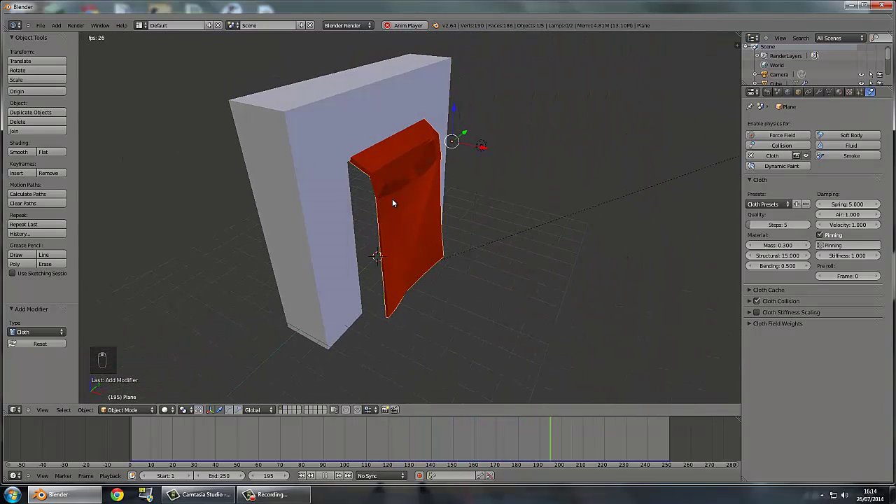
pyautogui.moveTo(394, 200)
pyautogui.mouseDown(button='middle')
pyautogui.moveTo(412, 205)
pyautogui.moveTo(410, 232)
pyautogui.moveTo(380, 200)
pyautogui.moveTo(408, 168)
pyautogui.moveTo(486, 176)
pyautogui.moveTo(489, 201)
pyautogui.moveTo(399, 214)
pyautogui.mouseUp(button='middle')
pyautogui.scroll(-4, 401, 210)
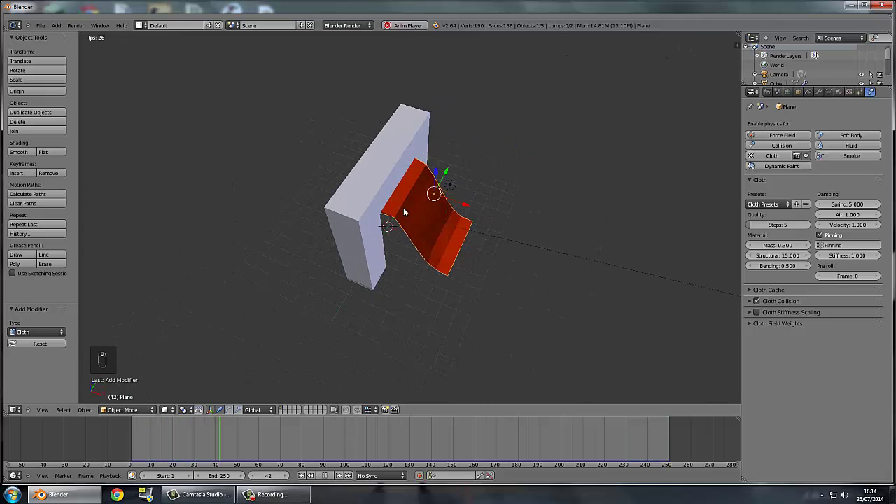
# Add a UV sphere and move it out in front of the arch, about 11.6 in X, 0.5 in Y and 4.9 in Z
pyautogui.click(56, 26)
pyautogui.moveTo(93, 35)
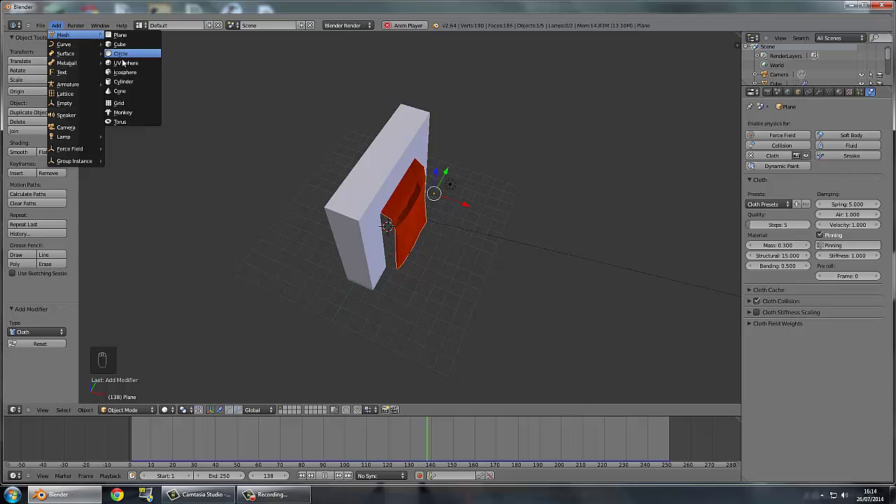
pyautogui.click(122, 63)
pyautogui.moveTo(301, 128); pyautogui.dragTo(448, 119, button='middle')
pyautogui.press('g')
pyautogui.click(442, 181)
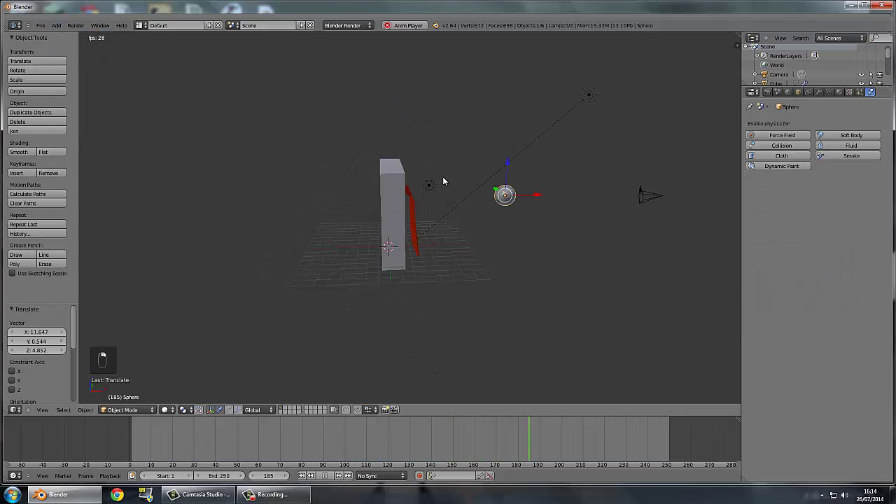
# Stop playback, go to frame 0 and insert keyframes for the sphere's starting position in front of the arch
pyautogui.click(236, 446)
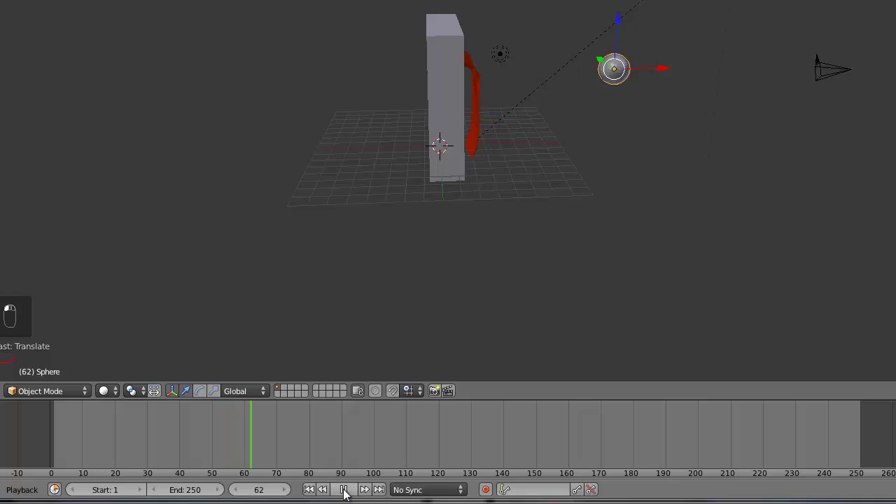
pyautogui.click(49, 418)
pyautogui.press('i')
pyautogui.click(663, 157)
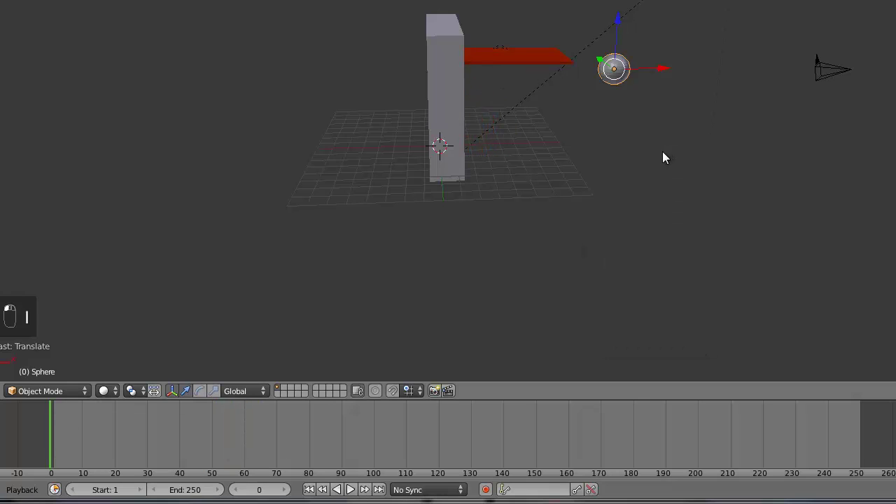
pyautogui.press('i')
pyautogui.click(658, 165)
pyautogui.press('i')
pyautogui.click(656, 171)
pyautogui.press('i')
pyautogui.click(654, 189)
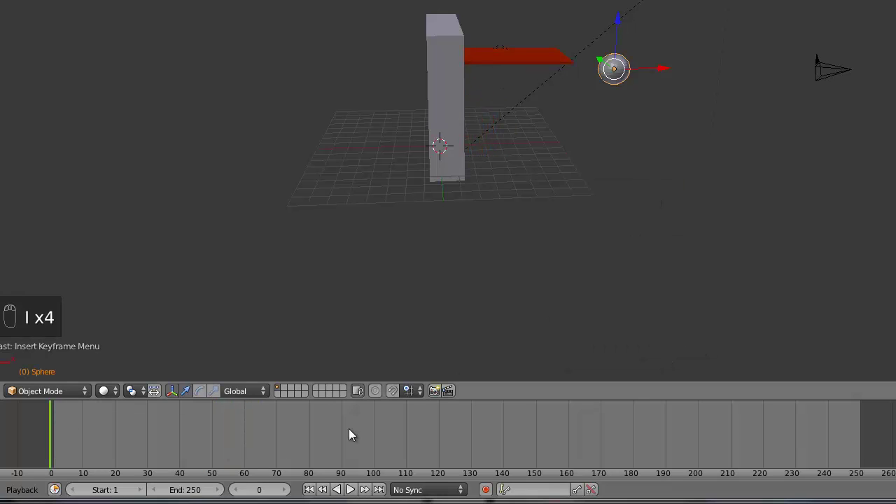
# At frame 100, move the sphere to the far side of the arch and insert keyframes for its end position
pyautogui.click(372, 438)
pyautogui.moveTo(655, 176); pyautogui.dragTo(725, 103, button='middle')
pyautogui.press('g')
pyautogui.click(439, 131)
pyautogui.moveTo(440, 132); pyautogui.dragTo(605, 248, button='middle')
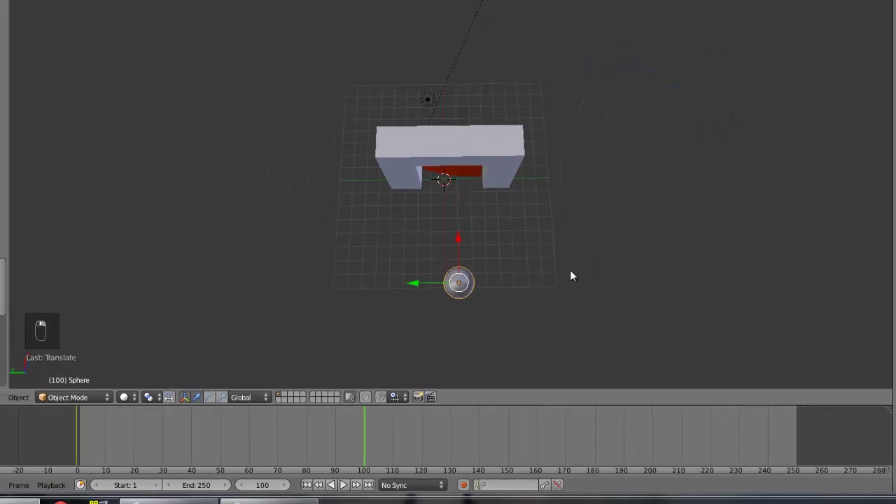
pyautogui.press('i')
pyautogui.click(564, 257)
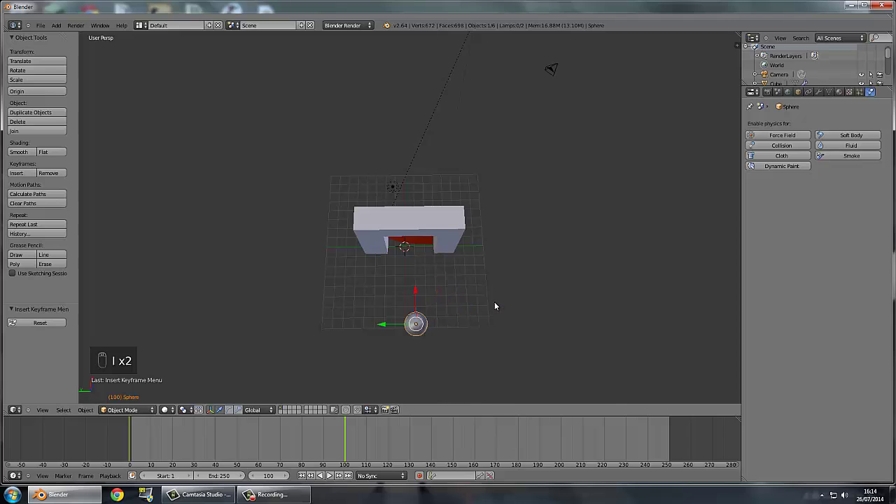
pyautogui.press('i')
pyautogui.click(494, 324)
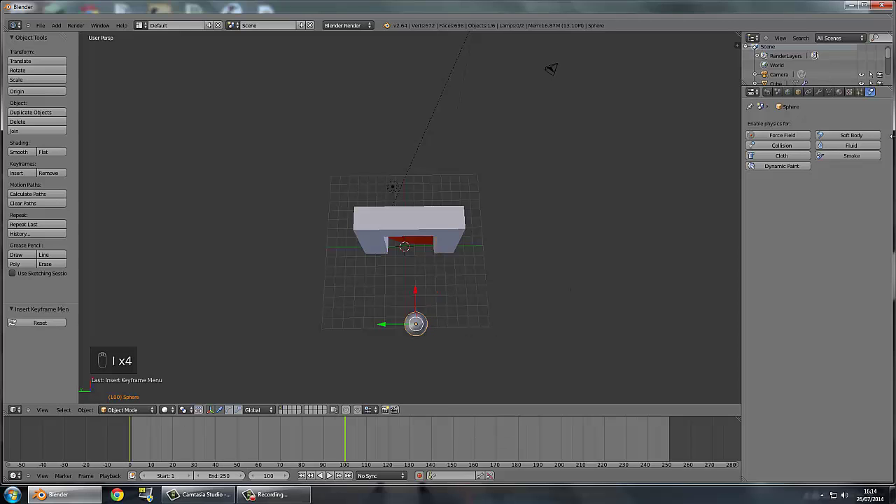
# Enable Collision physics on the sphere and play the animation from frame 0 in the camera view
pyautogui.click(800, 146)
pyautogui.press('KP_0')
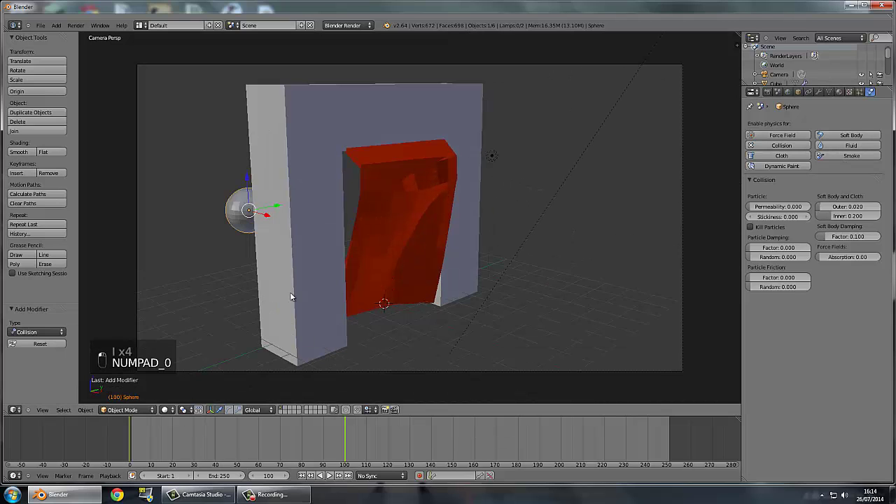
pyautogui.moveTo(173, 418); pyautogui.dragTo(4, 464)
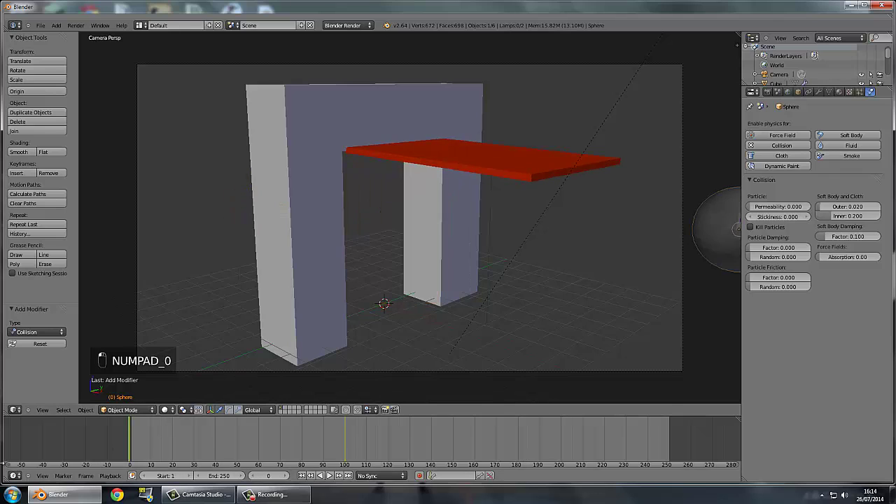
pyautogui.click(334, 477)
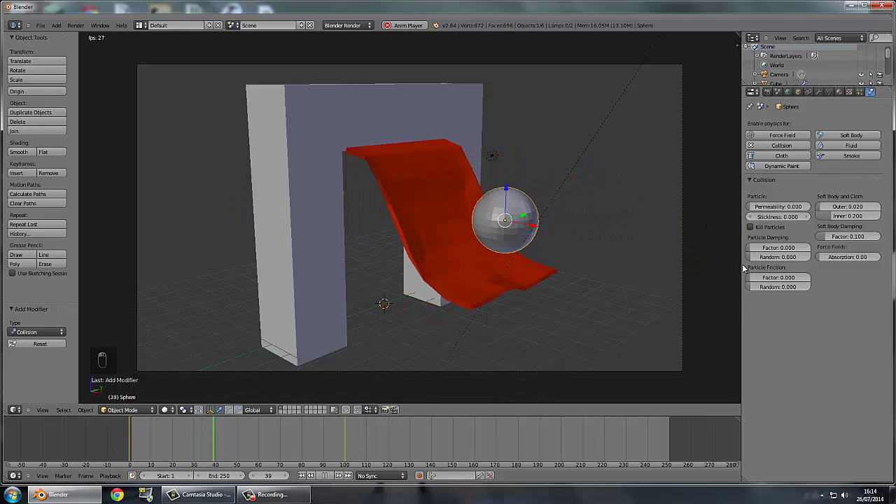
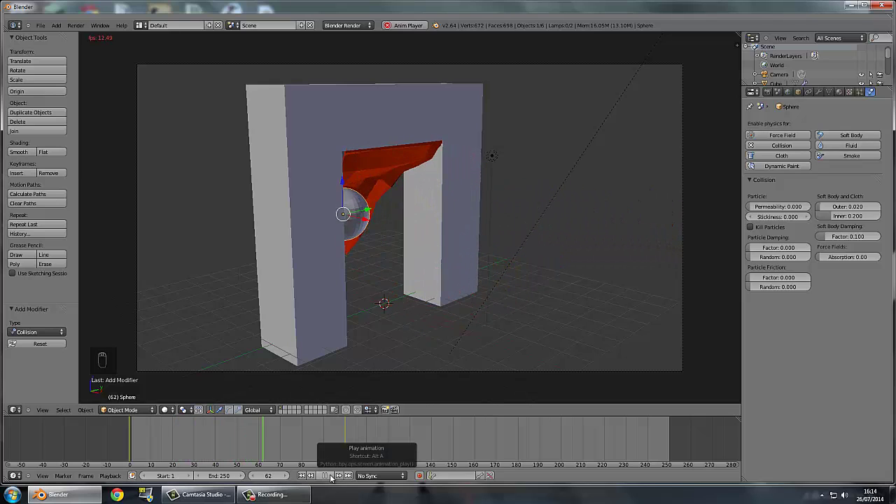
pyautogui.click(329, 477)
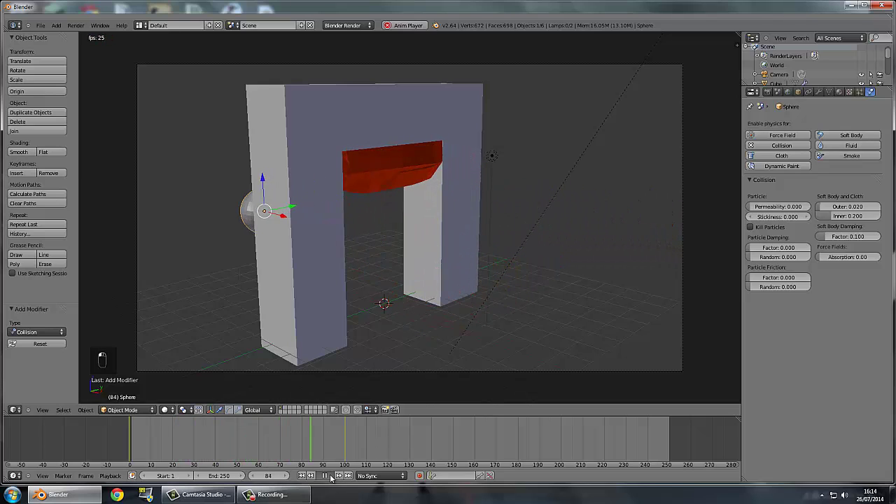
# Save the archway project to the Desktop folder under the file name Simulation
pyautogui.click(42, 26)
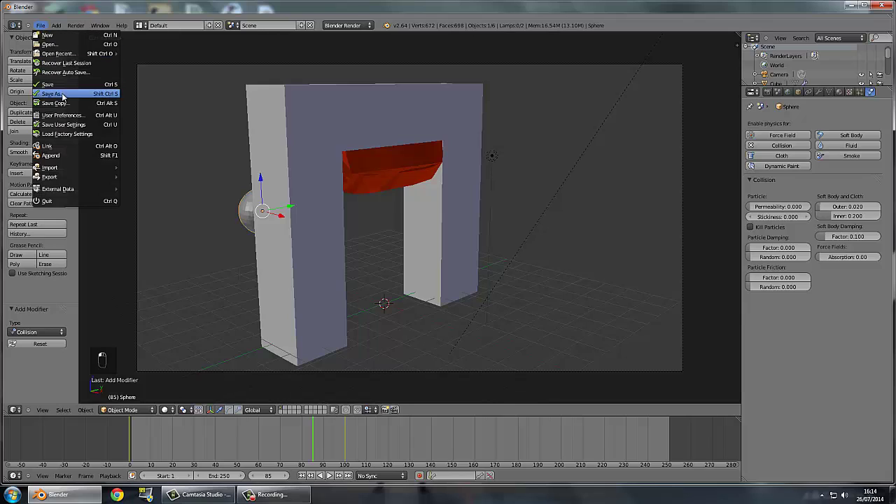
pyautogui.click(67, 98)
pyautogui.click(162, 65)
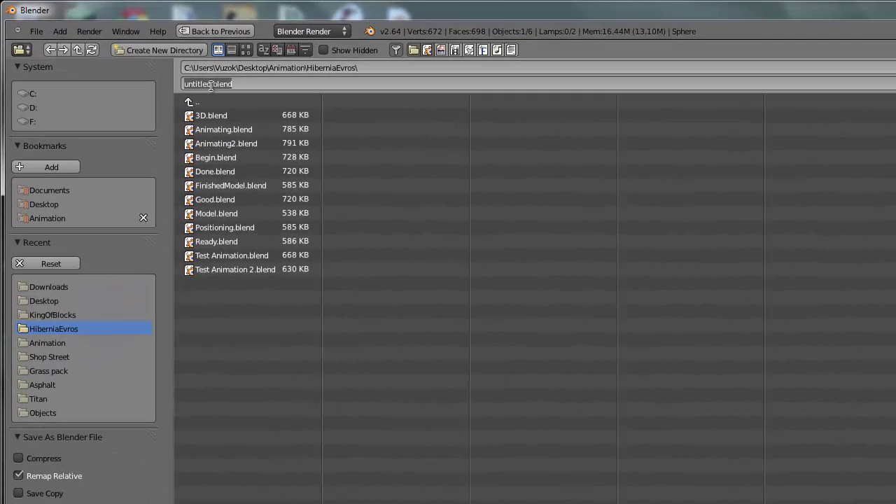
pyautogui.click(55, 206)
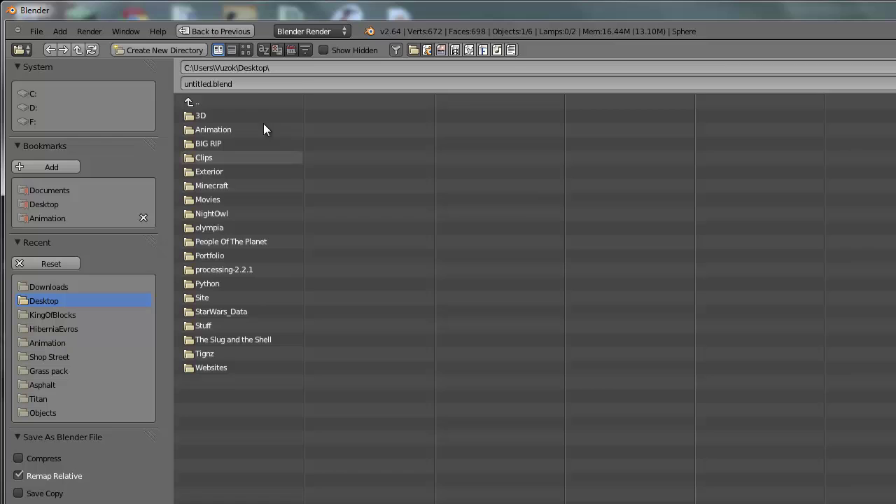
pyautogui.click(245, 83)
pyautogui.write('Simulation')
pyautogui.press('Return')
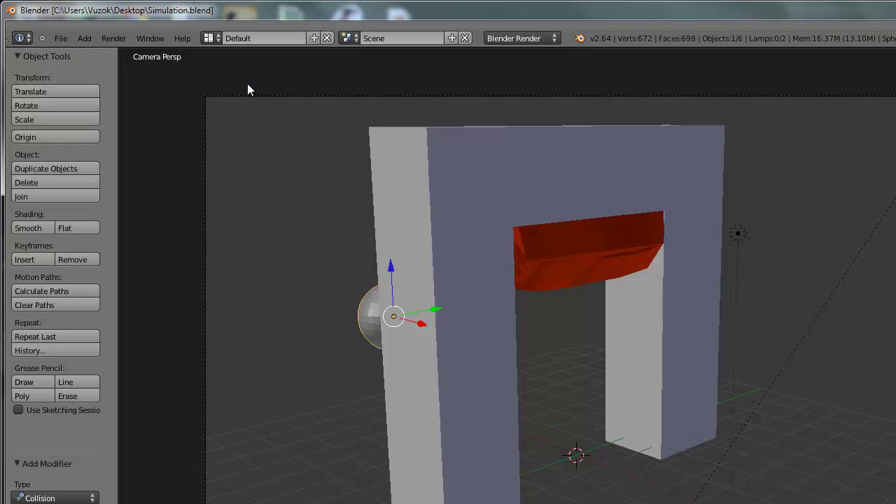
# Leave the archway project and open the example scene untitled.blend from the Blender folder inside Animation
pyautogui.click(60, 38)
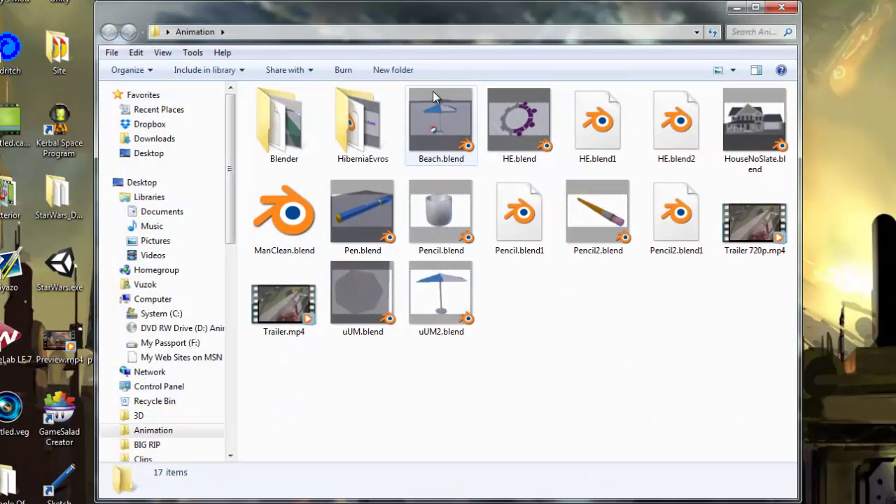
pyautogui.doubleClick(283, 137)
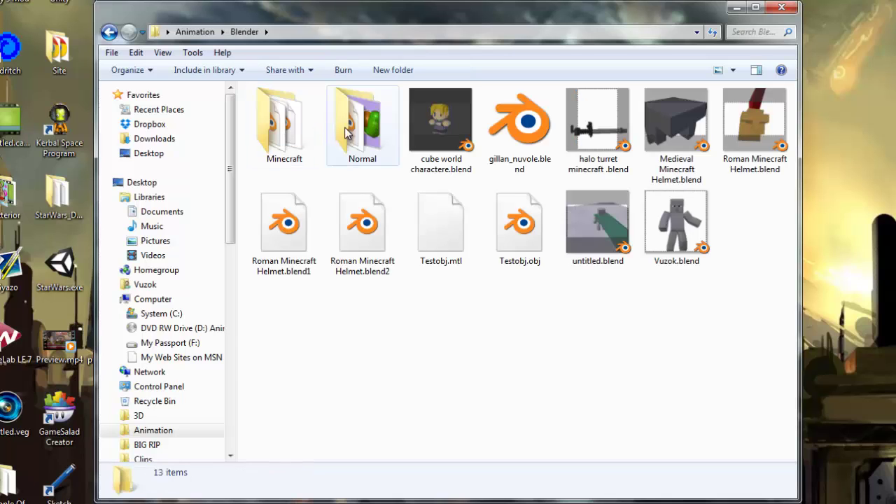
pyautogui.click(425, 123)
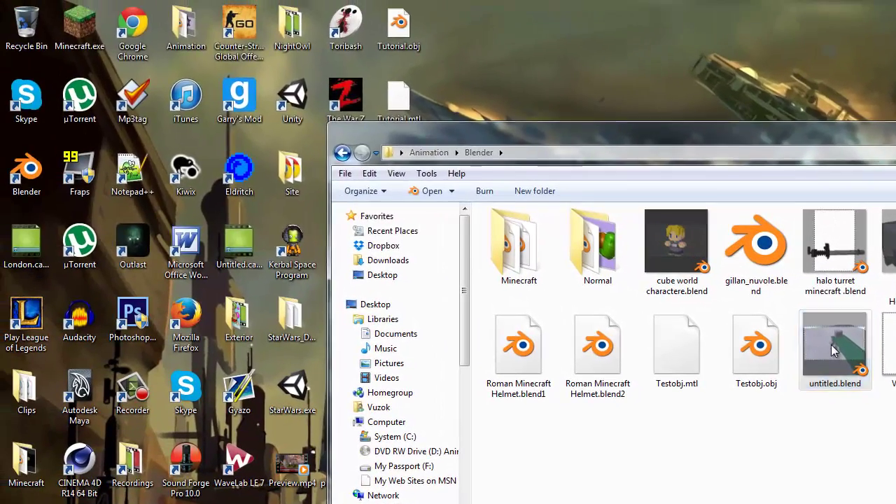
pyautogui.doubleClick(832, 352)
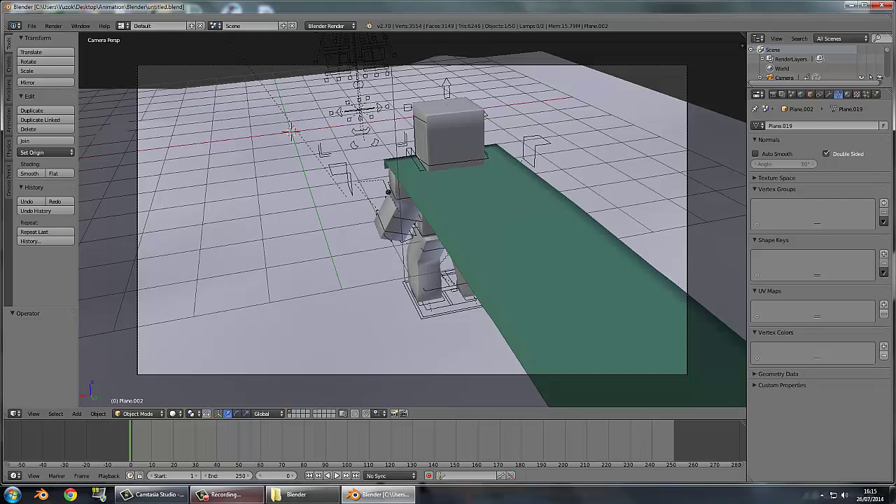
# Play the caped character's animation, stop it, and examine the green cape's Cloth physics and Pinned vertex group in Edit Mode
pyautogui.click(338, 476)
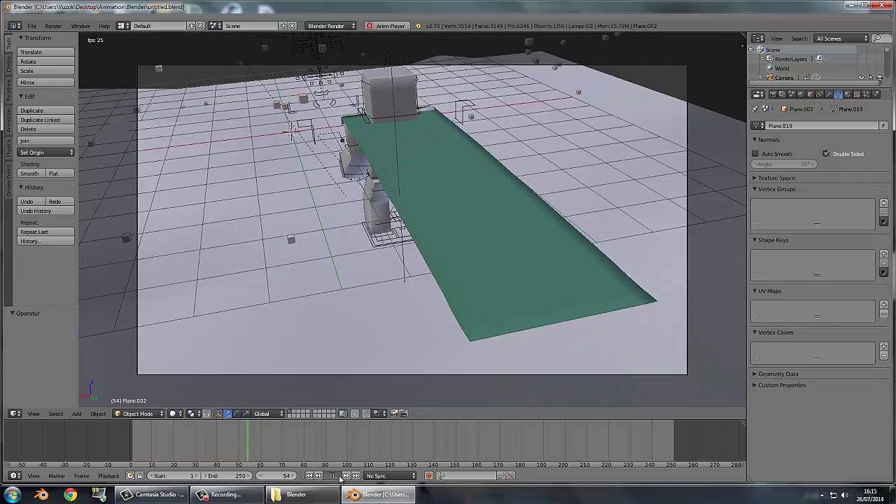
pyautogui.click(334, 476)
pyautogui.rightClick(329, 270)
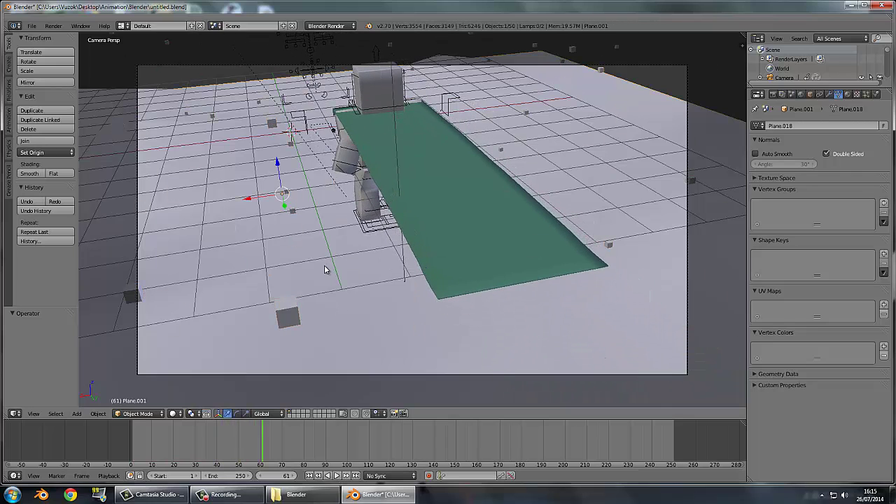
pyautogui.rightClick(510, 237)
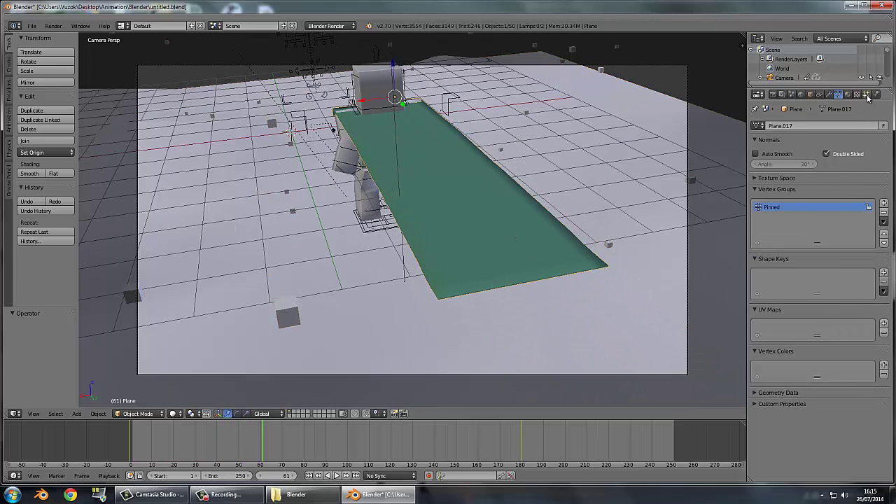
pyautogui.click(876, 96)
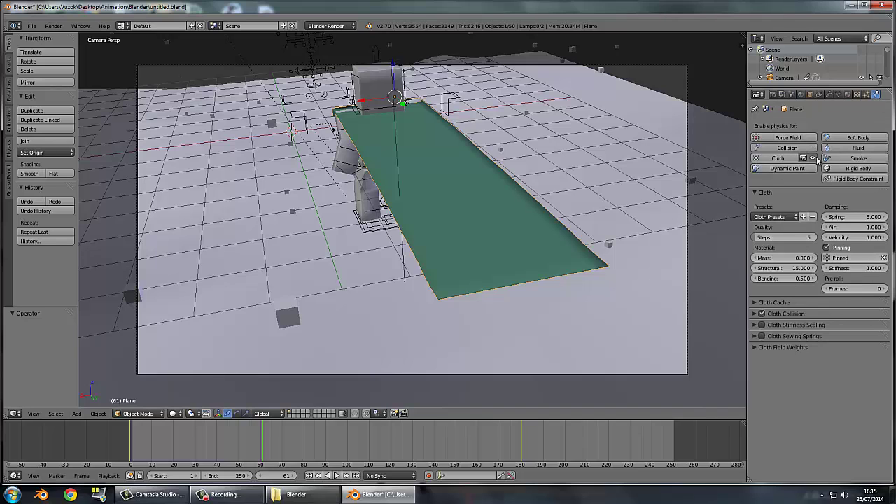
pyautogui.click(839, 95)
pyautogui.press('Tab')
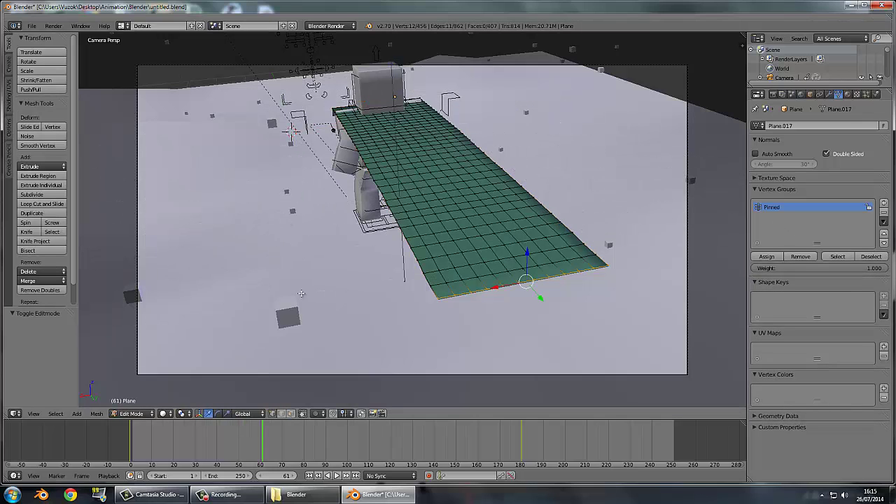
# Render frame 8 of the caped character scene and quit the program without saving the changes
pyautogui.moveTo(262, 441); pyautogui.dragTo(147, 437)
pyautogui.click(53, 26)
pyautogui.click(54, 35)
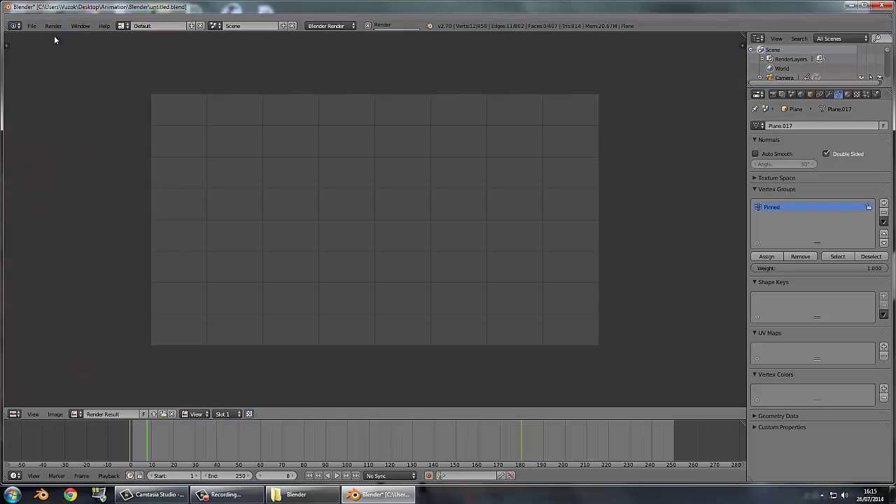
pyautogui.click(886, 7)
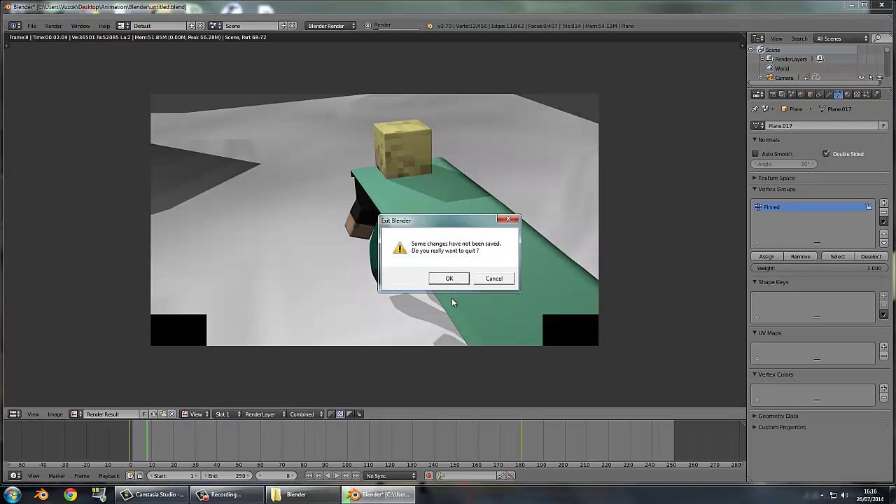
pyautogui.click(442, 278)
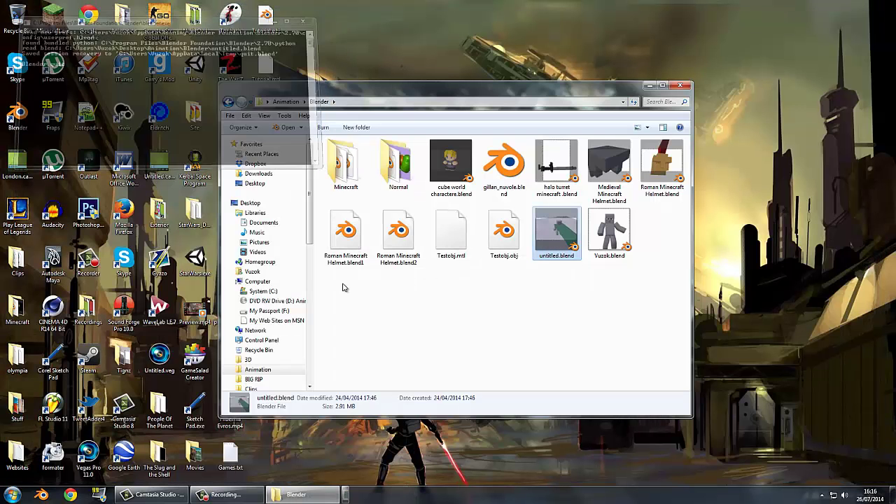
# Check the Normal folder, open the Rainfall folder inside Minecraft and look through its farmer character images
pyautogui.doubleClick(392, 164)
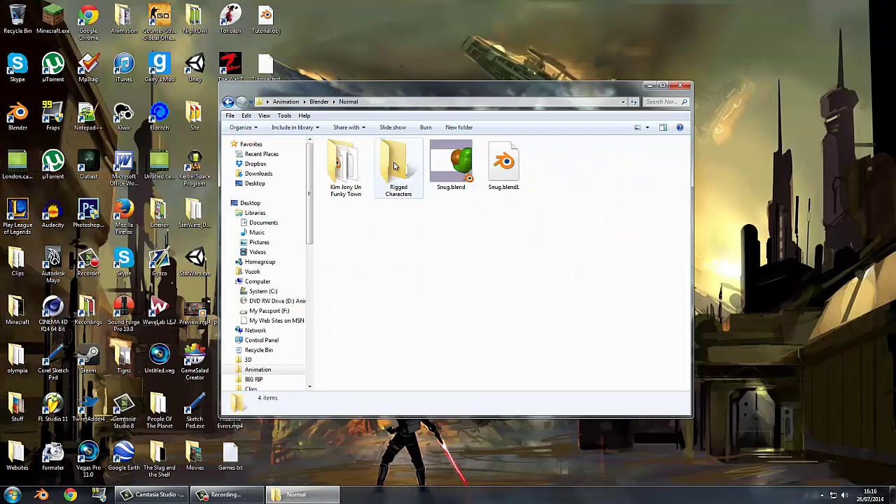
pyautogui.click(226, 102)
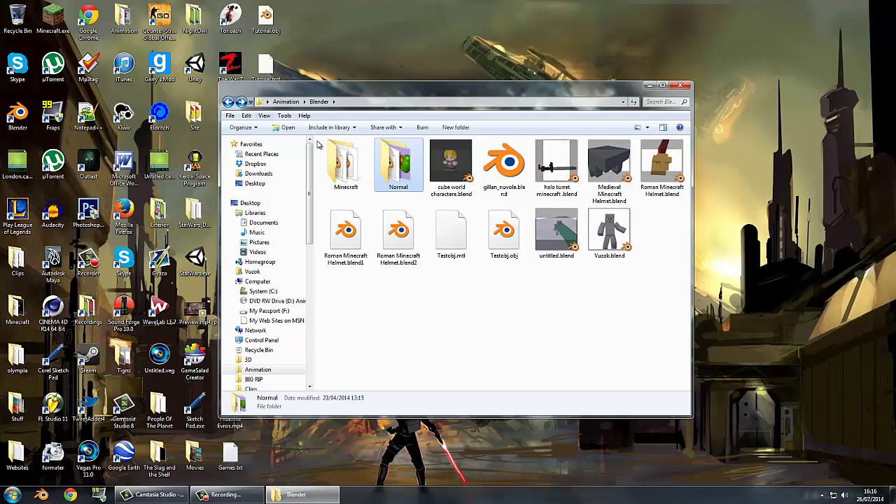
pyautogui.doubleClick(345, 156)
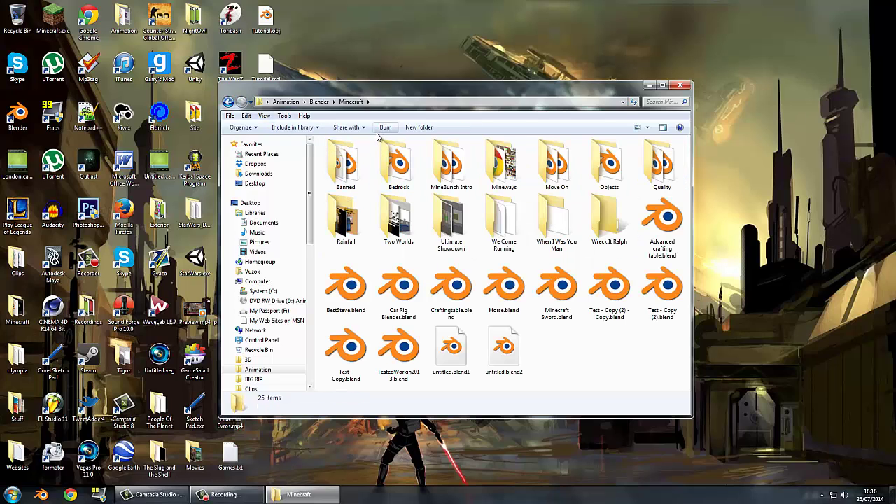
pyautogui.doubleClick(358, 216)
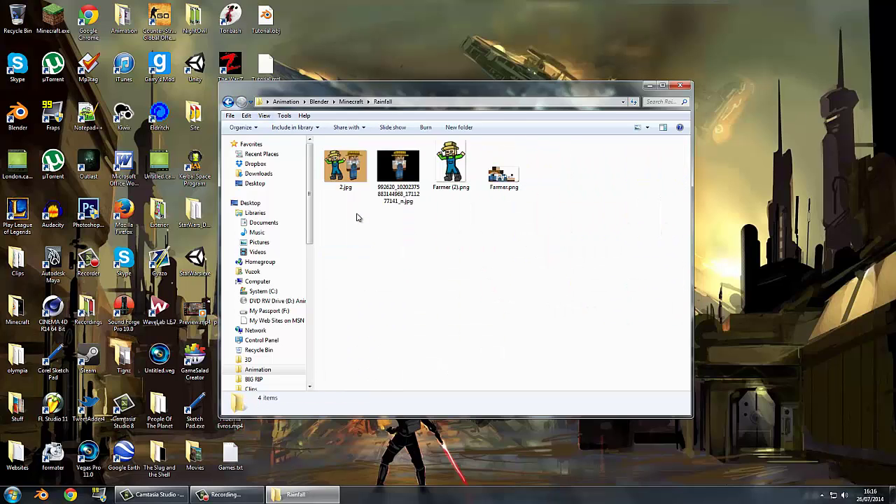
pyautogui.doubleClick(346, 172)
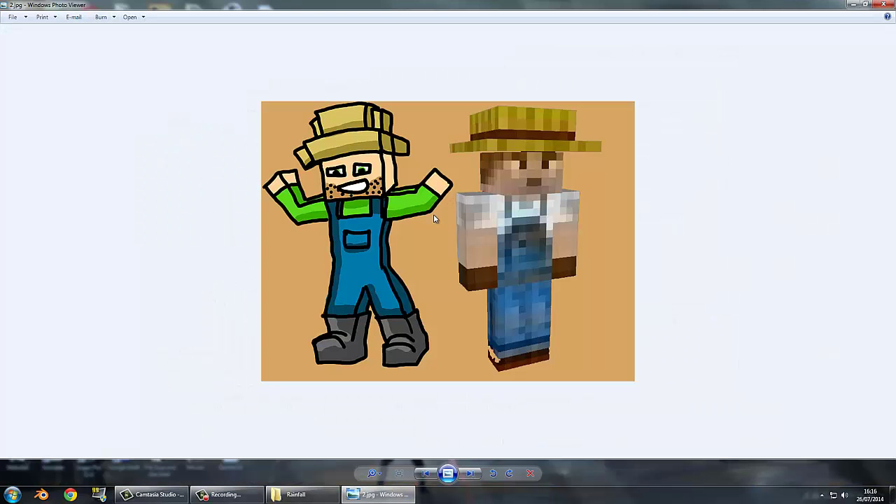
pyautogui.press('Right')
pyautogui.press('Right')
pyautogui.press('Right')
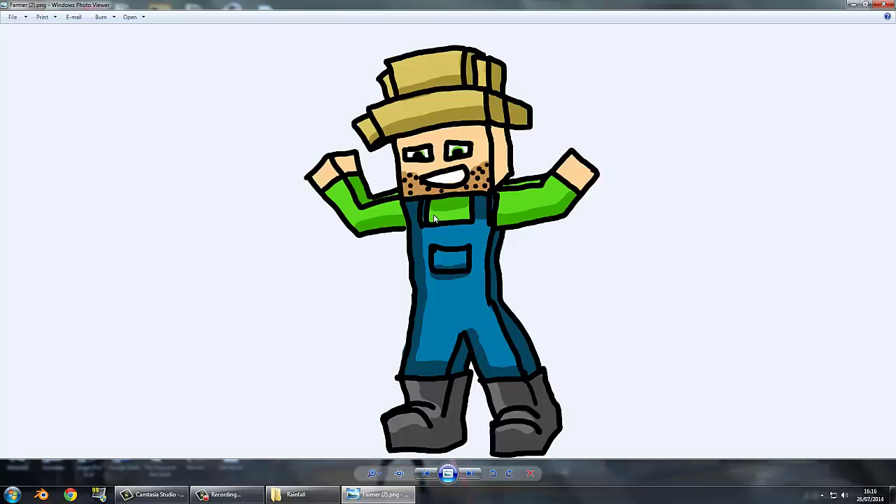
pyautogui.press('Right')
pyautogui.click(883, 5)
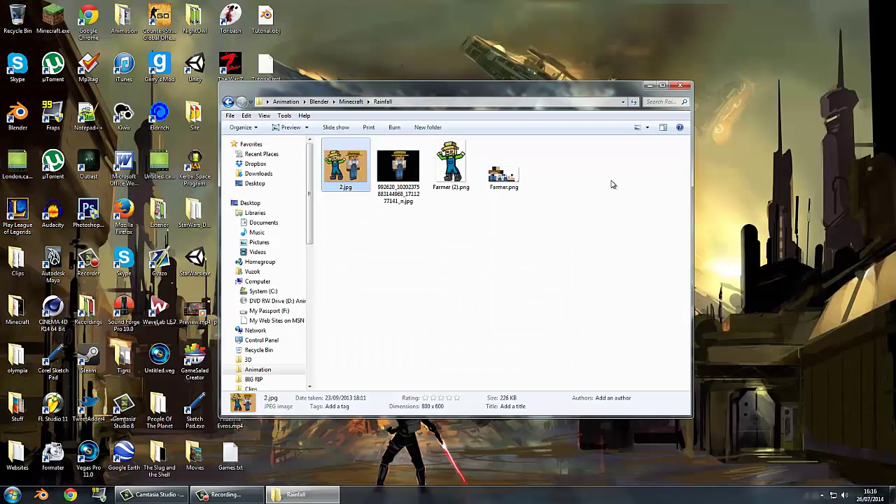
# Return to the Minecraft folder and open Car Rig Blender.blend with the whole red car in view
pyautogui.click(352, 102)
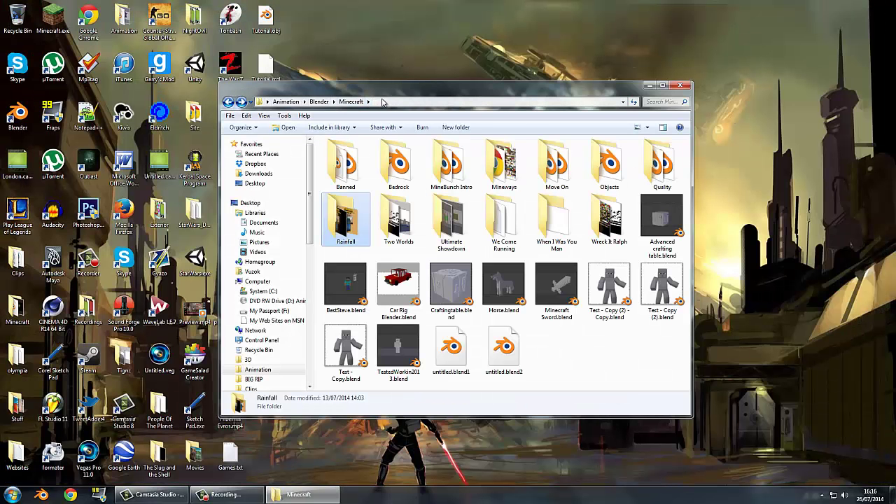
pyautogui.click(401, 280)
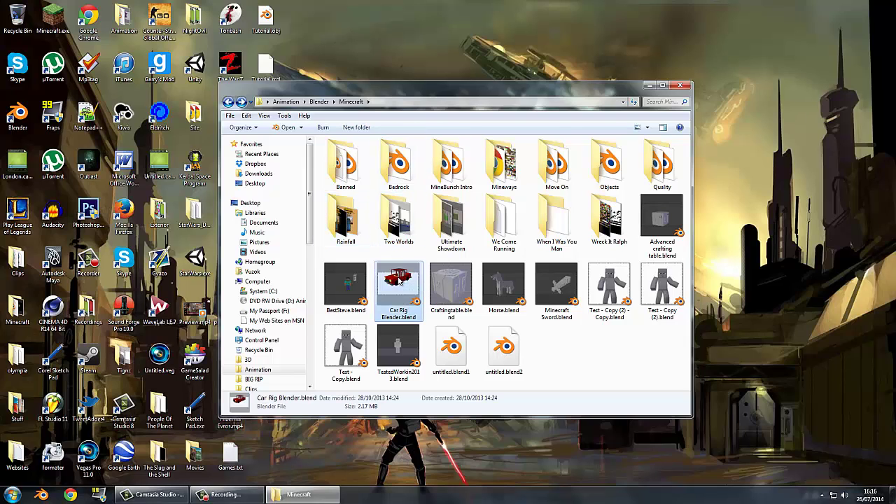
pyautogui.doubleClick(399, 281)
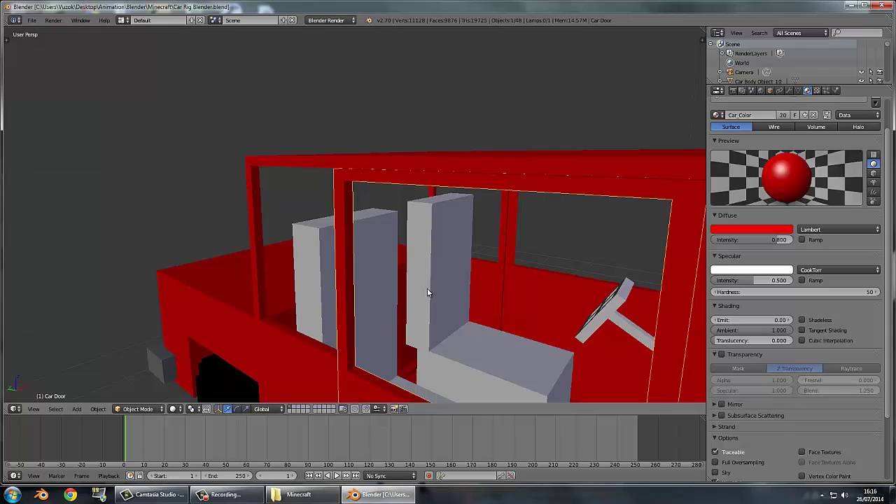
pyautogui.scroll(-5, 429, 288)
pyautogui.moveTo(454, 275); pyautogui.dragTo(490, 265, button='middle')
pyautogui.scroll(-2, 465, 276)
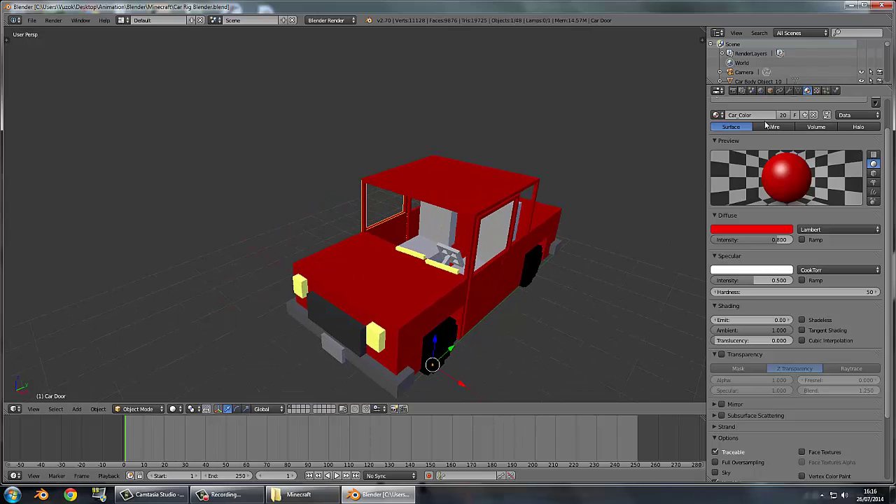
# Set the Car_Color material's specular intensity to 0.1 and enable Mirror with a reflectivity of 0.2
pyautogui.click(749, 281)
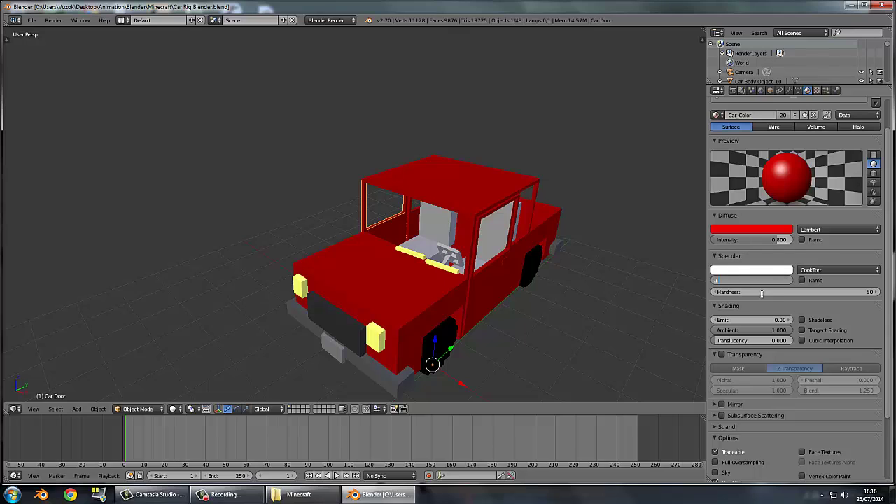
pyautogui.press('Return')
pyautogui.click(723, 404)
pyautogui.click(734, 406)
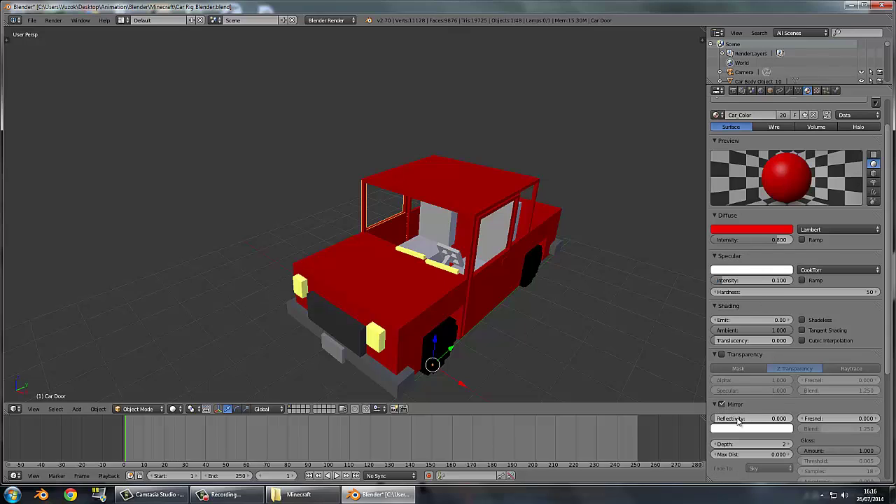
pyautogui.click(737, 418)
pyautogui.write('0.2')
pyautogui.press('Return')
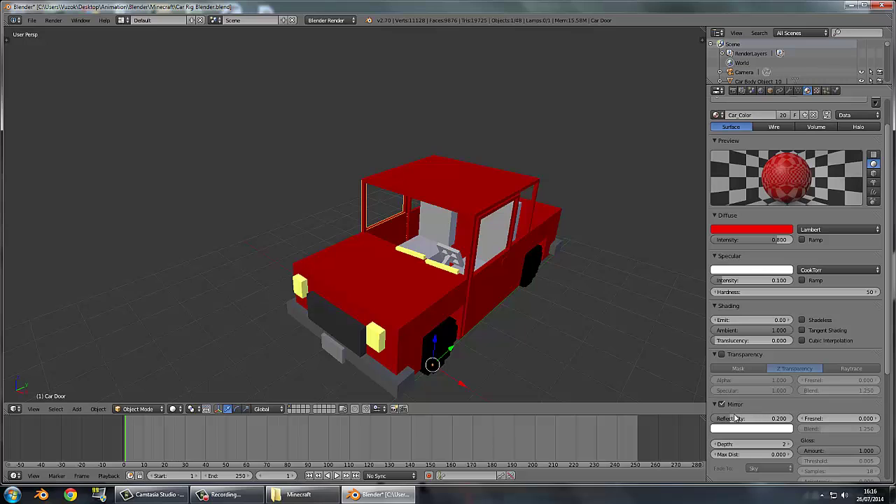
# Set the Car_Color material's mirror reflectivity to 0.1
pyautogui.click(729, 419)
pyautogui.write('0.1')
pyautogui.press('Return')
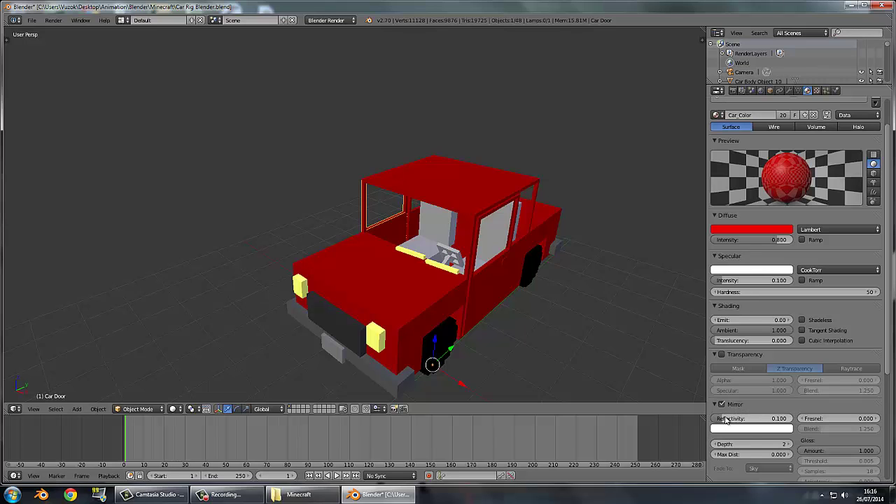
# Select a front headlight of the car, examine its material's shading settings, and inspect the car's interior
pyautogui.scroll(-3, 518, 276)
pyautogui.moveTo(522, 285)
pyautogui.mouseDown(button='middle')
pyautogui.moveTo(520, 312)
pyautogui.moveTo(514, 280)
pyautogui.mouseUp(button='middle')
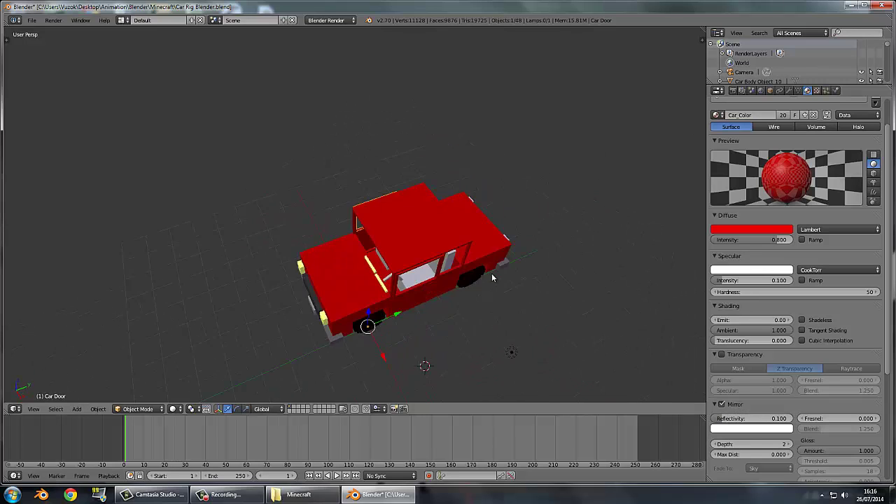
pyautogui.scroll(5, 507, 245)
pyautogui.rightClick(325, 310)
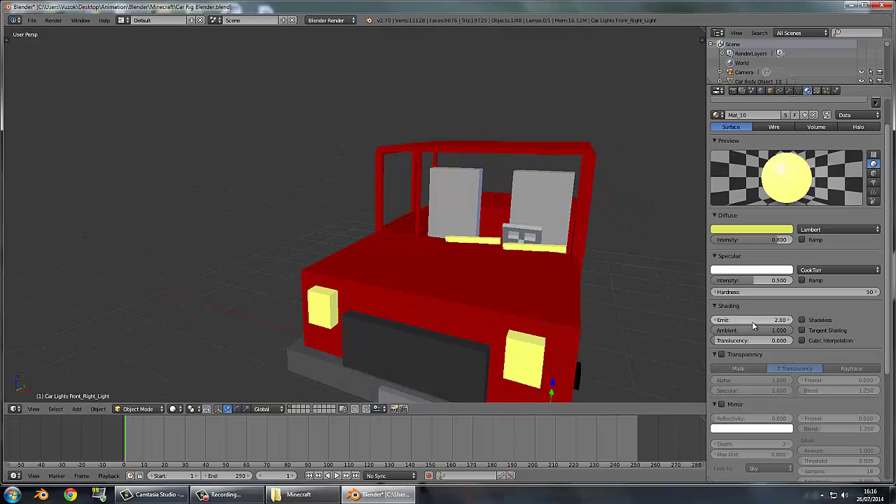
pyautogui.scroll(3, 768, 307)
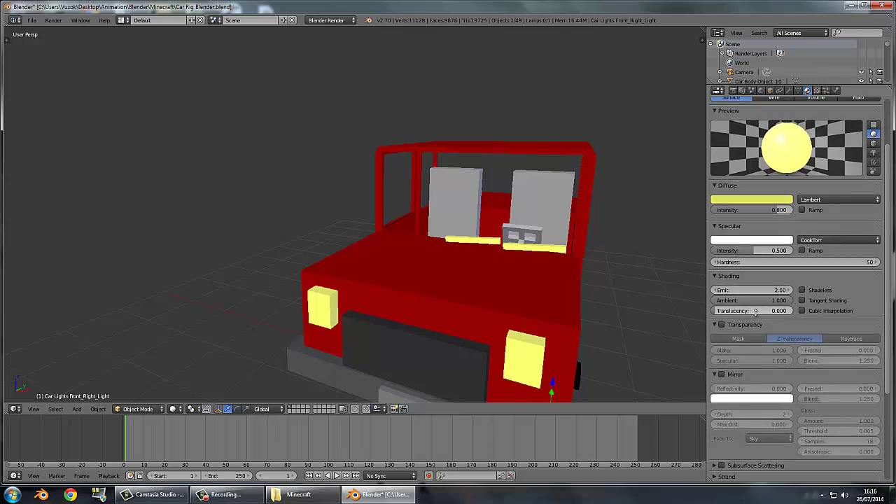
pyautogui.moveTo(532, 186); pyautogui.dragTo(441, 171, button='middle')
pyautogui.scroll(5, 441, 171)
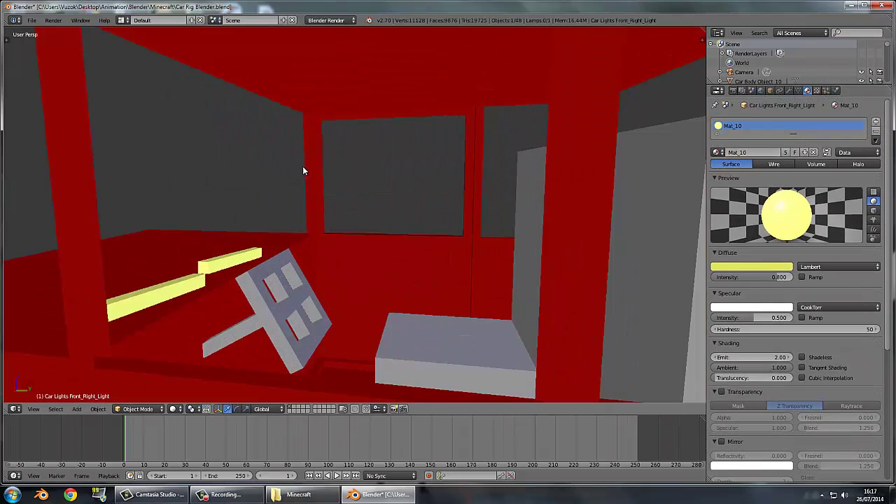
# Select the inner front edge of the car door's window frame and extrude it across the opening to form a window pane
pyautogui.rightClick(96, 193)
pyautogui.press('Tab')
pyautogui.scroll(-3, 109, 184)
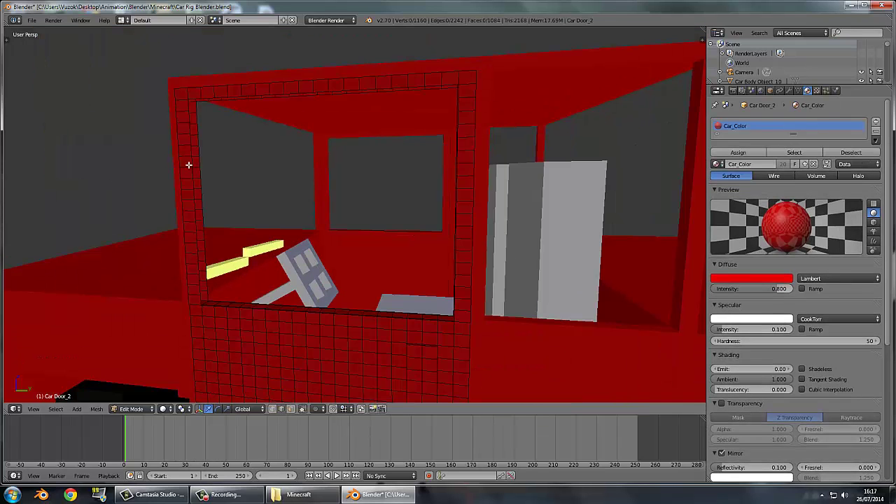
pyautogui.press('c')
pyautogui.moveTo(202, 120); pyautogui.dragTo(212, 286)
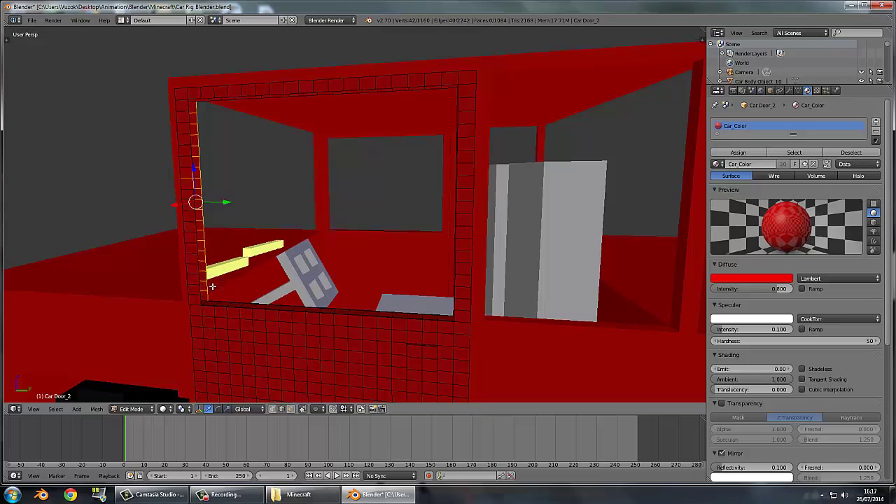
pyautogui.scroll(-3, 212, 286)
pyautogui.moveTo(270, 228); pyautogui.dragTo(298, 226, button='middle')
pyautogui.moveTo(354, 225); pyautogui.dragTo(385, 218, button='middle')
pyautogui.scroll(-2, 385, 217)
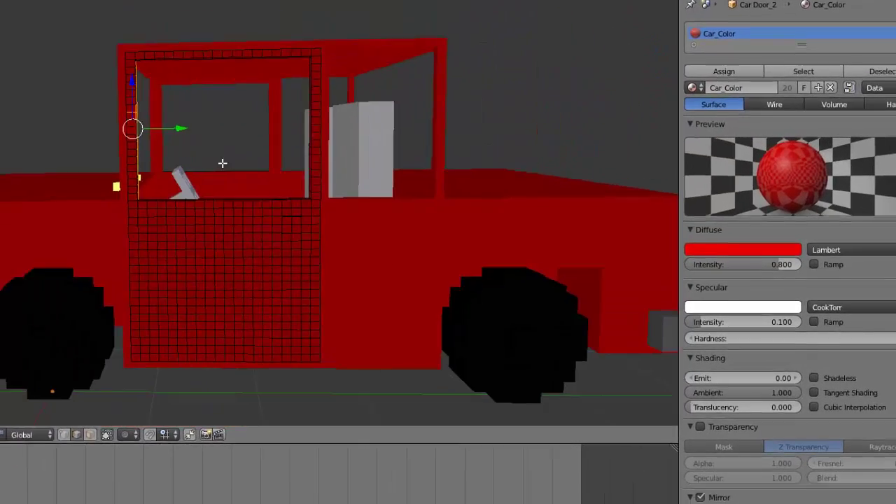
pyautogui.press('e')
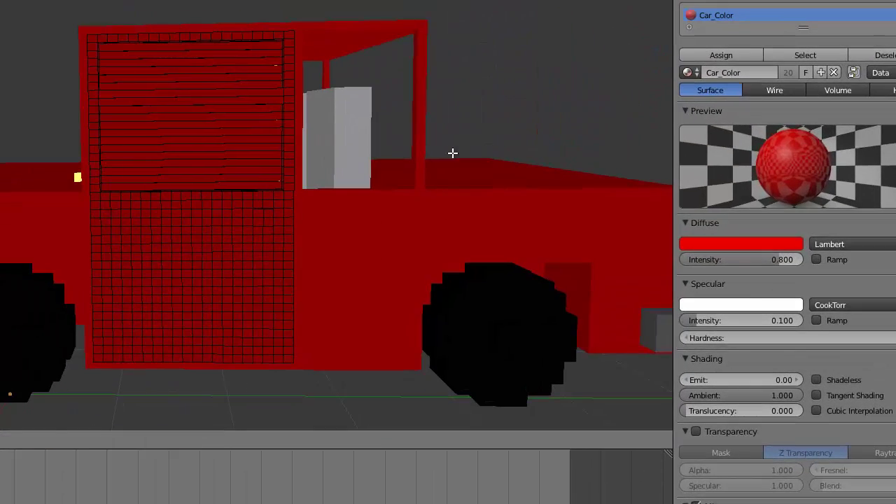
pyautogui.click(453, 152)
# Select the window pane faces of the car door and assign them a new default material in a second material slot
pyautogui.click(49, 440)
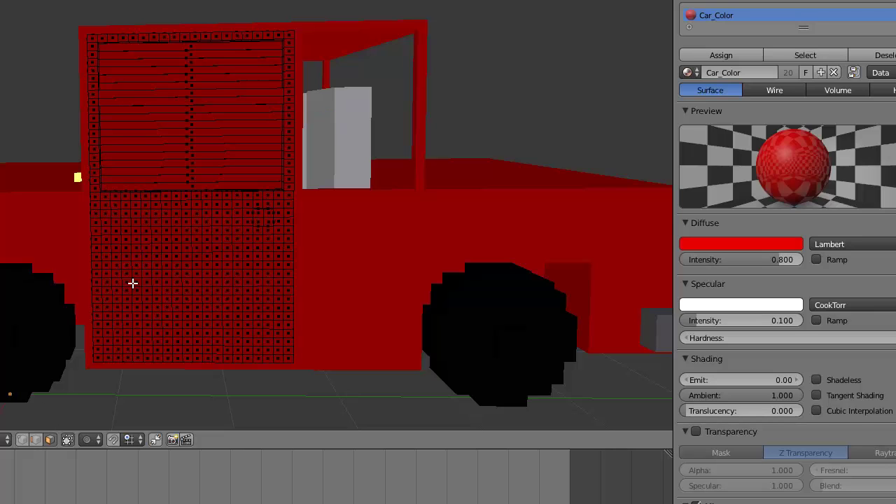
pyautogui.press('c')
pyautogui.moveTo(183, 133)
pyautogui.mouseDown()
pyautogui.moveTo(193, 183)
pyautogui.moveTo(192, 50)
pyautogui.mouseUp()
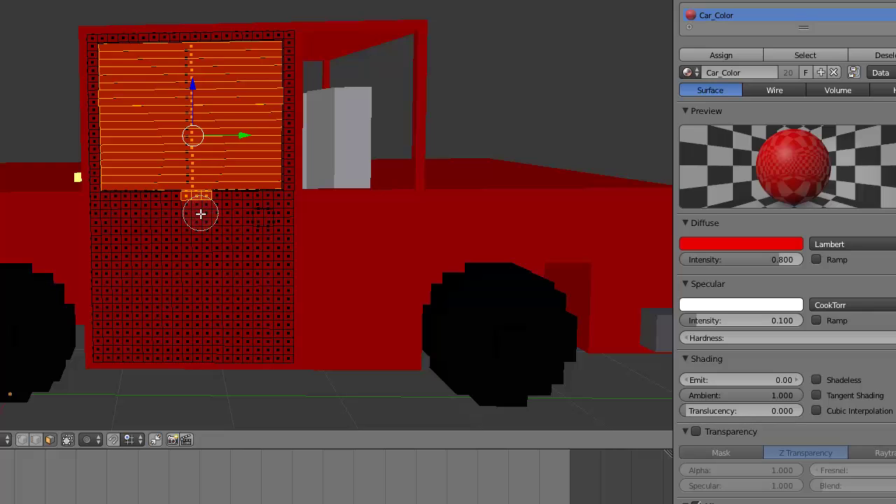
pyautogui.moveTo(200, 210); pyautogui.dragTo(198, 204, button='middle')
pyautogui.rightClick(197, 206)
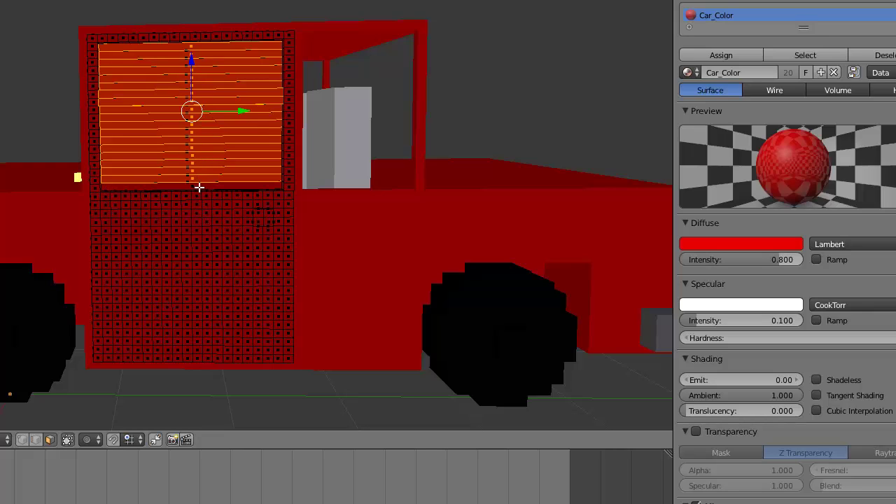
pyautogui.keyDown('shift'); pyautogui.rightClick(199, 188); pyautogui.keyUp('shift')
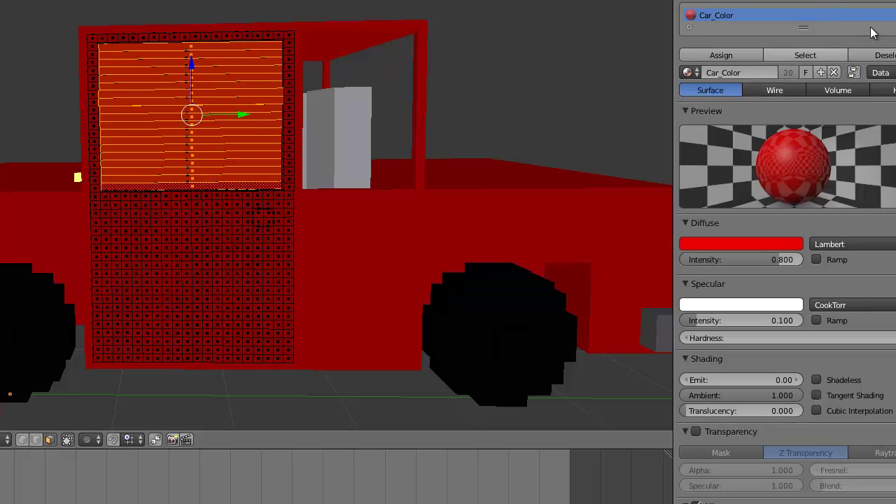
pyautogui.click(891, 15)
pyautogui.click(791, 76)
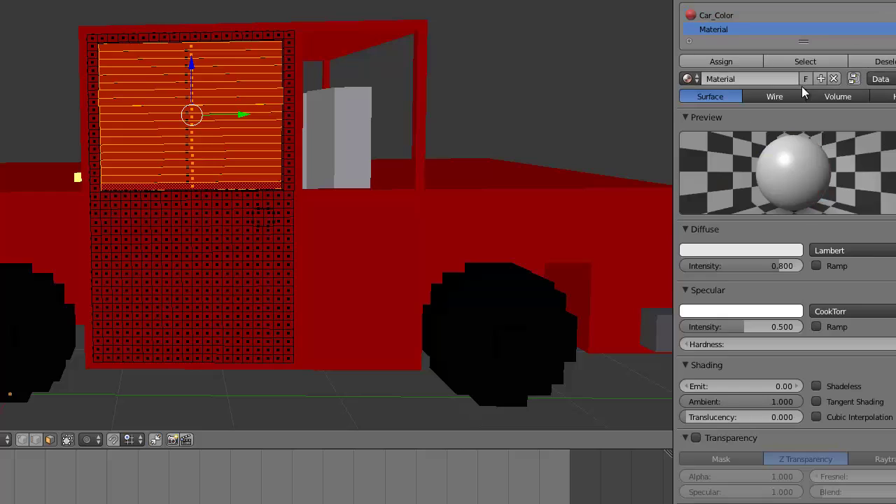
pyautogui.click(721, 62)
pyautogui.press('Tab')
pyautogui.moveTo(390, 133); pyautogui.dragTo(446, 136, button='middle')
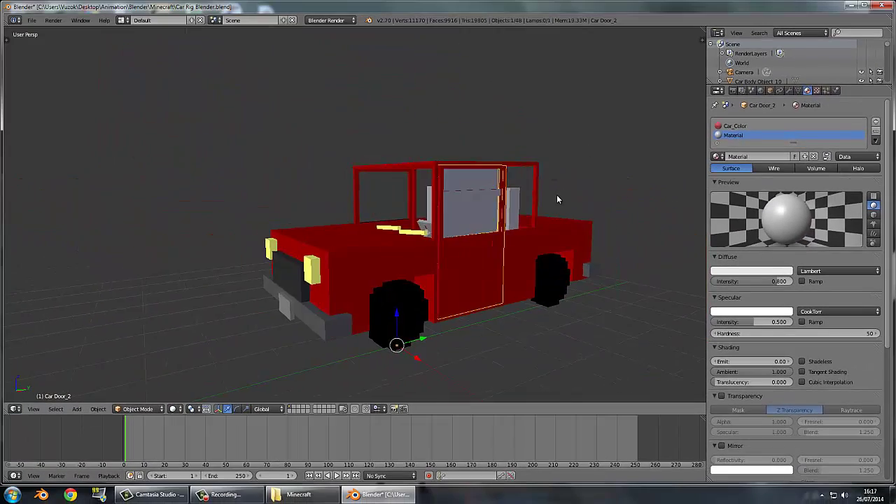
pyautogui.moveTo(558, 199); pyautogui.dragTo(462, 238, button='middle')
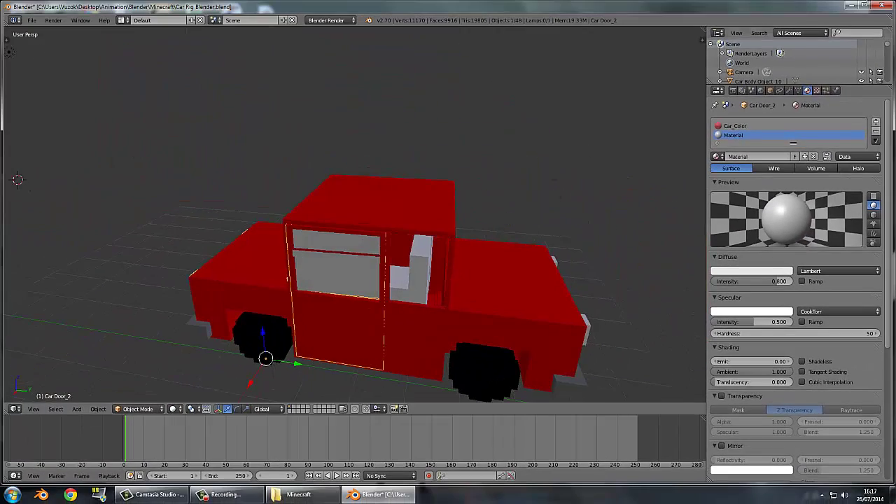
# Close the car project without saving and open Craftingtable.blend in the camera view
pyautogui.click(883, 6)
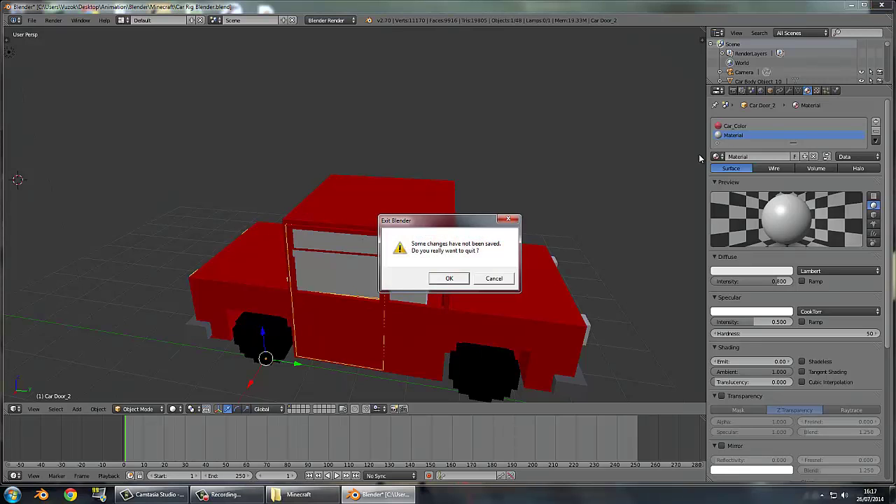
pyautogui.click(451, 280)
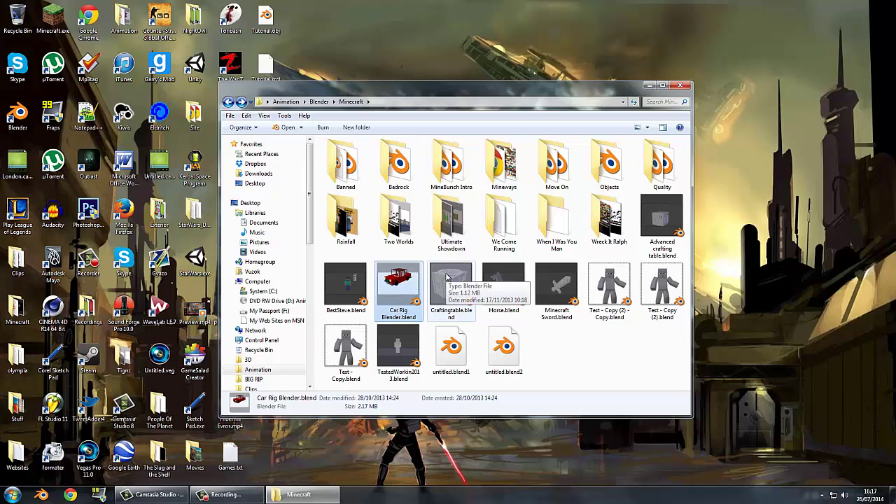
pyautogui.doubleClick(446, 278)
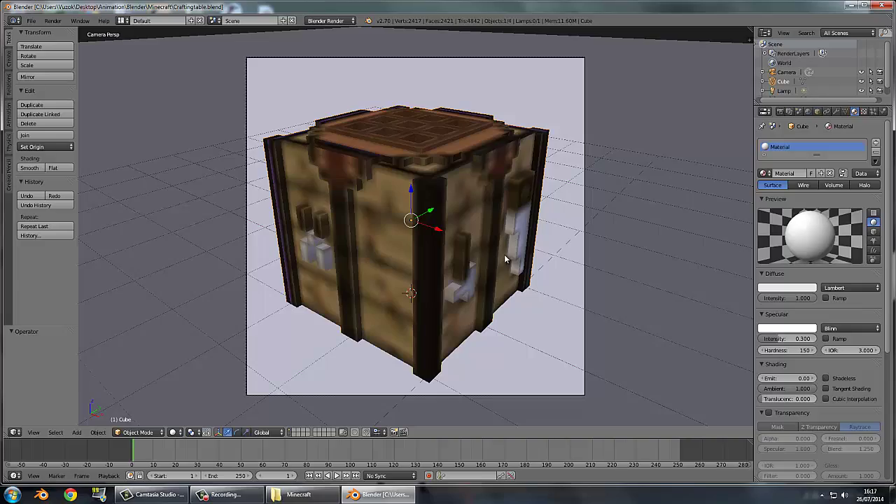
pyautogui.moveTo(504, 254); pyautogui.dragTo(470, 229, button='middle')
pyautogui.press('KP_0')
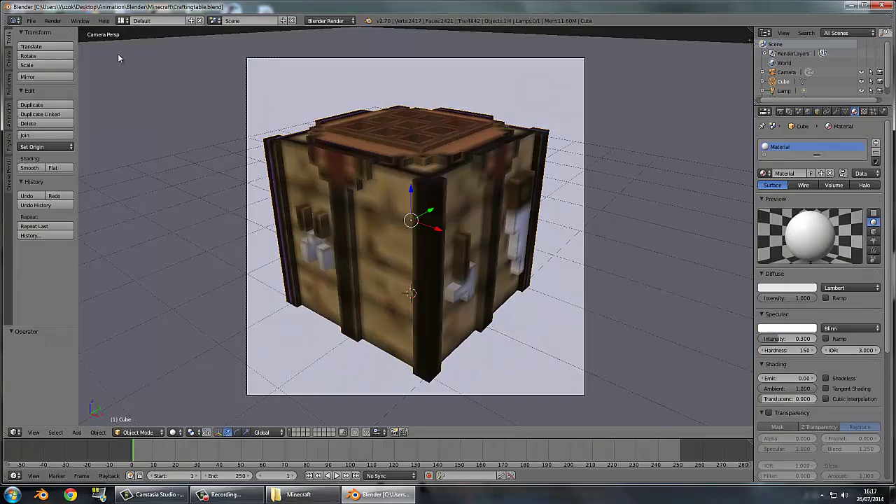
# Try to render the crafting table scene as a still image, and bring up the window options for Blender
pyautogui.click(52, 20)
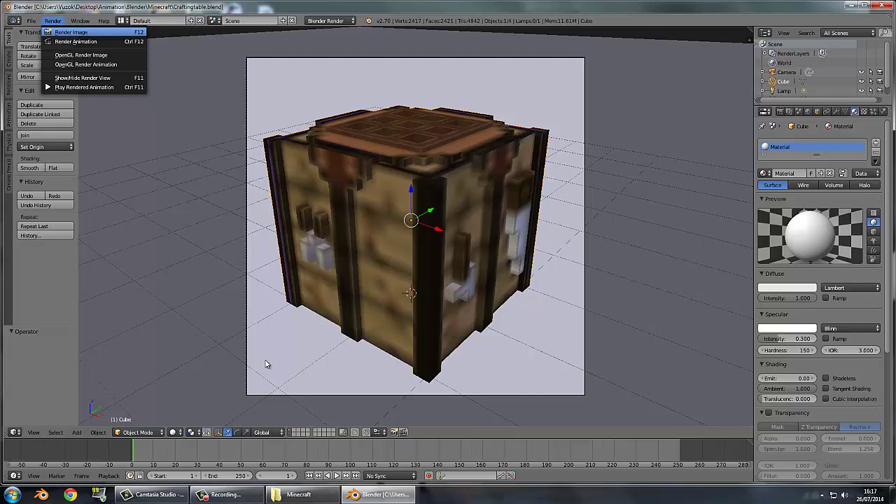
pyautogui.rightClick(380, 489)
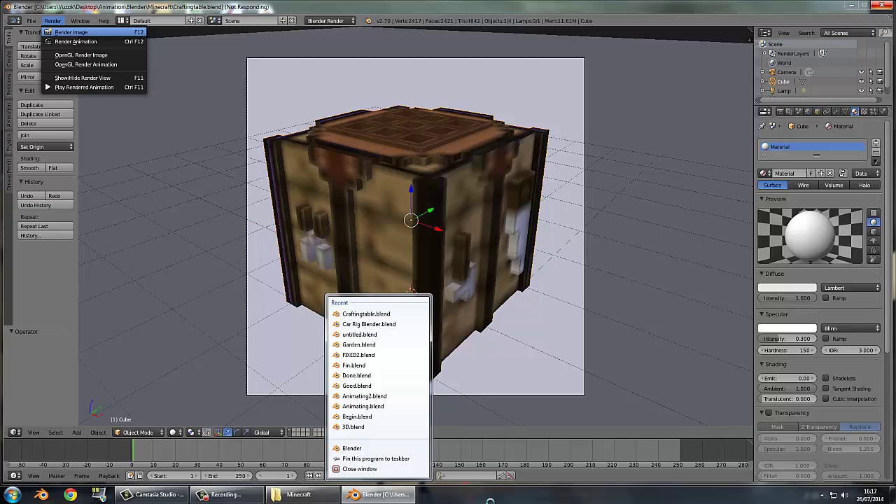
pyautogui.click(509, 253)
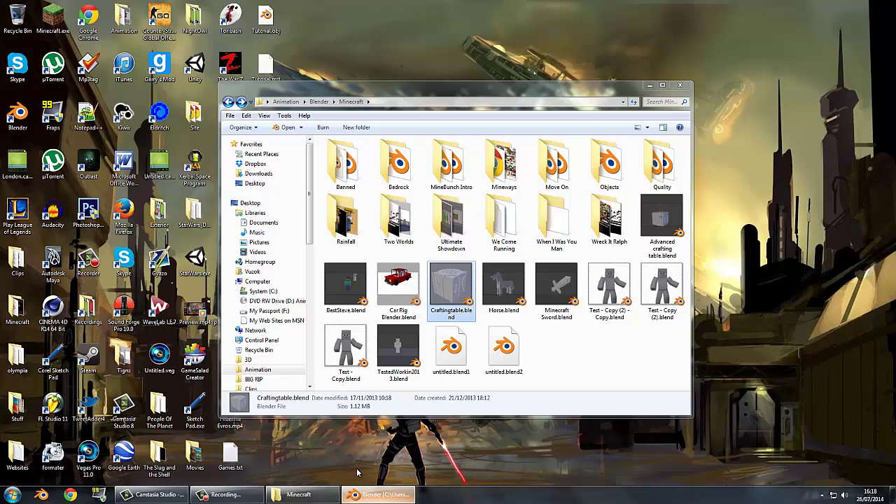
pyautogui.rightClick(364, 494)
pyautogui.click(326, 497)
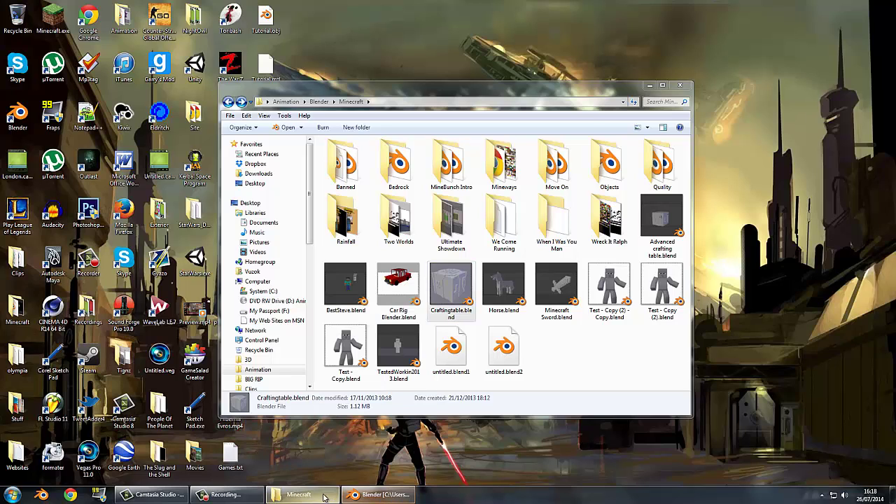
pyautogui.click(325, 495)
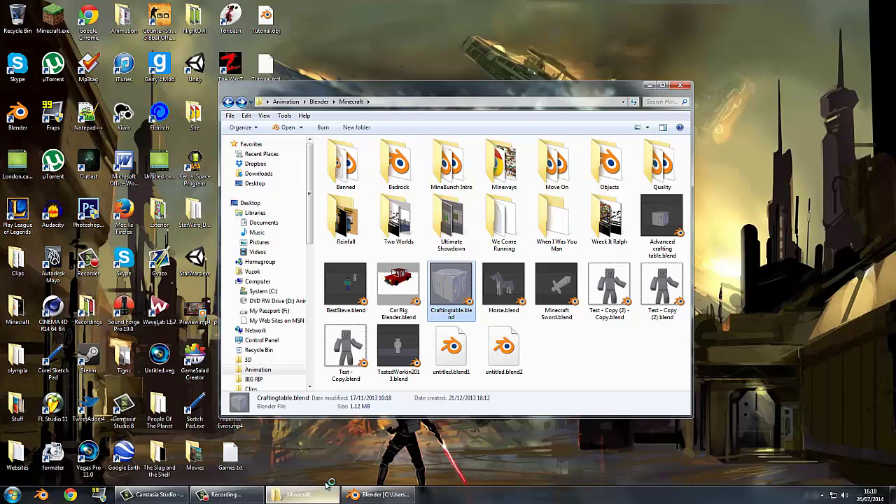
pyautogui.click(336, 498)
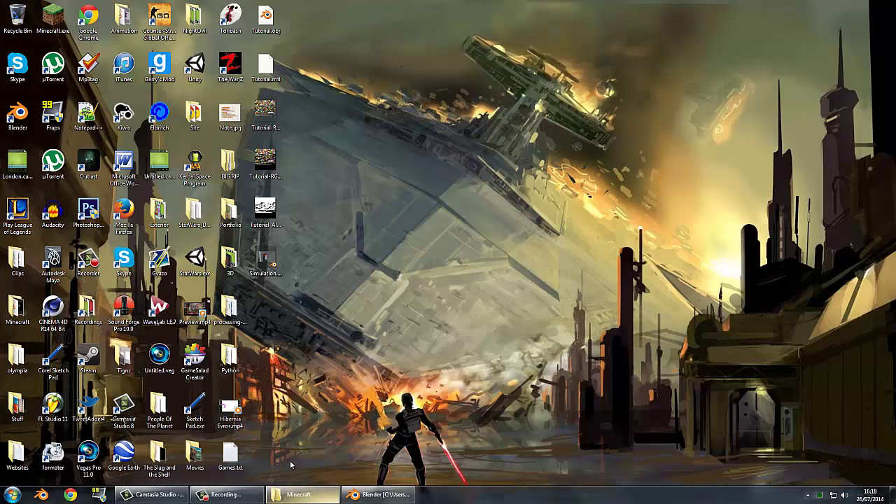
# Force-end the unresponsive Blender task in Windows Task Manager, dismiss the solution check and close Task Manager
pyautogui.hotkey('ctrl', 'shift', 'Escape')
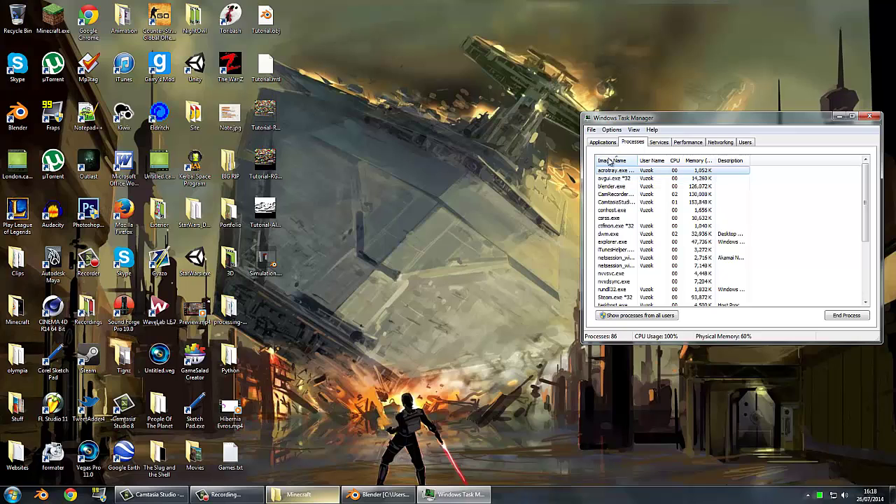
pyautogui.click(602, 142)
pyautogui.click(776, 316)
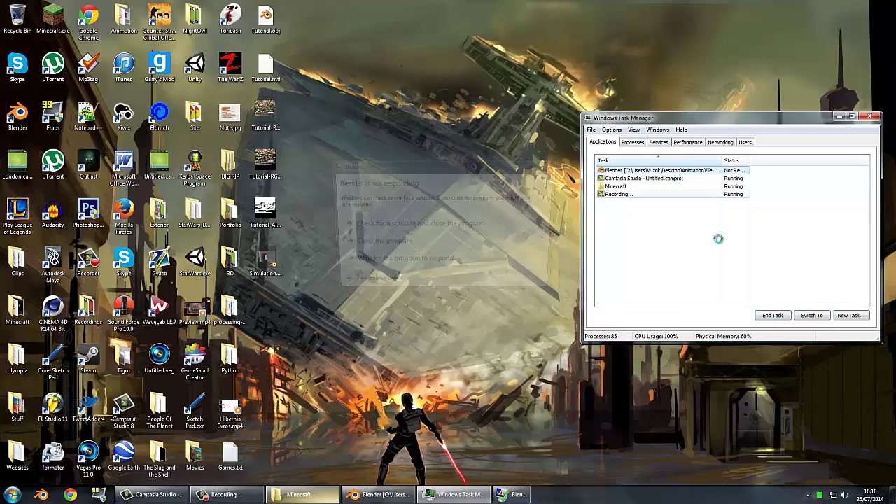
pyautogui.click(412, 259)
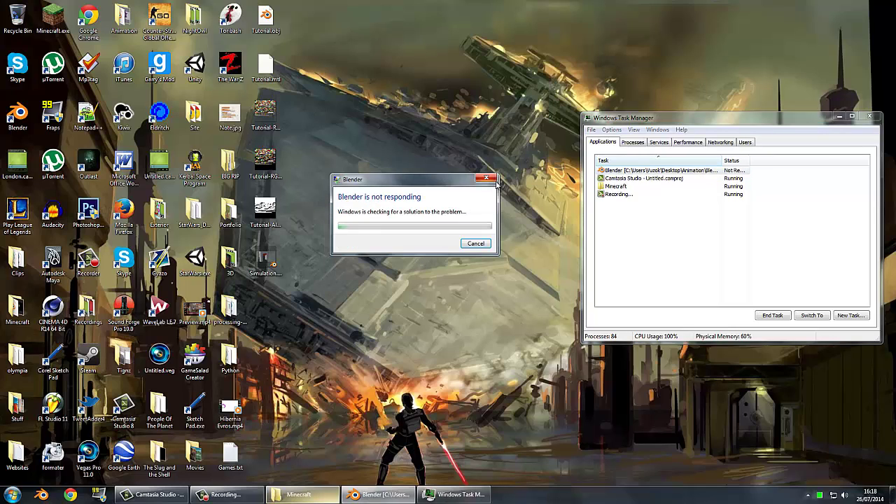
pyautogui.click(494, 180)
pyautogui.click(870, 117)
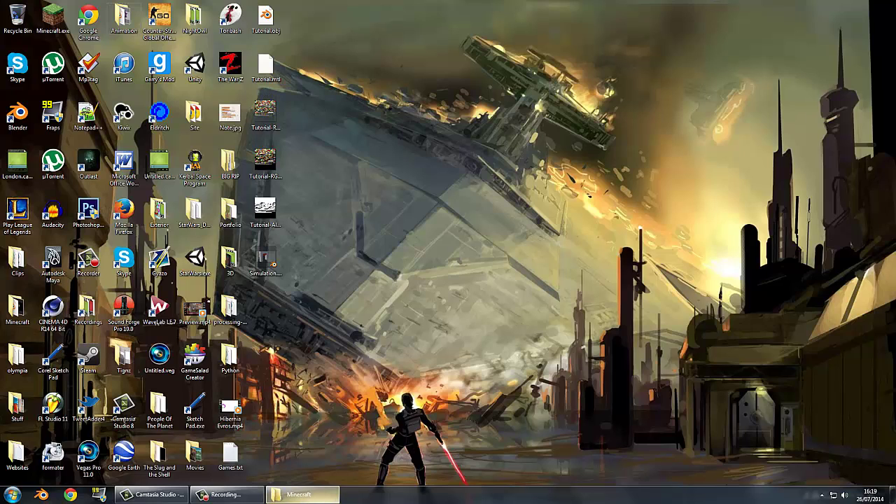
# Restore the Minecraft folder window and look over the Test copies, Minecraft Sword.blend and Horse.blend files
pyautogui.click(301, 495)
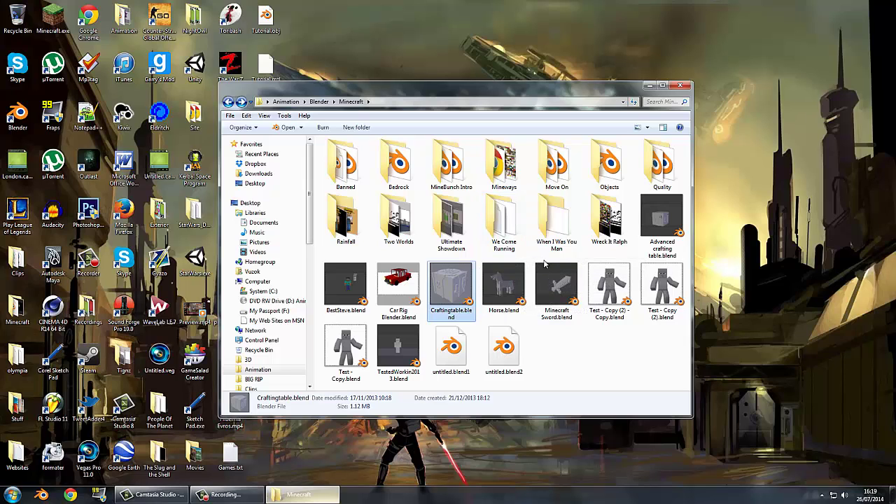
pyautogui.click(606, 287)
pyautogui.click(600, 292)
pyautogui.click(655, 291)
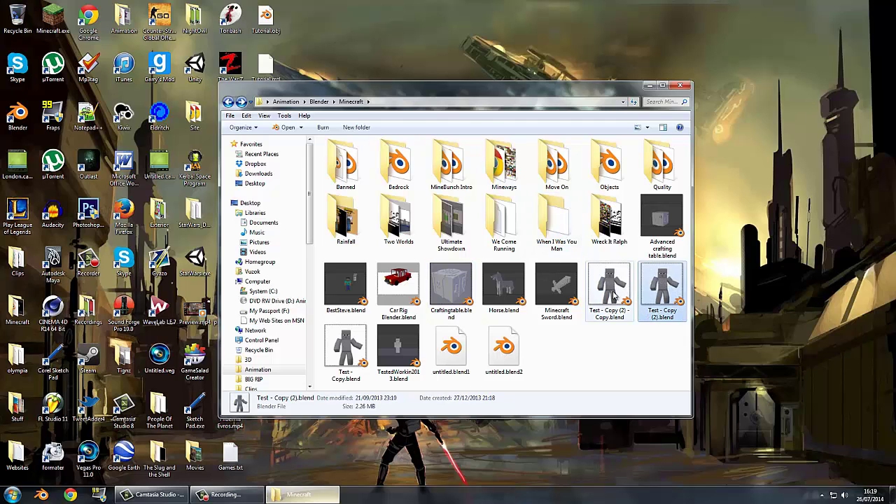
pyautogui.click(613, 292)
pyautogui.click(652, 284)
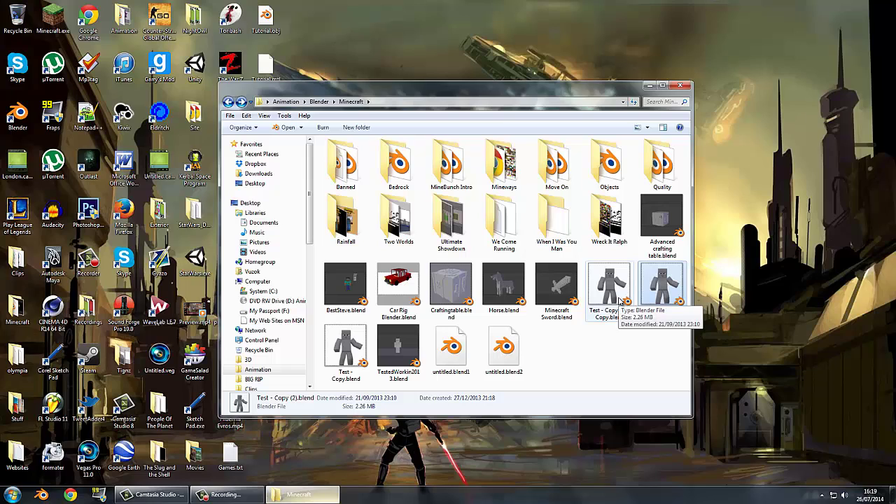
pyautogui.click(616, 286)
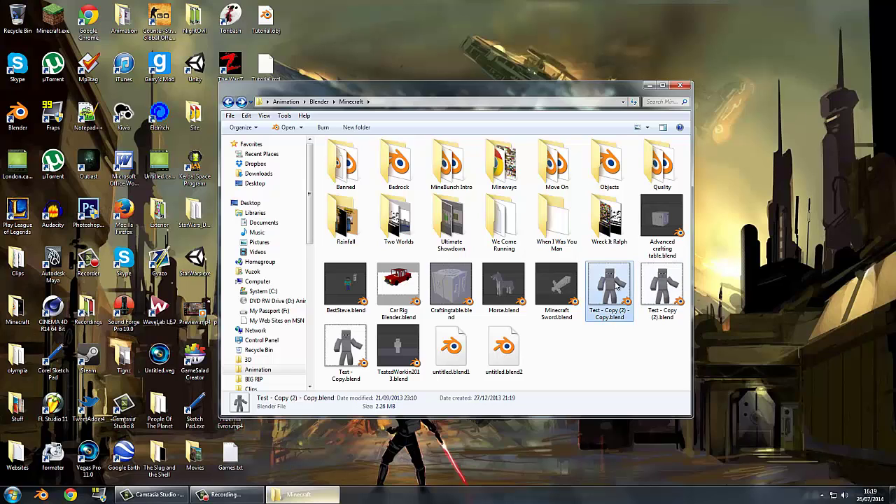
pyautogui.click(561, 281)
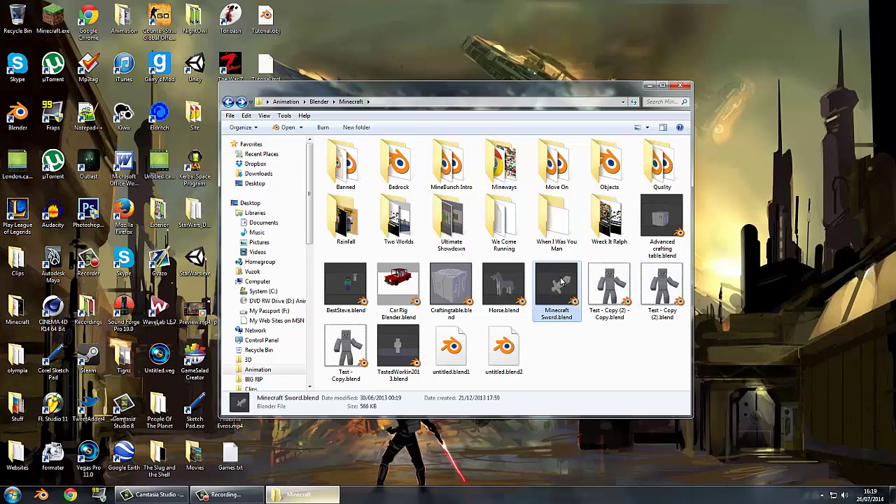
pyautogui.click(503, 281)
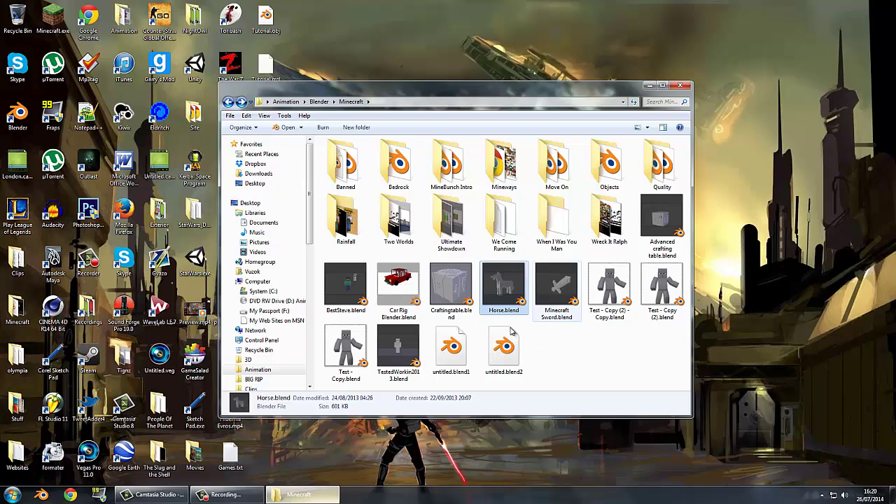
# Look through the Ultimate Showdown folder inside Minecraft and open Begginning Animating.blend from it
pyautogui.doubleClick(450, 223)
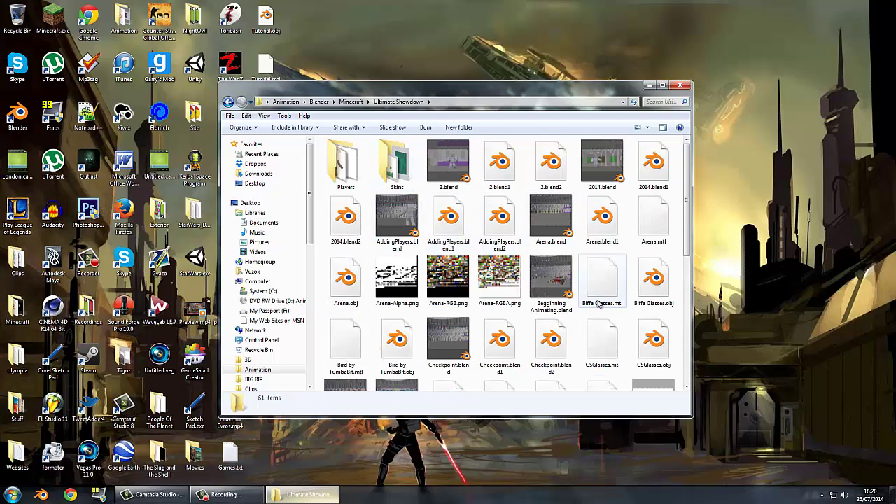
pyautogui.scroll(-5, 565, 290)
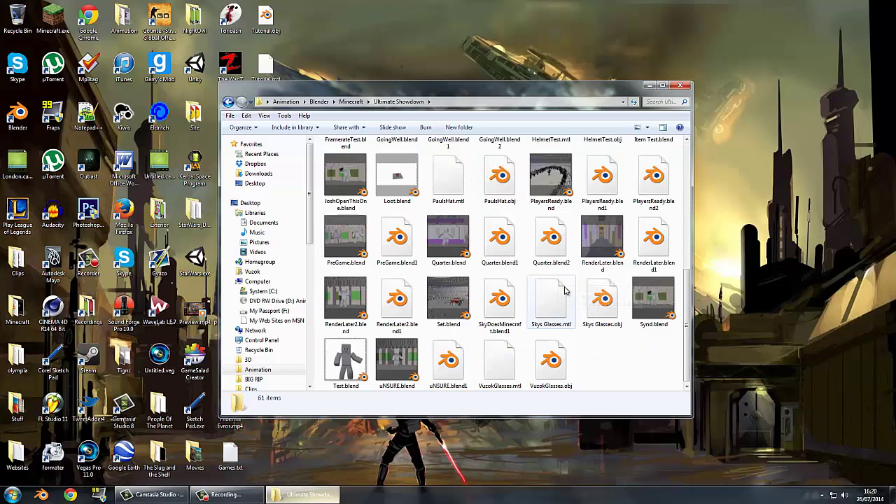
pyautogui.scroll(5, 566, 289)
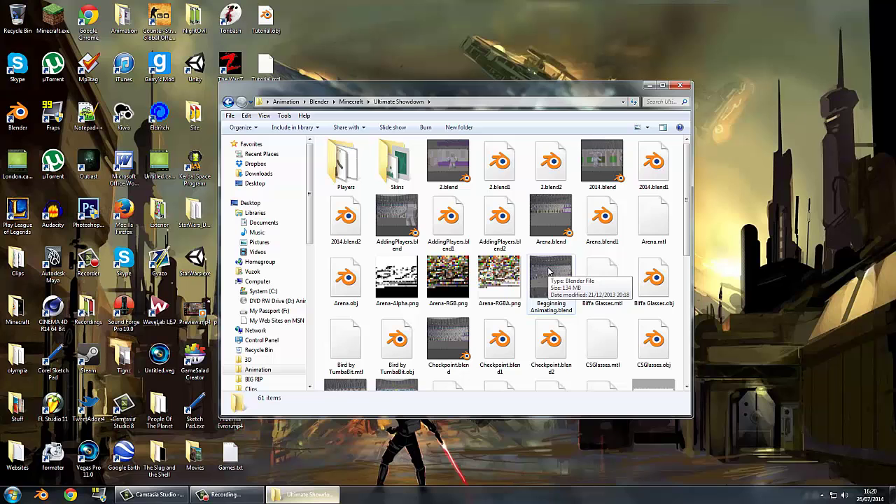
pyautogui.doubleClick(549, 271)
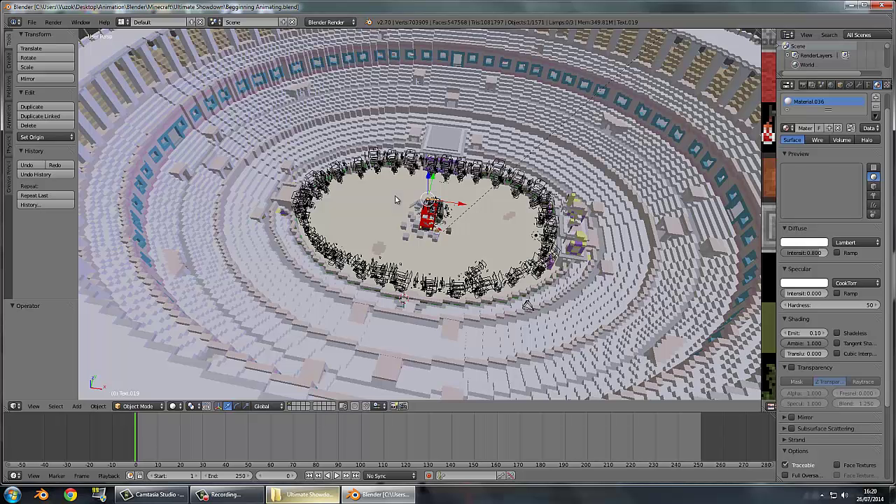
# Examine the arena scene around the NOTCH figure and red truck, selecting the gold prop and a dark block beside it
pyautogui.scroll(8, 395, 195)
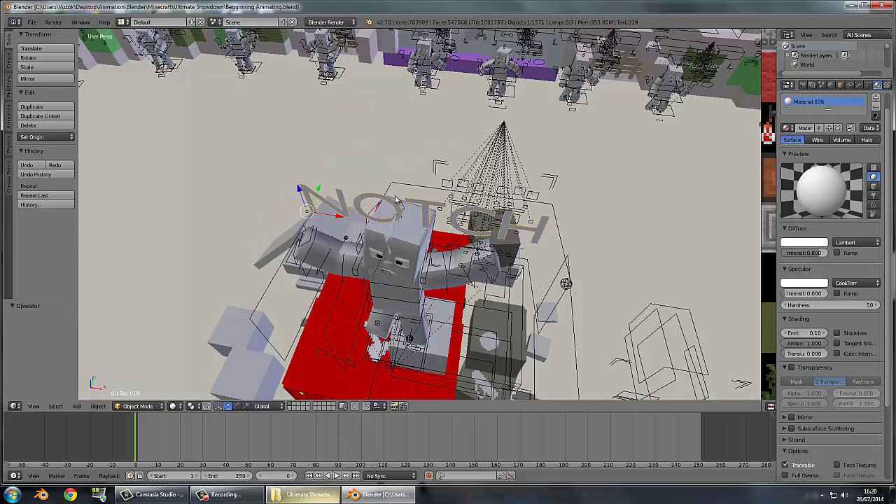
pyautogui.moveTo(375, 211); pyautogui.dragTo(418, 137, button='middle')
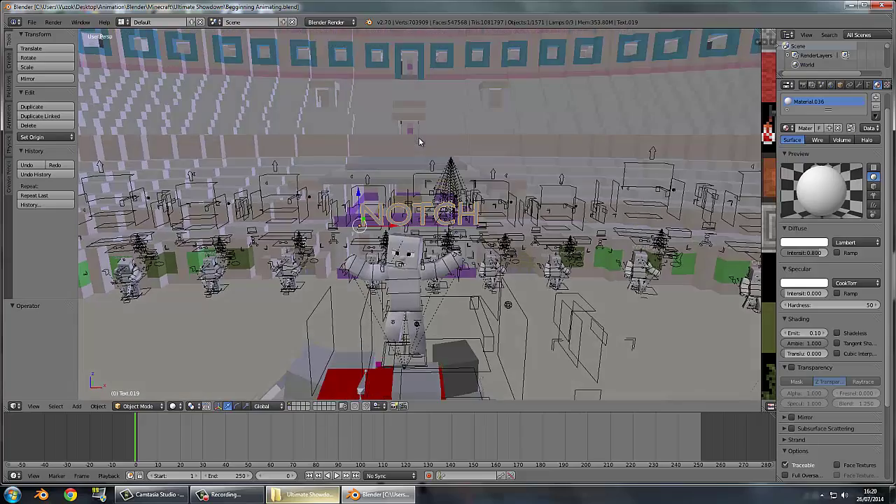
pyautogui.moveTo(416, 227); pyautogui.dragTo(418, 123, button='middle')
pyautogui.moveTo(431, 193)
pyautogui.mouseDown(button='middle')
pyautogui.moveTo(429, 213)
pyautogui.moveTo(451, 177)
pyautogui.moveTo(447, 194)
pyautogui.mouseUp(button='middle')
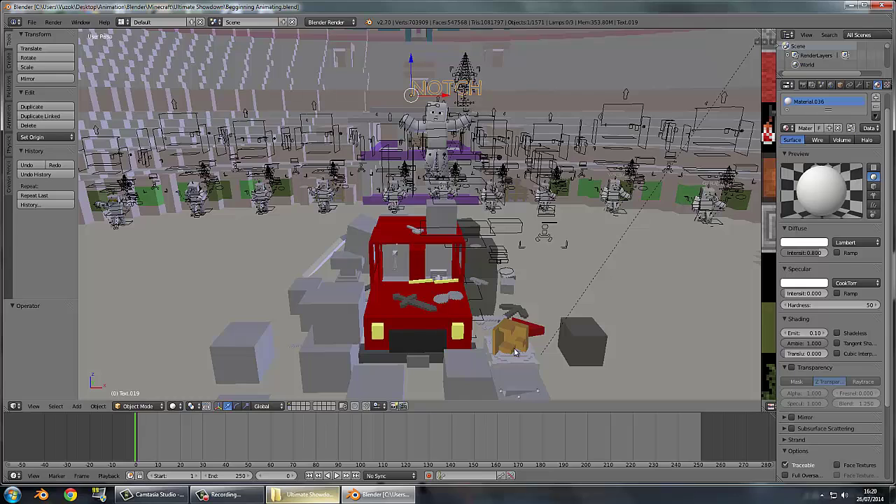
pyautogui.moveTo(516, 321); pyautogui.dragTo(468, 352, button='middle')
pyautogui.rightClick(468, 352)
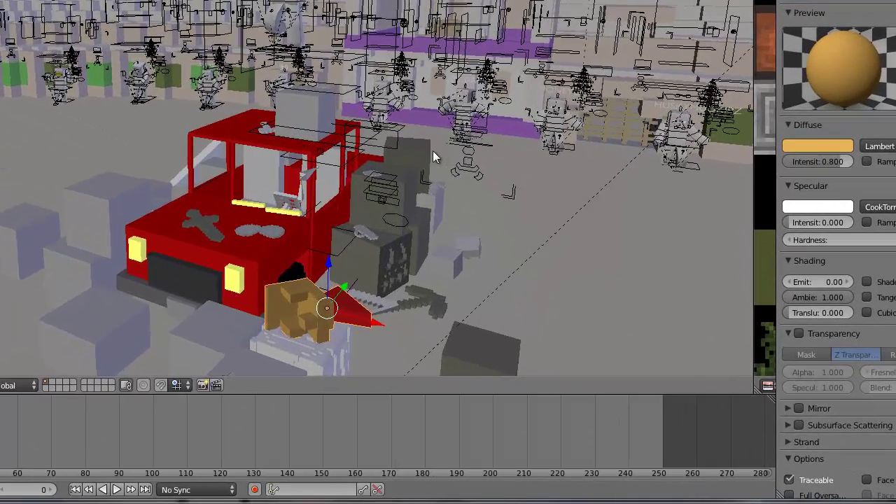
pyautogui.moveTo(432, 158); pyautogui.dragTo(375, 306, button='middle')
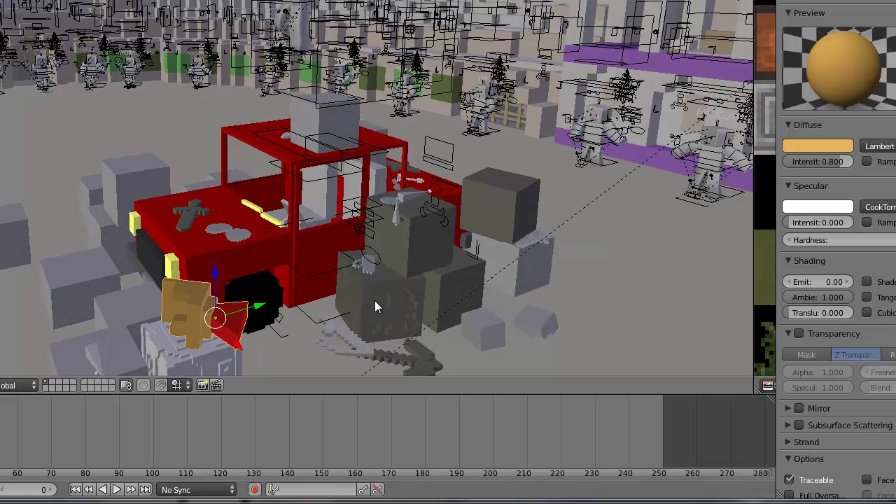
pyautogui.rightClick(432, 216)
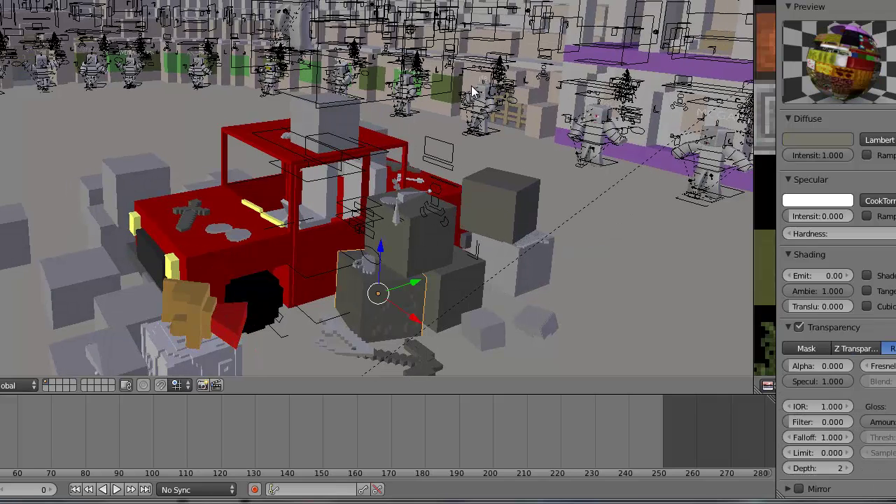
pyautogui.moveTo(472, 90); pyautogui.dragTo(83, 99, button='middle')
pyautogui.scroll(-5, 84, 94)
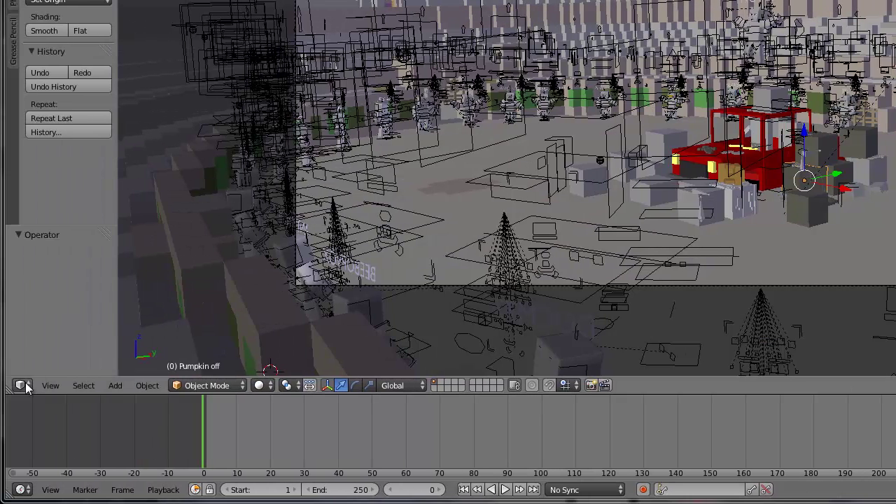
# Switch the 3D view to the image editor, render the arena scene as a still image, and dismiss the Windows colour scheme prompt
pyautogui.click(21, 386)
pyautogui.click(74, 276)
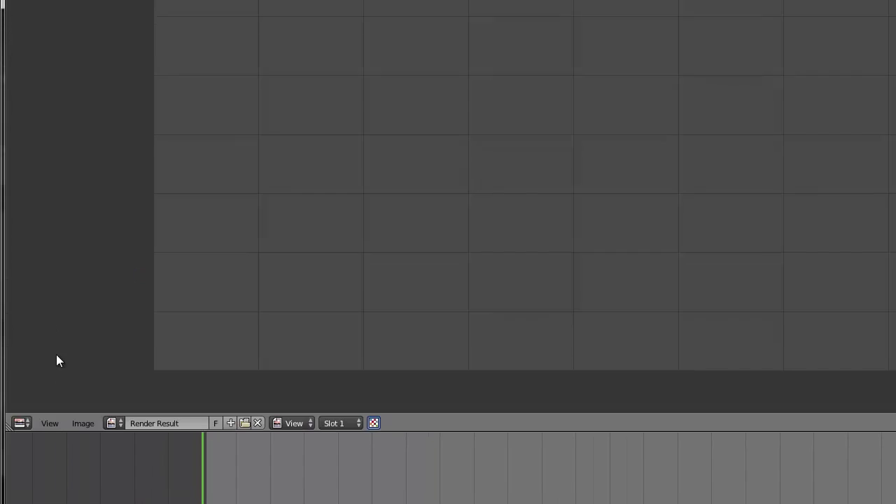
pyautogui.click(80, 33)
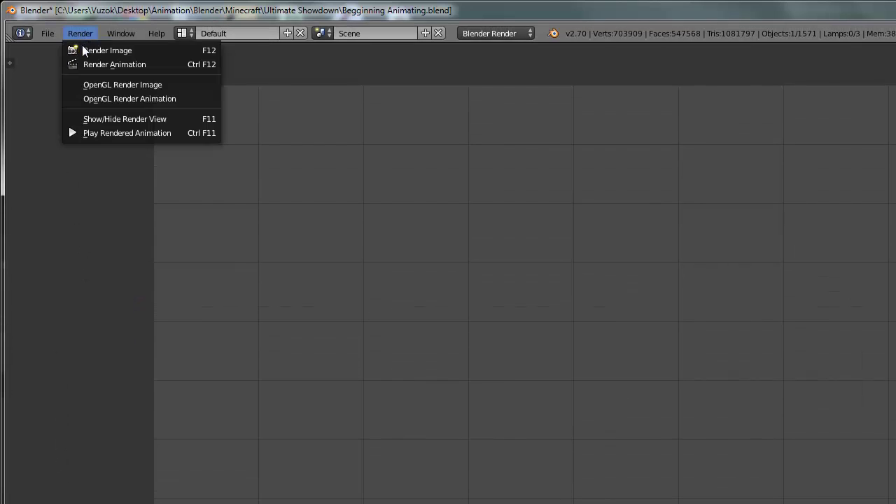
pyautogui.click(81, 49)
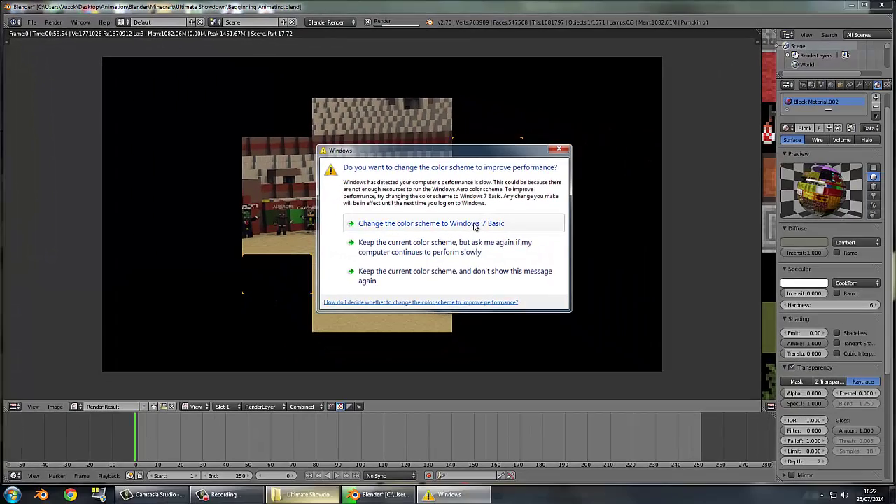
pyautogui.click(515, 244)
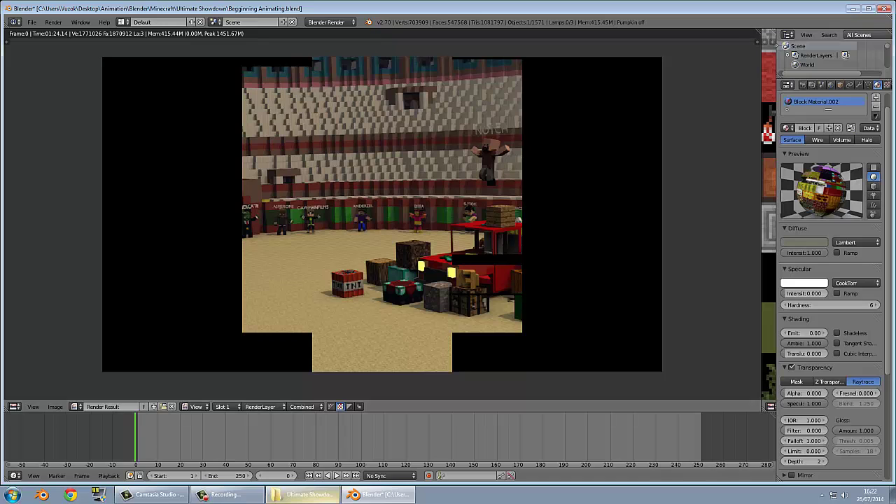
# Quit Blender without saving the arena scene and return to the Minecraft folder
pyautogui.click(885, 8)
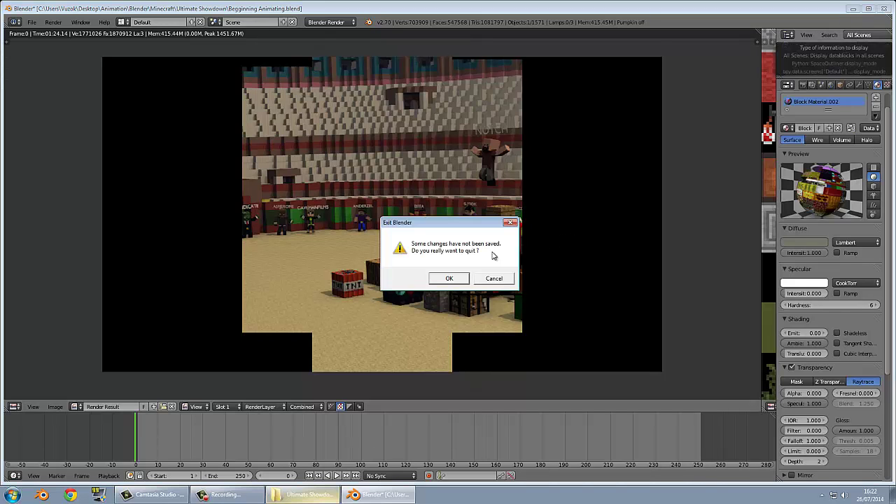
pyautogui.click(450, 279)
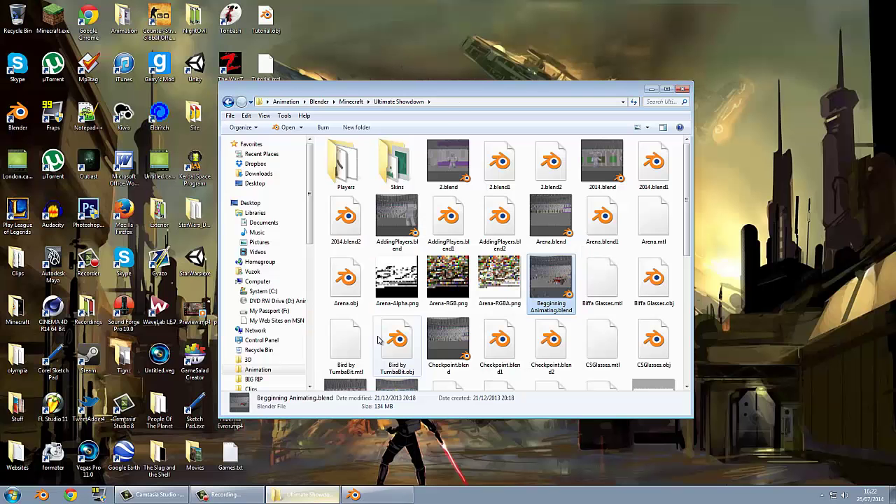
pyautogui.click(227, 103)
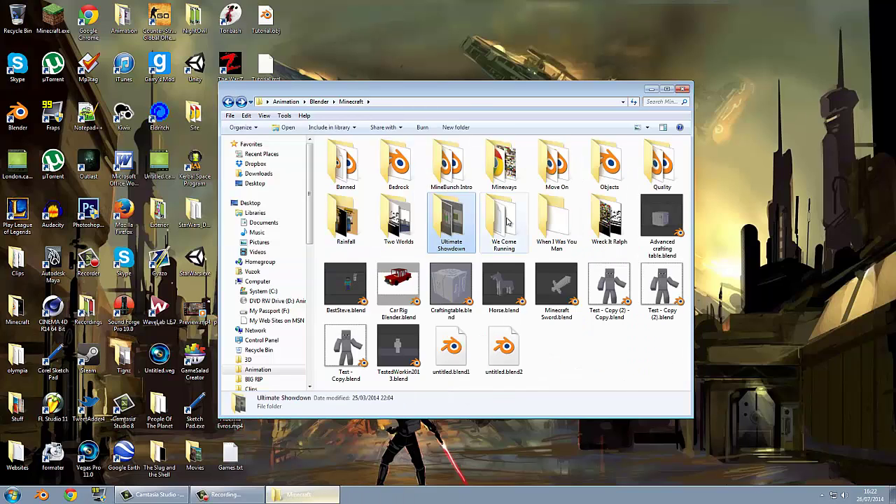
# Look over the remaining project folders and open RalphRigged.blend from the Wreck It Ralph folder
pyautogui.click(506, 219)
pyautogui.click(558, 219)
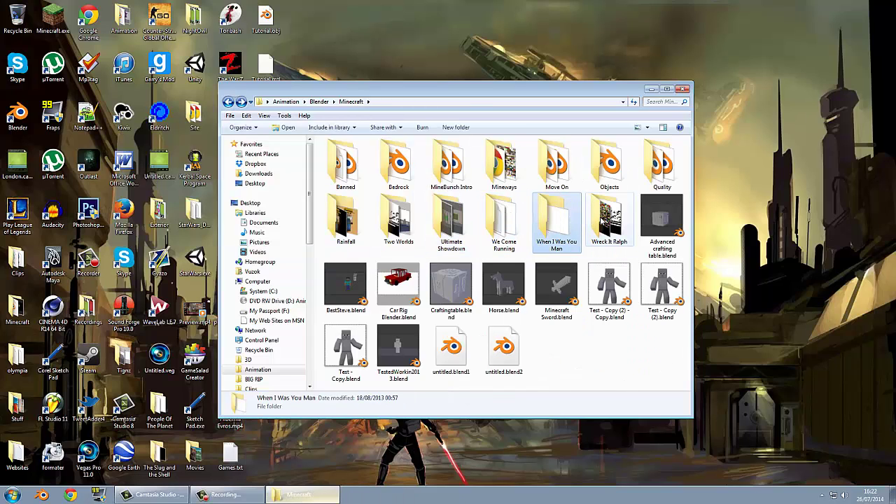
pyautogui.click(602, 219)
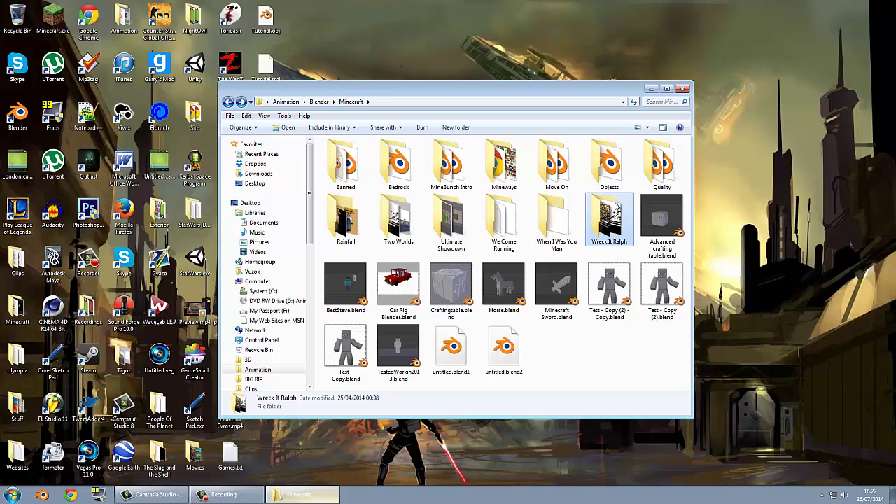
pyautogui.doubleClick(615, 209)
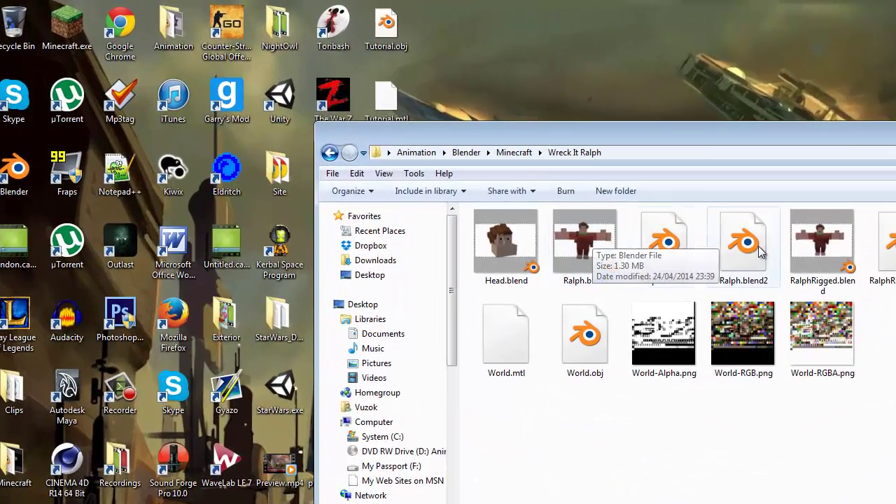
pyautogui.doubleClick(812, 234)
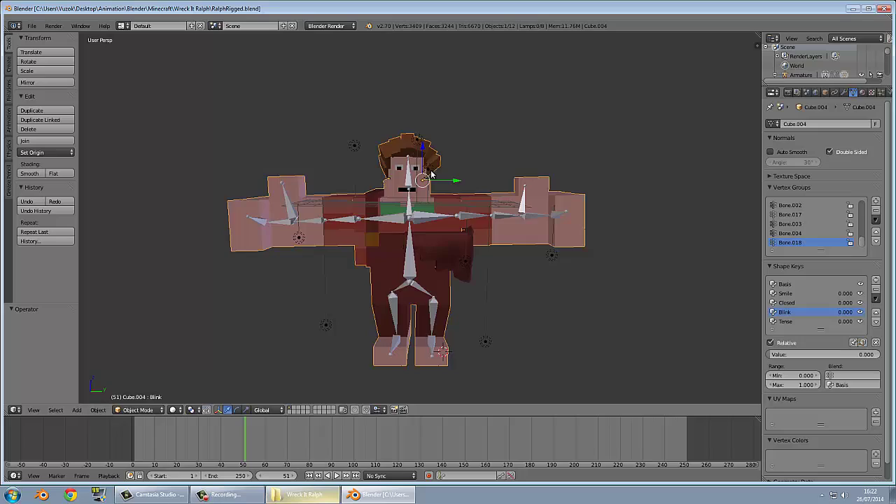
# Inspect the rigged Ralph character and try rotating the upper arm bone beside the loose overall flap, cancelling the rotation
pyautogui.moveTo(432, 174); pyautogui.dragTo(384, 116, button='middle')
pyautogui.scroll(8, 446, 185)
pyautogui.scroll(-3, 384, 116)
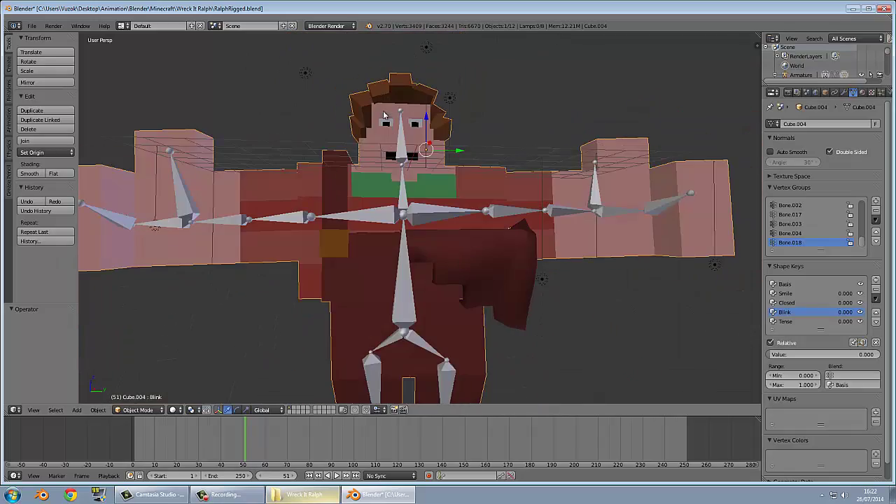
pyautogui.rightClick(417, 210)
pyautogui.scroll(-5, 418, 210)
pyautogui.moveTo(420, 211); pyautogui.dragTo(451, 230, button='middle')
pyautogui.press('r')
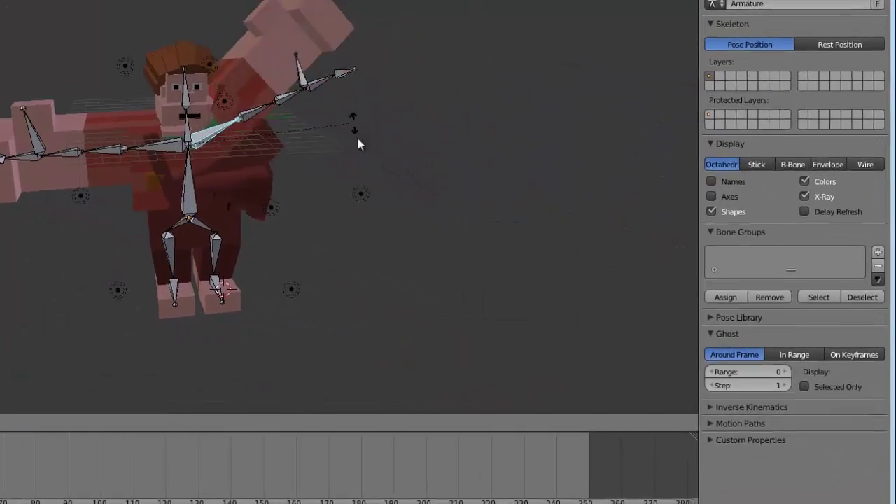
pyautogui.press('Escape')
# Try rotating a bone in Ralph's opposite arm and cancel the rotation
pyautogui.rightClick(65, 137)
pyautogui.press('r')
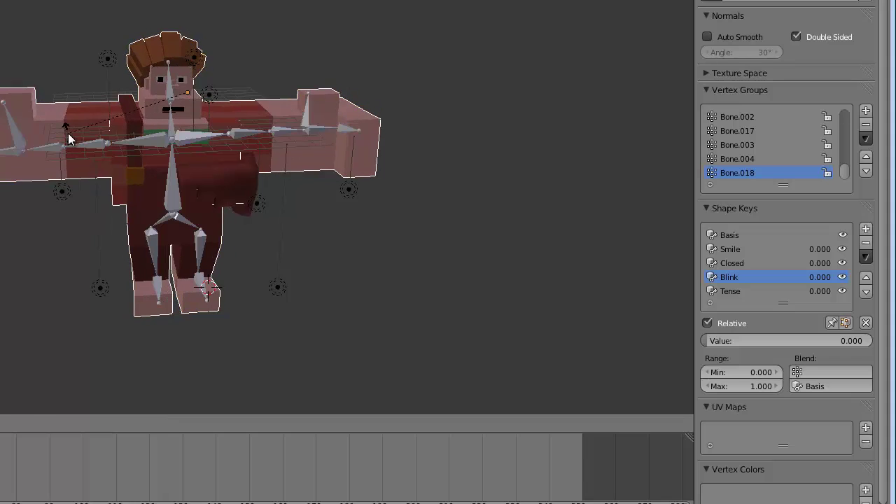
pyautogui.press('Escape')
pyautogui.rightClick(82, 150)
pyautogui.press('r')
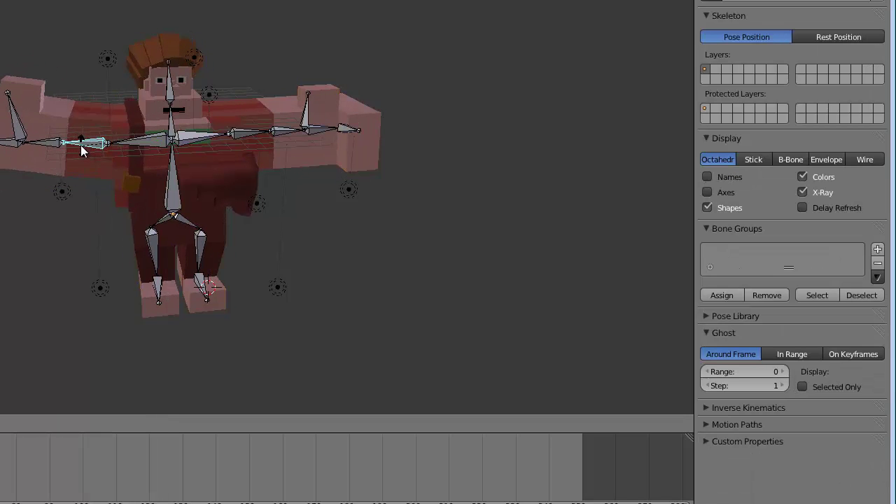
pyautogui.press('Escape')
# Try rotating one of Ralph's leg bones and undo the rotation
pyautogui.rightClick(194, 242)
pyautogui.moveTo(194, 242); pyautogui.dragTo(336, 237, button='middle')
pyautogui.press('r')
pyautogui.click(409, 232)
pyautogui.hotkey('ctrl', 'z')
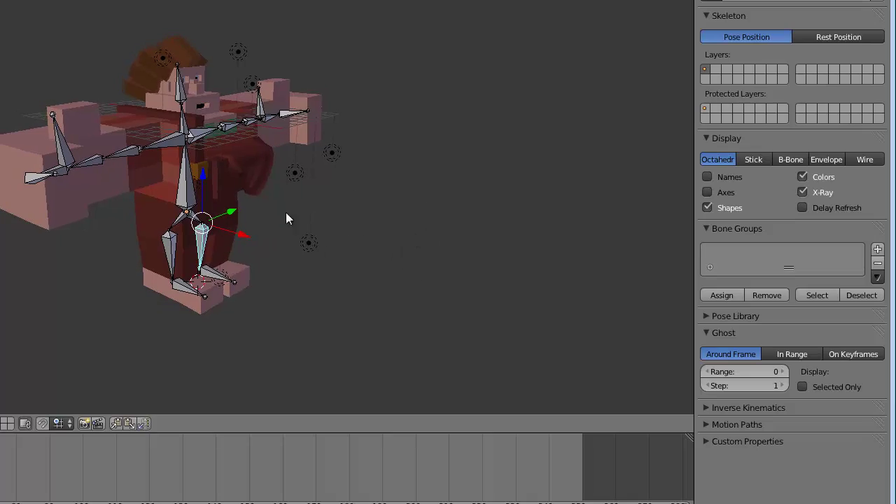
# Try rotating Ralph's head bone and cancel the rotation
pyautogui.rightClick(185, 99)
pyautogui.press('r')
pyautogui.press('Escape')
pyautogui.moveTo(194, 61); pyautogui.dragTo(146, 92, button='middle')
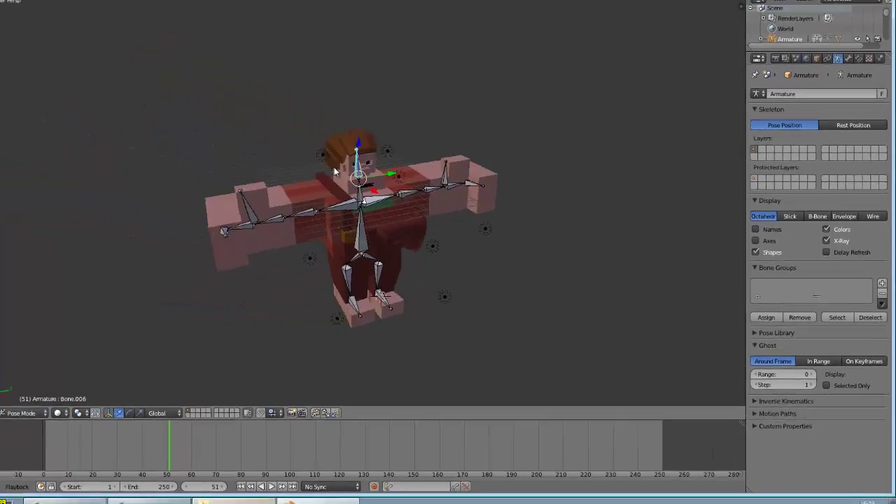
# Try rotating Ralph's neck bone below the head and undo the rotation
pyautogui.scroll(6, 334, 167)
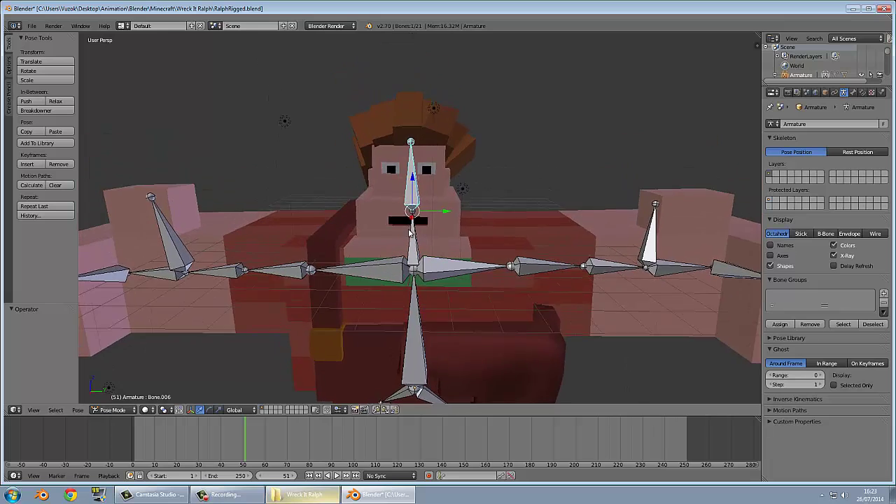
pyautogui.scroll(3, 411, 233)
pyautogui.rightClick(411, 253)
pyautogui.press('r')
pyautogui.click(417, 247)
pyautogui.hotkey('ctrl', 'z')
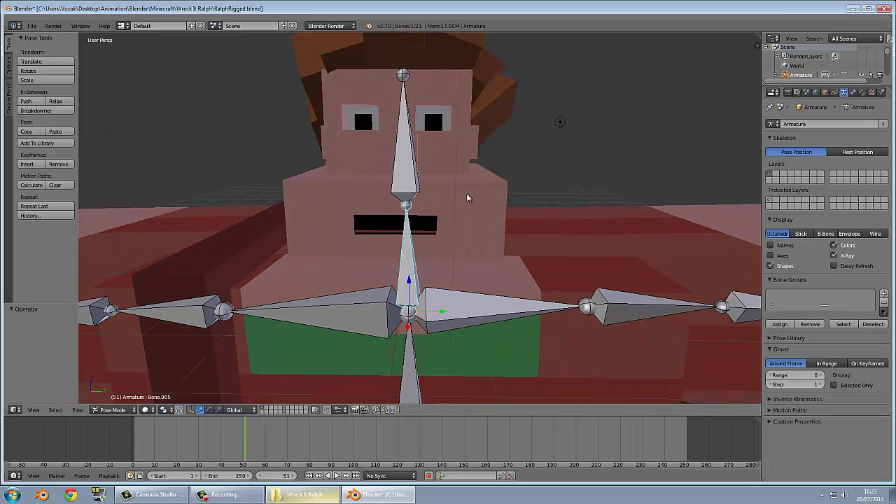
# Select Ralph's body mesh and test the Blink, Tense and Closed shape keys, returning their values to 0
pyautogui.rightClick(467, 198)
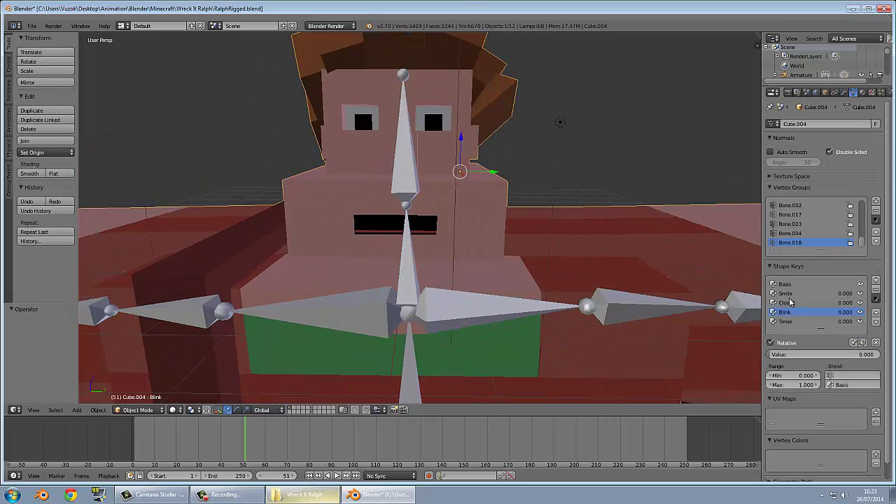
pyautogui.moveTo(783, 355); pyautogui.dragTo(826, 354)
pyautogui.click(792, 324)
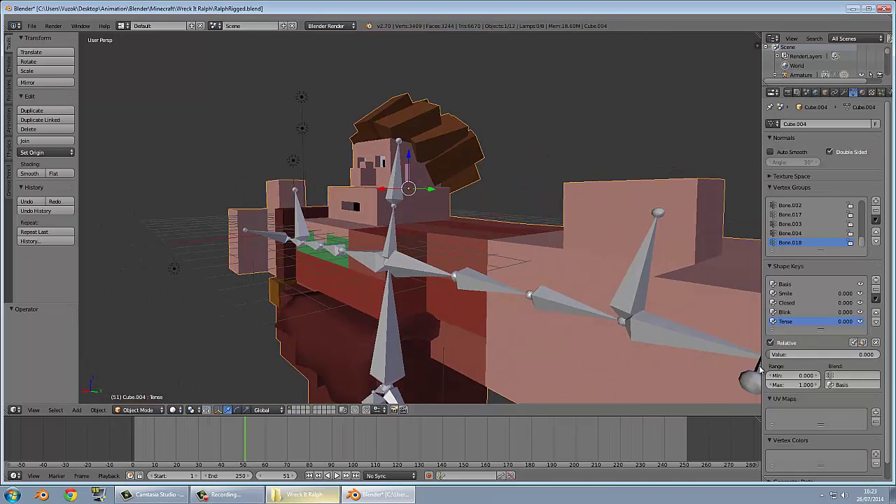
pyautogui.moveTo(826, 354); pyautogui.dragTo(90, 350)
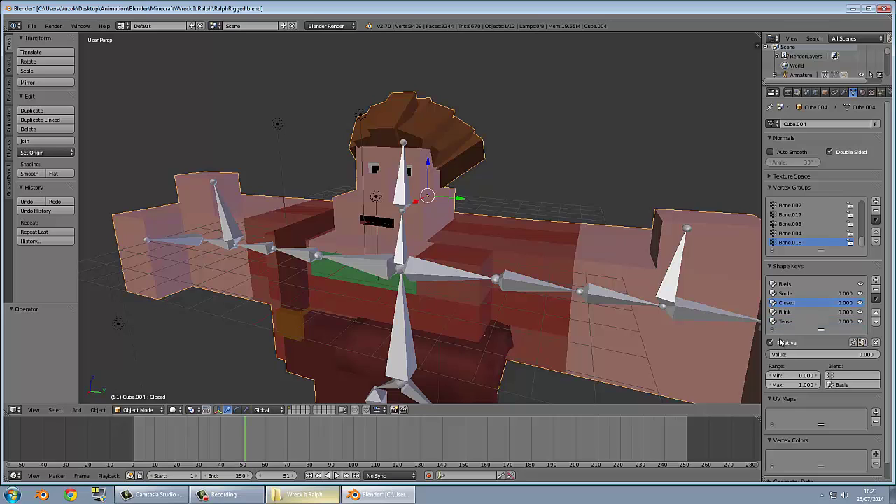
pyautogui.moveTo(782, 354); pyautogui.dragTo(768, 339)
pyautogui.scroll(-1, 828, 316)
pyautogui.scroll(-1, 442, 197)
pyautogui.scroll(-5, 476, 190)
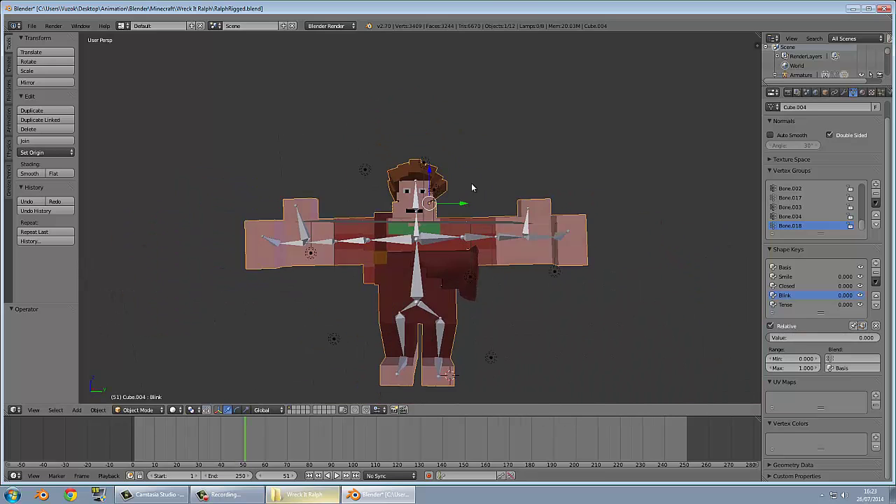
# Select the loose overall flap, play its cloth simulation from frame 0 to frame 71, and inspect the draped cloth
pyautogui.scroll(4, 471, 247)
pyautogui.moveTo(471, 247); pyautogui.dragTo(497, 292, button='middle')
pyautogui.rightClick(494, 287)
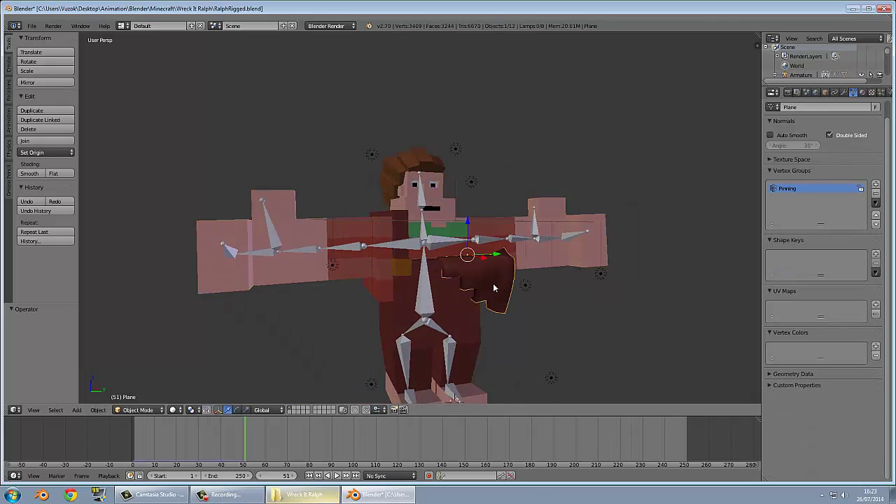
pyautogui.click(132, 443)
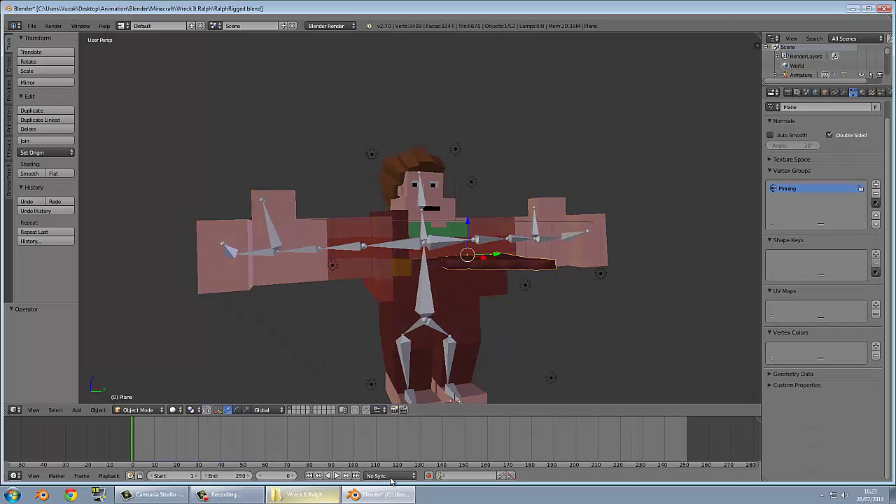
pyautogui.click(336, 475)
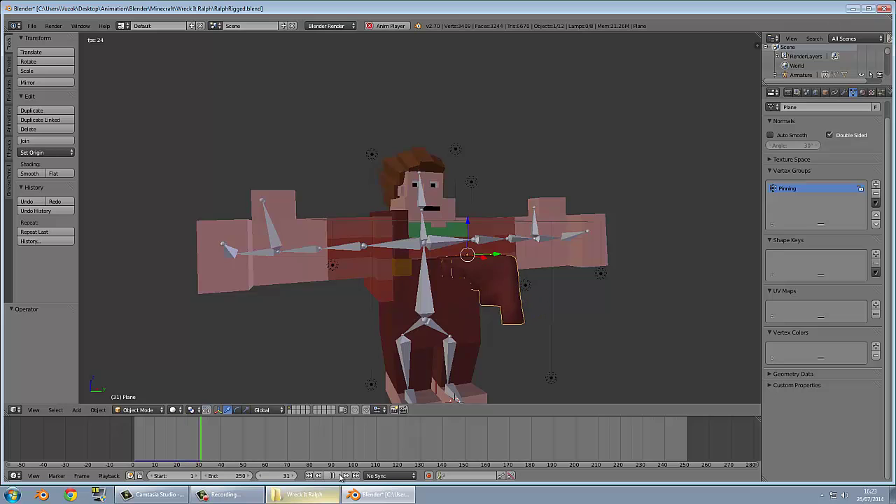
pyautogui.click(341, 475)
pyautogui.scroll(-3, 624, 286)
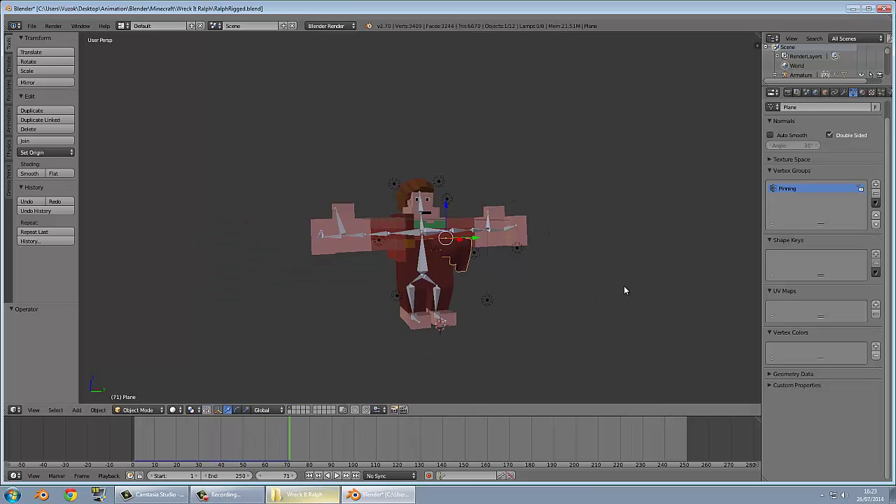
pyautogui.moveTo(624, 285); pyautogui.dragTo(563, 333, button='middle')
pyautogui.scroll(6, 408, 269)
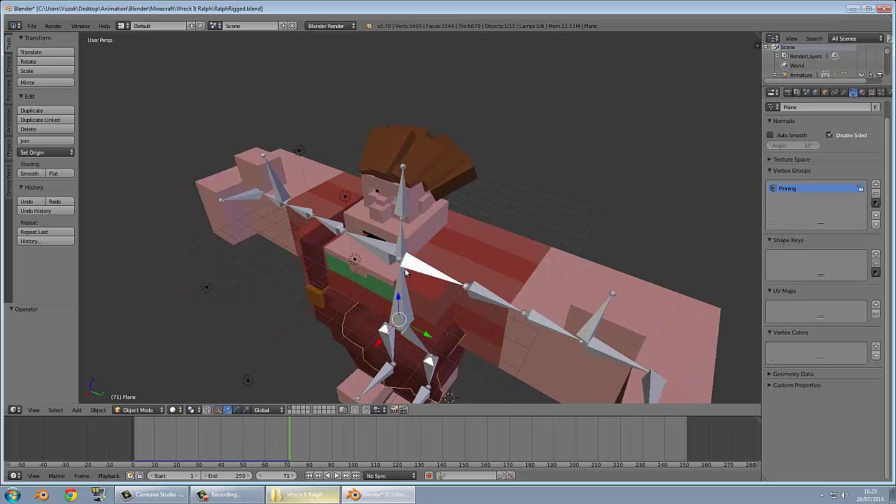
# Select Ralph's body mesh and inspect its geometry in Edit Mode
pyautogui.moveTo(407, 270); pyautogui.dragTo(426, 249, button='middle')
pyautogui.scroll(-3, 477, 238)
pyautogui.rightClick(475, 246)
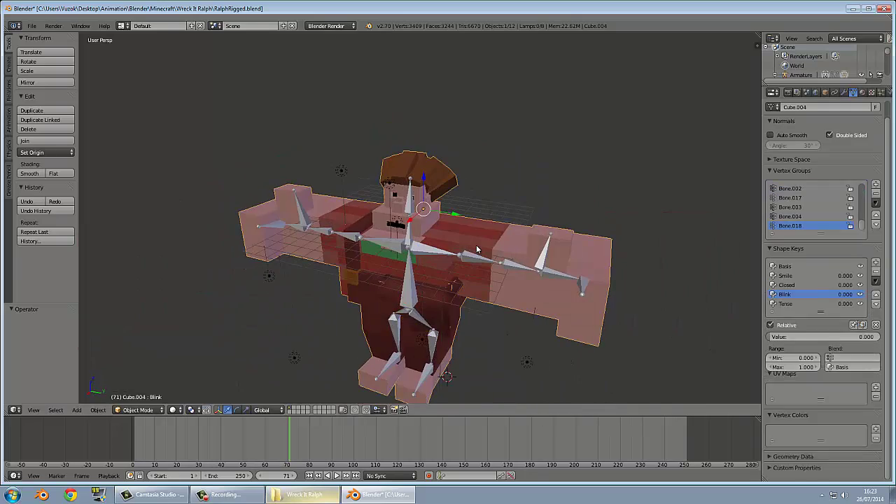
pyautogui.press('Tab')
pyautogui.scroll(-3, 482, 238)
pyautogui.scroll(3, 479, 236)
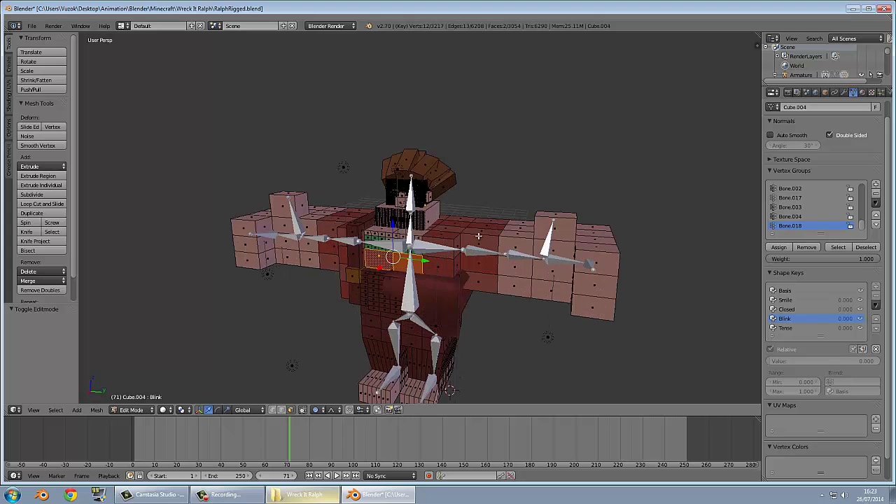
# Try moving faces on Ralph's arm and torso, discard the moves, and return to Object Mode
pyautogui.moveTo(487, 221)
pyautogui.mouseDown(button='right')
pyautogui.moveTo(492, 201)
pyautogui.moveTo(488, 214)
pyautogui.mouseUp(button='right')
pyautogui.hotkey('ctrl', 'z')
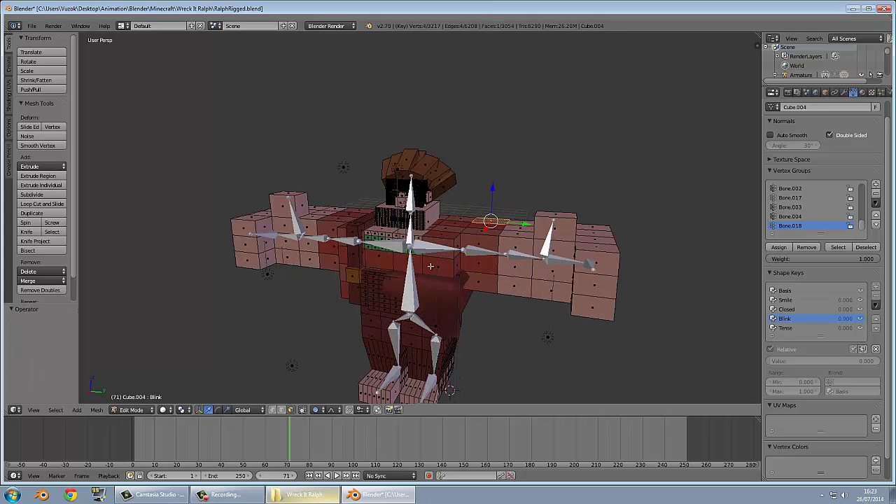
pyautogui.moveTo(438, 274); pyautogui.dragTo(361, 273, button='right')
pyautogui.press('Escape')
pyautogui.scroll(-3, 467, 283)
pyautogui.press('Tab')
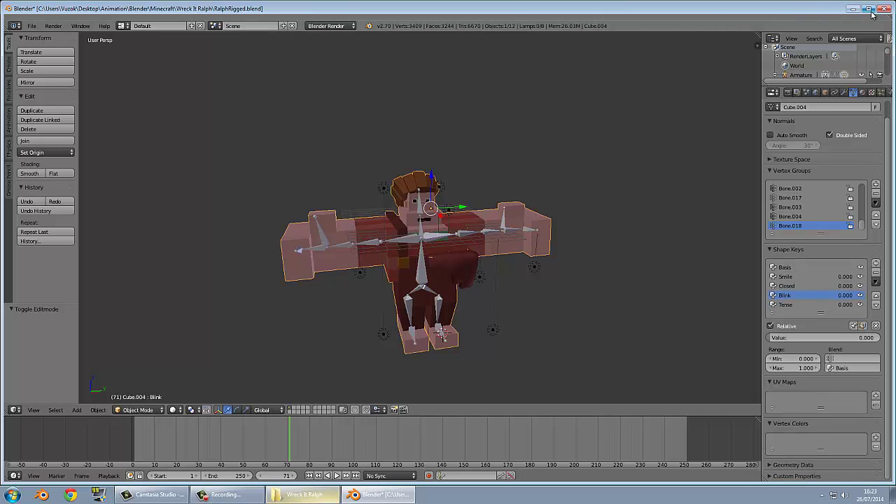
pyautogui.moveTo(632, 133); pyautogui.dragTo(547, 175, button='middle')
pyautogui.scroll(-1, 548, 175)
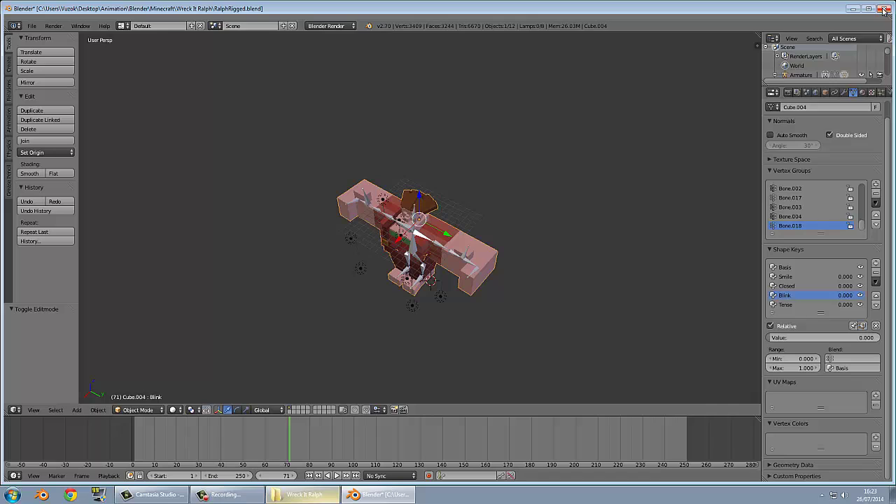
# Close the RalphRigged project and go back to the Wreck It Ralph folder
pyautogui.click(31, 25)
pyautogui.click(36, 37)
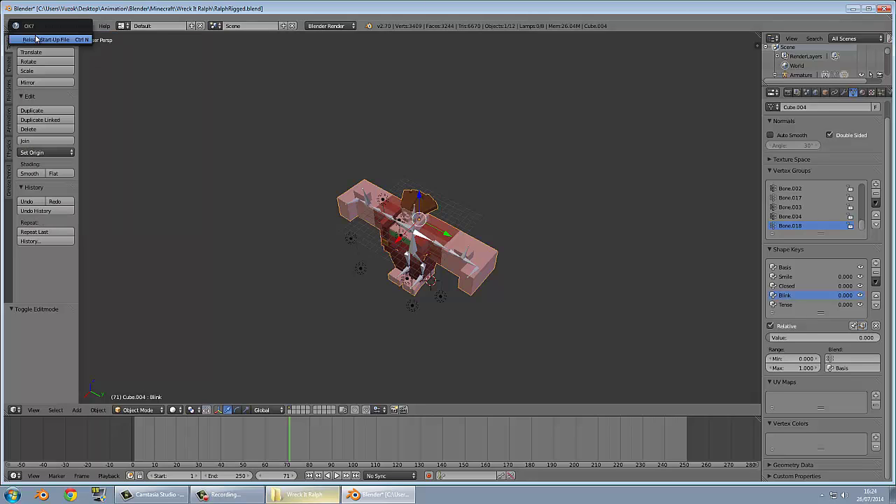
pyautogui.click(884, 9)
pyautogui.click(448, 279)
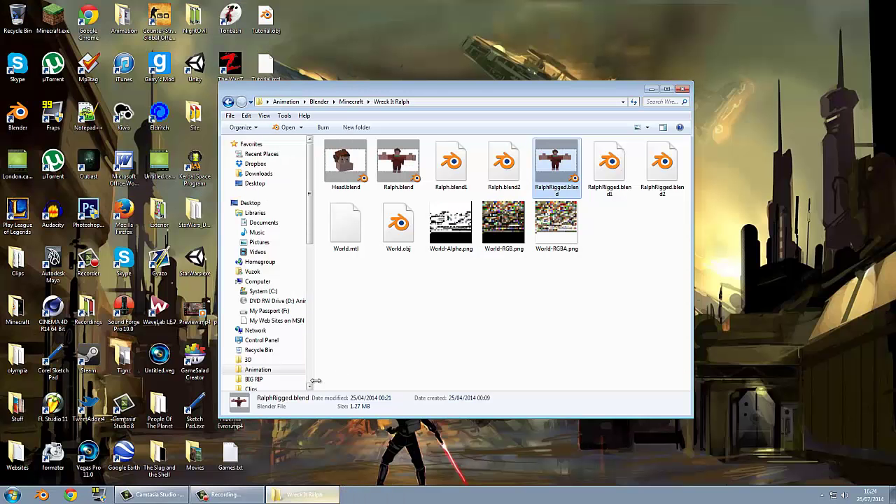
# Go to the Minecraft folder's Objects > Mobs subfolder and open Ghast.blend in Blender
pyautogui.click(227, 103)
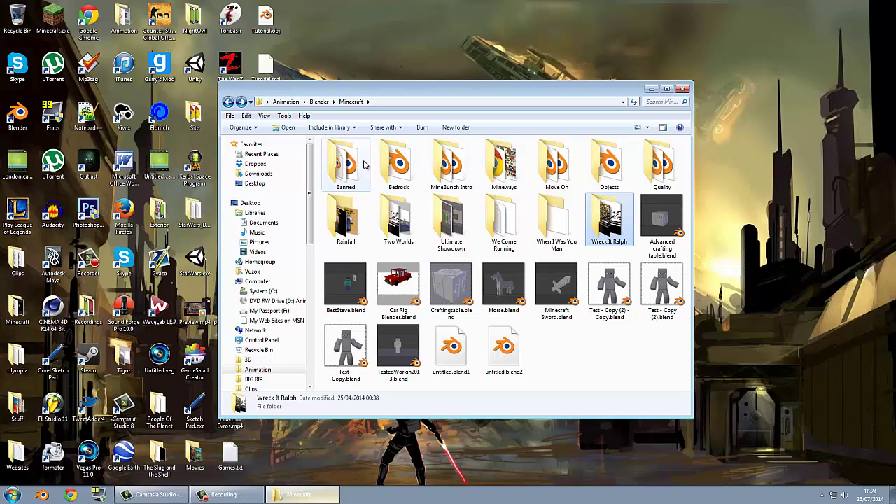
pyautogui.doubleClick(609, 164)
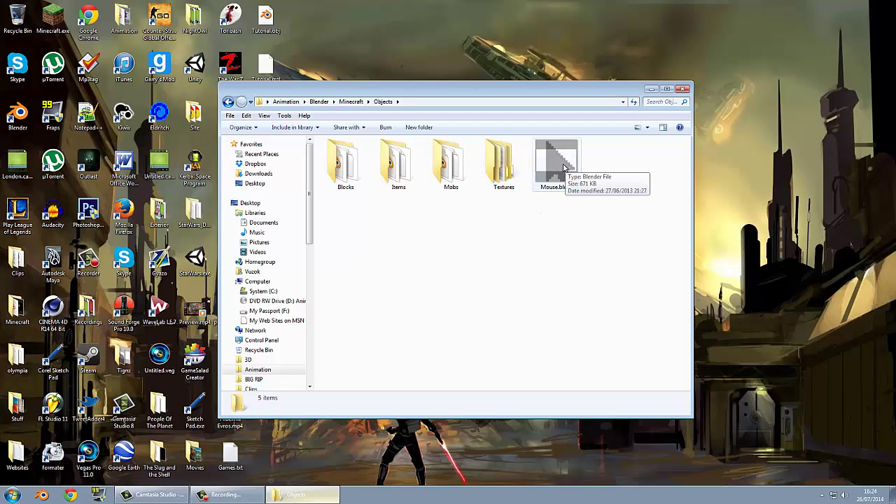
pyautogui.click(494, 167)
pyautogui.click(460, 167)
pyautogui.doubleClick(460, 167)
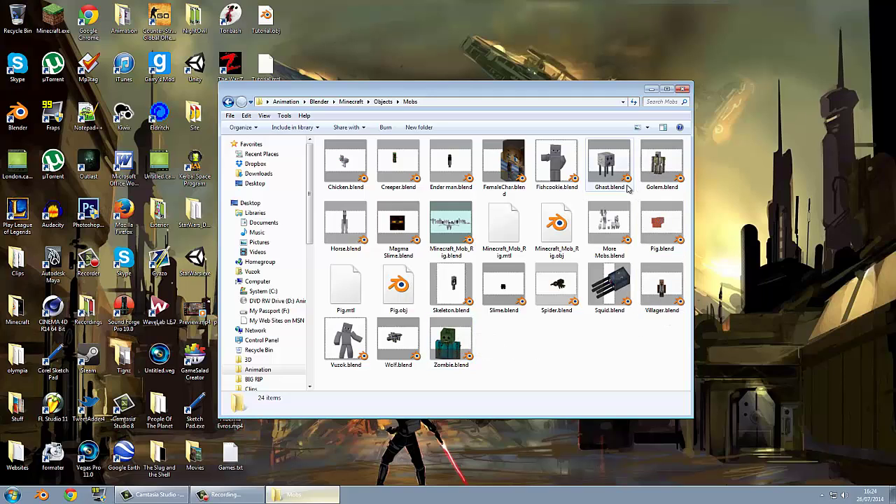
pyautogui.doubleClick(607, 166)
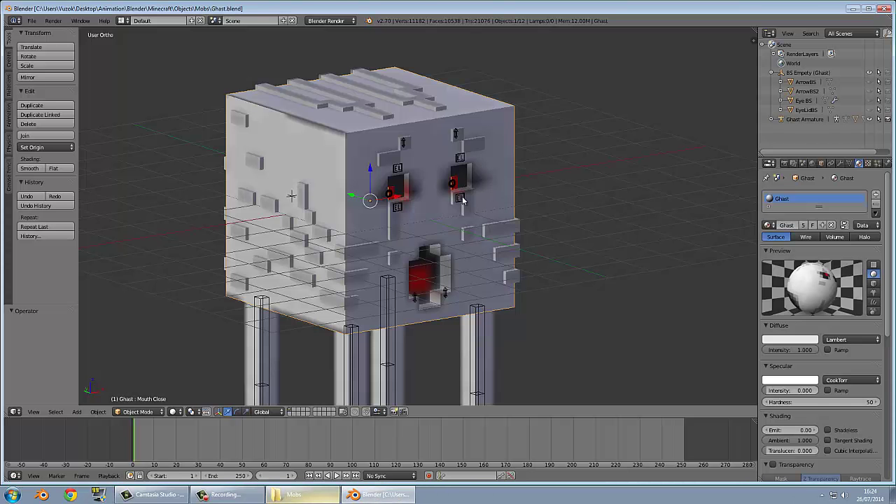
# Select the existing Ghast Armature and delete it from the scene
pyautogui.scroll(-4, 469, 214)
pyautogui.moveTo(471, 233); pyautogui.dragTo(429, 210, button='middle')
pyautogui.scroll(6, 429, 210)
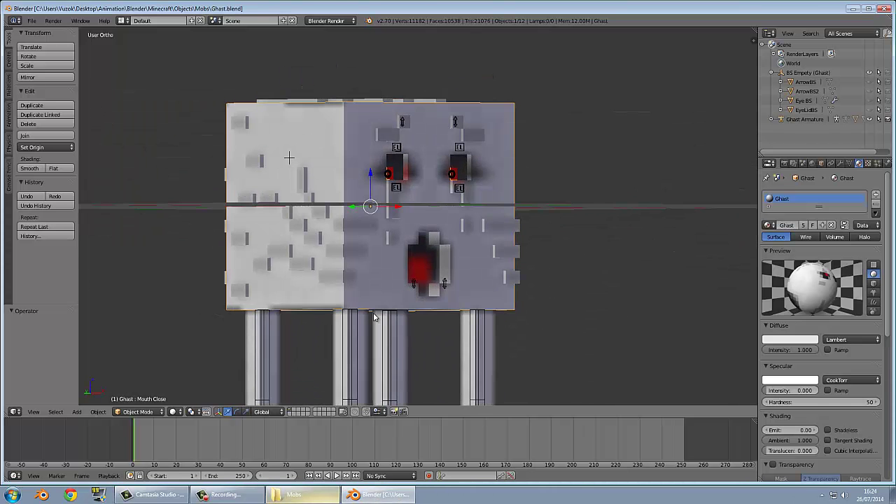
pyautogui.rightClick(355, 332)
pyautogui.rightClick(354, 332)
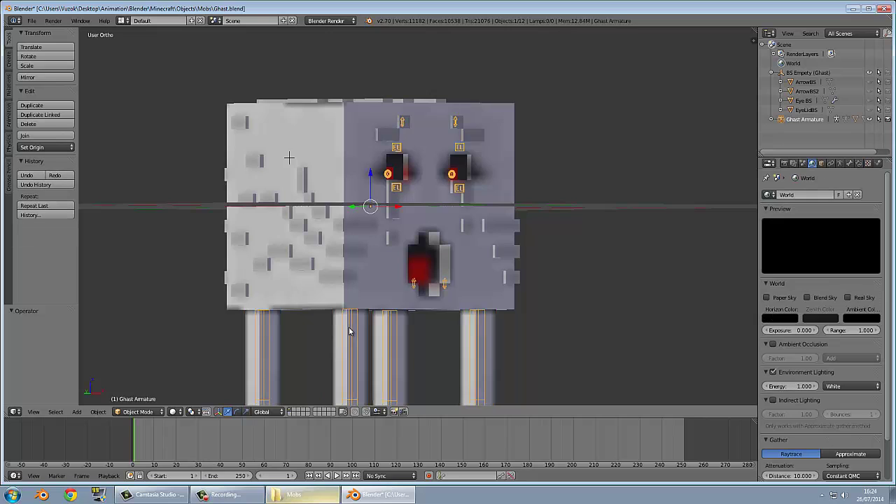
pyautogui.scroll(-3, 354, 333)
pyautogui.moveTo(353, 332); pyautogui.dragTo(426, 319, button='middle')
pyautogui.press('x')
pyautogui.click(434, 312)
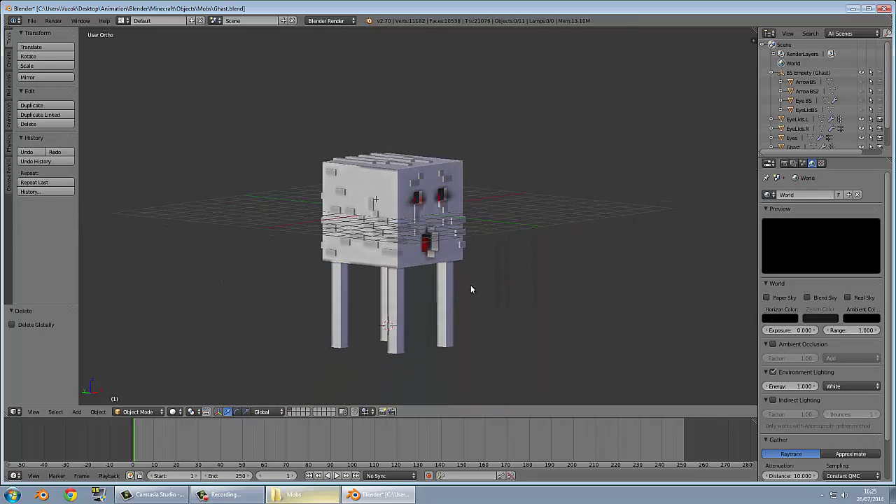
# Add a single-bone armature and move it up into the ghast's body, about 1.17 on X and 3.47 on Z
pyautogui.moveTo(470, 285); pyautogui.dragTo(392, 273, button='middle')
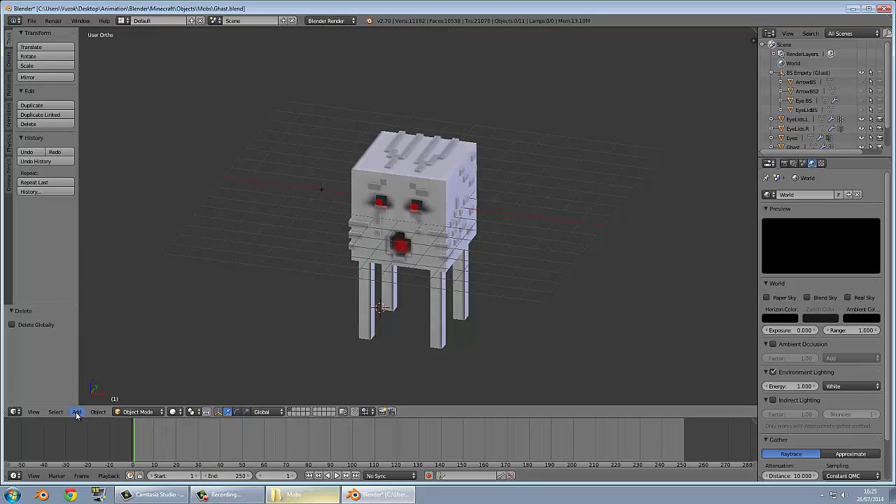
pyautogui.click(77, 412)
pyautogui.moveTo(88, 400)
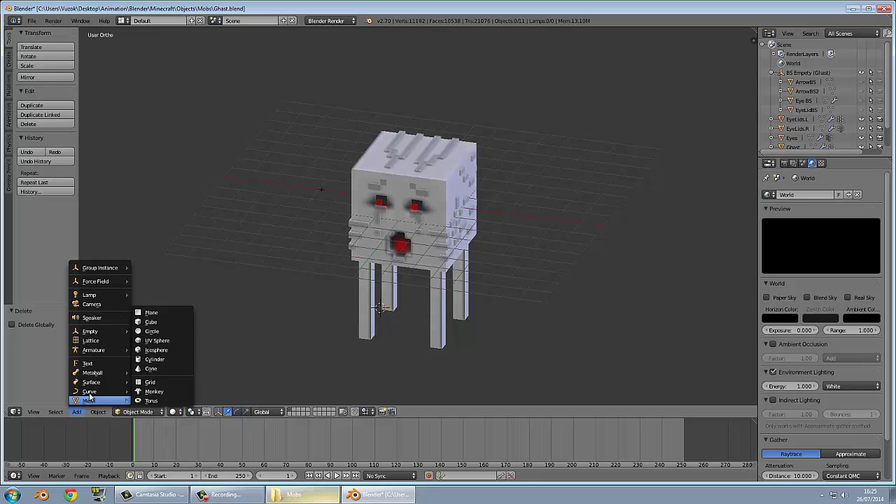
pyautogui.moveTo(98, 379)
pyautogui.moveTo(99, 352)
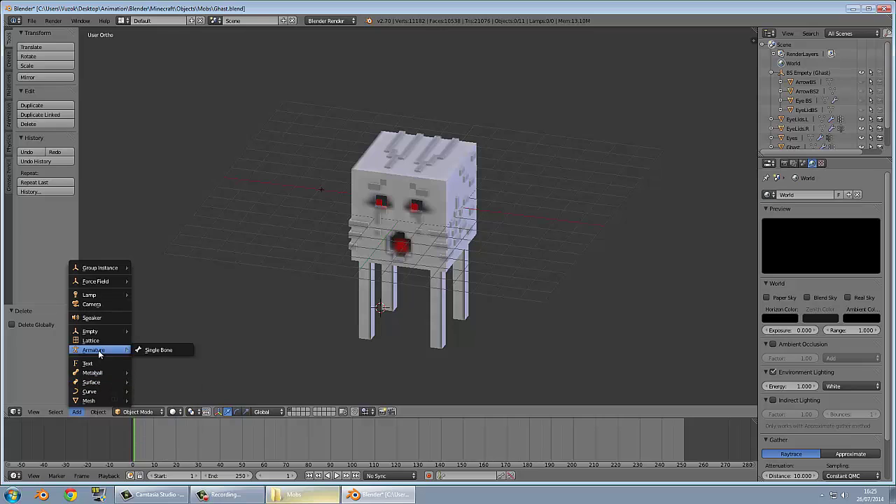
pyautogui.click(141, 350)
pyautogui.moveTo(141, 350); pyautogui.dragTo(529, 149, button='middle')
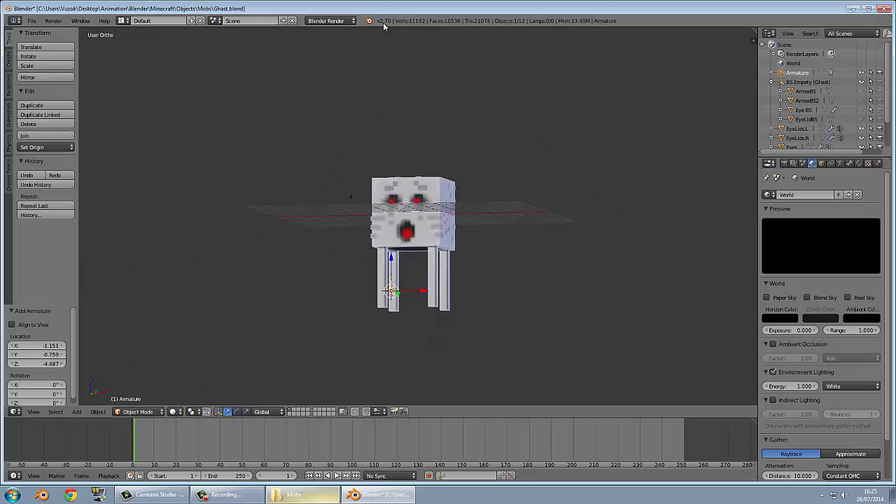
pyautogui.press('g')
pyautogui.click(488, 47)
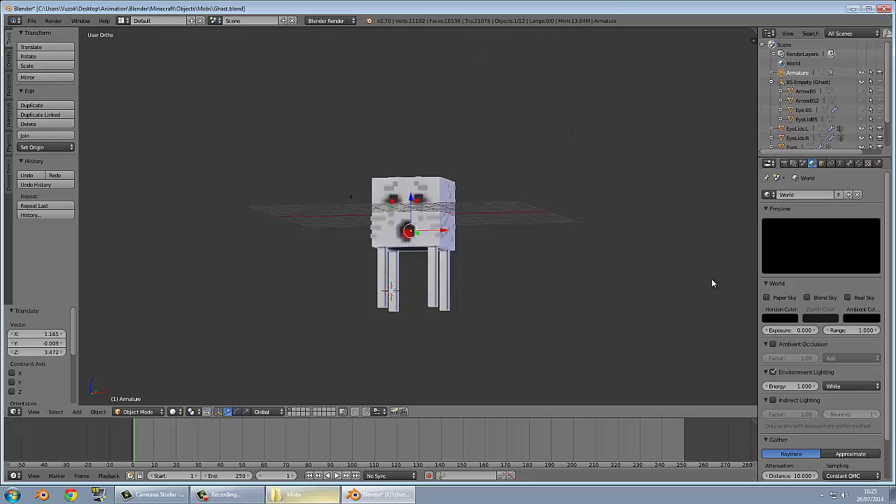
# Turn on the Screencast Keys display in the 3D view
pyautogui.press('n')
pyautogui.scroll(-10, 707, 280)
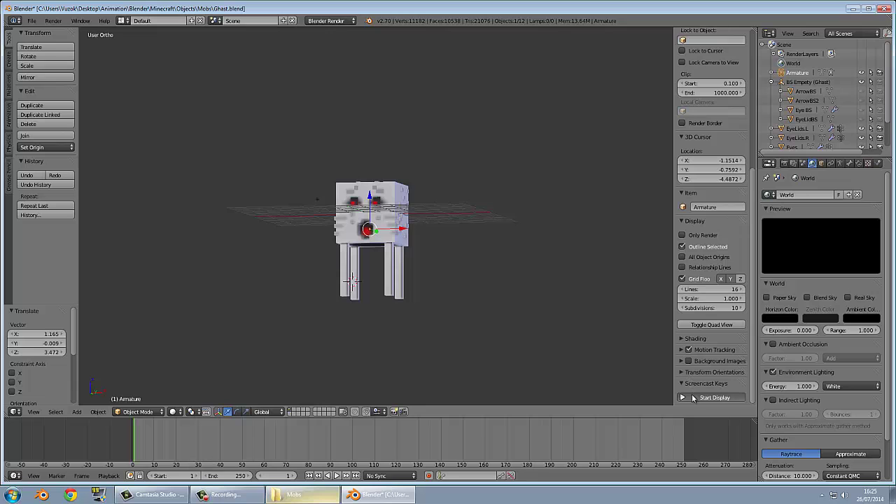
pyautogui.click(714, 398)
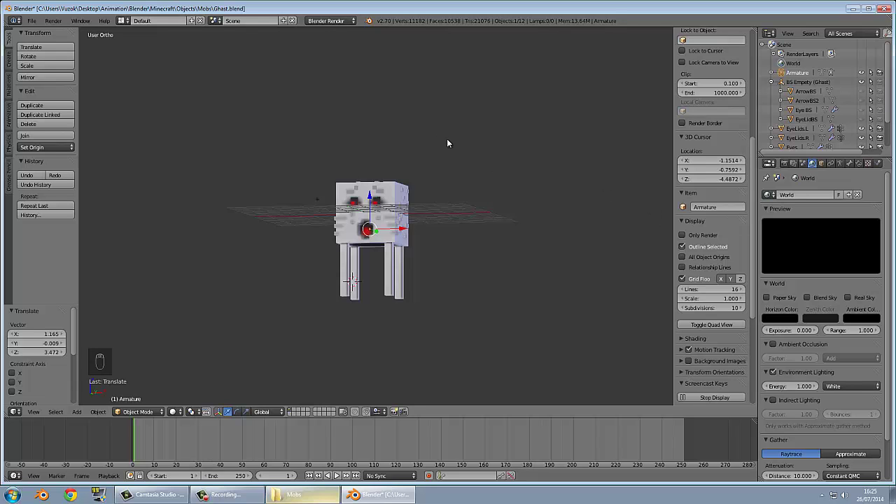
pyautogui.press('n')
# Using wireframe display, scale the armature by about 2.78 and centre it inside the ghast's body, then restore solid shading
pyautogui.scroll(7, 439, 166)
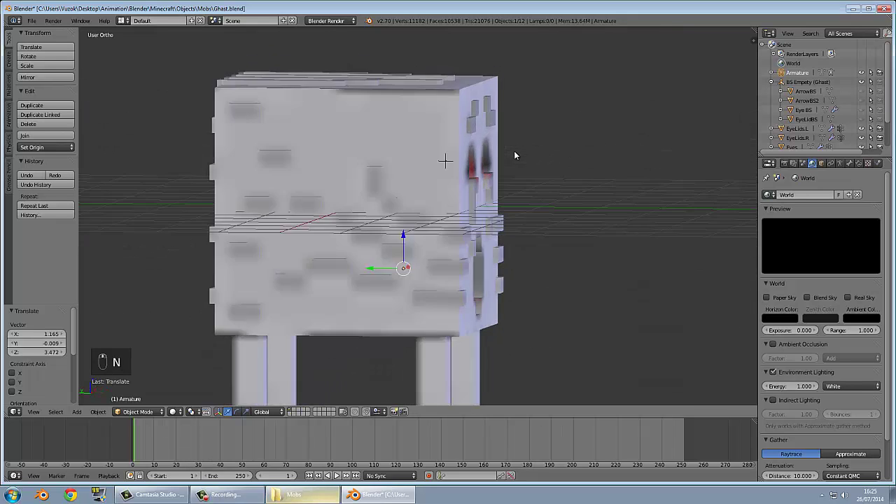
pyautogui.press('z')
pyautogui.scroll(-4, 518, 154)
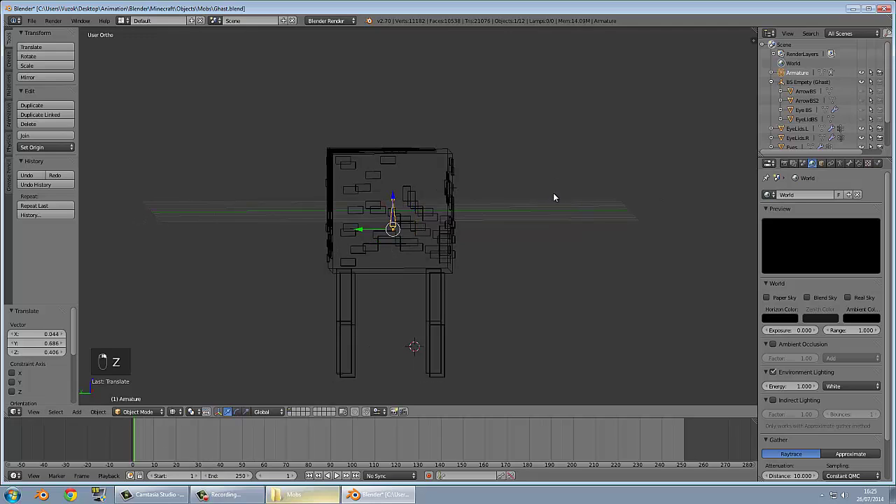
pyautogui.press('s')
pyautogui.click(124, 88)
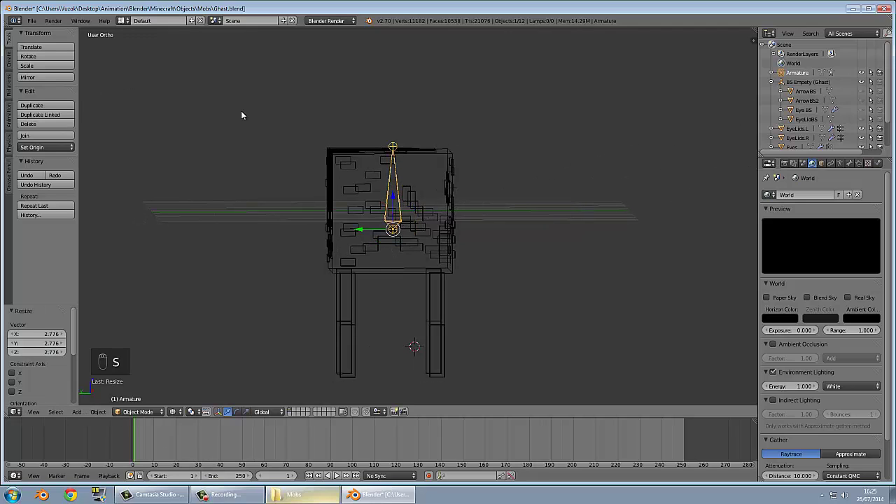
pyautogui.press('g')
pyautogui.click(415, 104)
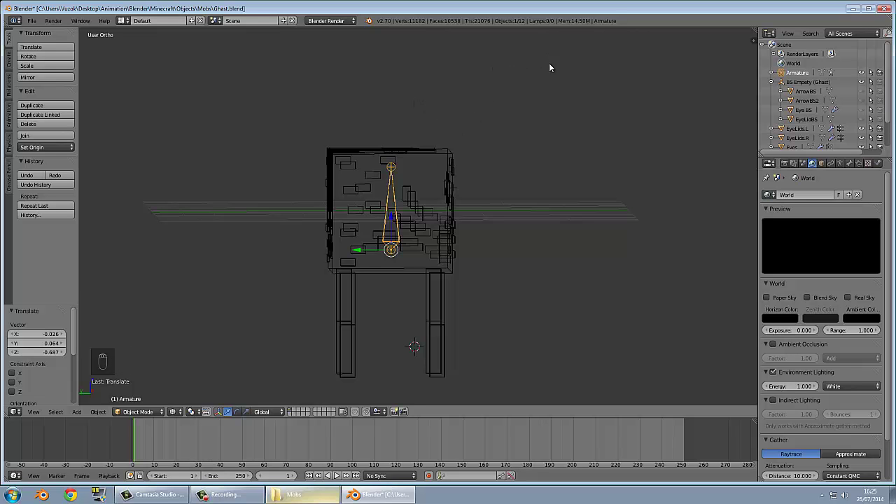
pyautogui.moveTo(550, 67)
pyautogui.mouseDown(button='middle')
pyautogui.moveTo(425, 72)
pyautogui.moveTo(445, 70)
pyautogui.moveTo(420, 141)
pyautogui.moveTo(693, 230)
pyautogui.mouseUp(button='middle')
pyautogui.press('z')
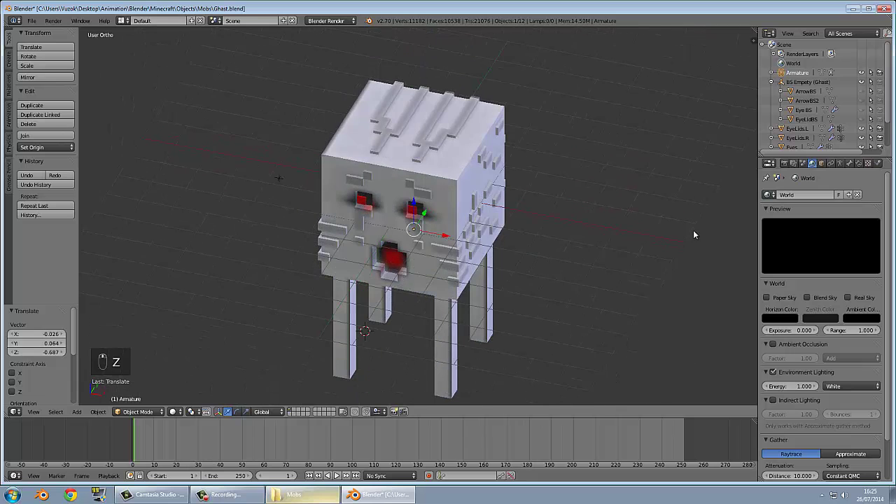
# Enable X-Ray display for the new armature and enter its Edit Mode
pyautogui.click(841, 163)
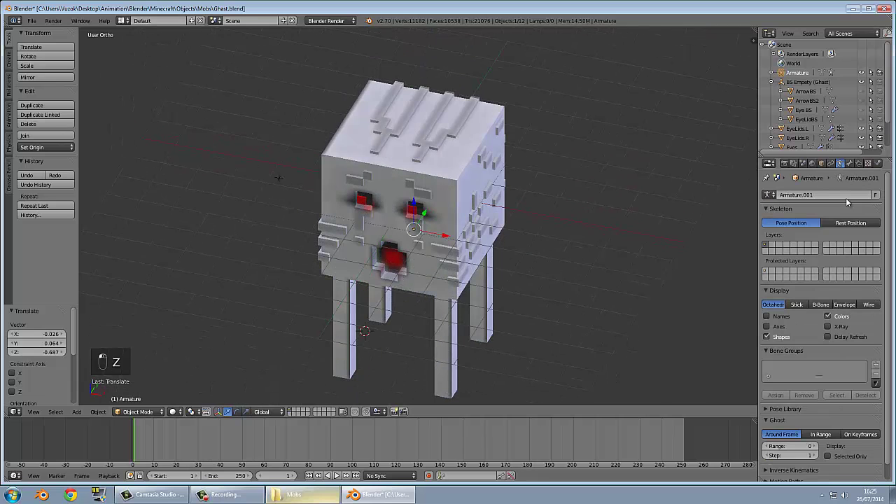
pyautogui.click(829, 326)
pyautogui.press('KP_1')
pyautogui.press('Tab')
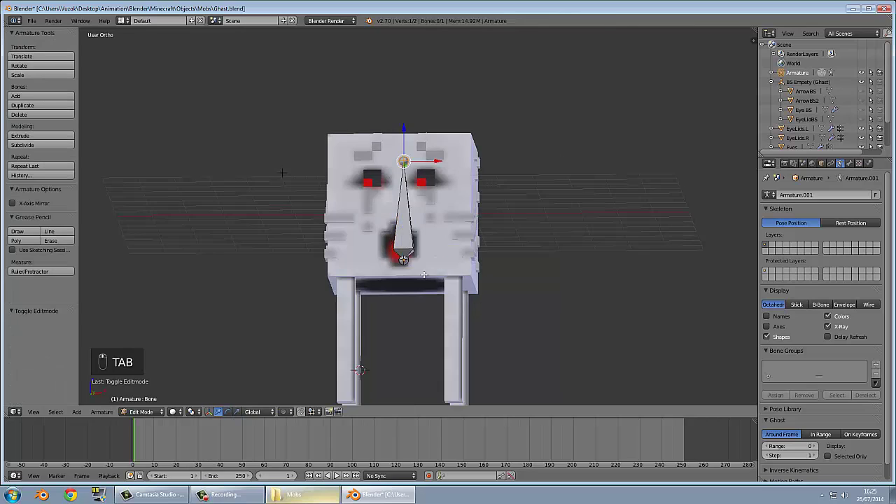
# Extrude a bone from the base of the body bone and move its tip to the top of the +X rear leg
pyautogui.scroll(-3, 498, 246)
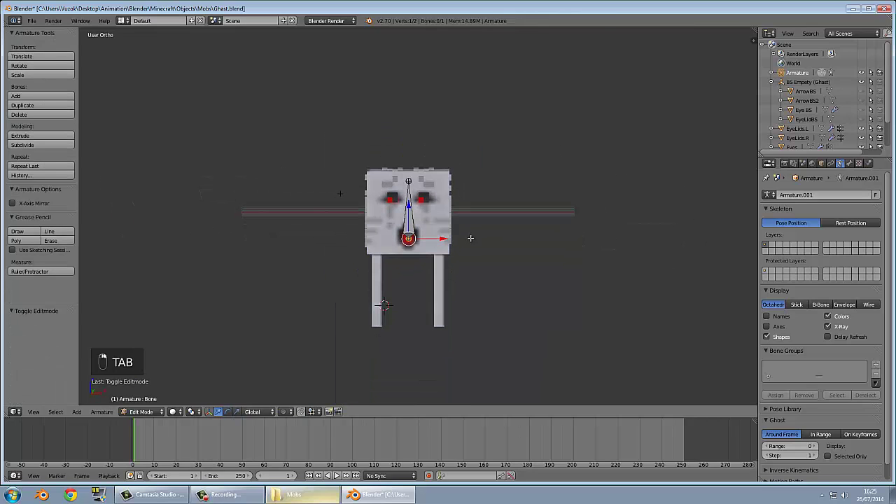
pyautogui.press('e')
pyautogui.click(502, 252)
pyautogui.moveTo(509, 248); pyautogui.dragTo(418, 349, button='middle')
pyautogui.press('e')
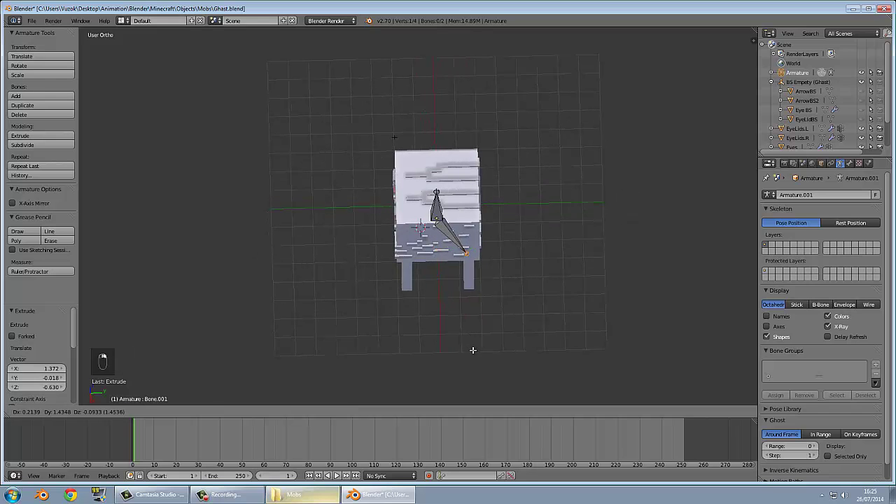
pyautogui.click(474, 350)
# Extrude a further bone down along the +X rear leg from the tip of the connecting bone
pyautogui.moveTo(473, 350); pyautogui.dragTo(603, 280, button='middle')
pyautogui.scroll(3, 448, 329)
pyautogui.press('e')
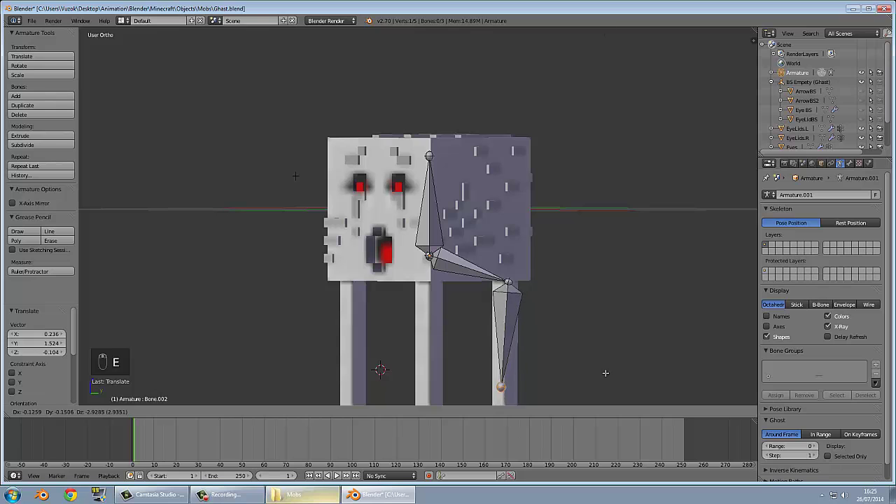
pyautogui.click(614, 370)
# Extrude a bone from the body bone's base to the top of the diagonally opposite front leg
pyautogui.moveTo(591, 329); pyautogui.dragTo(453, 321, button='middle')
pyautogui.moveTo(501, 188); pyautogui.dragTo(489, 278, button='middle')
pyautogui.press('e')
pyautogui.click(500, 276)
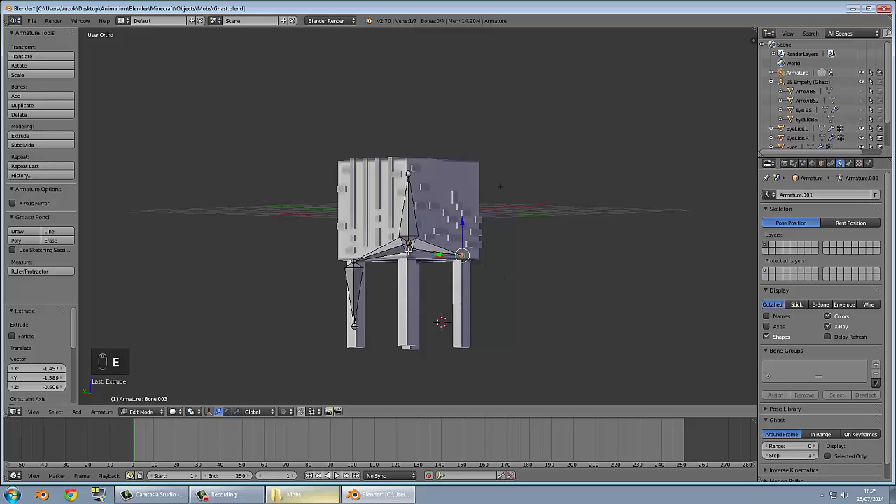
# Extrude a bone from the body bone's base toward the -X rear leg, checking its placement from above
pyautogui.press('KP_7')
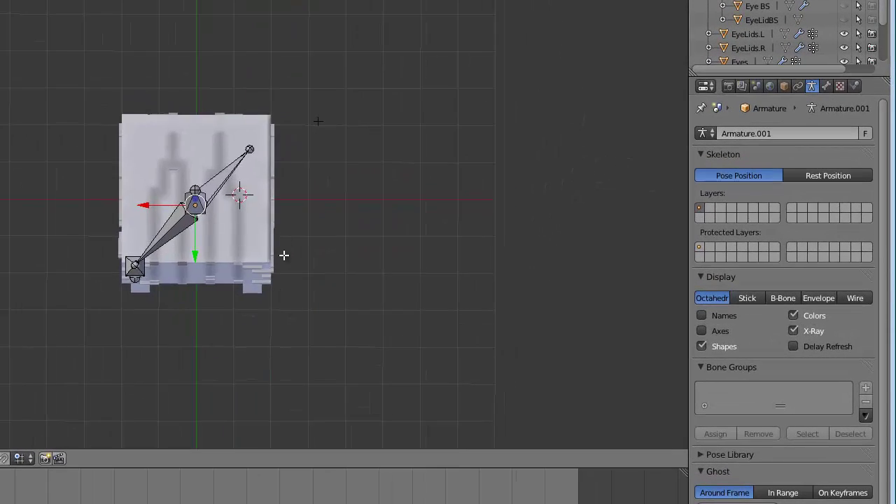
pyautogui.moveTo(283, 256); pyautogui.dragTo(357, 305, button='middle')
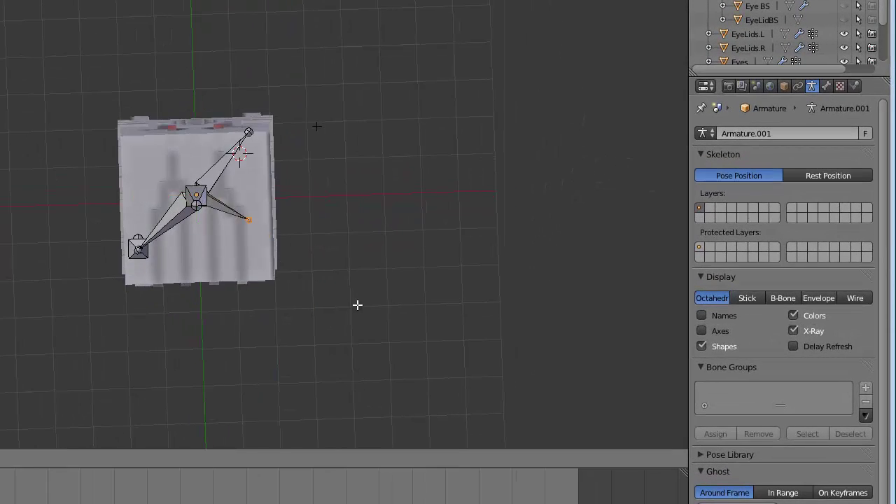
pyautogui.hotkey('ctrl', 'space')
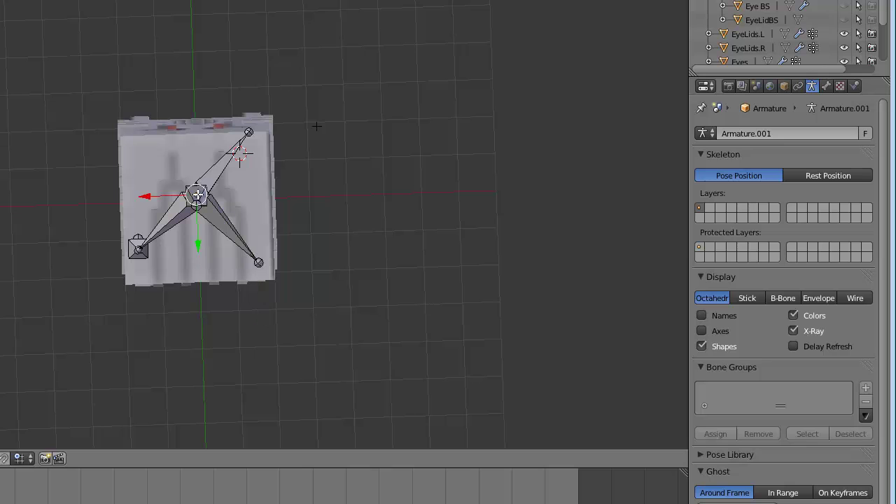
# Extrude a bone from the body bone's base to the top of the +X front leg and another down that leg
pyautogui.press('e')
pyautogui.moveTo(183, 146); pyautogui.dragTo(312, 211, button='middle')
pyautogui.press('e')
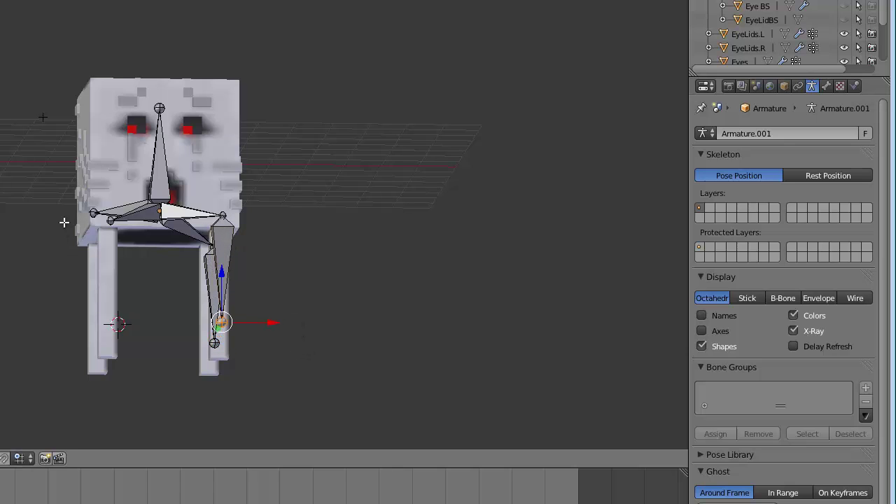
# Extrude a bone down the -X rear leg and move its tip and upper joint into line with the leg
pyautogui.press('e')
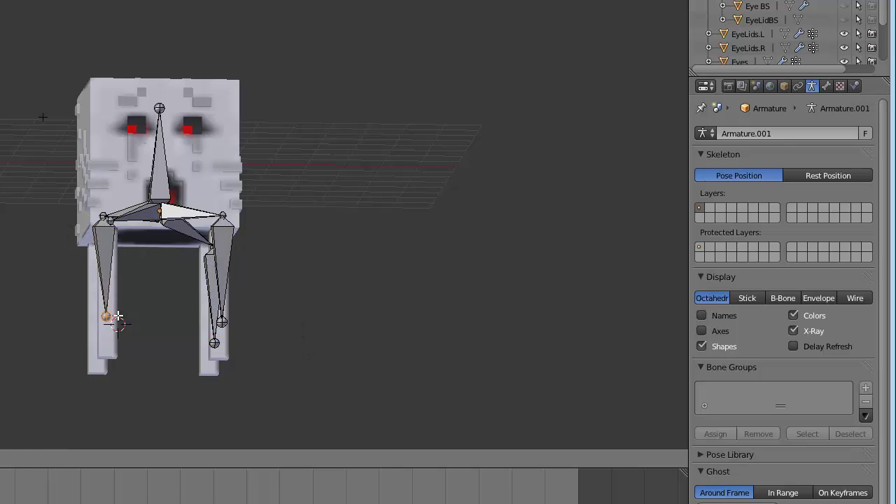
pyautogui.click(115, 324)
pyautogui.moveTo(117, 324); pyautogui.dragTo(73, 311, button='middle')
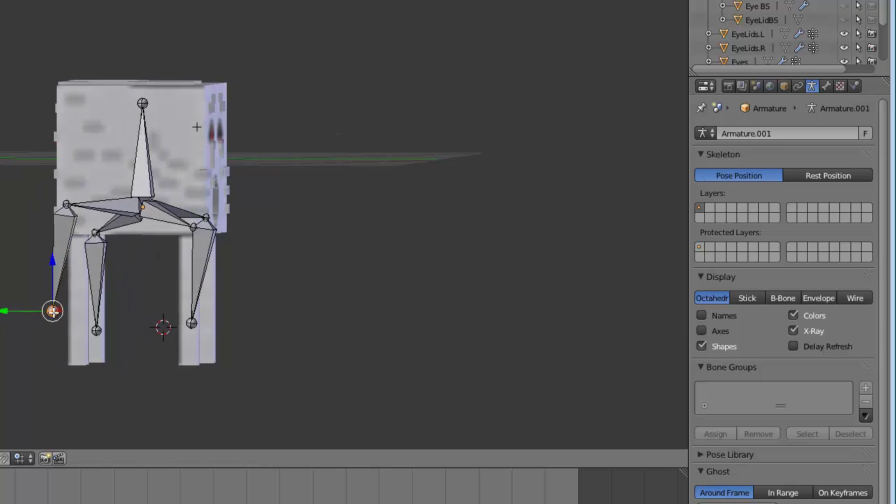
pyautogui.press('e')
pyautogui.rightClick(57, 215)
pyautogui.press('g')
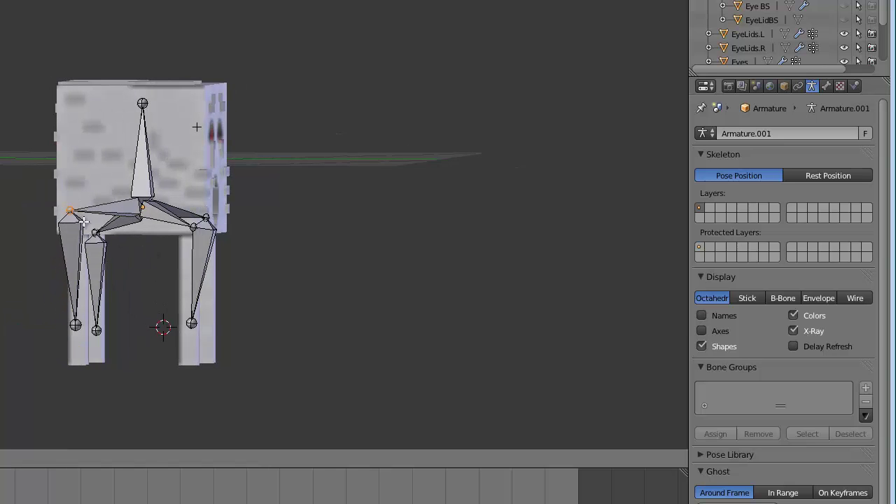
# Extrude a bone down along the -X front leg from the tip of its connecting bone
pyautogui.moveTo(217, 274); pyautogui.dragTo(101, 256, button='middle')
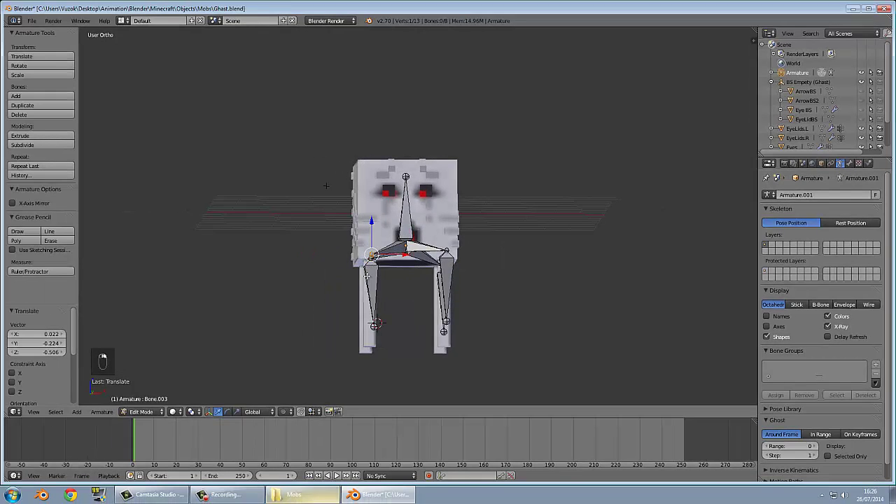
pyautogui.press('e')
pyautogui.click(357, 373)
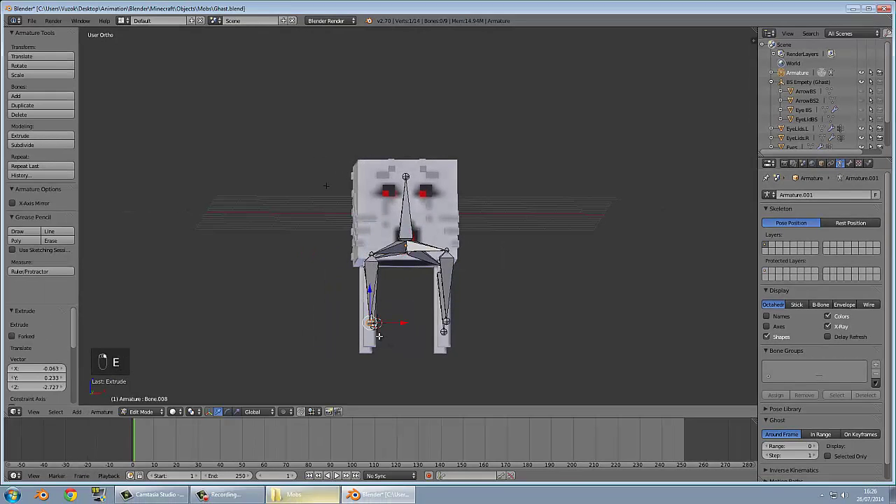
# Leave armature editing, select the legs, texture, eye and eyelid meshes with the Ghast body active, and join them into one mesh
pyautogui.moveTo(490, 311); pyautogui.dragTo(441, 193, button='middle')
pyautogui.press('Tab')
pyautogui.keyDown('shift'); pyautogui.rightClick(441, 193); pyautogui.keyUp('shift')
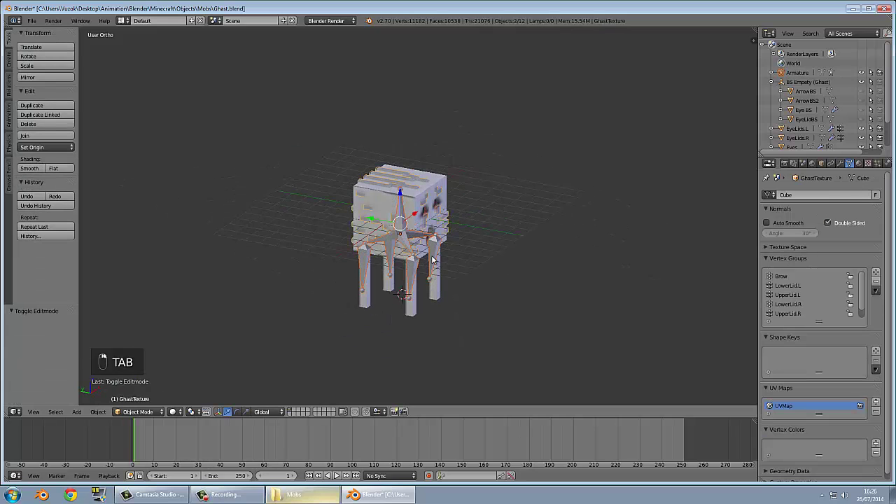
pyautogui.scroll(2, 435, 309)
pyautogui.rightClick(445, 315)
pyautogui.moveTo(446, 315); pyautogui.dragTo(393, 312, button='middle')
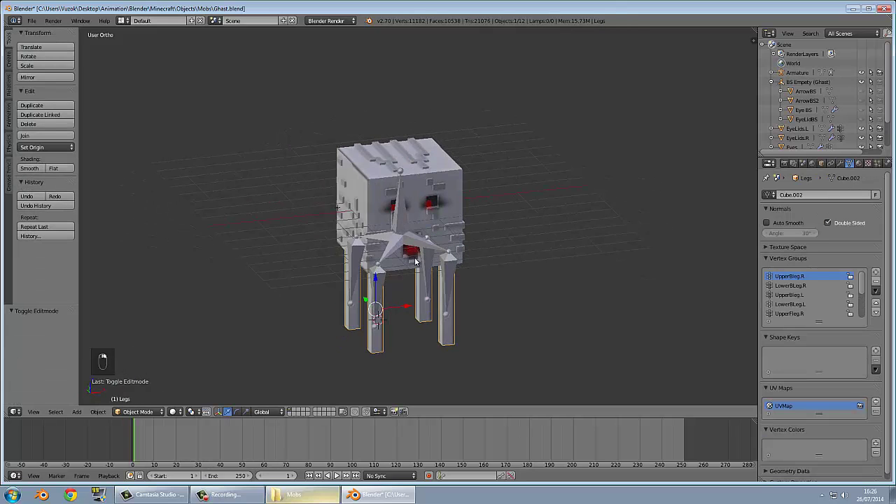
pyautogui.keyDown('shift'); pyautogui.rightClick(435, 203); pyautogui.keyUp('shift')
pyautogui.press('z')
pyautogui.moveTo(463, 195); pyautogui.dragTo(428, 178, button='middle')
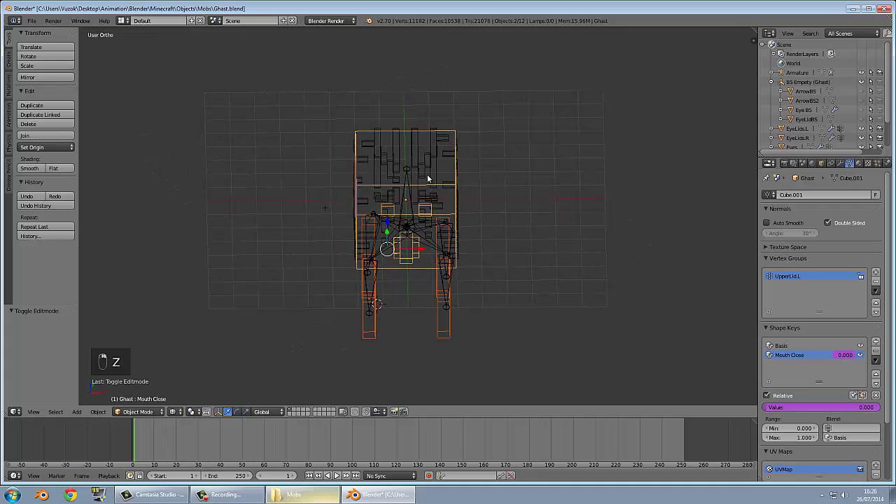
pyautogui.scroll(3, 406, 160)
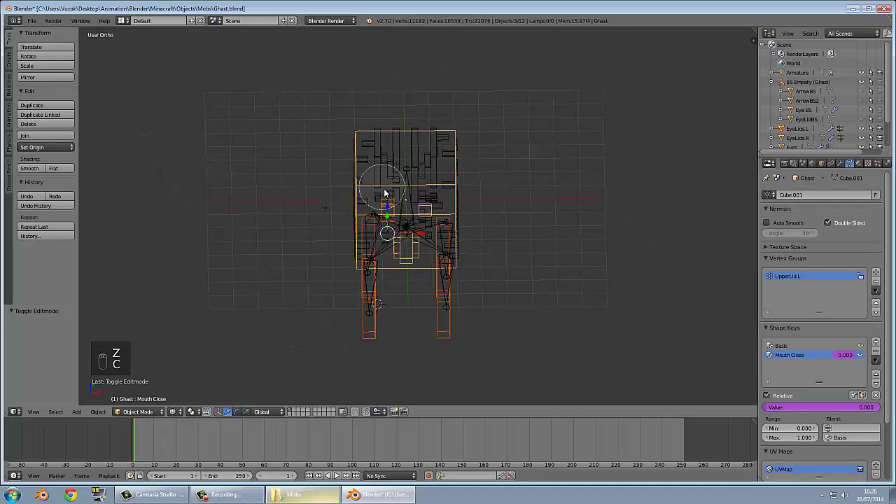
pyautogui.moveTo(387, 178); pyautogui.dragTo(451, 183)
pyautogui.rightClick(451, 183)
pyautogui.moveTo(451, 183)
pyautogui.mouseDown(button='middle')
pyautogui.moveTo(571, 153)
pyautogui.moveTo(463, 192)
pyautogui.moveTo(469, 181)
pyautogui.moveTo(402, 184)
pyautogui.moveTo(479, 208)
pyautogui.mouseUp(button='middle')
pyautogui.press('z')
pyautogui.scroll(4, 473, 177)
pyautogui.hotkey('ctrl', 'j')
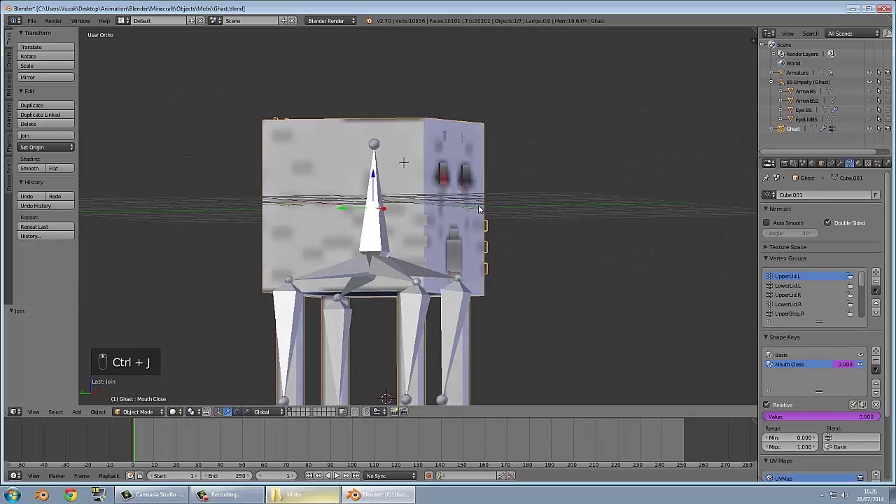
# Parent the joined Ghast mesh to the new armature with Automatic Weights
pyautogui.keyDown('shift'); pyautogui.rightClick(378, 224); pyautogui.keyUp('shift')
pyautogui.scroll(-2, 378, 224)
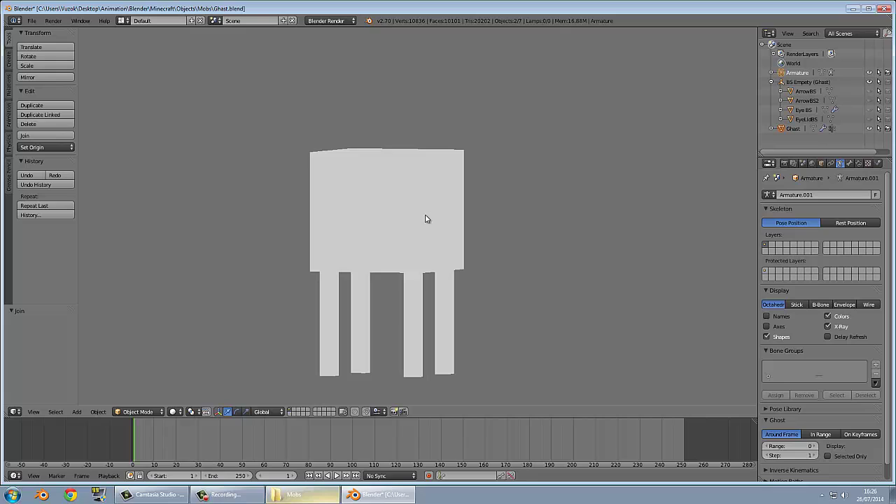
pyautogui.hotkey('ctrl', 'p')
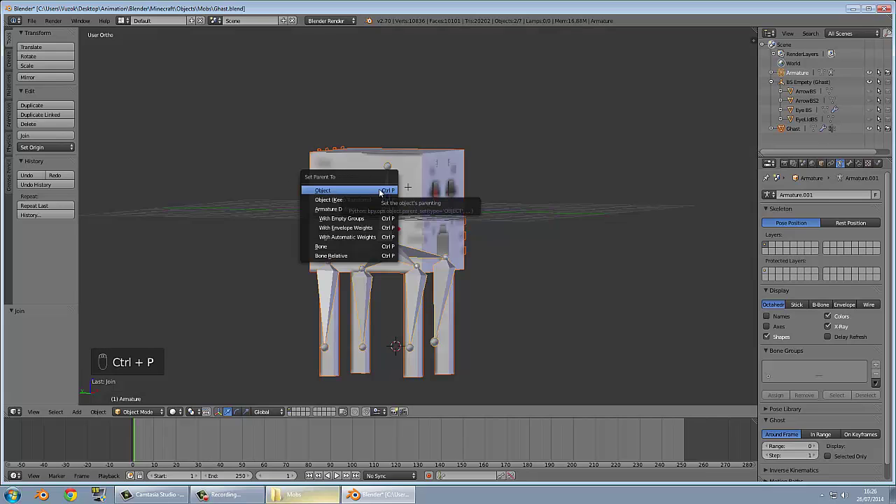
pyautogui.click(373, 237)
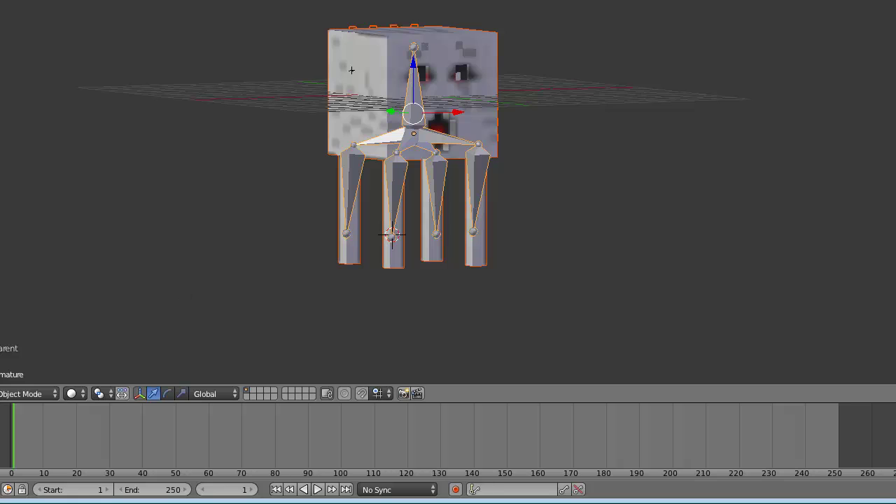
# Switch the armature to Pose Mode and try out the -X front leg bone, undoing the trial changes
pyautogui.click(28, 393)
pyautogui.click(19, 347)
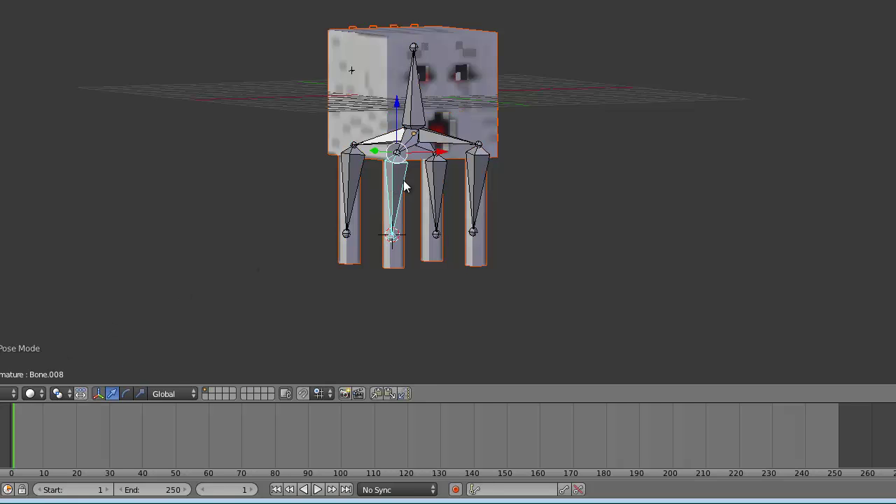
pyautogui.hotkey('ctrl', 'z')
pyautogui.hotkey('ctrl', 'z')
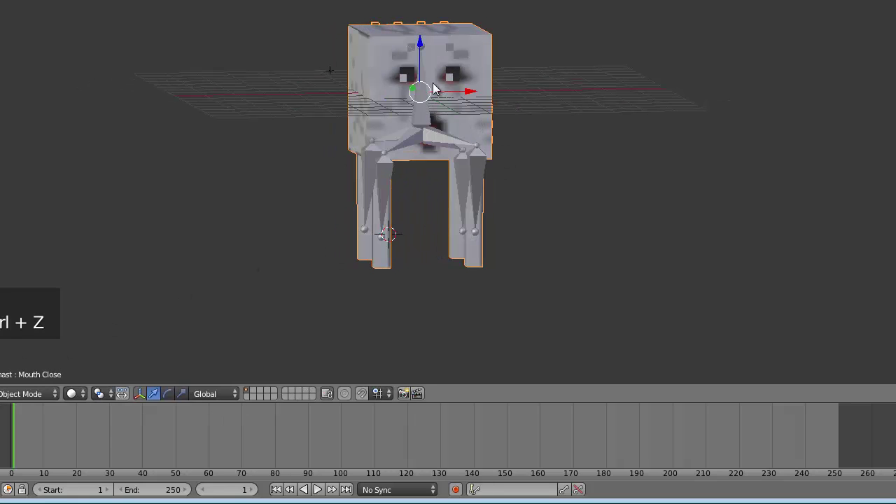
# Test-rotate the body bone and the connecting bone of the +X rear leg, undoing each rotation
pyautogui.rightClick(422, 97)
pyautogui.press('r')
pyautogui.click(431, 82)
pyautogui.hotkey('ctrl', 'z')
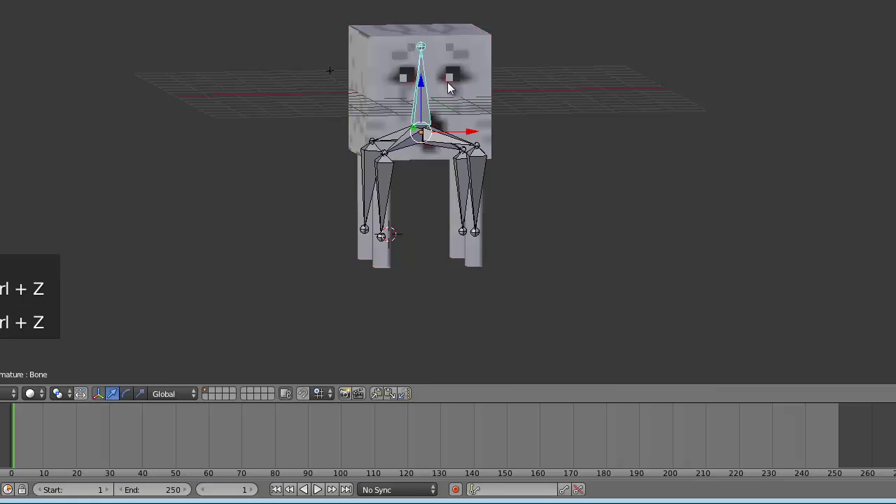
pyautogui.moveTo(448, 82); pyautogui.dragTo(438, 162, button='middle')
pyautogui.press('r')
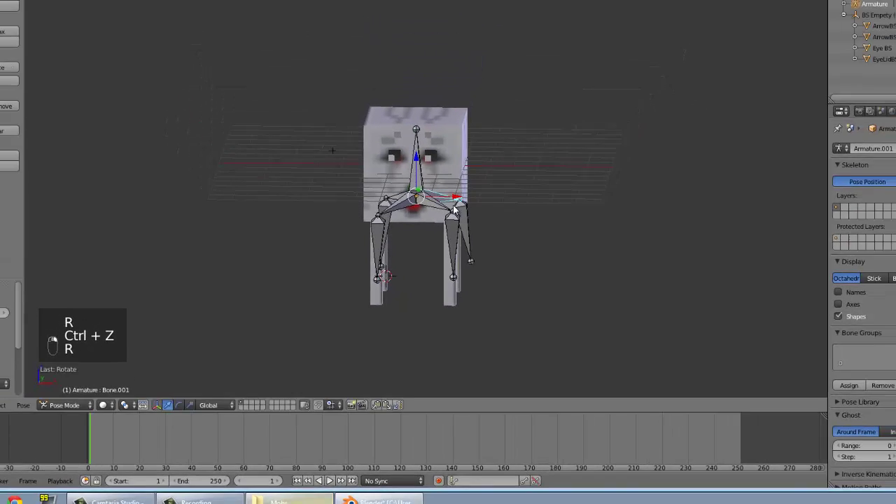
pyautogui.hotkey('ctrl', 'z')
# Select the armature with the Ghast mesh active and try to parent it using Object (Keep Transform)
pyautogui.press('Tab')
pyautogui.press('Tab')
pyautogui.rightClick(446, 214)
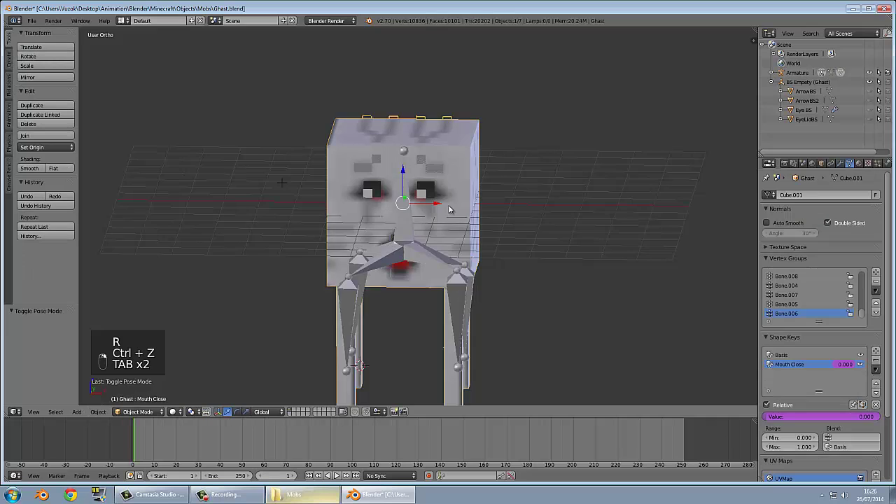
pyautogui.moveTo(450, 209); pyautogui.dragTo(415, 244, button='middle')
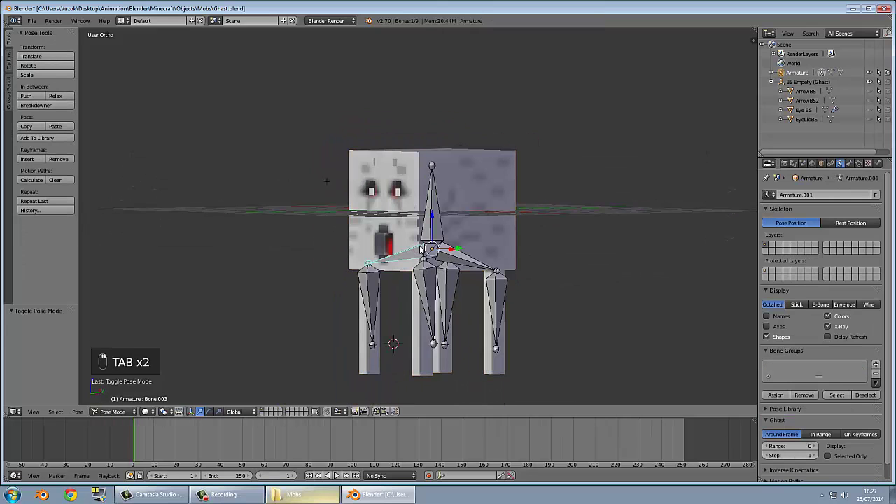
pyautogui.press('a')
pyautogui.press('a')
pyautogui.press('a')
pyautogui.press('a')
pyautogui.press('a')
pyautogui.moveTo(495, 180); pyautogui.dragTo(478, 194, button='middle')
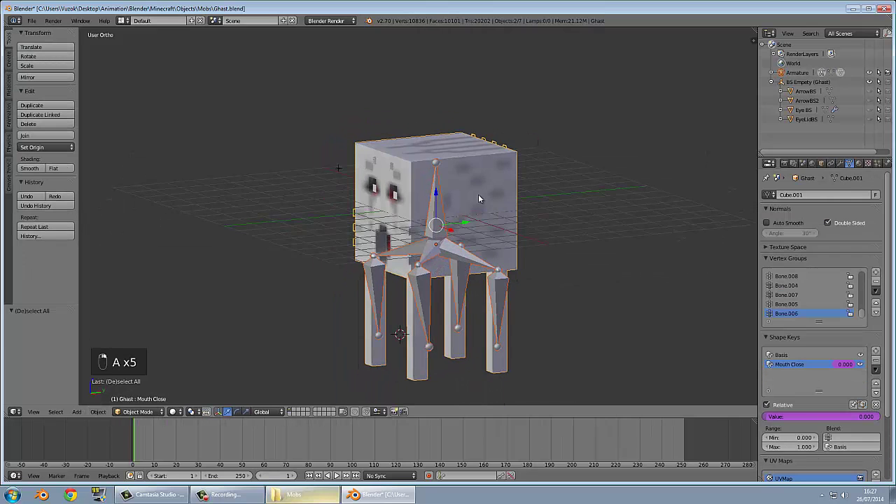
pyautogui.hotkey('ctrl', 'p')
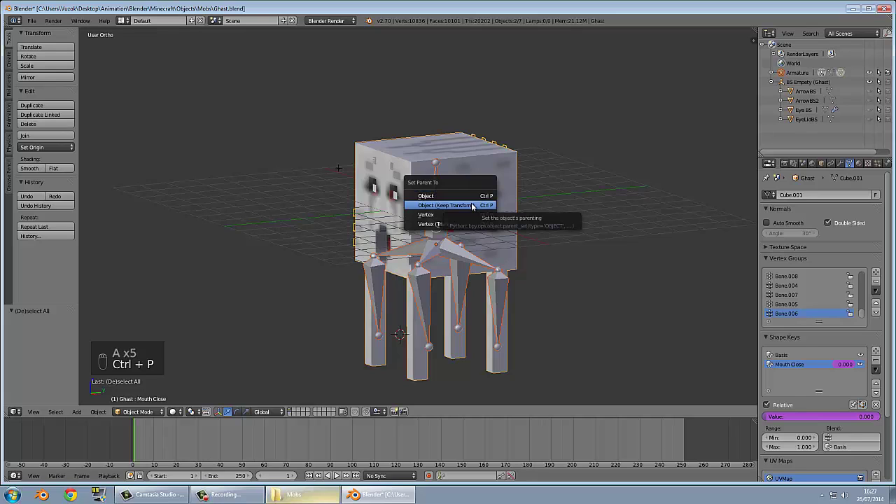
pyautogui.click(471, 202)
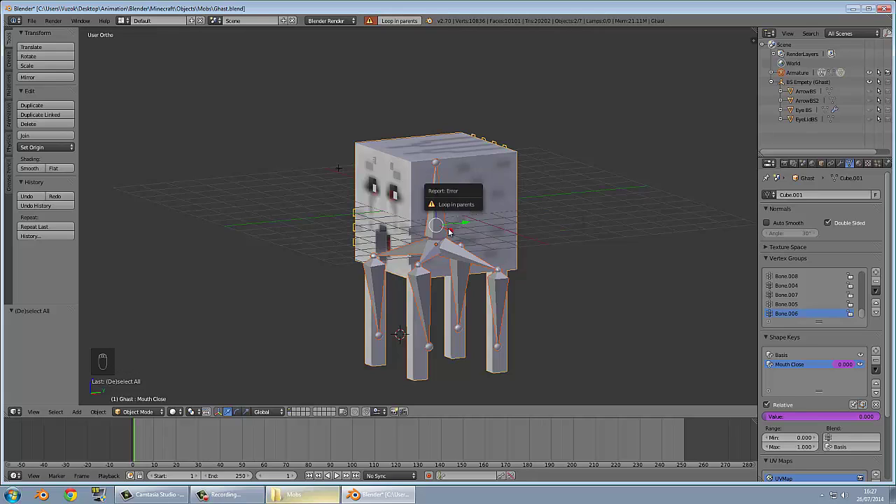
# Test-rotate the body bone and the -X front leg bone in Pose Mode, undoing both rotations
pyautogui.moveTo(449, 216); pyautogui.dragTo(479, 219, button='middle')
pyautogui.rightClick(423, 233)
pyautogui.press('r')
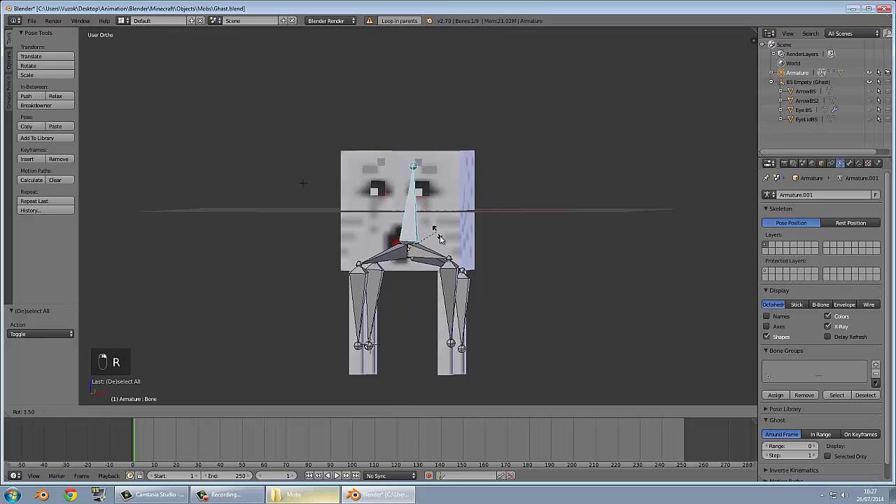
pyautogui.click(436, 217)
pyautogui.hotkey('ctrl', 'z')
pyautogui.rightClick(365, 296)
pyautogui.press('r')
pyautogui.click(357, 299)
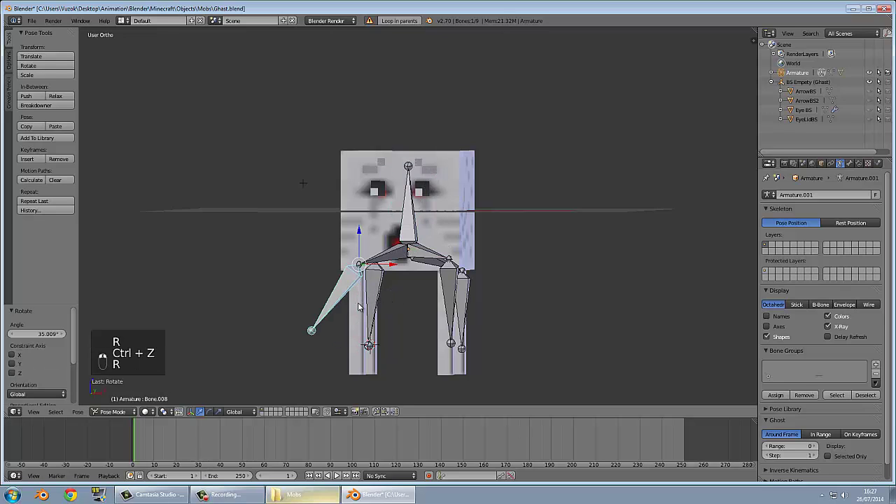
pyautogui.hotkey('ctrl', 'z')
# Select all pose bones, make the Ghast mesh active, and retry Object (Keep Transform) parenting
pyautogui.rightClick(357, 368)
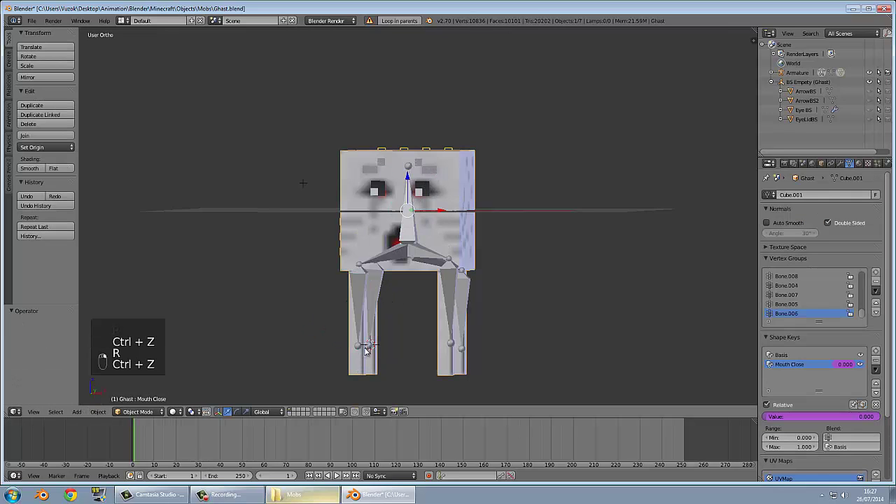
pyautogui.rightClick(361, 282)
pyautogui.press('a')
pyautogui.press('a')
pyautogui.press('a')
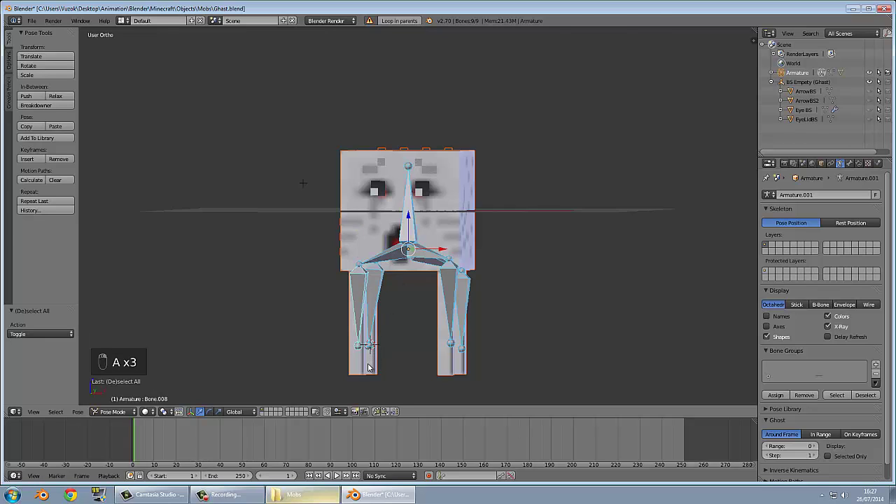
pyautogui.rightClick(368, 368)
pyautogui.hotkey('ctrl', 'p')
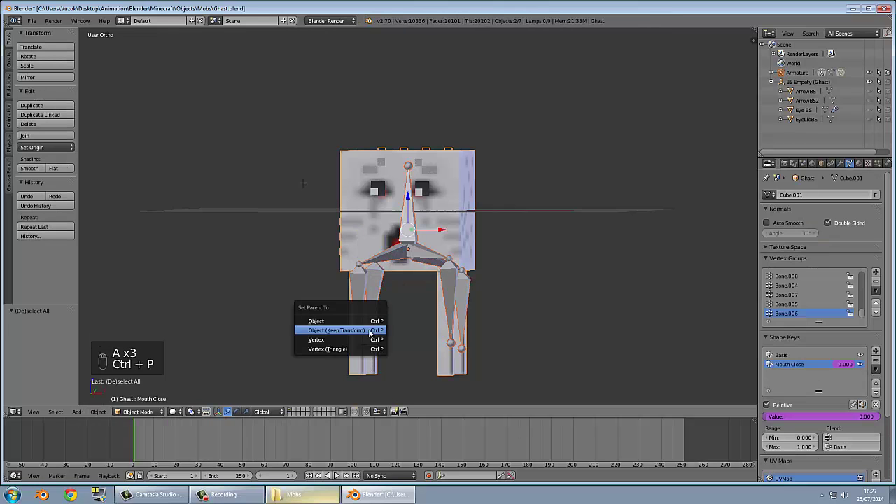
pyautogui.click(370, 330)
# Reselect all the bones, add the Ghast mesh to the selection, and try once more to set it as the armature's parent
pyautogui.rightClick(453, 287)
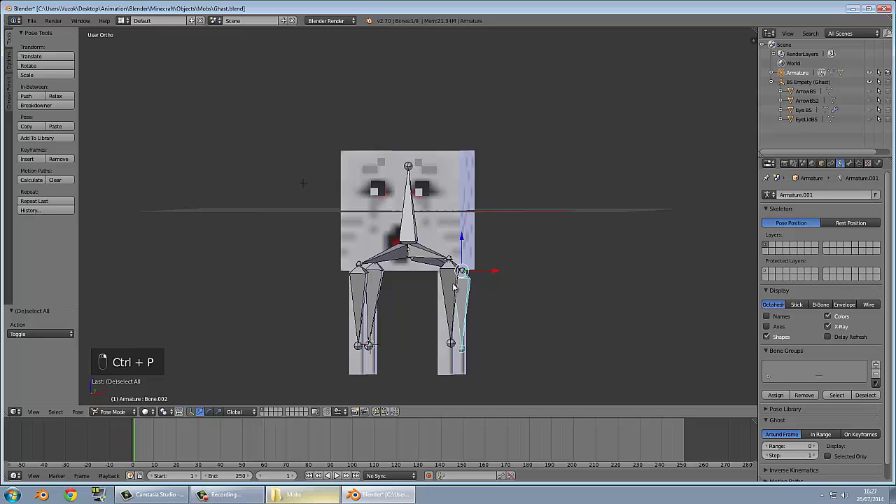
pyautogui.press('a')
pyautogui.press('a')
pyautogui.press('a')
pyautogui.keyDown('shift'); pyautogui.rightClick(457, 234); pyautogui.keyUp('shift')
pyautogui.hotkey('ctrl', 'p')
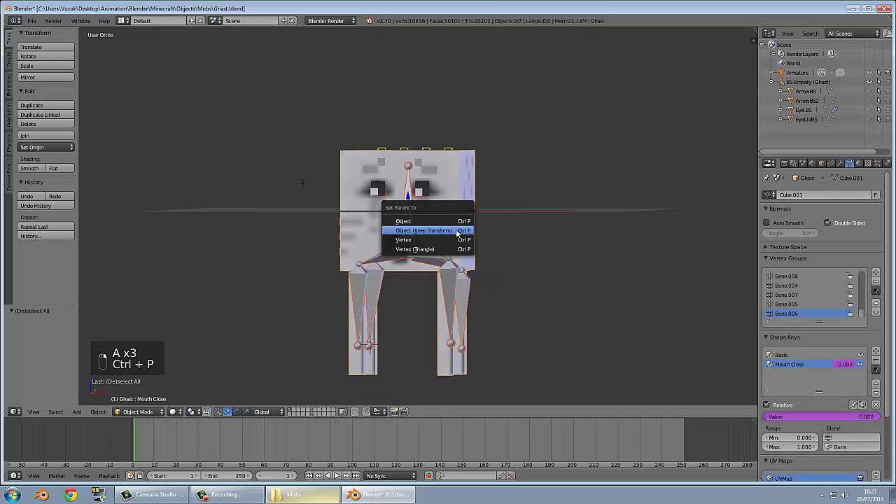
pyautogui.click(453, 242)
# Return the armature to Object Mode and reapply the Ghast mesh's parenting to it with Automatic Weights
pyautogui.rightClick(451, 288)
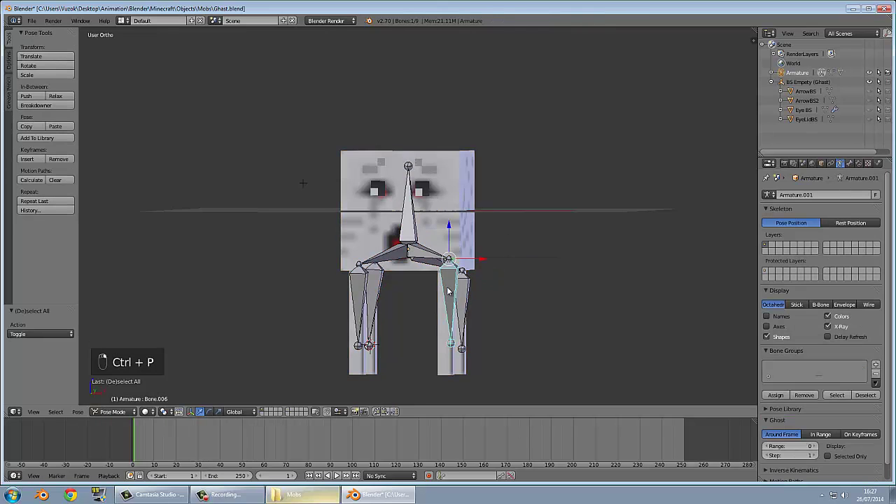
pyautogui.keyDown('shift'); pyautogui.rightClick(430, 261); pyautogui.keyUp('shift')
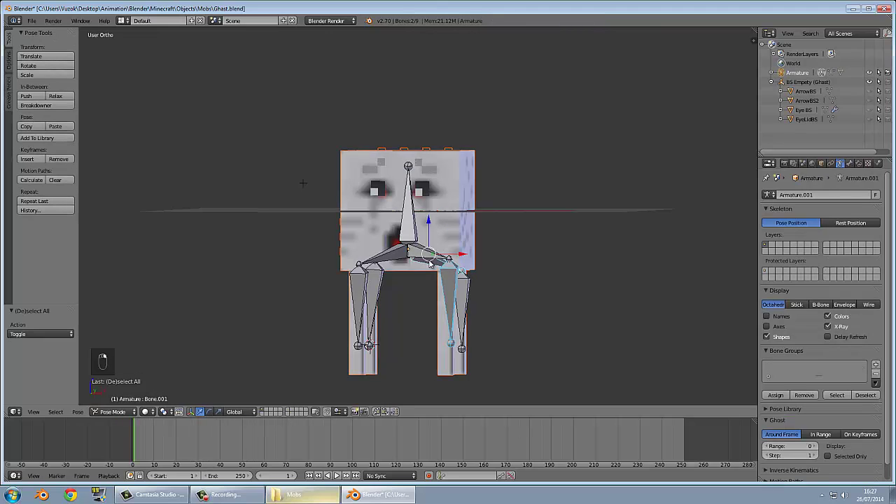
pyautogui.click(109, 412)
pyautogui.click(115, 399)
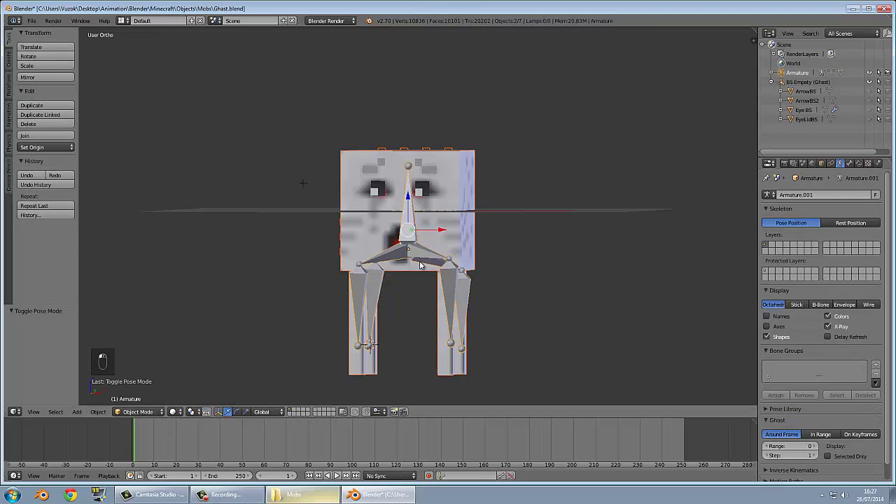
pyautogui.hotkey('ctrl', 'p')
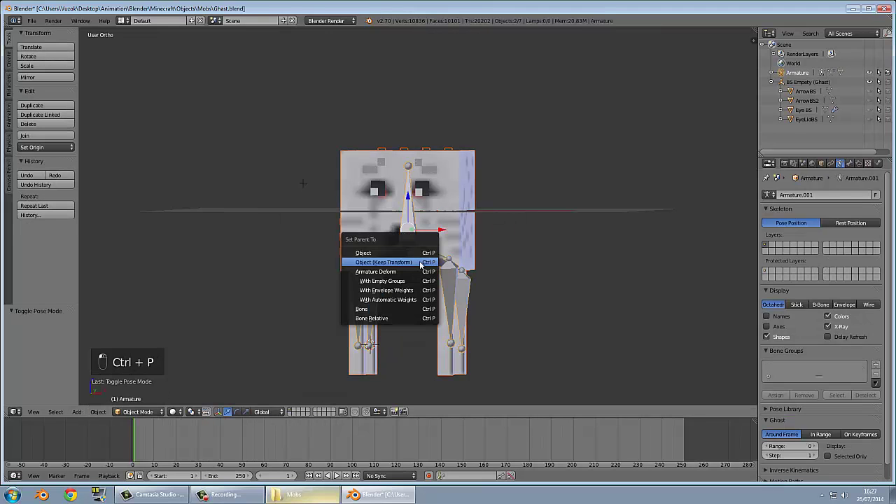
pyautogui.click(432, 299)
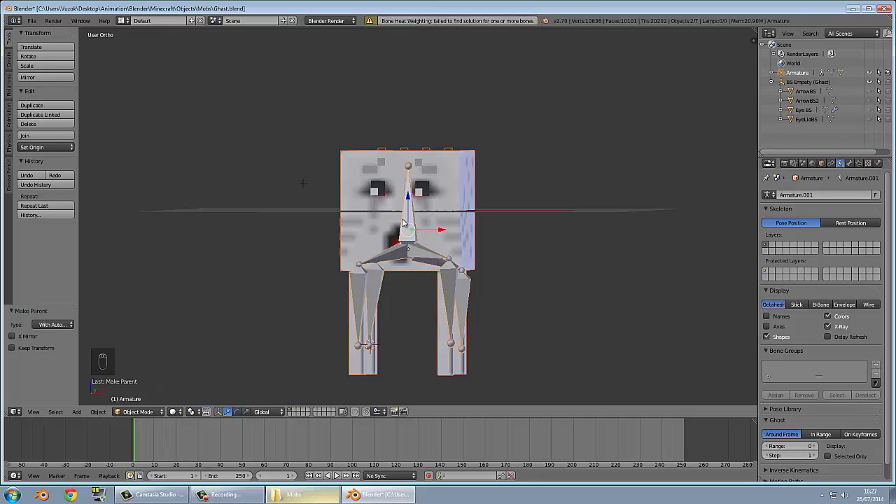
# Switch the armature to Pose Mode and test-rotate a front leg bone and a hip bone, undoing both rotations
pyautogui.click(150, 410)
pyautogui.click(155, 380)
pyautogui.rightClick(367, 289)
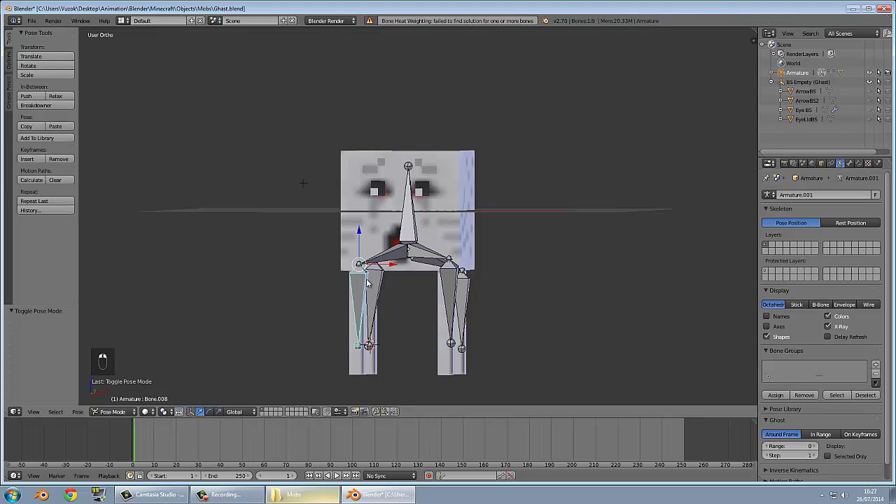
pyautogui.press('r')
pyautogui.hotkey('ctrl', 'z')
pyautogui.press('r')
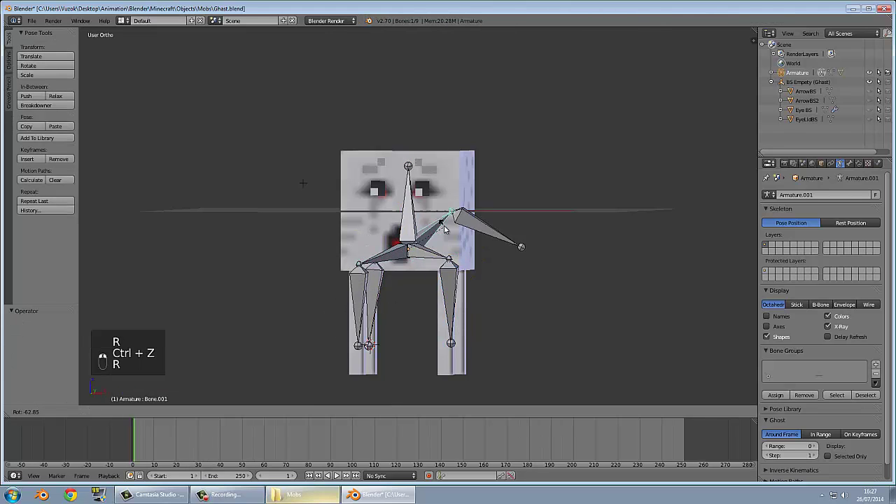
pyautogui.hotkey('ctrl', 'z')
# Examine the Ghast mesh with its armature from an angled view, in both Edit Mode and Object Mode
pyautogui.press('Tab')
pyautogui.moveTo(302, 183); pyautogui.dragTo(589, 123, button='middle')
pyautogui.press('Tab')
pyautogui.press('Tab')
pyautogui.scroll(3, 584, 199)
pyautogui.press('Tab')
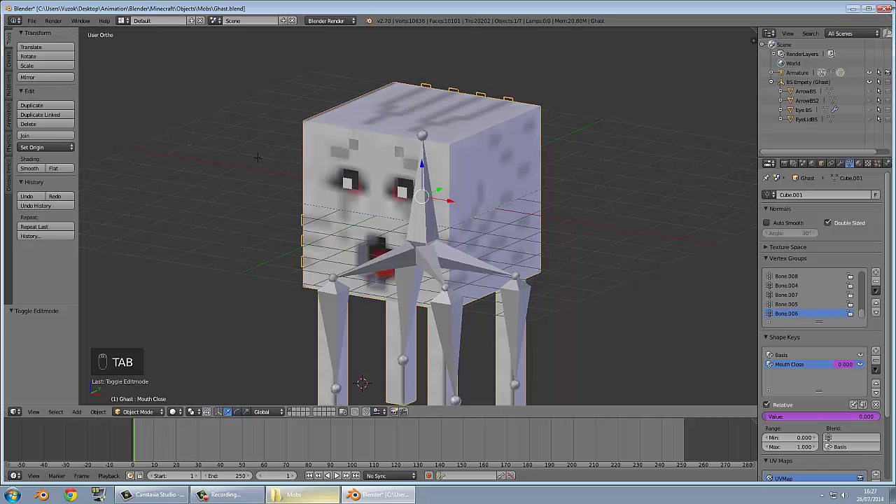
# Quit Blender without saving the Ghast file and open Minecraft_Mob_Rig.blend from the Mobs folder
pyautogui.click(890, 9)
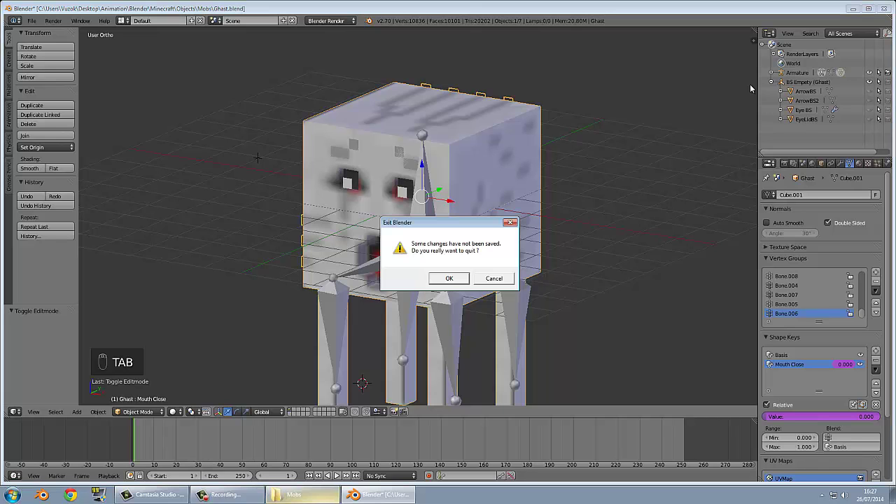
pyautogui.click(452, 278)
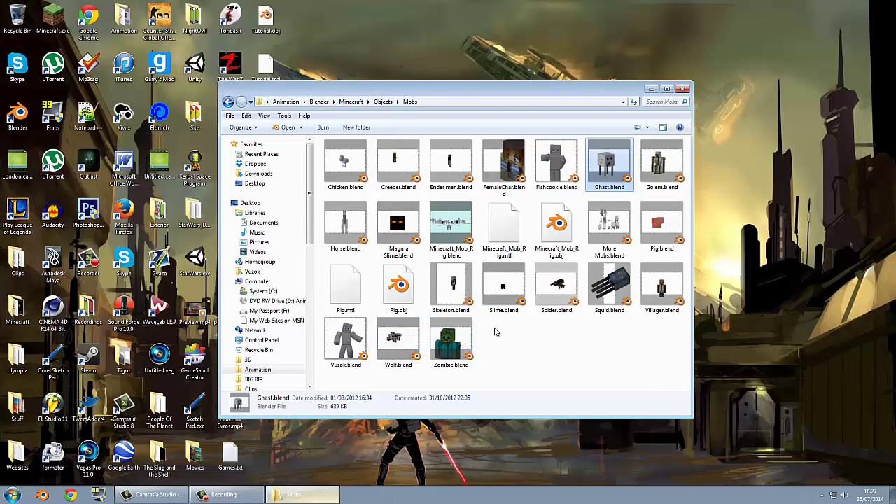
pyautogui.doubleClick(450, 223)
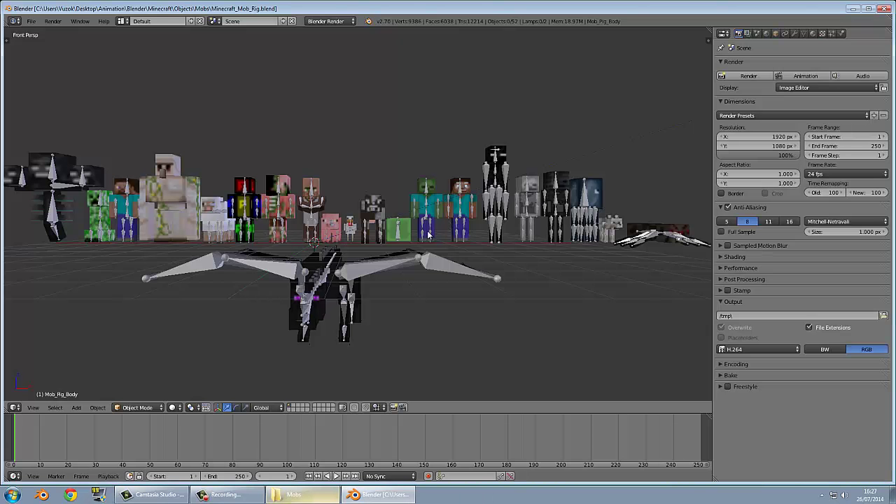
# Put the Enderdragon's armature in Pose Mode and test-rotate its inner wing bone
pyautogui.rightClick(343, 291)
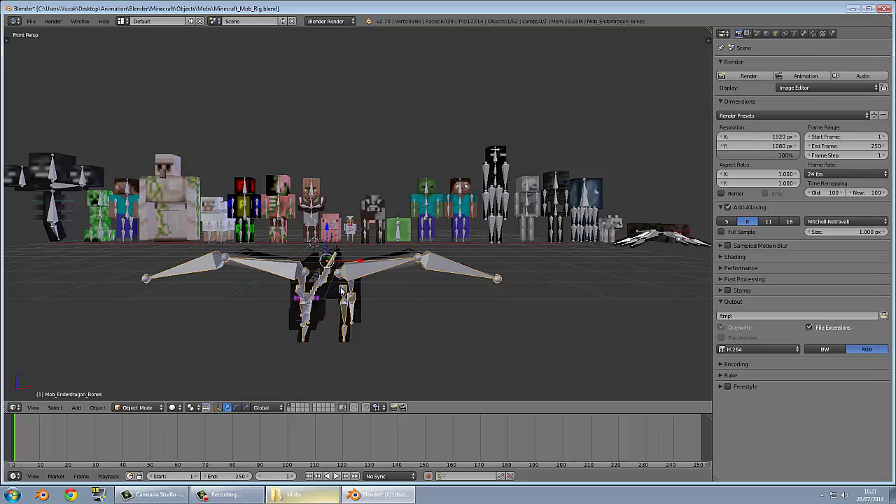
pyautogui.click(138, 407)
pyautogui.click(140, 386)
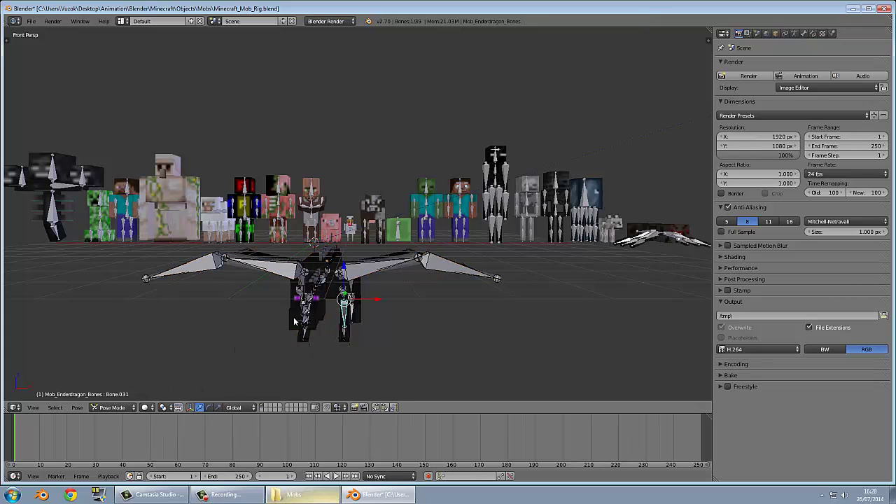
pyautogui.rightClick(382, 267)
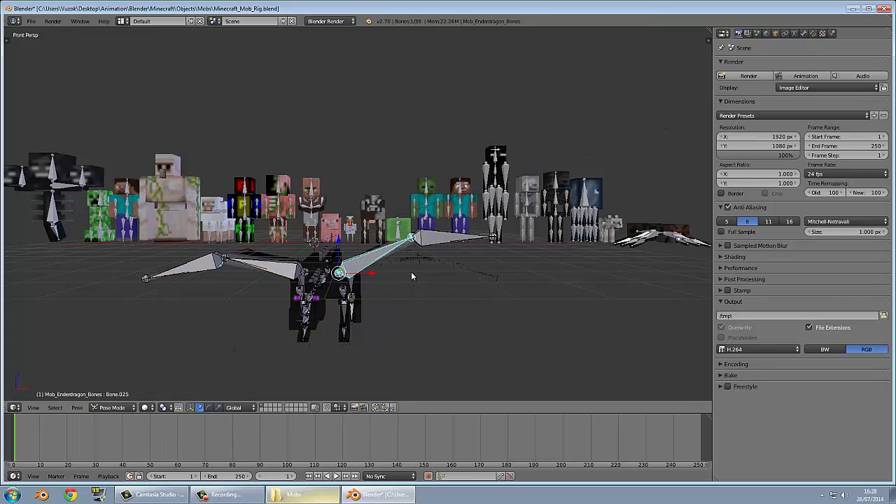
pyautogui.scroll(-3, 421, 270)
pyautogui.press('r')
pyautogui.moveTo(421, 269); pyautogui.dragTo(420, 196, button='middle')
pyautogui.click(454, 262)
# Select the Wither's armature and examine its bones from several angles
pyautogui.scroll(3, 427, 238)
pyautogui.rightClick(399, 196)
pyautogui.scroll(5, 450, 192)
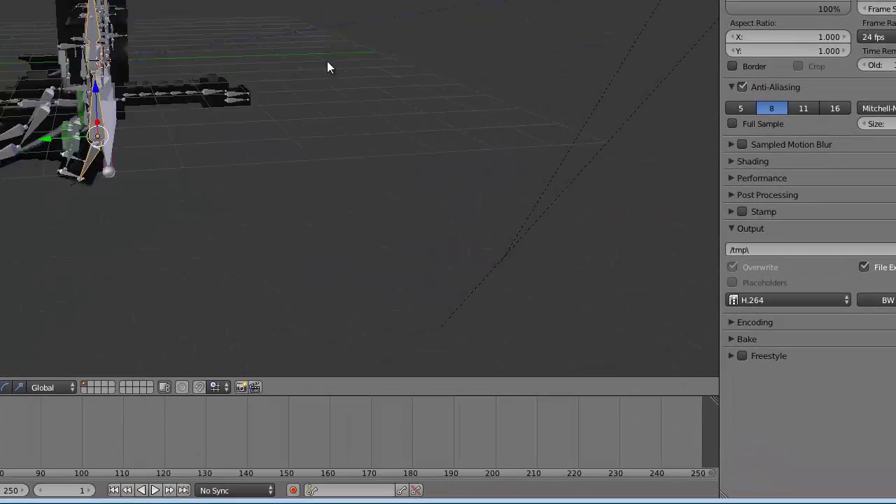
pyautogui.moveTo(327, 68); pyautogui.dragTo(84, 168, button='middle')
pyautogui.moveTo(222, 89); pyautogui.dragTo(104, 299, button='middle')
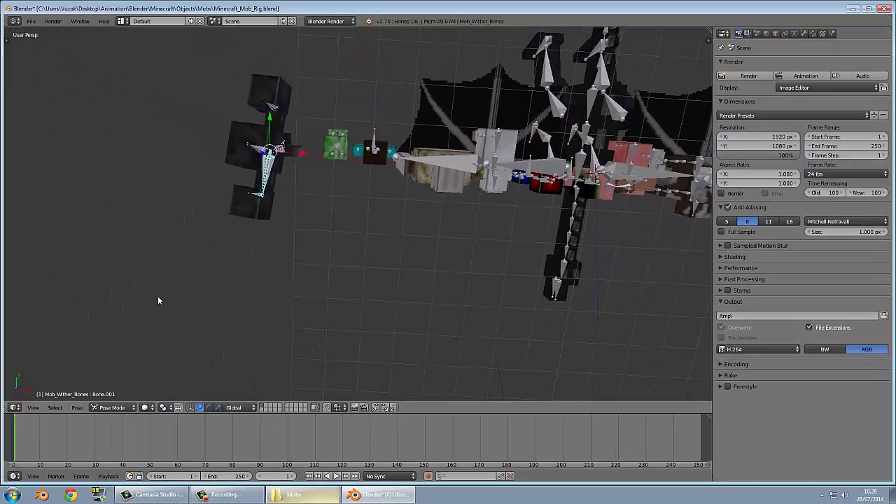
pyautogui.moveTo(158, 300); pyautogui.dragTo(421, 256, button='middle')
# Examine the whole lineup of rigged mobs while switching the Wither's armature between Edit Mode and Pose Mode
pyautogui.press('Tab')
pyautogui.scroll(-3, 477, 255)
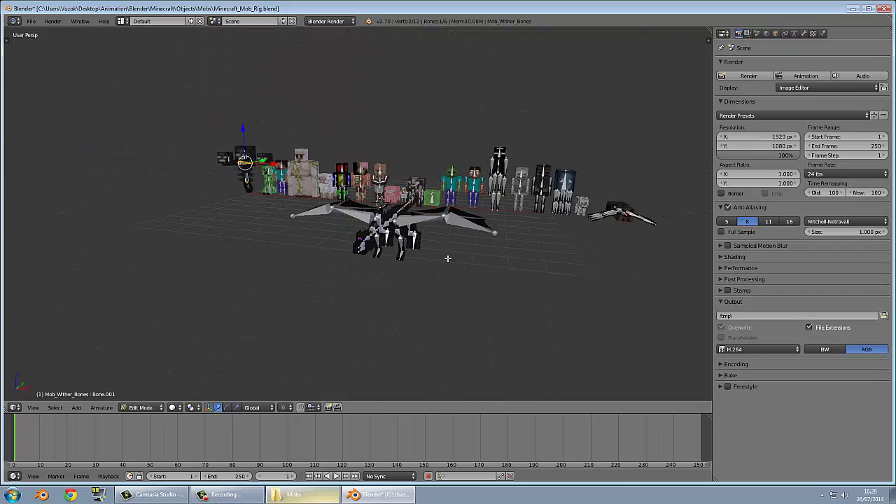
pyautogui.press('Tab')
pyautogui.moveTo(236, 162); pyautogui.dragTo(249, 165, button='middle')
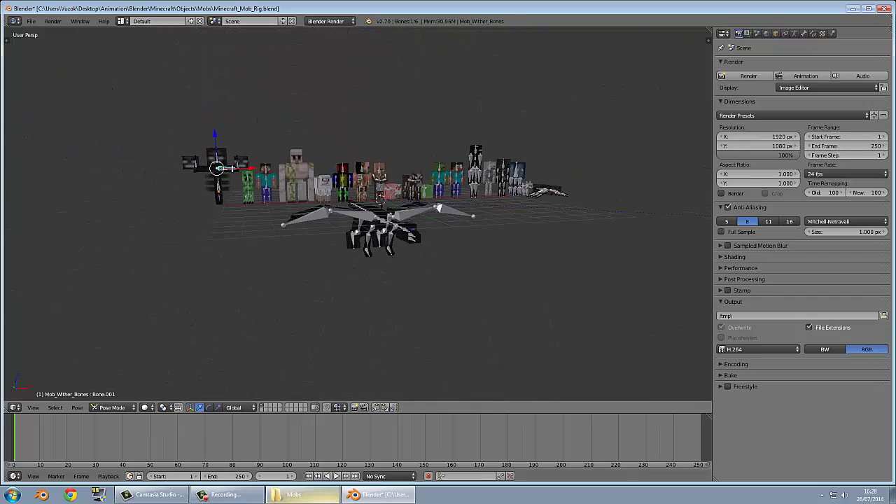
pyautogui.press('Tab')
pyautogui.moveTo(502, 247); pyautogui.dragTo(427, 260, button='middle')
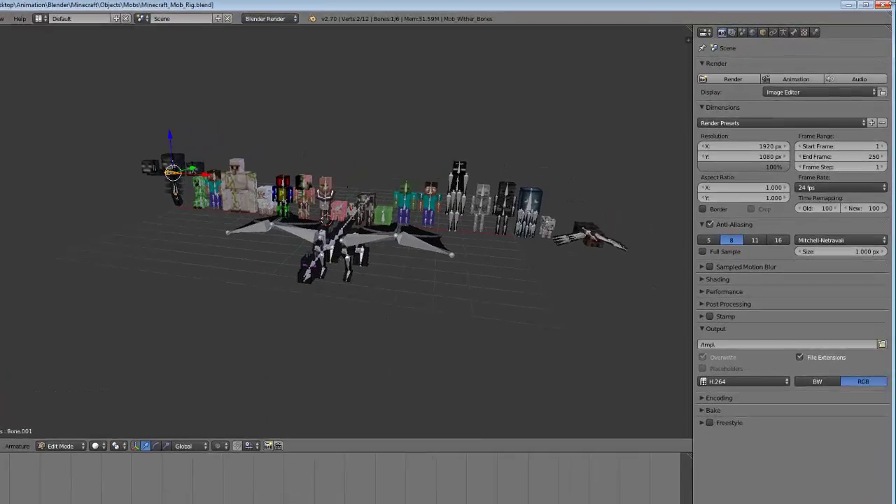
# Quit Blender without saving the mob rig and go to the Items folder under Objects
pyautogui.click(883, 8)
pyautogui.click(348, 331)
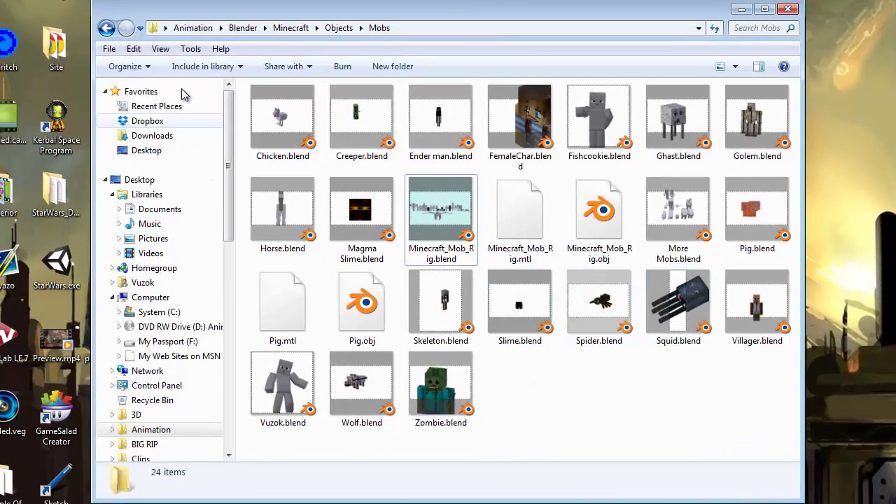
pyautogui.click(106, 28)
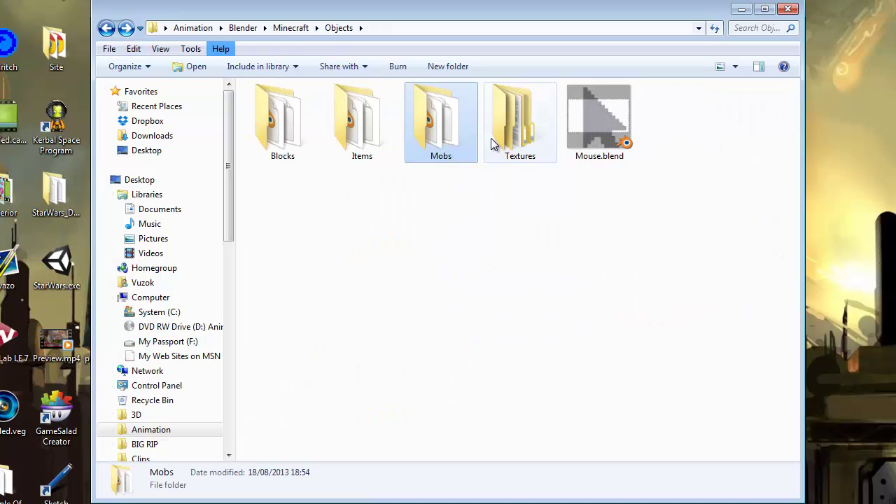
pyautogui.doubleClick(351, 140)
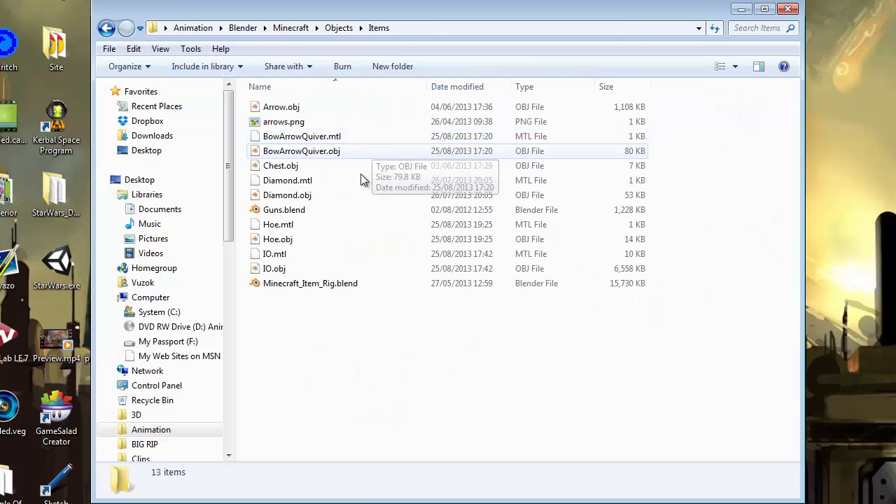
# Display the Items folder contents as thumbnails and open Minecraft_Item_Rig.blend
pyautogui.rightClick(313, 336)
pyautogui.moveTo(347, 346)
pyautogui.click(506, 361)
pyautogui.doubleClick(689, 220)
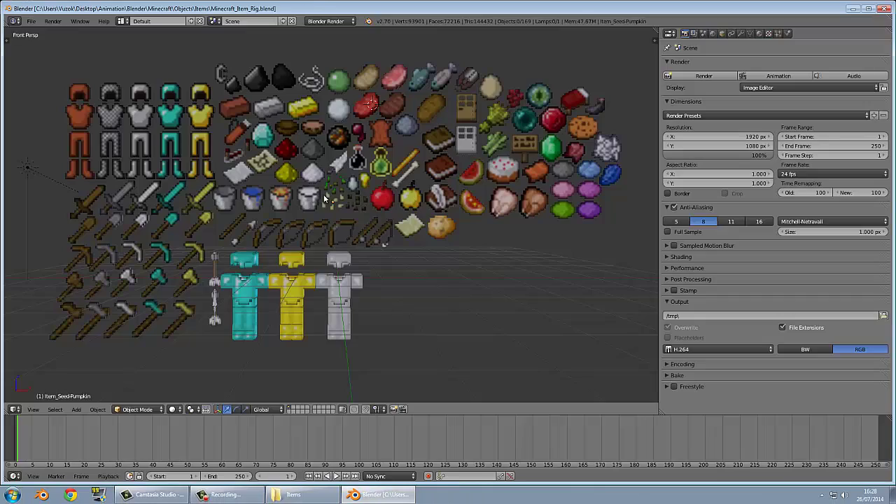
# Close the item rig file and open Blocks.blend from the Blocks folder under Objects
pyautogui.click(884, 10)
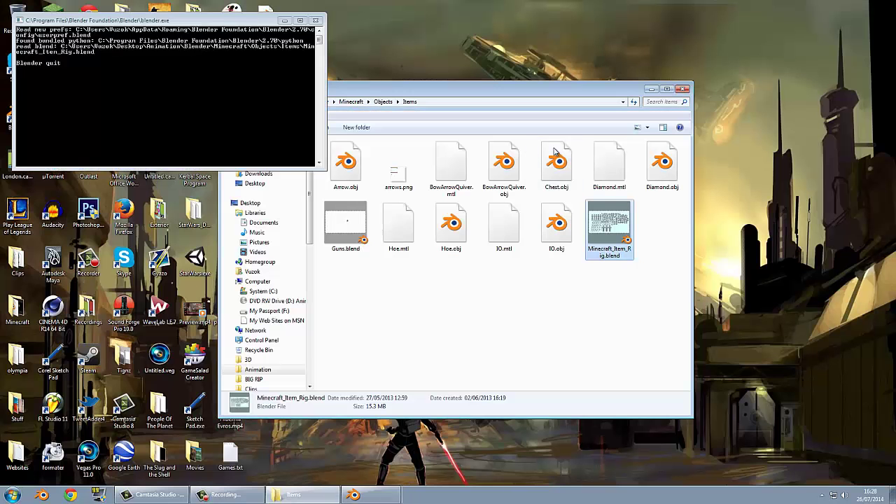
pyautogui.click(231, 102)
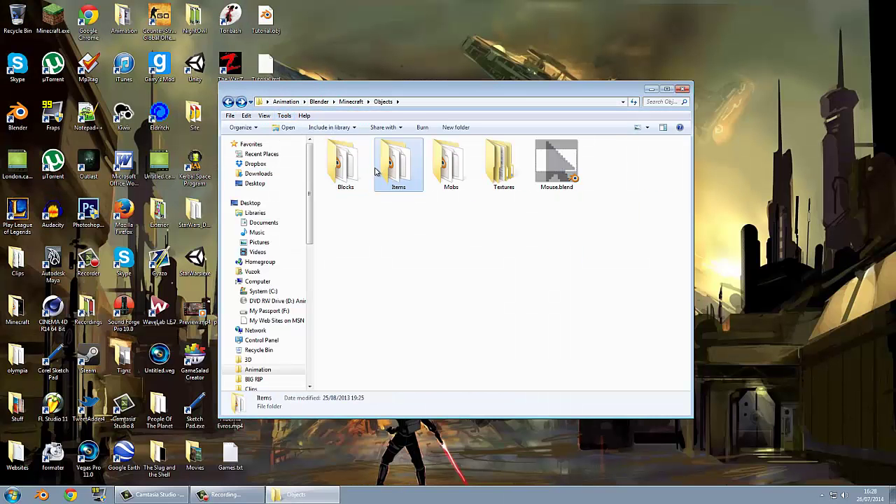
pyautogui.doubleClick(345, 164)
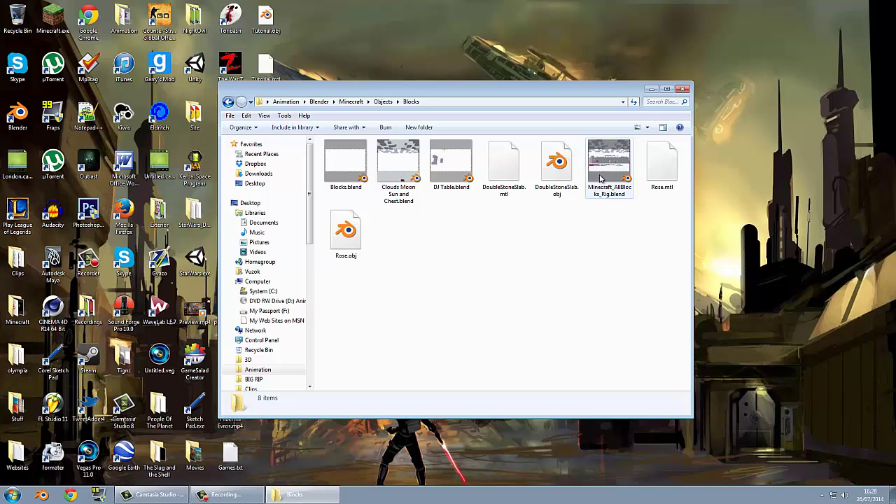
pyautogui.click(352, 179)
pyautogui.doubleClick(352, 179)
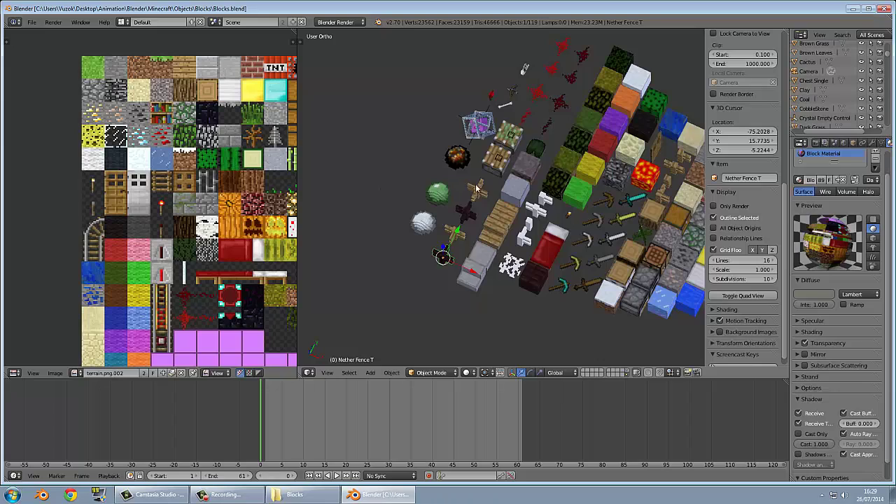
# Examine the textured block models from another angle and scrub the timeline to frame 34
pyautogui.moveTo(476, 184); pyautogui.dragTo(535, 145, button='middle')
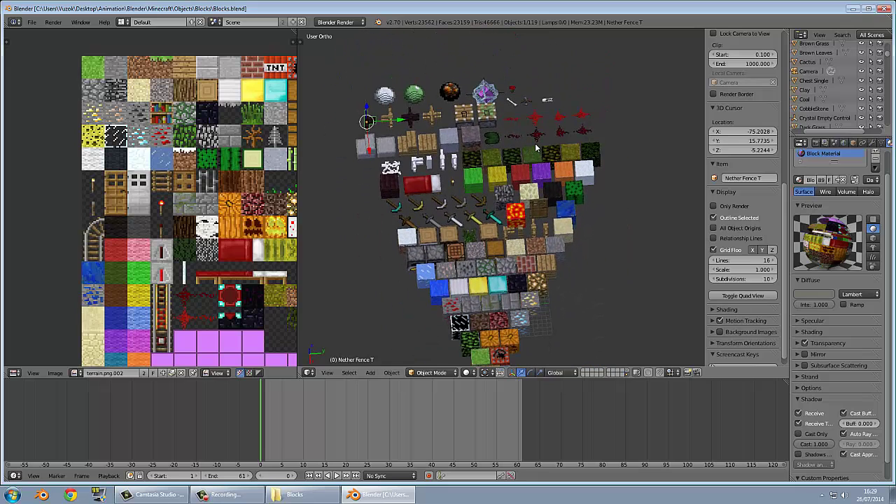
pyautogui.moveTo(280, 394); pyautogui.dragTo(405, 403)
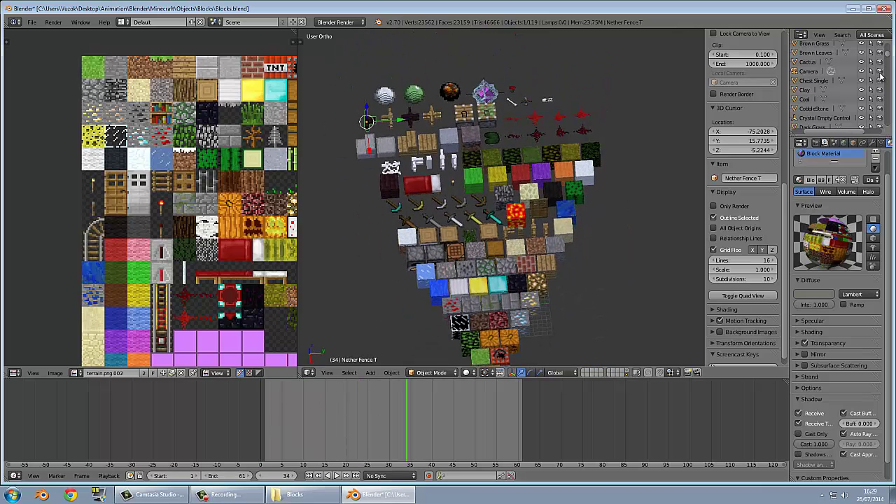
# Quit Blender without saving the blocks file and close the Blocks folder window
pyautogui.click(887, 8)
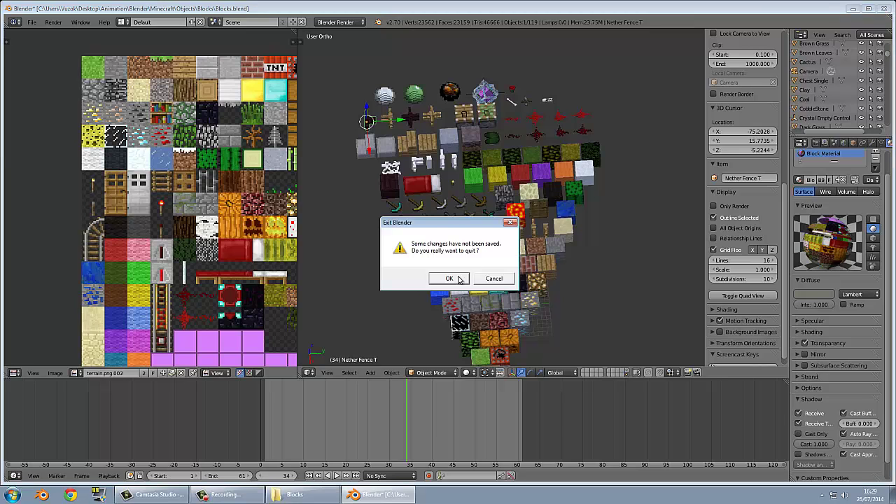
pyautogui.click(459, 278)
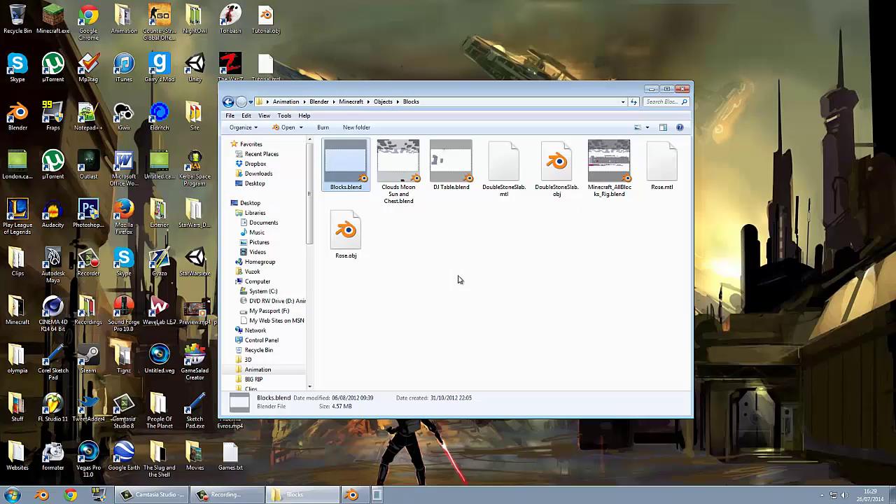
pyautogui.click(682, 89)
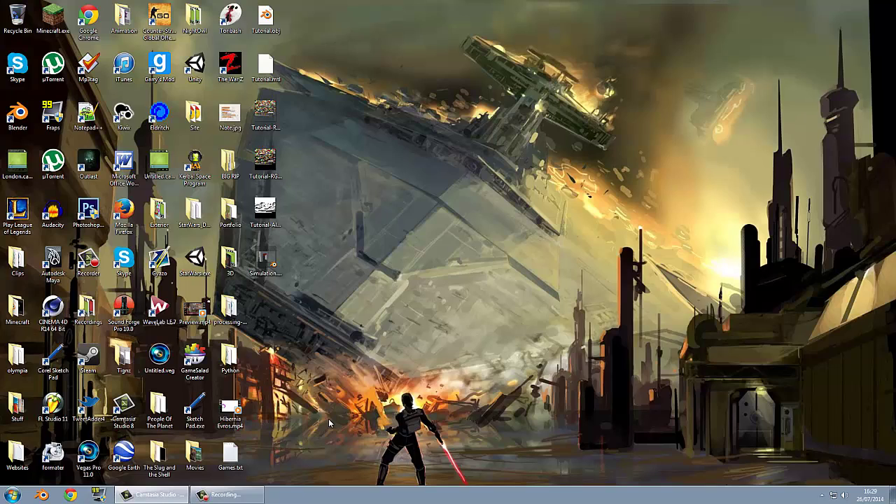